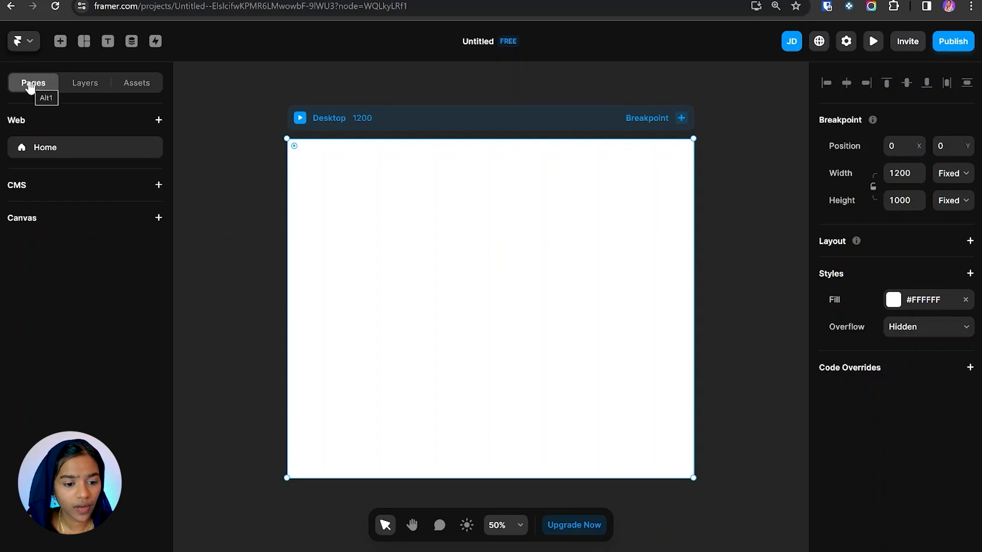
# - Look through the project's layers and assets, the page templates available to insert, and the layout and text tools
pyautogui.click(80, 90)
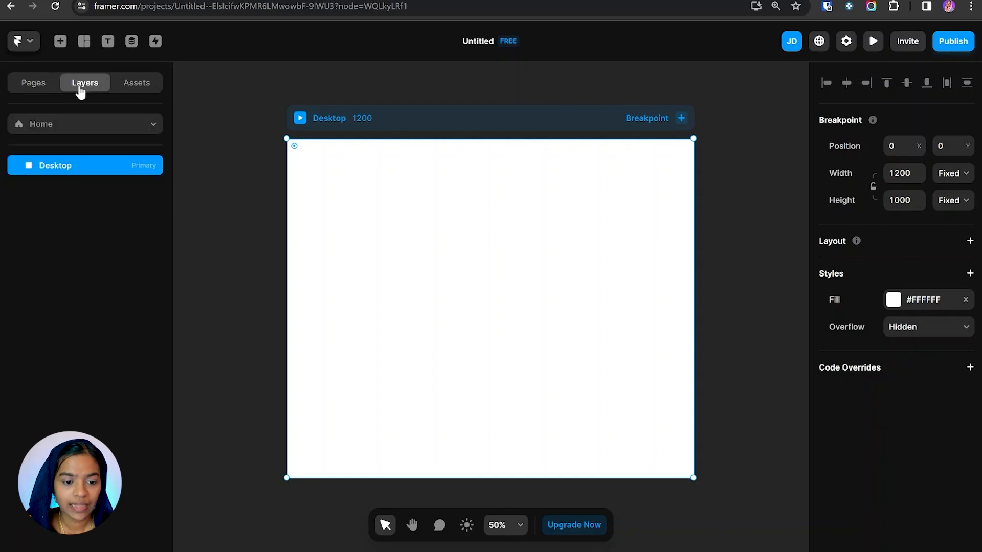
pyautogui.click(148, 90)
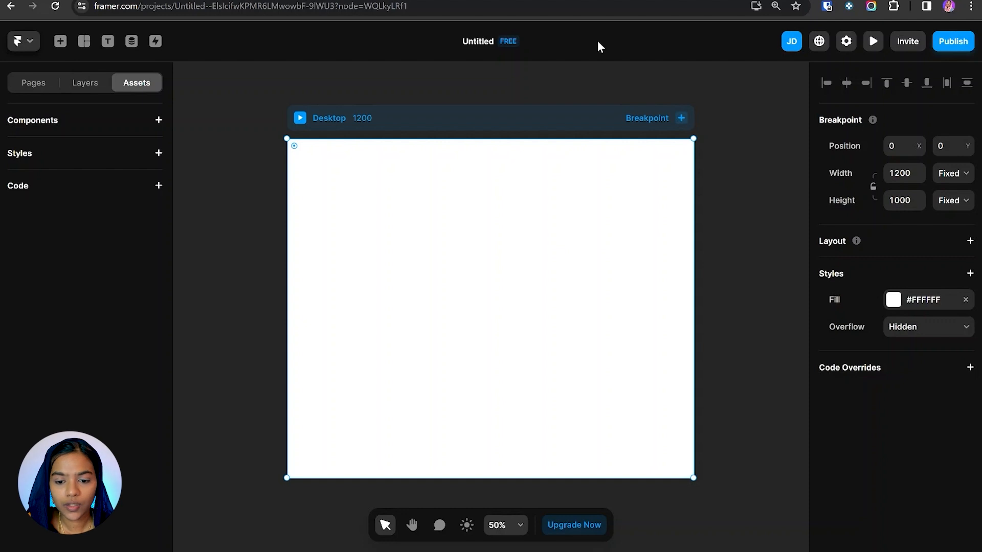
pyautogui.click(59, 41)
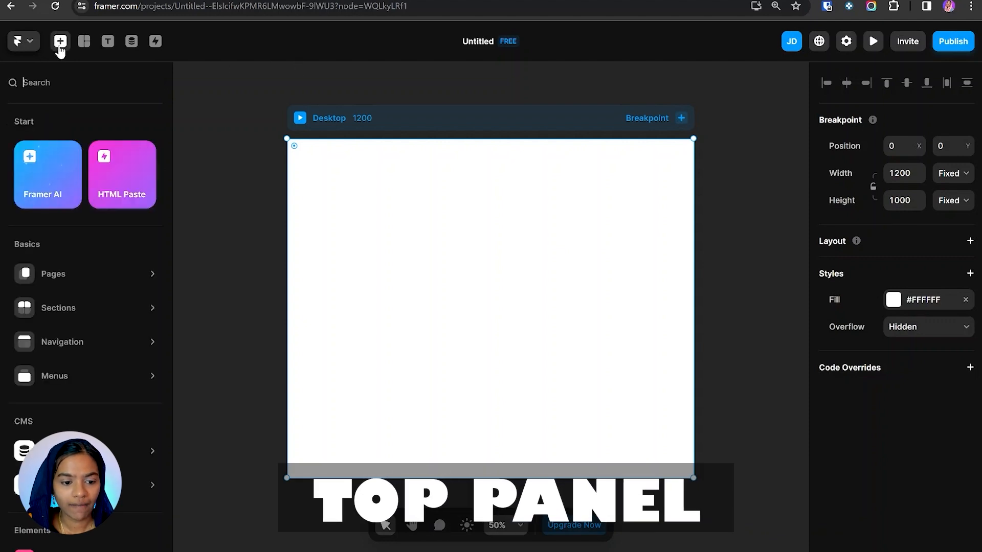
pyautogui.moveTo(72, 278)
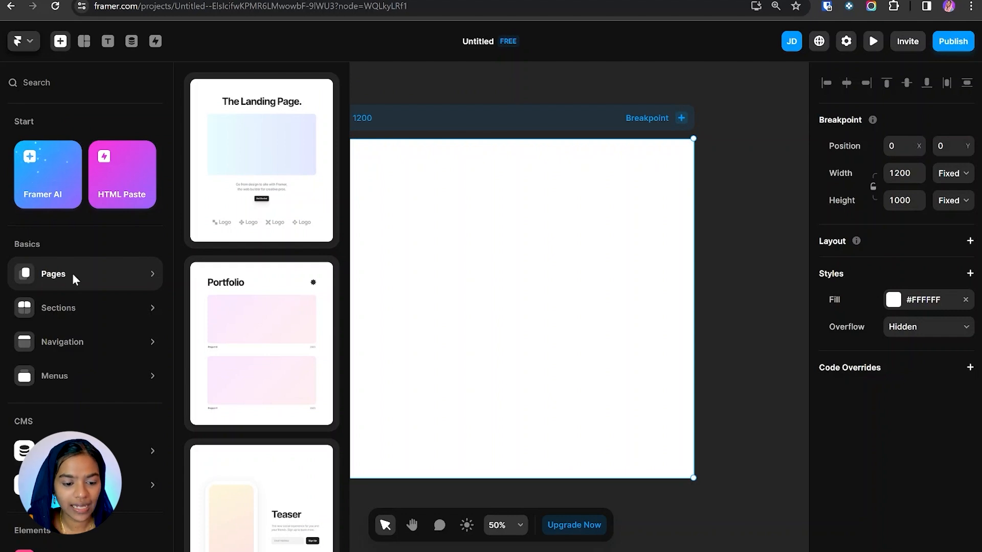
pyautogui.moveTo(261, 193)
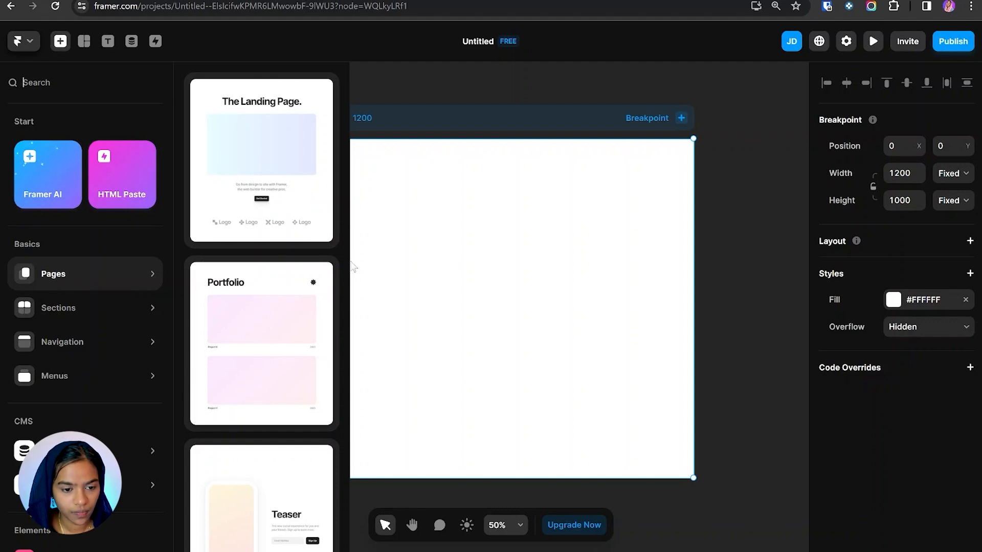
pyautogui.click(85, 43)
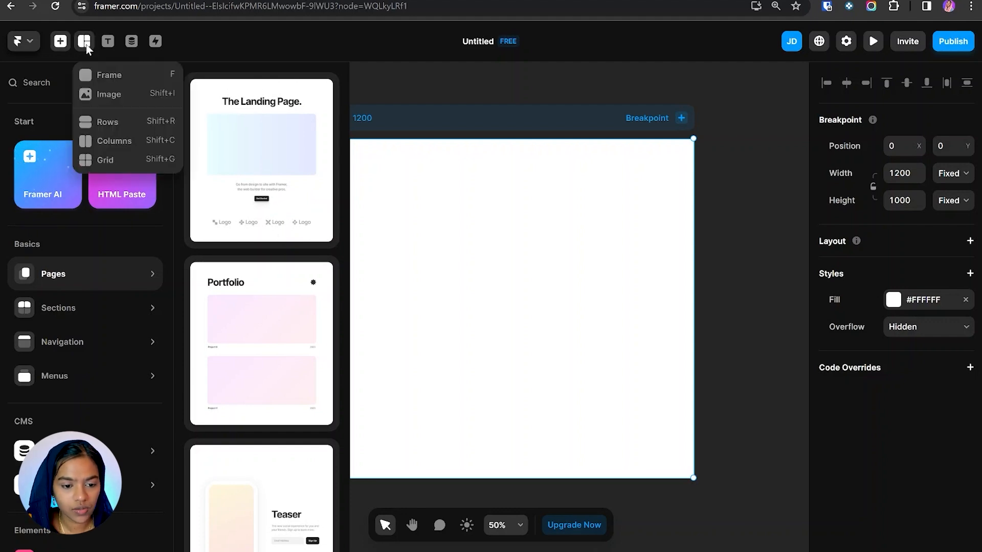
pyautogui.click(108, 41)
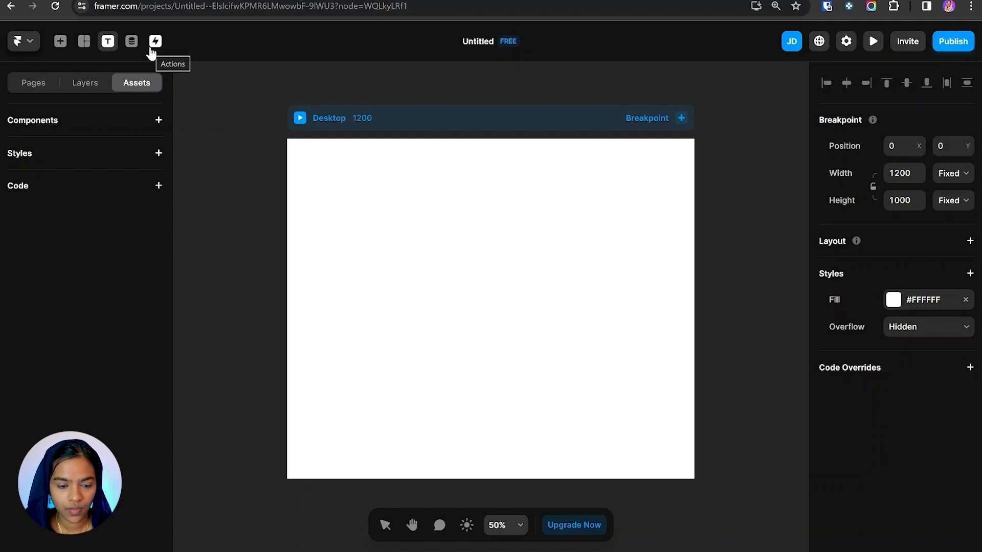
pyautogui.click(493, 171)
pyautogui.press('Escape')
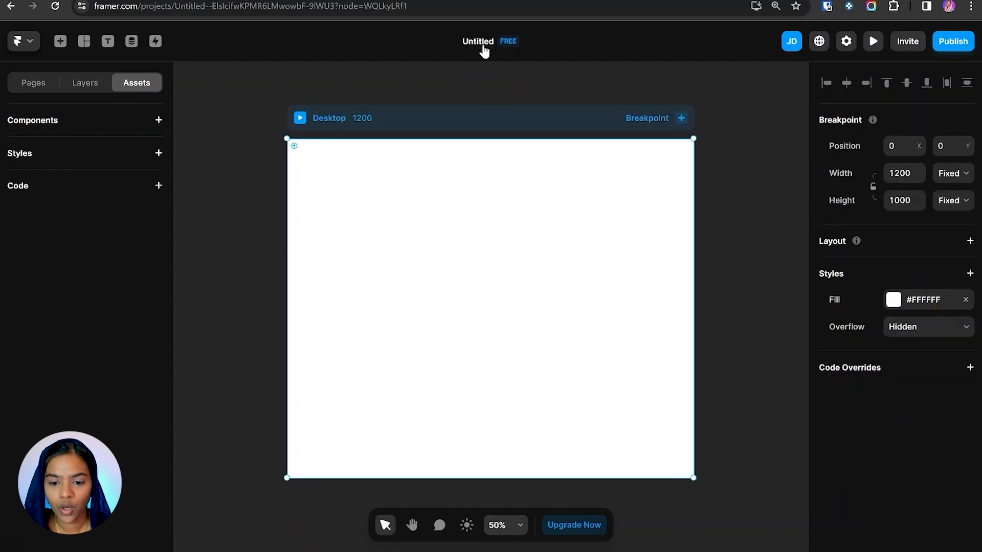
# - Rename the project as Sample, and preview the blank page before returning to the editor
pyautogui.click(482, 47)
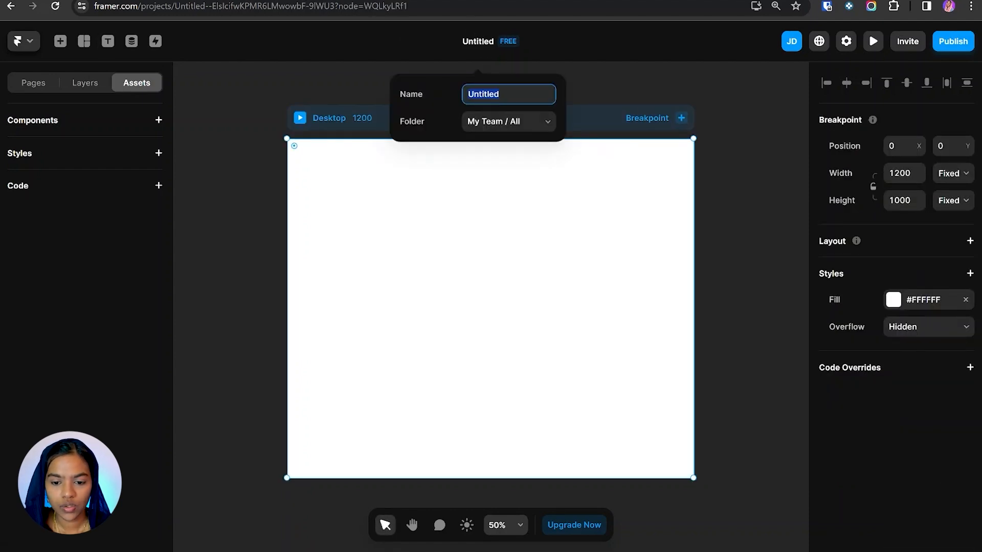
pyautogui.write('Sample')
pyautogui.click(669, 78)
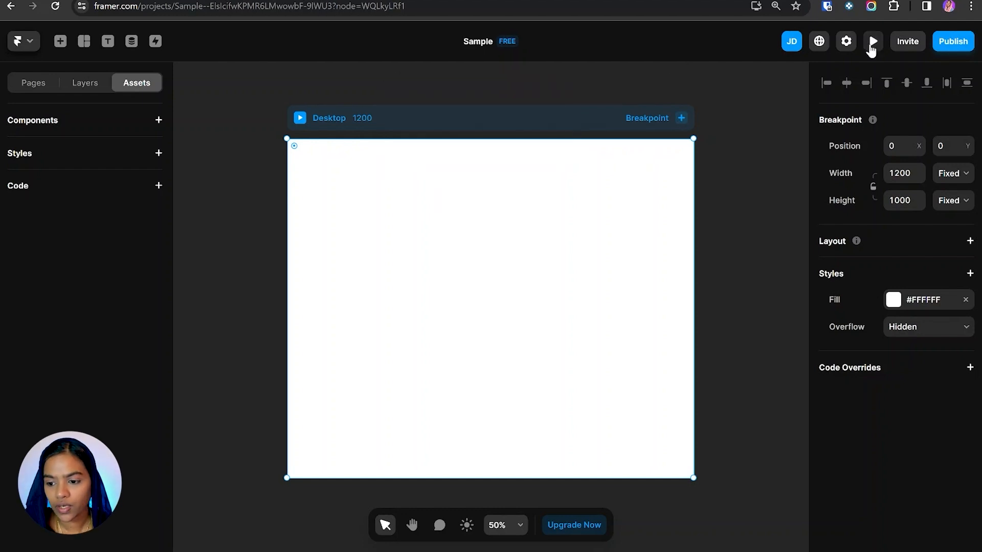
pyautogui.click(873, 42)
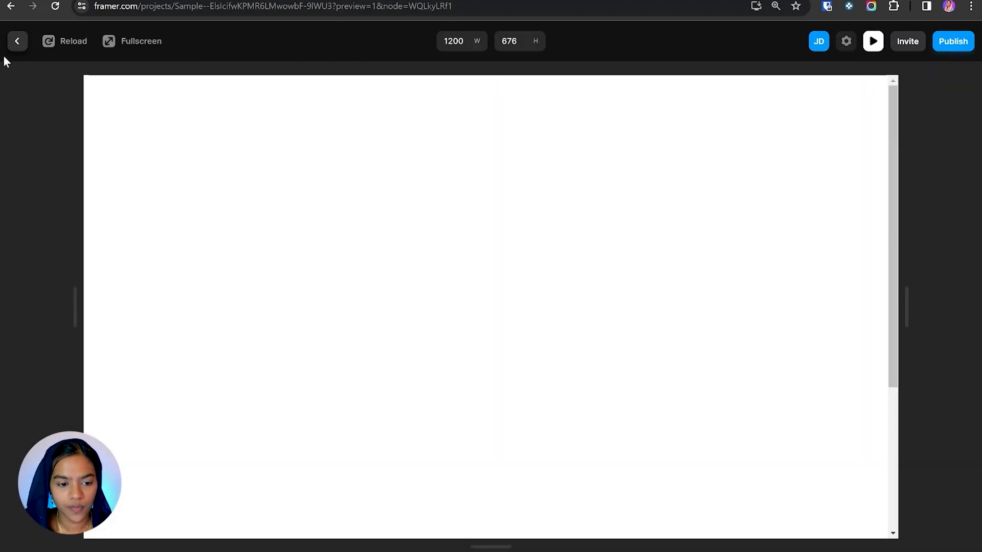
pyautogui.click(17, 41)
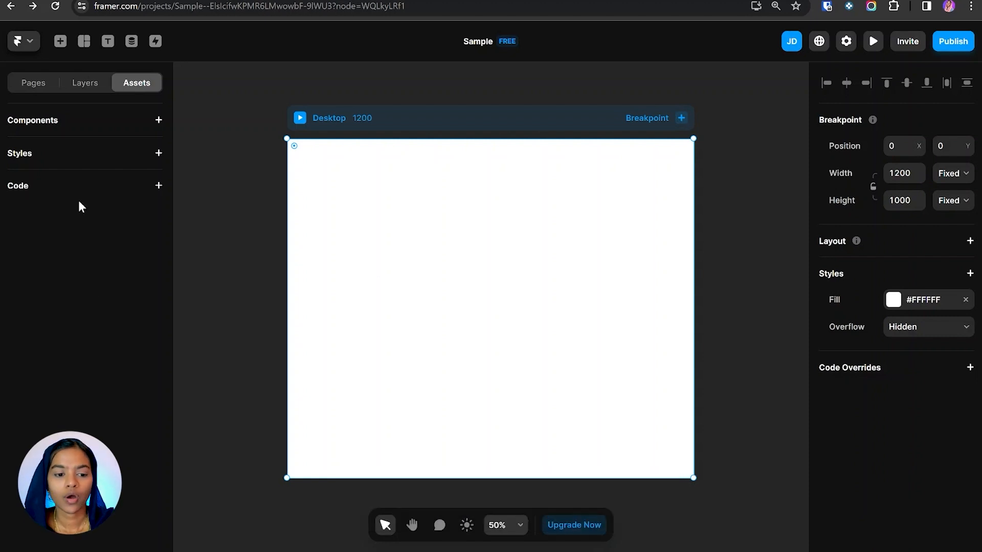
# - Draw a frame about 1046 × 606 in the upper part of the blank Desktop page
pyautogui.click(84, 40)
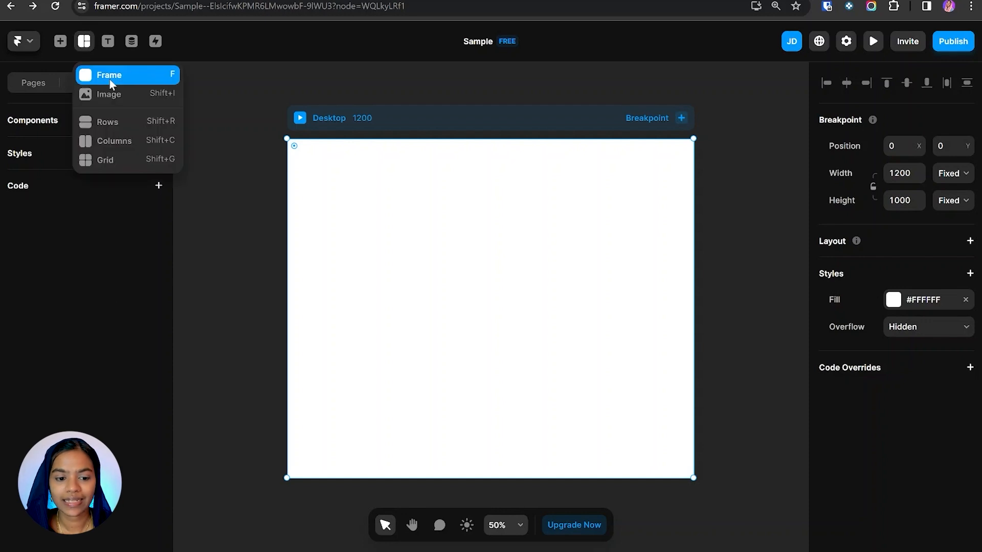
pyautogui.click(112, 75)
pyautogui.moveTo(306, 159); pyautogui.dragTo(660, 366)
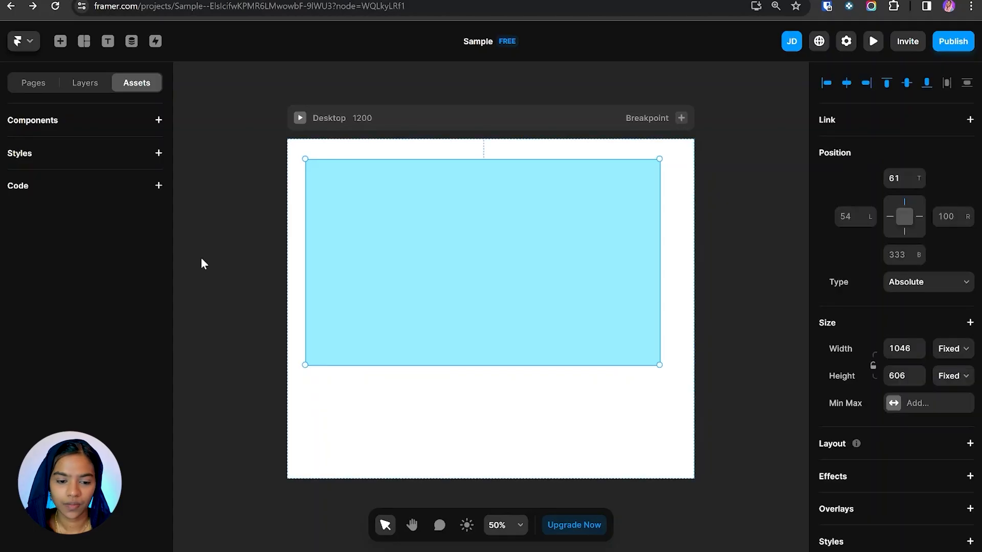
# - Insert the ready-made features section with "Copy Paste from Figma" and "Start with Site Templates" above the frame on the Desktop page
pyautogui.click(60, 41)
pyautogui.click(76, 309)
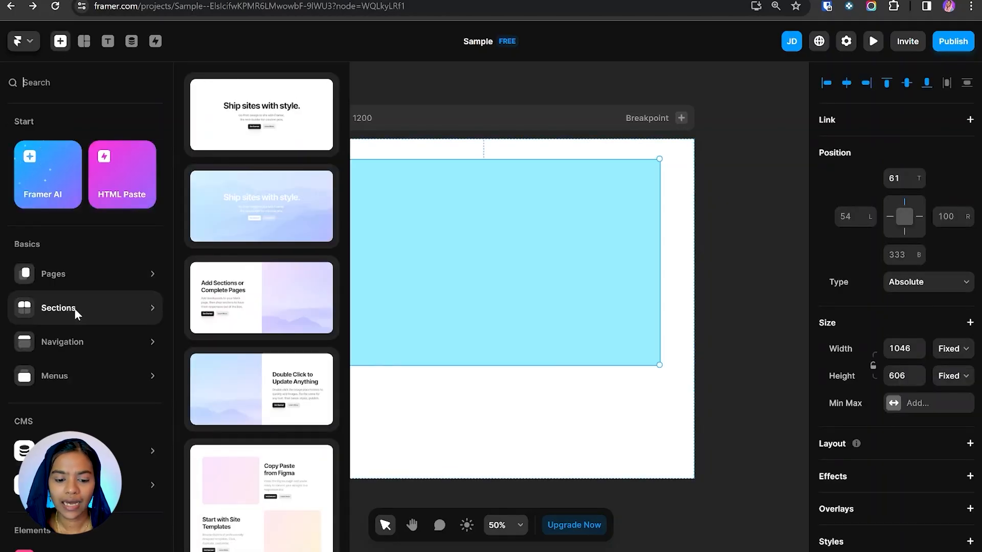
pyautogui.moveTo(400, 465); pyautogui.dragTo(486, 419)
# - Examine the nesting of the Features Large section, including the Features stack and its two Wrap layers
pyautogui.click(78, 187)
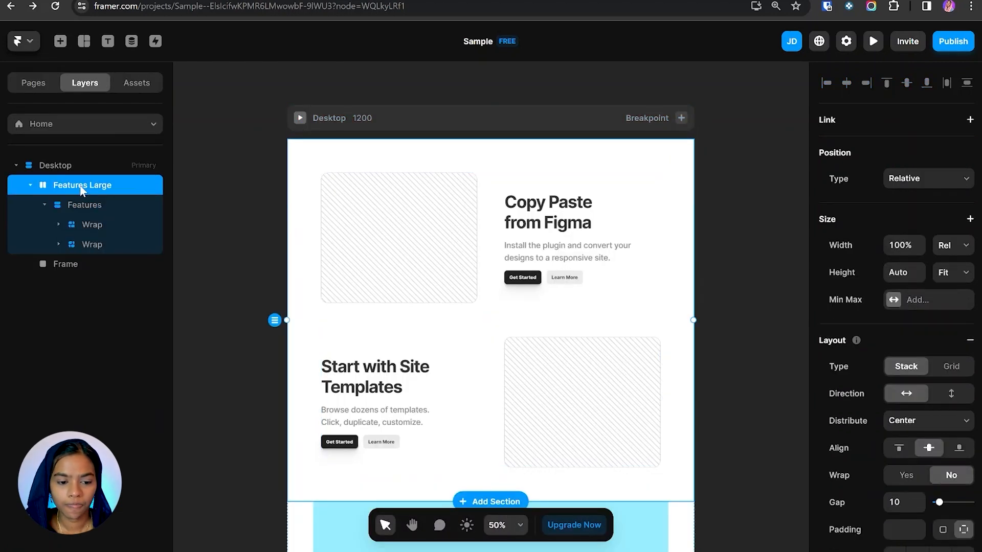
pyautogui.click(102, 205)
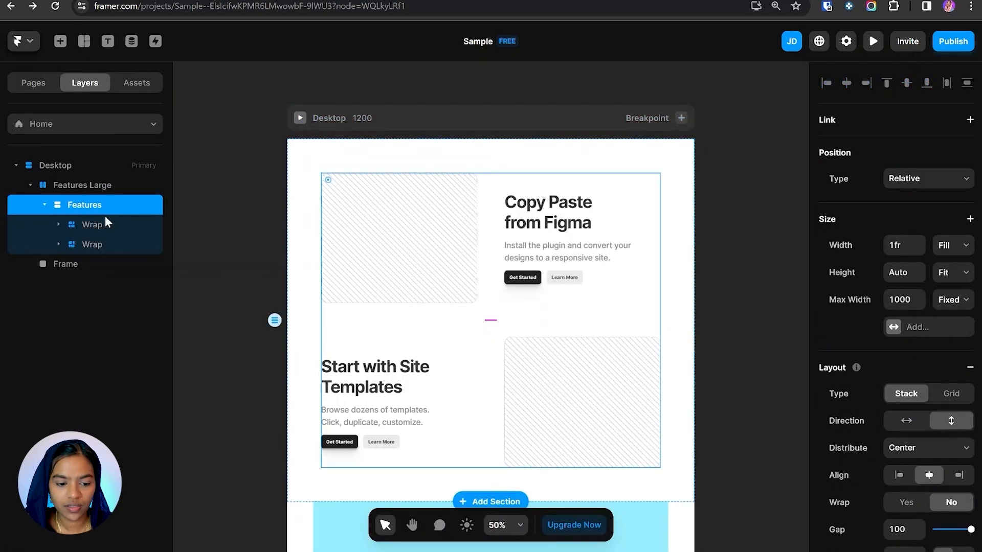
pyautogui.click(106, 226)
pyautogui.click(59, 225)
pyautogui.click(97, 244)
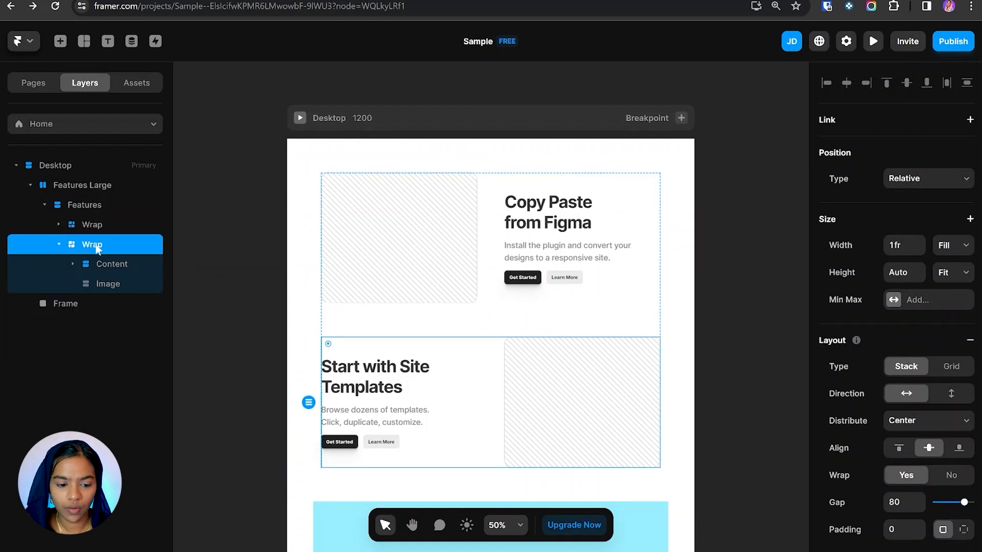
pyautogui.click(59, 245)
pyautogui.click(97, 191)
pyautogui.click(76, 206)
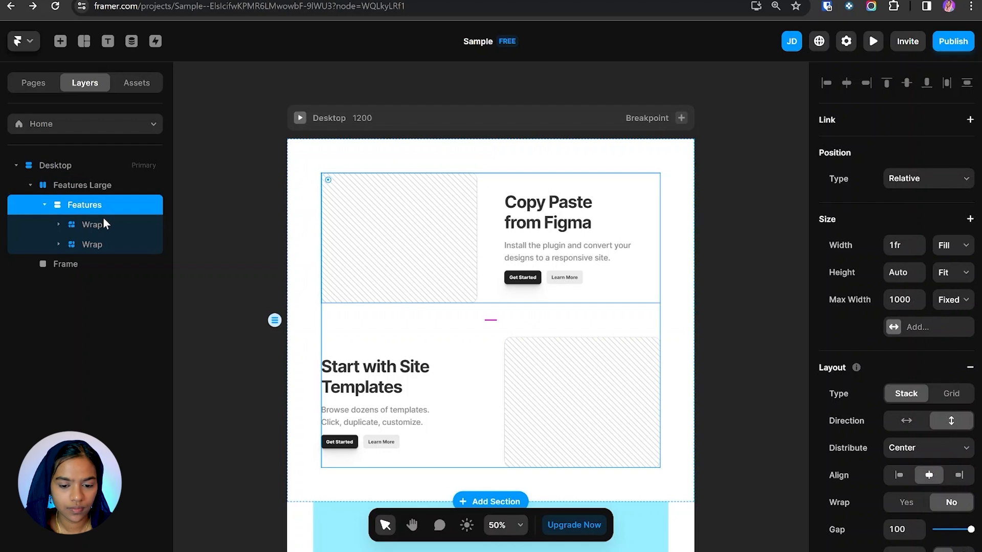
pyautogui.click(91, 223)
pyautogui.click(92, 246)
# - Examine the first Wrap's Image and Content layers, including the Content's heading, description and button columns
pyautogui.click(59, 224)
pyautogui.click(88, 225)
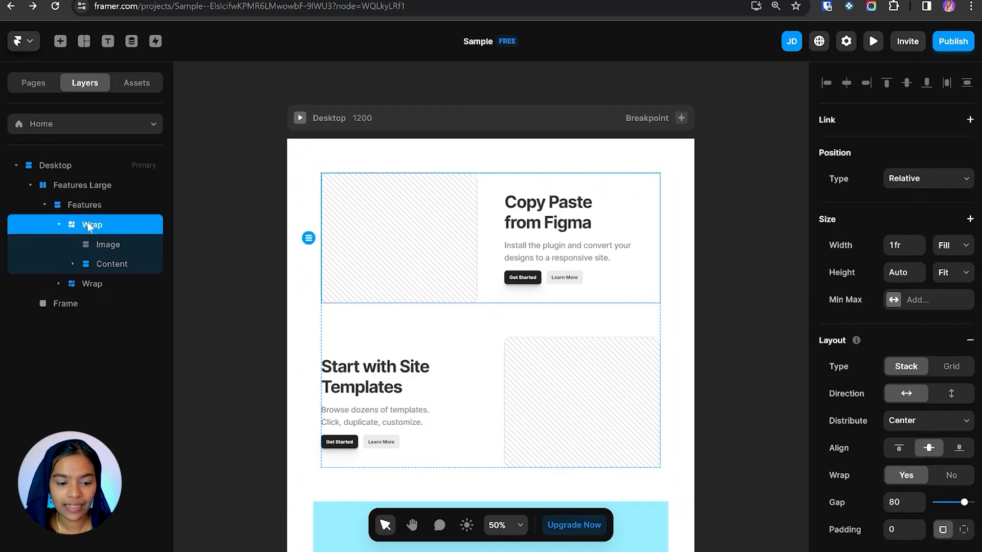
pyautogui.click(118, 246)
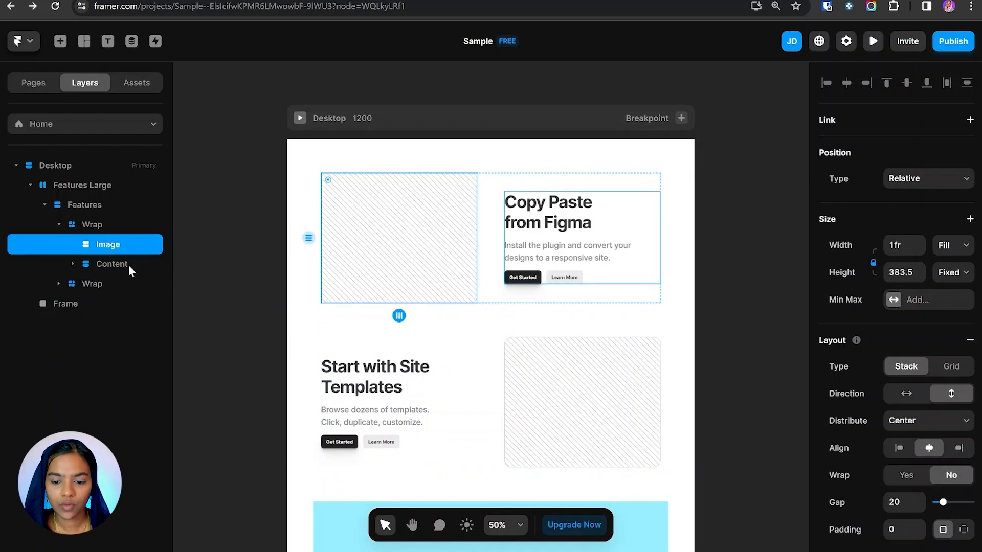
pyautogui.click(127, 265)
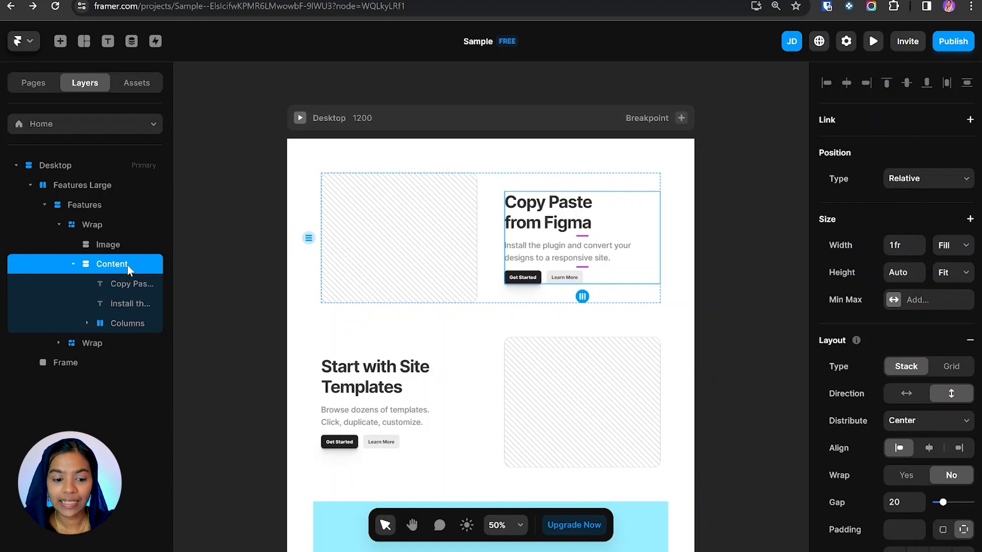
pyautogui.click(131, 284)
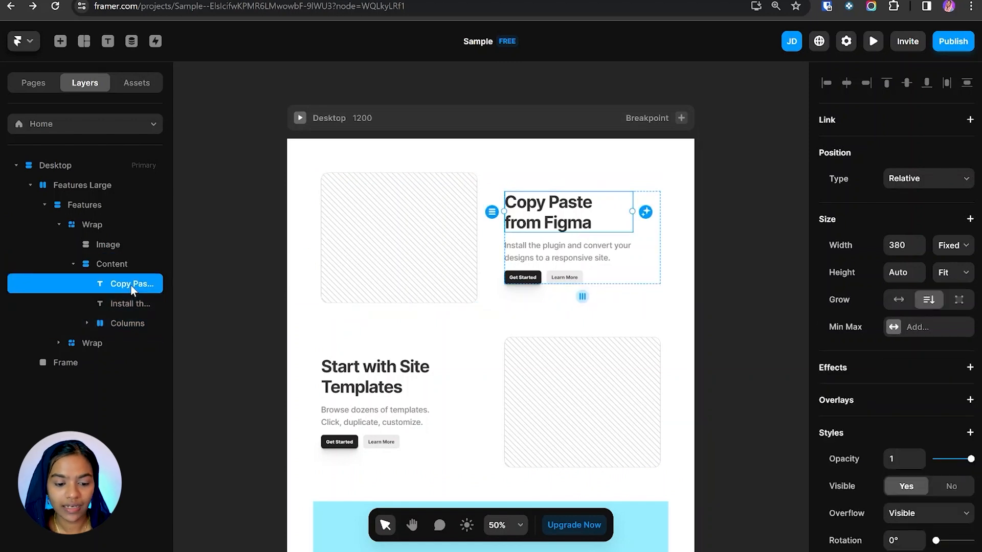
pyautogui.click(134, 305)
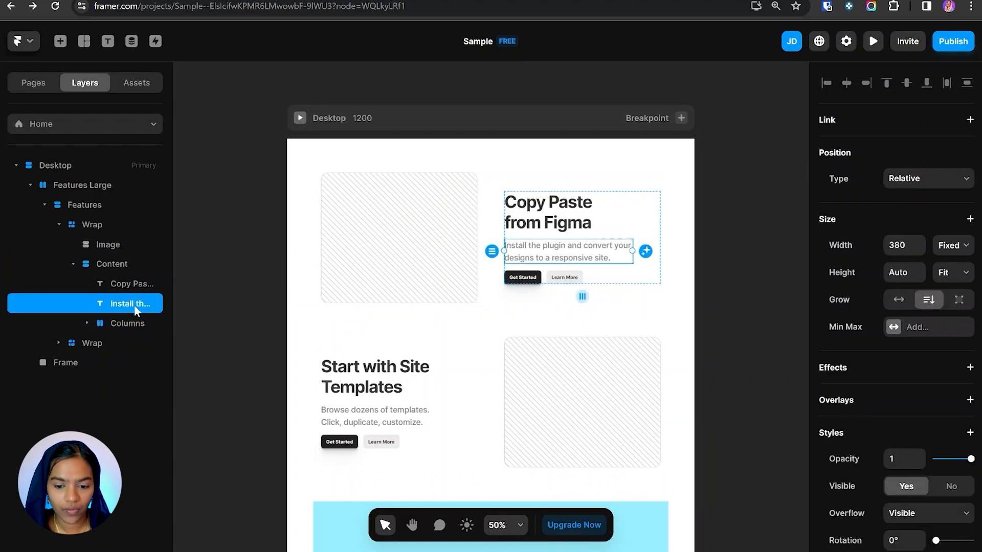
pyautogui.click(543, 279)
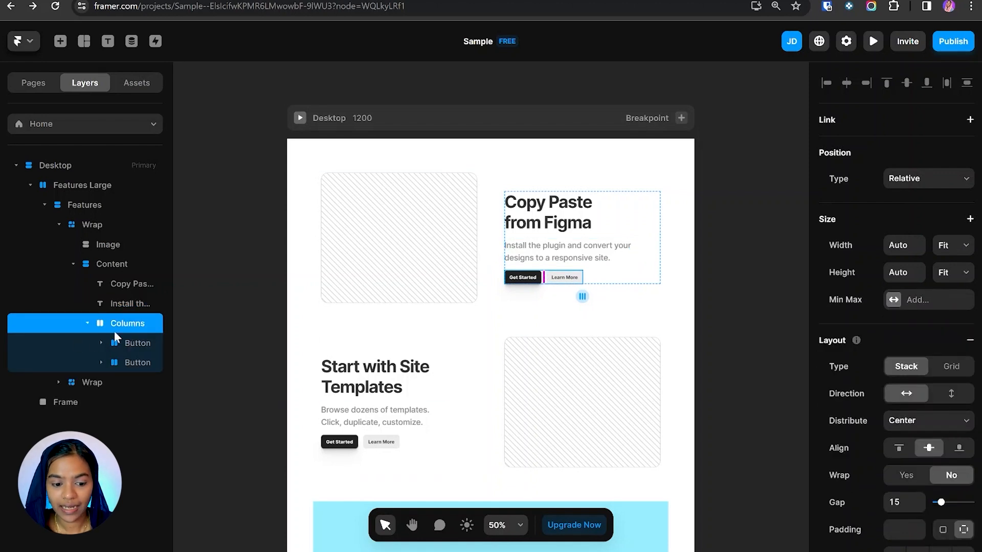
pyautogui.click(86, 325)
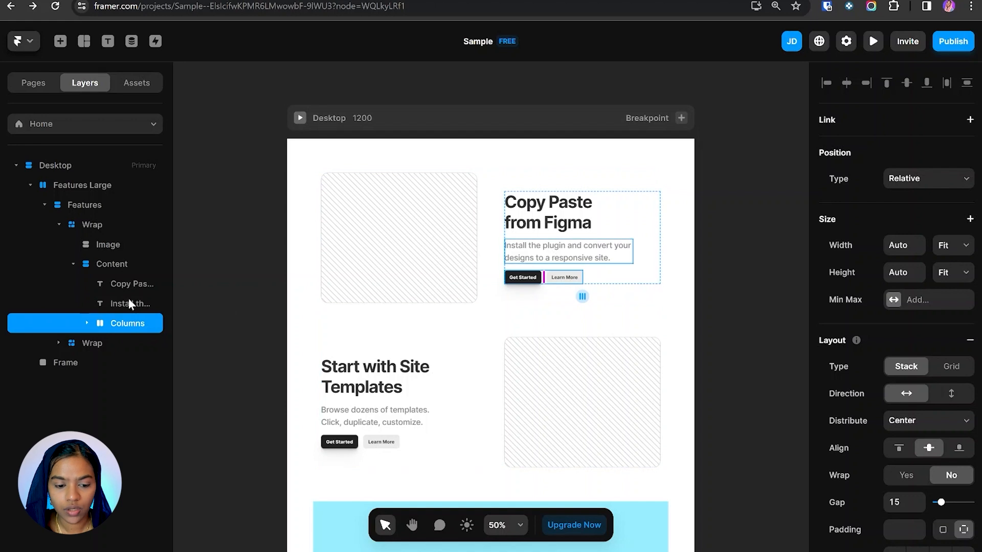
pyautogui.click(120, 264)
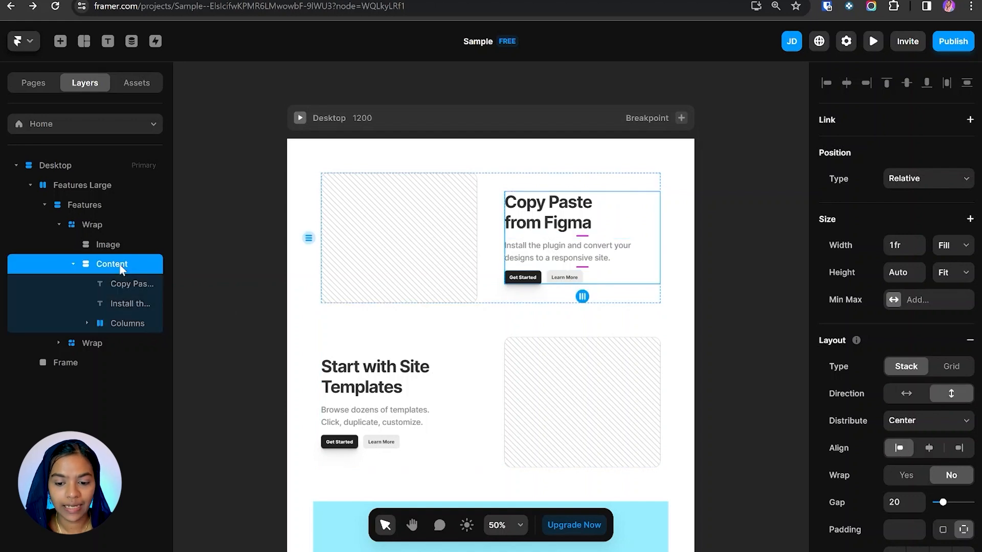
pyautogui.click(73, 265)
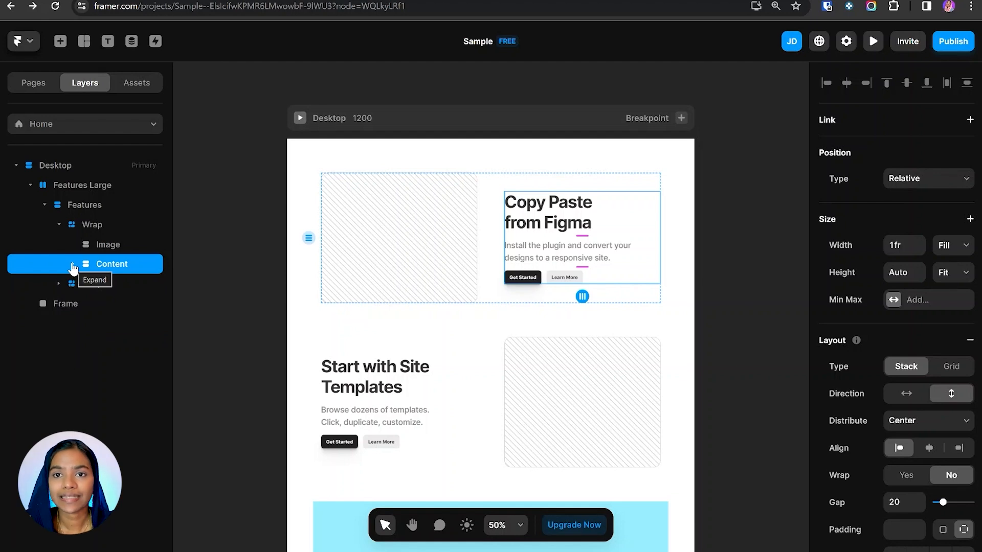
# - Draw two child frames side by side inside the light-blue frame, making the second one about 444 × 410
pyautogui.scroll(-4, 486, 324)
pyautogui.click(487, 324)
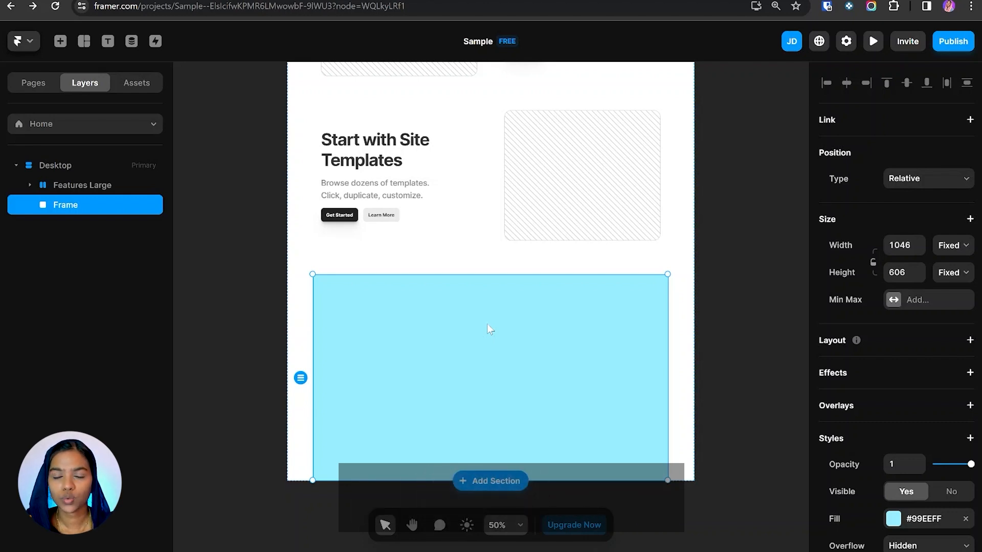
pyautogui.press('f')
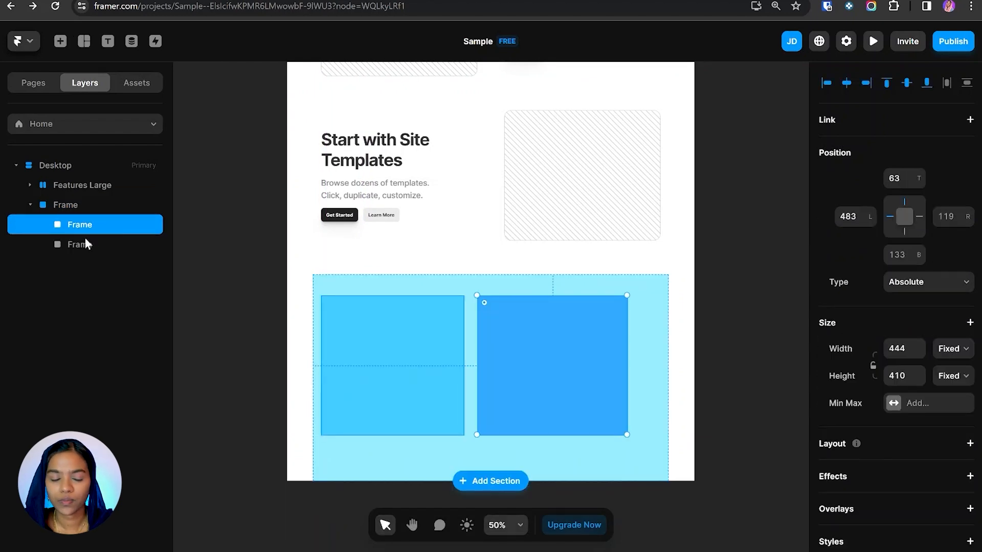
# - Add a stack layout to the light-blue parent frame, try the vertical direction, and set it back to horizontal
pyautogui.click(76, 206)
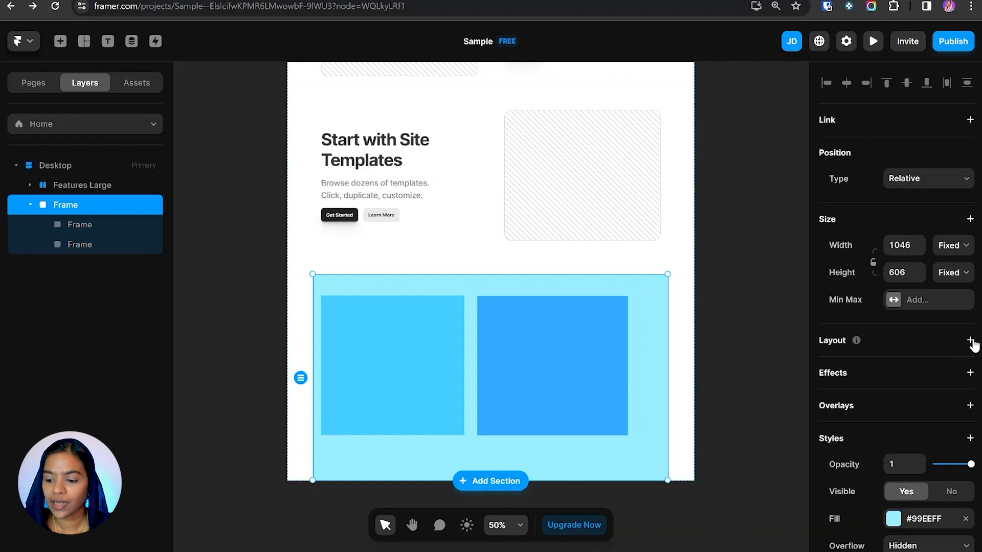
pyautogui.click(970, 340)
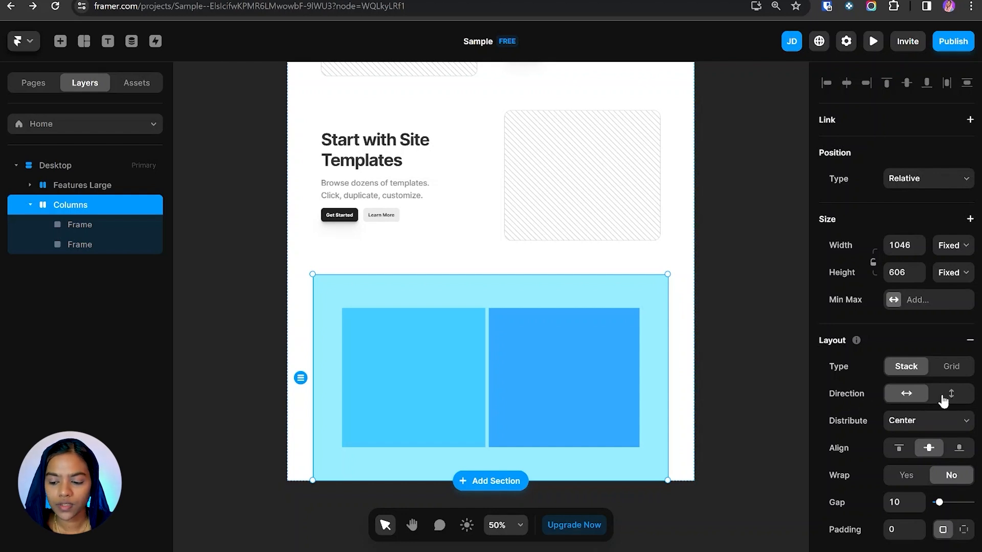
pyautogui.click(952, 394)
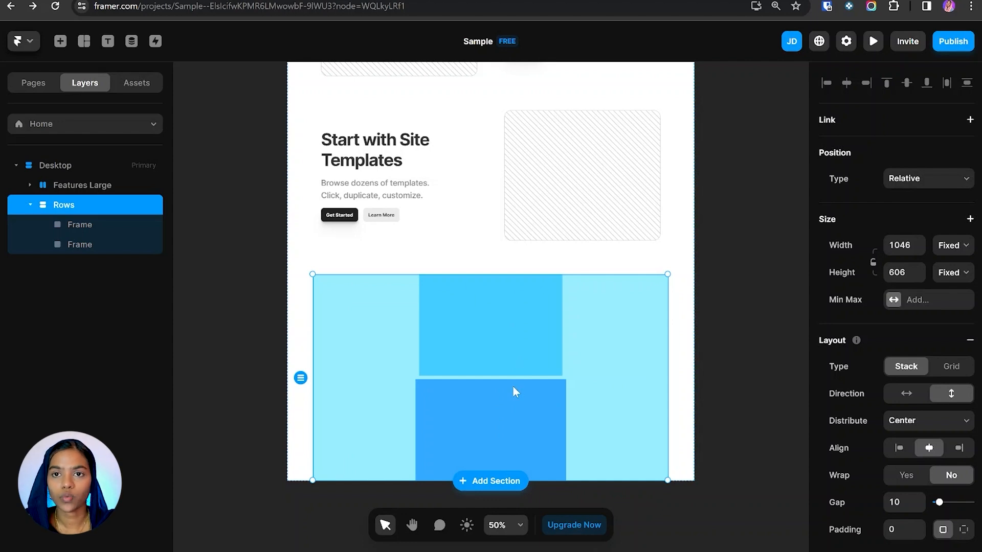
pyautogui.click(906, 393)
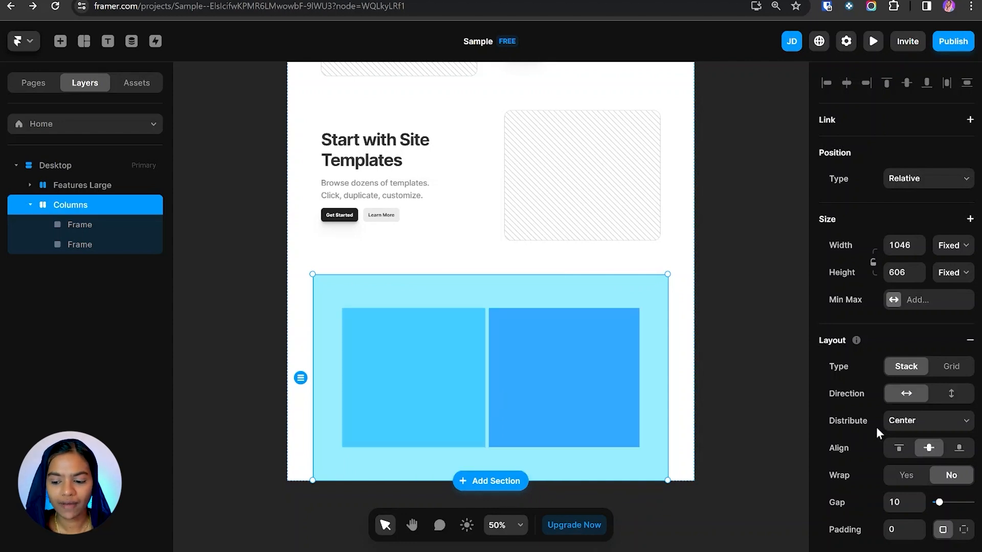
pyautogui.scroll(-3, 938, 419)
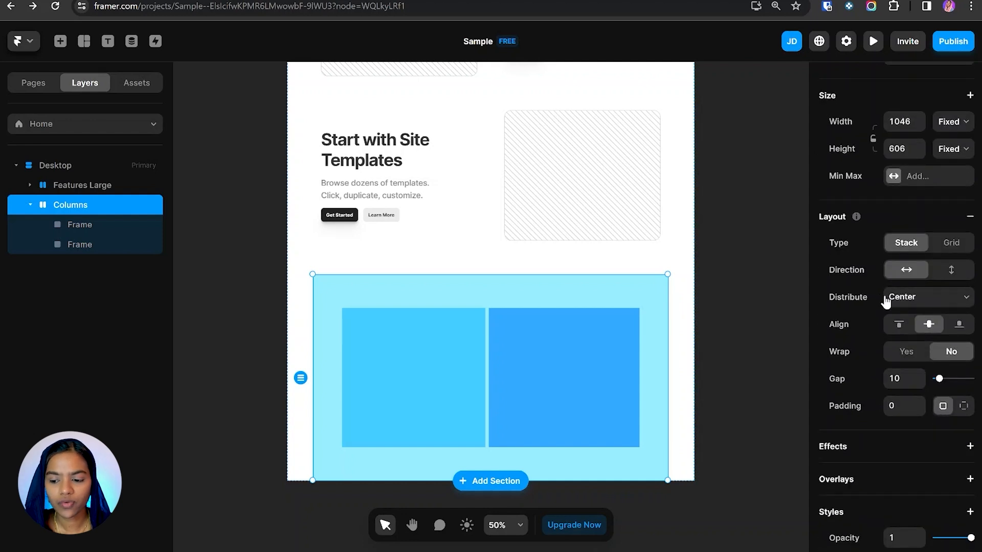
# - Try the Start, End, Space Between, Space Around and Space Evenly distributions on the Columns stack, and set it back to Center
pyautogui.click(899, 301)
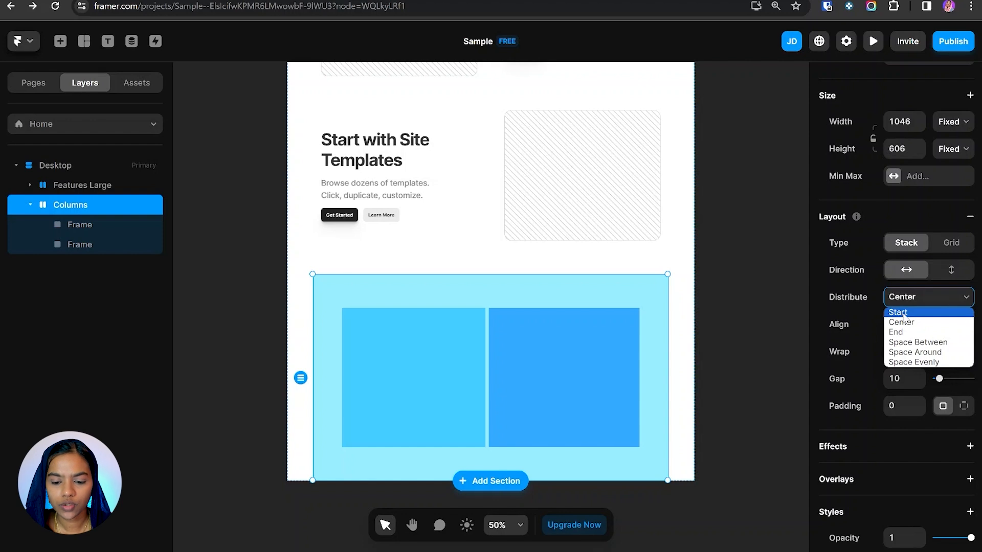
pyautogui.click(901, 313)
pyautogui.click(905, 299)
pyautogui.click(904, 335)
pyautogui.click(910, 298)
pyautogui.click(910, 342)
pyautogui.click(910, 298)
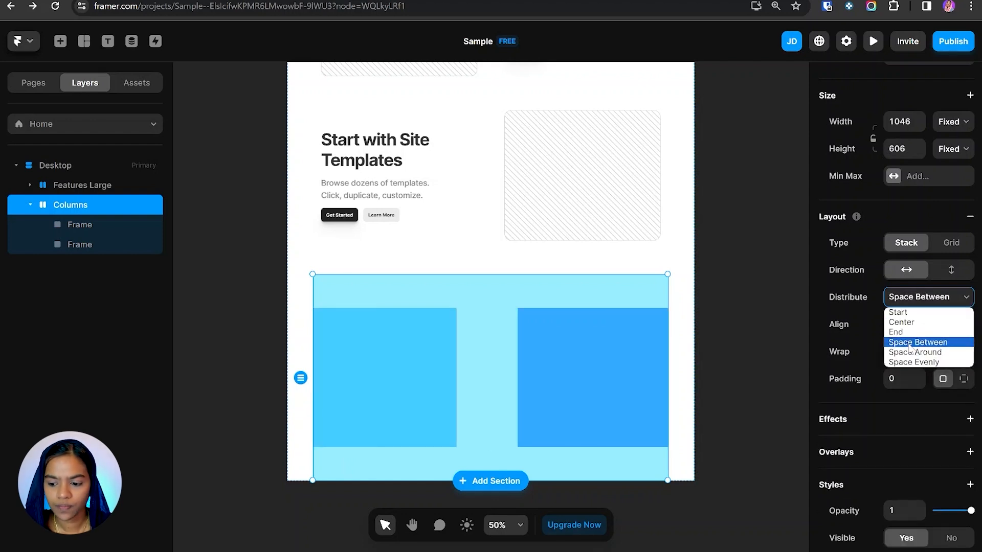
pyautogui.click(913, 351)
pyautogui.click(910, 298)
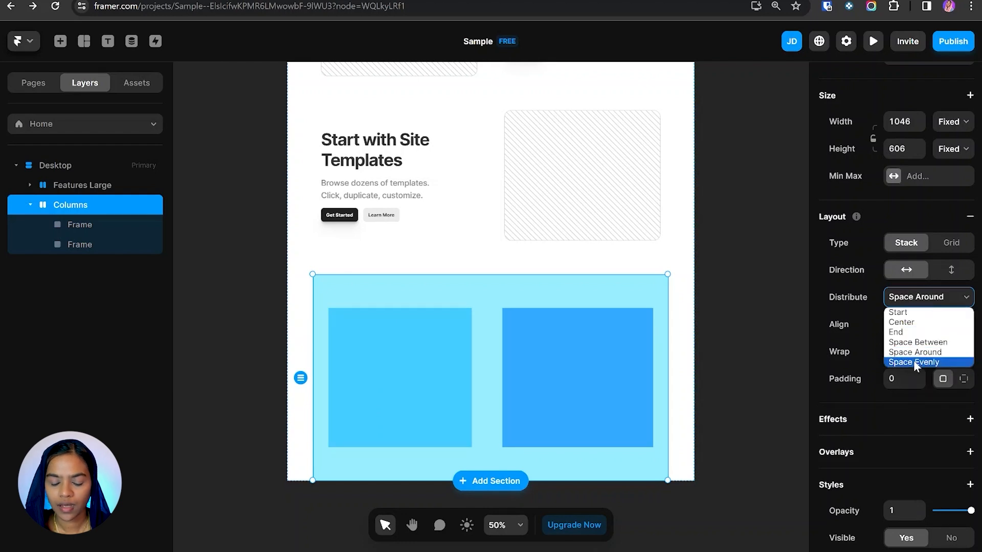
pyautogui.click(913, 362)
pyautogui.click(910, 298)
pyautogui.click(901, 322)
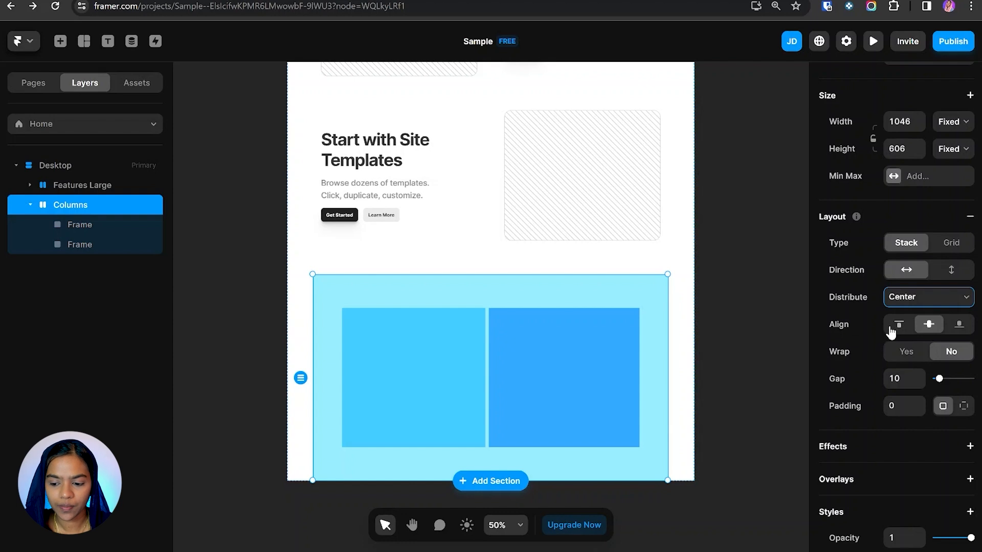
# - Try top and bottom alignment and wrapping on the Columns stack, ending on center alignment with wrapping off
pyautogui.click(900, 325)
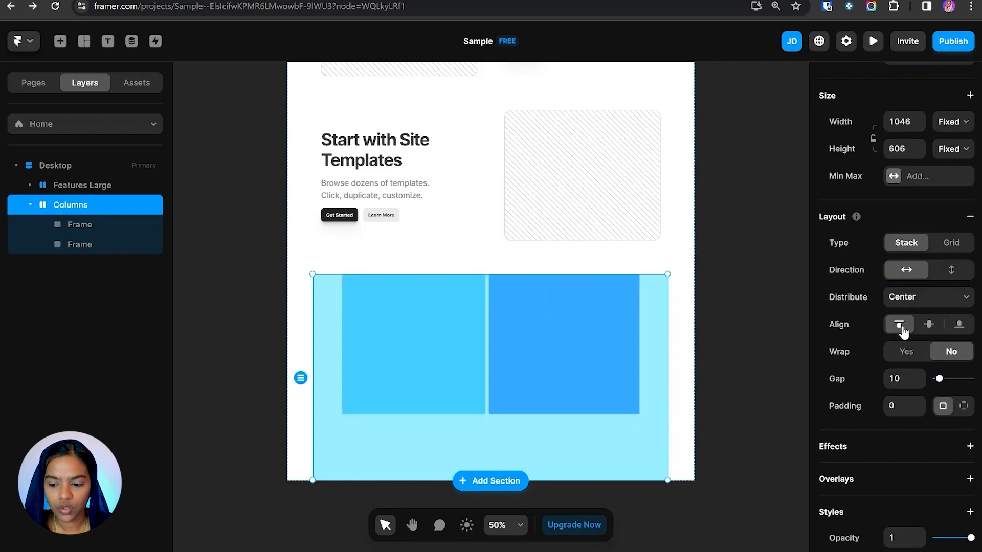
pyautogui.click(931, 327)
pyautogui.click(957, 327)
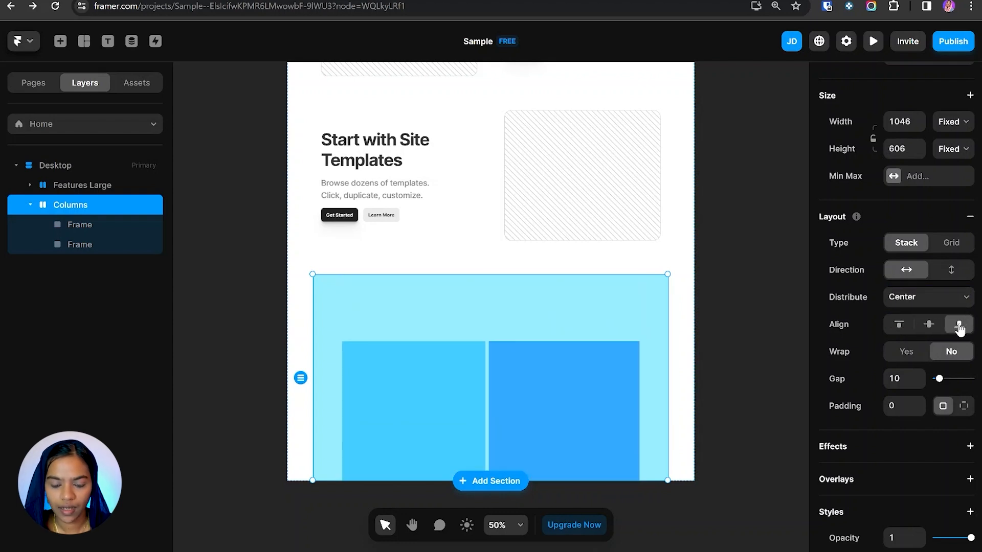
pyautogui.click(929, 326)
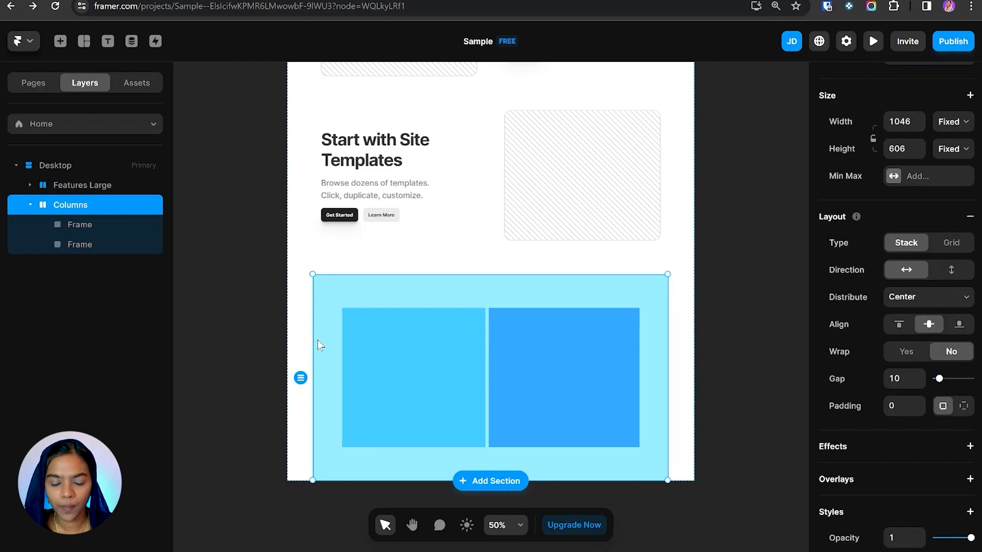
pyautogui.click(907, 355)
pyautogui.click(951, 352)
# - Set the Columns stack's gap to 60, and try the individual per-side padding option before returning to uniform padding
pyautogui.scroll(3, 498, 392)
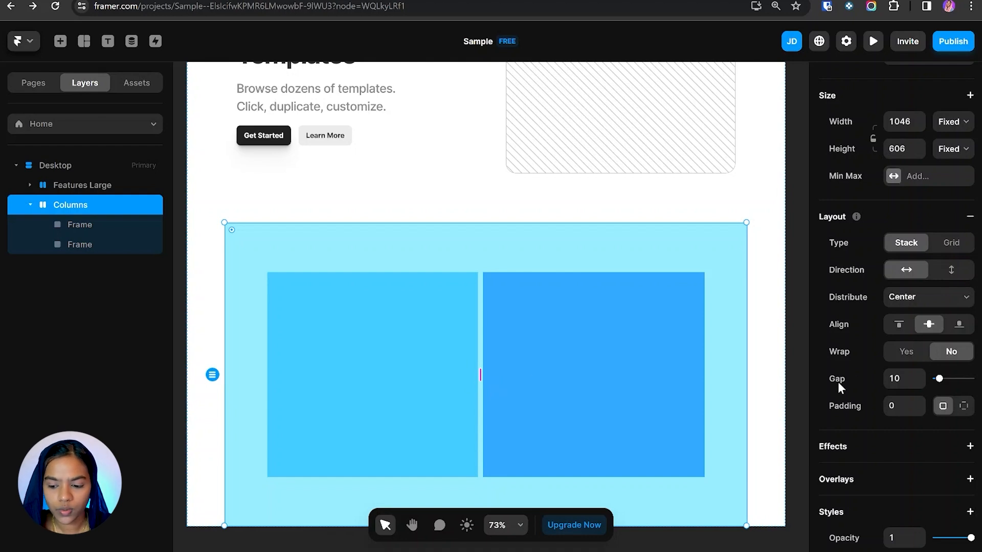
pyautogui.moveTo(939, 379); pyautogui.dragTo(956, 388)
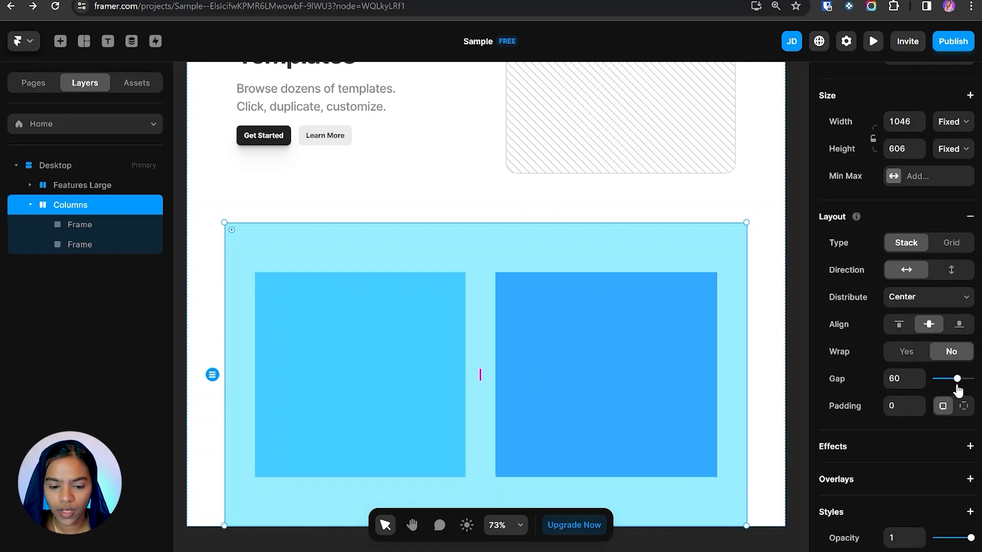
pyautogui.scroll(-2, 514, 382)
pyautogui.click(895, 406)
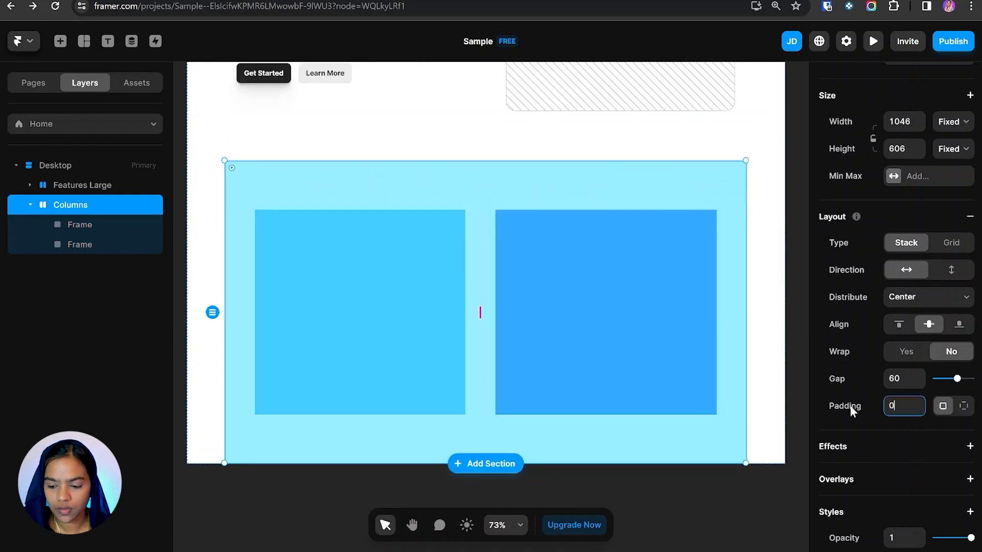
pyautogui.click(965, 408)
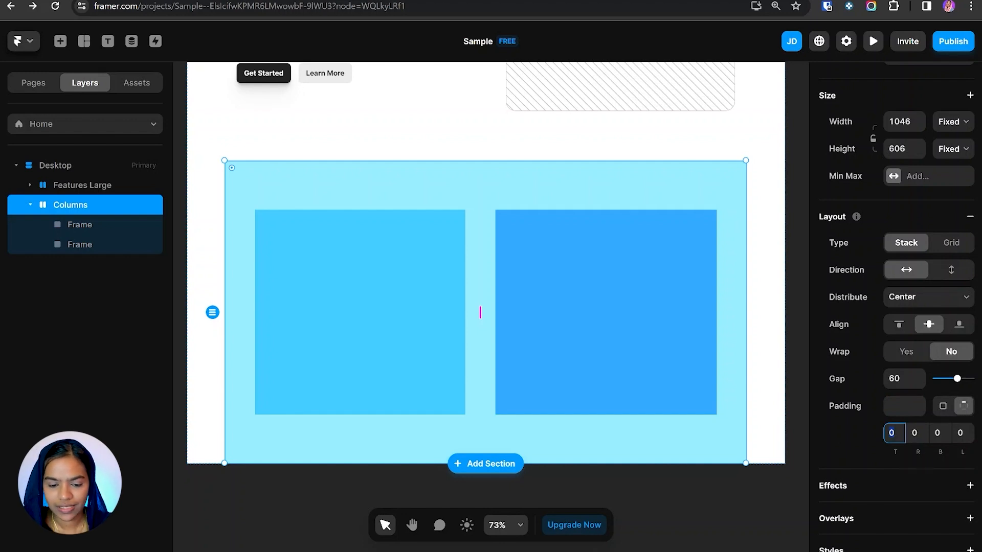
pyautogui.click(942, 406)
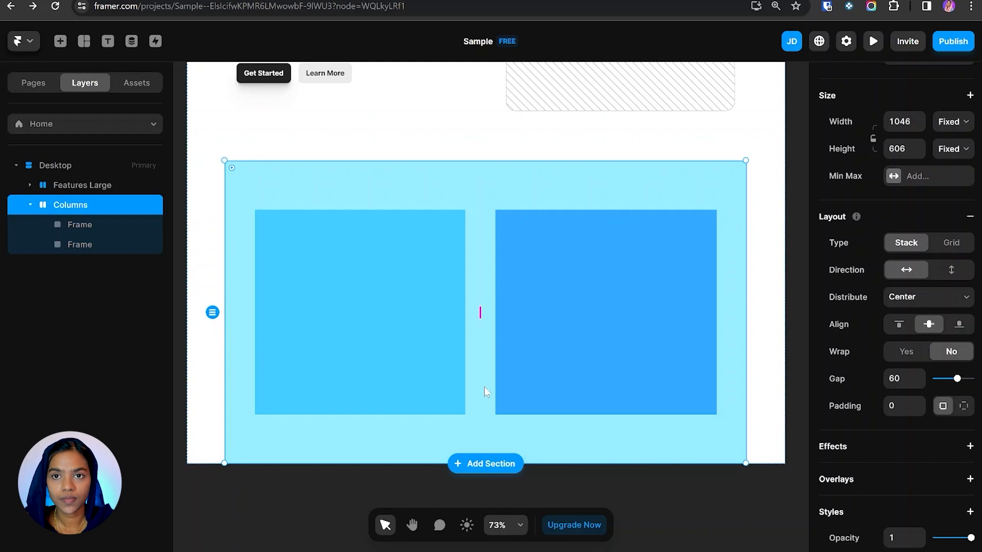
# - Insert a Rows layout with two stacked frames on the canvas below the Desktop page
pyautogui.click(88, 44)
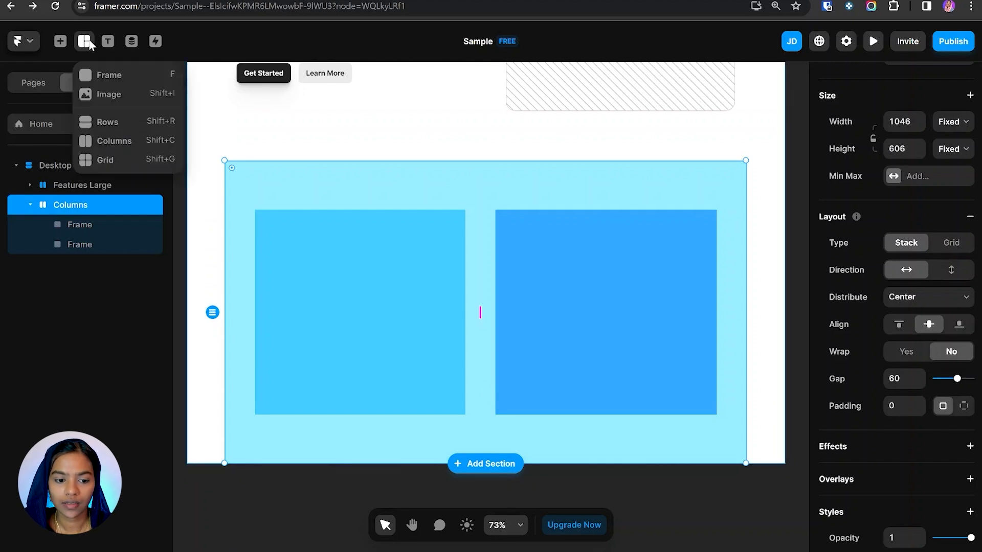
pyautogui.click(116, 126)
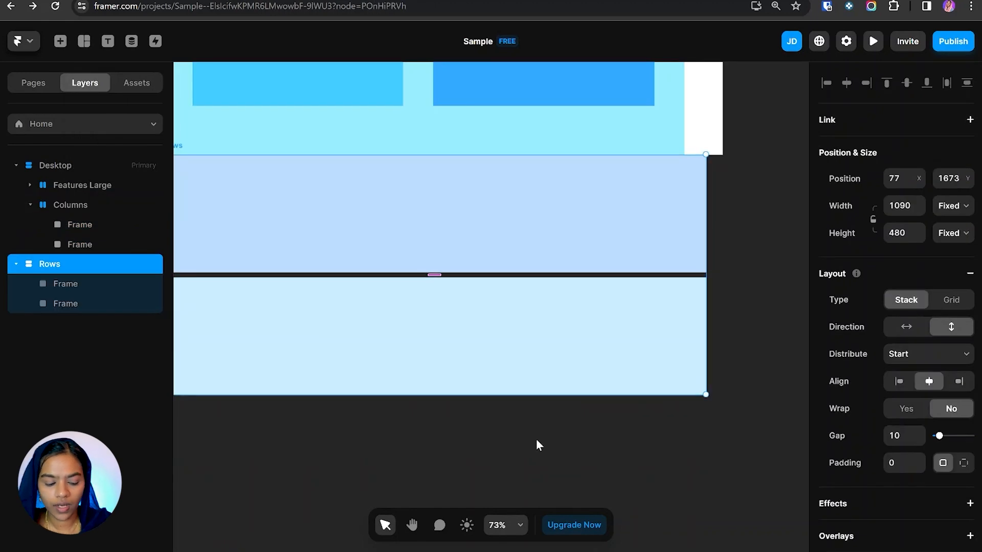
pyautogui.scroll(-2, 536, 438)
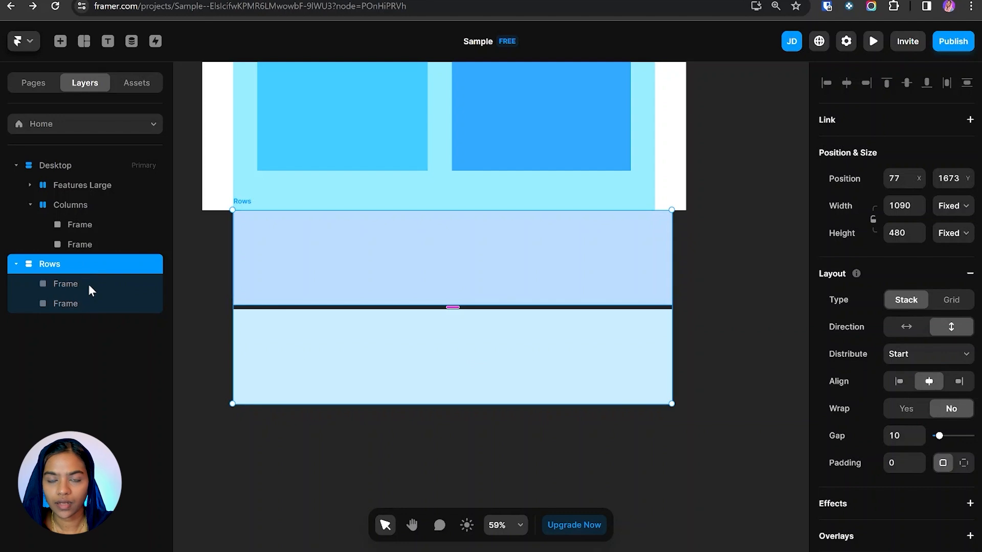
pyautogui.click(84, 41)
pyautogui.click(84, 122)
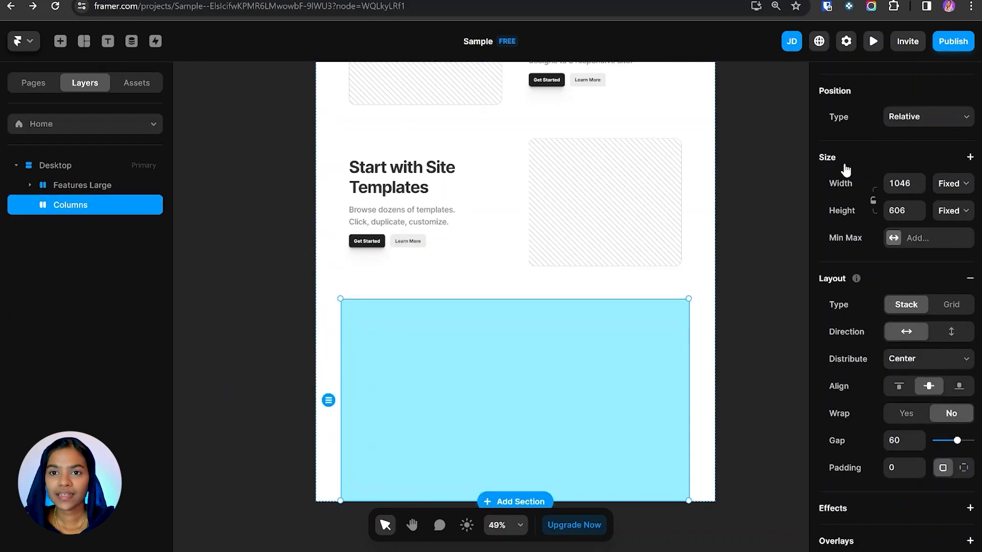
# - Draw a frame about 635 × 373 inside the emptied Columns stack and set its width to Relative at 50%
pyautogui.press('f')
pyautogui.moveTo(359, 320); pyautogui.dragTo(572, 444)
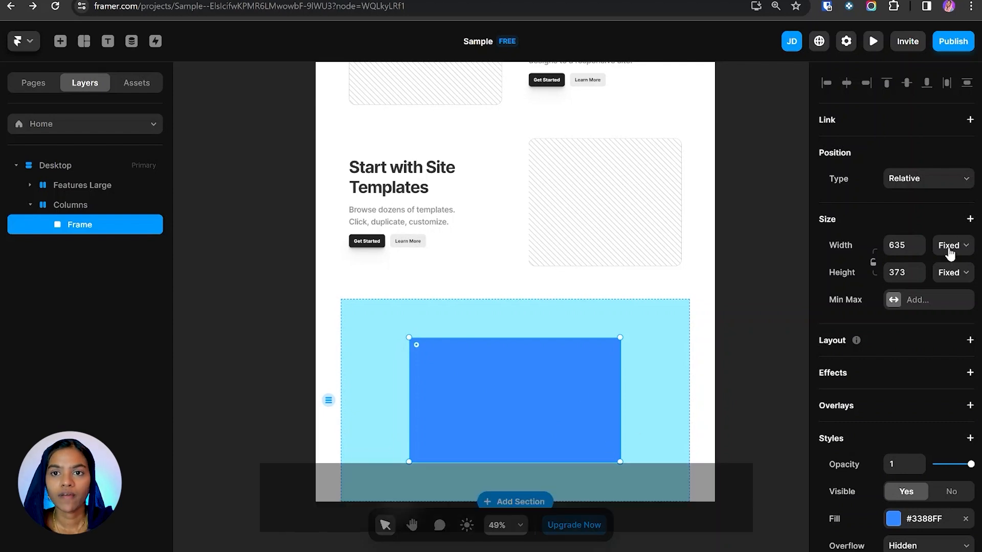
pyautogui.click(949, 253)
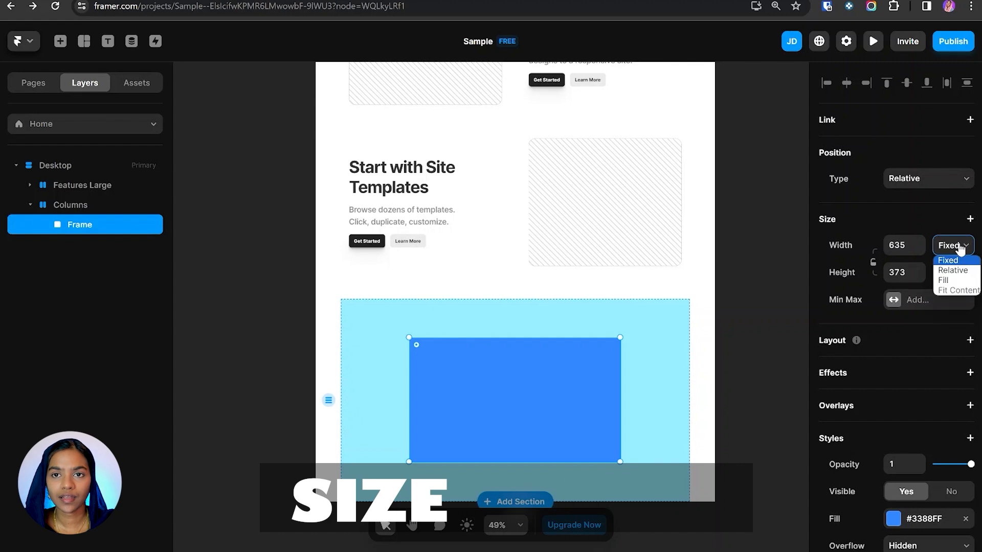
pyautogui.click(958, 271)
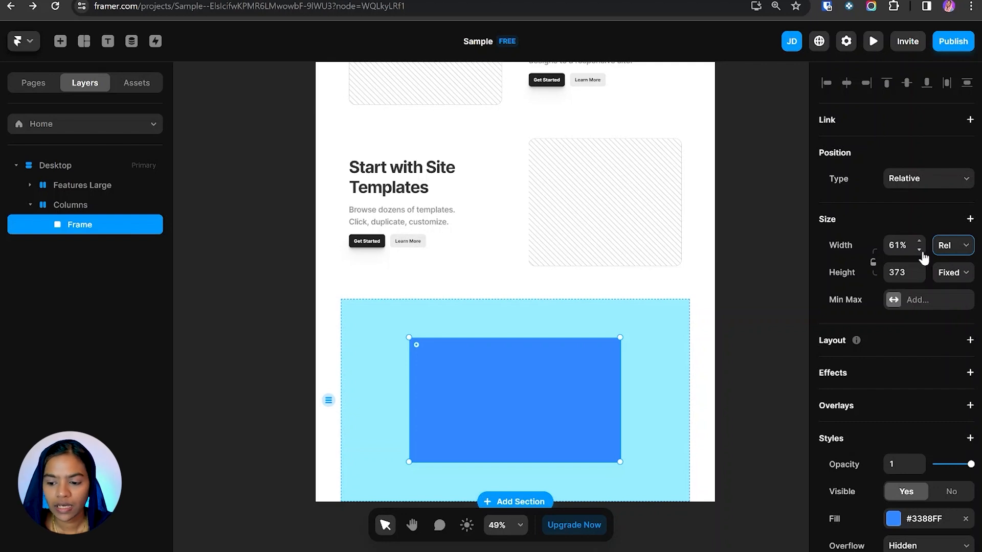
pyautogui.click(900, 246)
pyautogui.write('50')
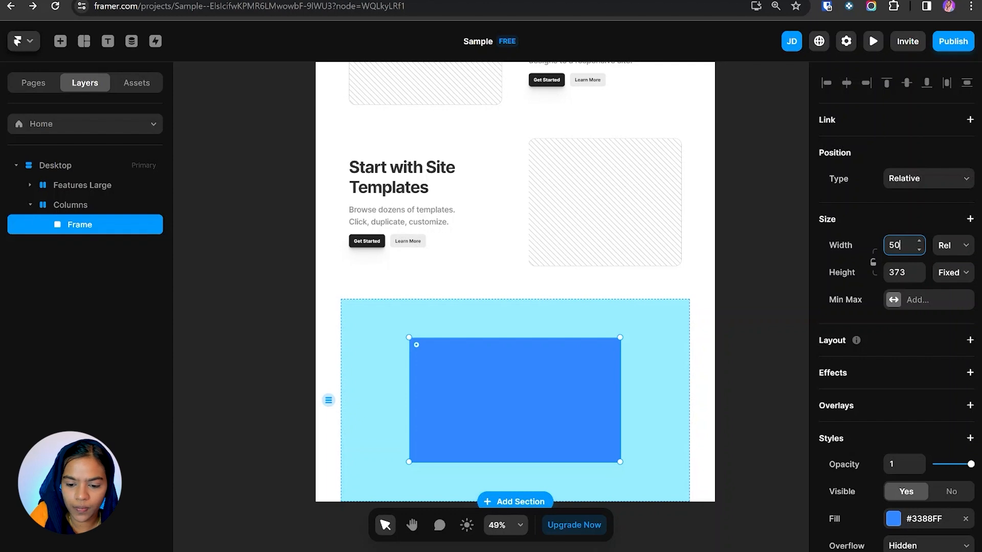
pyautogui.press('Return')
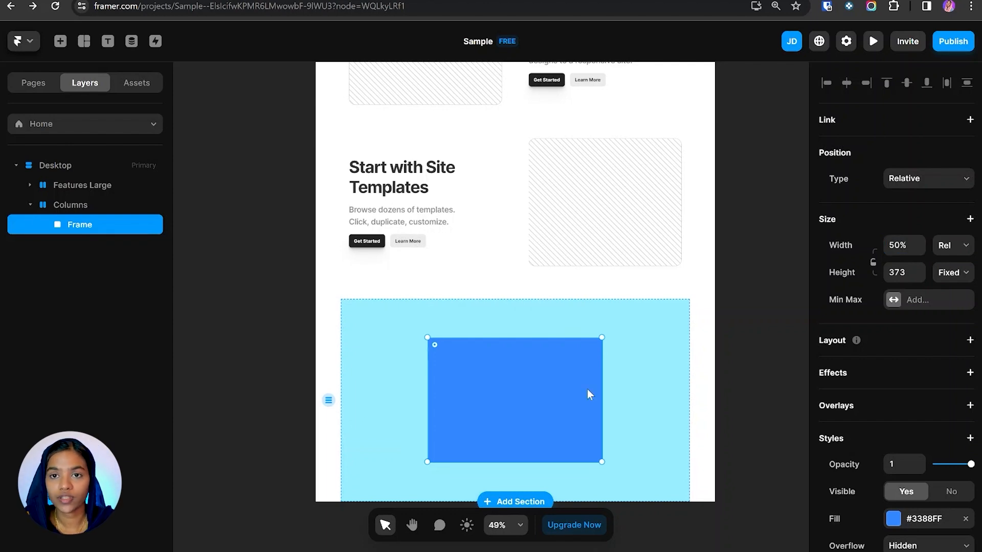
# - Set the blue child frame's relative width to 80%, and switch its width sizing to Fill
pyautogui.click(408, 358)
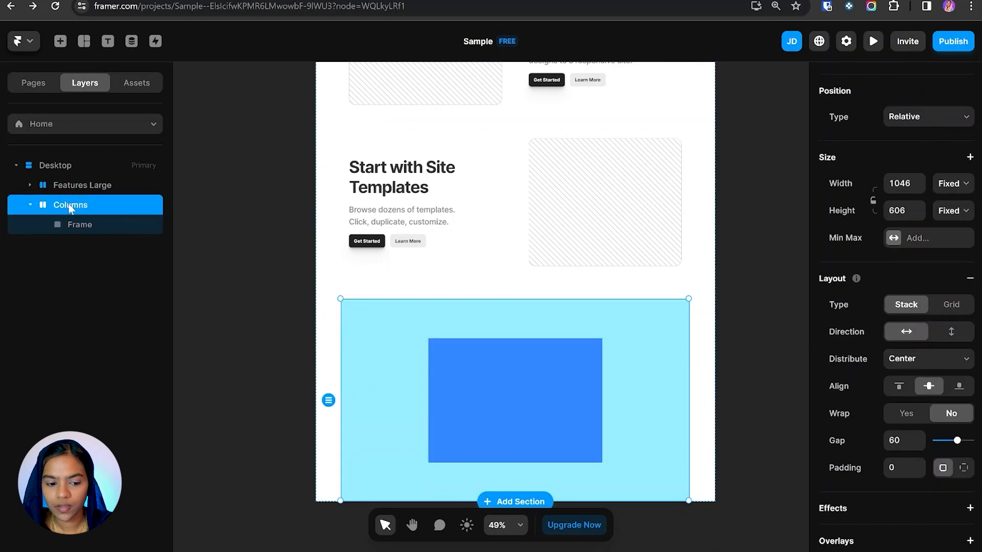
pyautogui.click(597, 395)
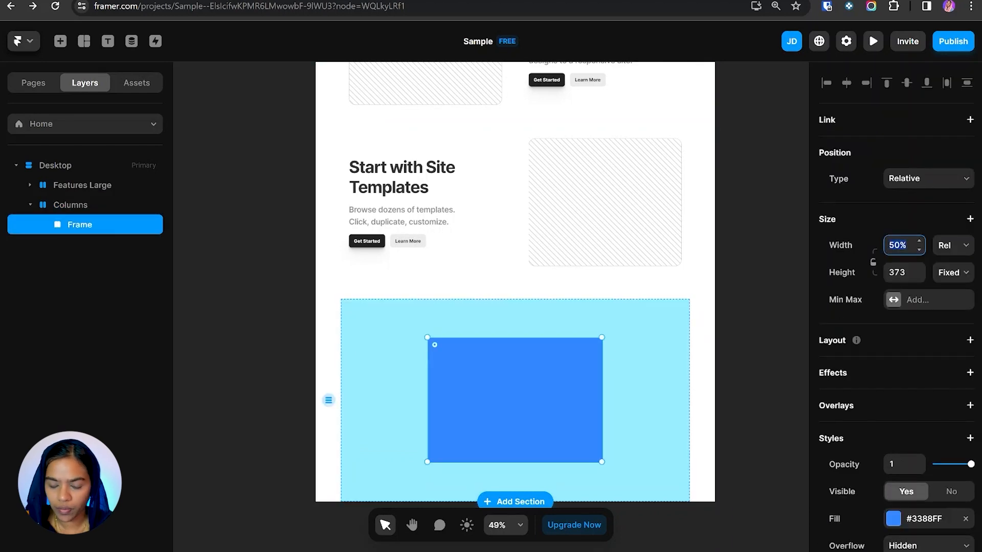
pyautogui.write('80%')
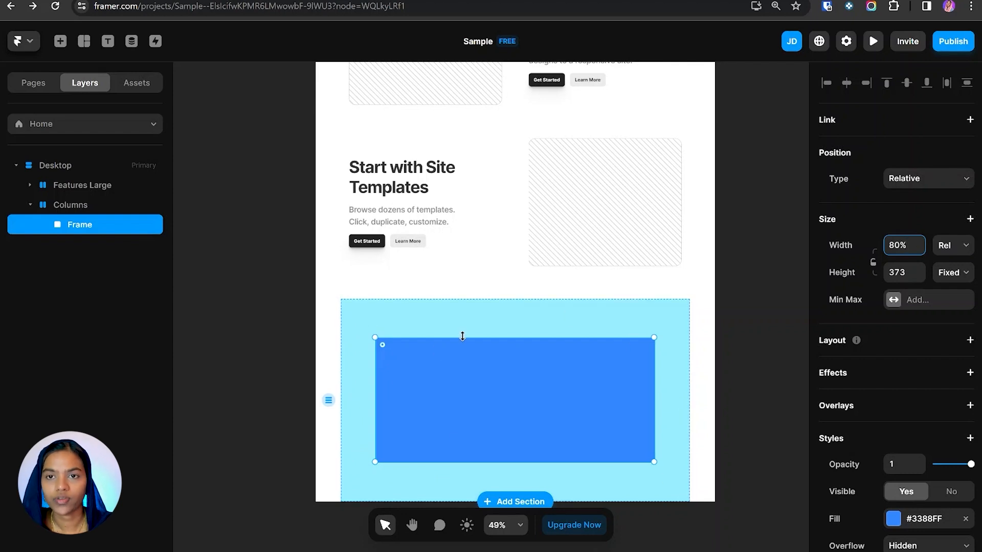
pyautogui.click(952, 246)
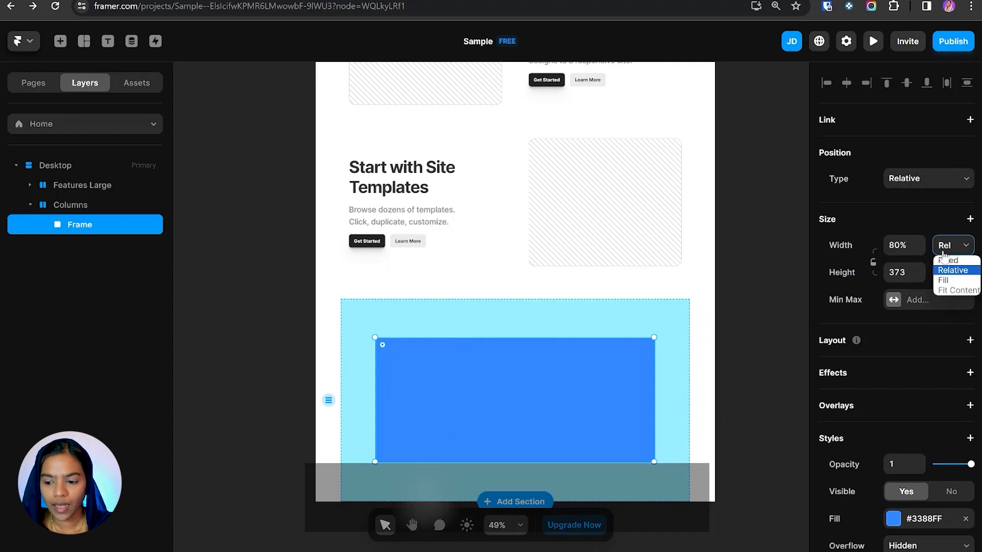
pyautogui.click(947, 281)
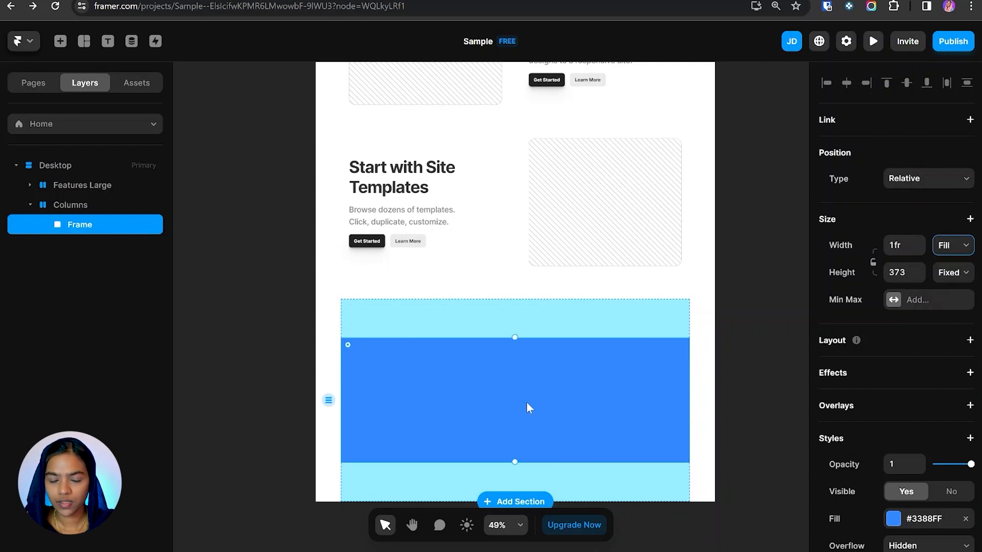
# - Set both the width and the height of the blue frame holding the heading to Fit Content
pyautogui.click(952, 250)
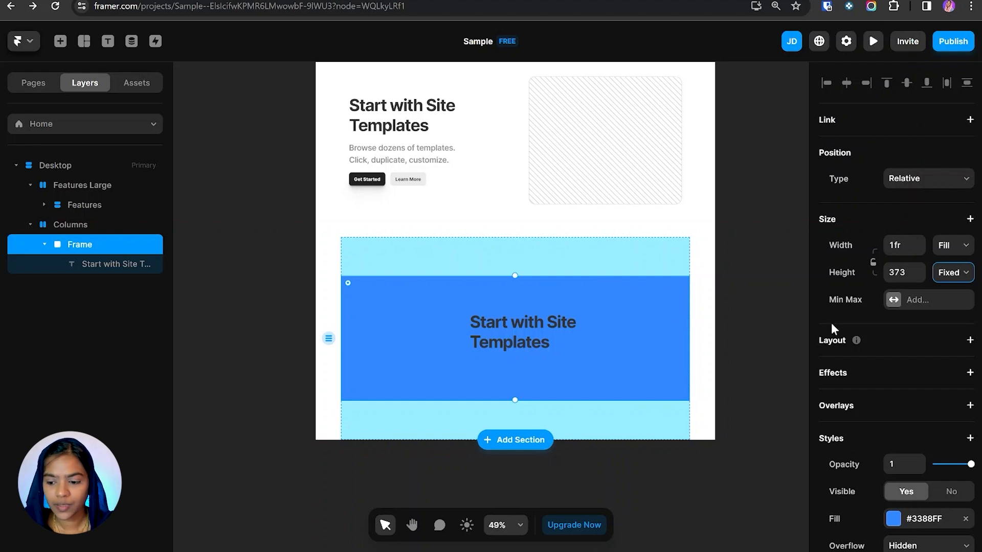
pyautogui.click(952, 245)
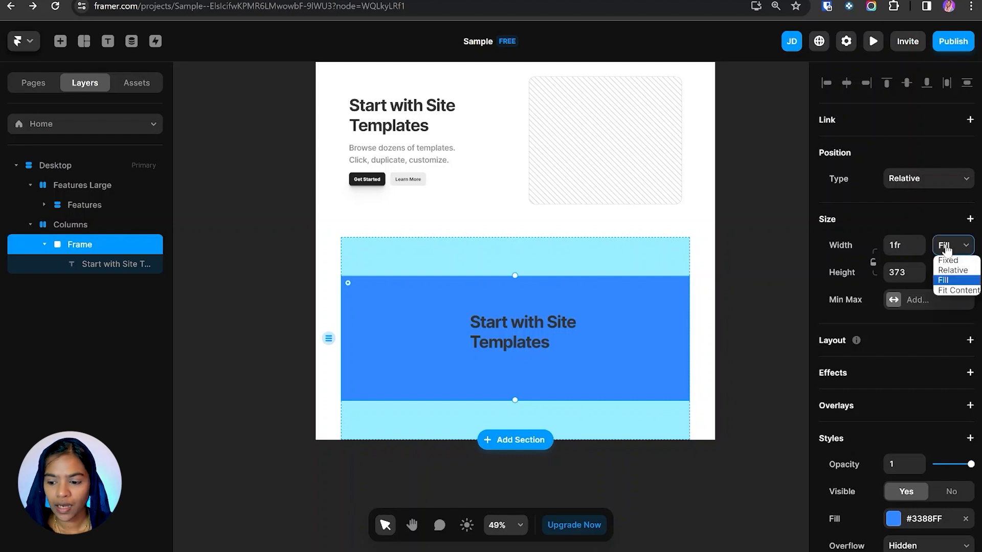
pyautogui.click(955, 291)
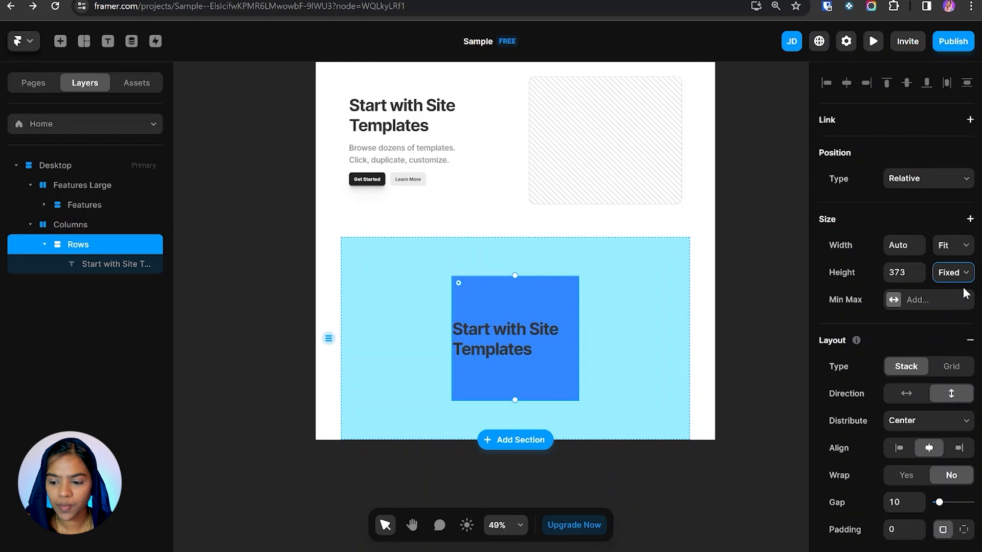
pyautogui.click(953, 274)
pyautogui.click(961, 318)
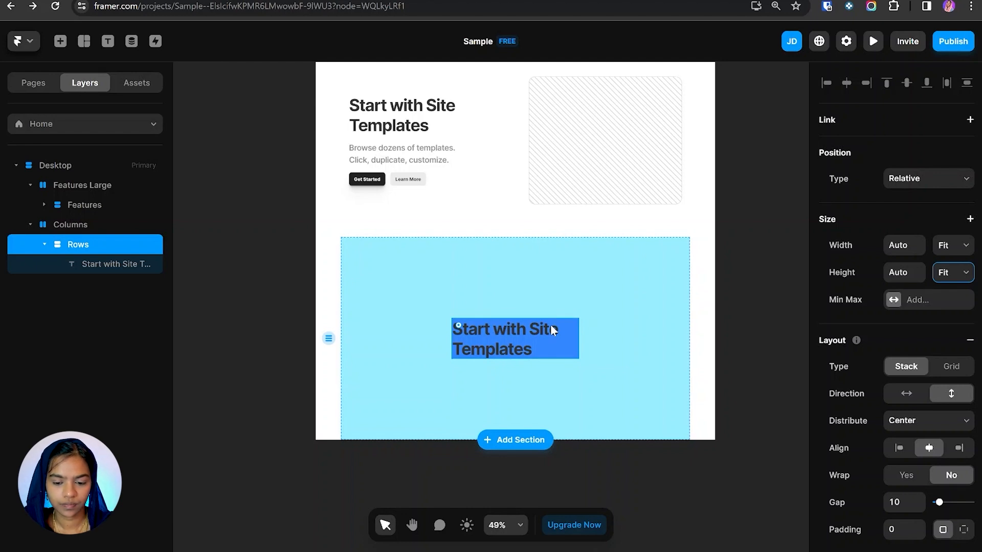
# - Duplicate the inner Rows stack three times inside its parent, and undo the three copies
pyautogui.click(76, 235)
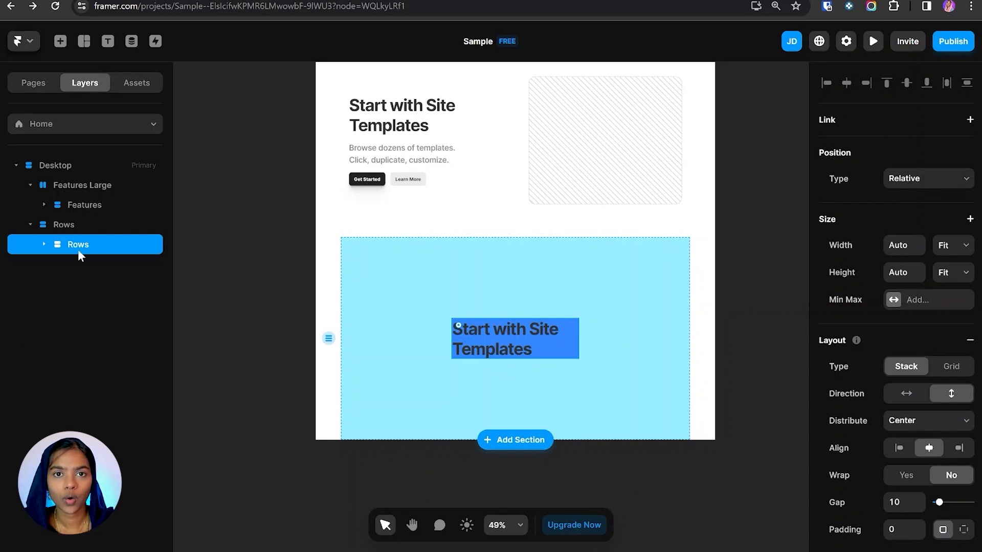
pyautogui.hotkey('ctrl', 'd')
pyautogui.hotkey('ctrl', 'd')
pyautogui.hotkey('ctrl', 'd')
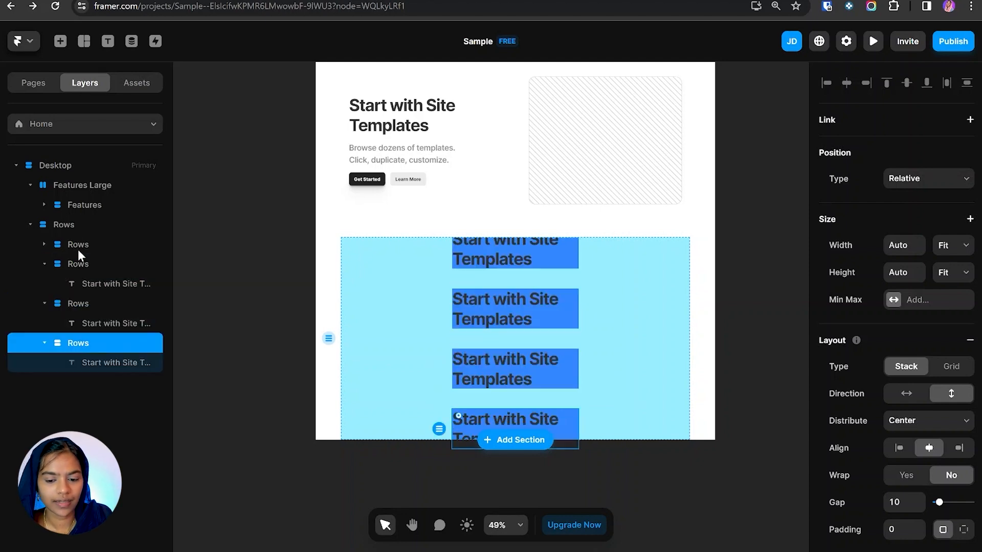
pyautogui.hotkey('ctrl', 'z')
pyautogui.hotkey('ctrl', 'z')
pyautogui.hotkey('ctrl', 'z')
pyautogui.moveTo(532, 336); pyautogui.dragTo(60, 254)
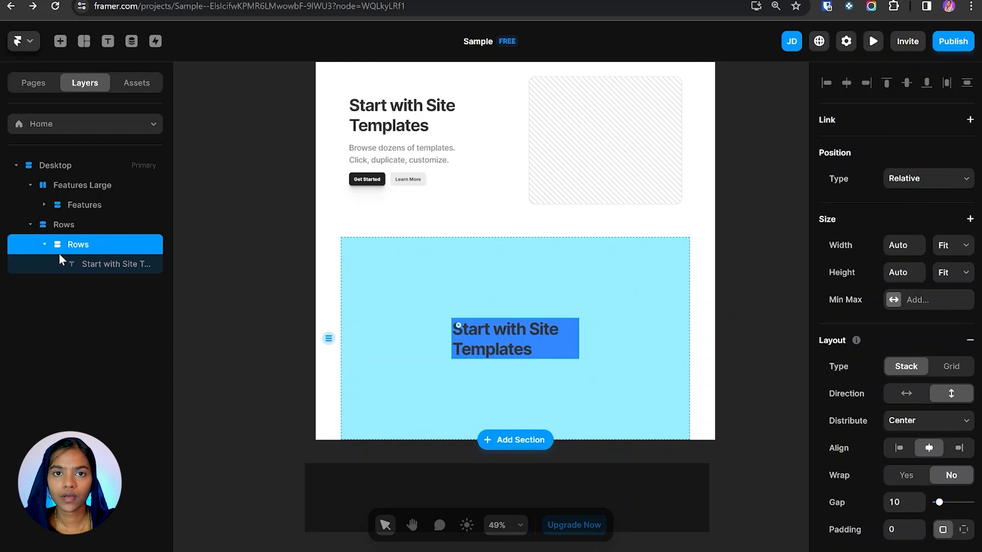
pyautogui.moveTo(493, 332); pyautogui.dragTo(406, 281)
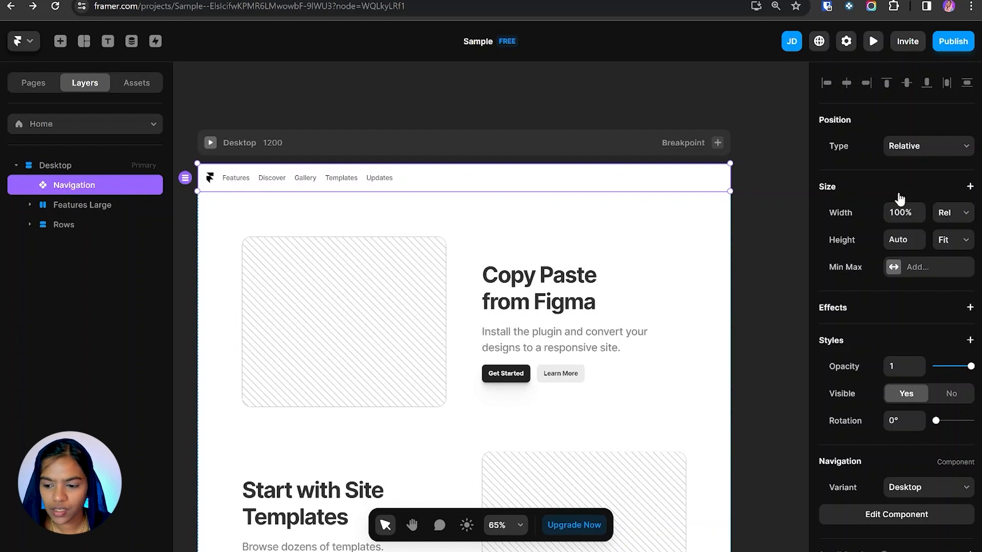
# - Set the Navigation component's position type to Fixed
pyautogui.click(910, 146)
pyautogui.click(908, 183)
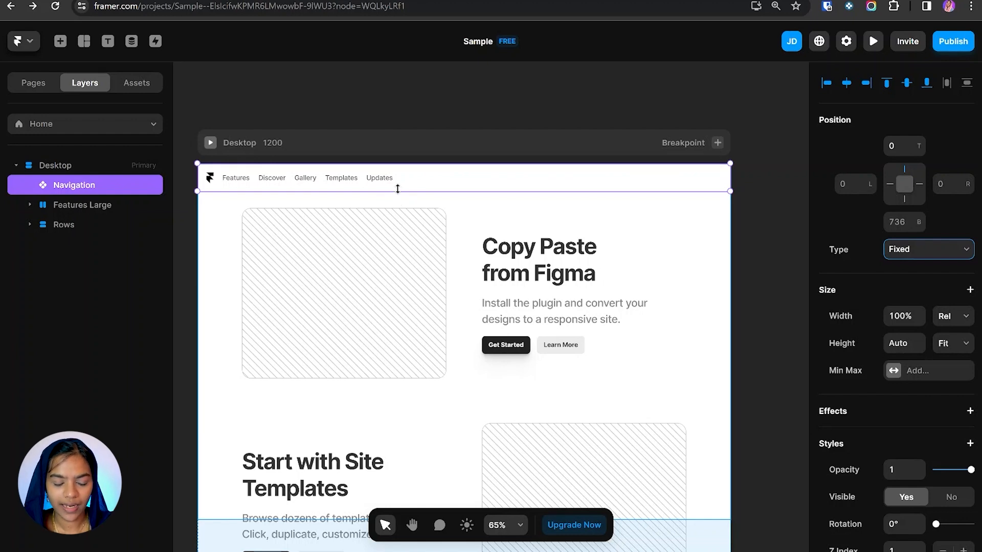
# - Preview the page and scroll through it to check how the fixed navigation bar behaves
pyautogui.click(874, 41)
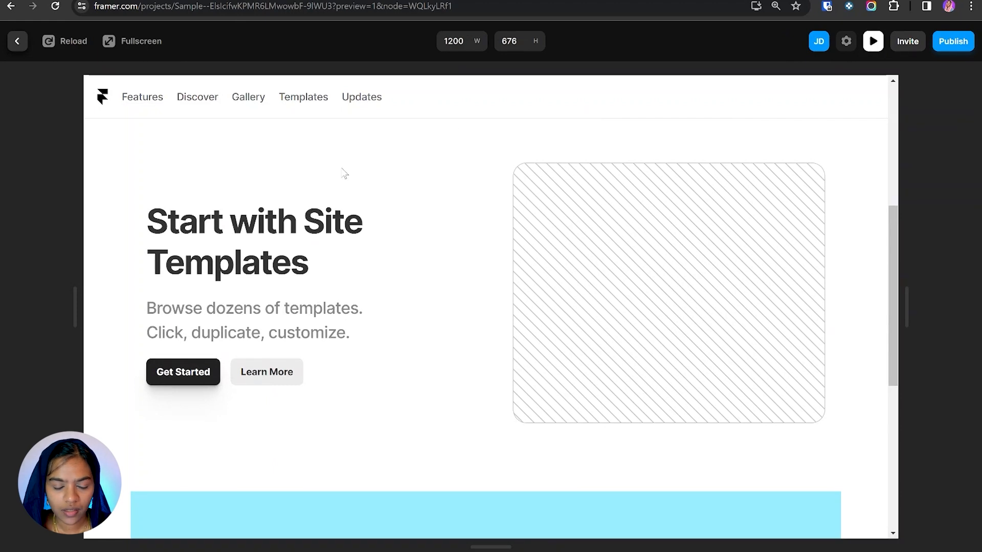
pyautogui.scroll(-7, 344, 174)
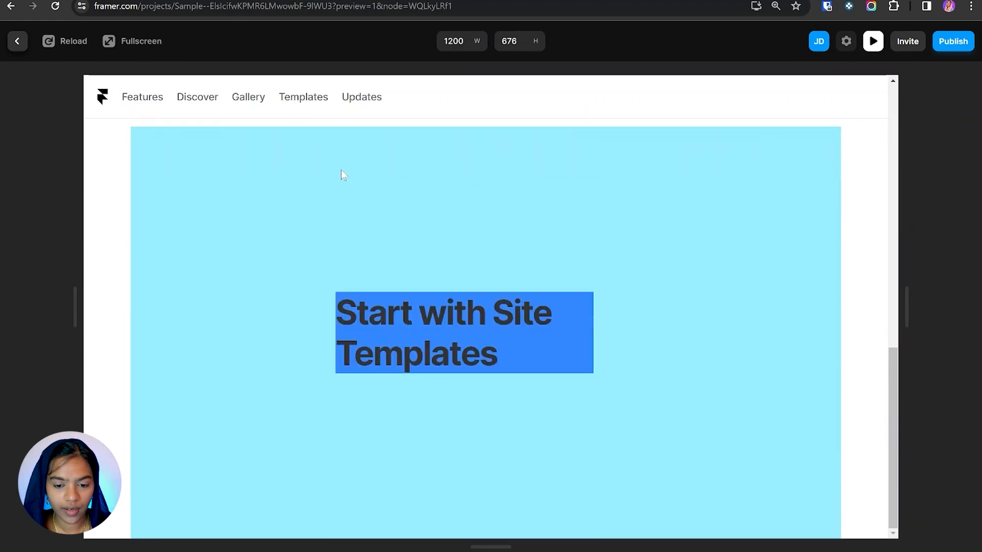
pyautogui.scroll(8, 342, 173)
pyautogui.scroll(-8, 342, 174)
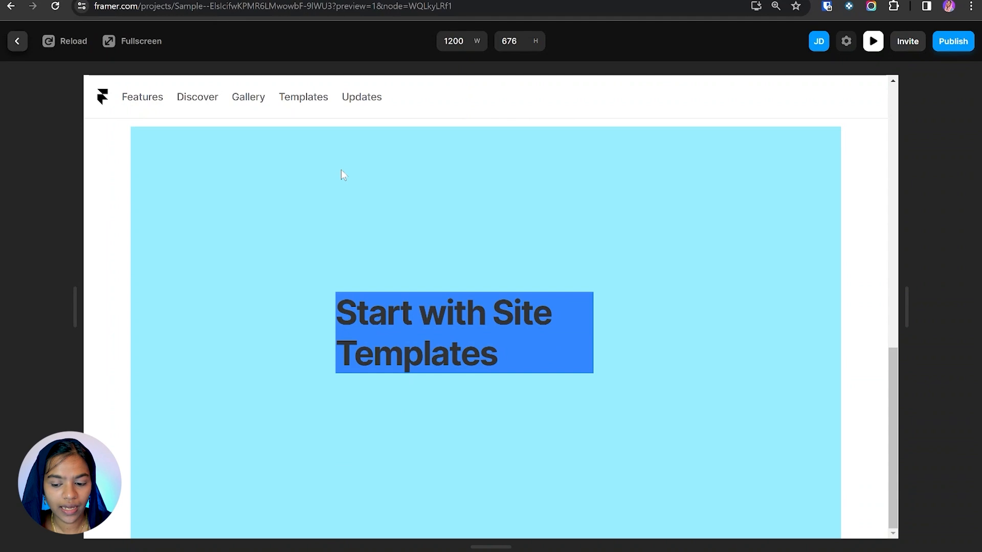
pyautogui.scroll(8, 343, 174)
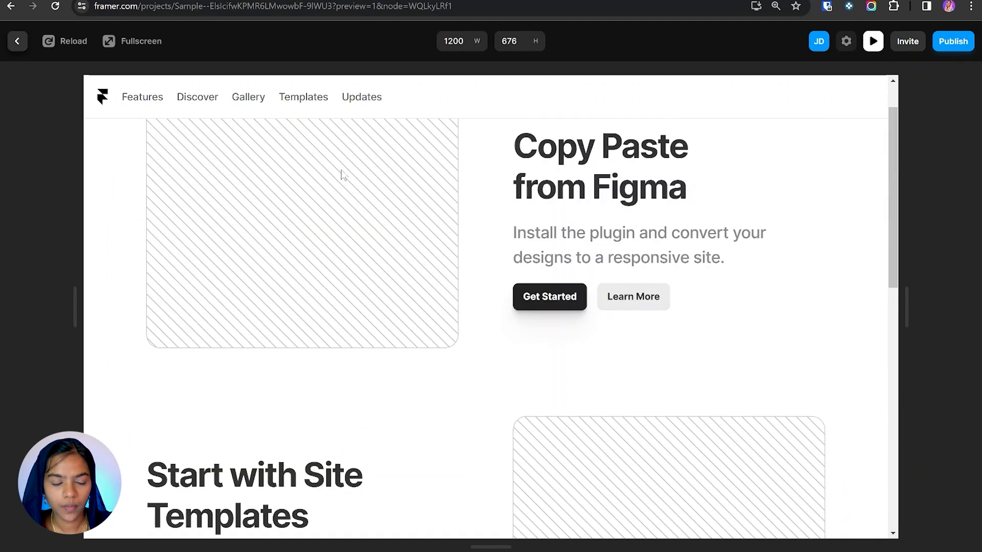
pyautogui.click(21, 41)
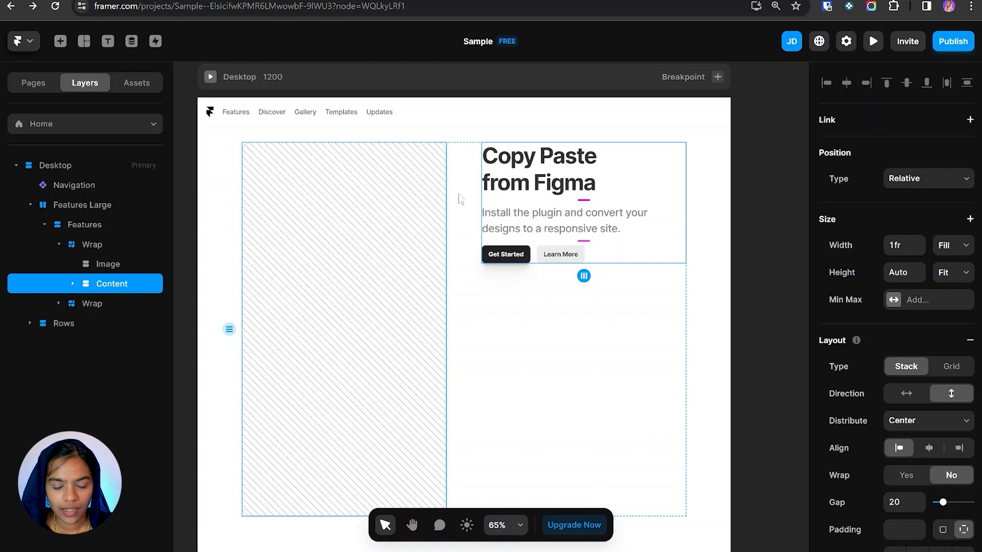
# - Set the Content stack in the first feature row to Sticky positioning with a top offset of 50
pyautogui.click(903, 188)
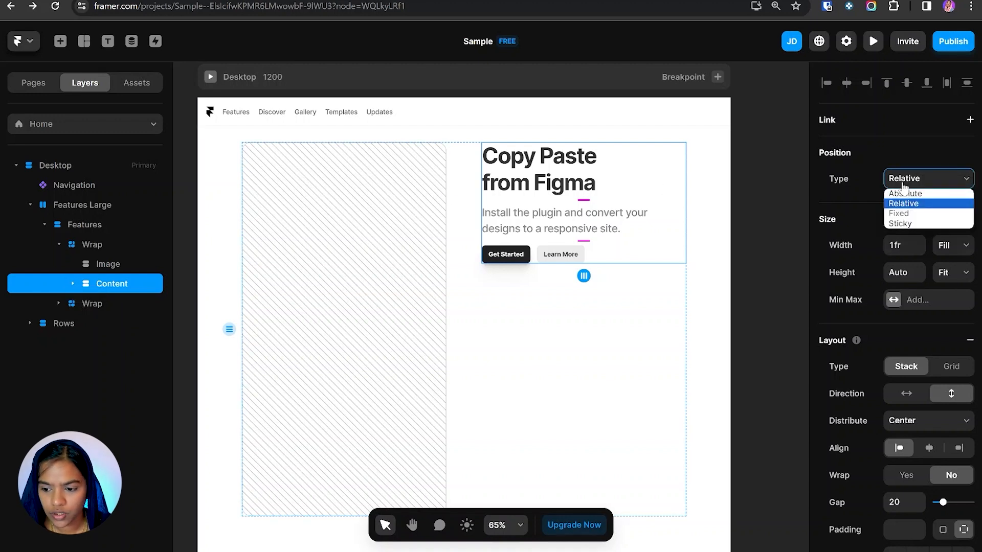
pyautogui.click(908, 224)
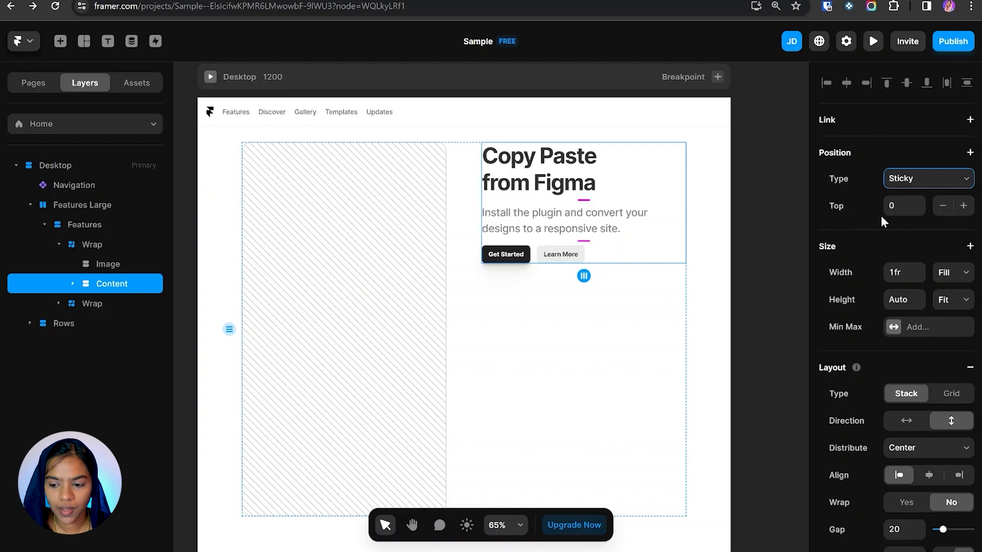
pyautogui.click(902, 205)
pyautogui.write('50')
# - Preview the page and scroll through the first feature row to check the sticky text content beside the tall image
pyautogui.click(872, 42)
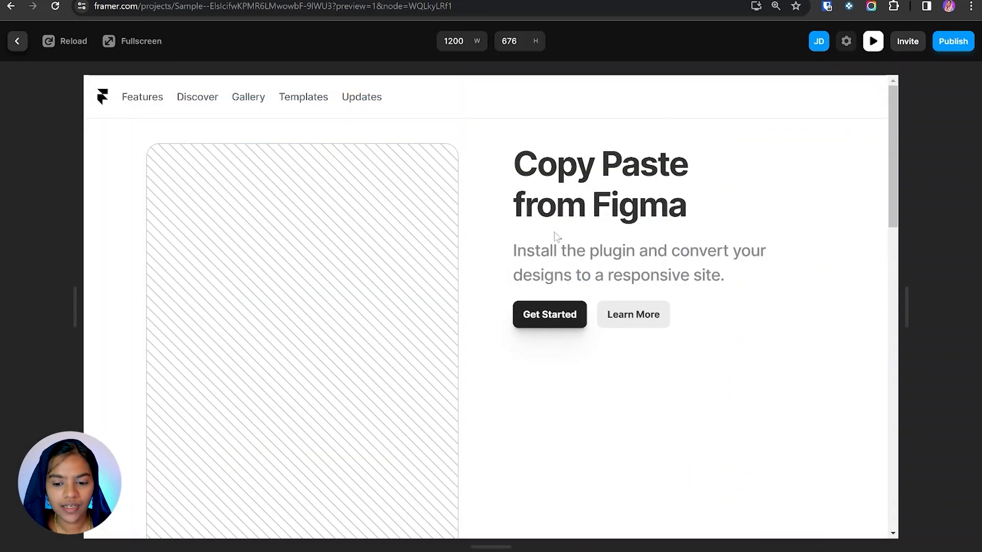
pyautogui.scroll(-2, 572, 242)
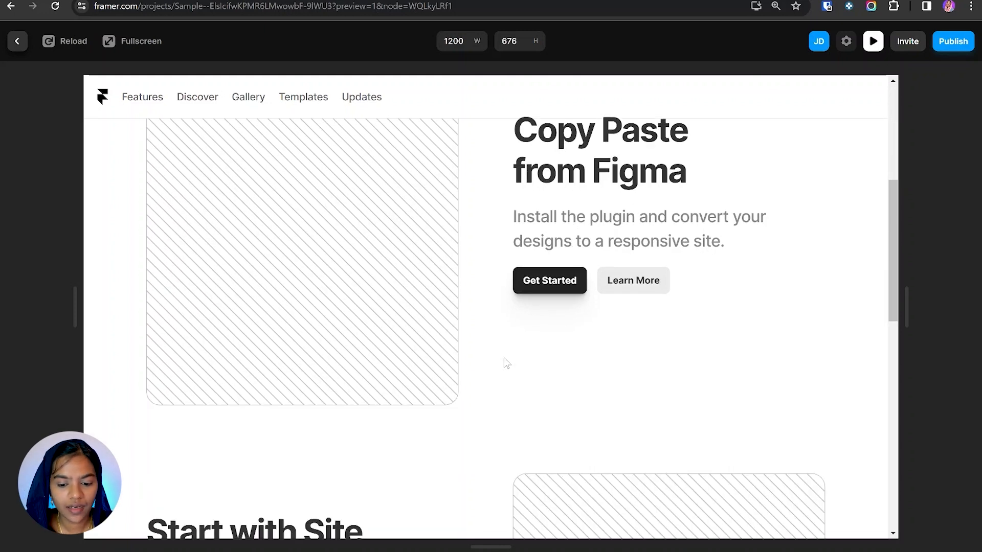
pyautogui.scroll(-4, 505, 363)
pyautogui.scroll(-3, 506, 361)
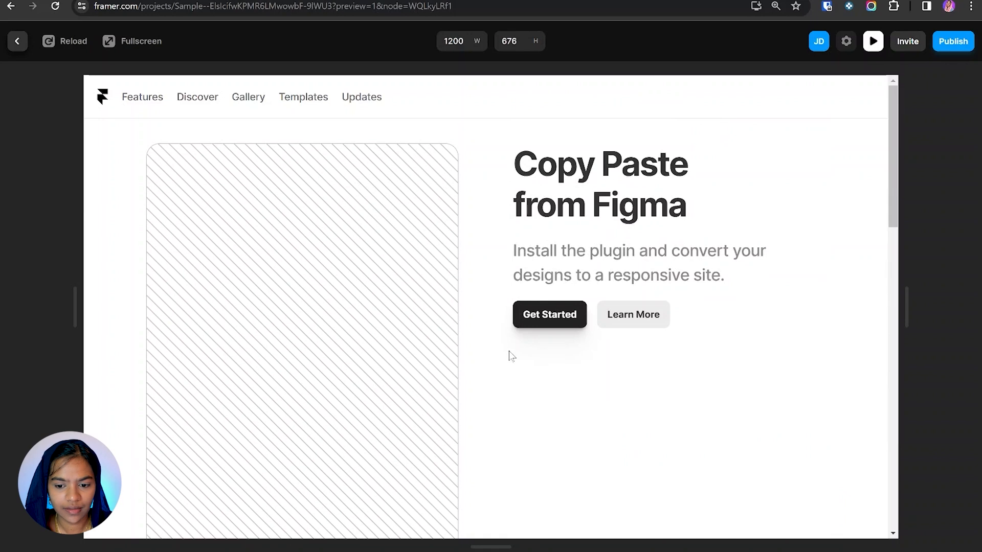
pyautogui.scroll(2, 461, 352)
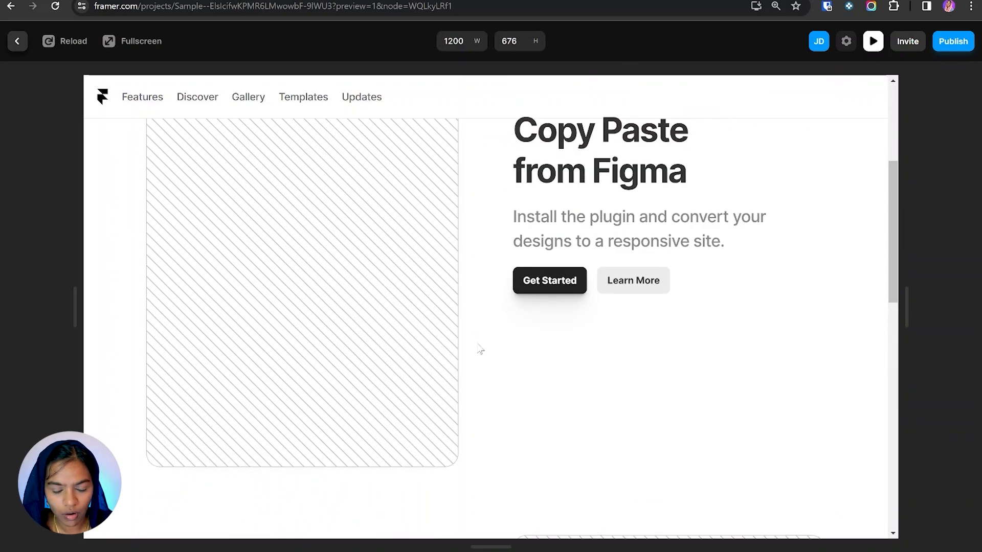
pyautogui.scroll(-1, 478, 347)
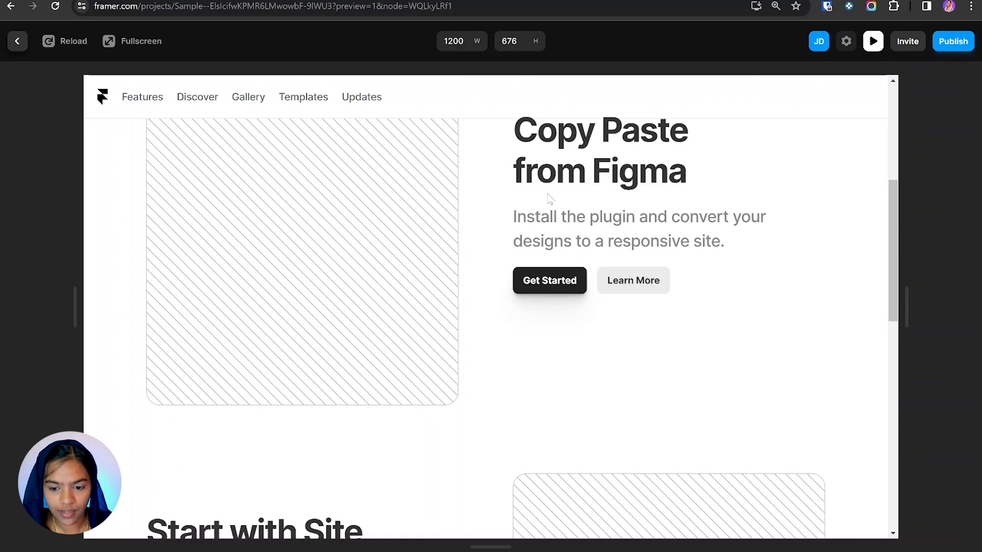
pyautogui.scroll(-5, 559, 204)
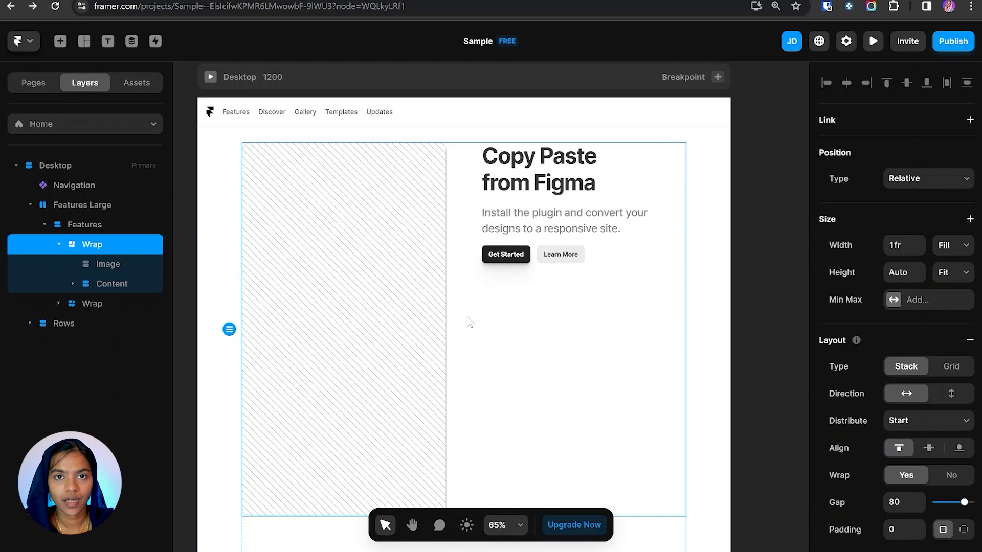
# - Create a Paragraph text style from the "Start with Site Templates" heading in the light blue section and open it for editing
pyautogui.scroll(-10, 469, 322)
pyautogui.click(418, 301)
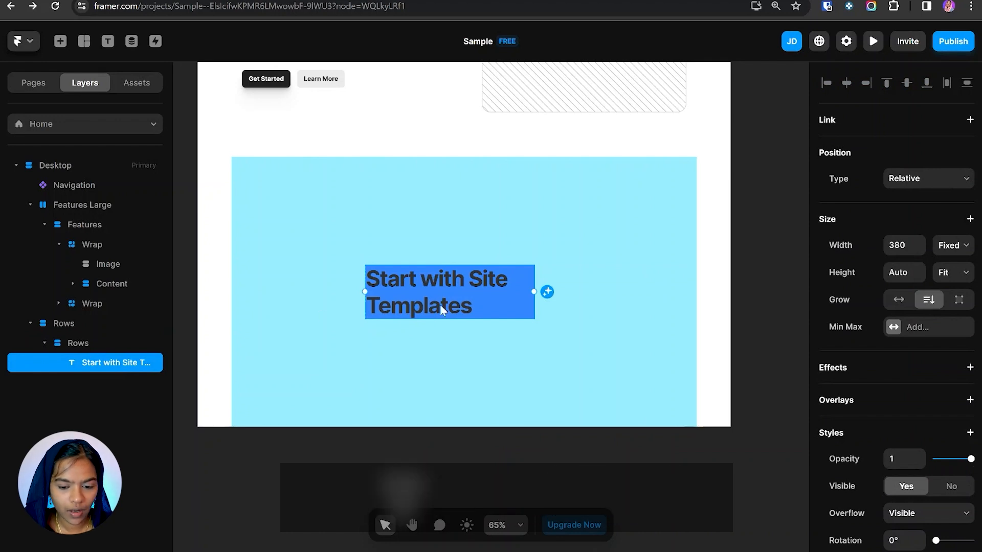
pyautogui.scroll(-3, 873, 447)
pyautogui.scroll(-5, 864, 446)
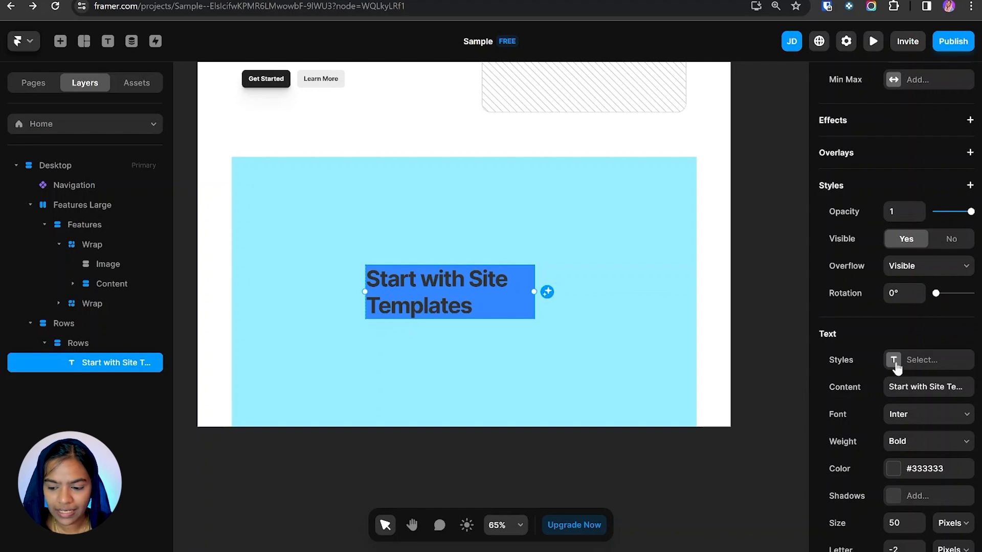
pyautogui.click(897, 364)
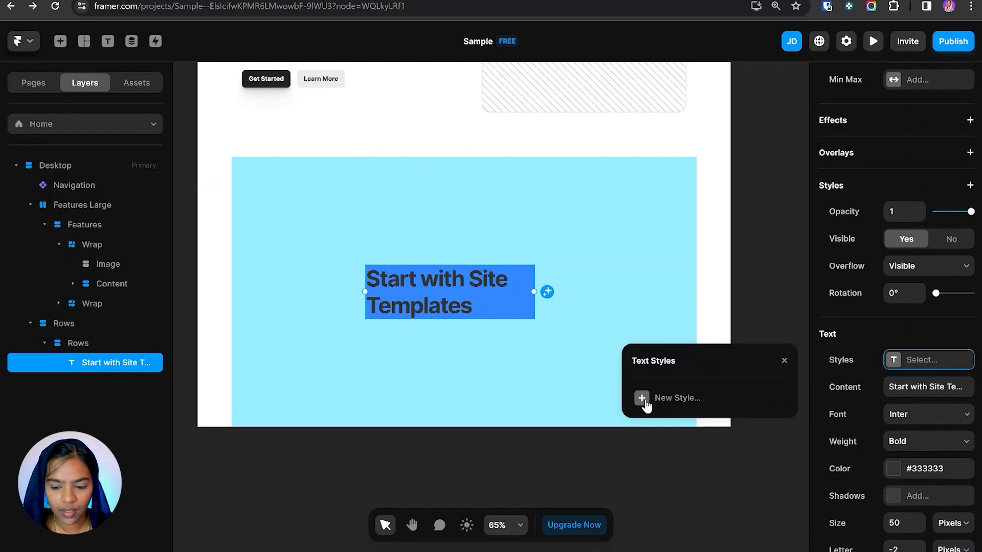
pyautogui.click(644, 399)
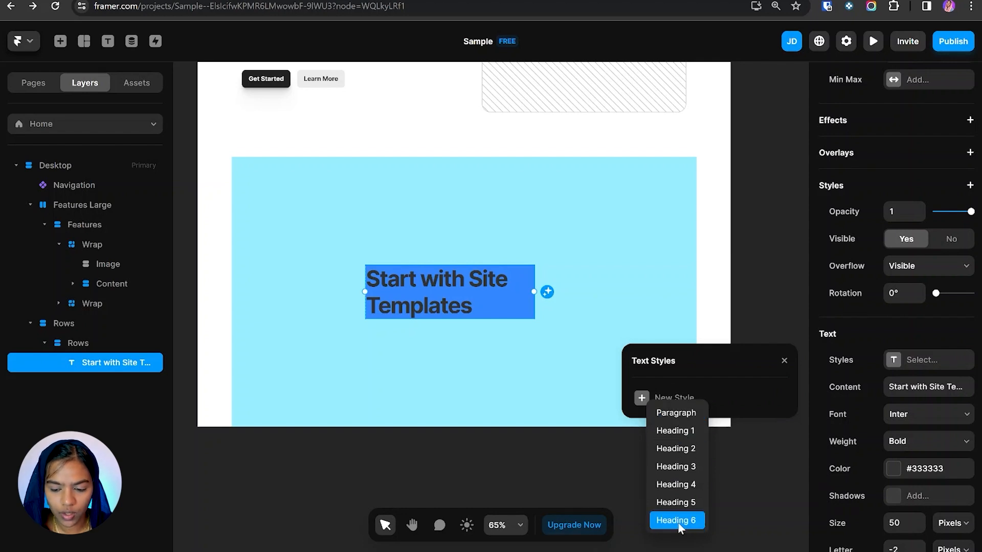
pyautogui.click(675, 412)
pyautogui.click(775, 463)
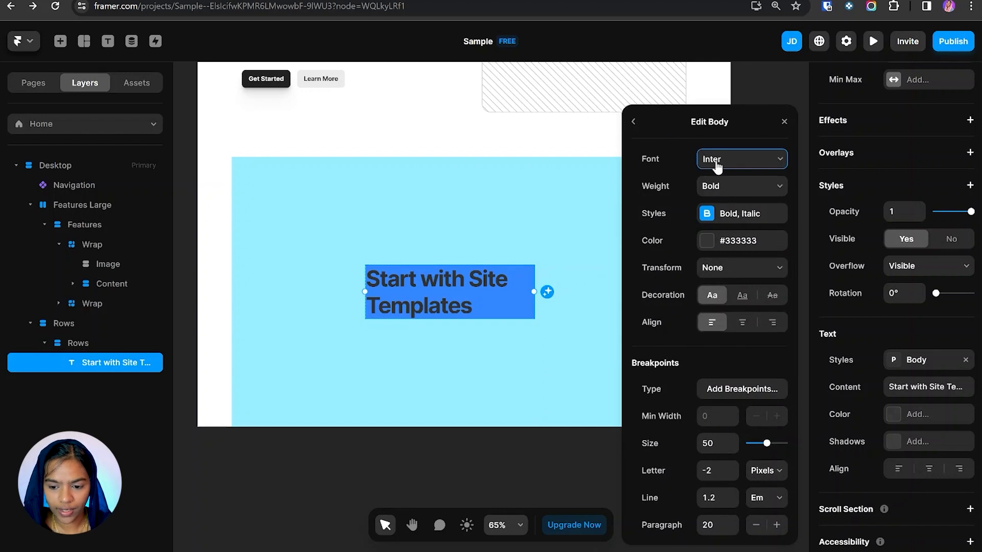
# - Set the Body text style's color to dark red #3D0D0D
pyautogui.click(706, 242)
pyautogui.moveTo(671, 208); pyautogui.dragTo(753, 203)
pyautogui.press('Escape')
# - Try the Uppercase and Lowercase transforms on the Body text style, and set its transform to Capitalize
pyautogui.click(713, 268)
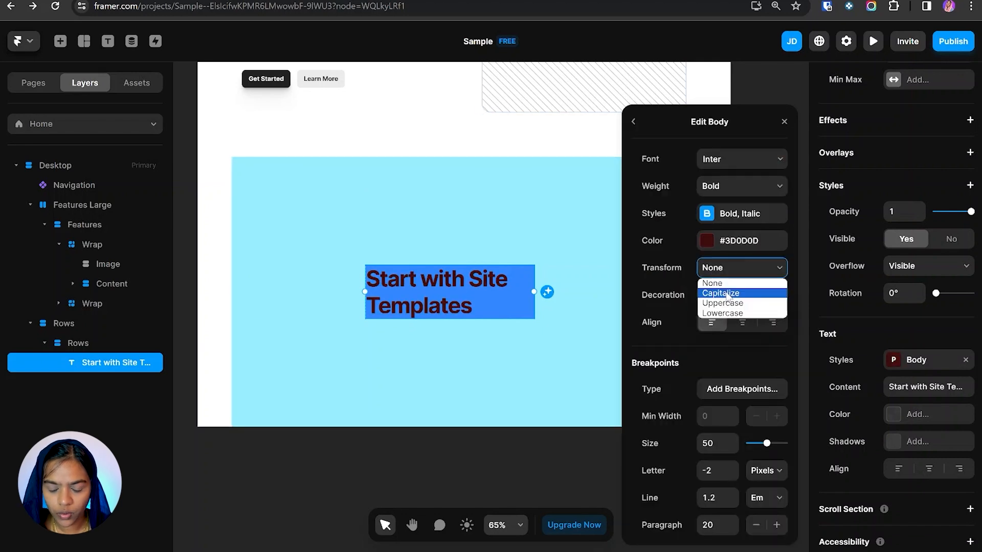
pyautogui.click(728, 289)
pyautogui.click(723, 268)
pyautogui.click(723, 303)
pyautogui.click(726, 267)
pyautogui.click(731, 314)
pyautogui.click(726, 268)
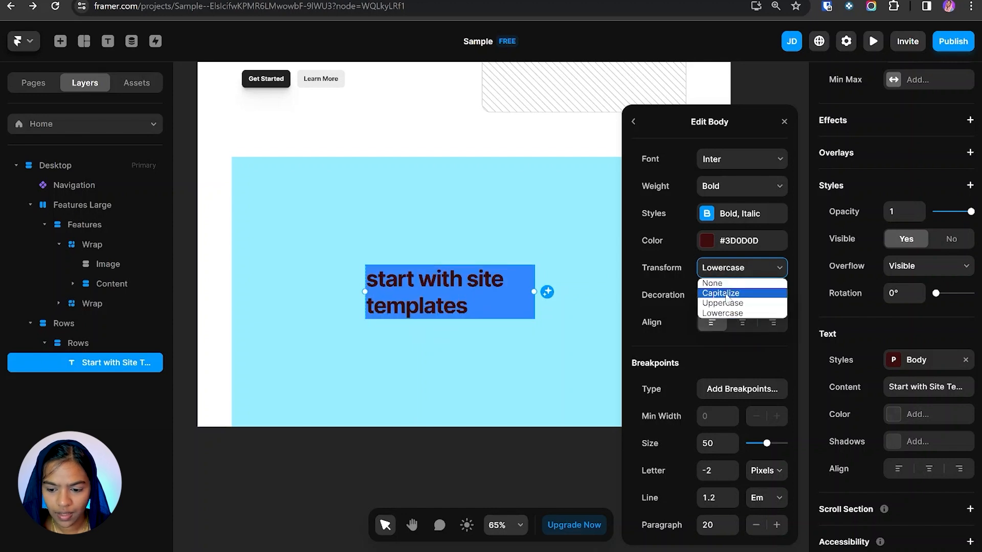
pyautogui.click(725, 293)
# - Try the underline and strikethrough decorations on the Body text style, and restore plain undecorated text
pyautogui.click(743, 300)
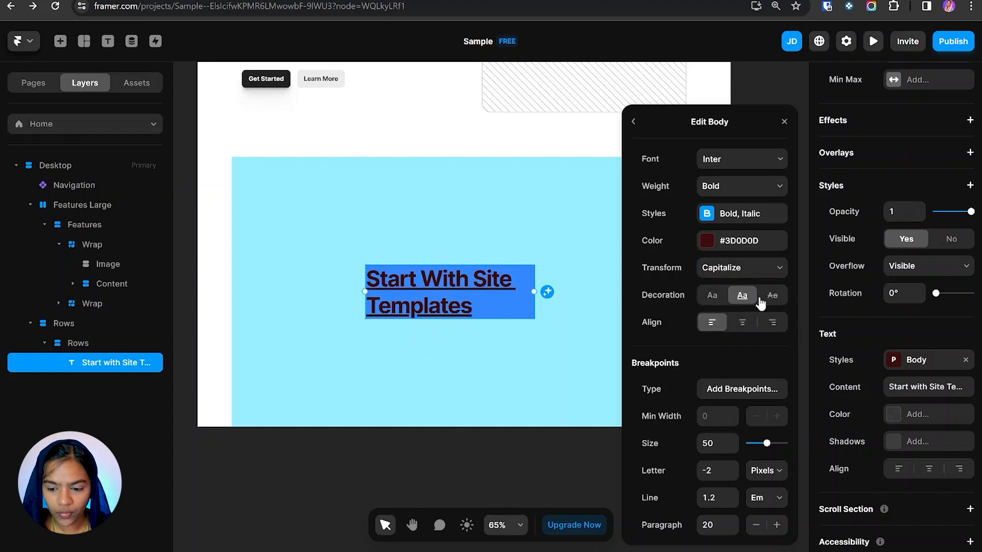
pyautogui.click(770, 296)
pyautogui.click(712, 297)
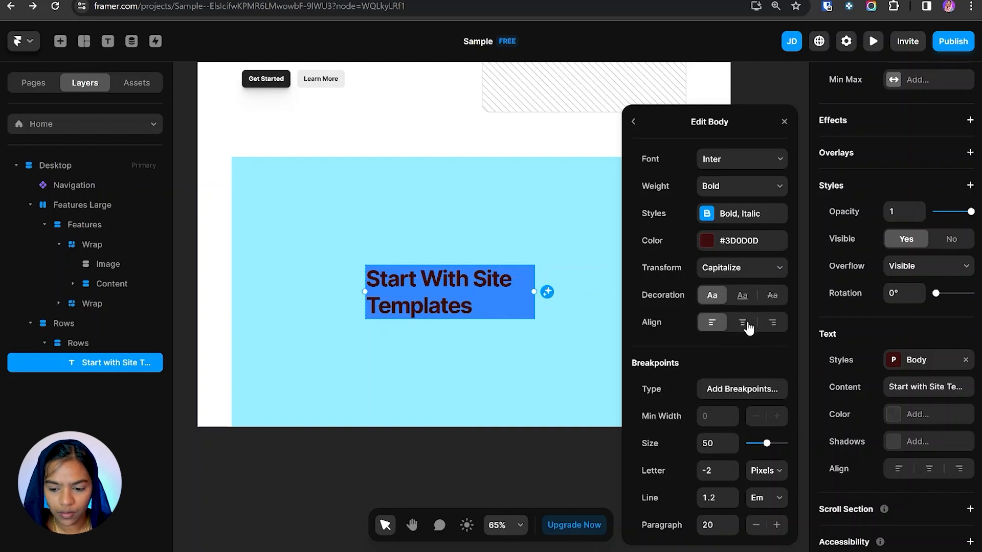
# - Add breakpoints to the Body text style, review its L, M and S settings, and return to the text style list
pyautogui.click(733, 393)
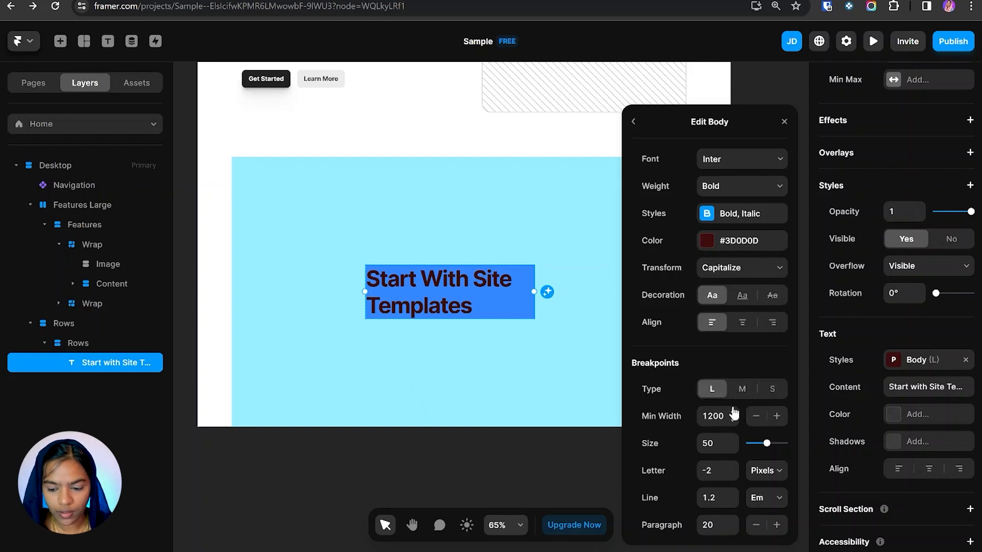
pyautogui.click(743, 390)
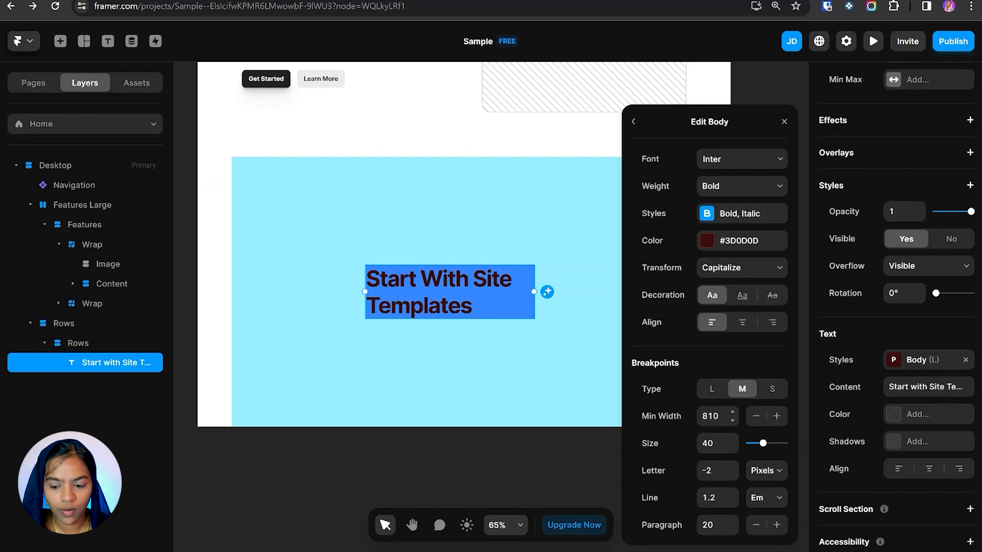
pyautogui.click(772, 390)
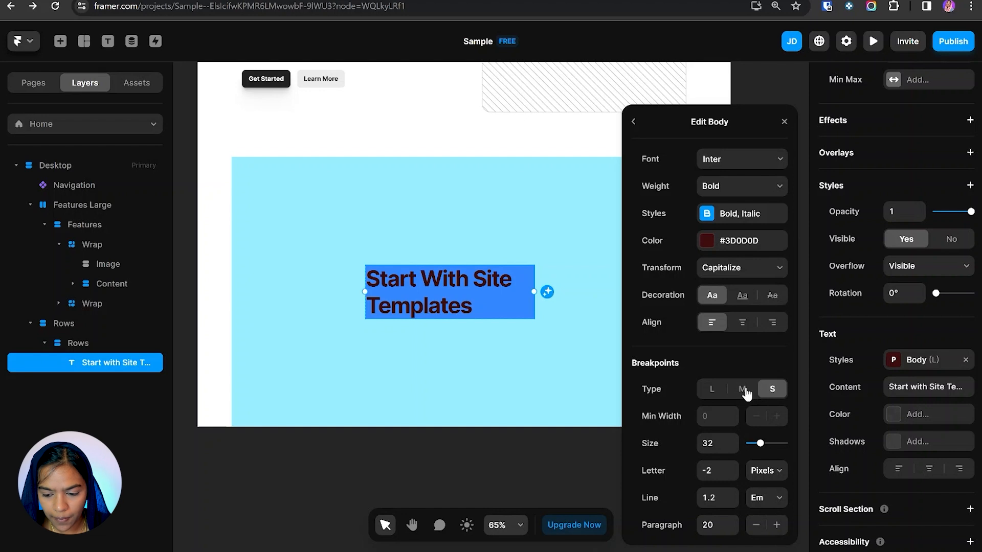
pyautogui.click(712, 390)
pyautogui.click(743, 393)
pyautogui.click(772, 391)
pyautogui.click(711, 391)
pyautogui.click(773, 393)
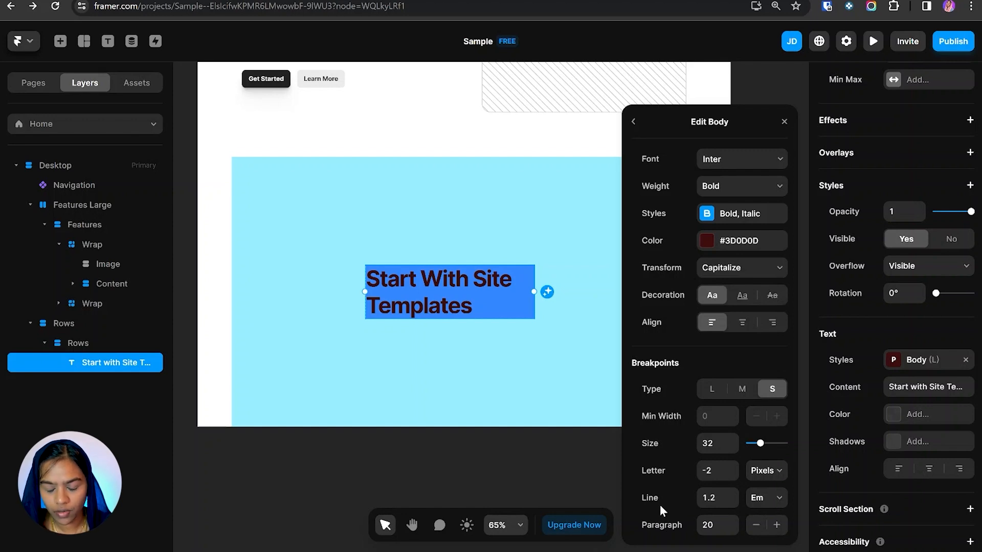
pyautogui.click(634, 121)
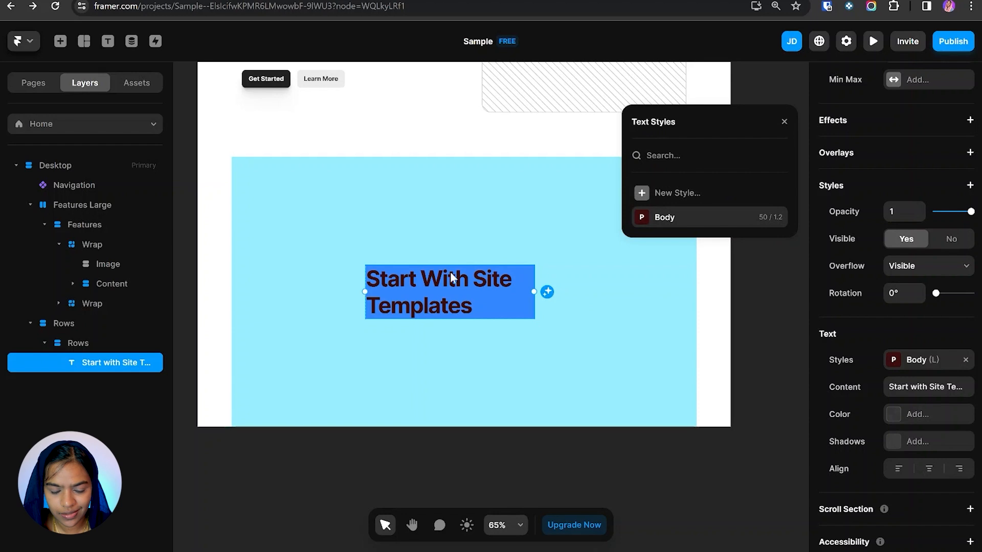
# - Draw a small rectangular frame inside the light blue Rows stack, outside the inner stack that holds the heading
pyautogui.click(528, 357)
pyautogui.click(527, 357)
pyautogui.press('f')
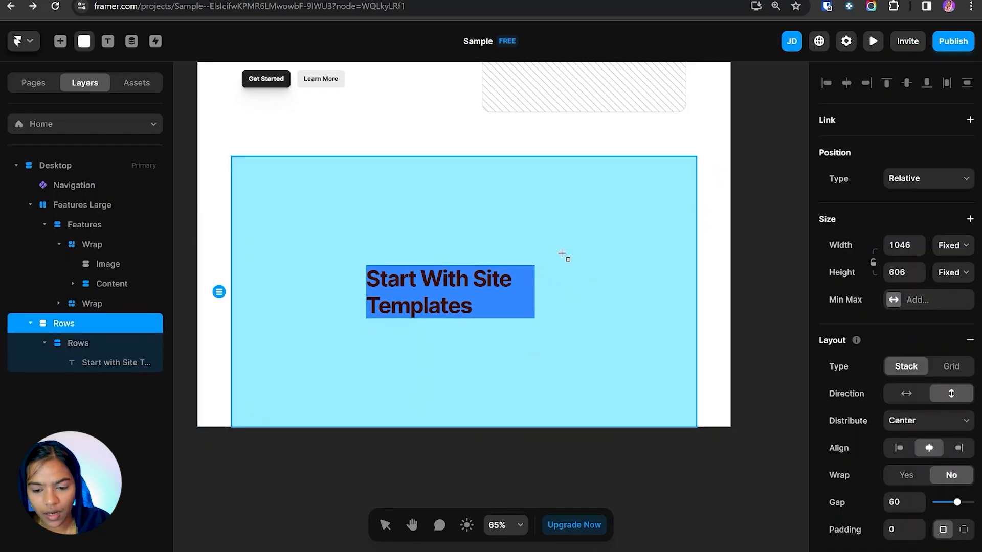
pyautogui.moveTo(566, 265)
pyautogui.mouseDown()
pyautogui.moveTo(583, 318)
pyautogui.moveTo(620, 306)
pyautogui.mouseUp()
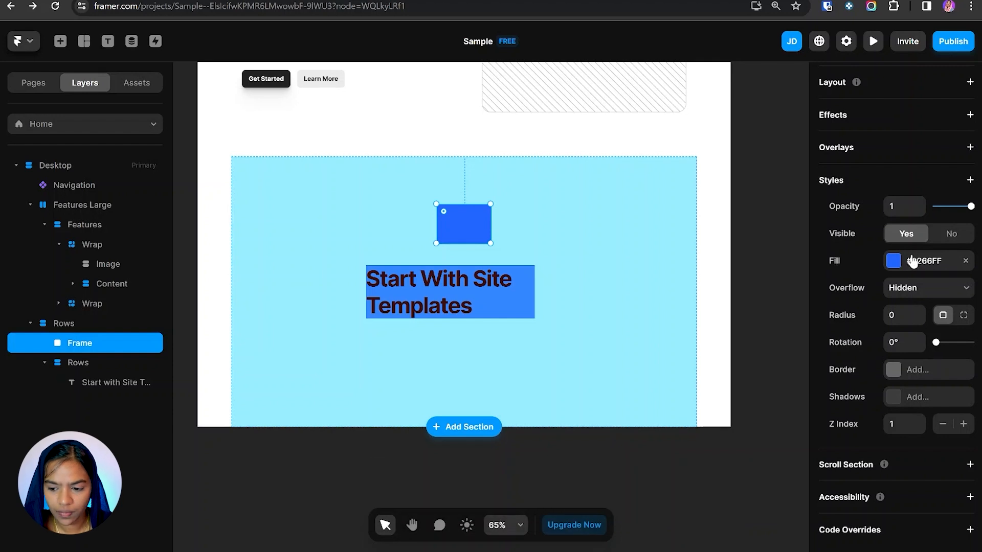
# - Set the new frame's fill to dark blue #00257A and create a color style named Blue from it
pyautogui.click(894, 261)
pyautogui.moveTo(747, 330); pyautogui.dragTo(785, 353)
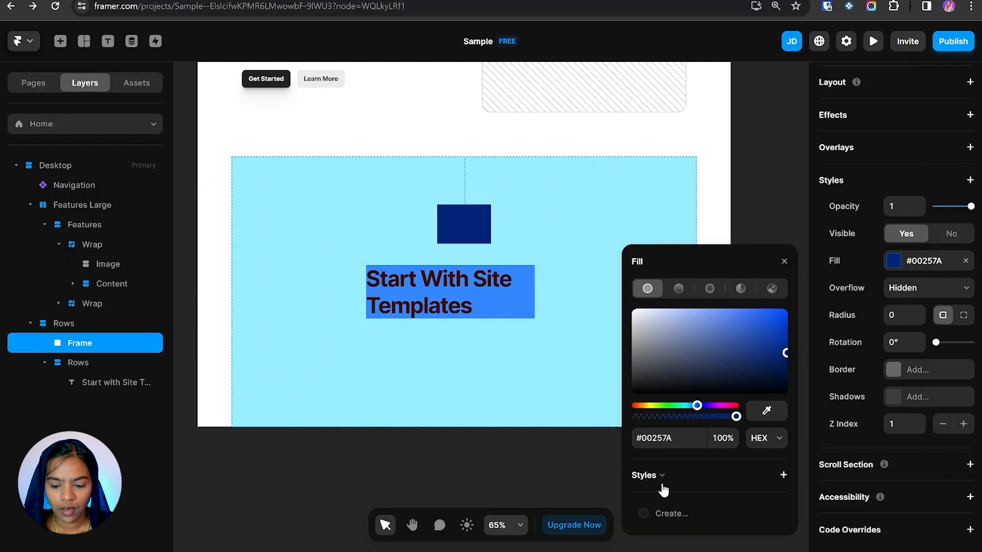
pyautogui.click(784, 476)
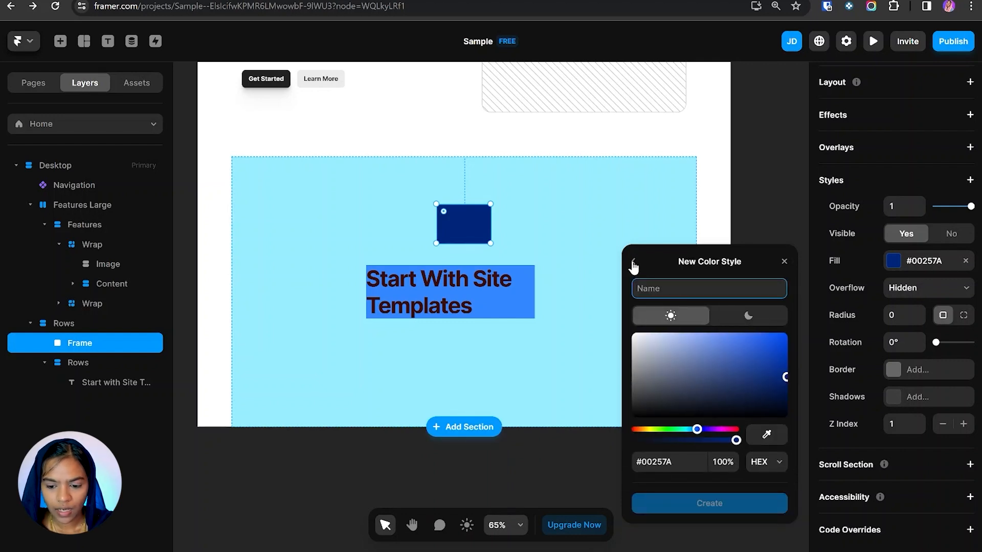
pyautogui.write('Blue')
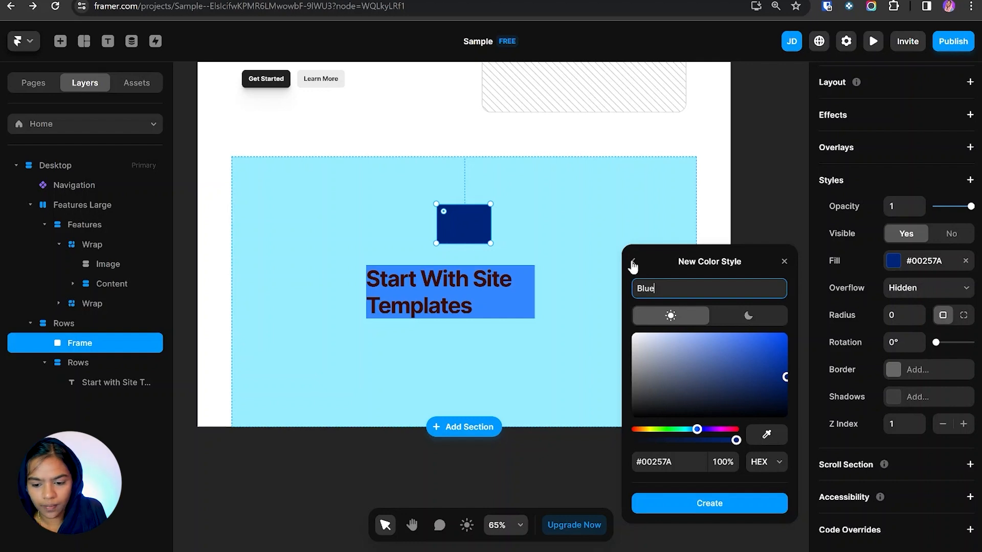
pyautogui.click(737, 504)
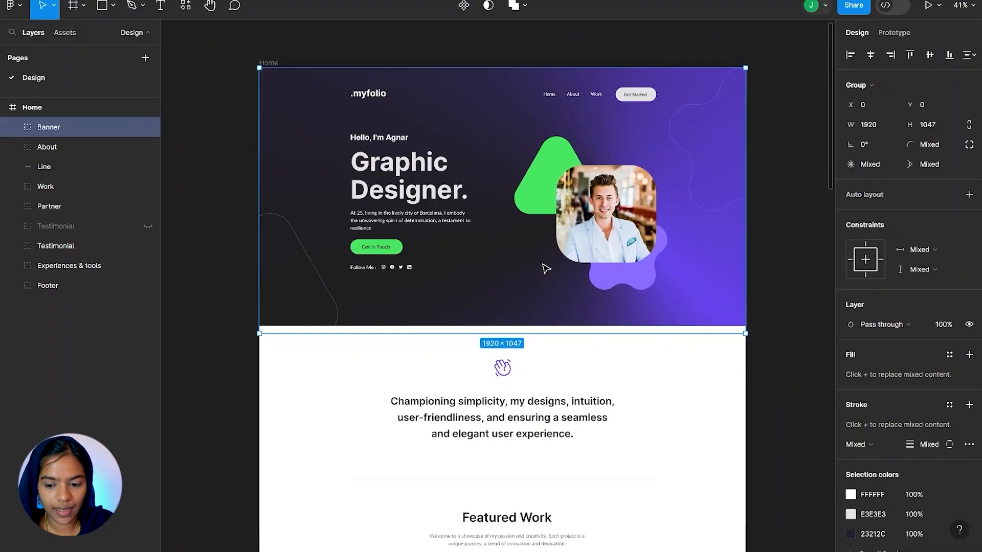
# - Look through the sections of the Home portfolio page design in Figma, from the banner down to the testimonial
pyautogui.scroll(-3, 546, 269)
pyautogui.scroll(-5, 546, 268)
pyautogui.scroll(-3, 546, 268)
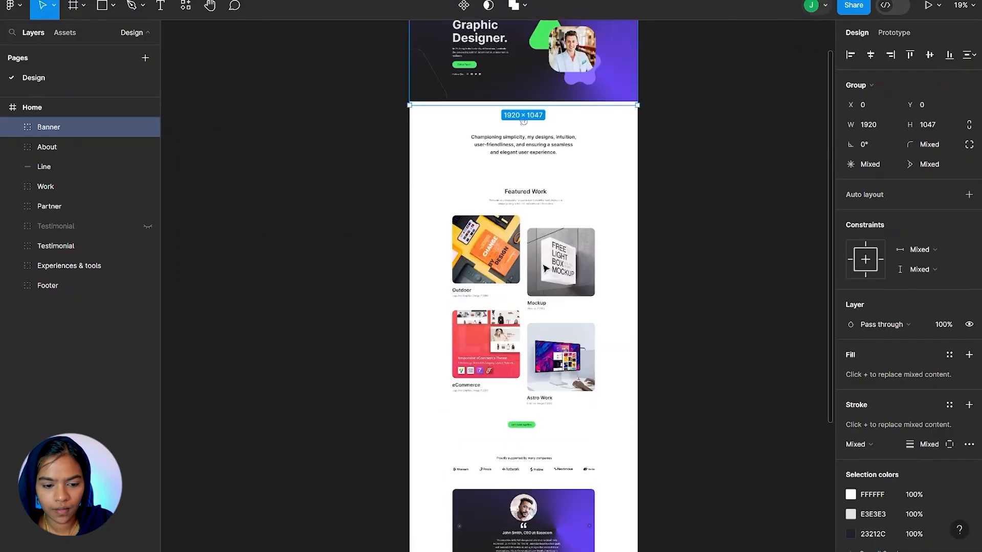
pyautogui.scroll(5, 503, 275)
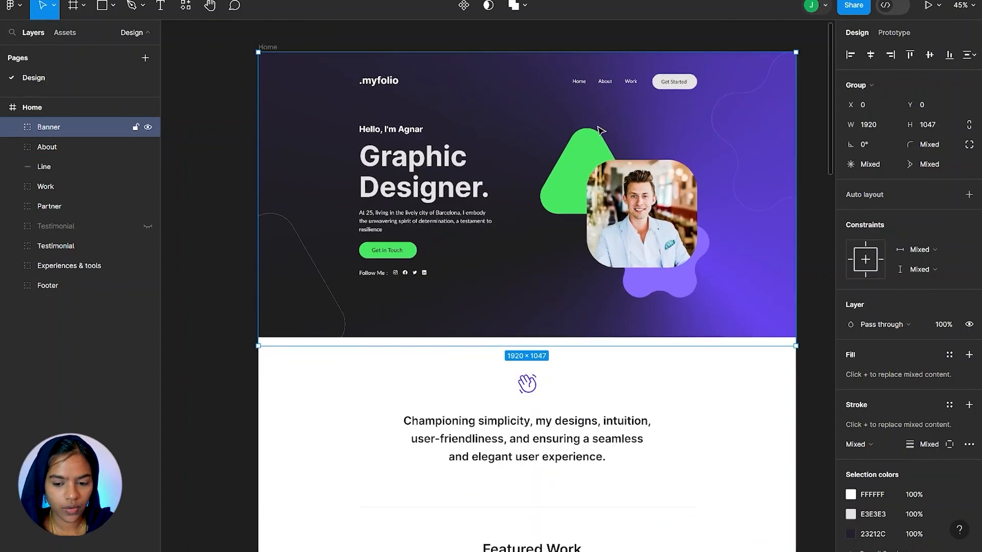
# - Examine the Banner section of the Home page design in Figma, including its text, portrait and background shapes
pyautogui.scroll(2, 303, 305)
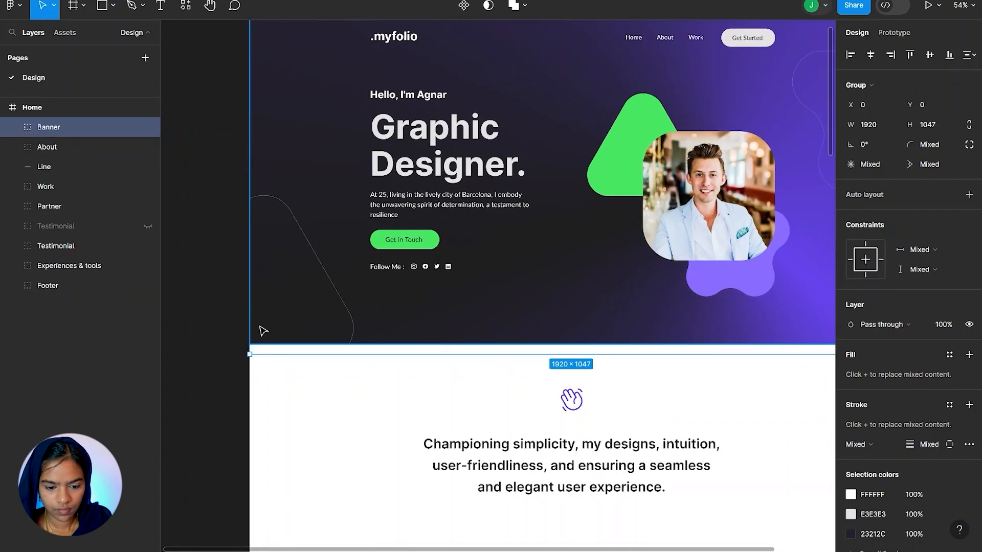
pyautogui.click(215, 346)
pyautogui.moveTo(372, 276); pyautogui.dragTo(291, 386)
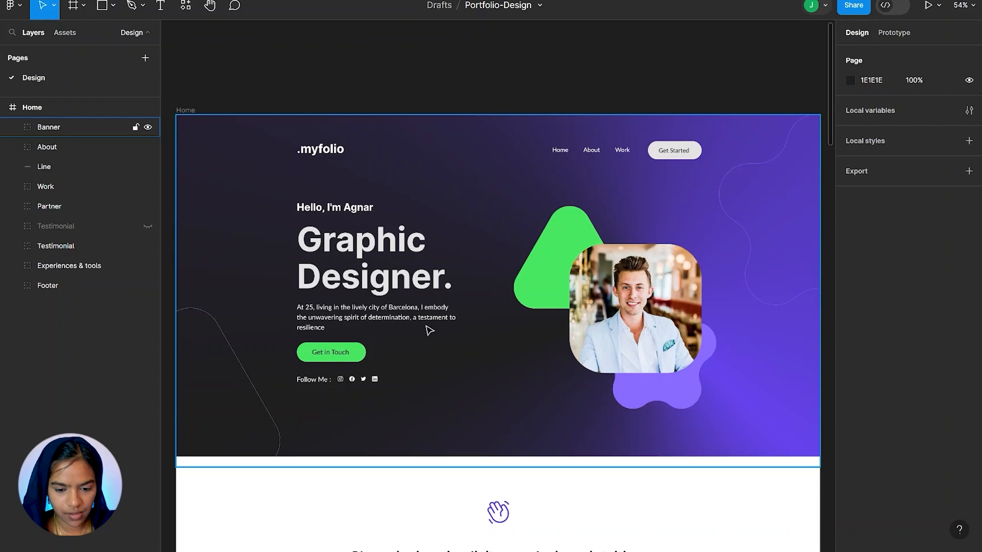
pyautogui.click(249, 394)
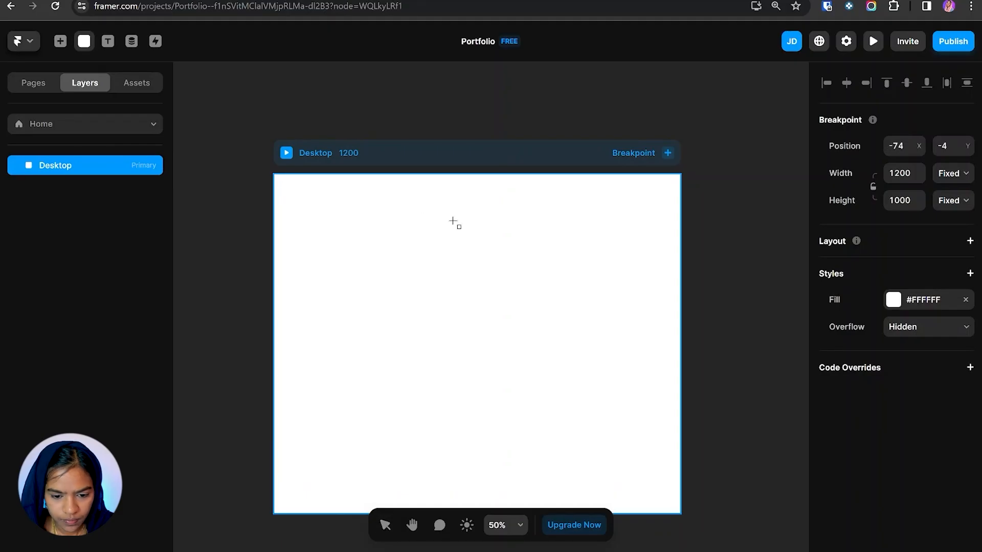
# - Draw a full-width frame about 714 high at the top of the Desktop page and give Desktop a Stack layout
pyautogui.moveTo(275, 174); pyautogui.dragTo(680, 436)
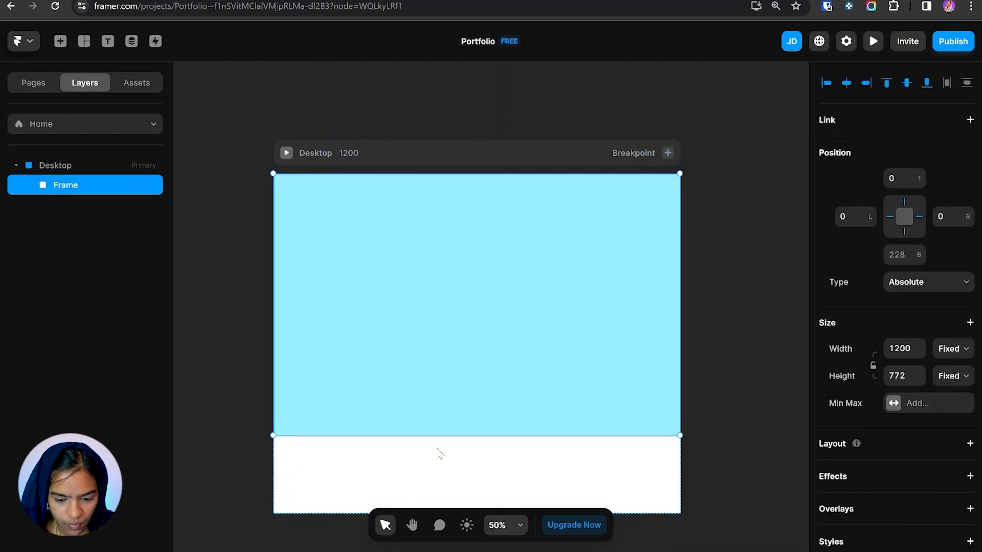
pyautogui.click(71, 169)
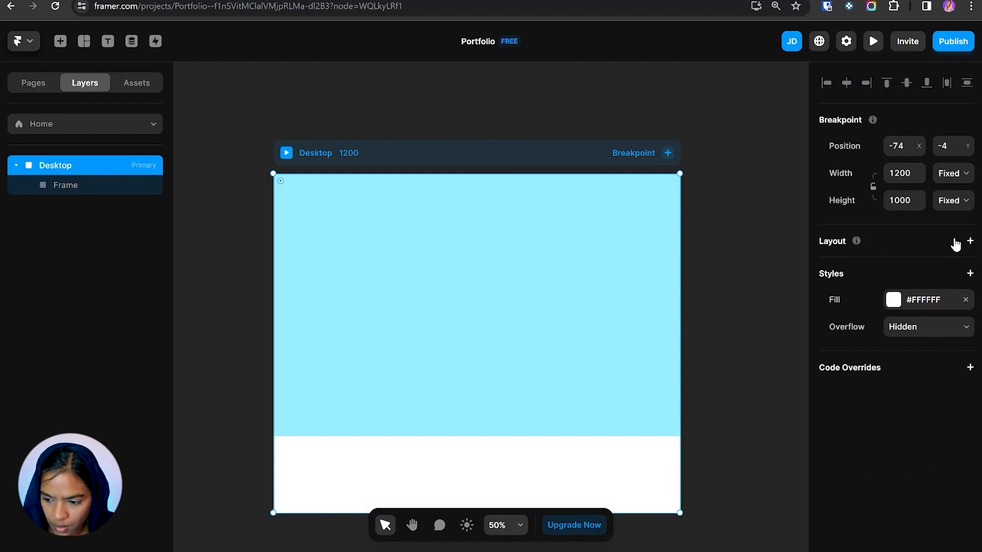
pyautogui.click(970, 242)
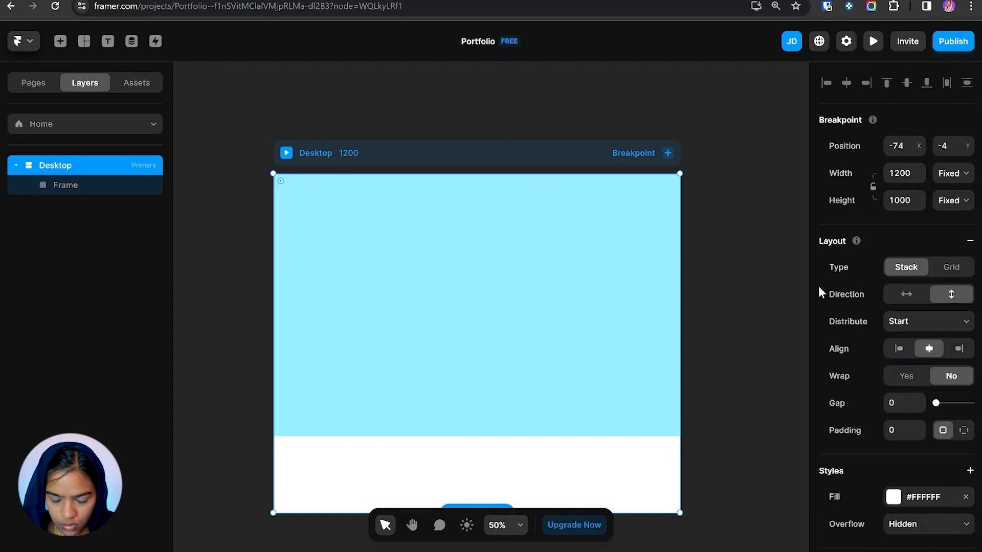
pyautogui.click(62, 189)
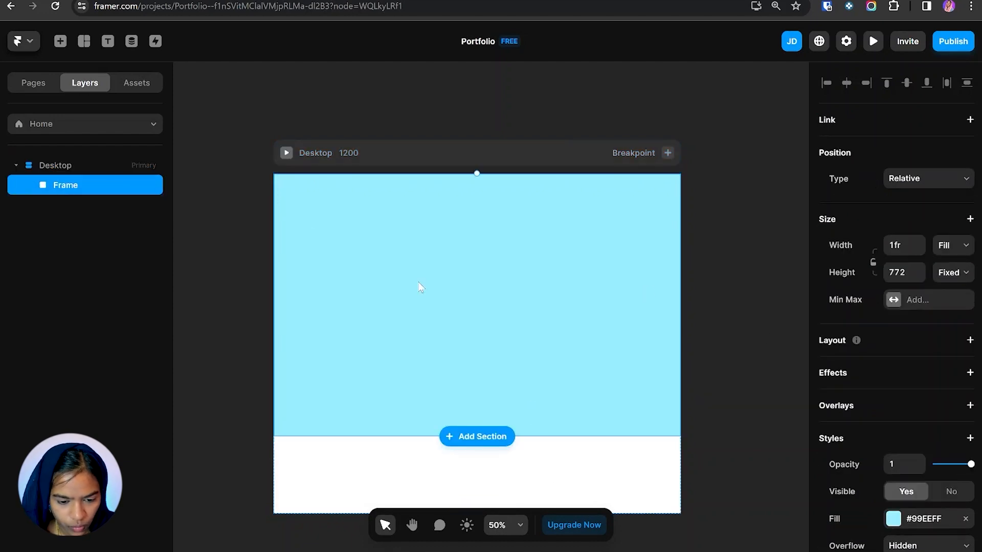
pyautogui.moveTo(538, 434)
pyautogui.mouseDown()
pyautogui.moveTo(532, 372)
pyautogui.moveTo(534, 417)
pyautogui.mouseUp()
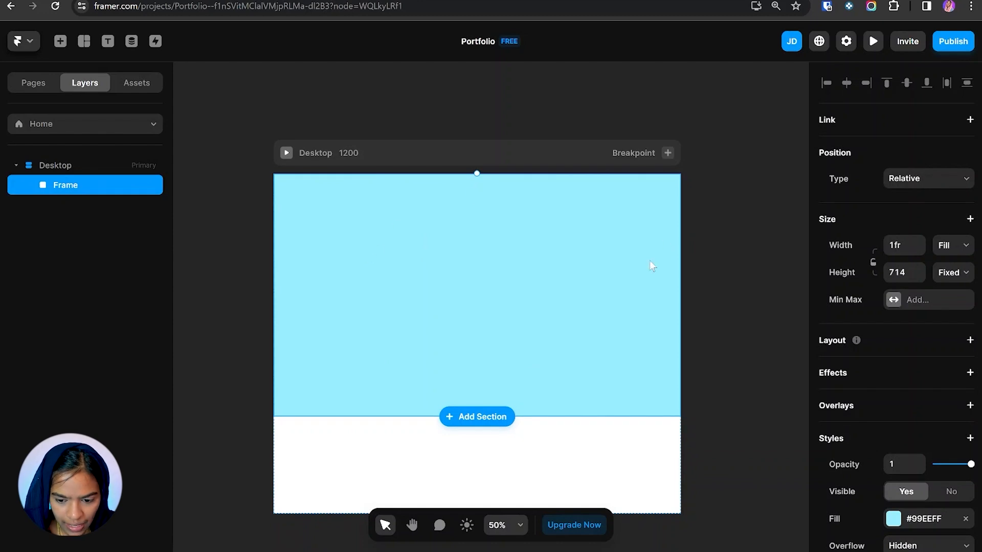
# - Fill the frame with the image Background.jpg from the Hero folder and rename the frame Hero Section
pyautogui.click(894, 522)
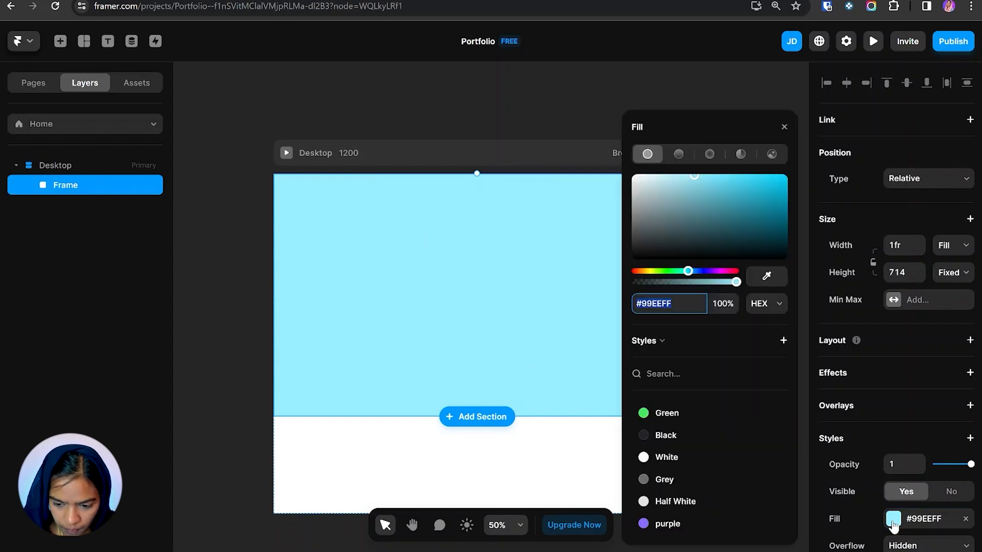
pyautogui.click(772, 154)
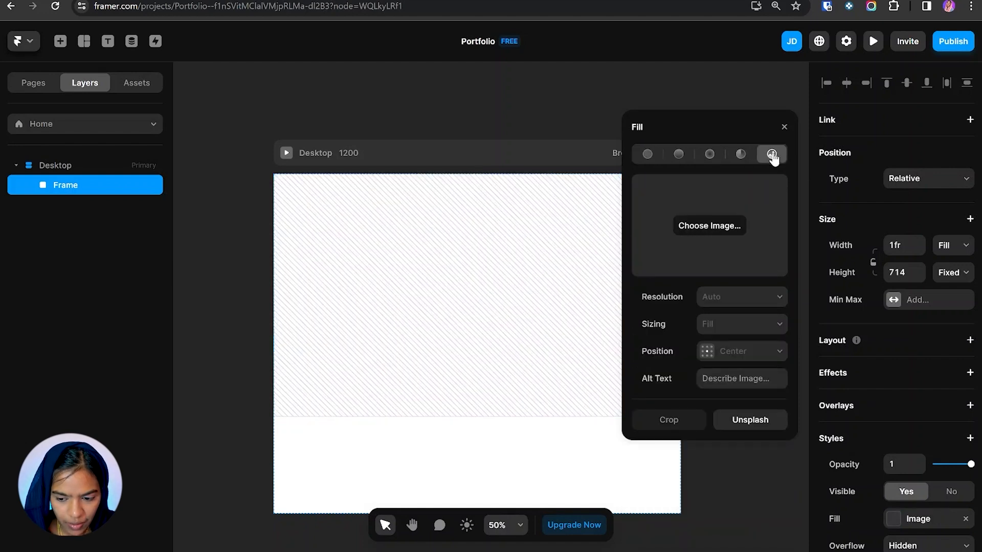
pyautogui.click(693, 230)
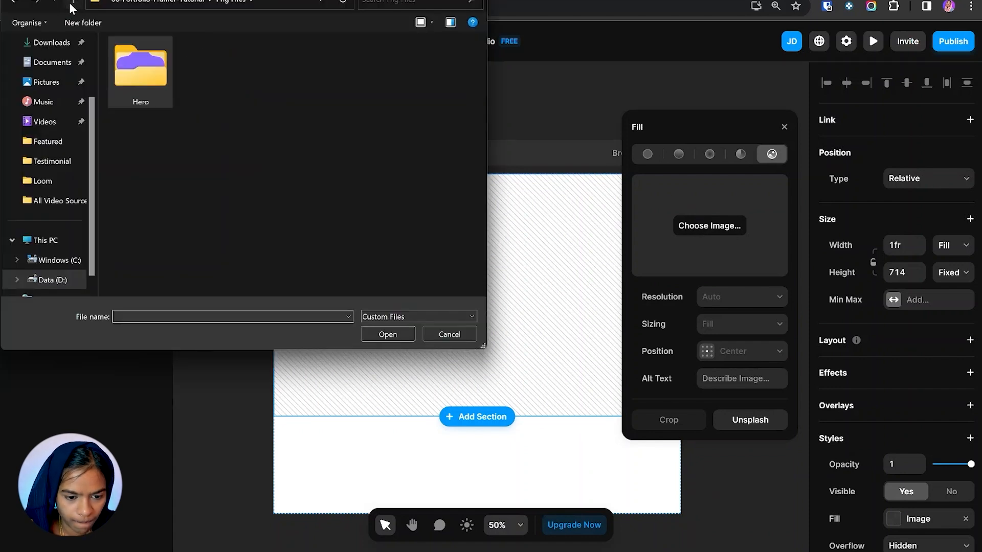
pyautogui.doubleClick(144, 63)
pyautogui.doubleClick(150, 75)
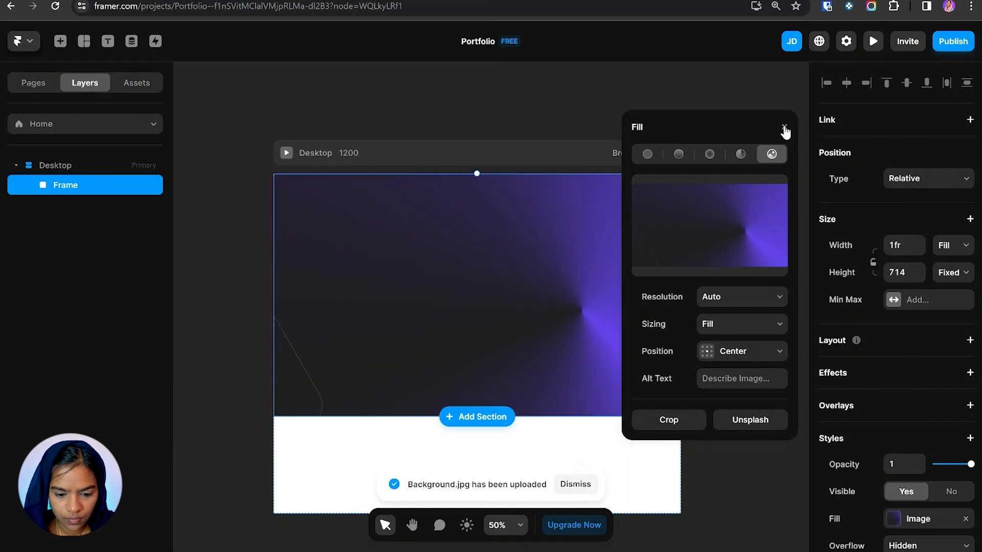
pyautogui.click(784, 127)
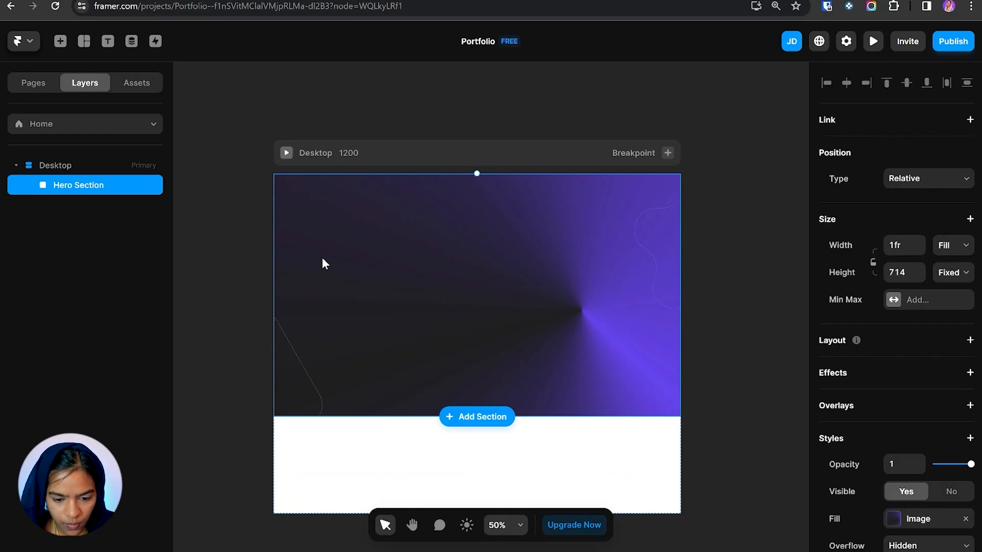
# - Draw a frame about 1084 × 534 without fill, named Full wrap, inside Hero Section and give Hero Section a Stack layout
pyautogui.press('f')
pyautogui.moveTo(297, 210); pyautogui.dragTo(664, 391)
pyautogui.click(83, 188)
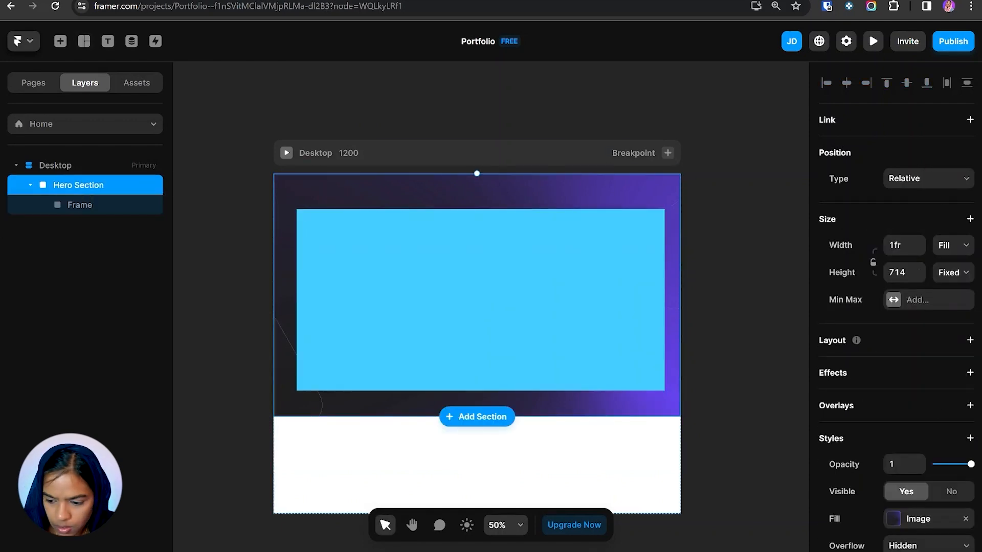
pyautogui.click(970, 341)
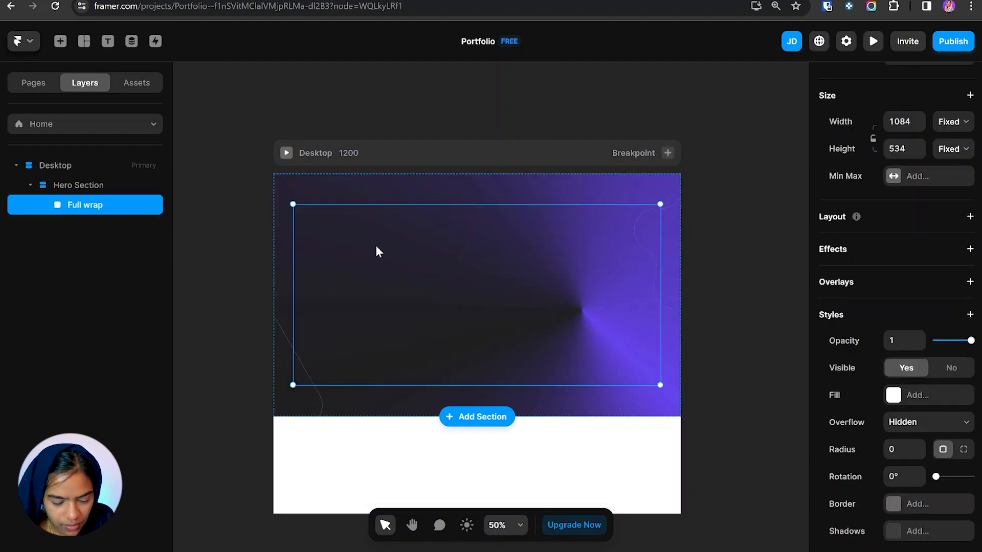
# - Draw a frame about 554 × 494 inside Full wrap, duplicate it, and arrange both with a horizontal Stack layout
pyautogui.press('f')
pyautogui.moveTo(302, 214); pyautogui.dragTo(490, 382)
pyautogui.hotkey('ctrl', 'd')
pyautogui.click(85, 205)
pyautogui.scroll(-3, 938, 247)
pyautogui.scroll(3, 938, 247)
pyautogui.click(970, 340)
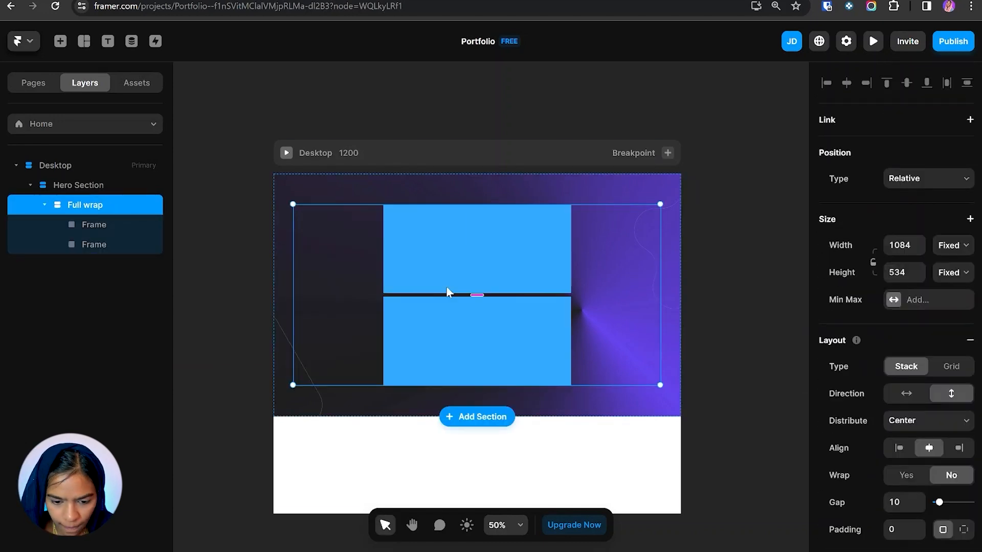
pyautogui.click(916, 394)
# - Remove the fill from both inner frames and name them Content Wrap and Image Wrap
pyautogui.doubleClick(365, 249)
pyautogui.keyDown('shift'); pyautogui.click(60, 245); pyautogui.keyUp('shift')
pyautogui.click(965, 484)
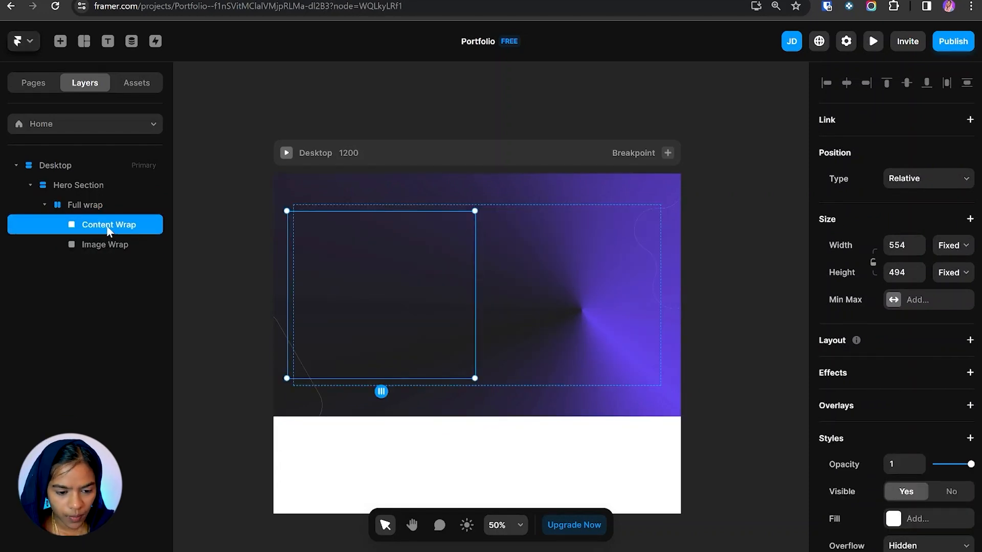
# - Set Content Wrap's width to 45% Relative, and size Full wrap with Fill width and Fit Content height
pyautogui.click(953, 248)
pyautogui.click(950, 271)
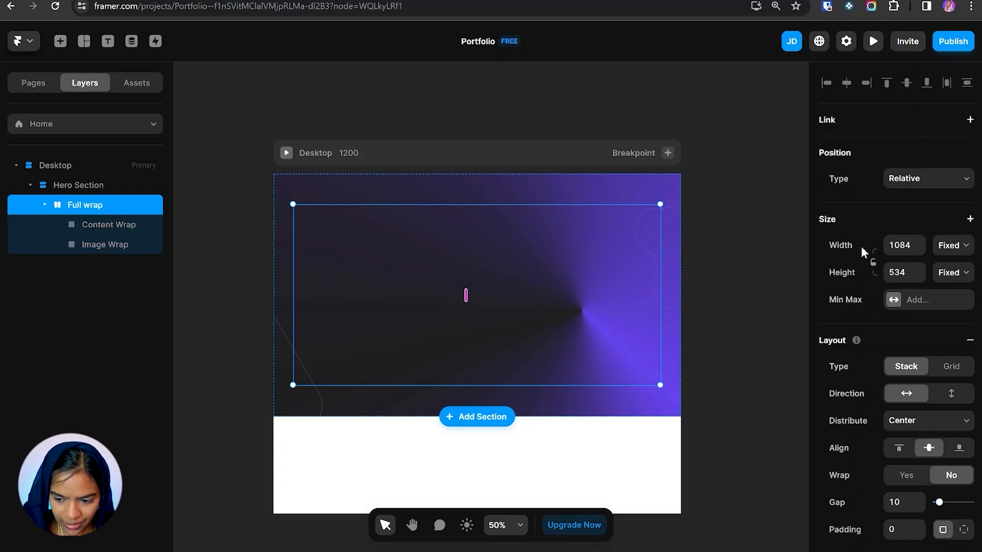
pyautogui.click(956, 245)
pyautogui.click(957, 280)
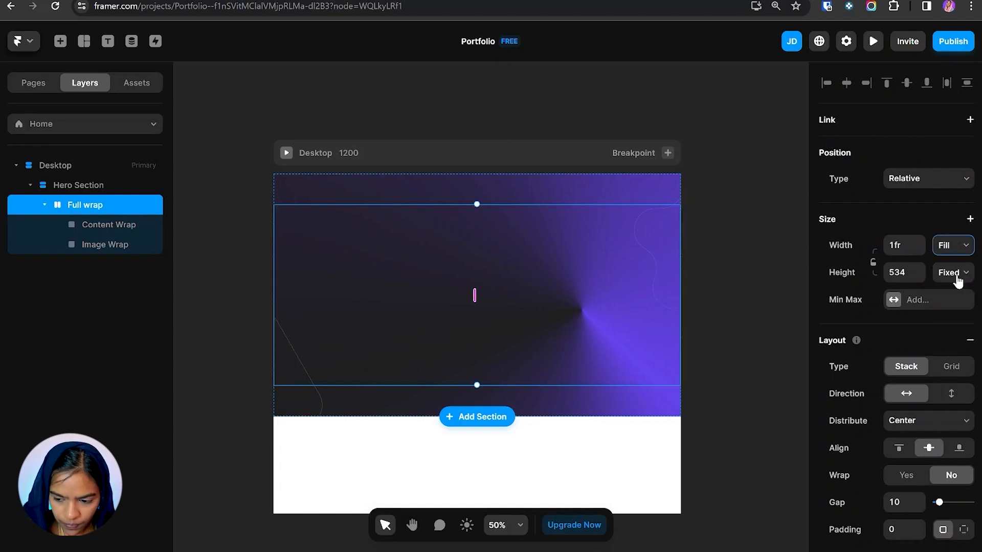
pyautogui.click(963, 284)
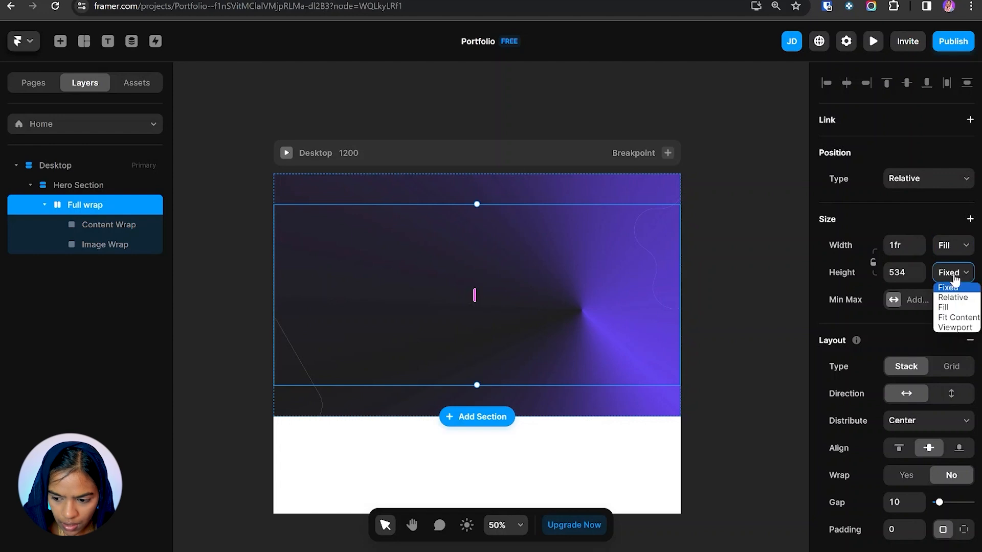
pyautogui.click(957, 316)
# - Add a text inside Content Wrap reading "Hi im" followed by the designer's first name
pyautogui.click(317, 292)
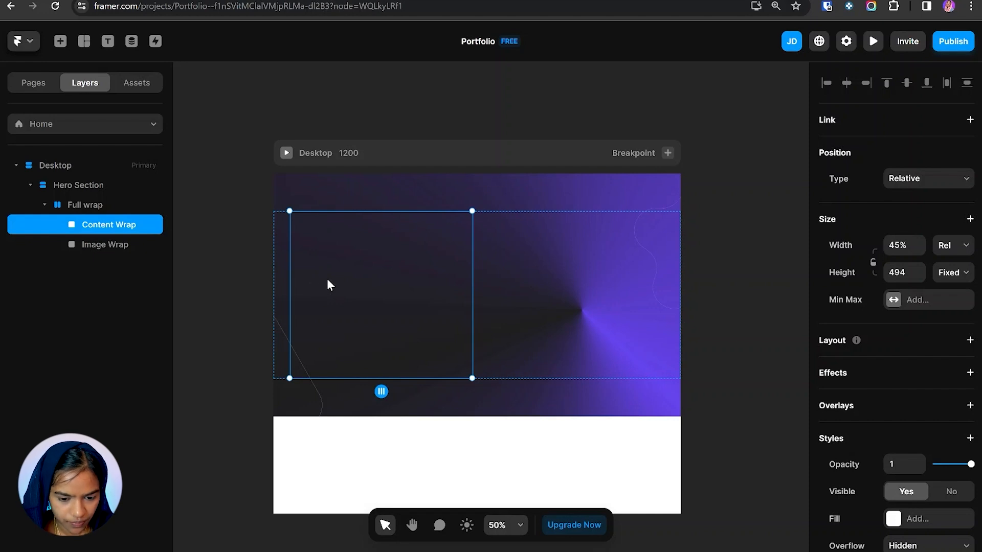
pyautogui.scroll(2, 326, 279)
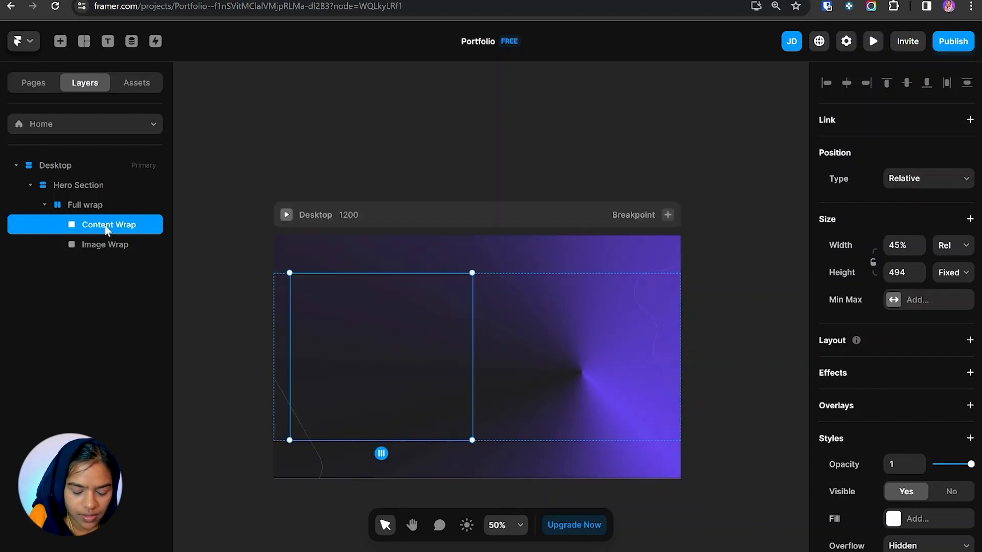
pyautogui.press('t')
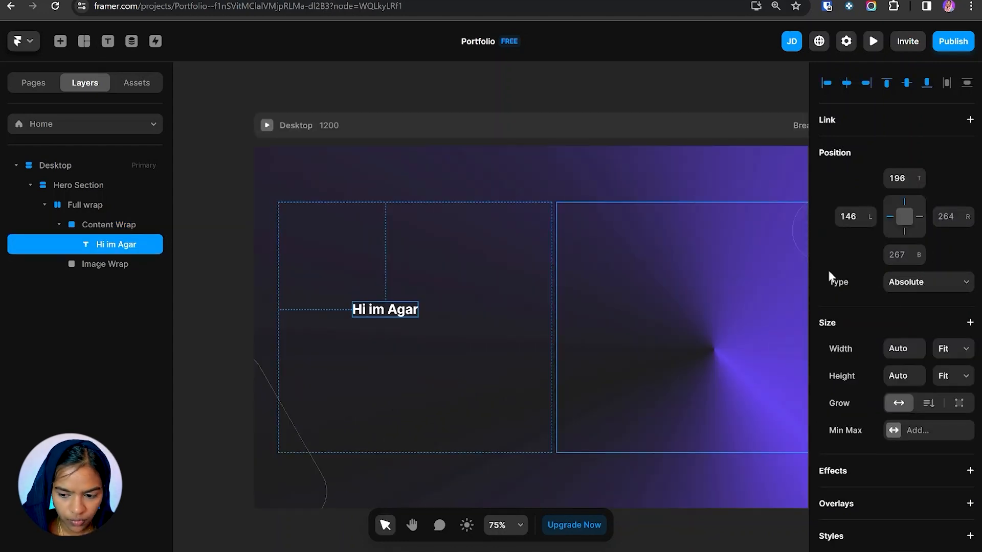
pyautogui.click(920, 288)
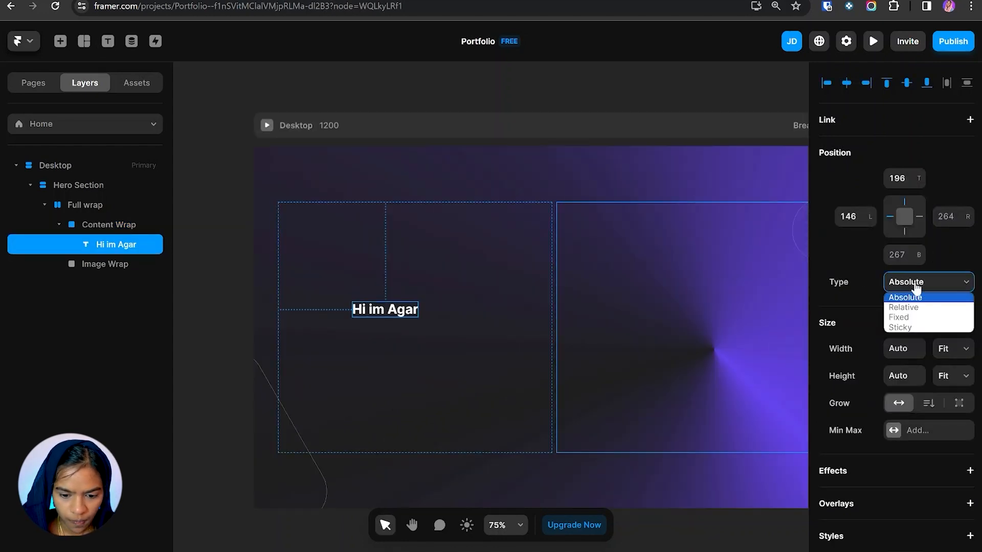
pyautogui.click(918, 290)
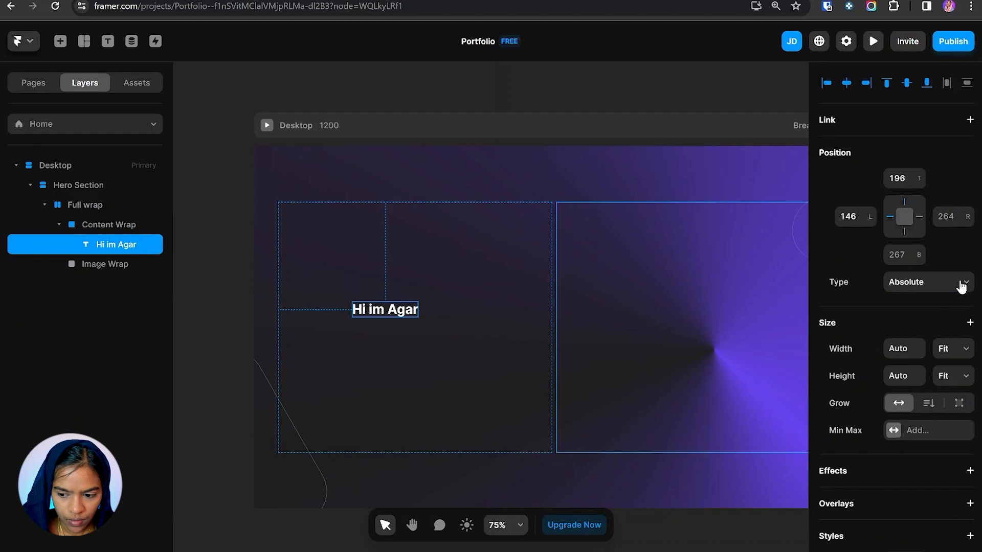
# - Give Content Wrap a vertical Stack layout and rename its greeting text layer Title
pyautogui.click(115, 229)
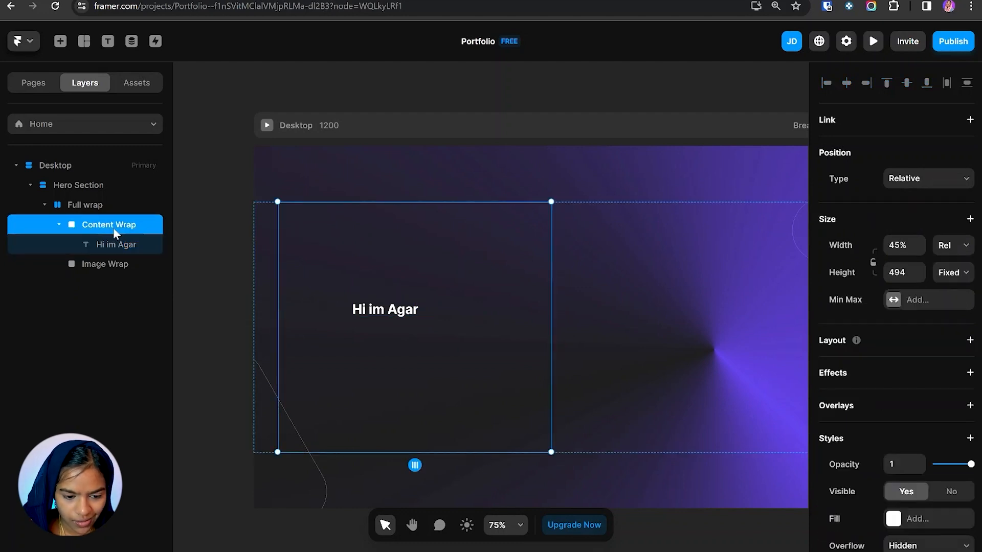
pyautogui.click(970, 341)
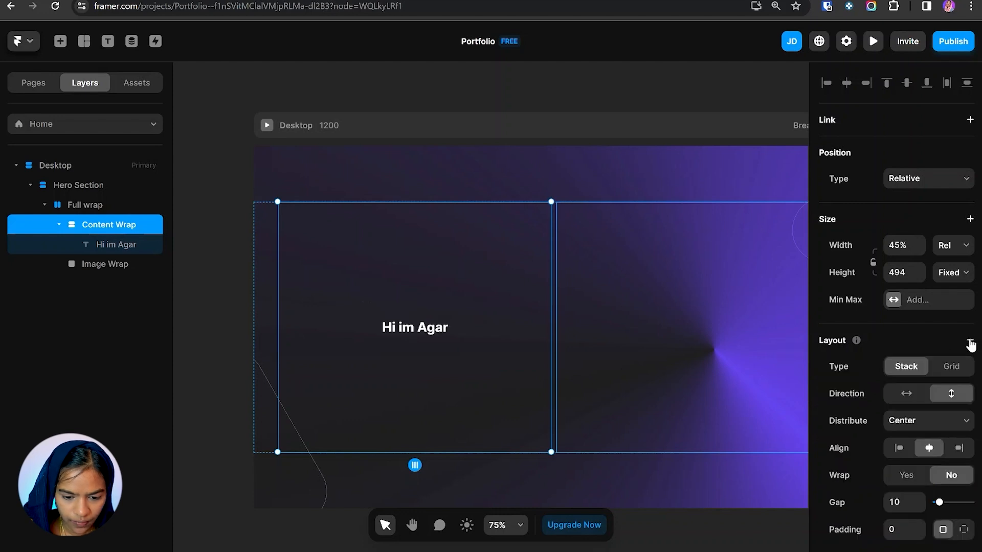
pyautogui.press('Return')
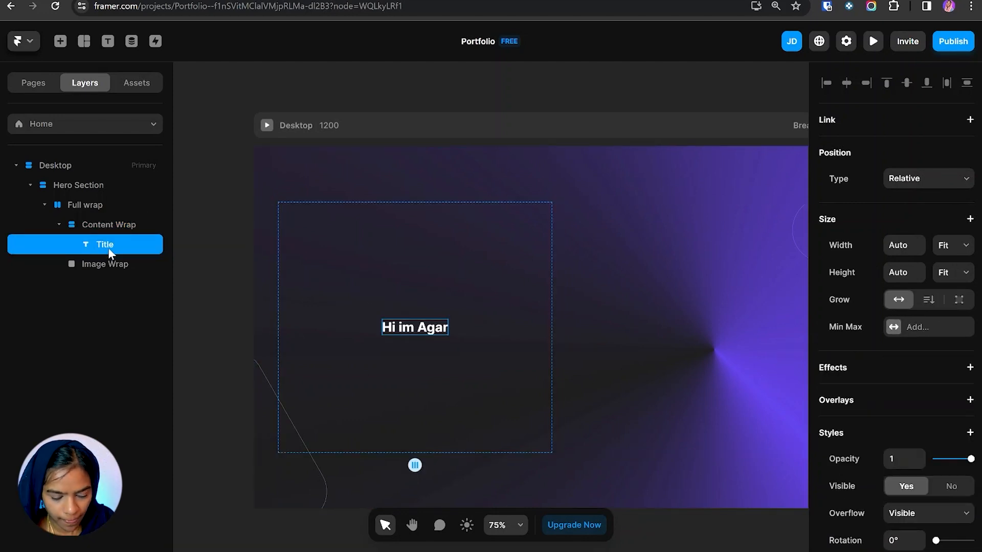
# - Duplicate the greeting text and change the copy to "Graphic Designer." in the H1 display text style
pyautogui.hotkey('ctrl', 'd')
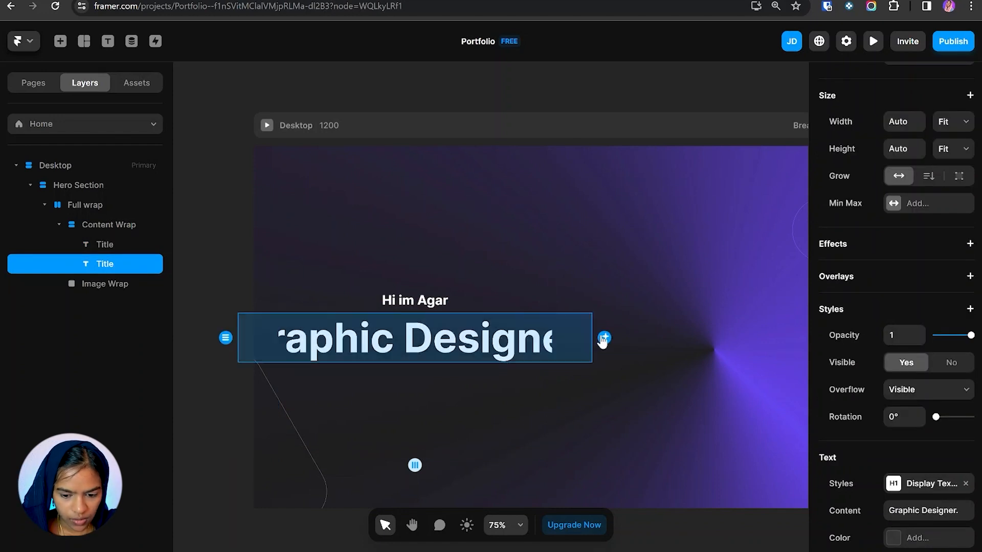
pyautogui.press('Escape')
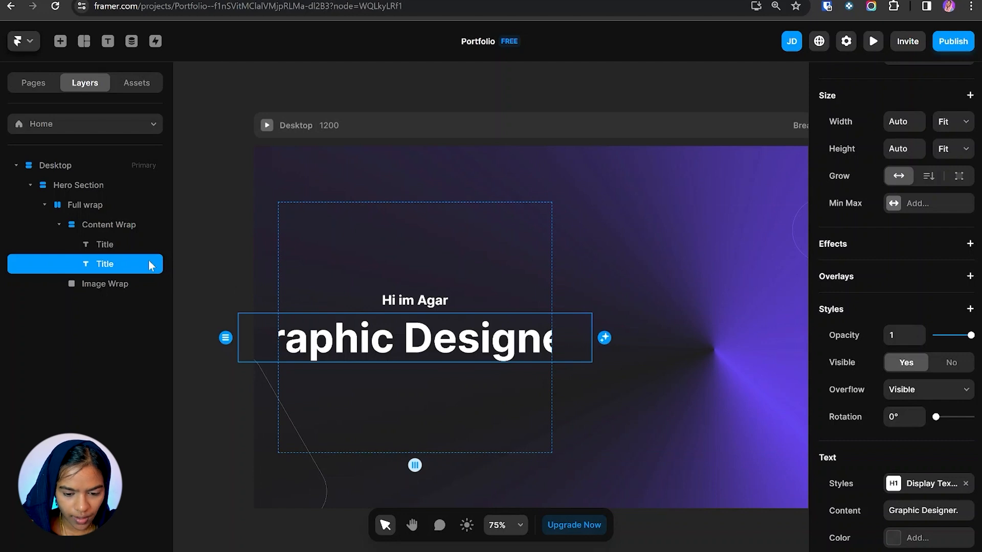
# - Set the width of both the "Graphic Designer." heading and the greeting text above it to Fill
pyautogui.scroll(3, 953, 195)
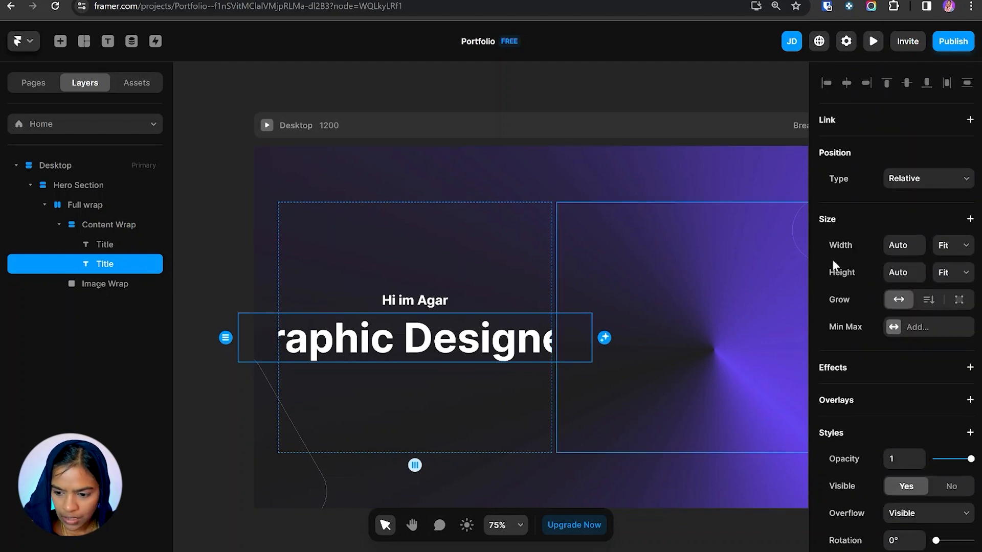
pyautogui.click(952, 252)
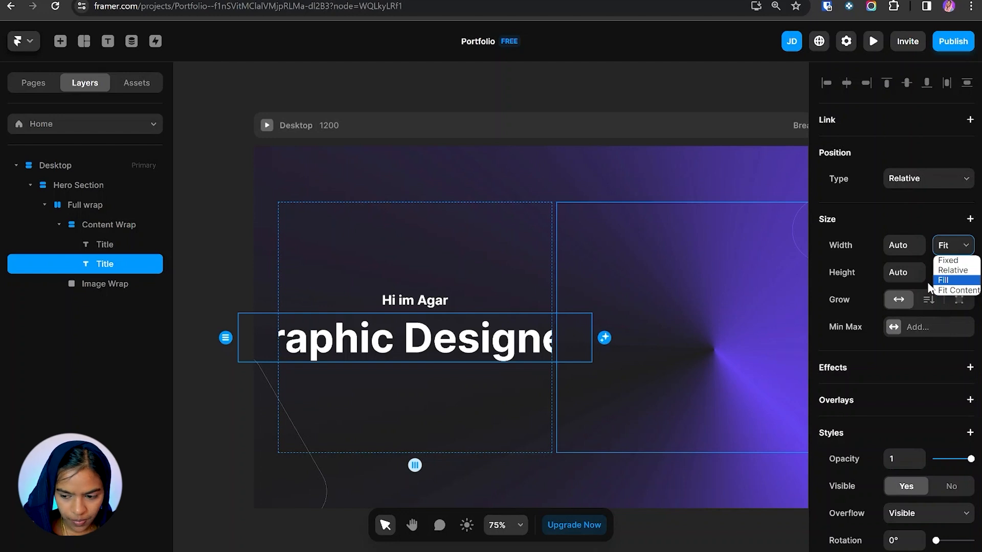
pyautogui.click(943, 280)
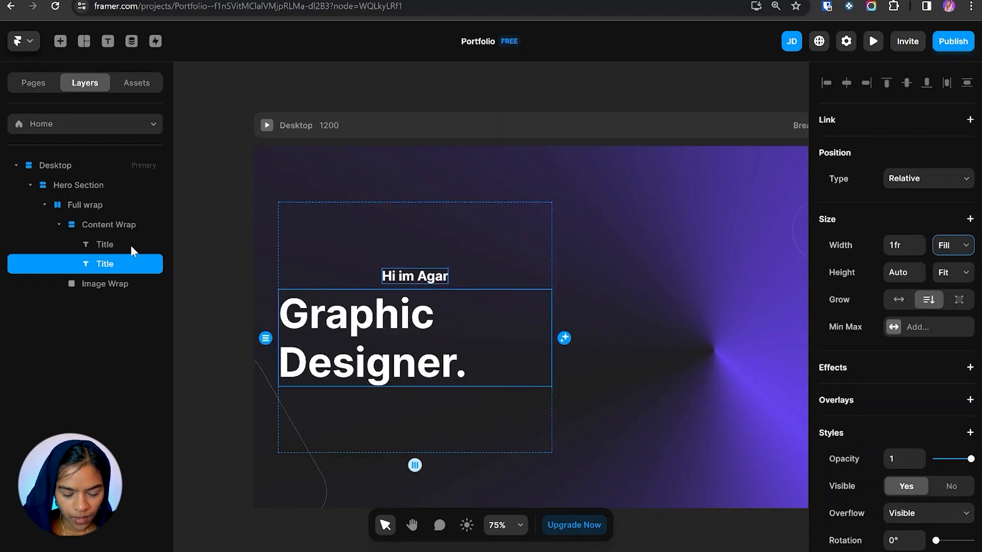
pyautogui.click(109, 244)
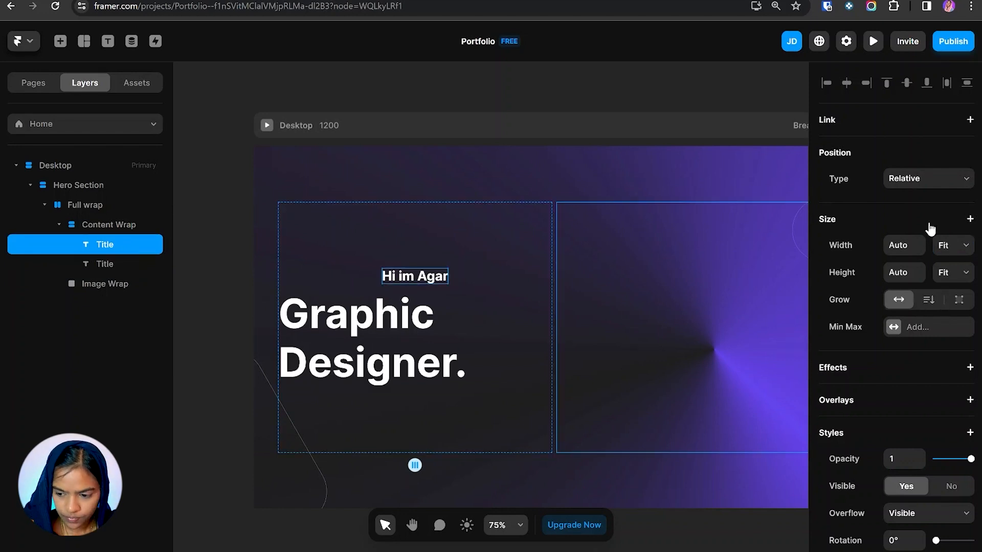
pyautogui.click(939, 249)
pyautogui.click(944, 278)
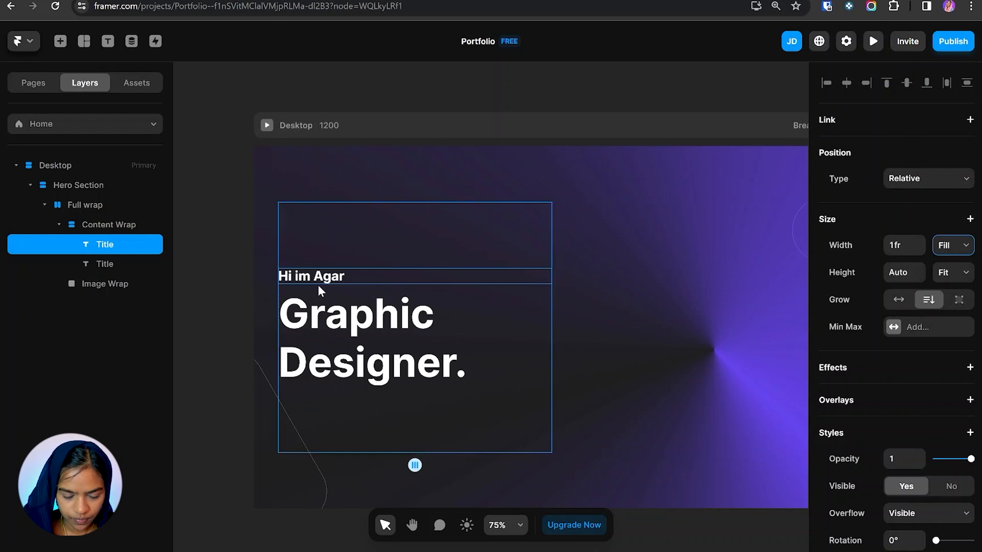
# - Duplicate the greeting text, place the copy below the "Graphic Designer." heading and rename its layer Para
pyautogui.click(373, 333)
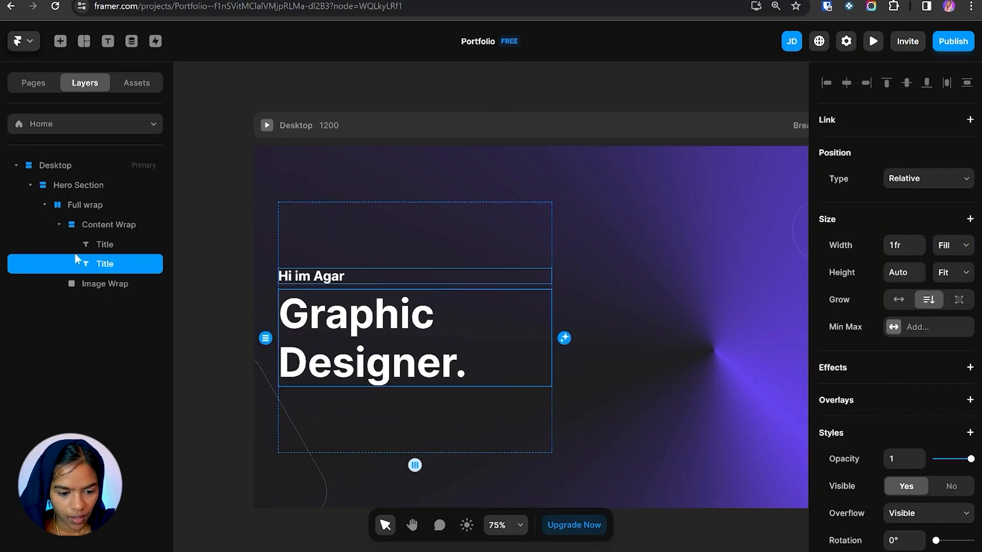
pyautogui.click(107, 246)
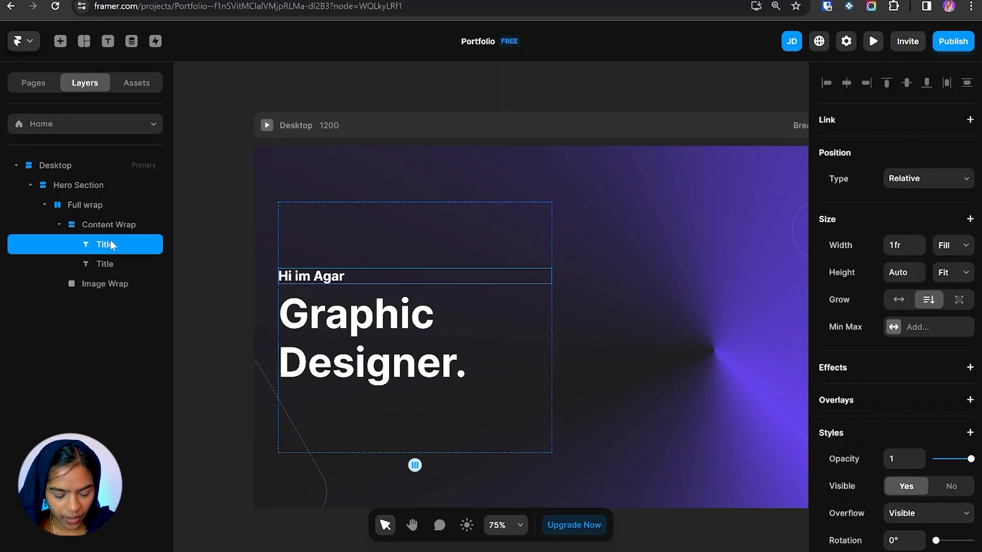
pyautogui.hotkey('ctrl', 'd')
pyautogui.moveTo(110, 264); pyautogui.dragTo(116, 290)
pyautogui.doubleClick(116, 285)
pyautogui.write('Para')
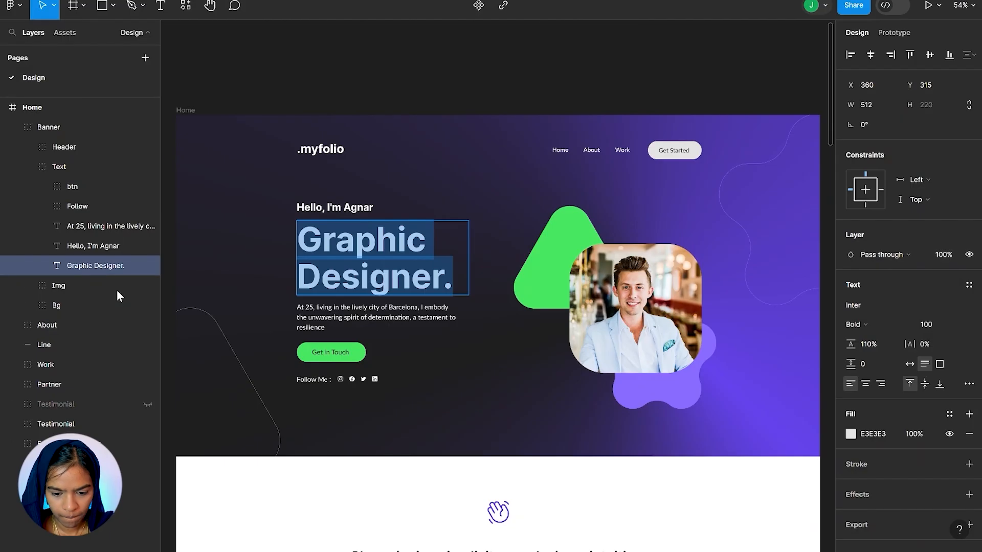
# - Copy the "At 25, living in the lively city of Barcelona" paragraph from the Figma design into Para and apply the Paragraph text style
pyautogui.click(327, 317)
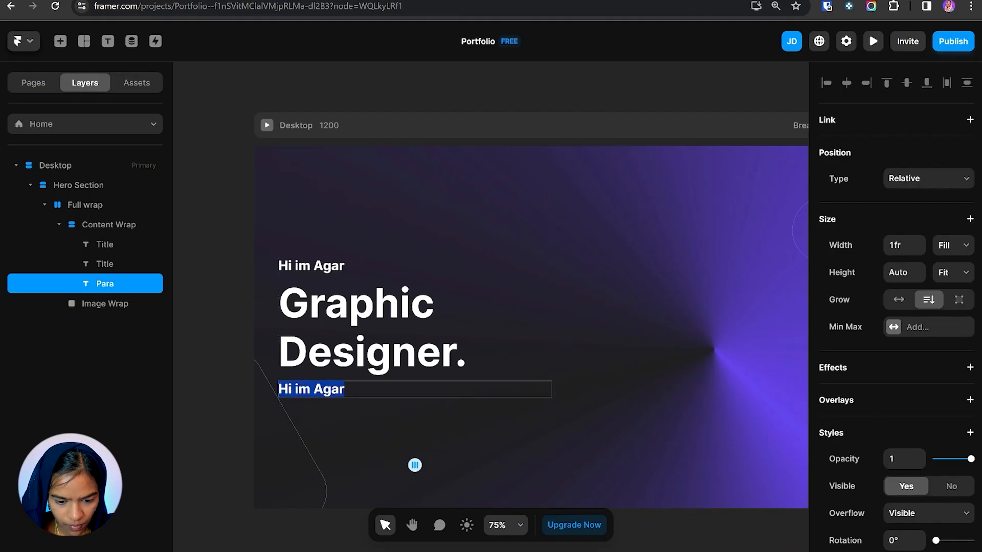
pyautogui.scroll(-5, 842, 432)
pyautogui.click(910, 448)
pyautogui.write('At 25, living in the lively city of Barcelona, I embody the unwavering spirit of determination, a testament to resilience')
pyautogui.click(925, 422)
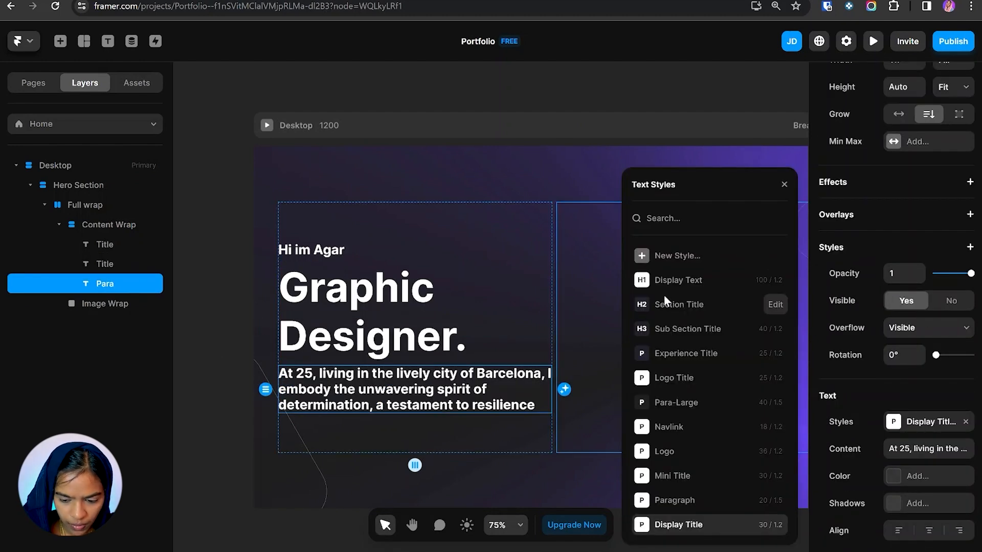
pyautogui.click(675, 500)
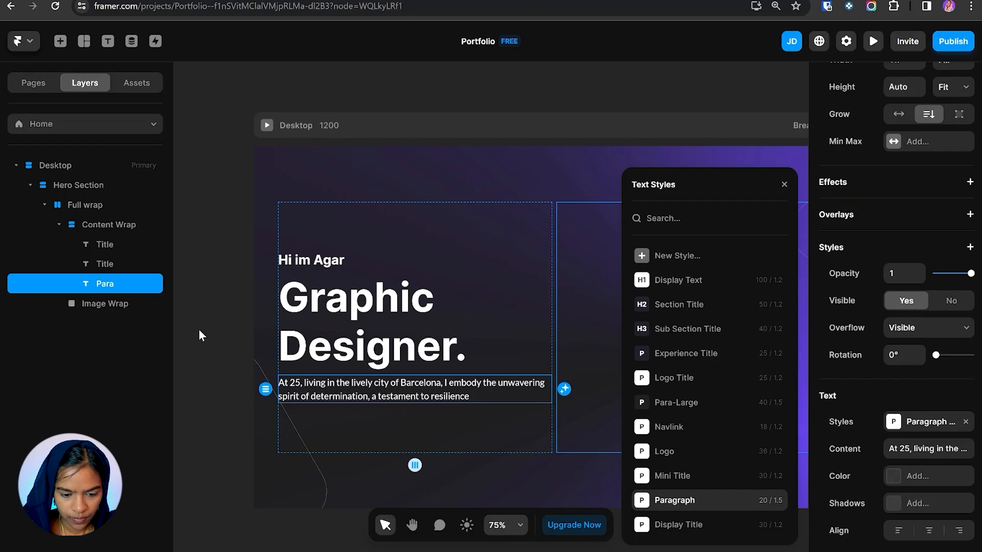
pyautogui.click(199, 333)
pyautogui.click(311, 260)
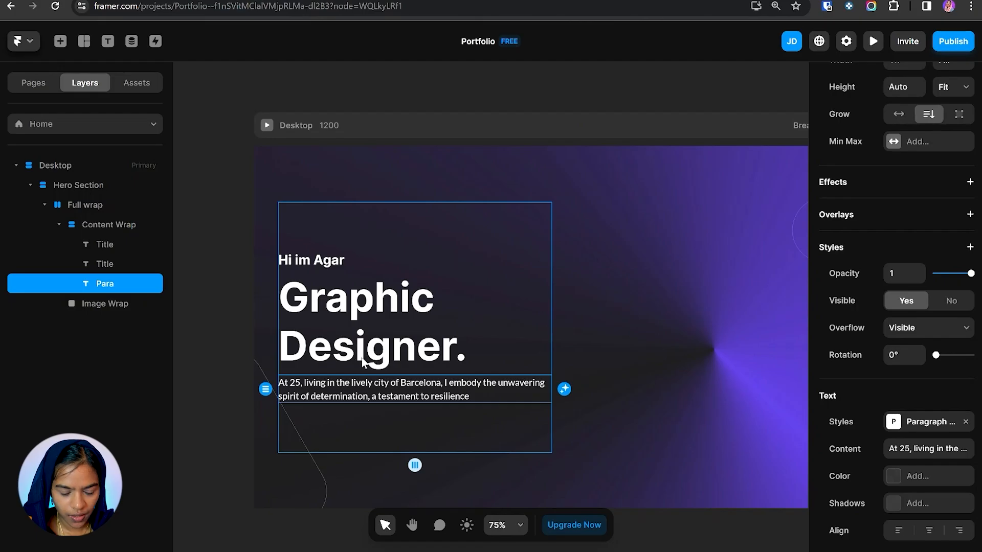
# - Draw a button frame about 202 × 54 below the paragraph in Content Wrap, with a corner radius of 70 and the Green fill style
pyautogui.click(375, 412)
pyautogui.scroll(-2, 375, 412)
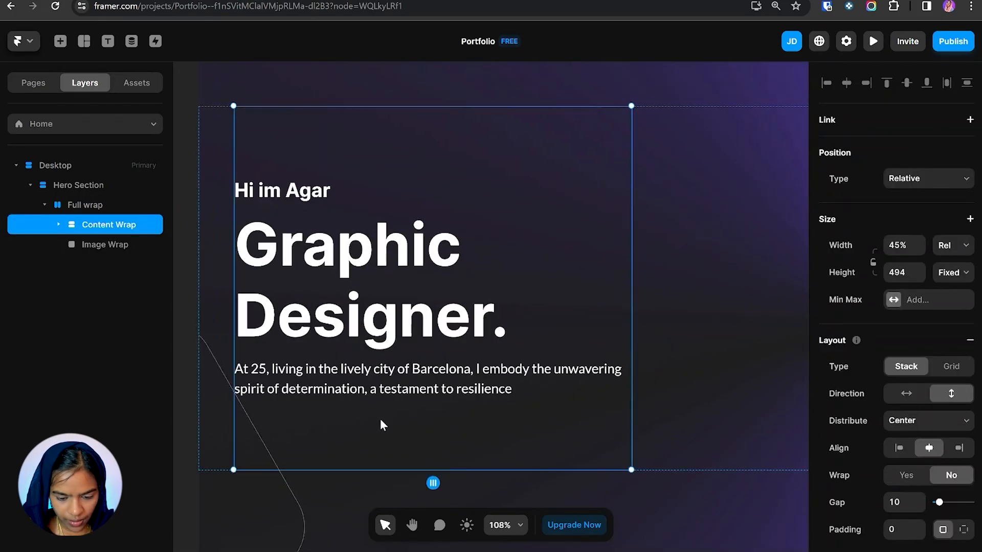
pyautogui.press('f')
pyautogui.moveTo(246, 419); pyautogui.dragTo(394, 462)
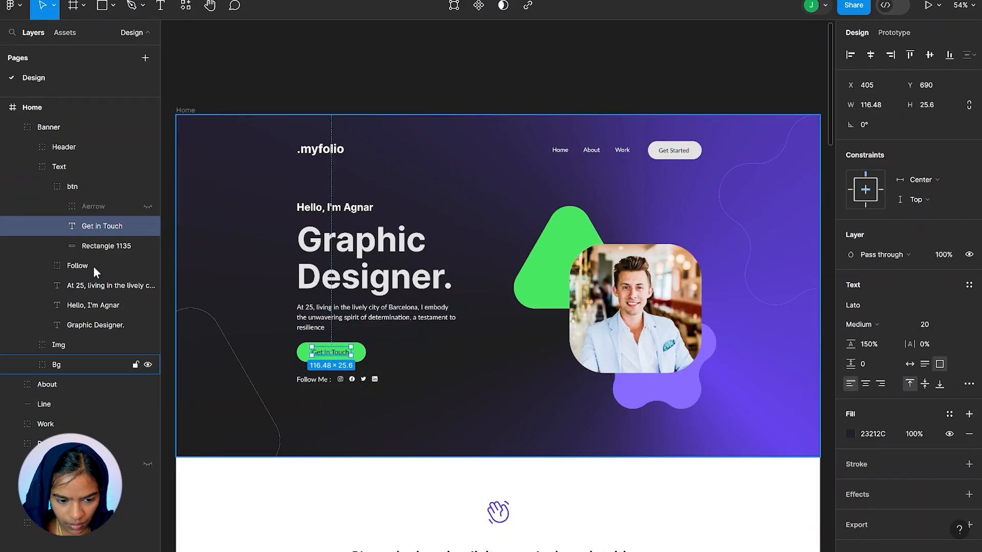
pyautogui.click(102, 246)
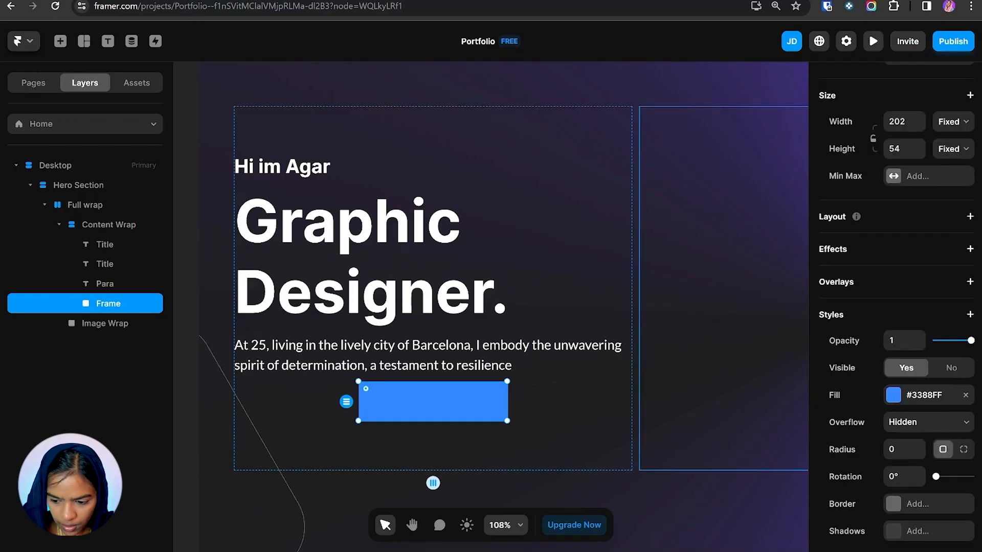
pyautogui.click(901, 449)
pyautogui.write('70')
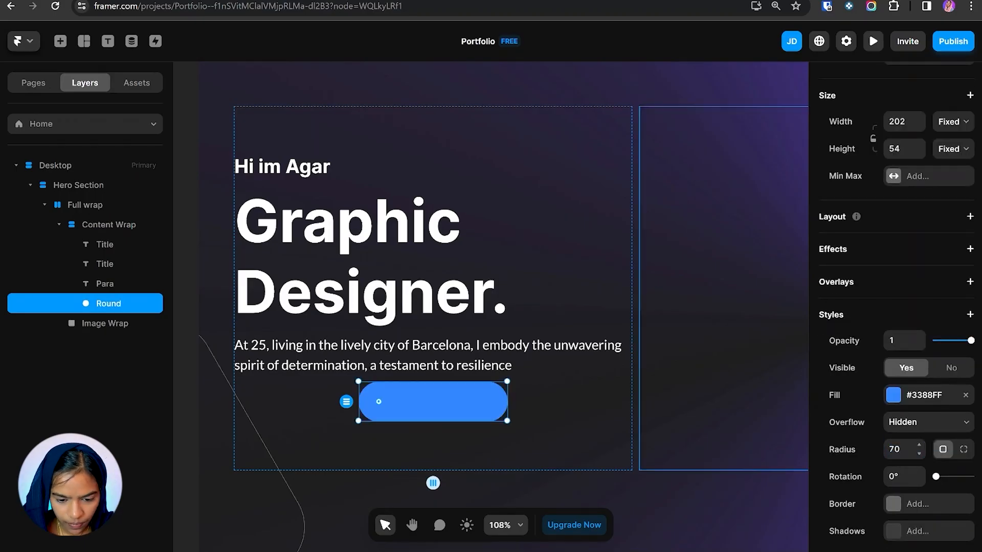
pyautogui.click(893, 395)
pyautogui.click(673, 413)
pyautogui.click(443, 363)
# - Paste a copy of the greeting text into the green button frame and give the frame a Stack layout
pyautogui.click(105, 244)
pyautogui.click(439, 413)
pyautogui.hotkey('ctrl', 'v')
pyautogui.scroll(-3, 719, 481)
pyautogui.click(109, 304)
pyautogui.click(970, 340)
# - Change the text inside the green button to "Get Started"
pyautogui.click(125, 323)
pyautogui.click(928, 510)
pyautogui.write('Get ')
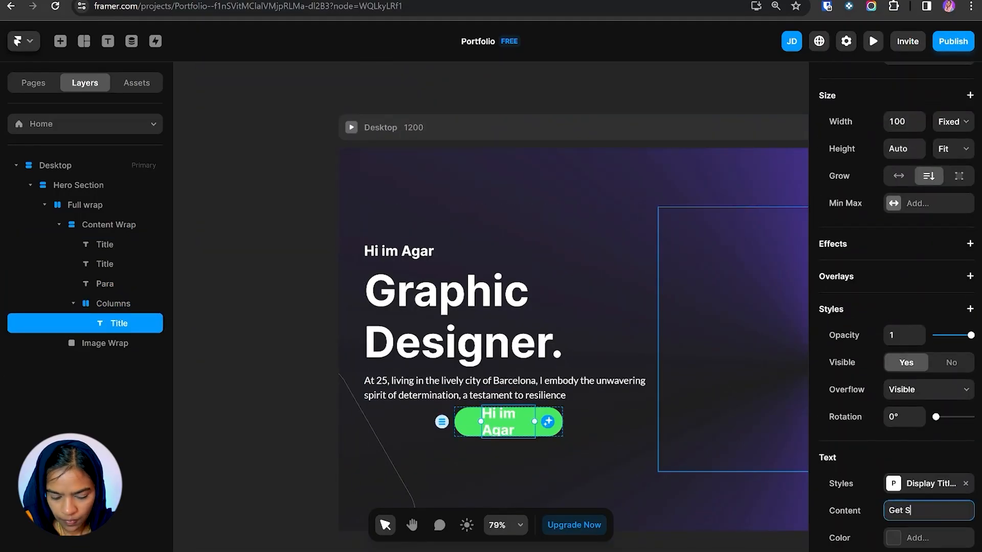
pyautogui.write('Started')
# - Compare the Figma button text with the Paragraph and Navlink styles, and apply the Paragraph text style to "Get Started"
pyautogui.click(925, 483)
pyautogui.hotkey('alt', 'Tab')
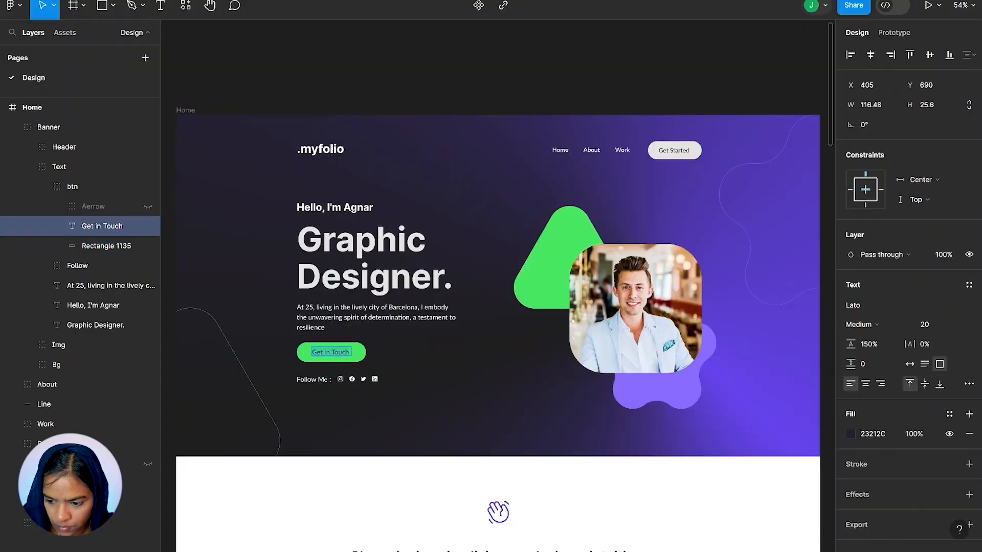
pyautogui.hotkey('alt', 'Tab')
pyautogui.click(690, 501)
pyautogui.click(774, 501)
pyautogui.click(817, 384)
pyautogui.hotkey('alt', 'Tab')
pyautogui.scroll(1, 674, 170)
pyautogui.doubleClick(674, 171)
pyautogui.hotkey('alt', 'Tab')
pyautogui.click(774, 428)
pyautogui.click(632, 122)
pyautogui.click(678, 358)
pyautogui.click(928, 484)
pyautogui.click(673, 502)
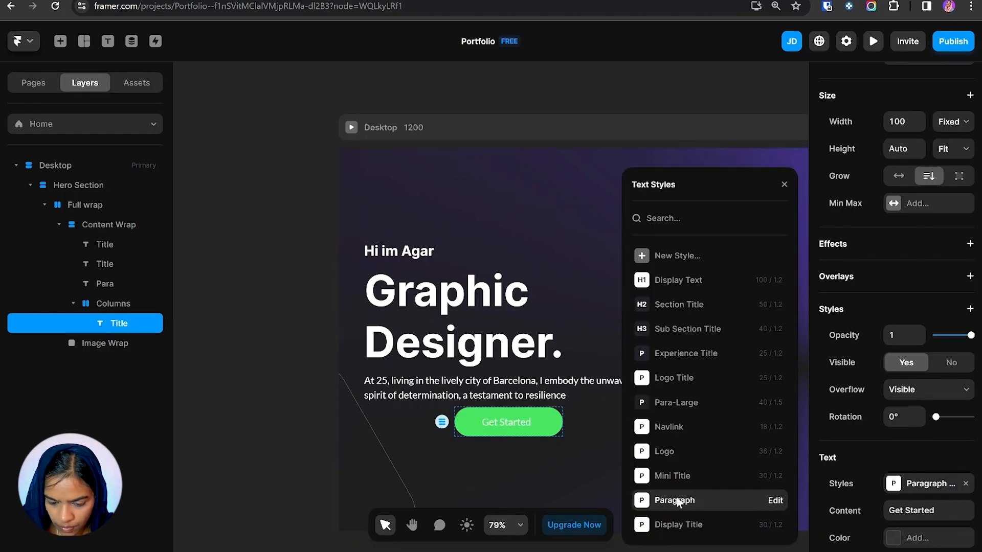
# - Set the colour of the "Get Started" text to the Black colour style
pyautogui.click(540, 424)
pyautogui.doubleClick(514, 424)
pyautogui.scroll(-2, 896, 416)
pyautogui.click(896, 416)
pyautogui.click(665, 436)
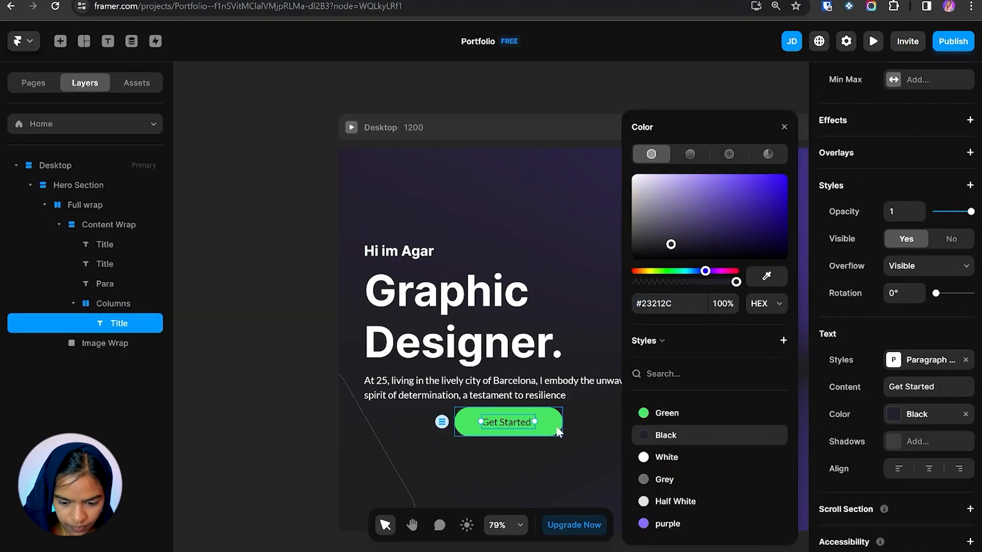
# - Rename the green stack button and set both its width and height to Fit Content
pyautogui.click(559, 432)
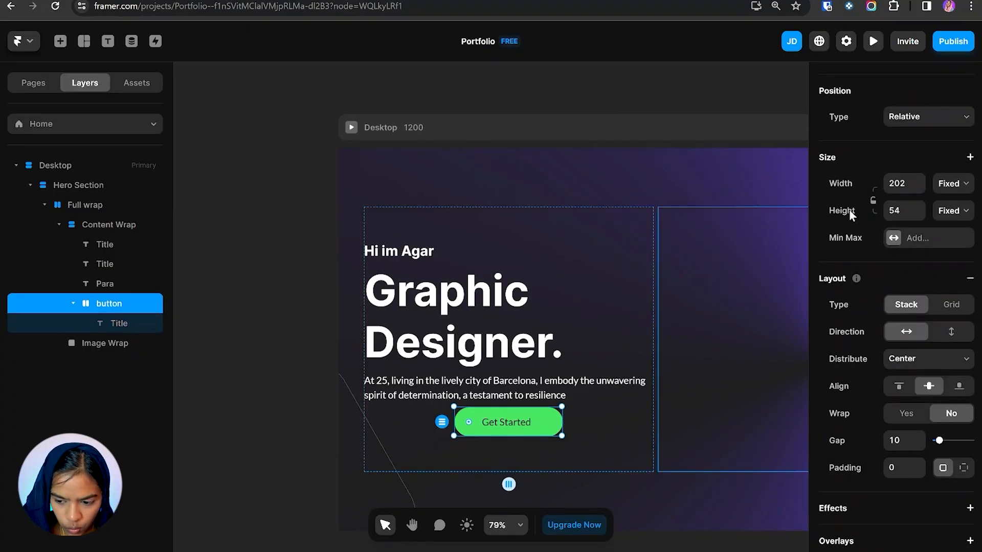
pyautogui.click(952, 183)
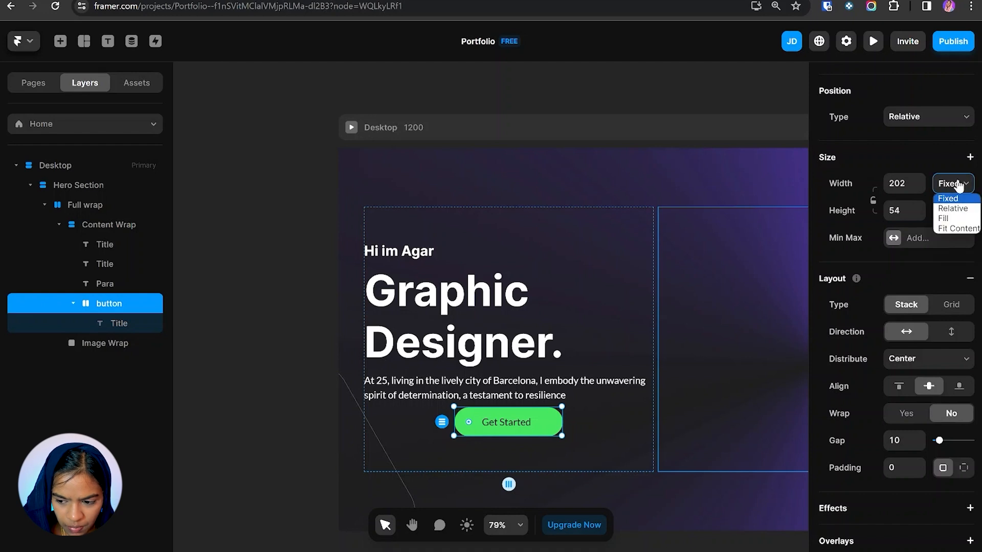
pyautogui.click(961, 225)
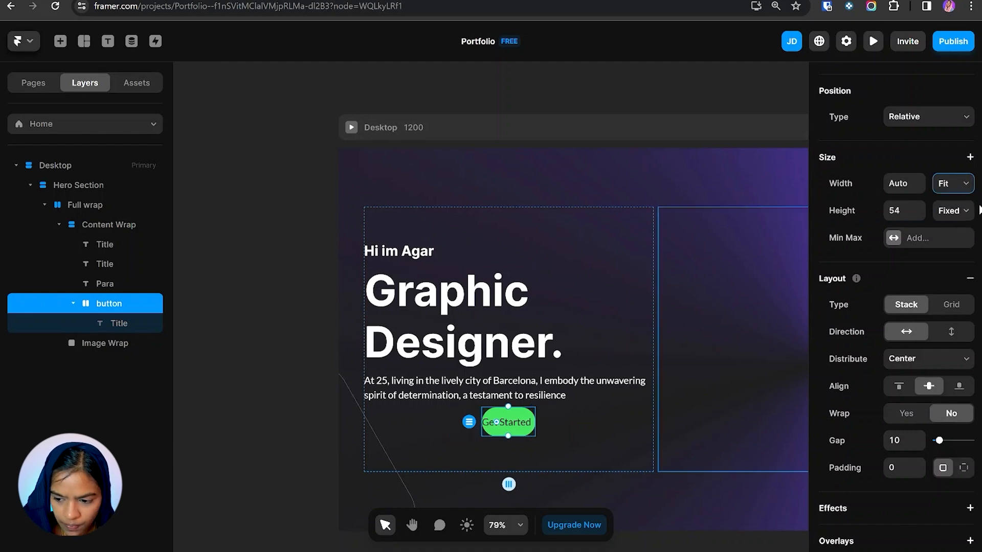
pyautogui.click(952, 214)
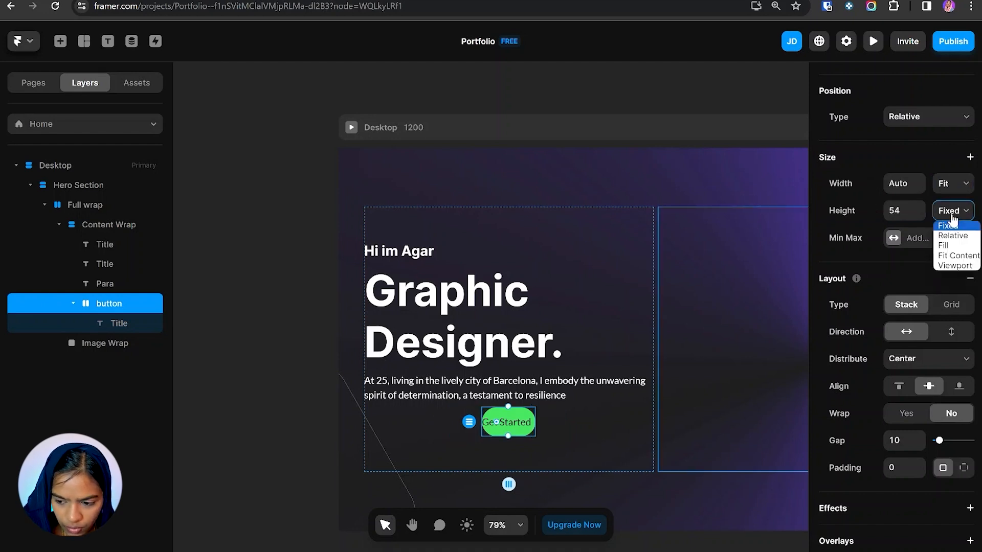
pyautogui.click(956, 256)
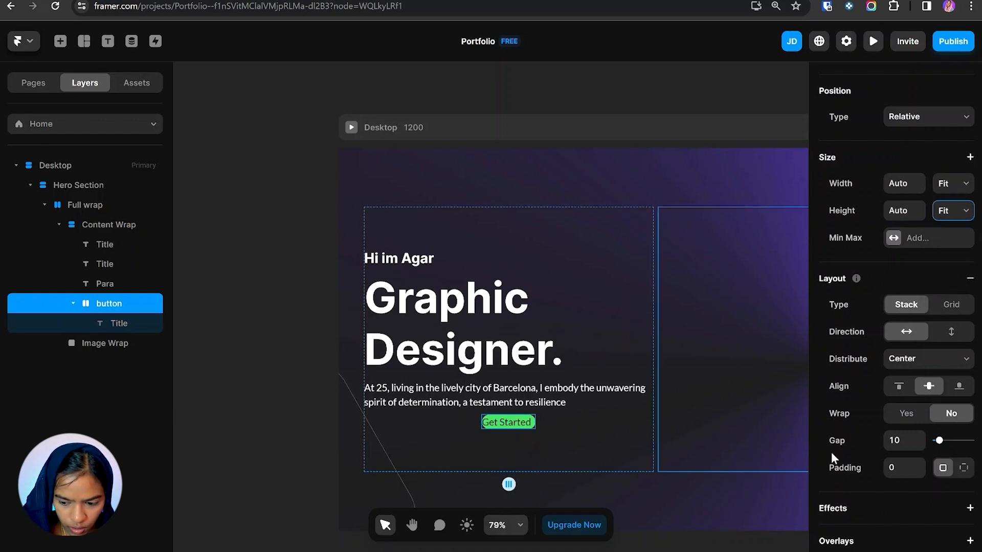
# - Give the button separate side paddings of 10 for top and bottom and 30 for right and left
pyautogui.click(964, 468)
pyautogui.write('10')
pyautogui.press('Tab')
pyautogui.write('20')
pyautogui.press('BackSpace')
pyautogui.press('BackSpace')
pyautogui.write('30')
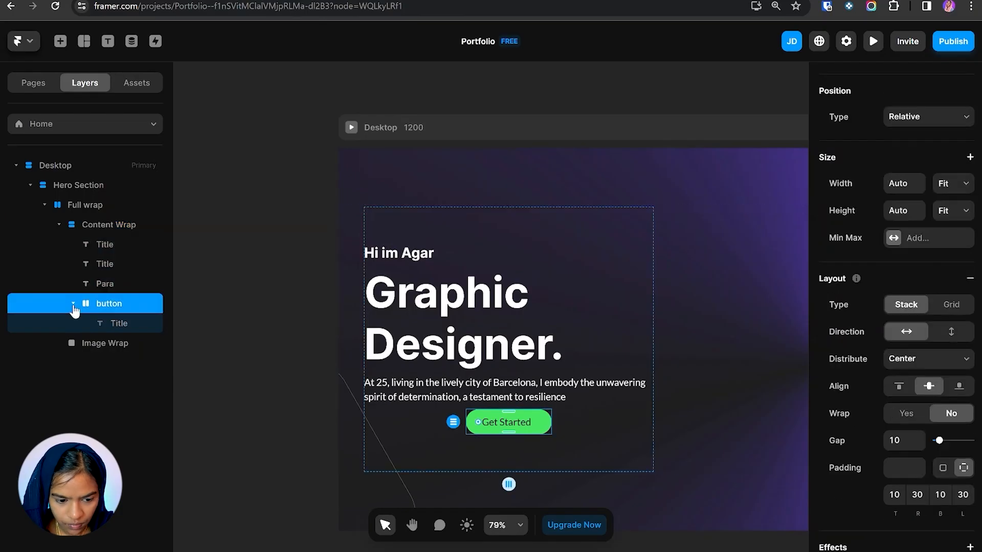
# - Align the items of the Content Wrap stack to the left
pyautogui.click(73, 304)
pyautogui.click(608, 420)
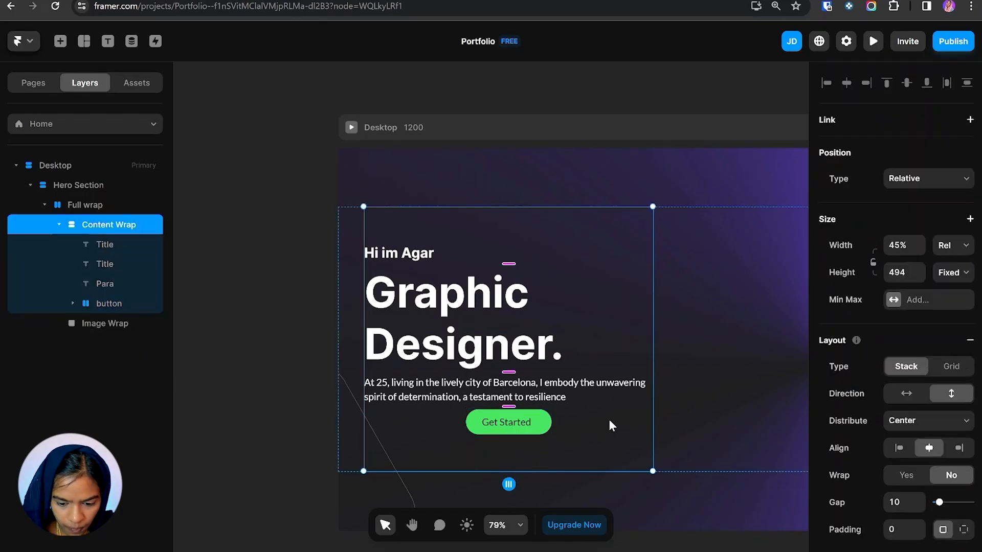
pyautogui.click(898, 448)
pyautogui.click(60, 224)
# - Examine the Follow Me row with its social icons in the Figma design, and return to Content Wrap in Framer
pyautogui.click(422, 456)
pyautogui.hotkey('alt', 'Tab')
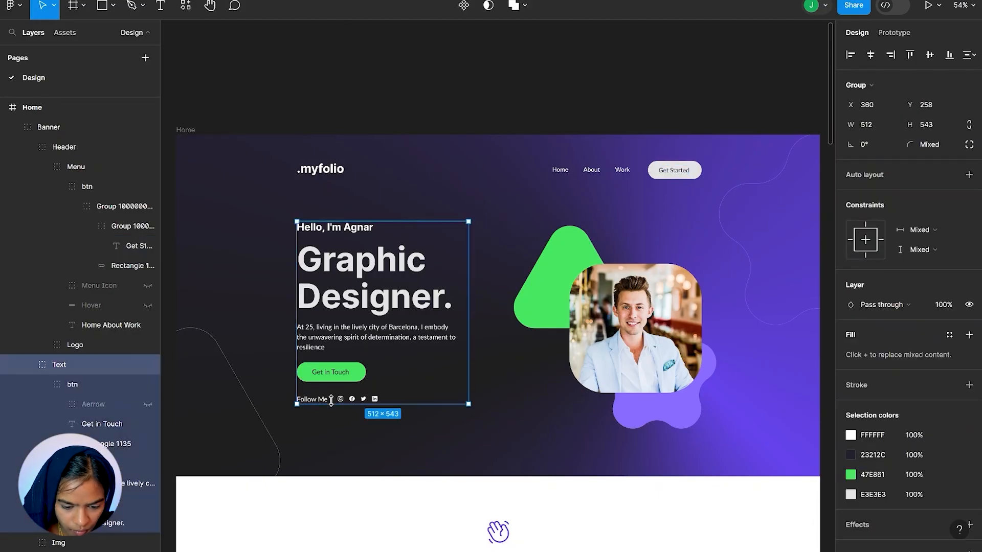
pyautogui.scroll(4, 329, 429)
pyautogui.click(330, 429)
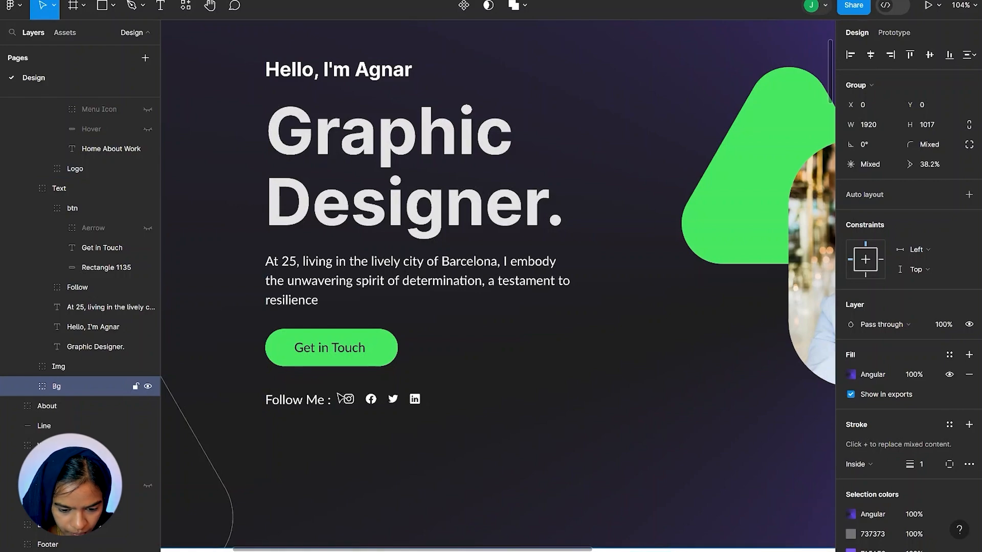
pyautogui.hotkey('alt', 'Tab')
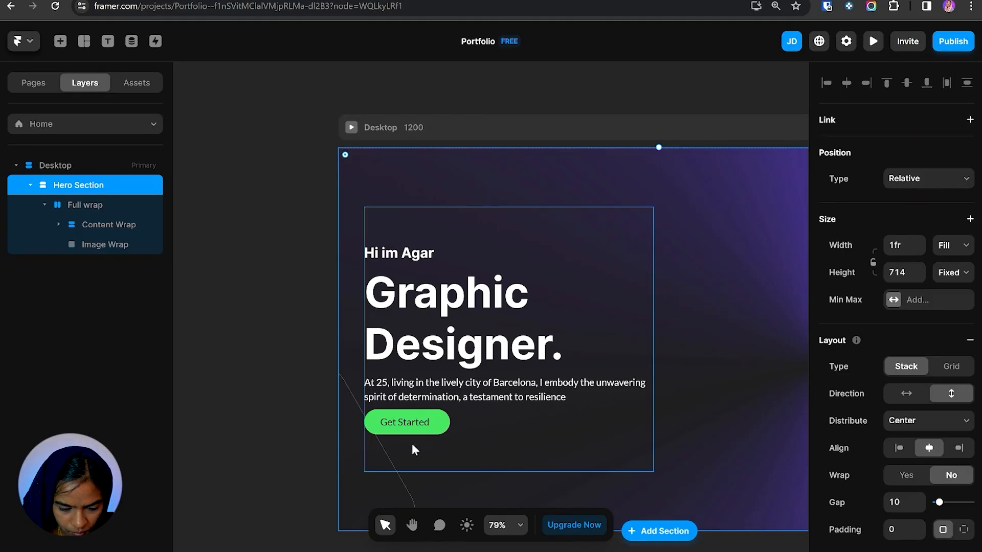
pyautogui.click(412, 443)
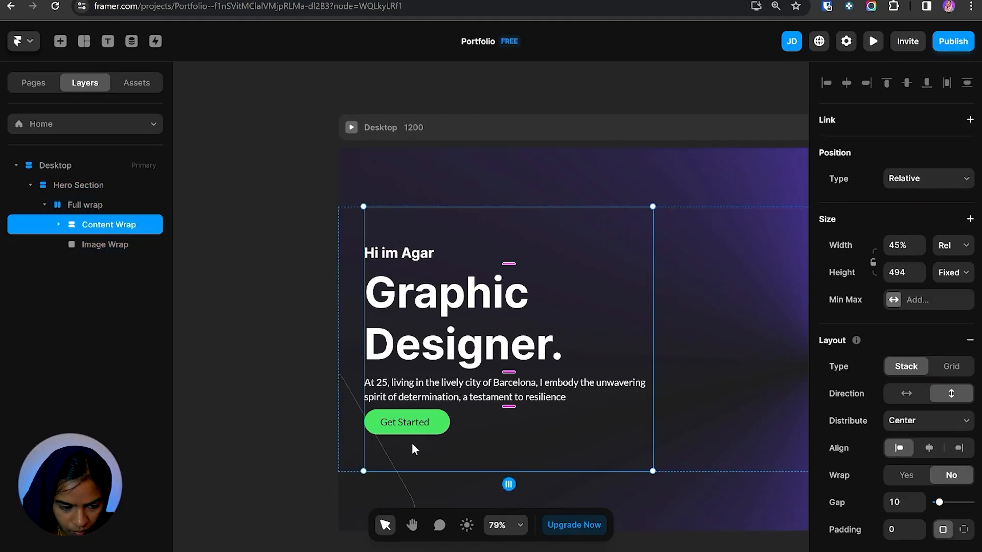
pyautogui.click(57, 226)
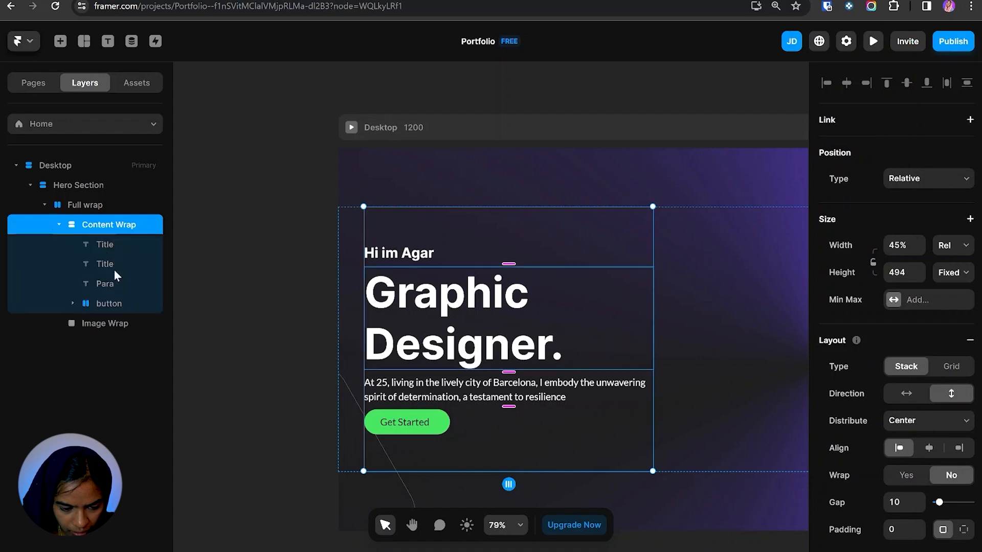
pyautogui.click(109, 300)
pyautogui.click(407, 448)
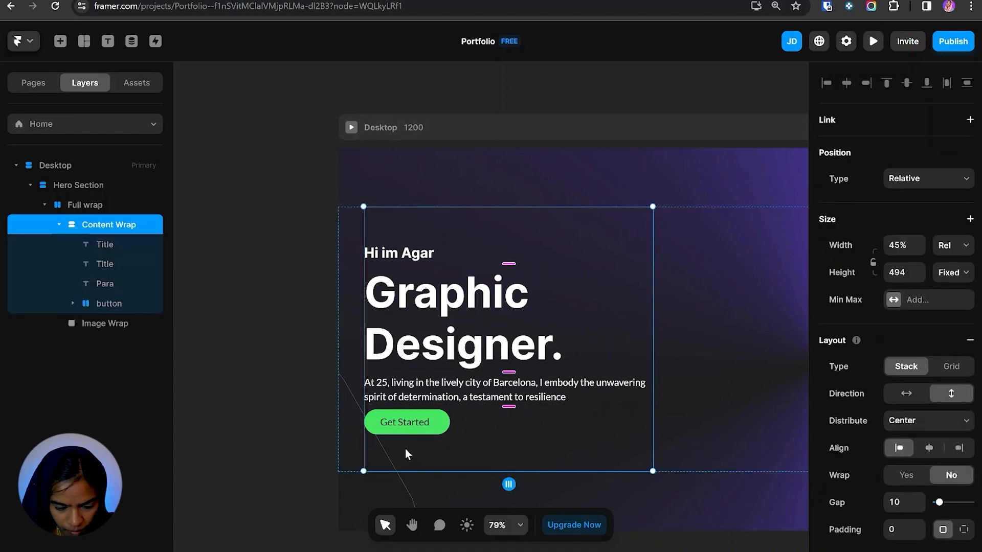
# - Draw a frame about 301 × 29 below the "Get Started" button and rename it Social Media
pyautogui.scroll(5, 406, 449)
pyautogui.press('f')
pyautogui.moveTo(348, 446); pyautogui.dragTo(607, 471)
pyautogui.doubleClick(130, 320)
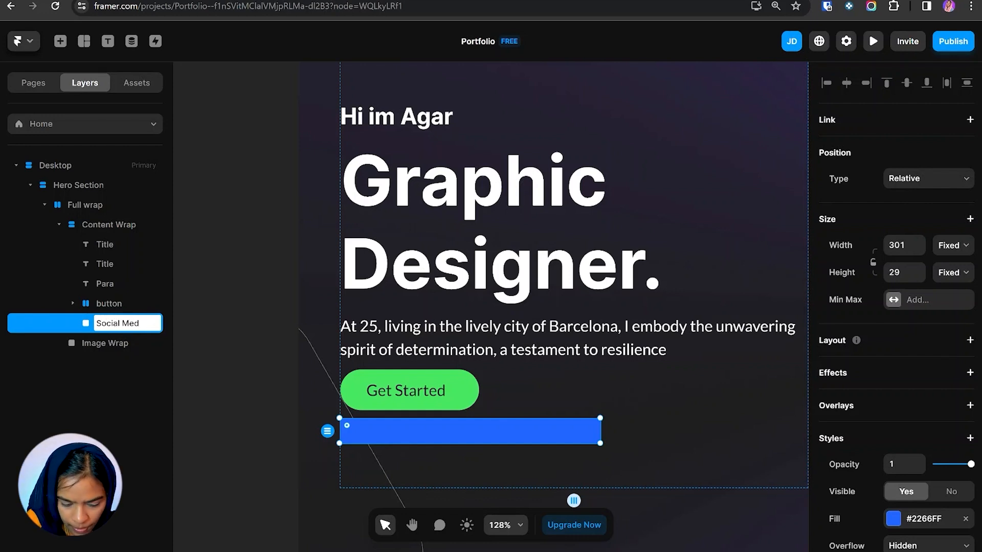
pyautogui.write('Social Media')
pyautogui.press('Return')
# - Paste a copy of the greeting text into the Social Media frame and give the frame a Stack layout
pyautogui.click(125, 321)
pyautogui.hotkey('ctrl', 'v')
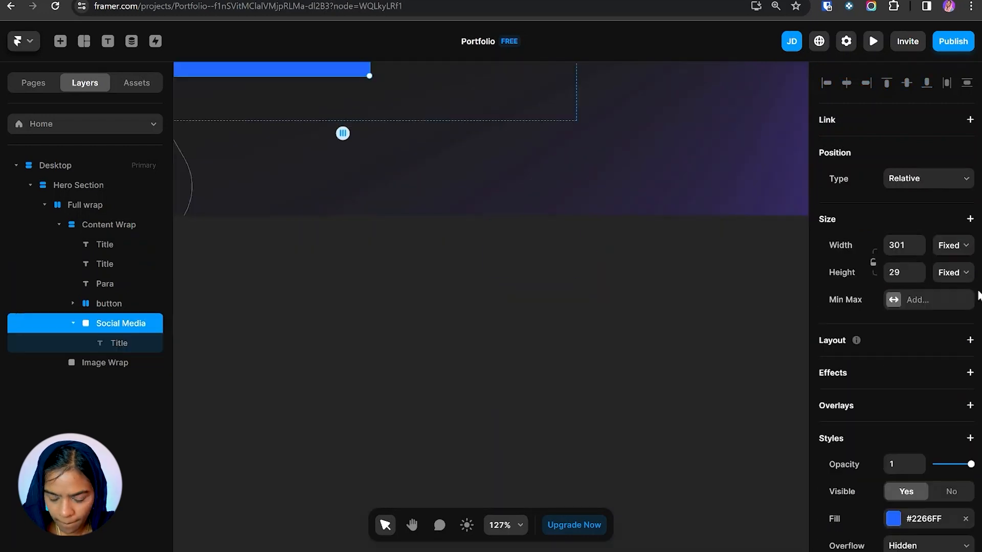
pyautogui.click(970, 340)
pyautogui.scroll(3, 265, 383)
# - Change the text inside Social Media to "Follow Me" and apply the Paragraph text style
pyautogui.click(119, 343)
pyautogui.scroll(-3, 265, 383)
pyautogui.scroll(-4, 965, 486)
pyautogui.click(928, 447)
pyautogui.write('Follow Me')
pyautogui.click(931, 421)
pyautogui.click(682, 500)
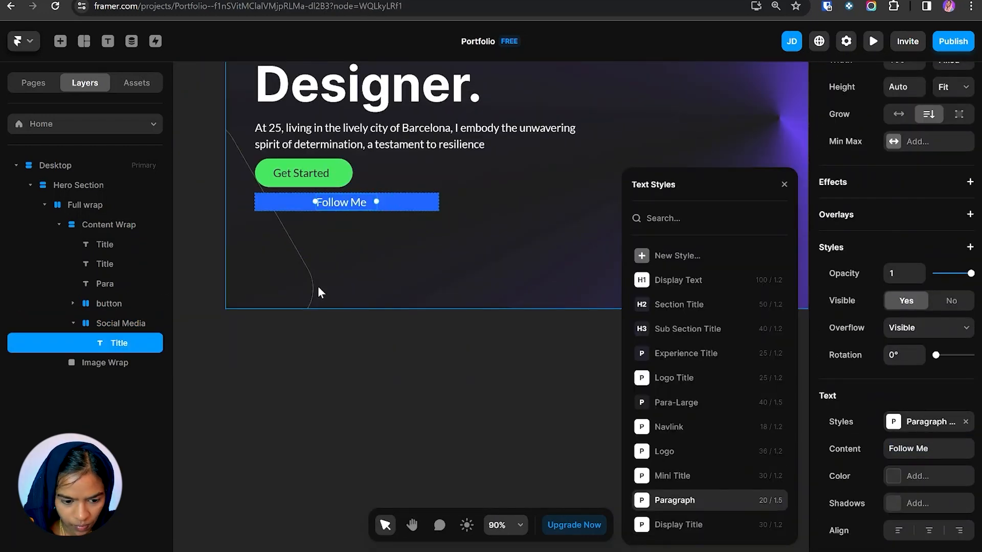
# - Set Social Media to Fill width and Fit Content height, and remove its blue fill
pyautogui.scroll(3, 317, 289)
pyautogui.click(140, 327)
pyautogui.click(952, 246)
pyautogui.click(952, 280)
pyautogui.click(952, 272)
pyautogui.click(957, 318)
pyautogui.scroll(-4, 951, 409)
pyautogui.click(965, 530)
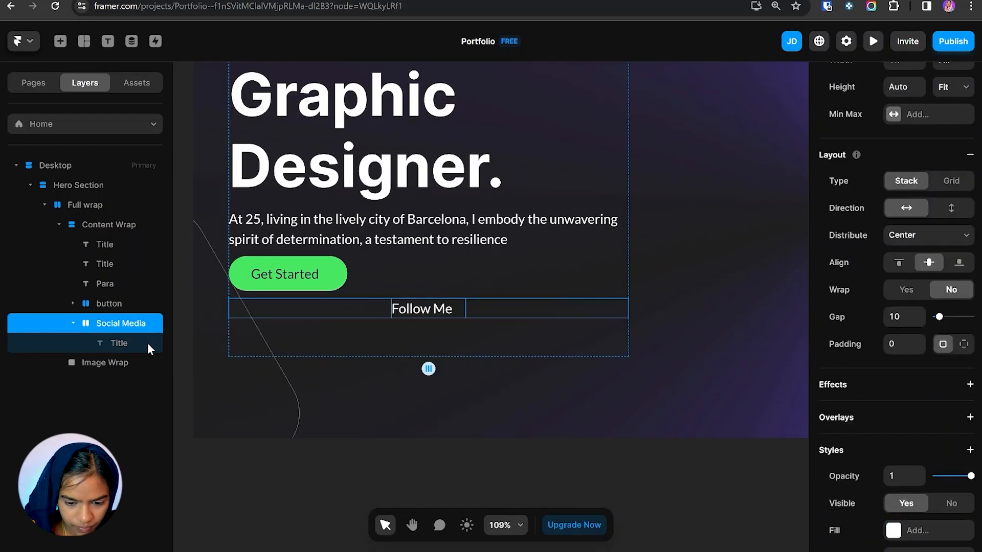
# - Set the width of the "Follow Me" text to Fit Content
pyautogui.click(119, 343)
pyautogui.click(953, 183)
pyautogui.click(948, 217)
# - Set the Social Media frame's width to Fill and its height to Fit Content
pyautogui.click(127, 324)
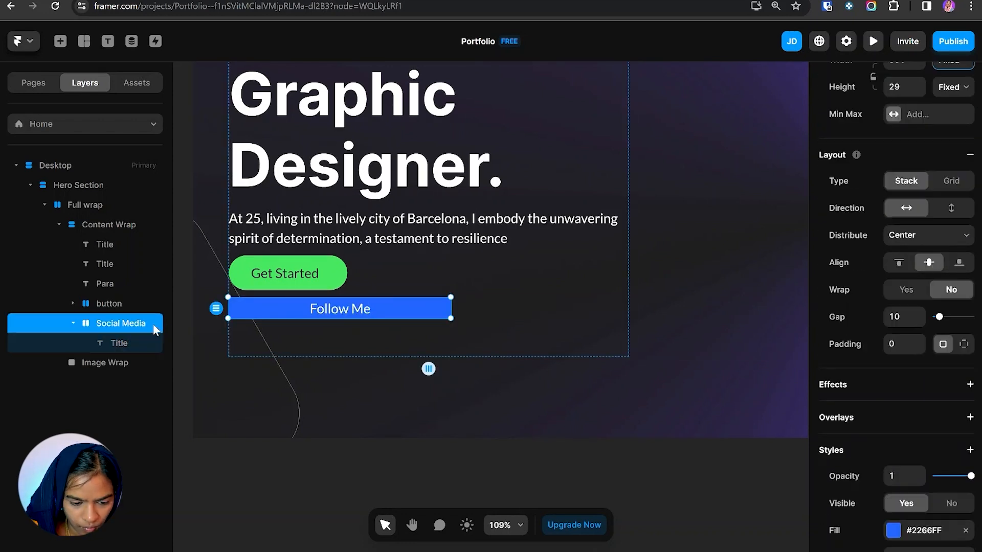
pyautogui.click(946, 190)
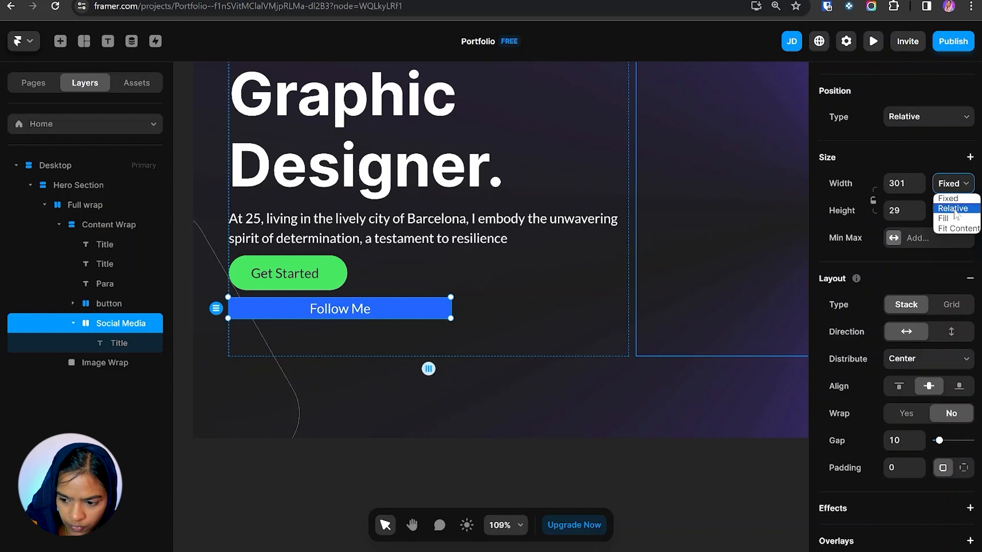
pyautogui.click(948, 217)
pyautogui.click(940, 212)
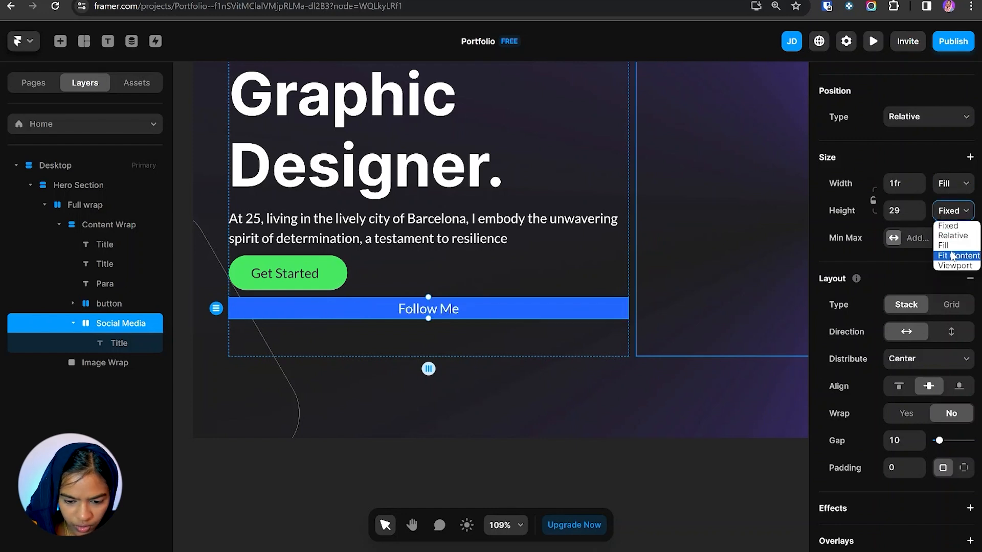
pyautogui.click(948, 253)
# - Set the width of the "Follow Me" text to Fill
pyautogui.click(131, 340)
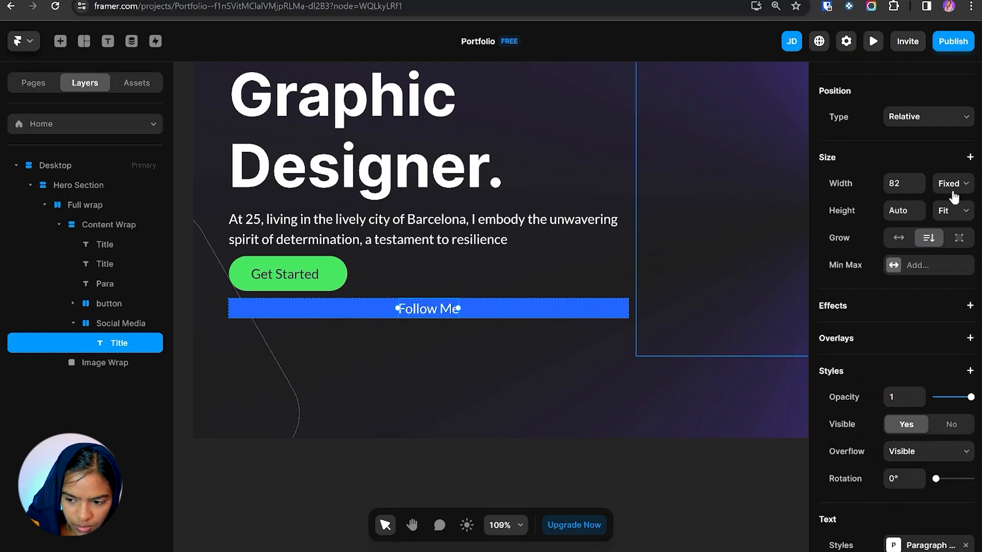
pyautogui.click(952, 184)
pyautogui.click(960, 221)
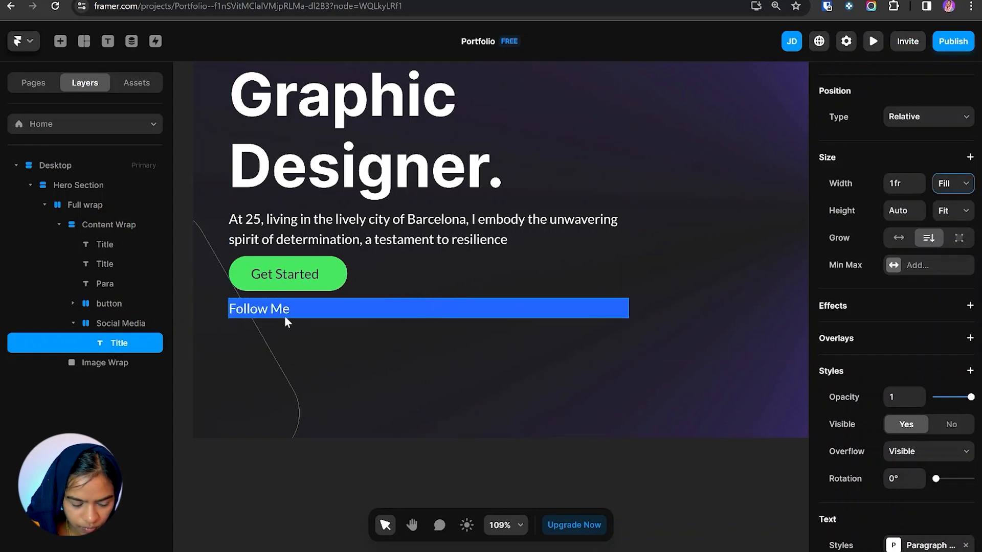
# - Remove the blue fill from the Social Media frame and change its text to "Follow Me:"
pyautogui.click(105, 320)
pyautogui.scroll(-3, 903, 460)
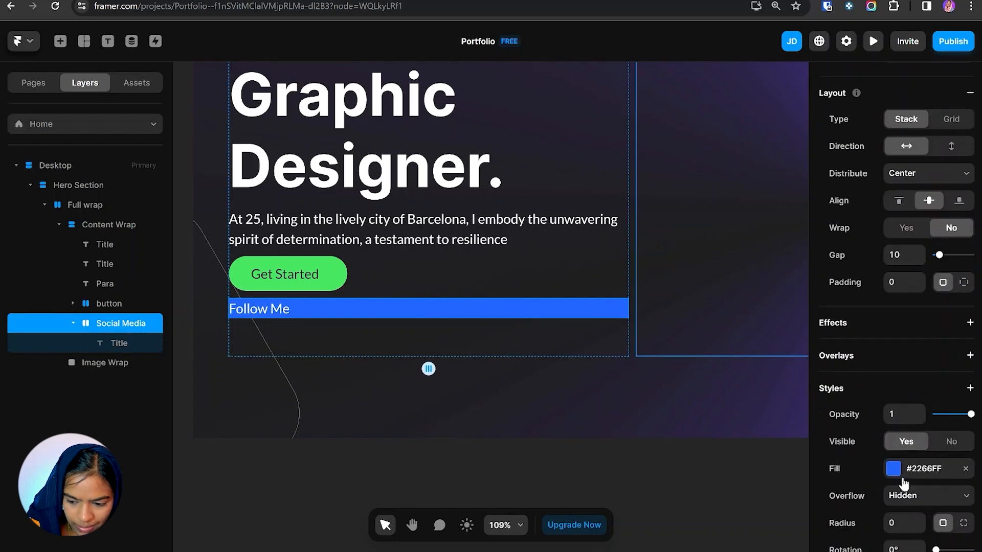
pyautogui.click(966, 469)
pyautogui.doubleClick(312, 311)
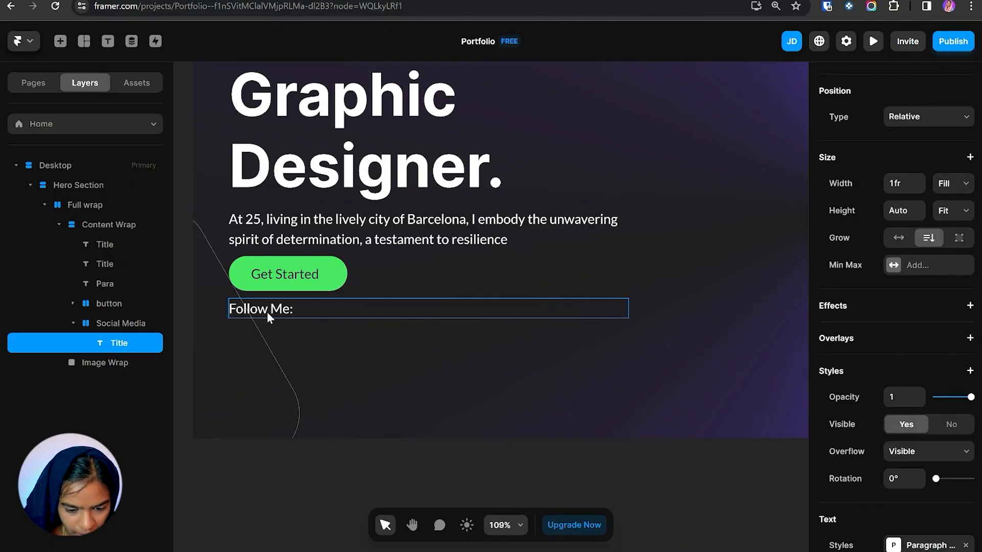
# - Draw a frame about 193 by 19 inside Social Media and place it after the "Follow Me:" text
pyautogui.press('f')
pyautogui.moveTo(295, 304); pyautogui.dragTo(437, 315)
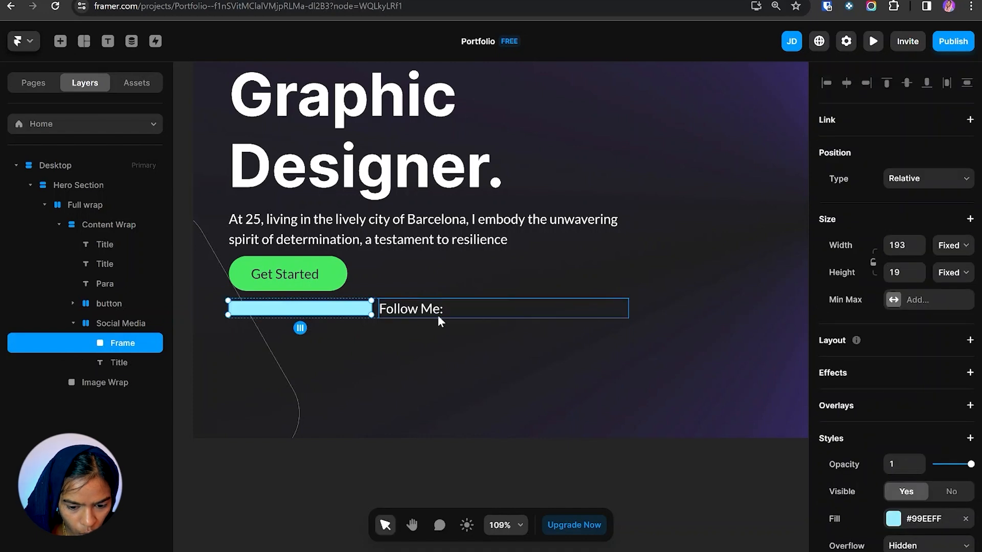
pyautogui.moveTo(118, 358); pyautogui.dragTo(122, 341)
pyautogui.click(125, 363)
pyautogui.click(122, 326)
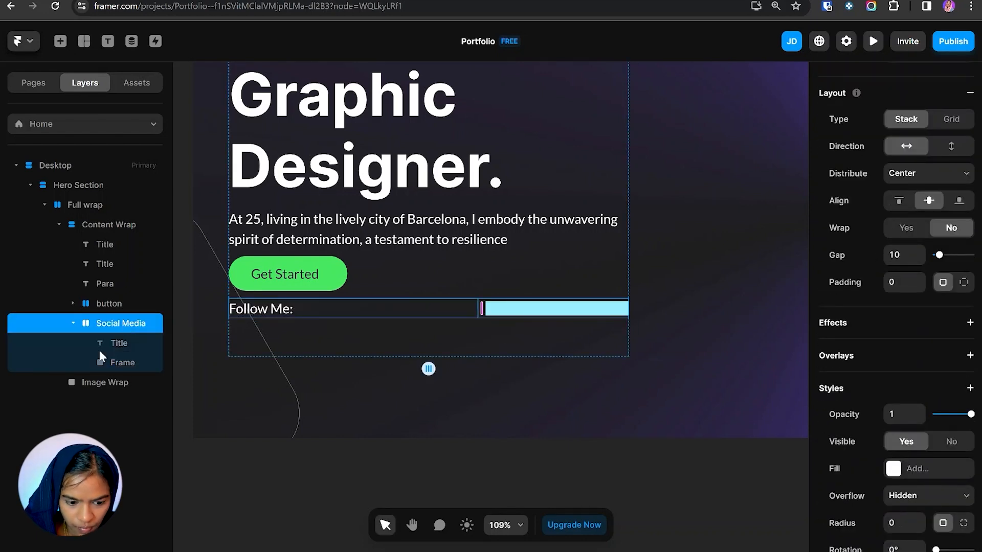
# - Set the "Follow Me:" text's width to Fit Content and the Social Media stack's distribution to Start
pyautogui.click(117, 341)
pyautogui.click(953, 184)
pyautogui.click(961, 234)
pyautogui.click(121, 324)
pyautogui.click(906, 174)
pyautogui.click(904, 189)
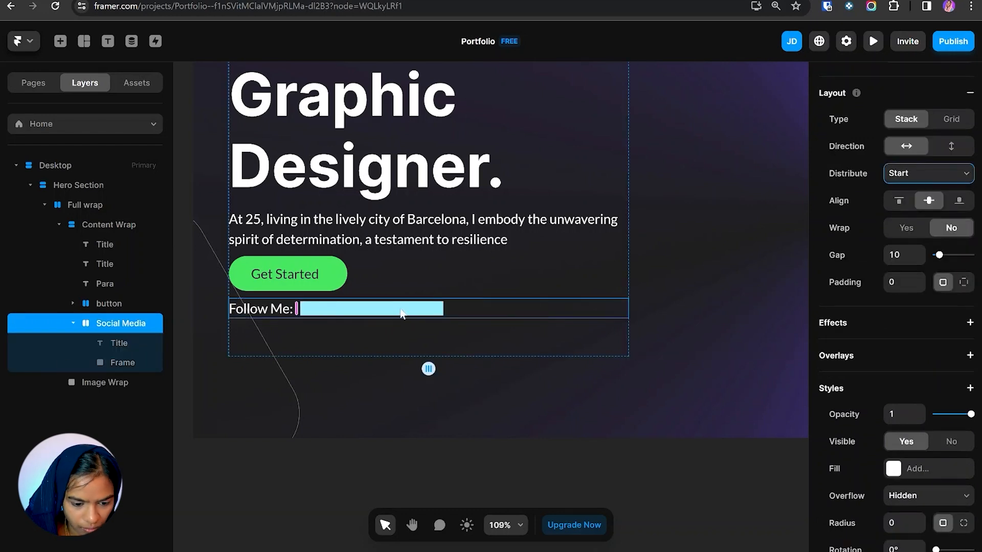
# - Rename the new frame inside Social Media as "Icon"
pyautogui.doubleClick(123, 363)
pyautogui.write('Icon')
pyautogui.press('Return')
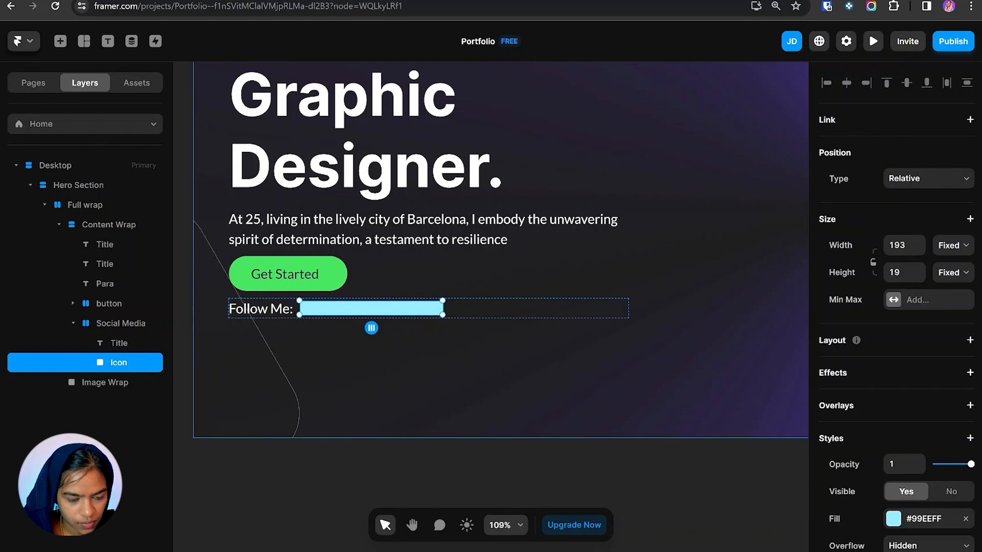
# - Insert a Phosphor icon into the Icon frame, sized 20 by 20, and give the frame a Stack layout
pyautogui.click(61, 41)
pyautogui.scroll(-4, 78, 326)
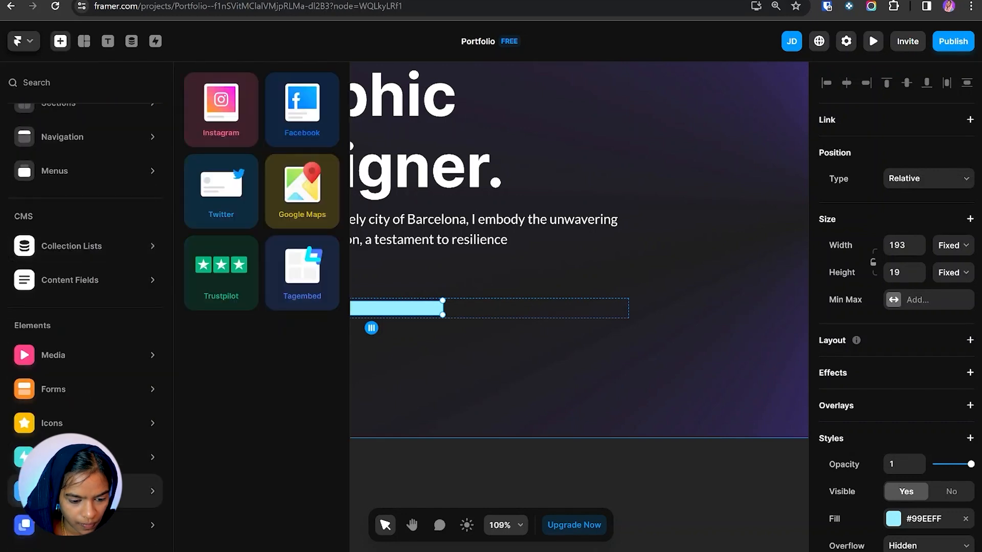
pyautogui.moveTo(86, 419)
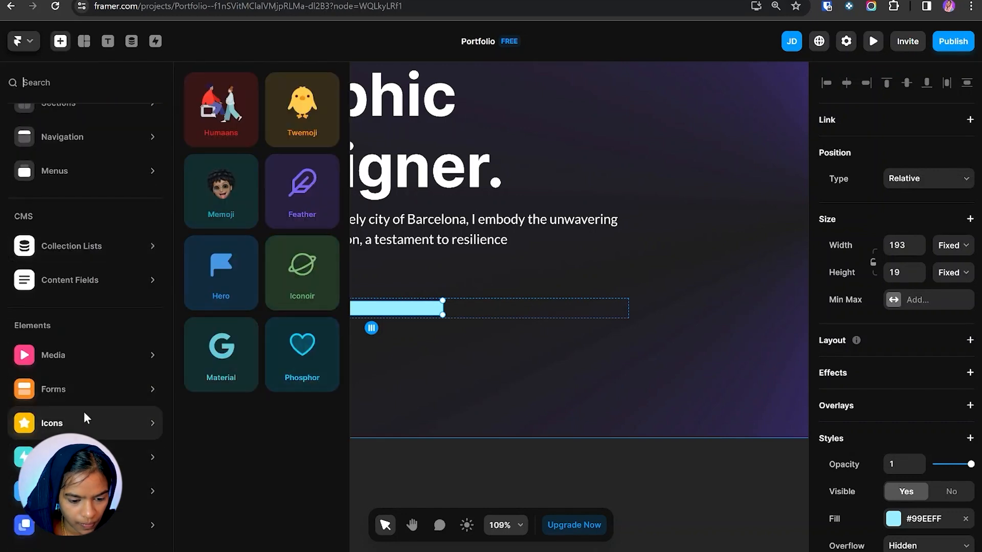
pyautogui.click(303, 344)
pyautogui.click(327, 313)
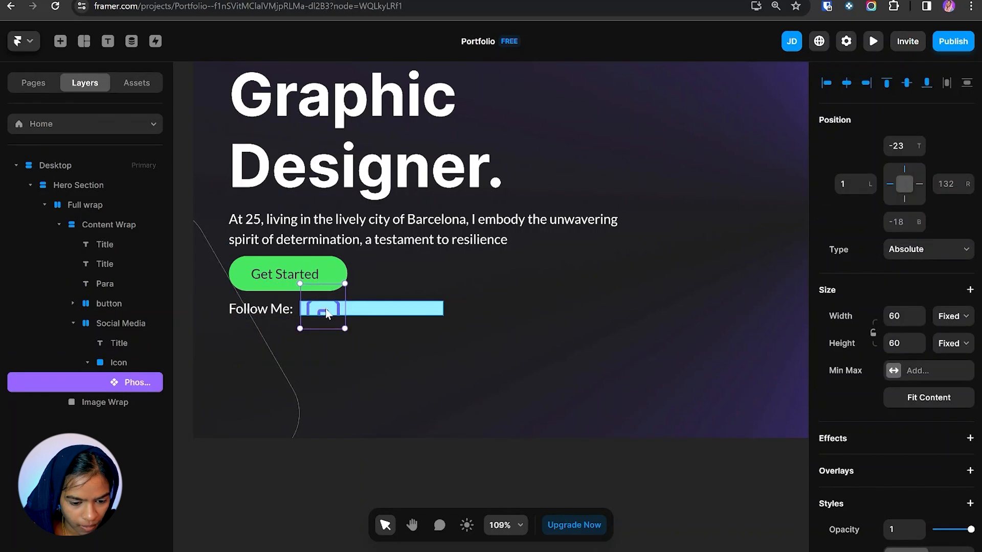
pyautogui.click(121, 364)
# - Change the Phosphor icon to InstagramLogo
pyautogui.click(130, 387)
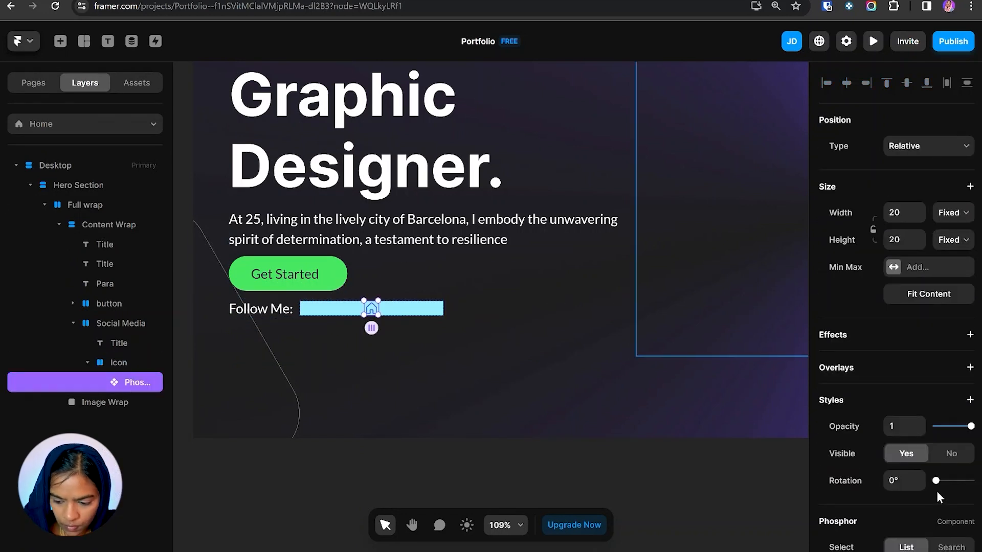
pyautogui.scroll(-5, 937, 496)
pyautogui.click(915, 339)
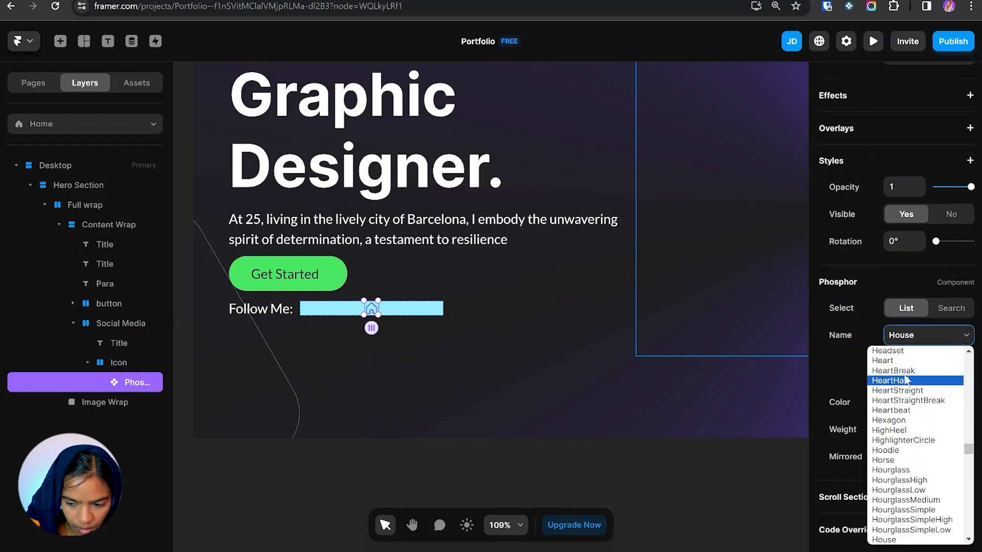
pyautogui.write('insta')
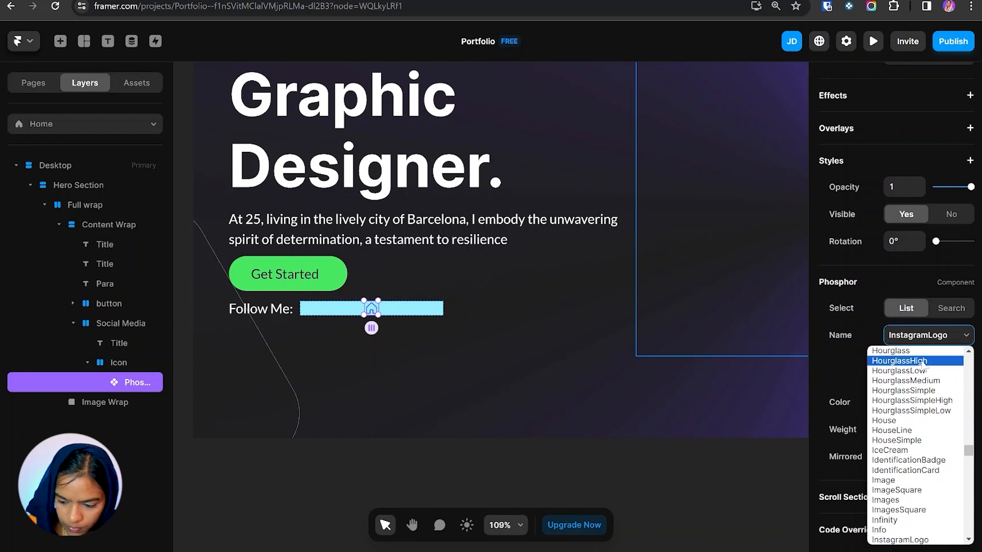
pyautogui.press('Return')
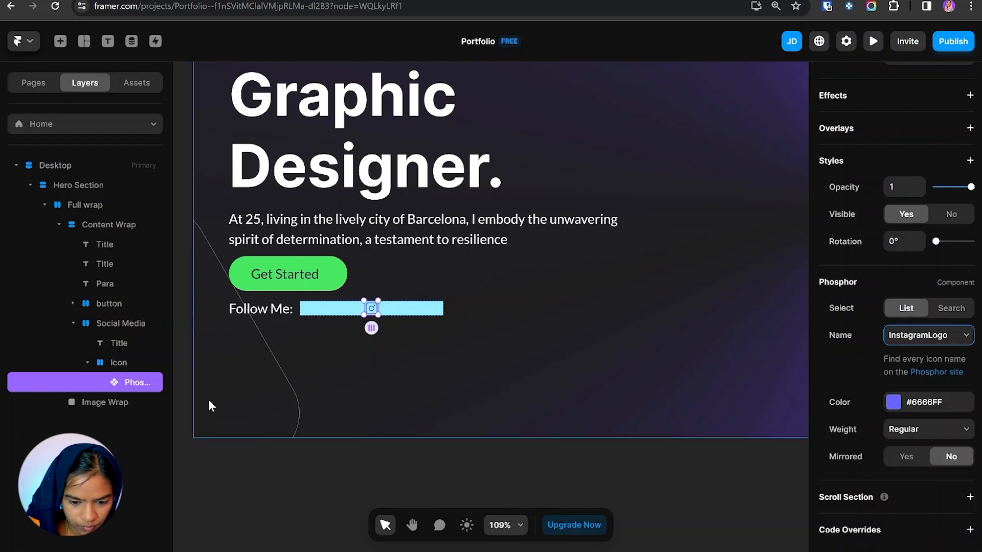
# - Duplicate the Instagram icon three times inside the Icon frame
pyautogui.click(120, 364)
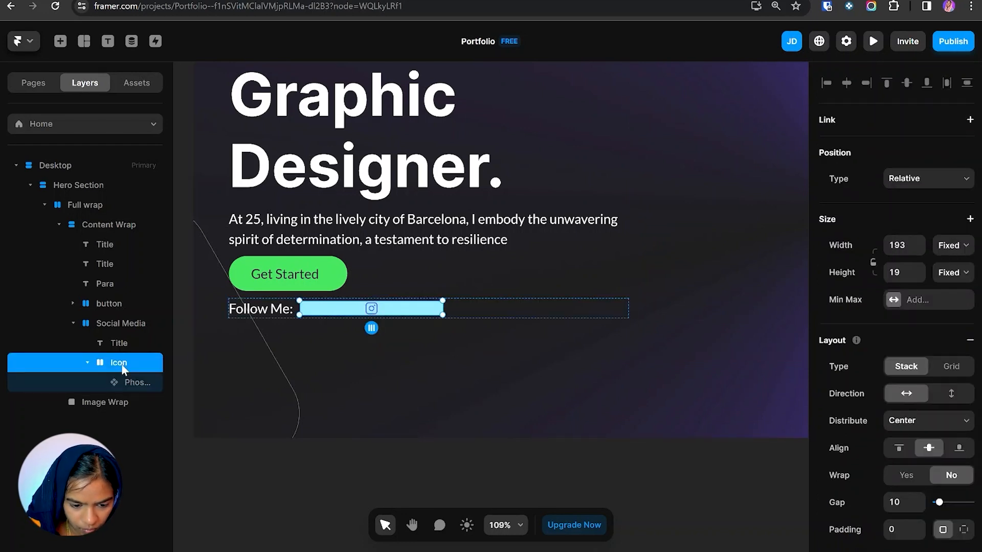
pyautogui.click(136, 385)
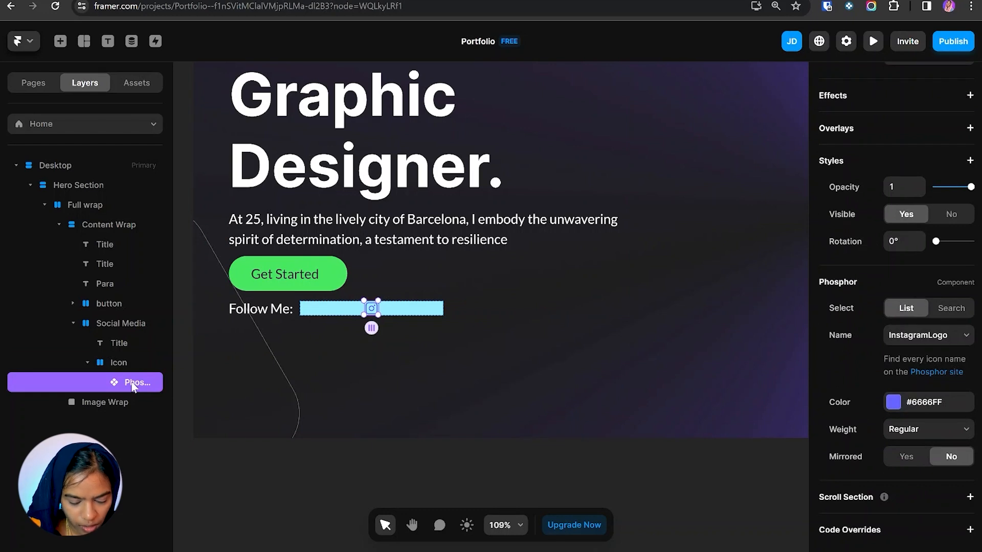
pyautogui.hotkey('ctrl', 'd')
pyautogui.hotkey('ctrl', 'd')
pyautogui.hotkey('ctrl', 'd')
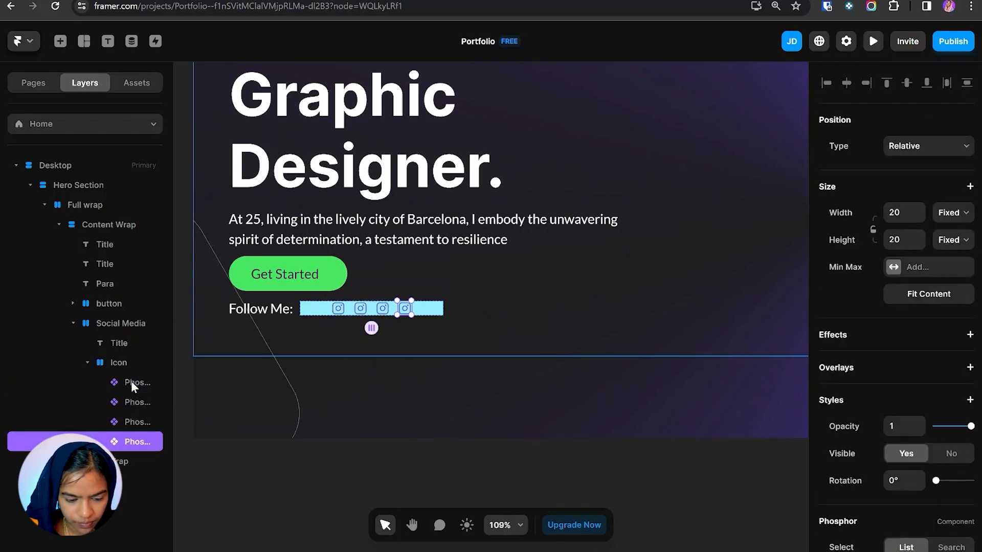
# - Change the second icon in the row to the Facebook logo
pyautogui.click(152, 405)
pyautogui.scroll(-2, 920, 490)
pyautogui.click(922, 453)
pyautogui.write('f')
pyautogui.click(898, 257)
# - Change the third icon in the row to the Twitter logo
pyautogui.click(138, 422)
pyautogui.scroll(-2, 931, 526)
pyautogui.click(930, 452)
pyautogui.write('tw')
pyautogui.click(908, 438)
# - Change the fourth icon in the row to LinkedinLogo
pyautogui.click(138, 442)
pyautogui.scroll(-5, 928, 460)
pyautogui.click(928, 389)
pyautogui.write('link')
pyautogui.click(896, 300)
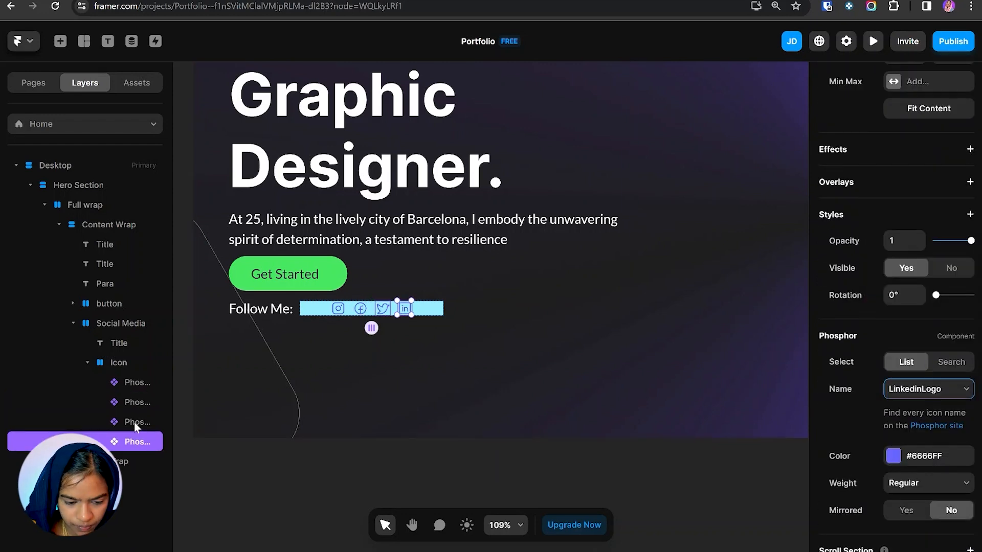
# - Apply the White color style to all four social icons at once
pyautogui.hotkey('ctrl', 'a')
pyautogui.scroll(-4, 947, 421)
pyautogui.click(915, 402)
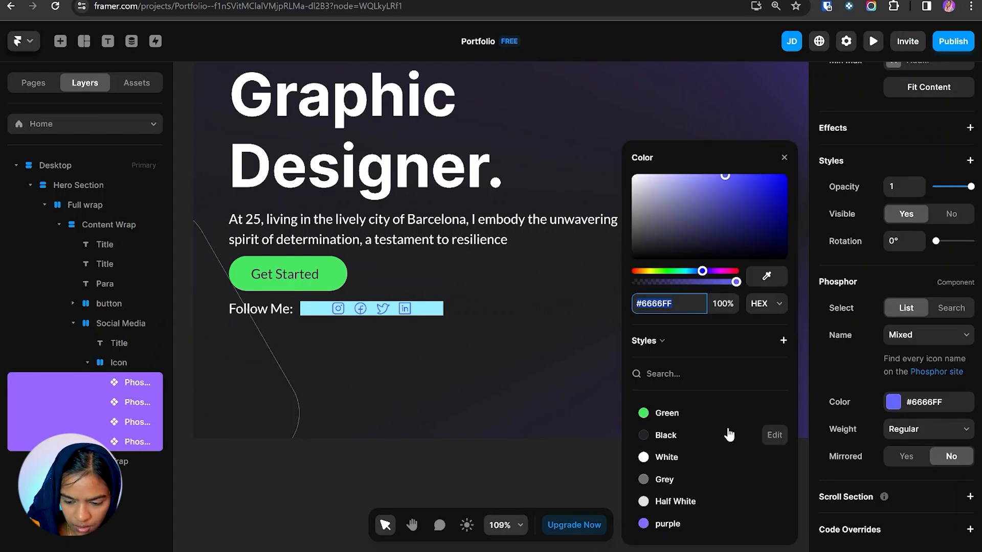
pyautogui.click(655, 458)
# - Remove the Icon frame's light blue fill and set its width and height to Fit Content
pyautogui.click(313, 313)
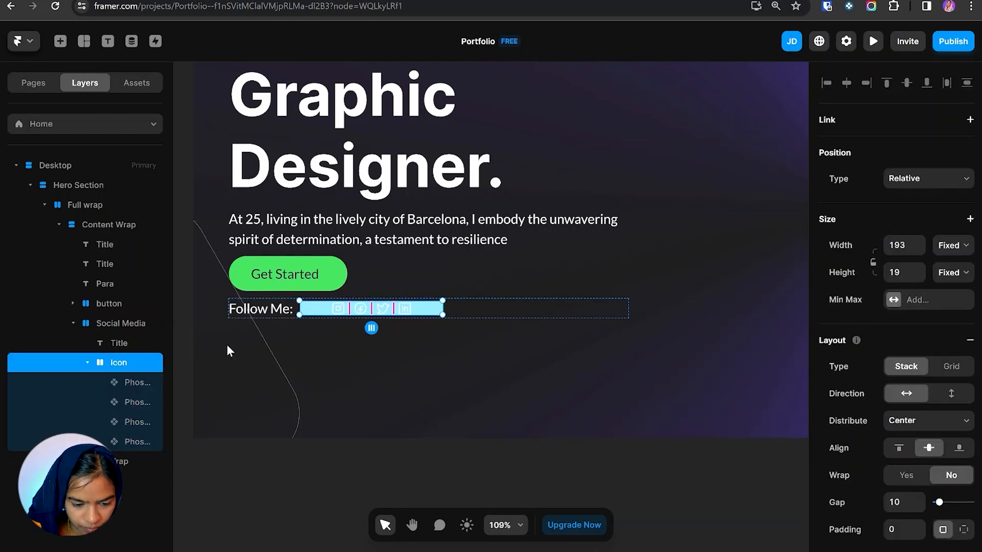
pyautogui.scroll(-4, 964, 435)
pyautogui.click(962, 532)
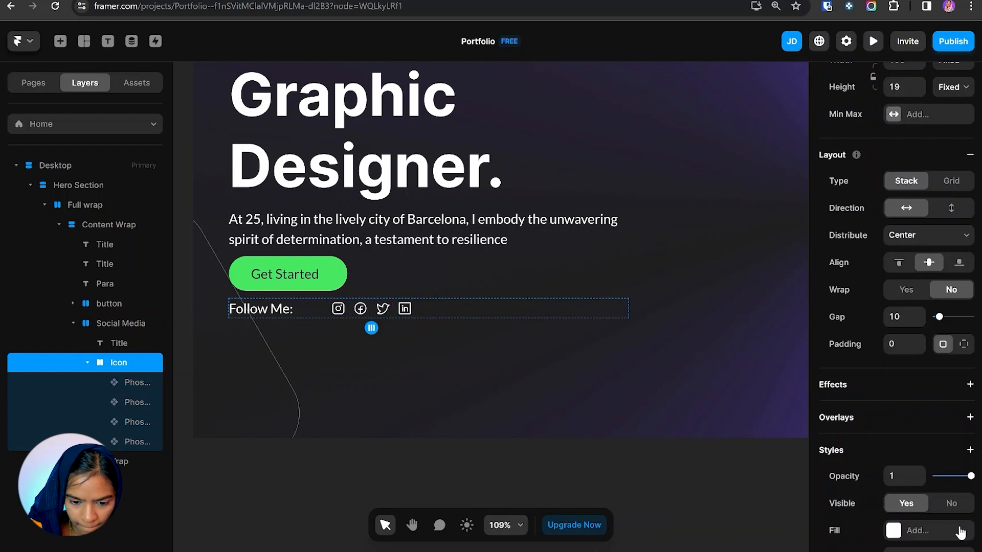
pyautogui.scroll(4, 972, 205)
pyautogui.click(952, 246)
pyautogui.click(957, 287)
pyautogui.click(953, 273)
pyautogui.click(958, 317)
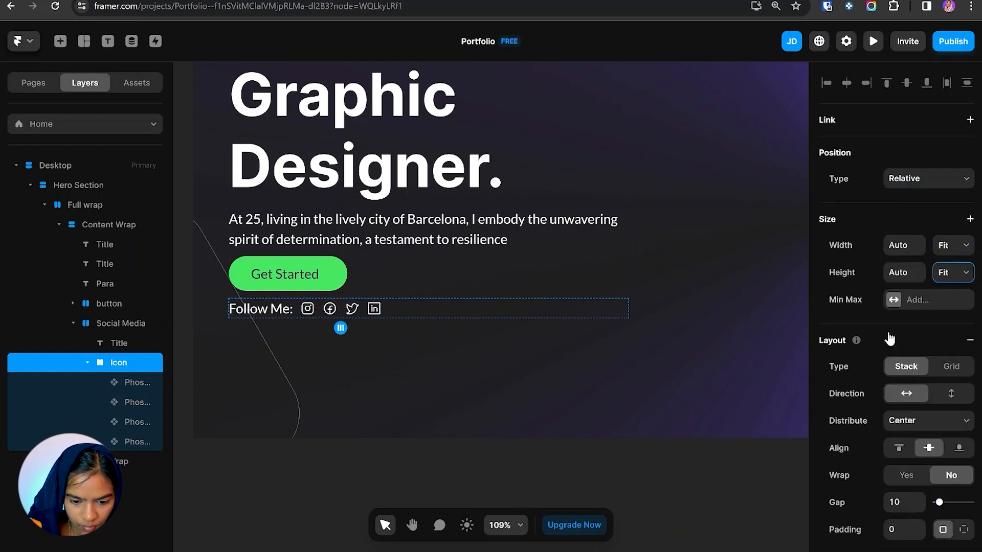
# - Set the width of Content Wrap to Fit Content
pyautogui.click(317, 348)
pyautogui.scroll(-3, 317, 348)
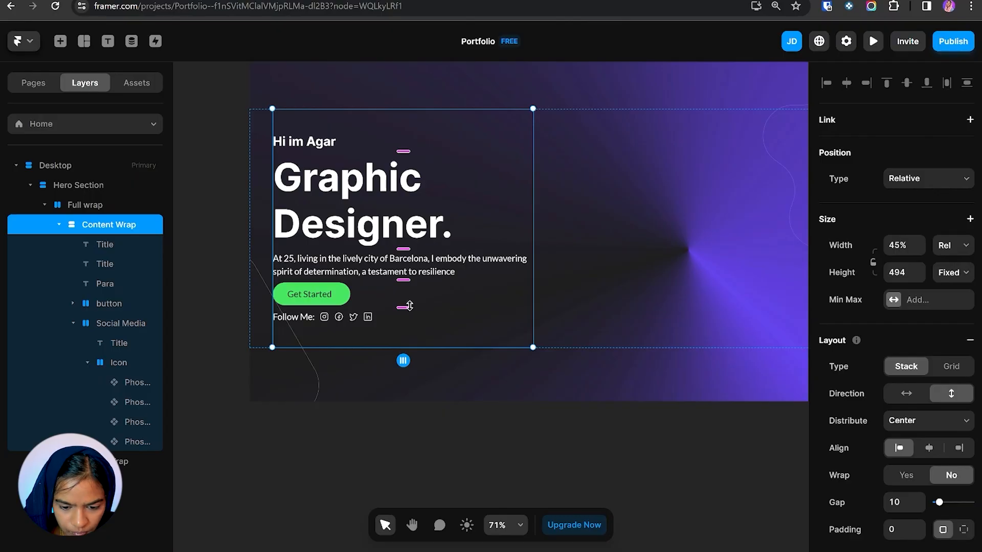
pyautogui.click(952, 245)
pyautogui.click(948, 277)
# - Collapse the Social Media layer and set the gap of Content Wrap to 20
pyautogui.click(109, 225)
pyautogui.click(73, 326)
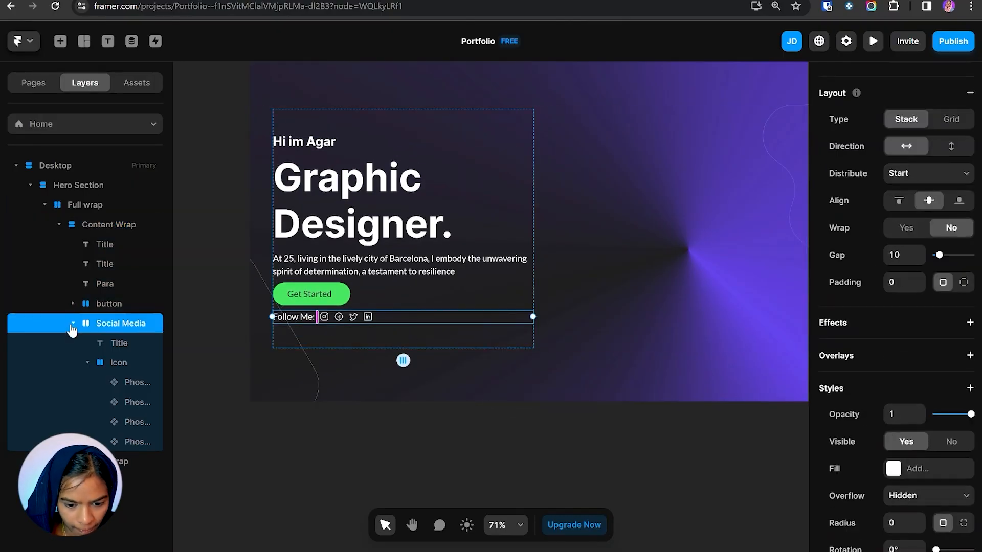
pyautogui.click(72, 324)
pyautogui.click(109, 225)
pyautogui.click(901, 502)
pyautogui.write('220')
pyautogui.press('BackSpace')
pyautogui.press('BackSpace')
pyautogui.write('0')
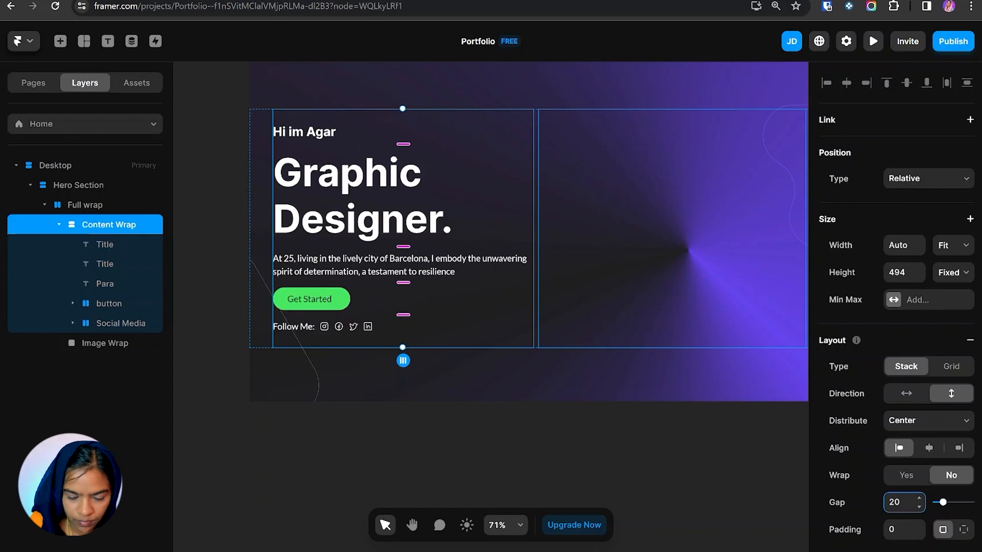
# - Set the height of Content Wrap to Fit Content
pyautogui.click(953, 273)
pyautogui.click(950, 322)
pyautogui.click(478, 341)
pyautogui.click(119, 228)
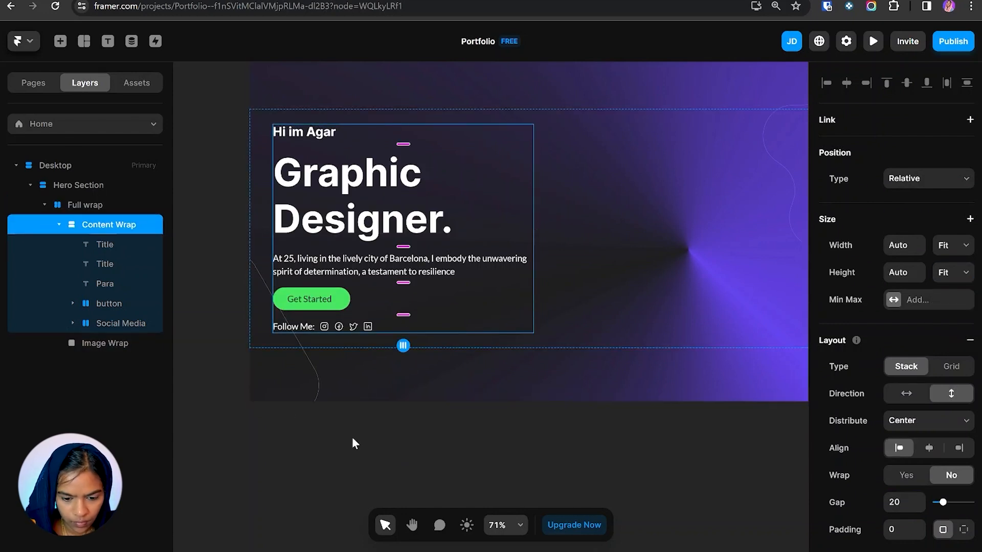
# - Set the width of Content Wrap to Relative at 40%
pyautogui.click(351, 438)
pyautogui.scroll(-3, 446, 278)
pyautogui.click(102, 225)
pyautogui.click(953, 245)
pyautogui.click(951, 271)
pyautogui.click(903, 245)
pyautogui.write('40')
pyautogui.press('Return')
# - Set the Full wrap stack's distribution to Start
pyautogui.click(85, 206)
pyautogui.click(944, 423)
pyautogui.click(929, 437)
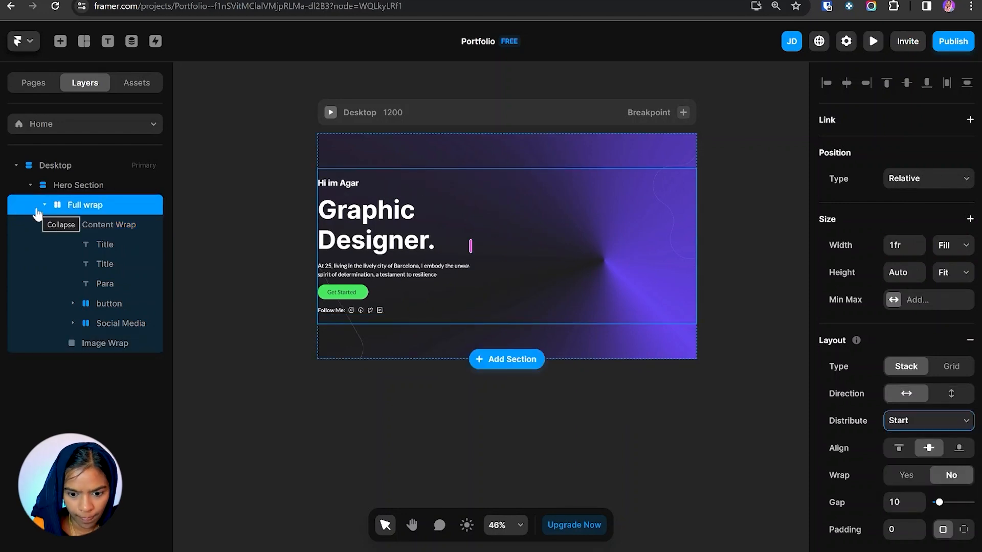
pyautogui.click(900, 420)
pyautogui.click(901, 446)
pyautogui.click(913, 421)
pyautogui.click(915, 436)
# - Collapse the Content Wrap and Full wrap layers under Hero Section
pyautogui.click(87, 187)
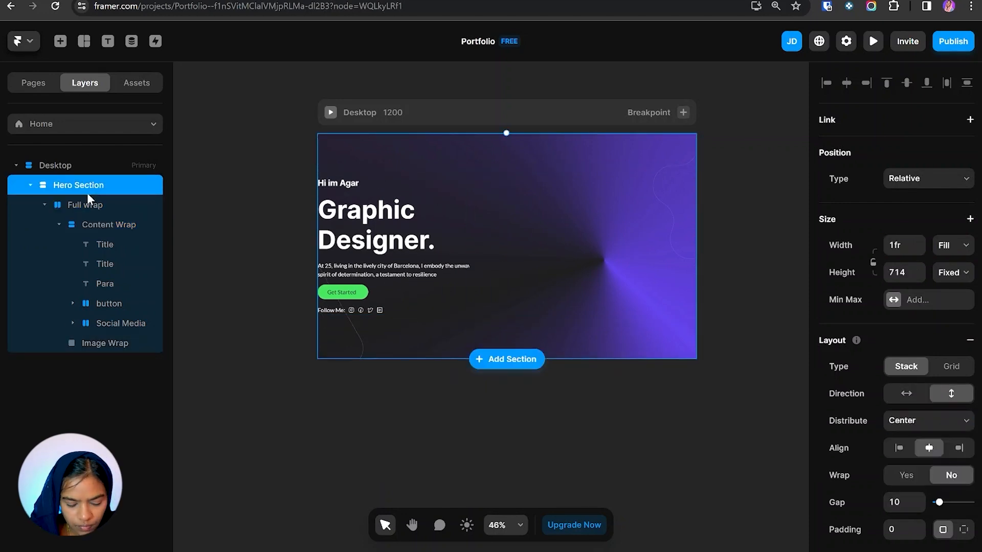
pyautogui.click(48, 206)
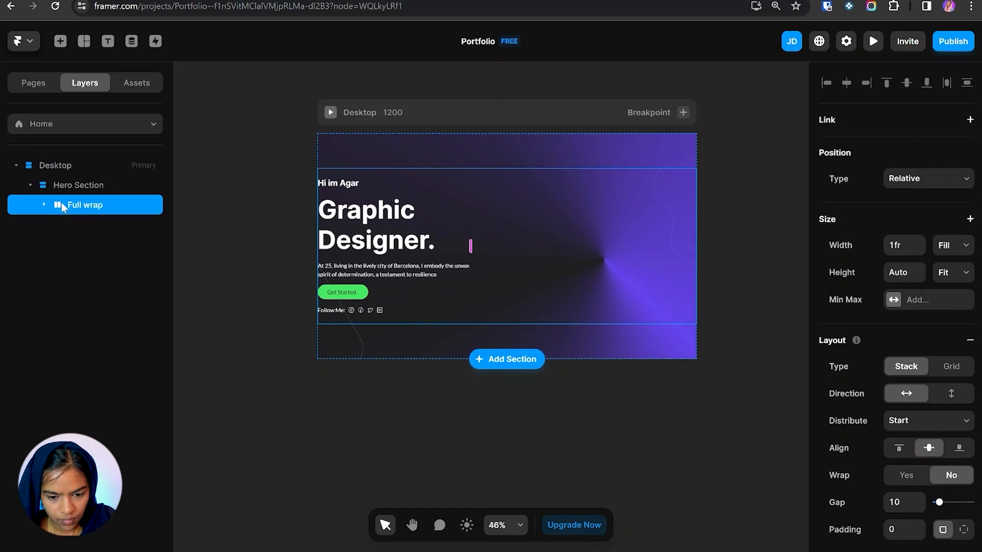
pyautogui.click(79, 227)
pyautogui.click(495, 236)
pyautogui.press('Escape')
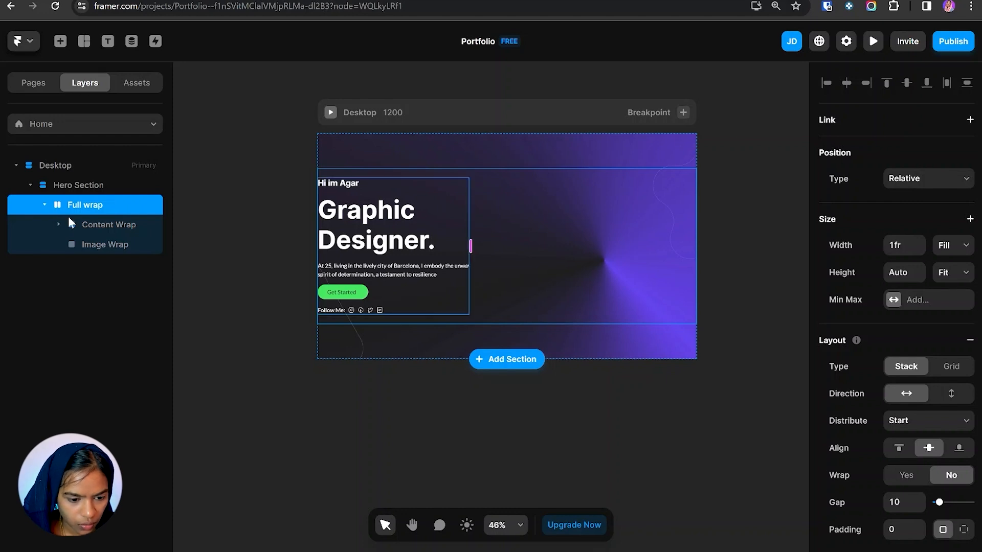
pyautogui.click(45, 205)
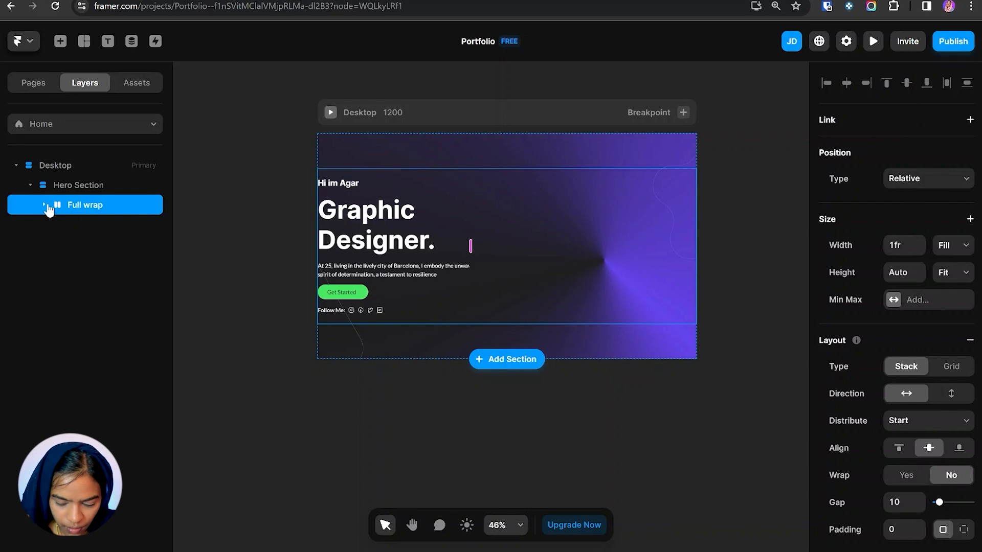
# - Wrap Full wrap in a new stack inside Hero Section and rename it container
pyautogui.hotkey('ctrl', 'Return')
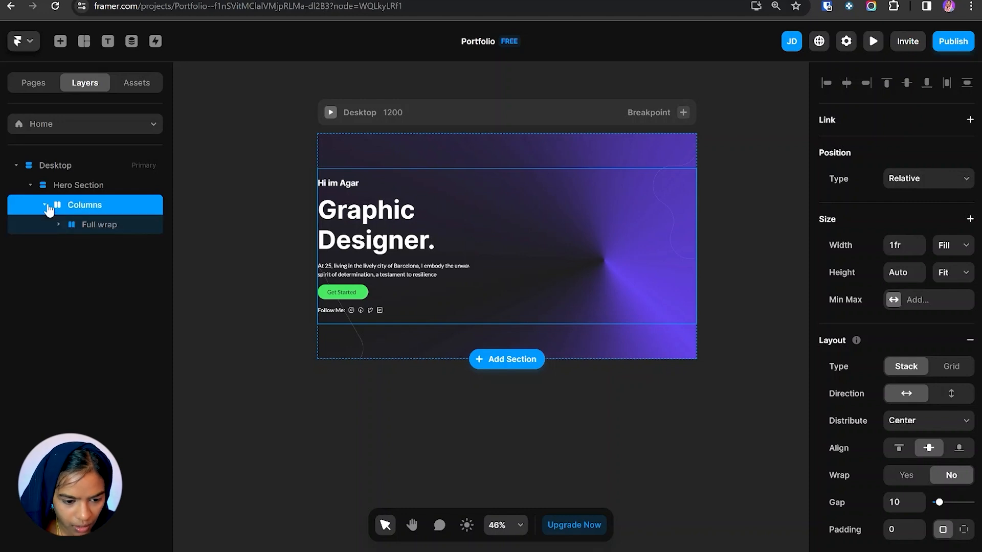
pyautogui.doubleClick(83, 206)
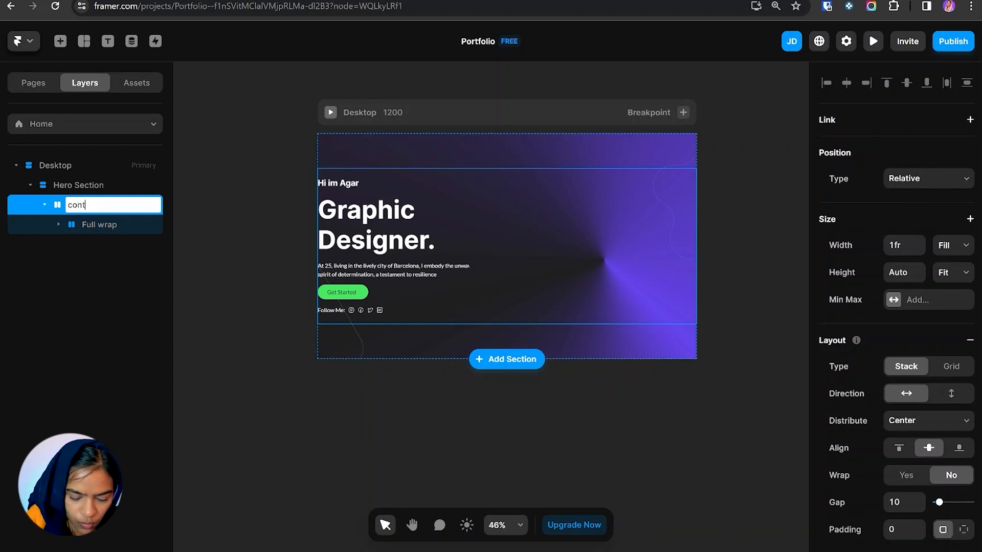
pyautogui.press('Return')
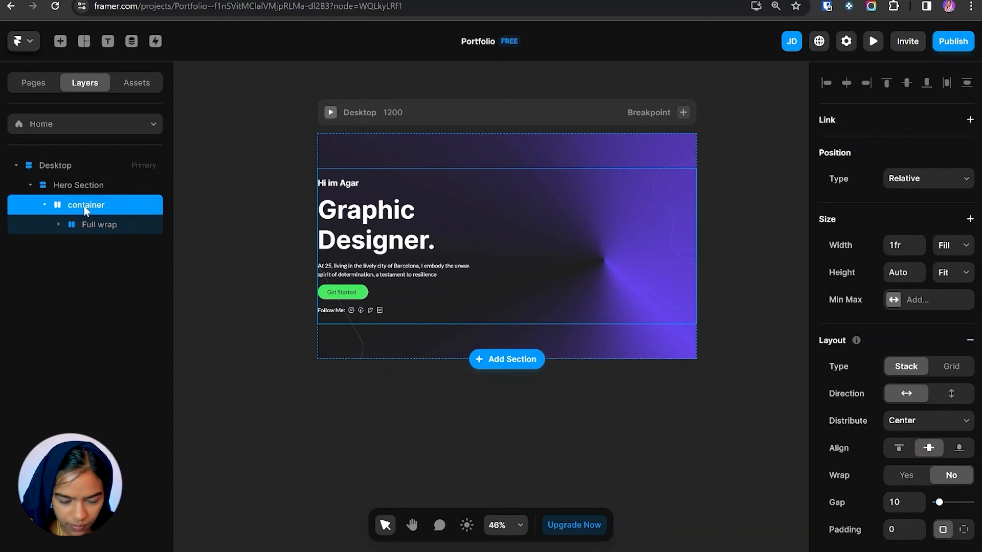
# - Add a fixed maximum width of 1200 to the container stack
pyautogui.click(898, 304)
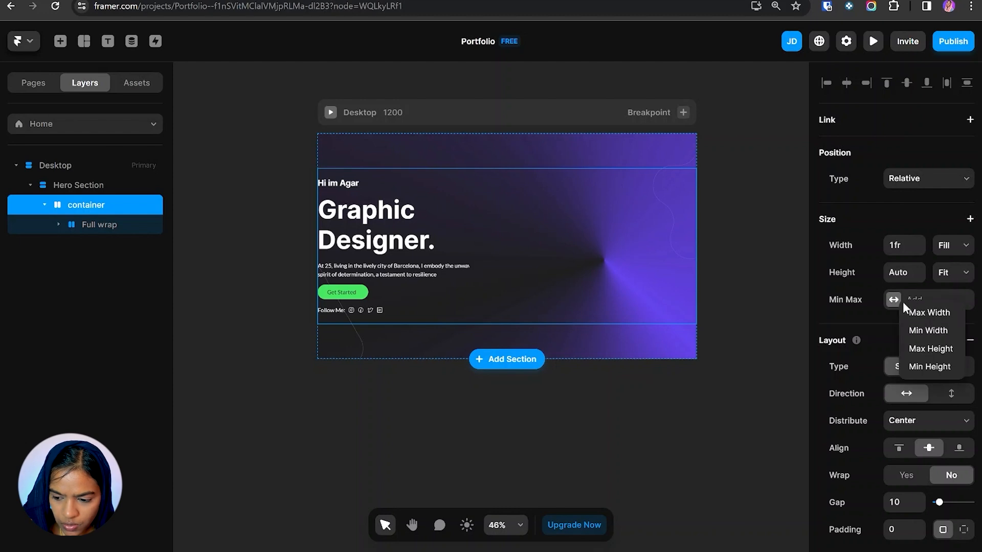
pyautogui.click(915, 311)
pyautogui.click(950, 305)
pyautogui.click(950, 314)
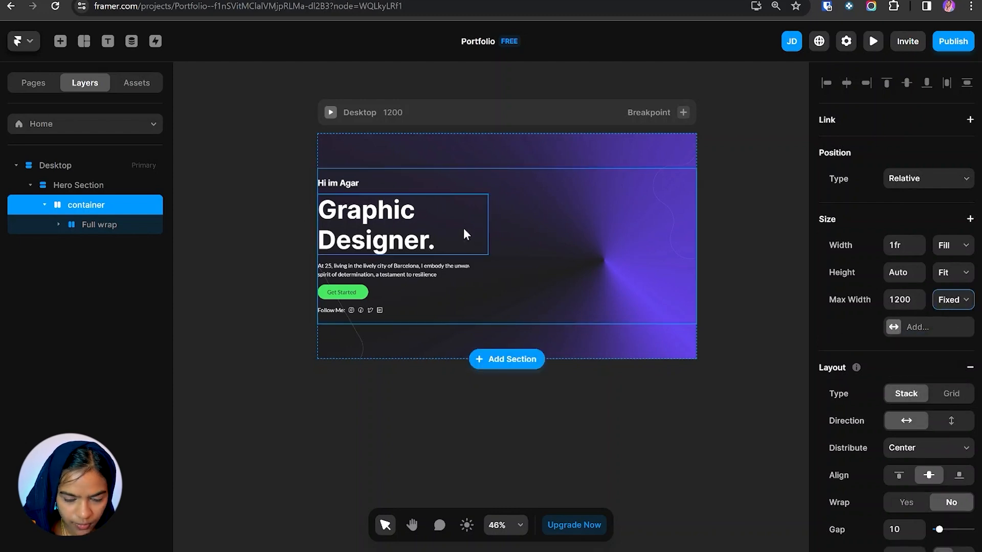
# - Set the Desktop breakpoint's width to 1280 and select the container stack
pyautogui.click(379, 118)
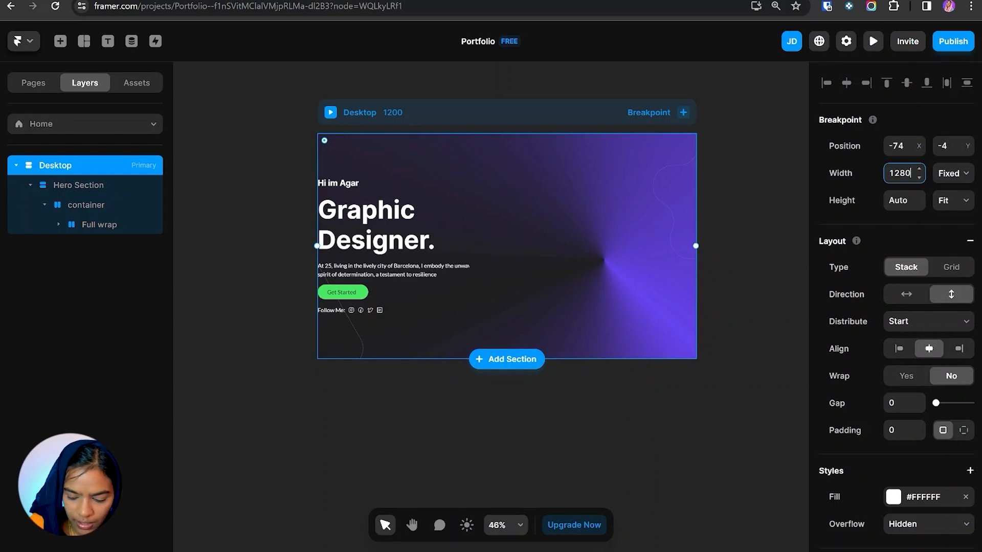
pyautogui.press('Return')
pyautogui.click(89, 207)
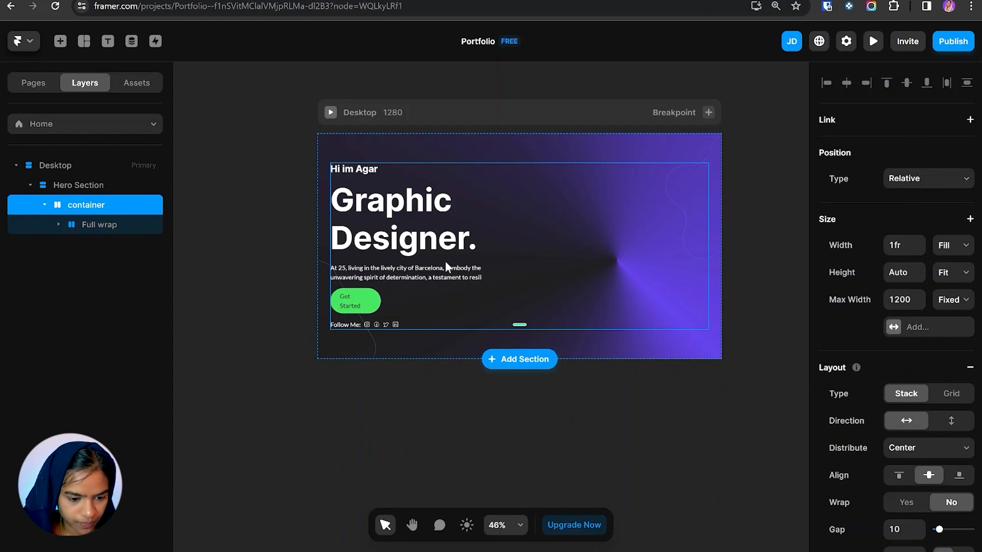
# - Expand the Full wrap, Content Wrap and button layers and select the button's Title text
pyautogui.click(84, 225)
pyautogui.click(59, 224)
pyautogui.click(73, 245)
pyautogui.click(123, 323)
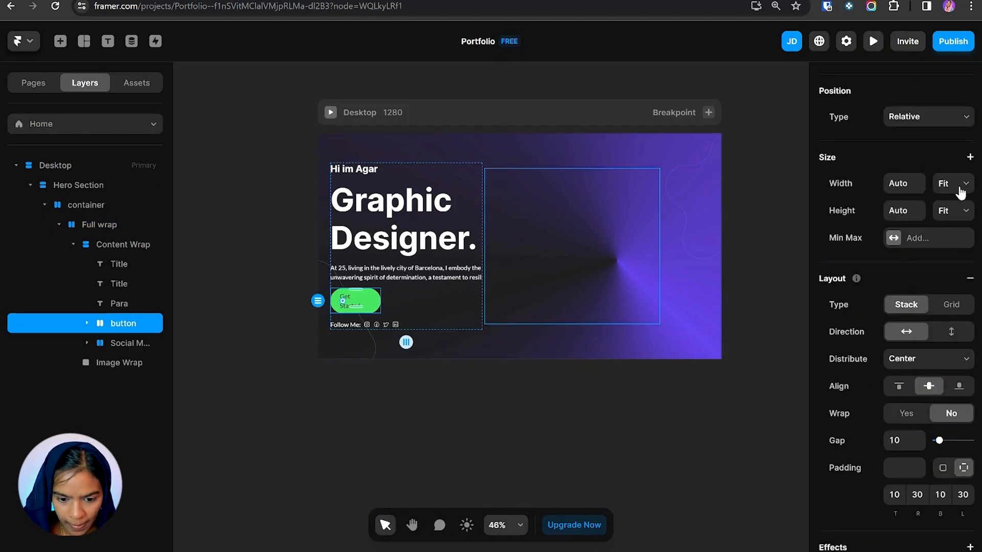
pyautogui.click(87, 323)
pyautogui.click(133, 343)
pyautogui.click(952, 183)
pyautogui.click(55, 165)
pyautogui.click(86, 205)
pyautogui.hotkey('ctrl', 'z')
pyautogui.hotkey('ctrl', 'z')
pyautogui.hotkey('ctrl', 'z')
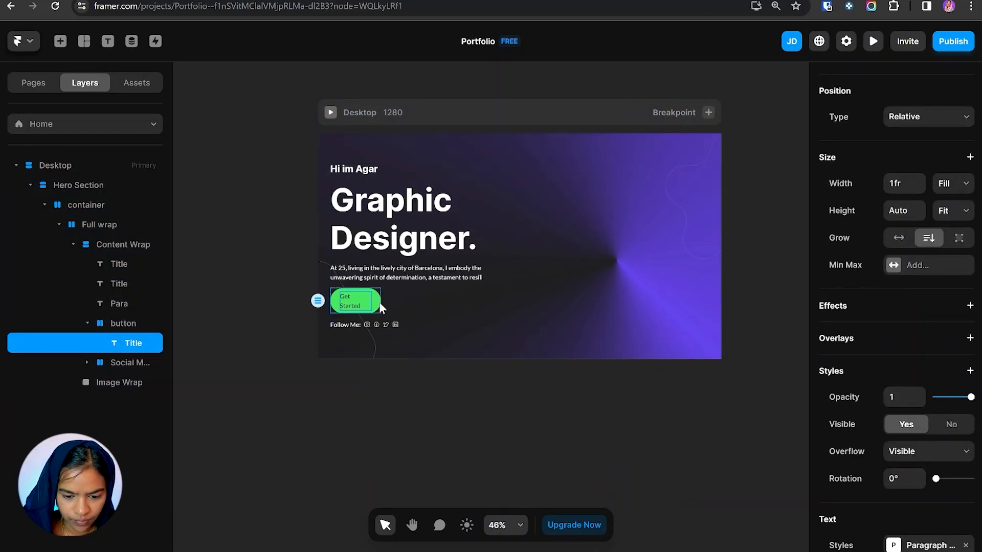
# - Set the width of the green button's Title text to Fit Content
pyautogui.click(373, 303)
pyautogui.moveTo(378, 302); pyautogui.dragTo(383, 301)
pyautogui.click(953, 183)
pyautogui.click(958, 229)
pyautogui.click(133, 343)
pyautogui.click(953, 183)
pyautogui.click(954, 219)
pyautogui.hotkey('ctrl', 'z')
pyautogui.click(953, 183)
pyautogui.click(957, 229)
# - Set Full wrap's distribution to Space Between and adjust the text sizing so the paragraph wraps fully inside Content Wrap
pyautogui.click(124, 323)
pyautogui.click(364, 339)
pyautogui.click(119, 383)
pyautogui.click(99, 225)
pyautogui.click(123, 244)
pyautogui.click(99, 224)
pyautogui.click(123, 244)
pyautogui.click(119, 283)
pyautogui.click(953, 245)
pyautogui.click(119, 303)
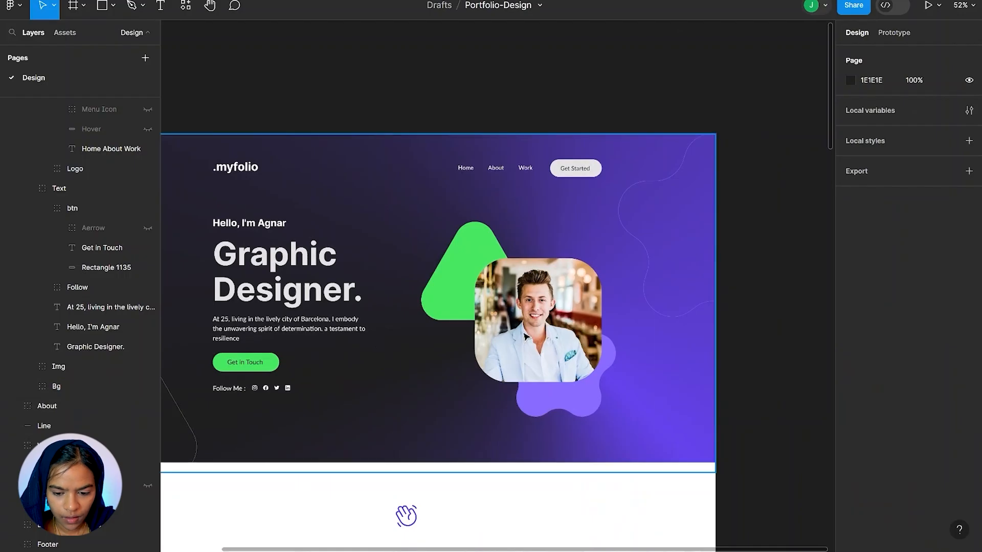
# - Draw a frame about 308 by 328 inside Image Wrap and rename it image
pyautogui.scroll(3, 525, 336)
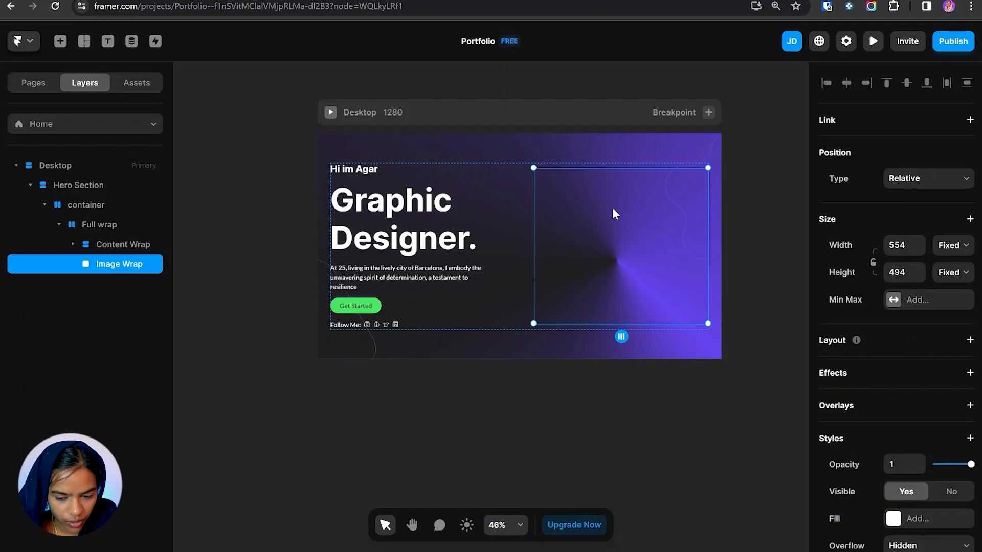
pyautogui.press('f')
pyautogui.moveTo(585, 192); pyautogui.dragTo(685, 296)
pyautogui.doubleClick(119, 283)
pyautogui.write('Image')
pyautogui.press('Return')
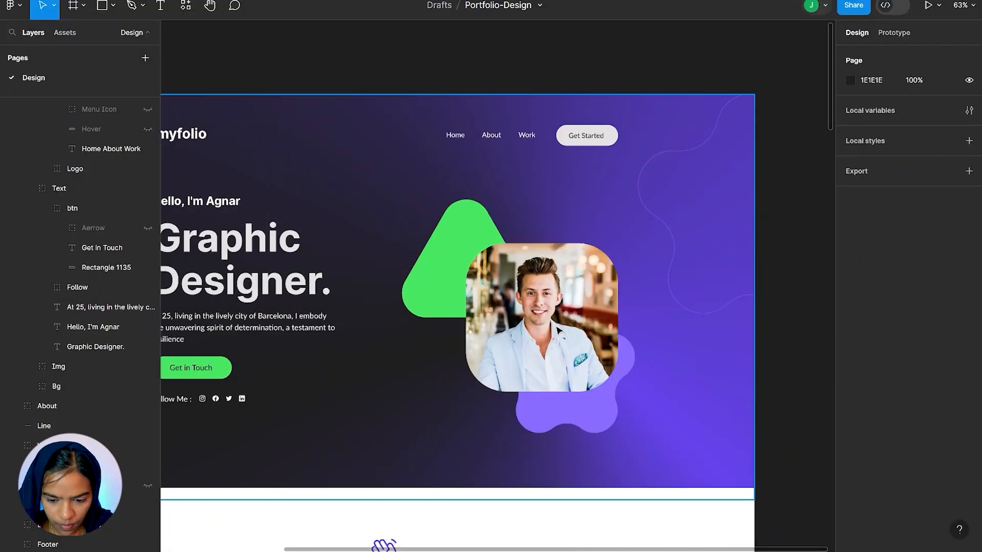
# - Check the portrait's size in the Figma design and set the image frame in Framer to 400 by 400
pyautogui.click(558, 330)
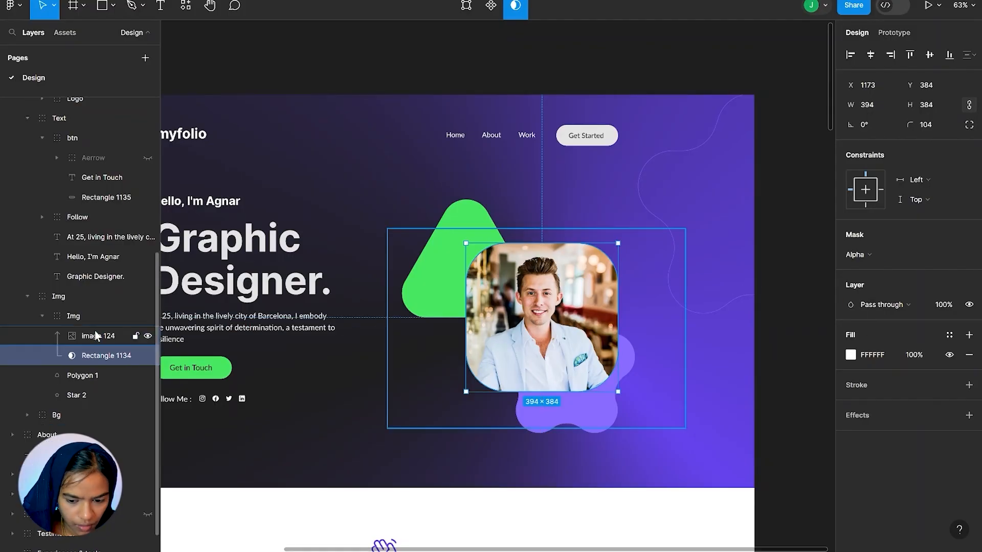
pyautogui.click(546, 343)
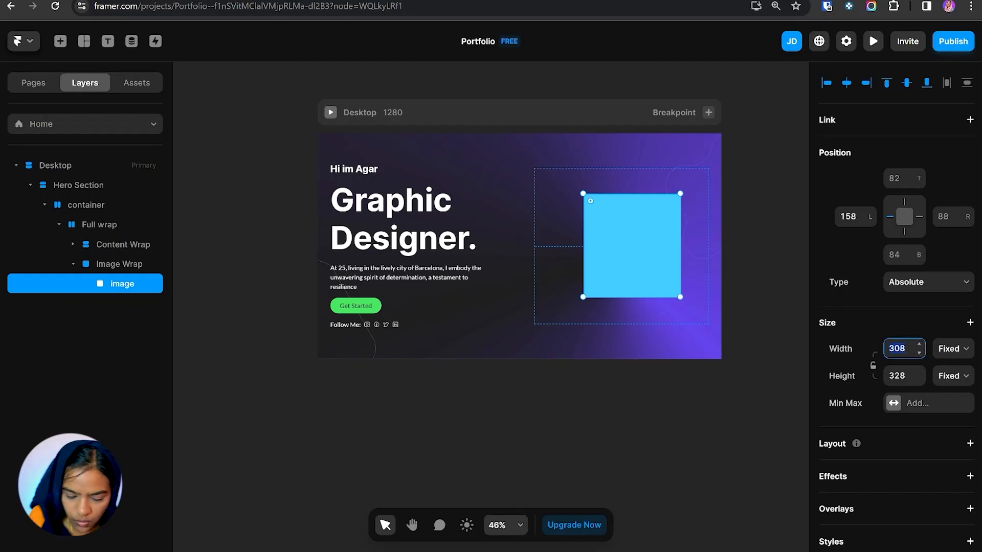
pyautogui.write('400')
pyautogui.press('Tab')
pyautogui.write('400')
pyautogui.press('Return')
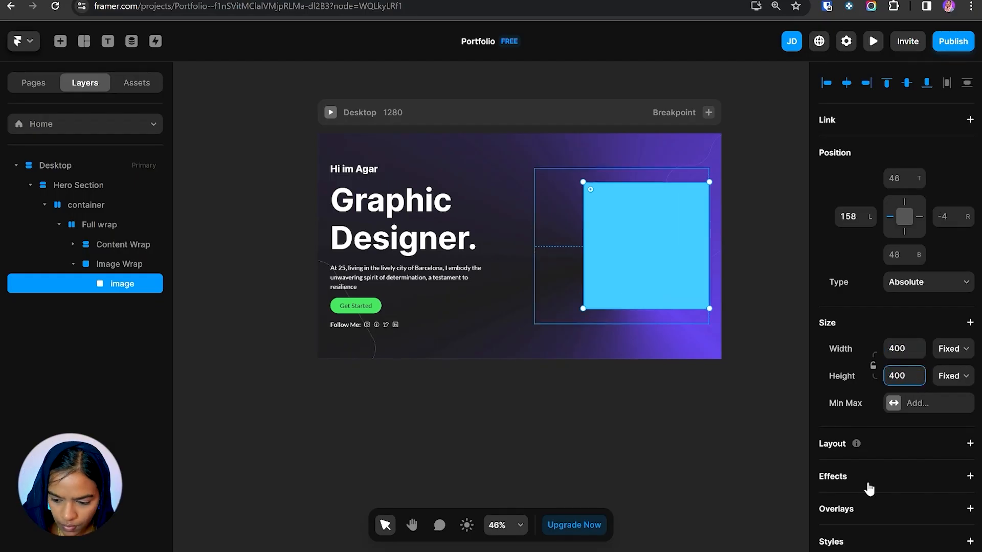
# - Set the image frame's corner radius to 100 and move it to the centre of Image Wrap
pyautogui.scroll(-4, 869, 486)
pyautogui.click(902, 491)
pyautogui.write('100')
pyautogui.moveTo(641, 235); pyautogui.dragTo(619, 235)
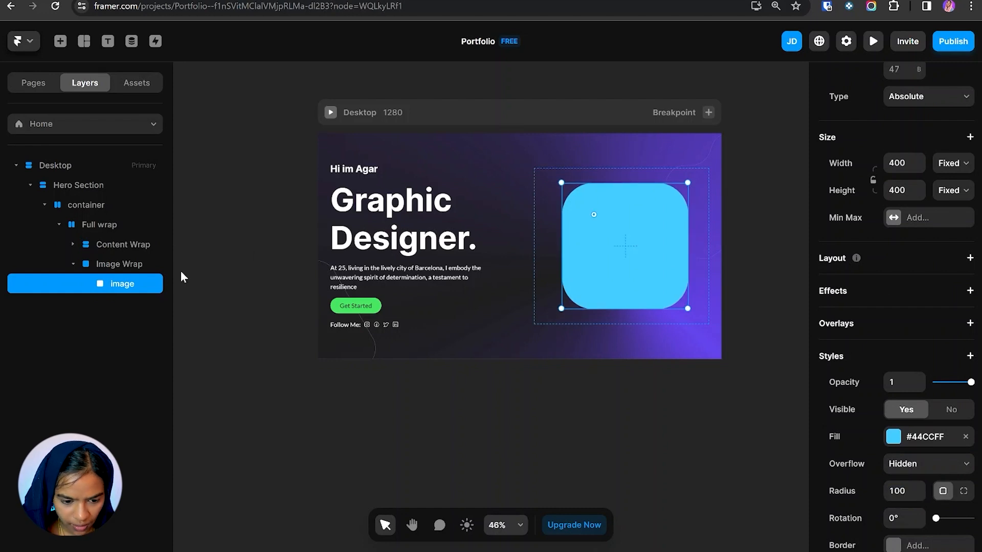
# - Add a stack layout to Image Wrap and set its width to Fill and its height to Fit Content
pyautogui.click(128, 264)
pyautogui.click(970, 340)
pyautogui.click(111, 284)
pyautogui.click(119, 264)
pyautogui.click(953, 245)
pyautogui.click(957, 290)
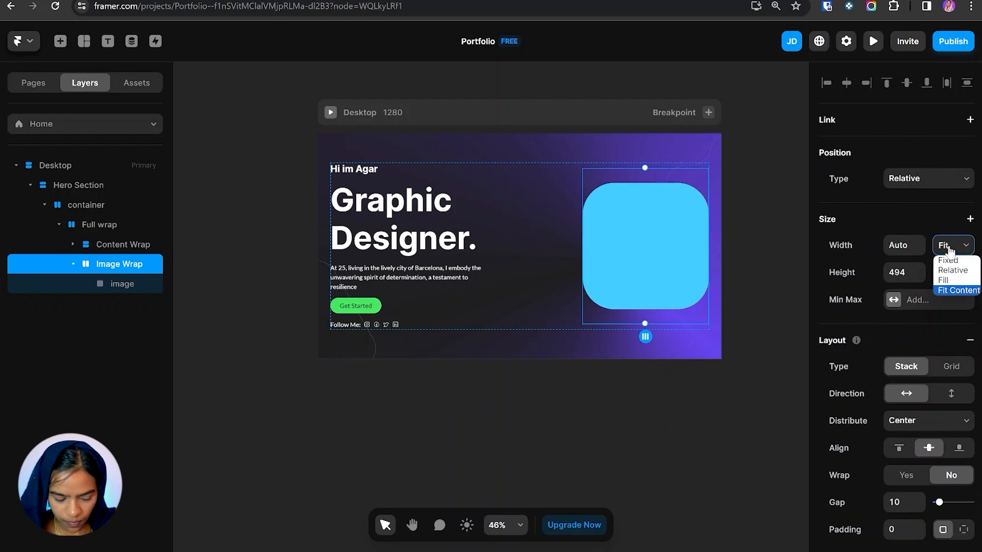
pyautogui.click(953, 245)
pyautogui.click(943, 280)
pyautogui.click(953, 272)
pyautogui.click(957, 317)
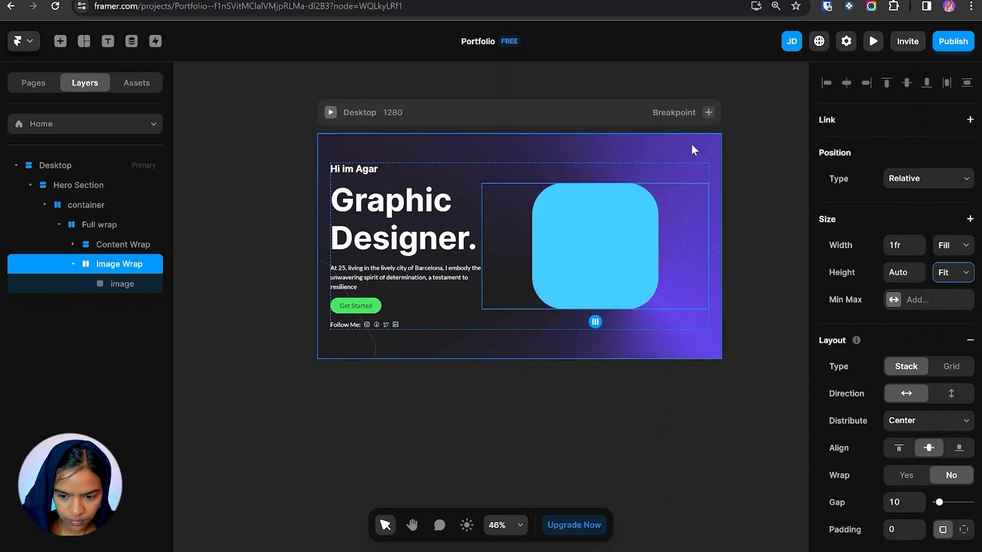
# - Replace the image frame's solid fill with the portrait picture from the Figma design
pyautogui.click(576, 278)
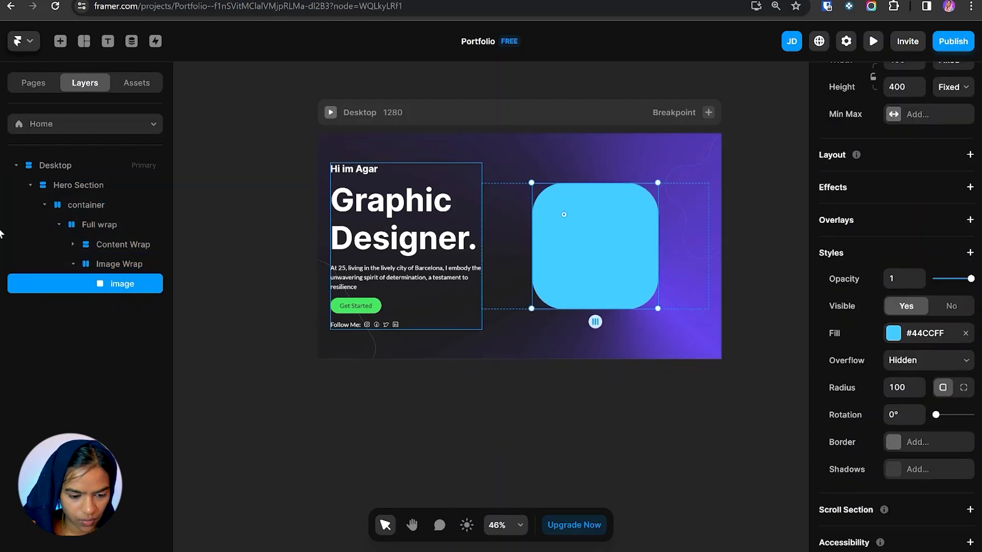
pyautogui.click(912, 334)
pyautogui.click(772, 155)
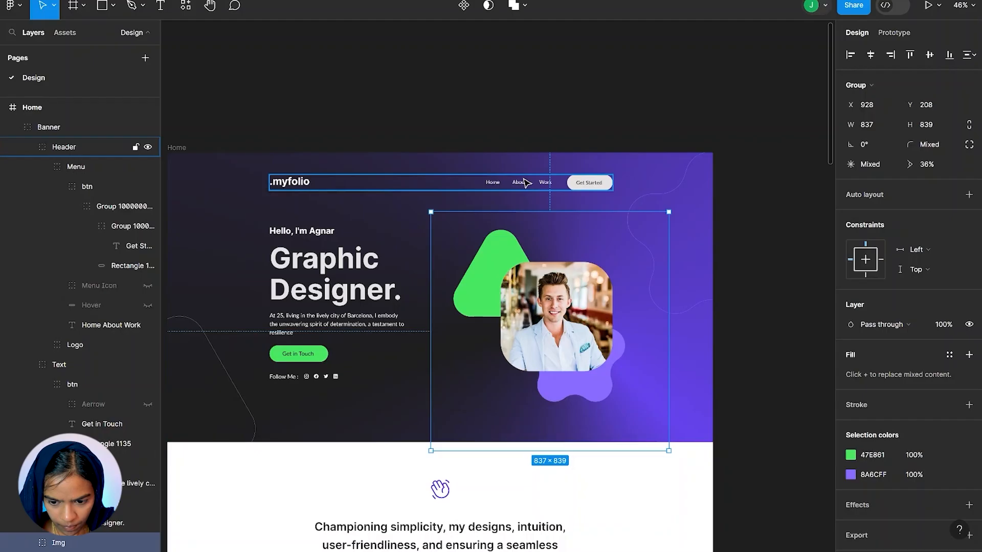
pyautogui.click(527, 183)
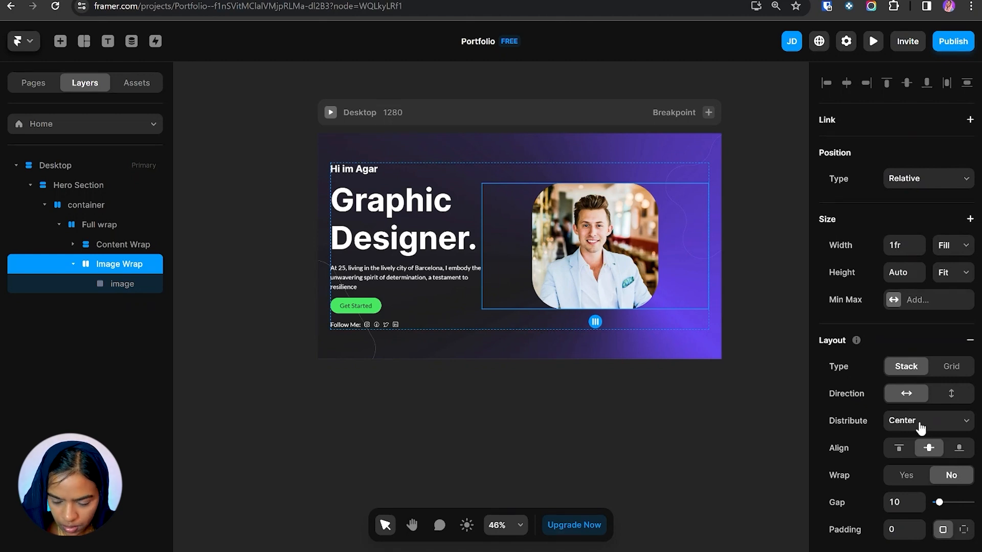
# - Set the Image Wrap stack's distribution to End
pyautogui.click(908, 427)
pyautogui.click(909, 456)
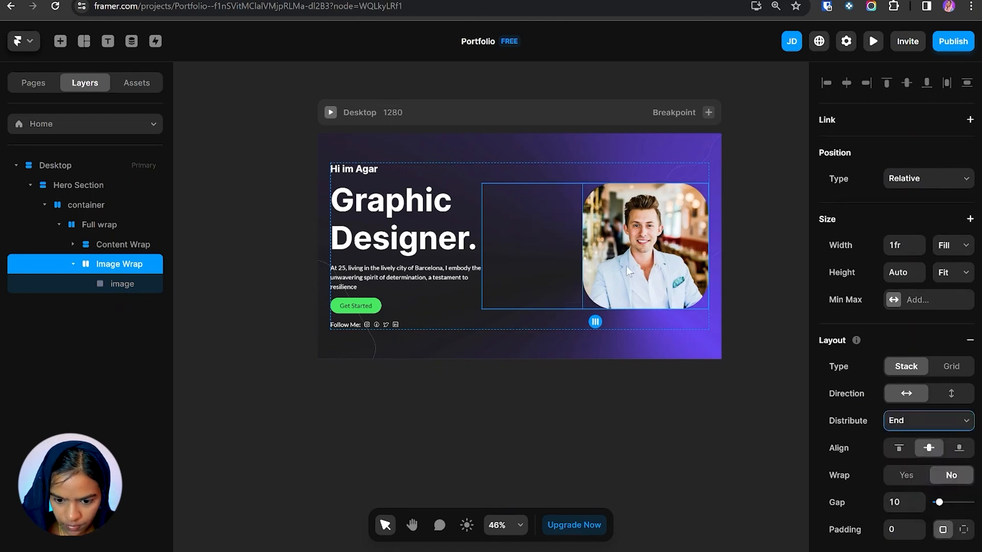
pyautogui.click(575, 316)
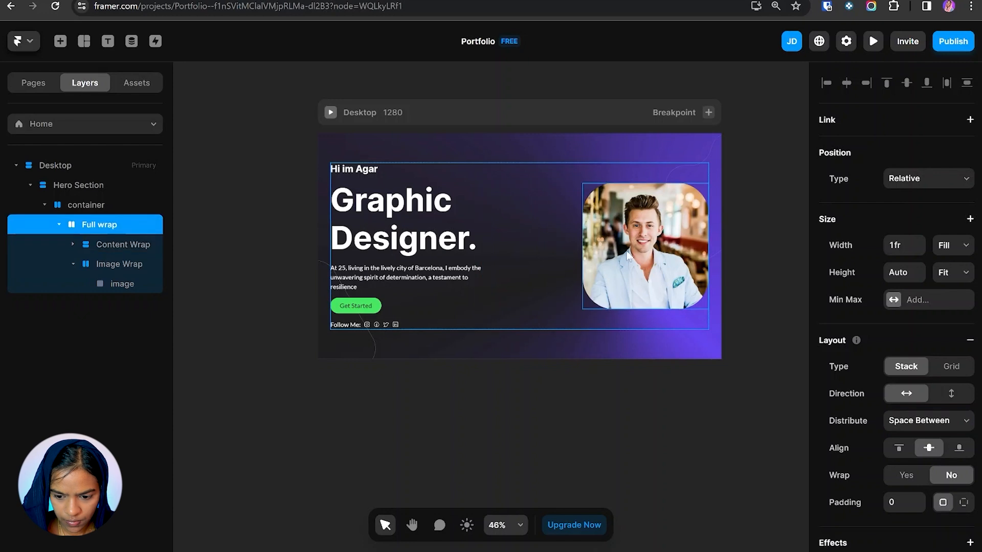
pyautogui.click(627, 253)
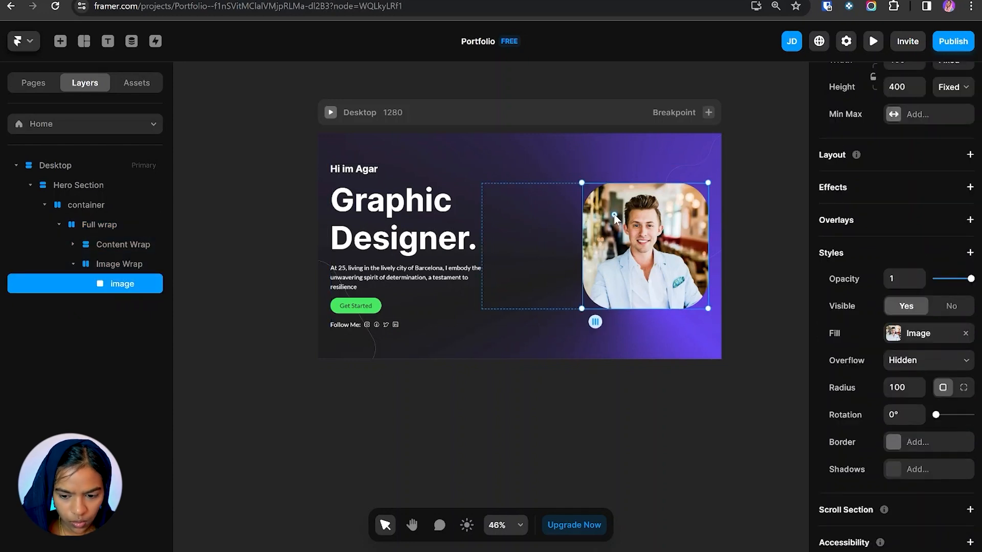
# - Draw a second frame about 308 by 280 in Image Wrap and set its position type to Absolute
pyautogui.click(122, 265)
pyautogui.click(121, 283)
pyautogui.press('f')
pyautogui.moveTo(526, 175); pyautogui.dragTo(623, 264)
pyautogui.click(928, 178)
pyautogui.click(916, 203)
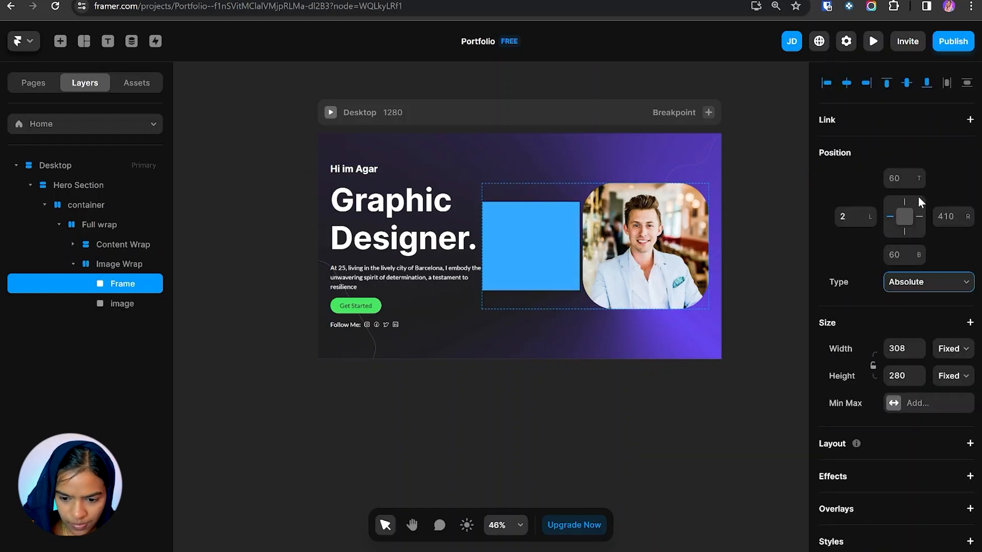
# - Rename the new frame polygon and move it over the portrait's upper-left part, extending about 110 above Image Wrap
pyautogui.moveTo(546, 249); pyautogui.dragTo(598, 203)
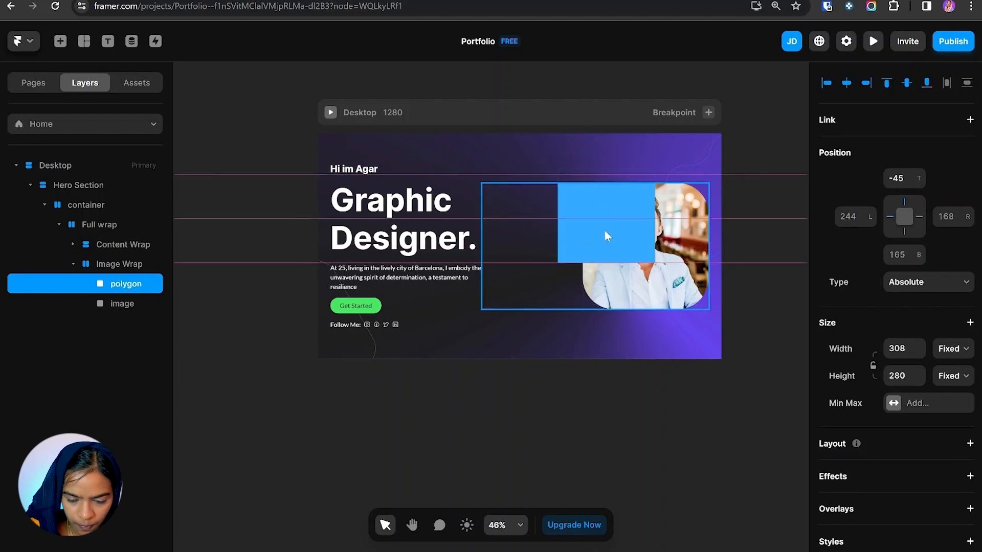
pyautogui.moveTo(604, 229); pyautogui.dragTo(607, 209)
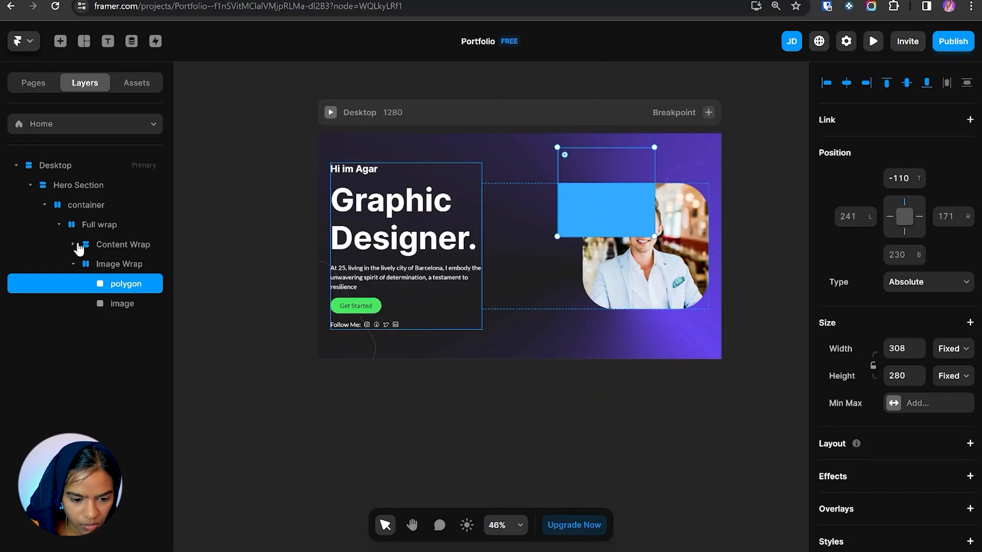
# - Set the overflow of Image Wrap to Visible
pyautogui.click(111, 263)
pyautogui.scroll(-4, 900, 425)
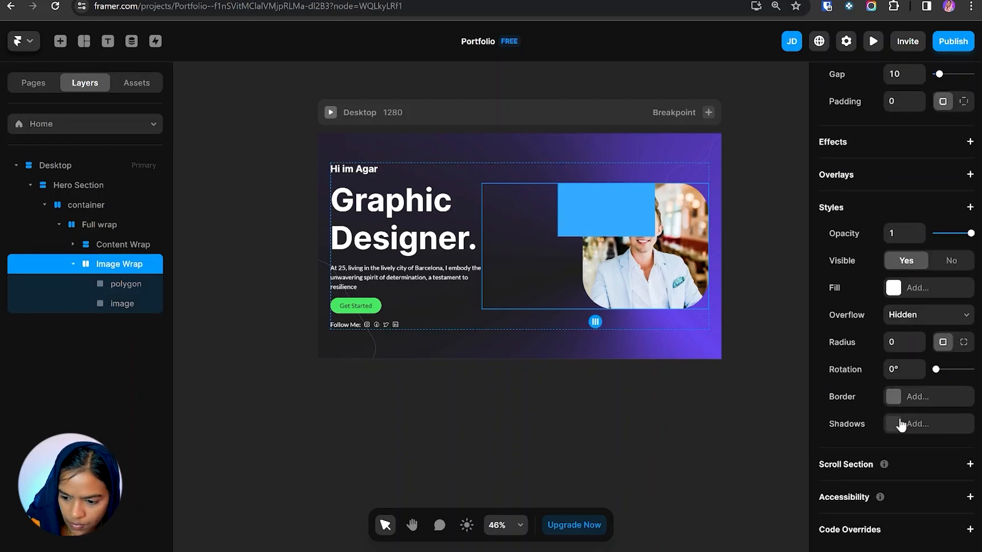
pyautogui.click(922, 322)
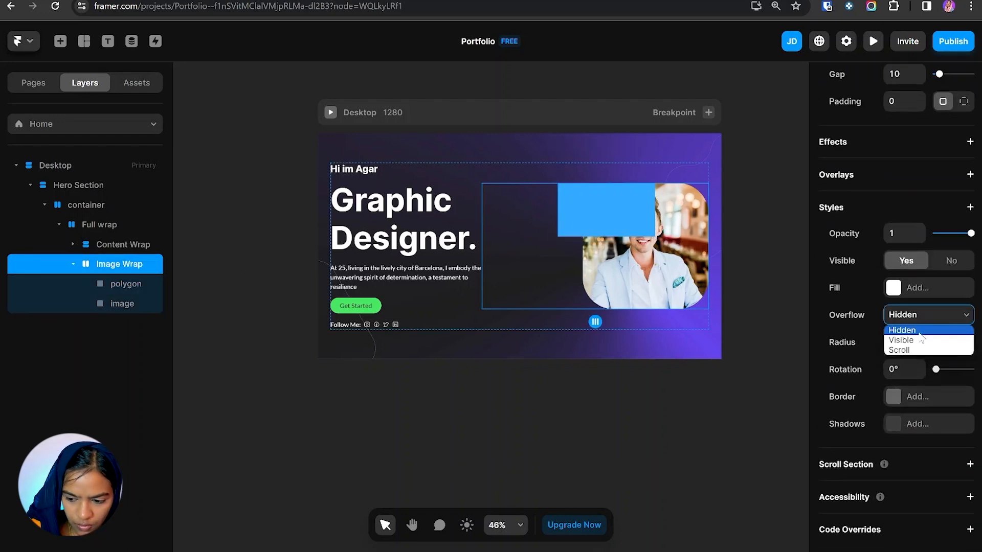
pyautogui.click(920, 336)
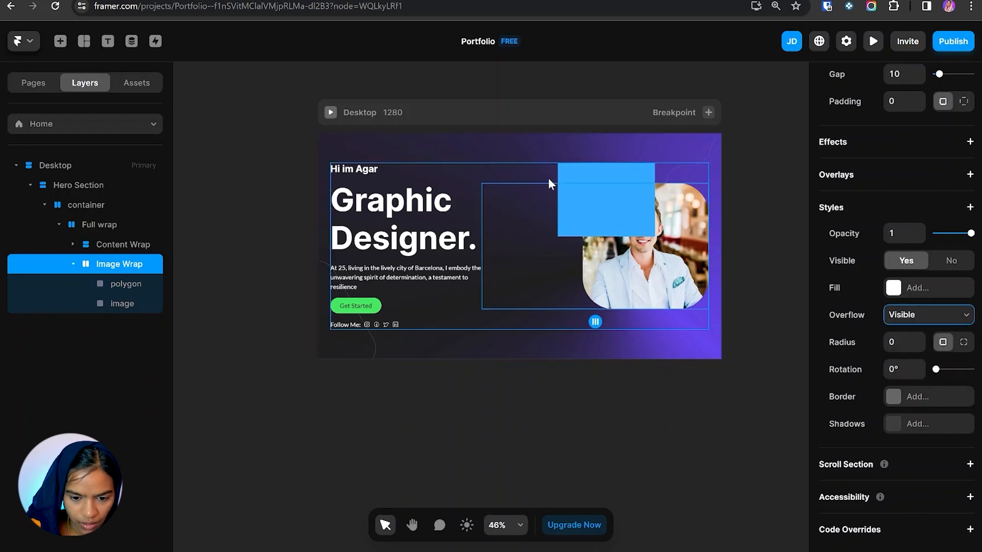
# - Nudge the polygon frame slightly up and left, to about -114 from the top of Image Wrap
pyautogui.click(526, 170)
pyautogui.click(604, 184)
pyautogui.moveTo(601, 179); pyautogui.dragTo(600, 179)
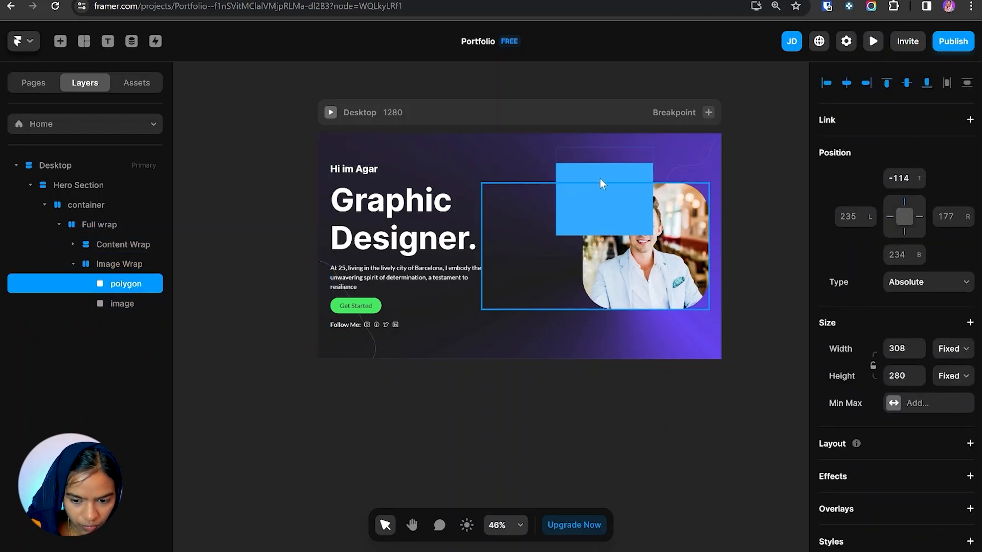
# - Set the overflow of Full wrap to Visible
pyautogui.click(77, 225)
pyautogui.scroll(-4, 934, 437)
pyautogui.click(920, 534)
pyautogui.click(902, 504)
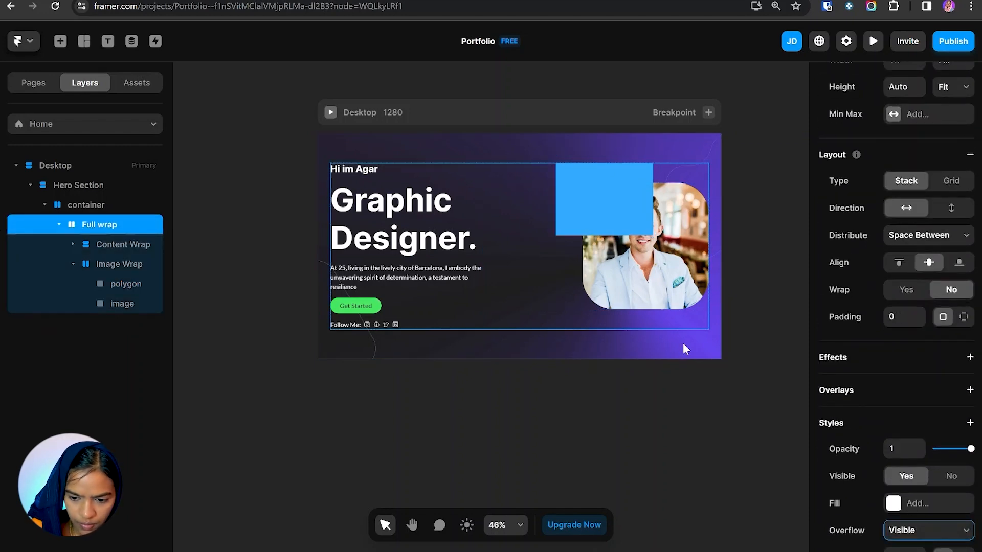
# - Set the overflow of the container stack to Visible
pyautogui.click(74, 212)
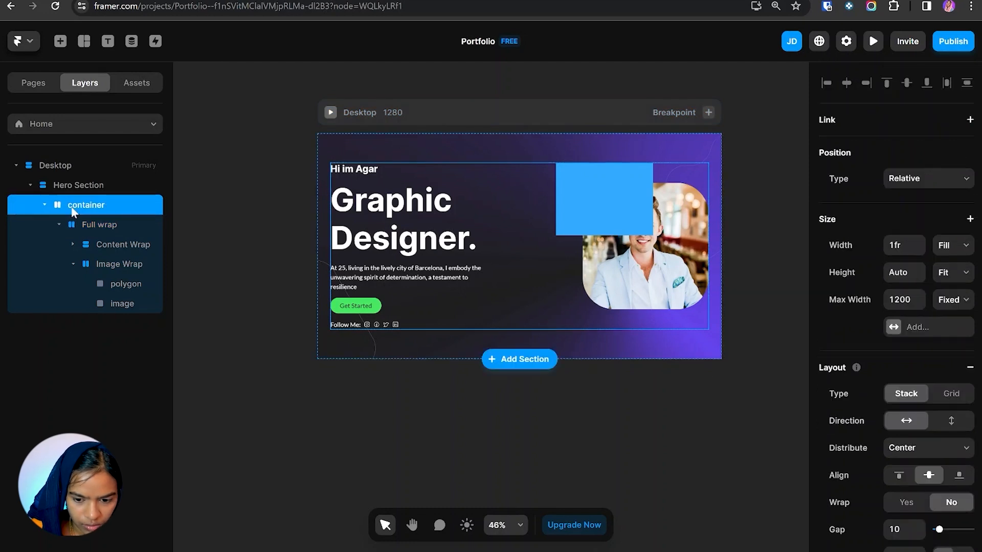
pyautogui.scroll(-5, 892, 505)
pyautogui.click(911, 524)
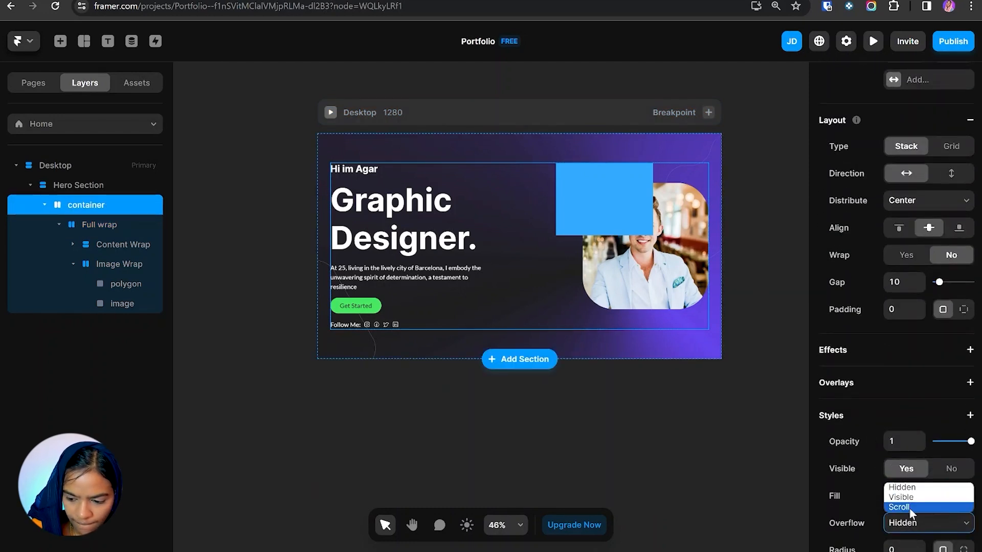
pyautogui.click(903, 497)
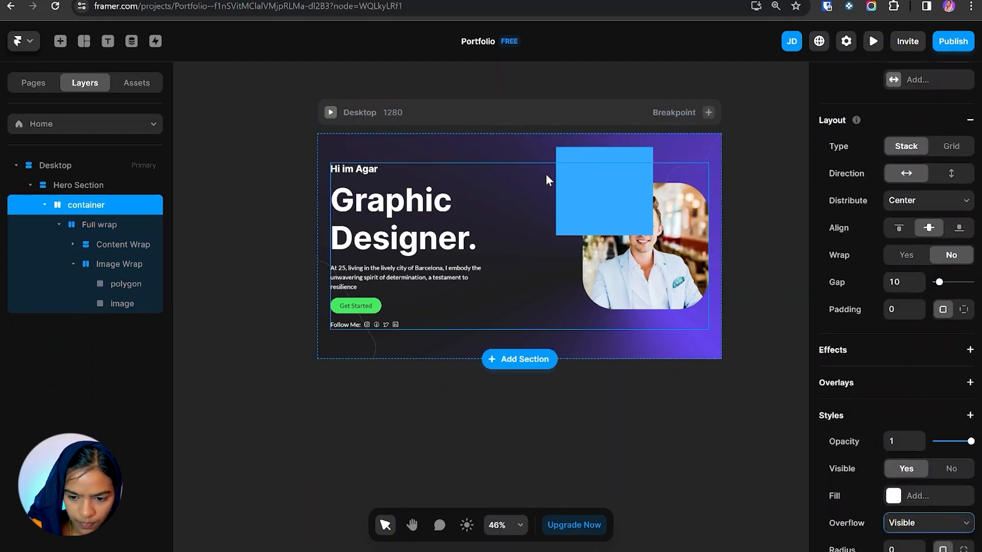
# - Add a Z Index style to the portrait image and set it to 1
pyautogui.click(729, 227)
pyautogui.click(587, 198)
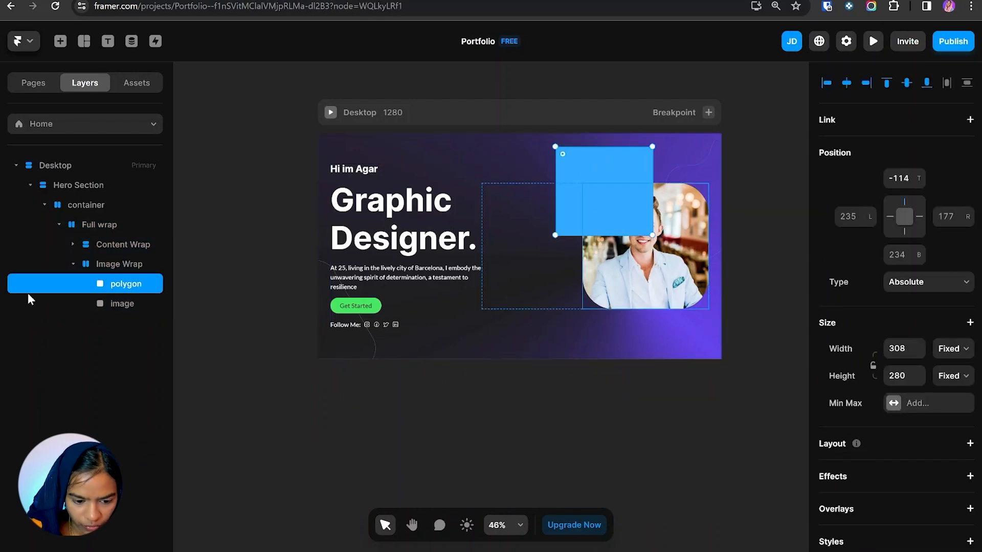
pyautogui.click(114, 305)
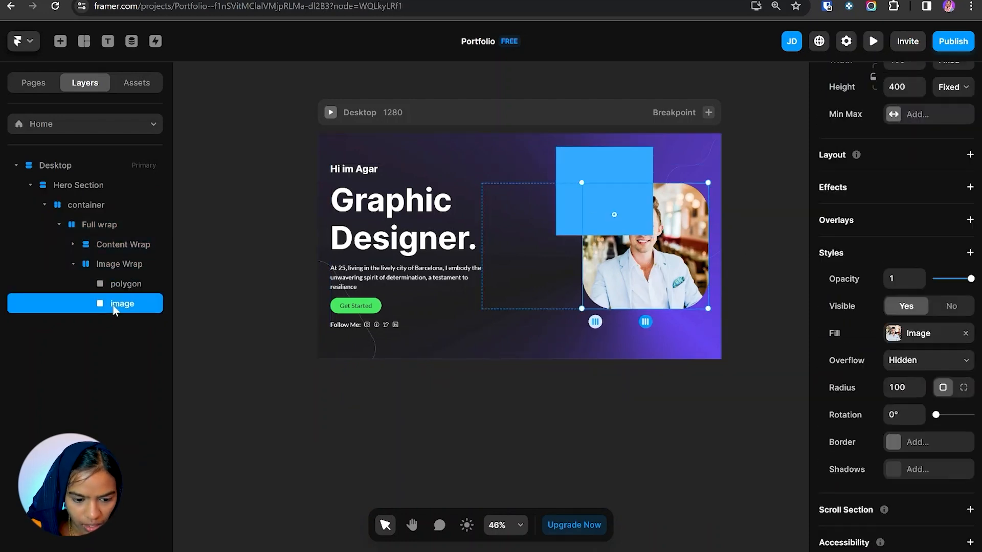
pyautogui.click(969, 254)
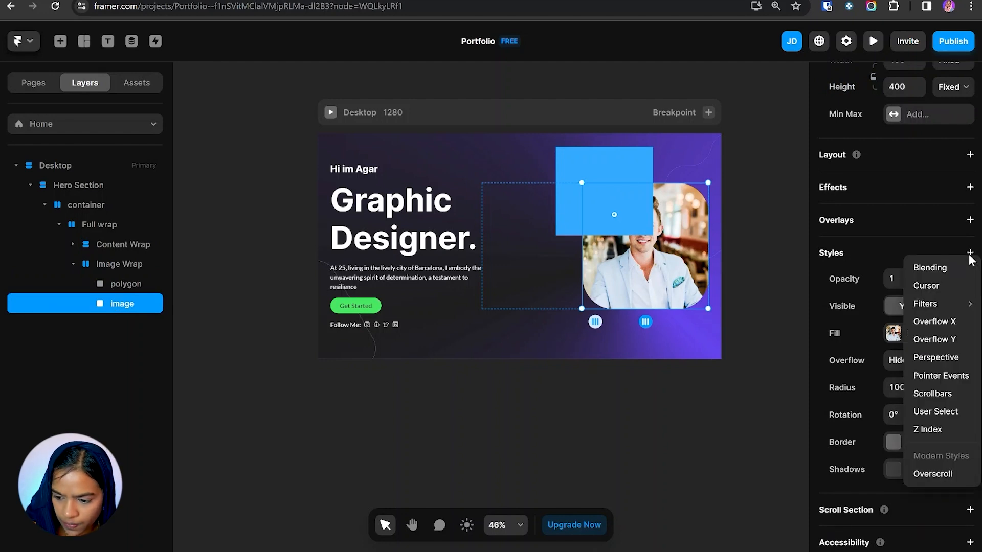
pyautogui.click(956, 437)
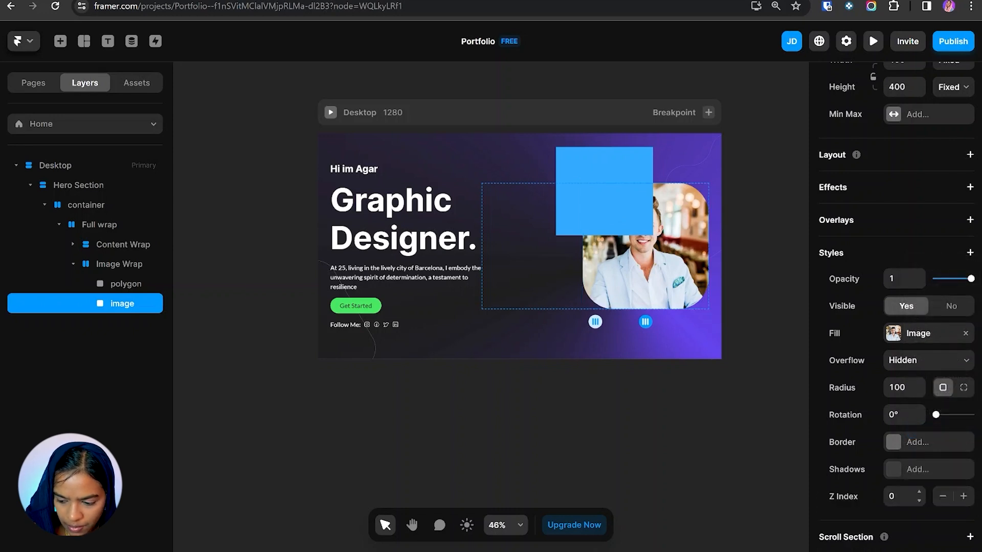
pyautogui.click(965, 496)
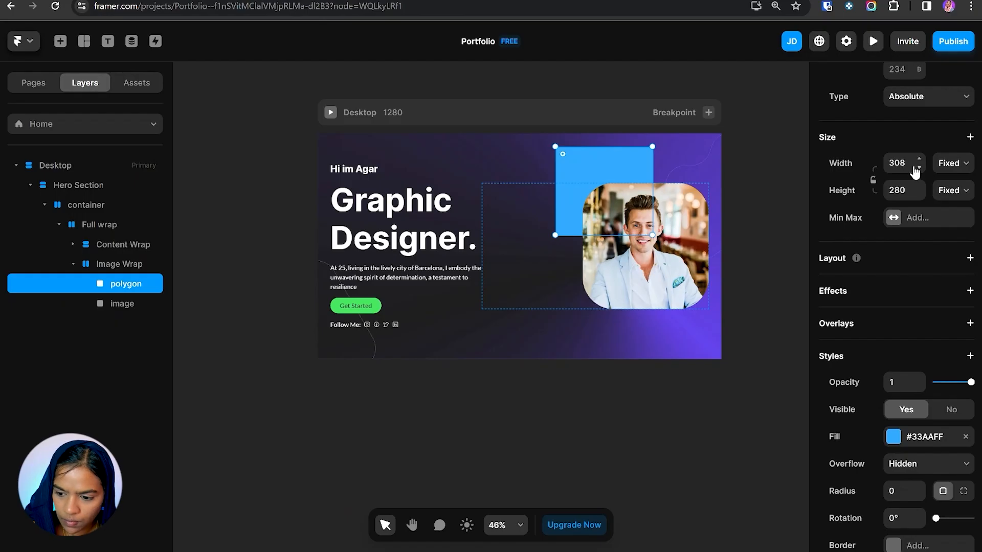
# - Set the polygon frame to 400 by 400 and scale it down proportionally to about 314 by 314
pyautogui.click(900, 164)
pyautogui.write('400')
pyautogui.press('Tab')
pyautogui.write('400')
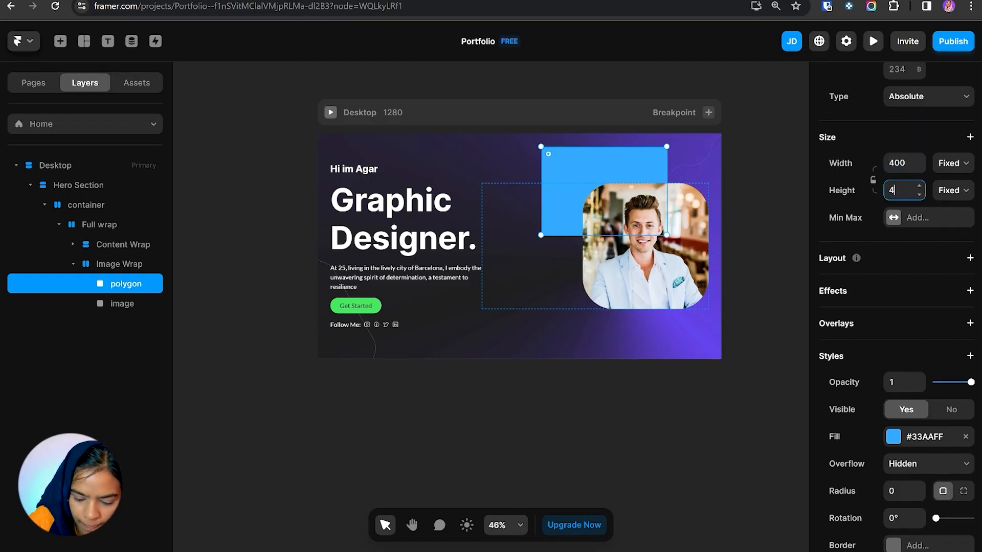
pyautogui.press('Return')
pyautogui.moveTo(663, 271); pyautogui.dragTo(640, 245)
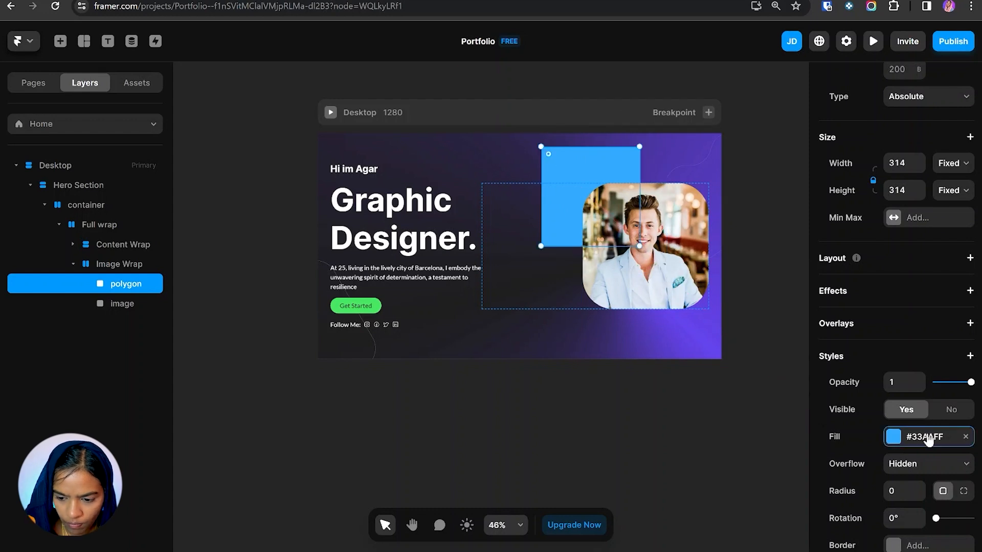
# - Replace the polygon frame's solid fill with the Polygon image from the Hero folder
pyautogui.click(923, 436)
pyautogui.click(771, 154)
pyautogui.click(709, 225)
pyautogui.click(72, 3)
pyautogui.doubleClick(132, 81)
pyautogui.doubleClick(133, 82)
pyautogui.click(135, 81)
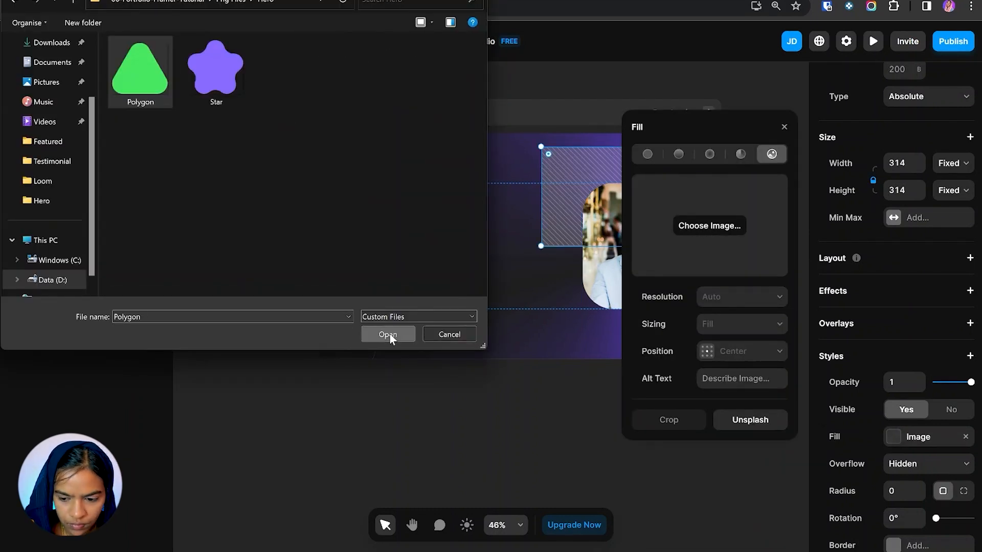
pyautogui.click(389, 335)
pyautogui.click(784, 127)
# - Set the polygon's image sizing to Fit and its size to 300 by 300
pyautogui.scroll(-3, 914, 506)
pyautogui.click(126, 303)
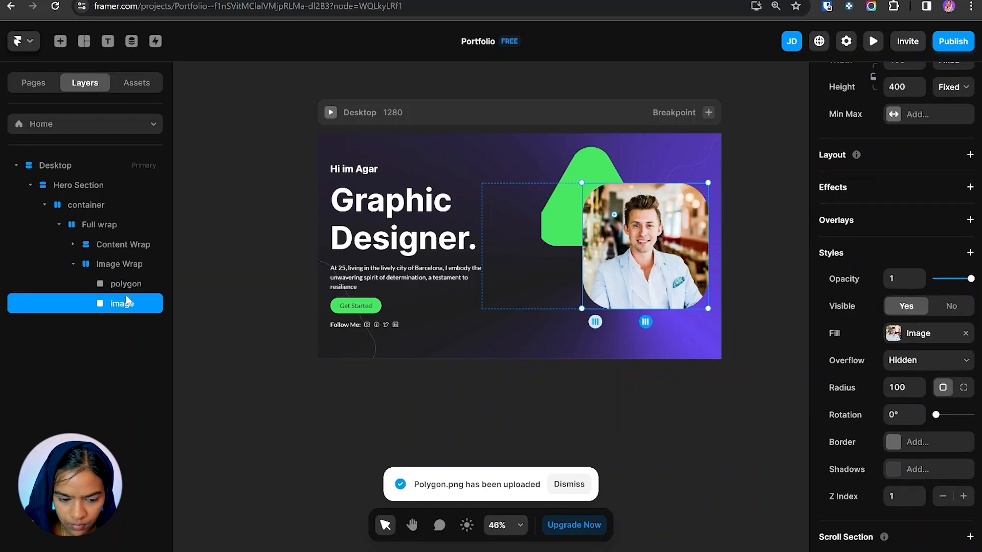
pyautogui.click(126, 284)
pyautogui.moveTo(542, 245); pyautogui.dragTo(552, 233)
pyautogui.click(915, 313)
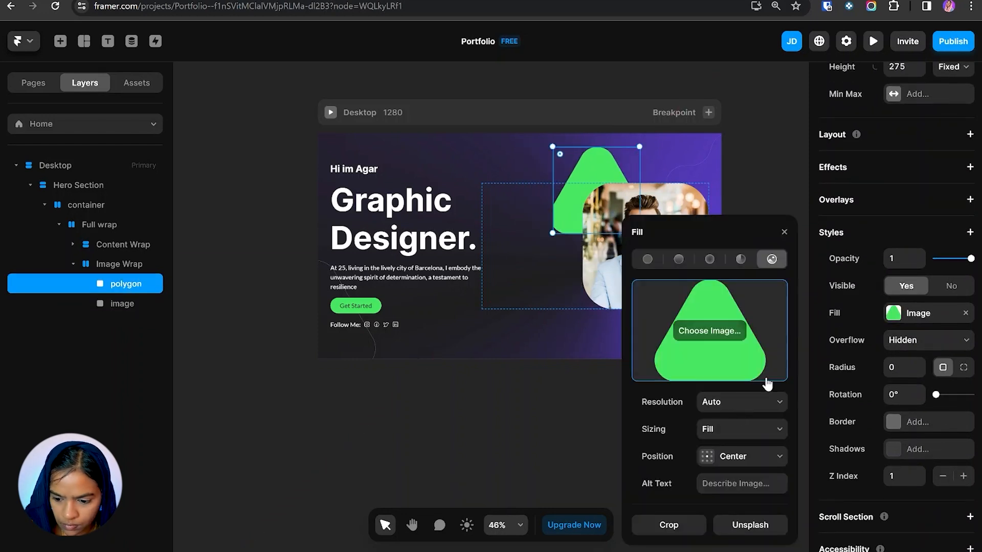
pyautogui.click(903, 249)
pyautogui.scroll(2, 904, 249)
pyautogui.scroll(2, 903, 249)
pyautogui.click(903, 286)
pyautogui.write('300')
pyautogui.press('Return')
pyautogui.click(552, 386)
# - Duplicate the polygon, name the copy star, and place it behind the portrait's lower right, about -63 from the bottom of Image Wrap
pyautogui.click(108, 289)
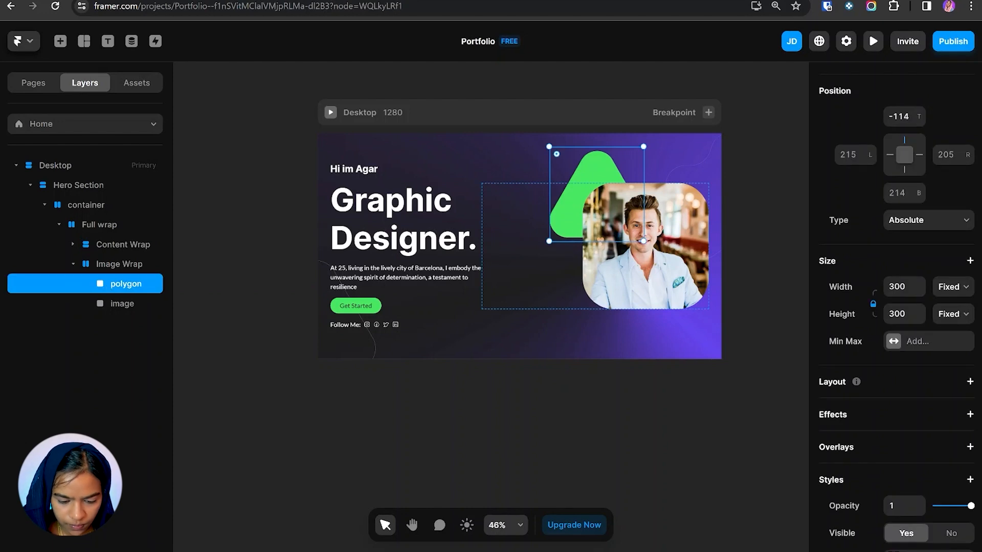
pyautogui.hotkey('alt', 'Tab')
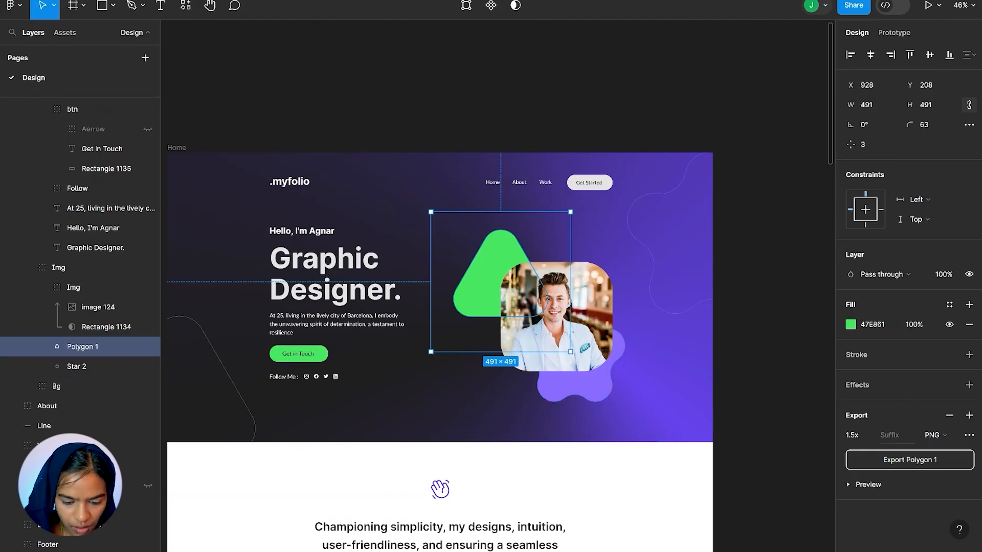
pyautogui.hotkey('alt', 'Tab')
pyautogui.click(123, 329)
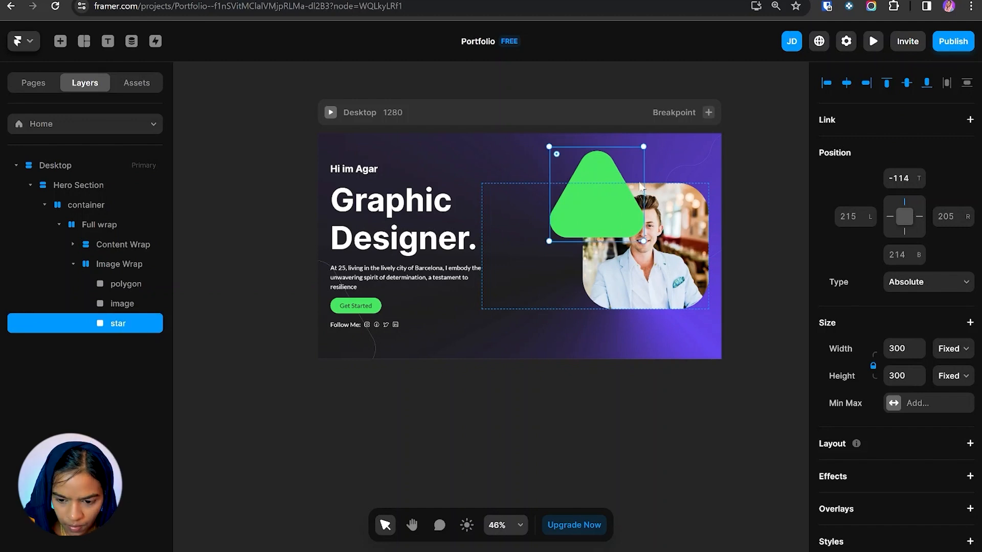
pyautogui.moveTo(596, 194); pyautogui.dragTo(665, 266)
# - Replace the star frame's image fill with the Star image from the Hero folder
pyautogui.scroll(-5, 895, 306)
pyautogui.scroll(2, 895, 358)
pyautogui.click(915, 436)
pyautogui.click(709, 331)
pyautogui.click(216, 71)
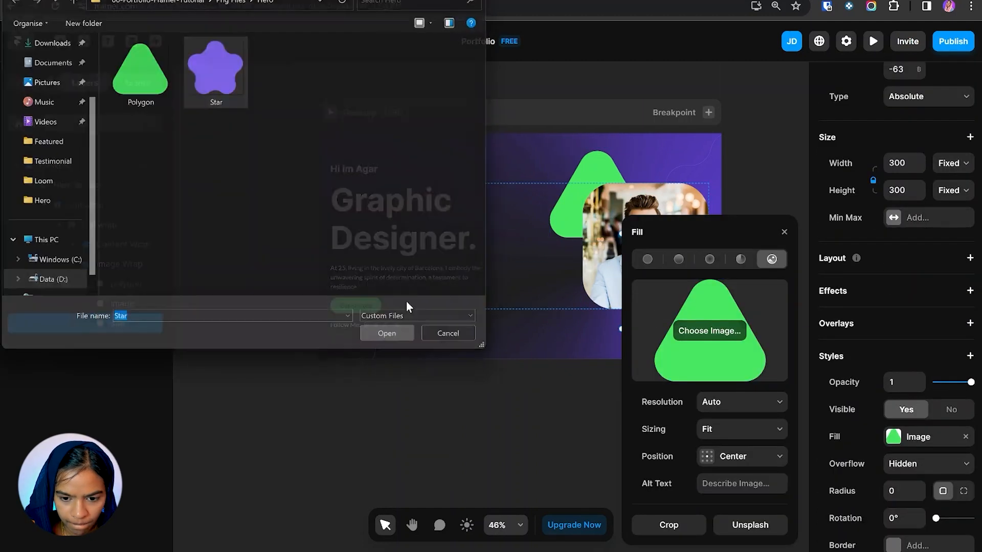
pyautogui.click(387, 335)
# - Reposition the polygon and the star around the portrait to match the Figma Home design
pyautogui.hotkey('alt', 'Tab')
pyautogui.hotkey('alt', 'Tab')
pyautogui.click(571, 211)
pyautogui.hotkey('alt', 'Tab')
pyautogui.hotkey('alt', 'Tab')
pyautogui.hotkey('alt', 'Tab')
pyautogui.hotkey('alt', 'Tab')
pyautogui.hotkey('alt', 'Tab')
pyautogui.hotkey('alt', 'Tab')
pyautogui.hotkey('alt', 'Tab')
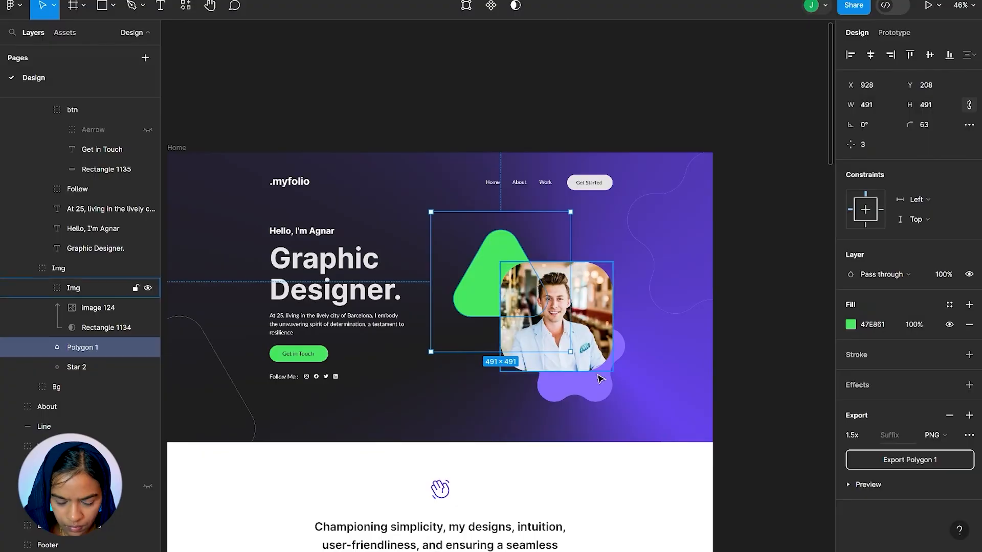
pyautogui.hotkey('alt', 'Tab')
pyautogui.moveTo(655, 306); pyautogui.dragTo(663, 329)
# - Try a 45% width for Content Wrap and compare the hero layout with the Figma Home design
pyautogui.click(123, 244)
pyautogui.click(904, 246)
pyautogui.write('45')
pyautogui.press('Return')
pyautogui.hotkey('alt', 'Tab')
pyautogui.hotkey('alt', 'Tab')
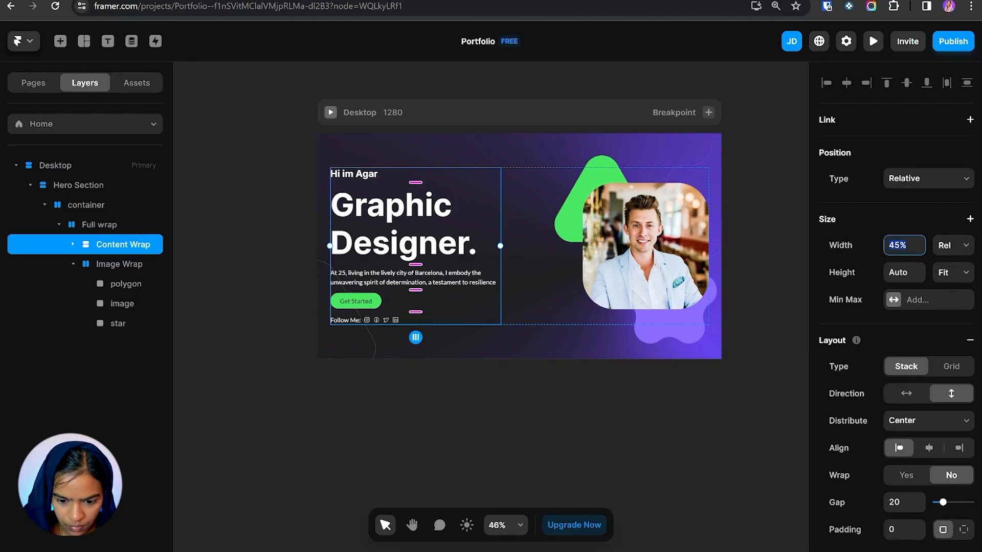
pyautogui.hotkey('alt', 'Tab')
pyautogui.hotkey('alt', 'Tab')
pyautogui.click(341, 490)
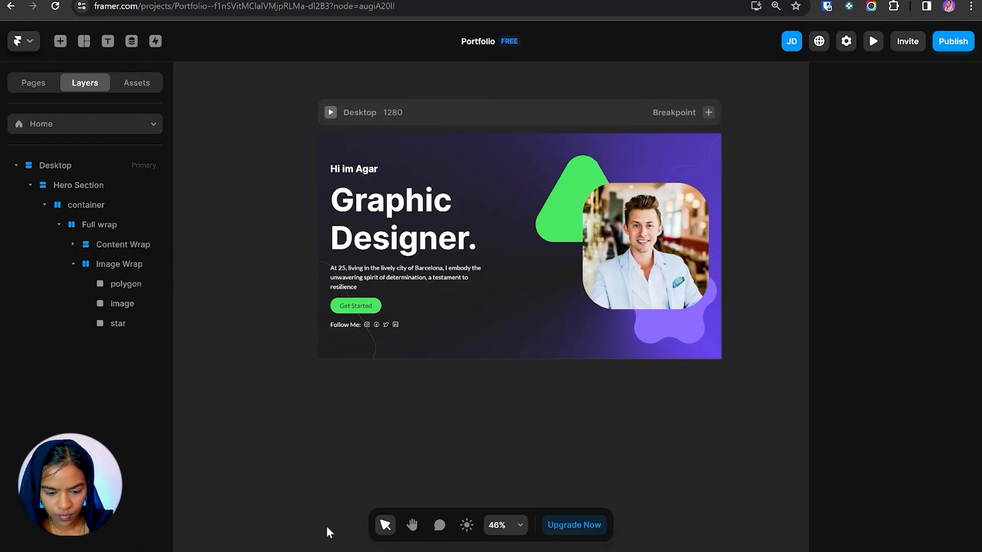
pyautogui.click(453, 296)
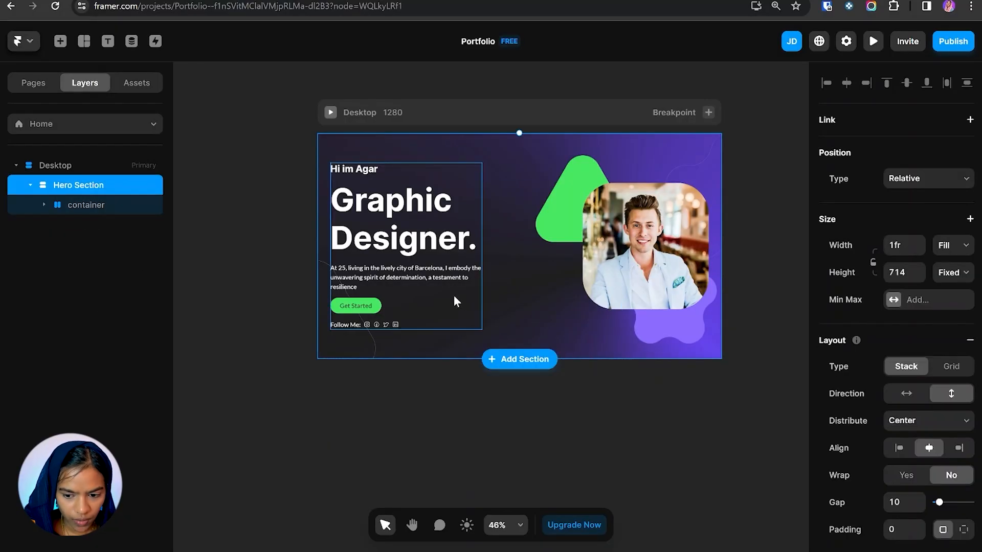
pyautogui.hotkey('alt', 'Tab')
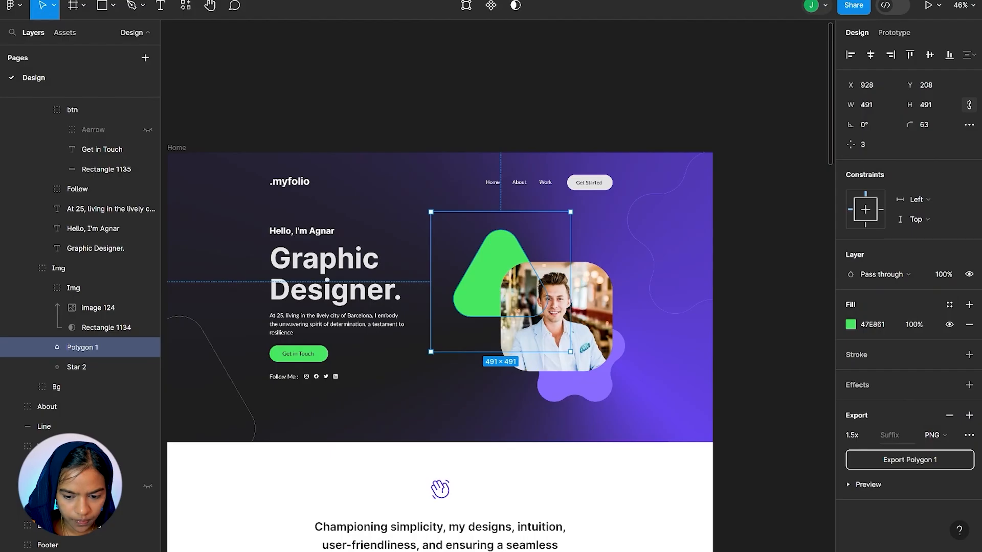
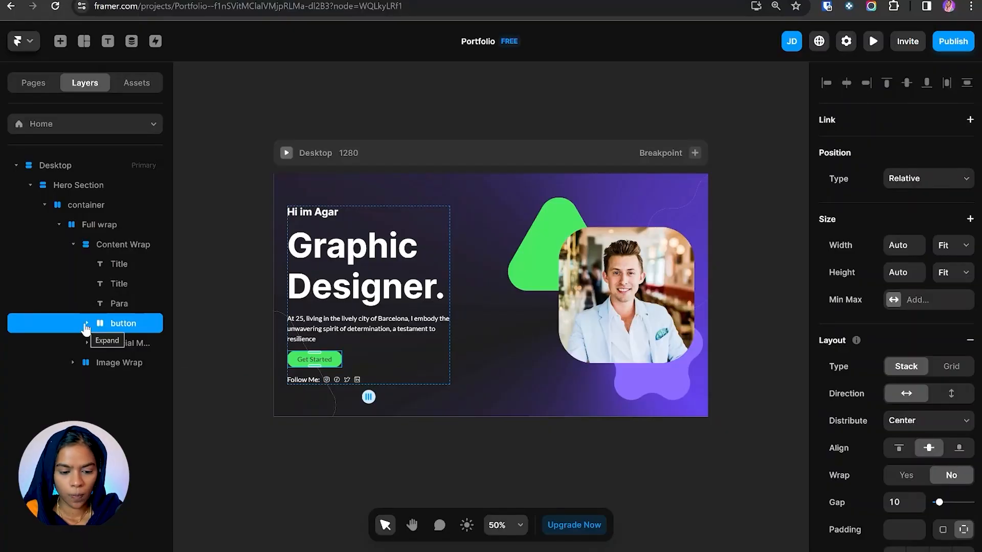
# - Create a component named Button from the Get Started button in Content Wrap
pyautogui.click(85, 324)
pyautogui.rightClick(84, 322)
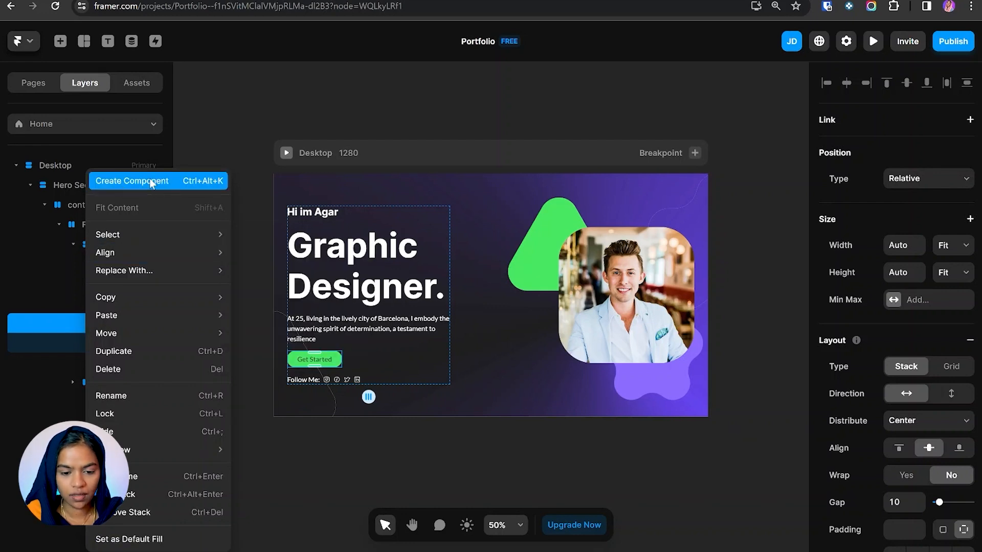
pyautogui.click(202, 181)
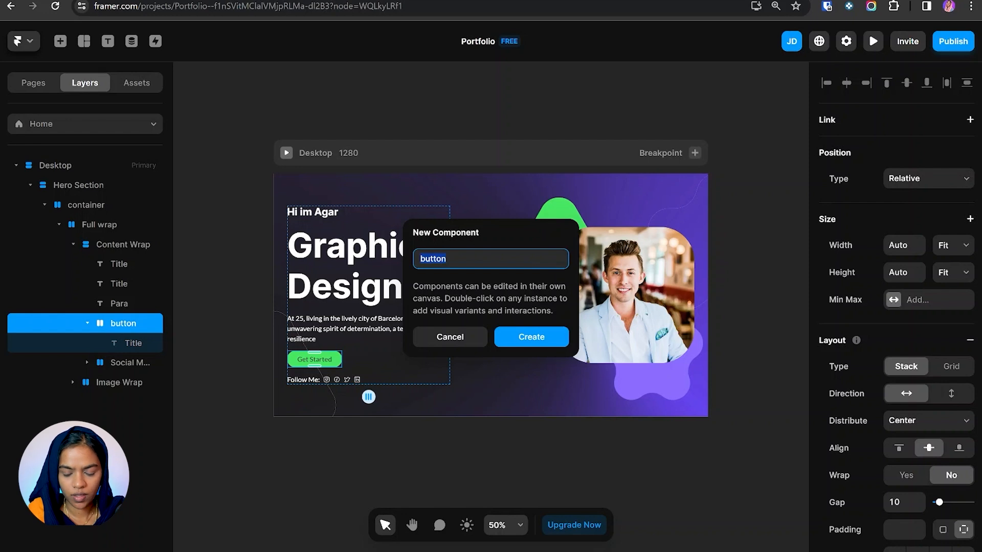
pyautogui.write('Bu')
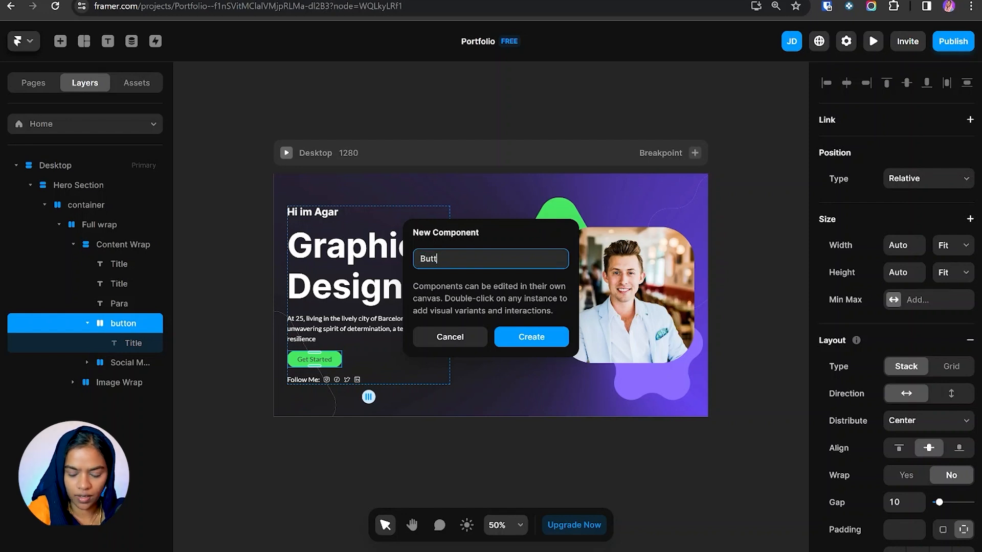
pyautogui.press('Return')
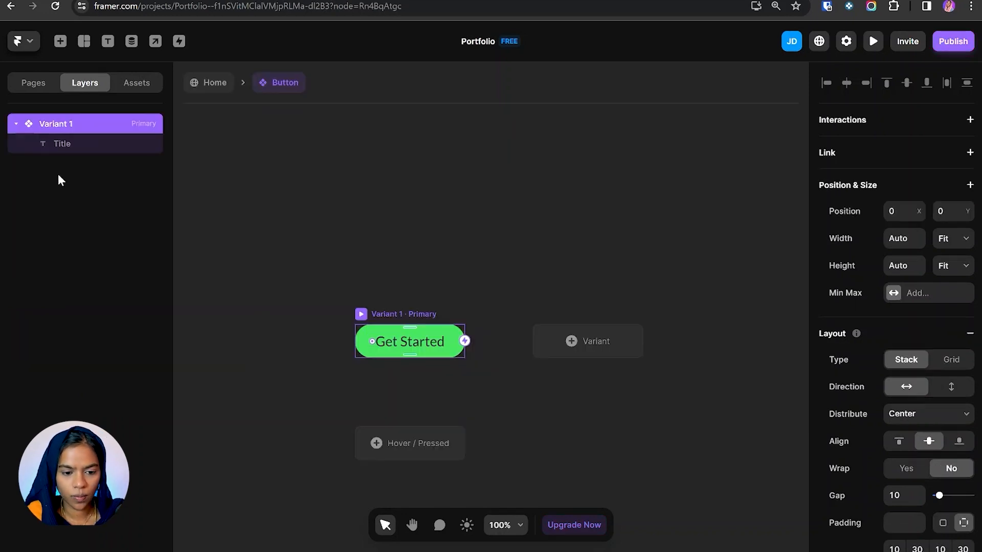
# - Rename the component's first variant as Primary
pyautogui.doubleClick(64, 125)
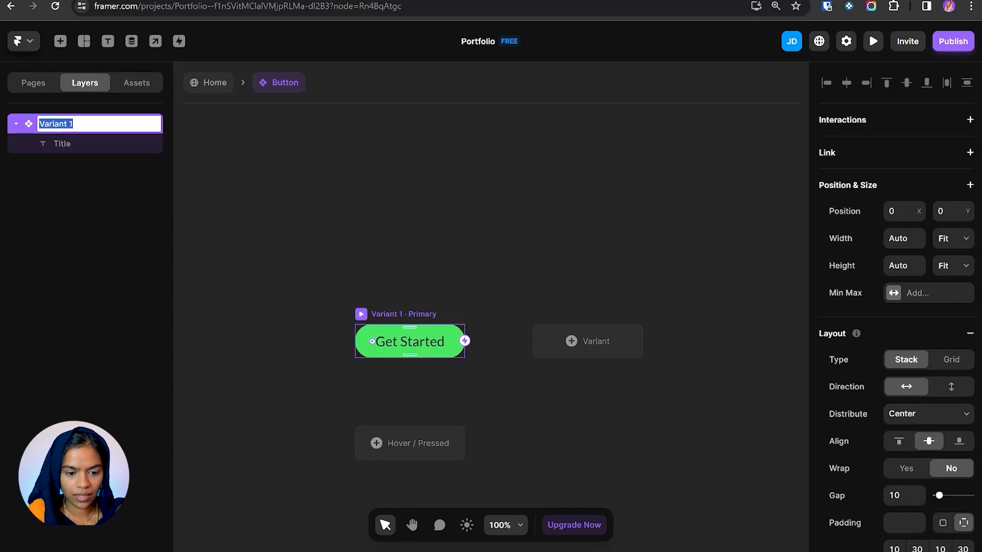
pyautogui.write('Primary')
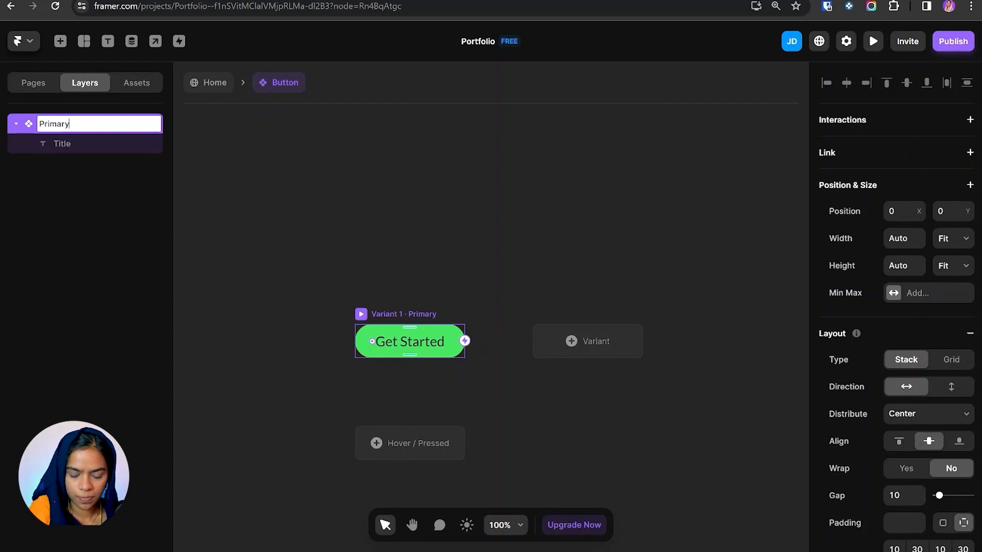
pyautogui.press('Return')
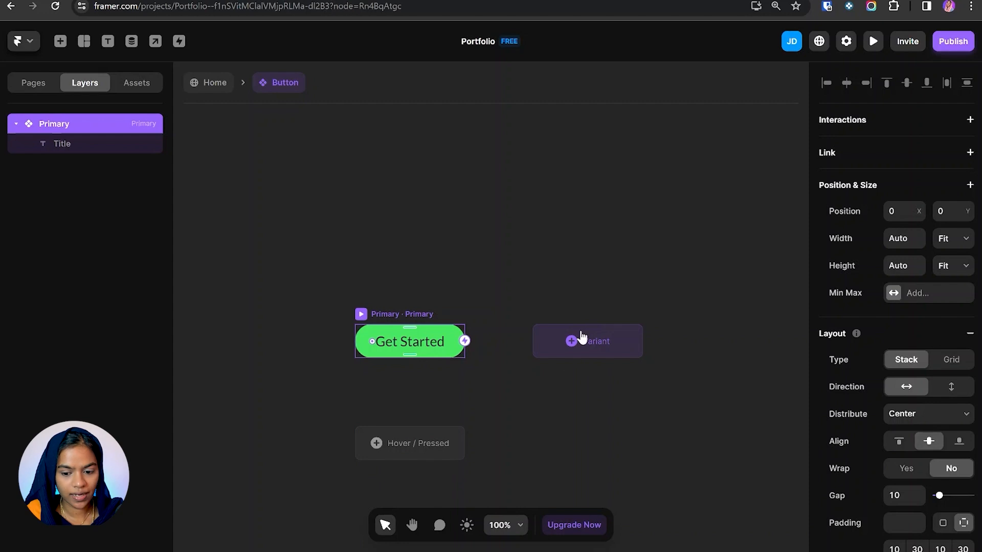
# - Add a hover state to the Primary variant and set its fill to the White colour style
pyautogui.click(423, 446)
pyautogui.click(445, 456)
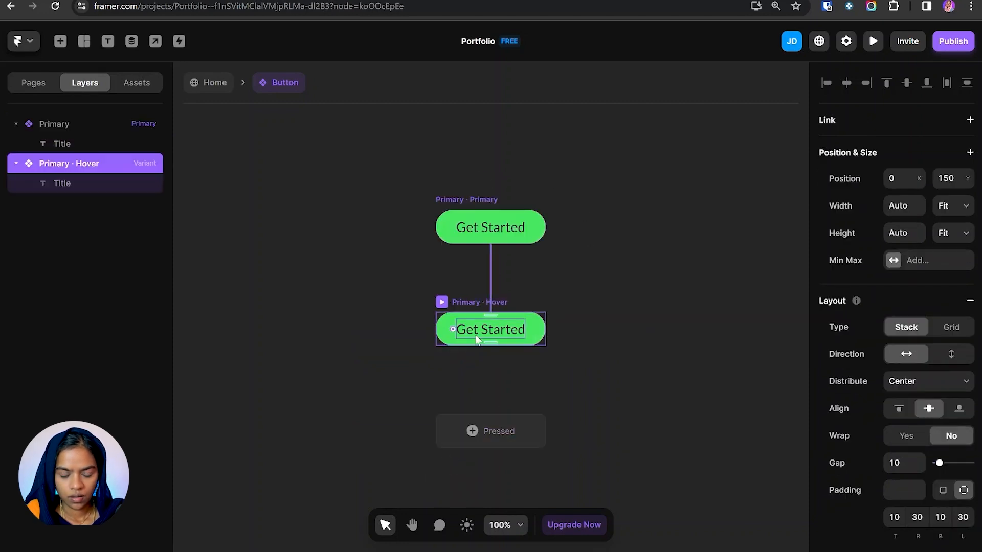
pyautogui.scroll(-5, 946, 435)
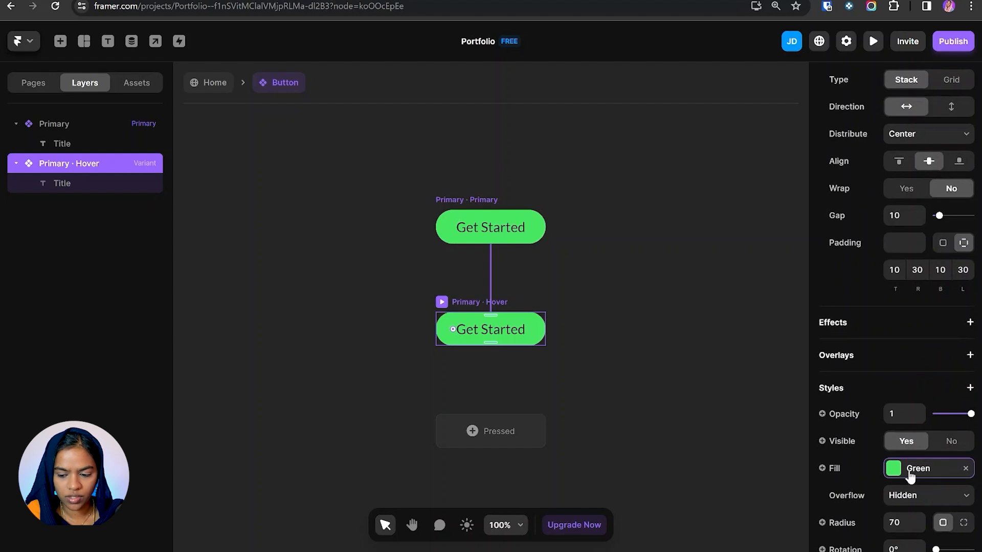
pyautogui.click(909, 476)
pyautogui.click(666, 461)
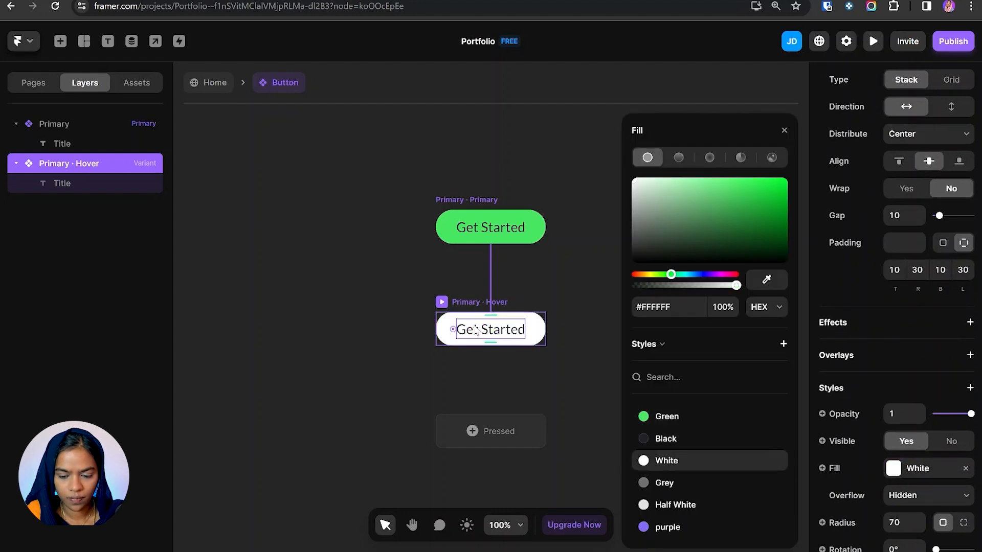
# - Preview the Primary button variant to check its hover effect
pyautogui.click(542, 358)
pyautogui.click(506, 237)
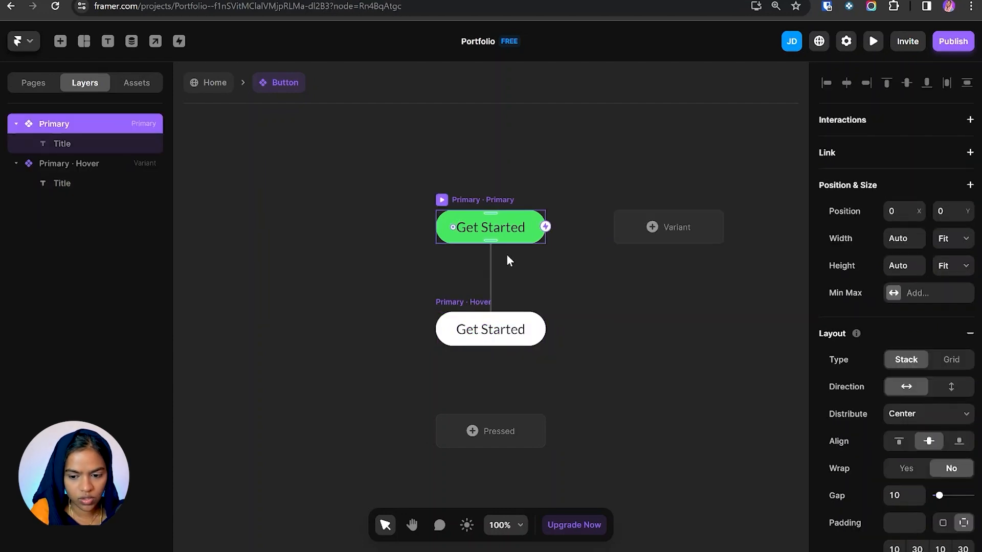
pyautogui.click(875, 41)
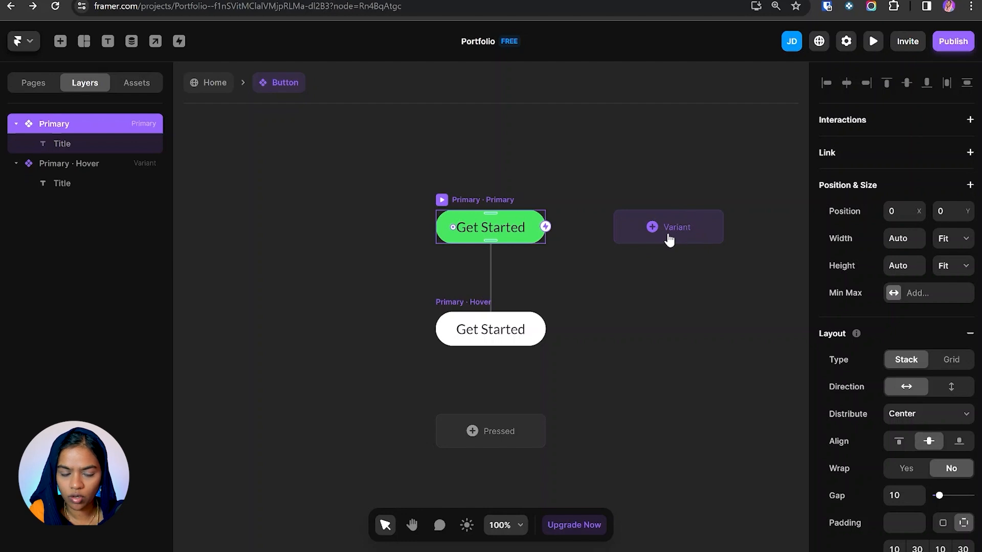
# - Add a new variant to the Button component and rename it Secondary
pyautogui.click(669, 238)
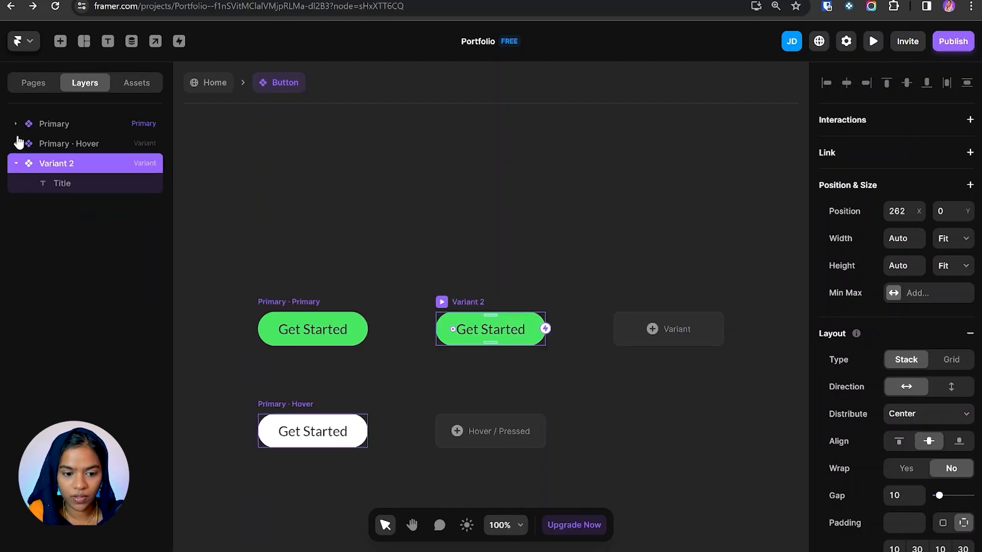
pyautogui.doubleClick(68, 163)
pyautogui.write('S')
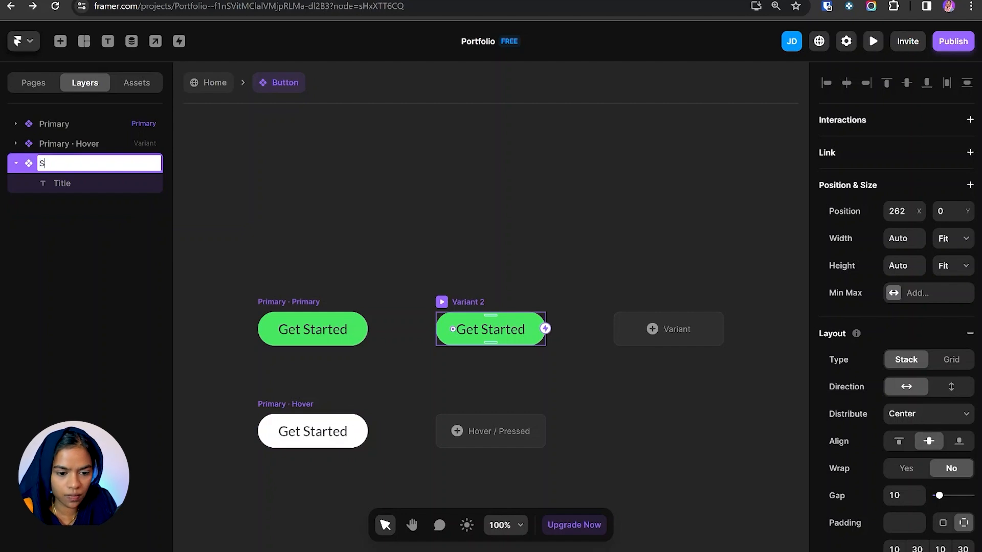
pyautogui.write('econdary')
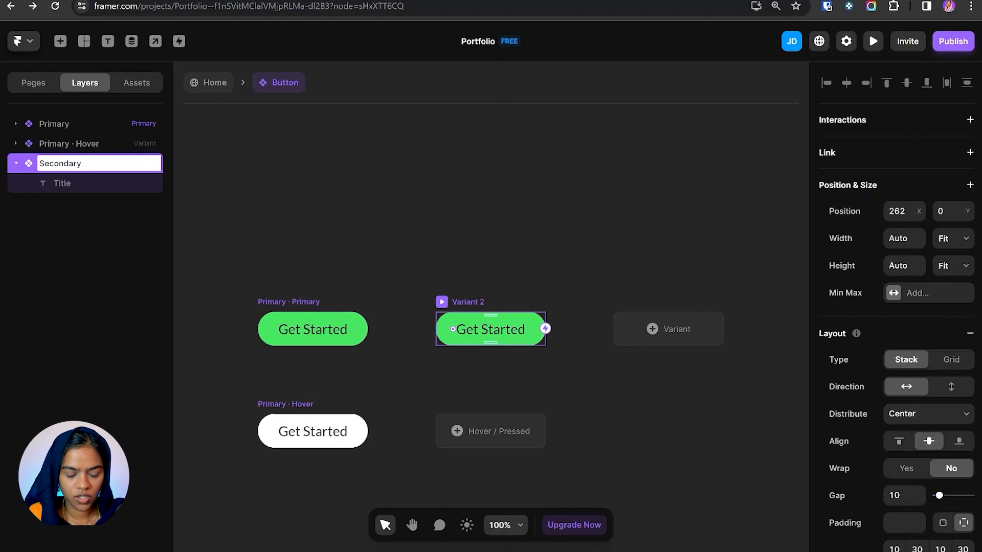
pyautogui.press('Return')
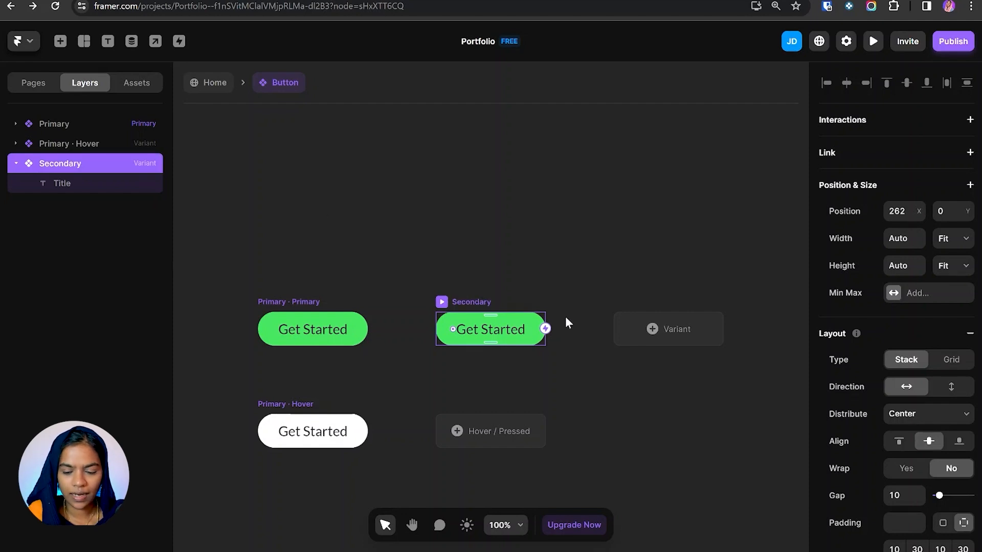
# - Apply the Navlink text style to the Secondary variant's title
pyautogui.doubleClick(492, 331)
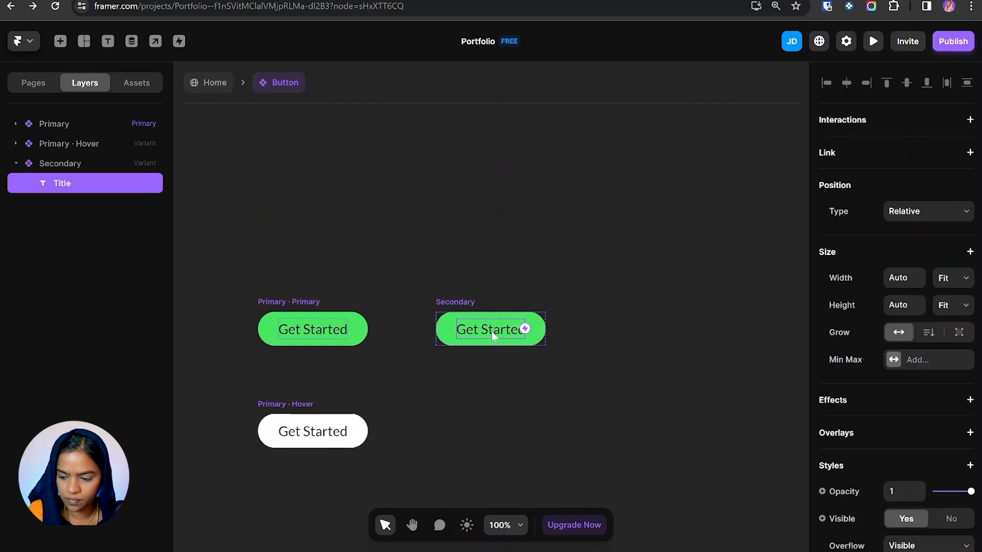
pyautogui.scroll(-4, 951, 480)
pyautogui.click(911, 395)
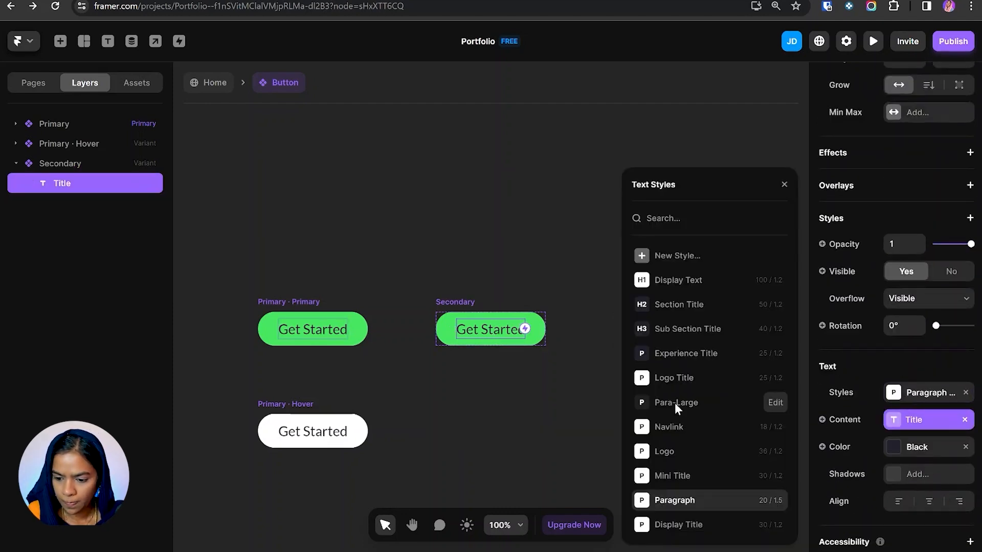
pyautogui.click(663, 429)
# - Set the Secondary variant's left and right padding to 20
pyautogui.press('Escape')
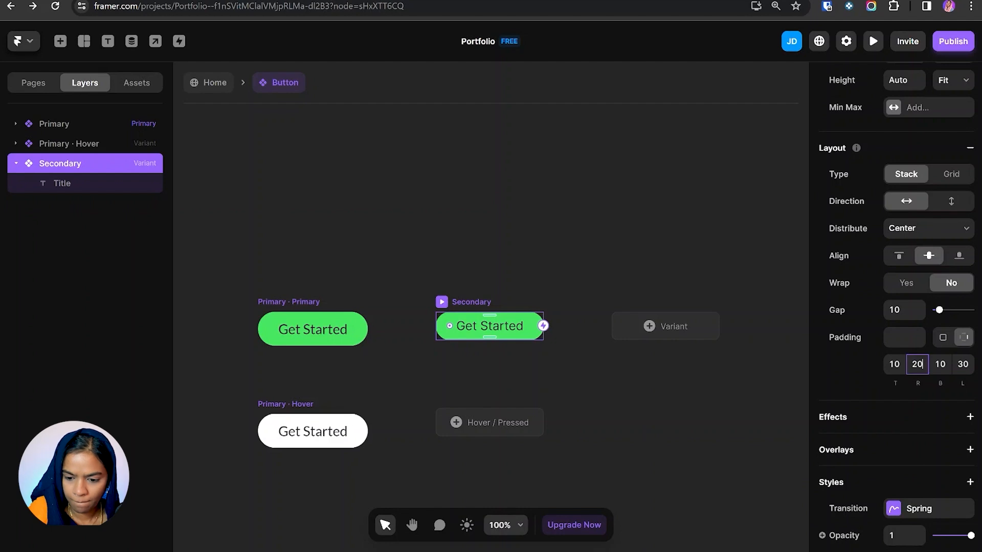
pyautogui.press('Tab')
pyautogui.press('Tab')
pyautogui.write('20')
pyautogui.press('Return')
pyautogui.click(605, 356)
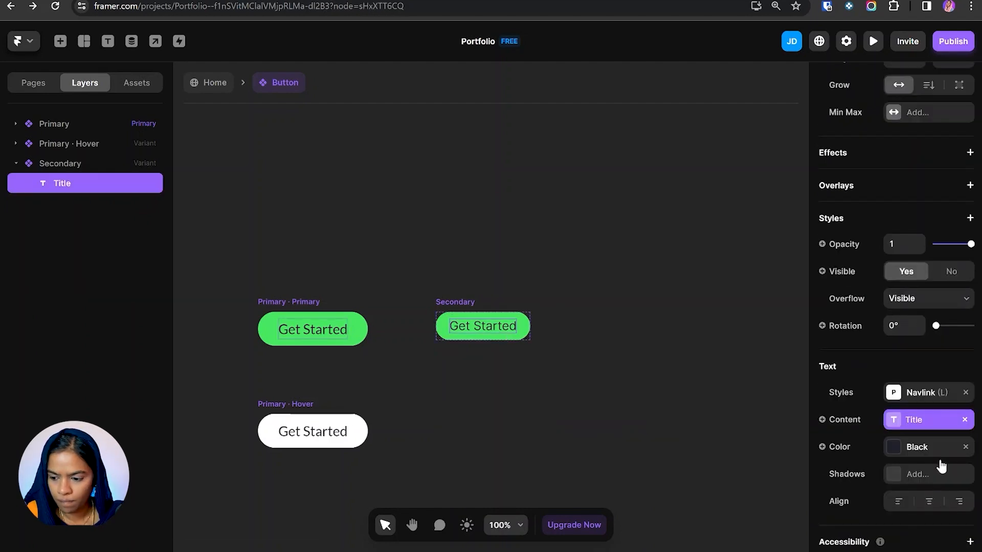
# - Set the Secondary variant's fill to the Half White colour style
pyautogui.click(338, 329)
pyautogui.click(463, 303)
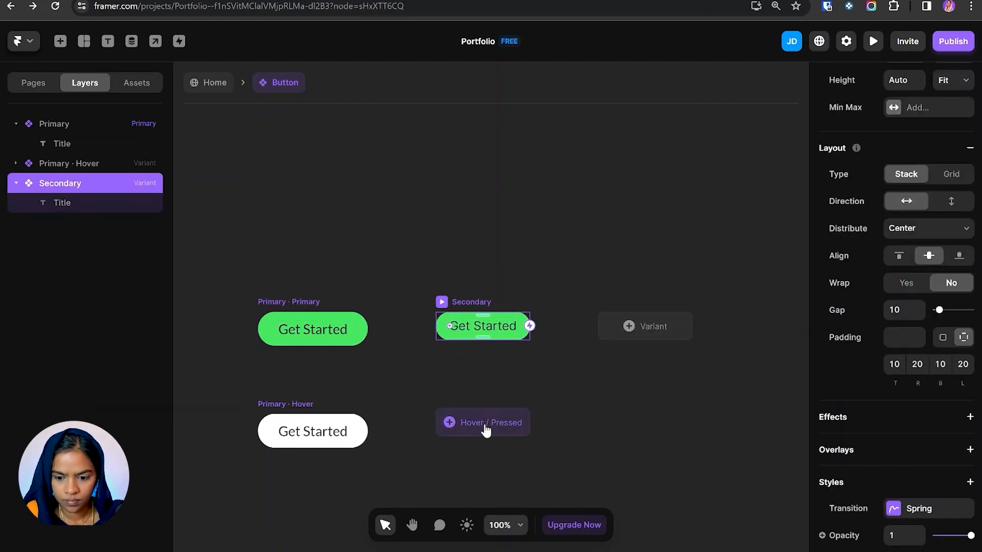
pyautogui.scroll(-4, 900, 358)
pyautogui.click(921, 404)
pyautogui.click(675, 504)
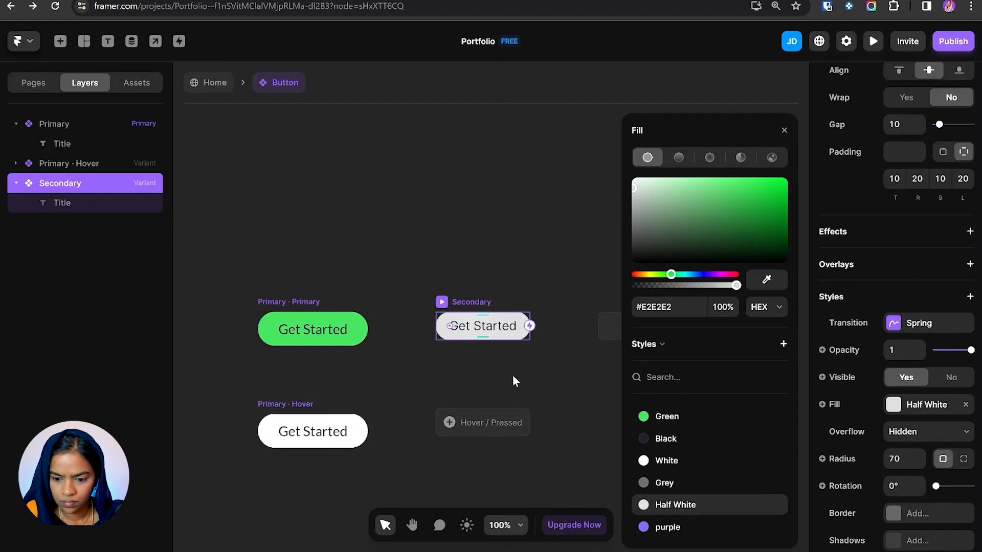
# - Add a hover state to the Secondary variant
pyautogui.click(476, 302)
pyautogui.click(495, 417)
pyautogui.click(519, 426)
# - Add a solid border to the Secondary variant and set its colour opacity to 0%
pyautogui.click(471, 209)
pyautogui.scroll(-3, 947, 426)
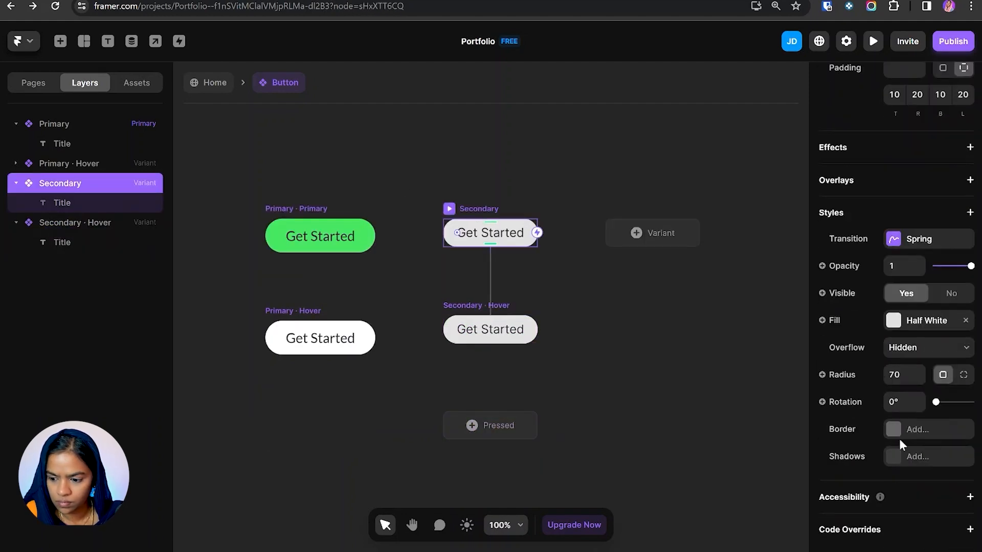
pyautogui.click(949, 429)
pyautogui.click(716, 467)
pyautogui.moveTo(737, 282); pyautogui.dragTo(633, 282)
# - Set the Secondary hover state's border colour to the Half White style
pyautogui.click(481, 309)
pyautogui.scroll(-5, 903, 504)
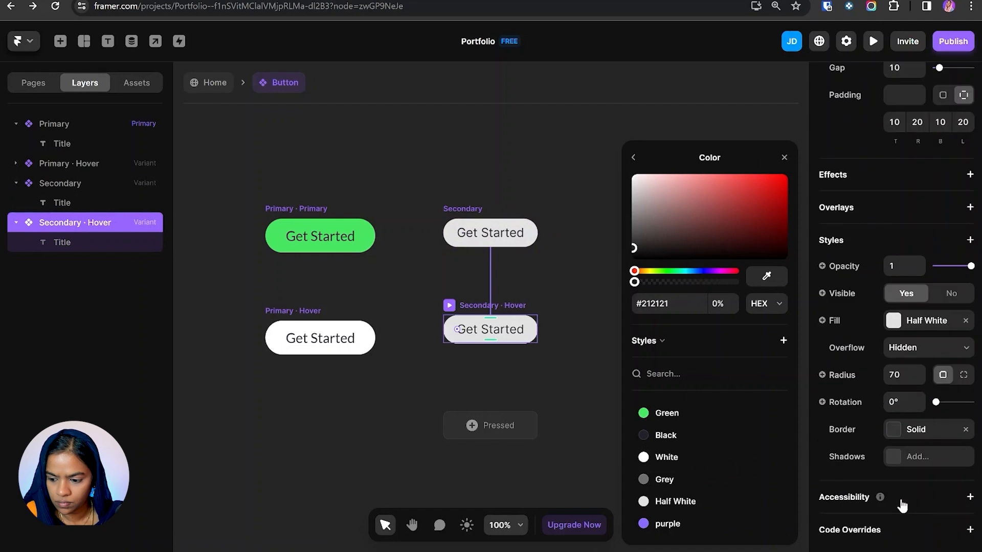
pyautogui.click(900, 433)
pyautogui.click(706, 474)
pyautogui.click(660, 500)
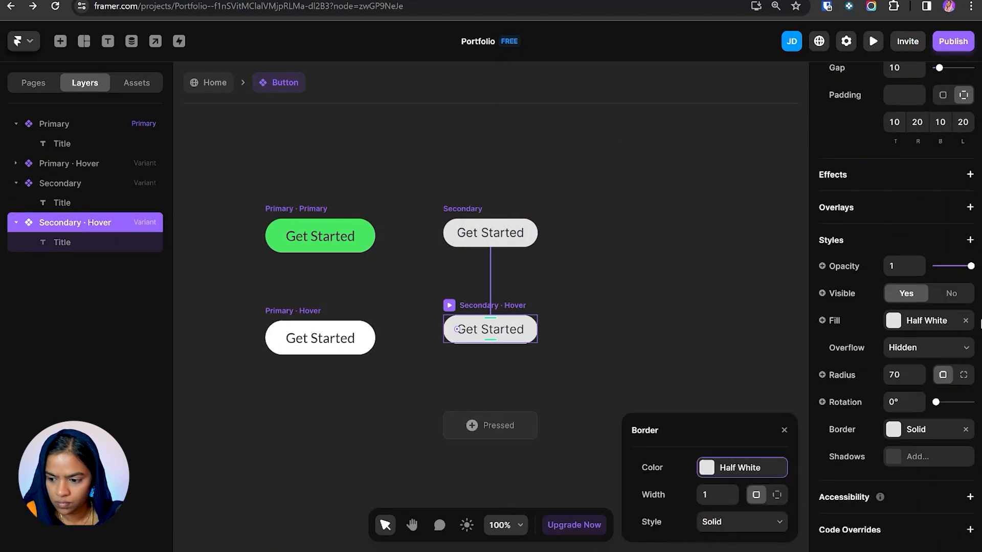
# - Make the Secondary hover state's fill transparent and its title text white
pyautogui.doubleClick(499, 329)
pyautogui.press('Escape')
pyautogui.click(620, 372)
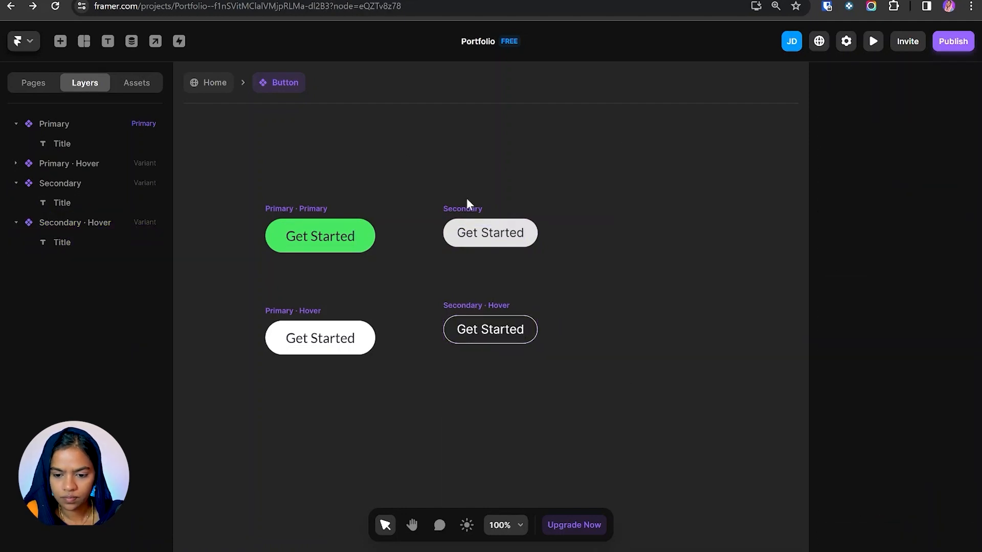
# - Preview the Secondary button variant to check its hover effect, and return to the editor
pyautogui.click(470, 205)
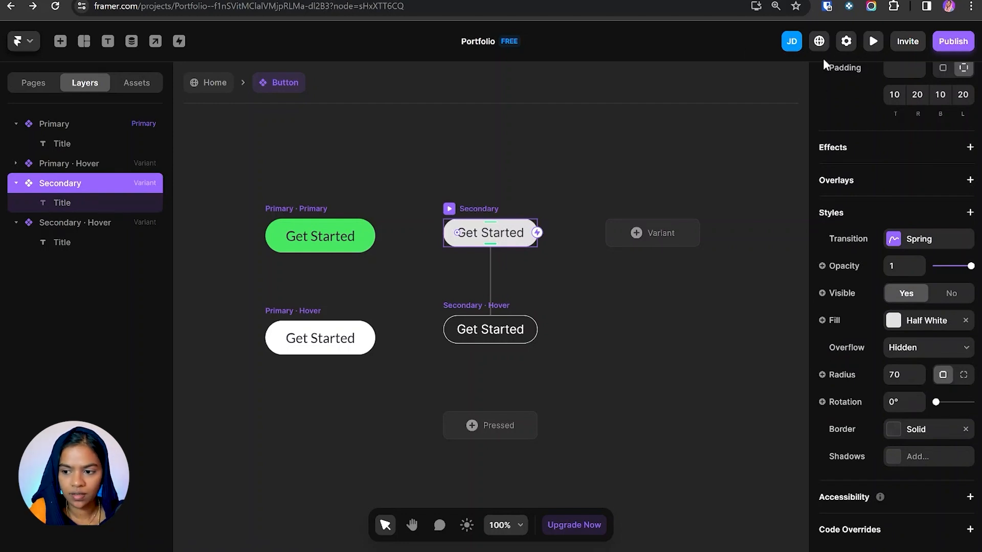
pyautogui.click(874, 41)
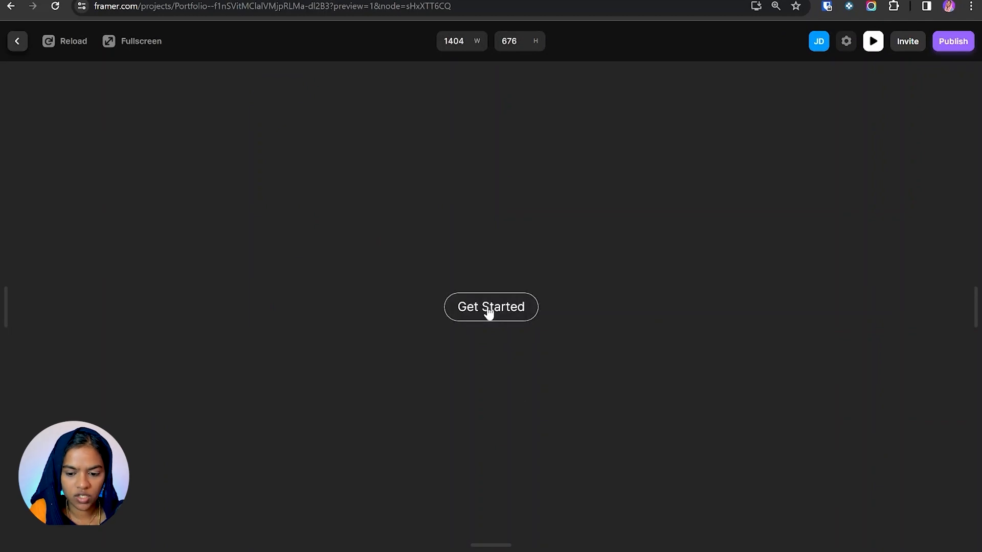
pyautogui.click(11, 43)
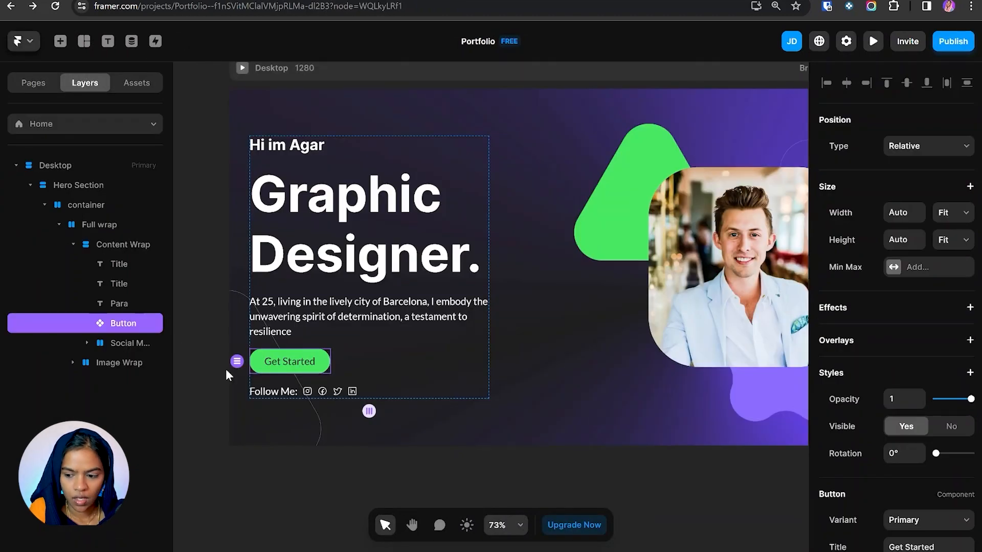
# - Switch the hero section's Button instance to the Secondary variant
pyautogui.scroll(-3, 928, 447)
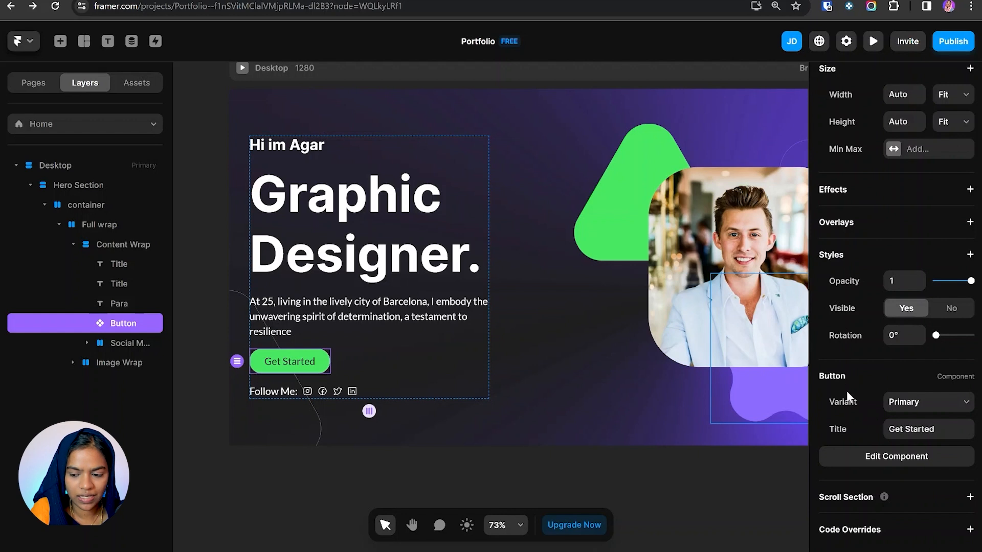
pyautogui.click(921, 408)
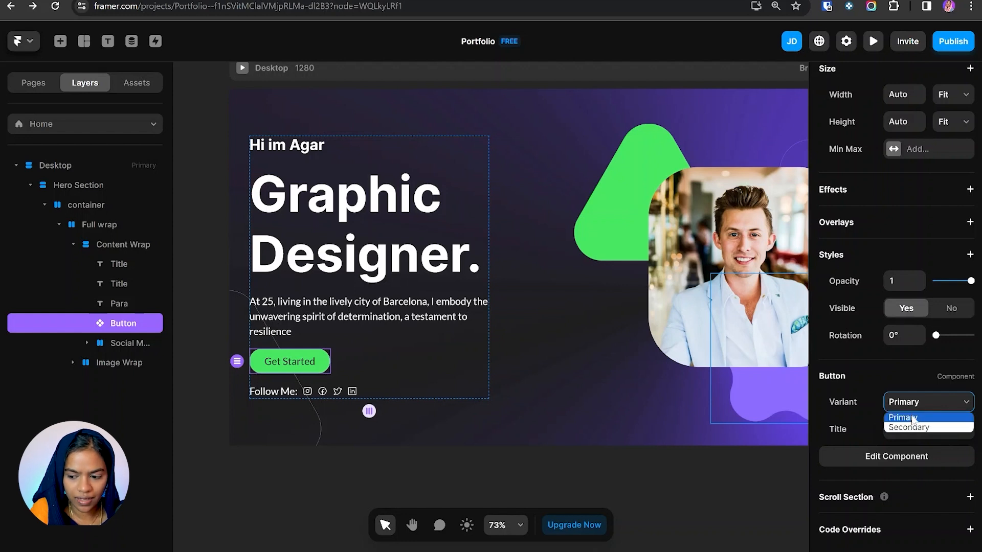
pyautogui.click(918, 428)
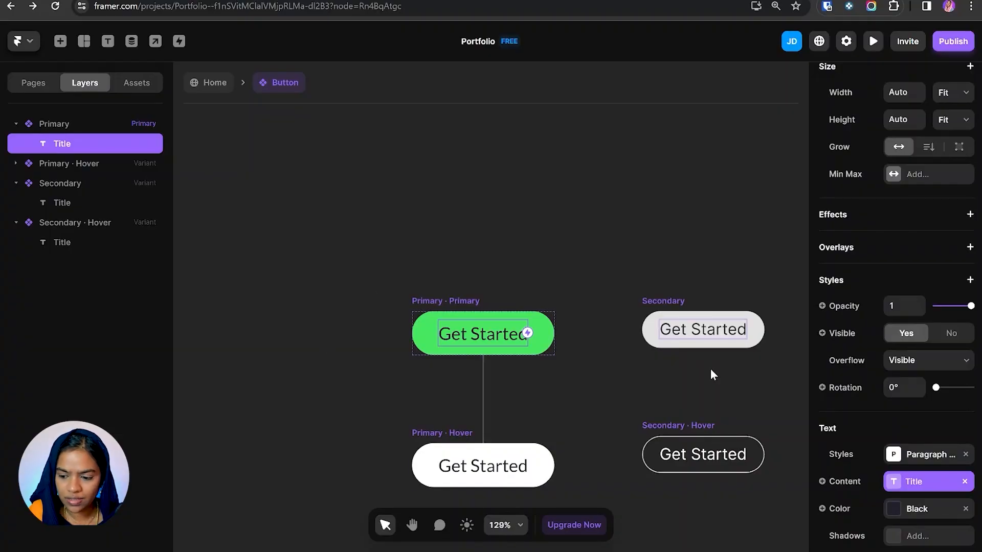
# - Create a plain text variable for the content of the Primary variant's title
pyautogui.scroll(-2, 875, 439)
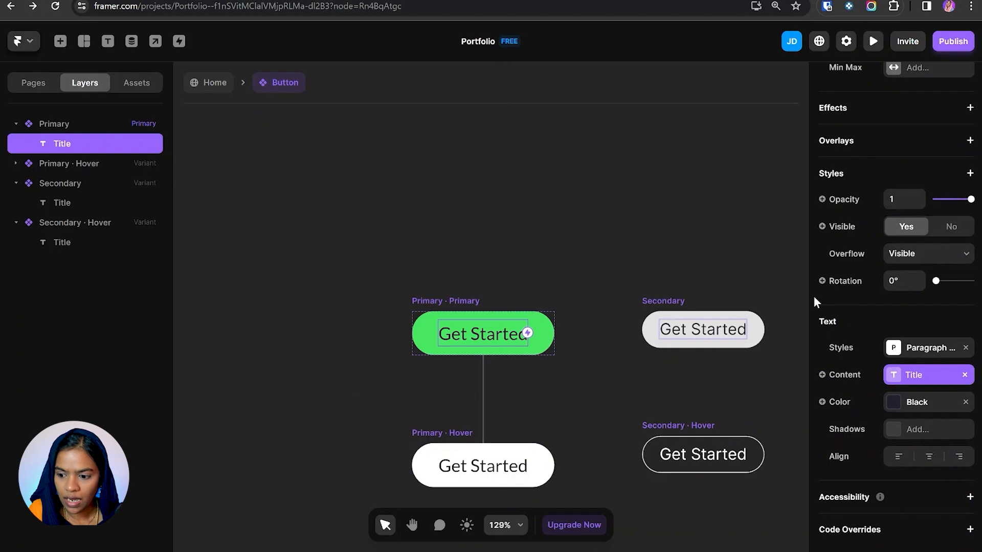
pyautogui.click(851, 377)
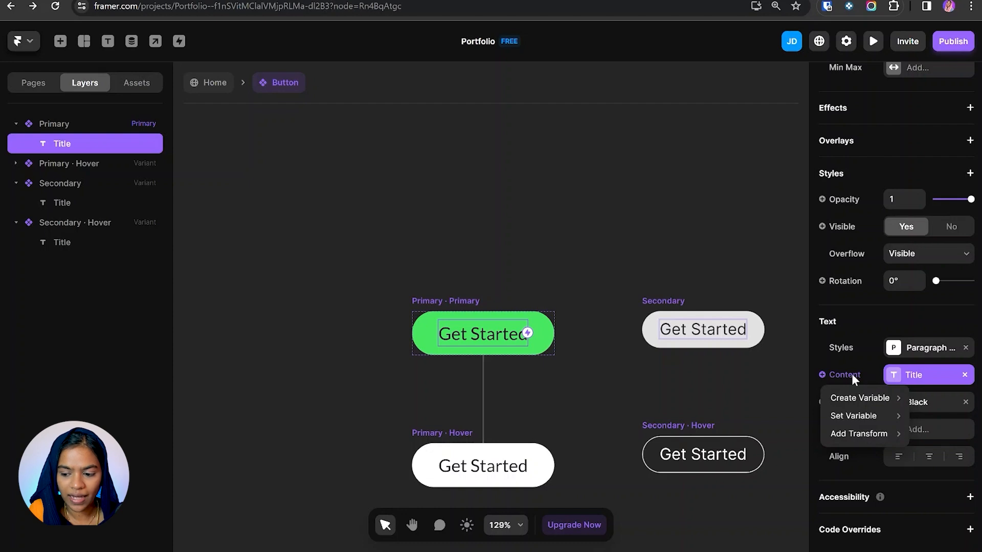
pyautogui.moveTo(842, 400)
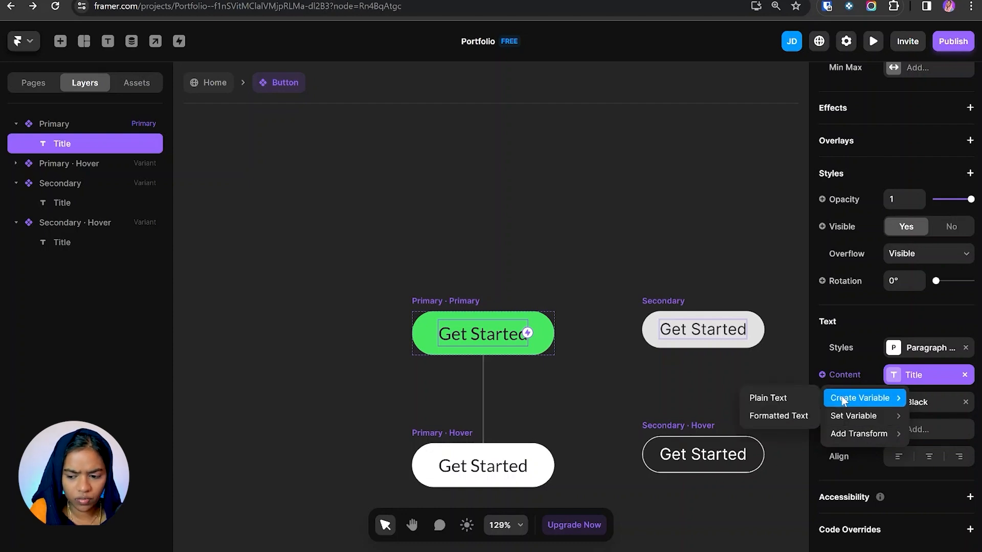
pyautogui.click(806, 398)
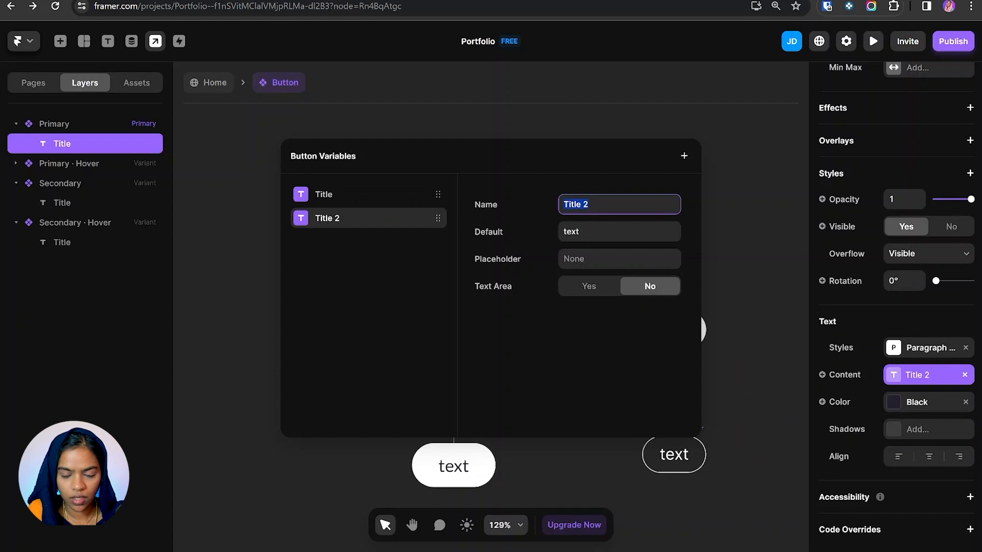
# - Name the new variable Text and give it the default value Get Started, with Text Area set to No
pyautogui.press('BackSpace')
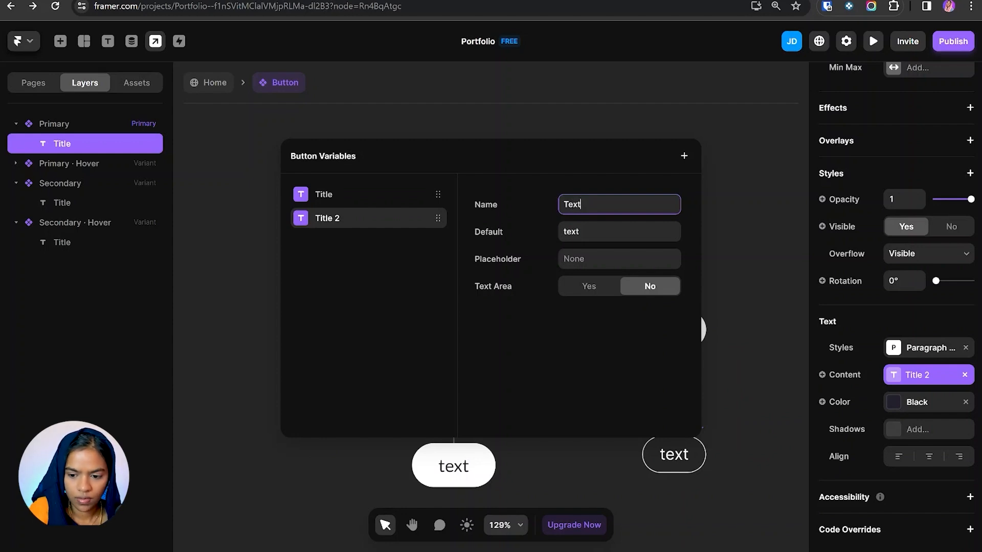
pyautogui.press('Tab')
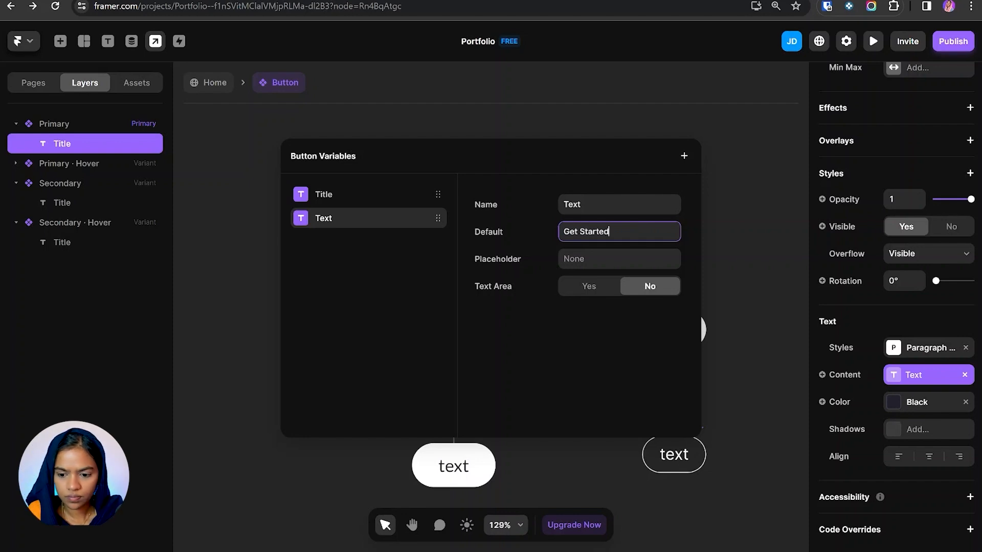
pyautogui.press('Tab')
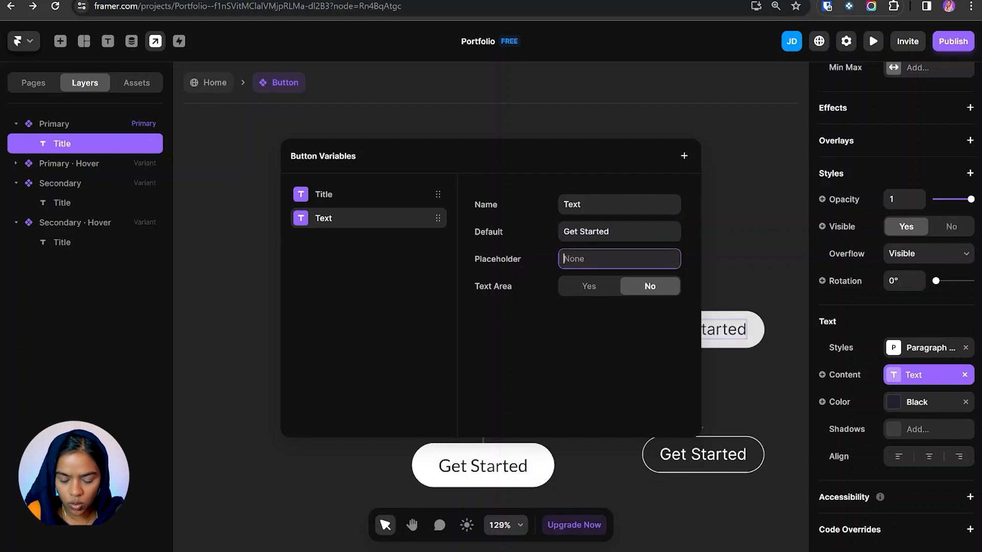
pyautogui.click(583, 293)
pyautogui.click(585, 298)
pyautogui.click(654, 305)
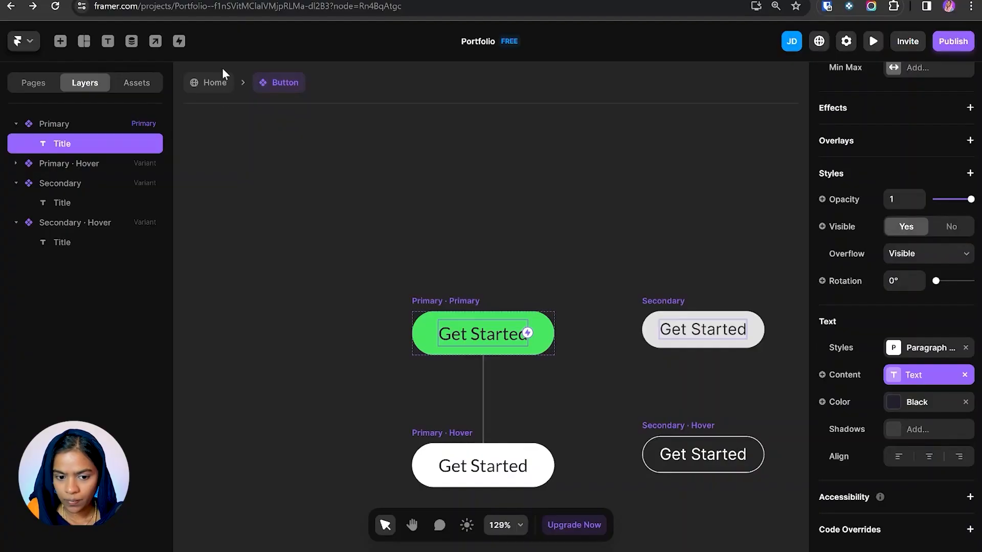
# - Return to the Home page, keep its Button on the Primary variant and change the button's text to "Lets Started"
pyautogui.click(213, 83)
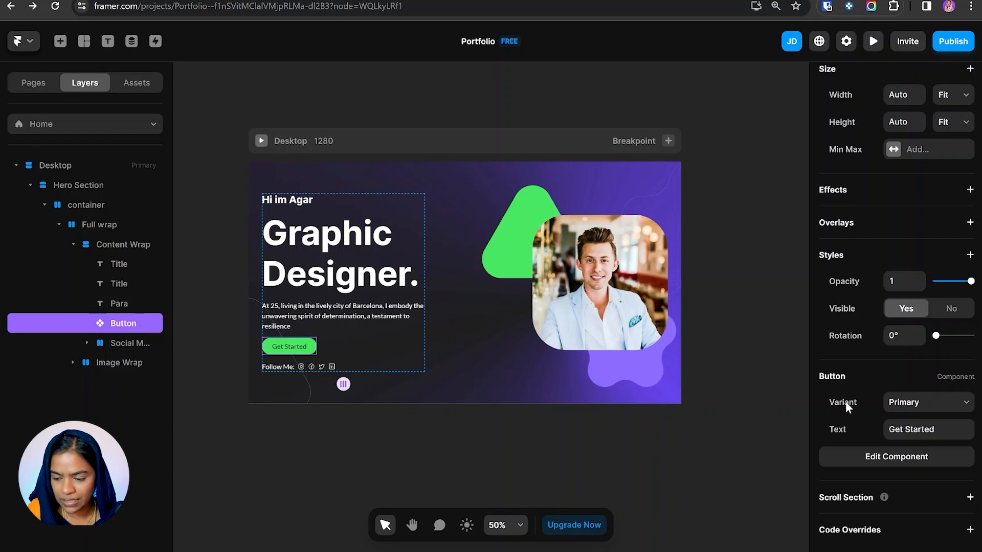
pyautogui.click(903, 402)
pyautogui.click(910, 415)
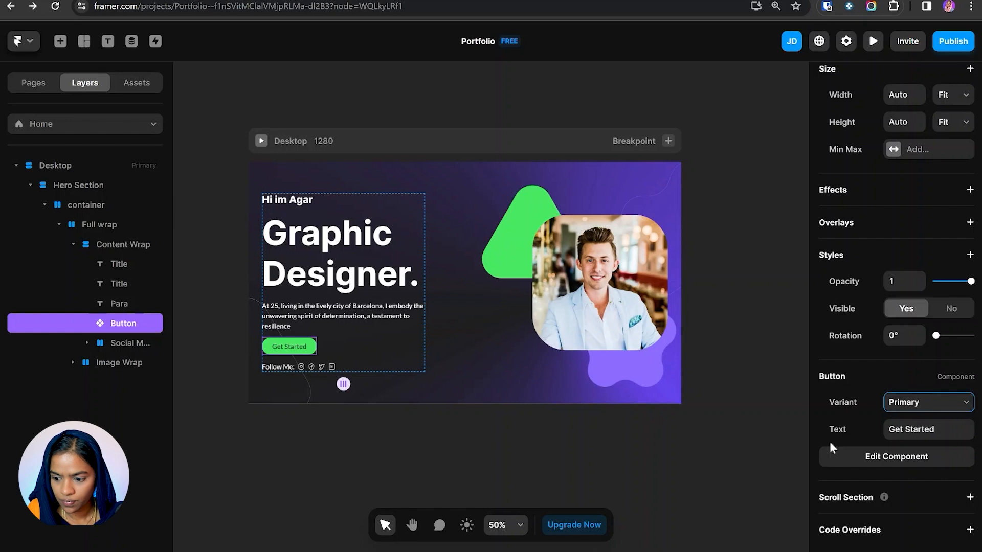
pyautogui.press('Tab')
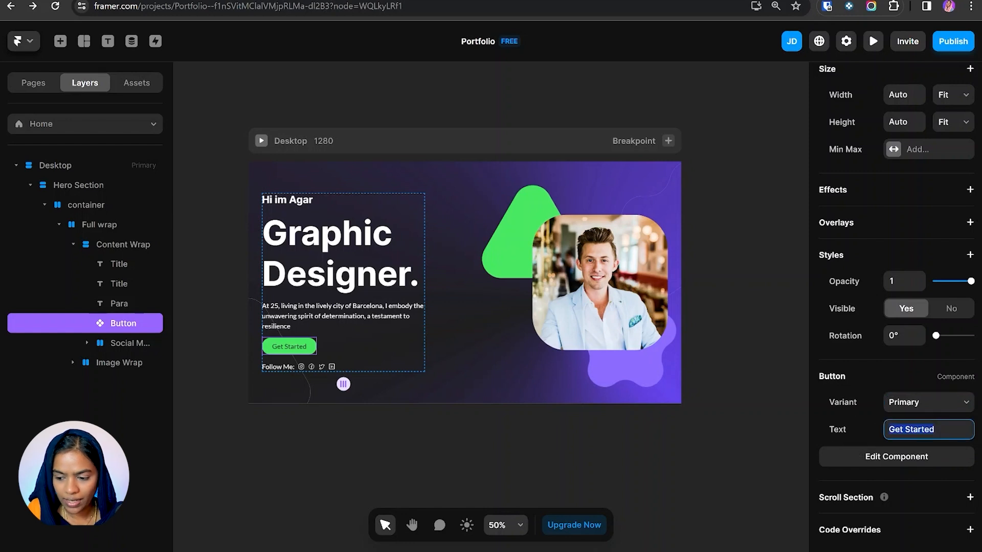
pyautogui.write('Lets')
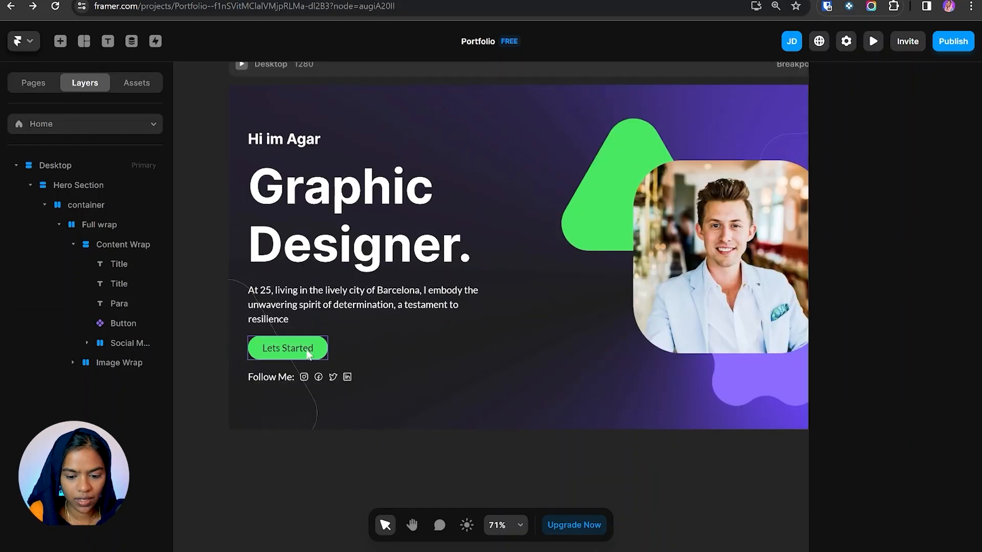
pyautogui.click(306, 352)
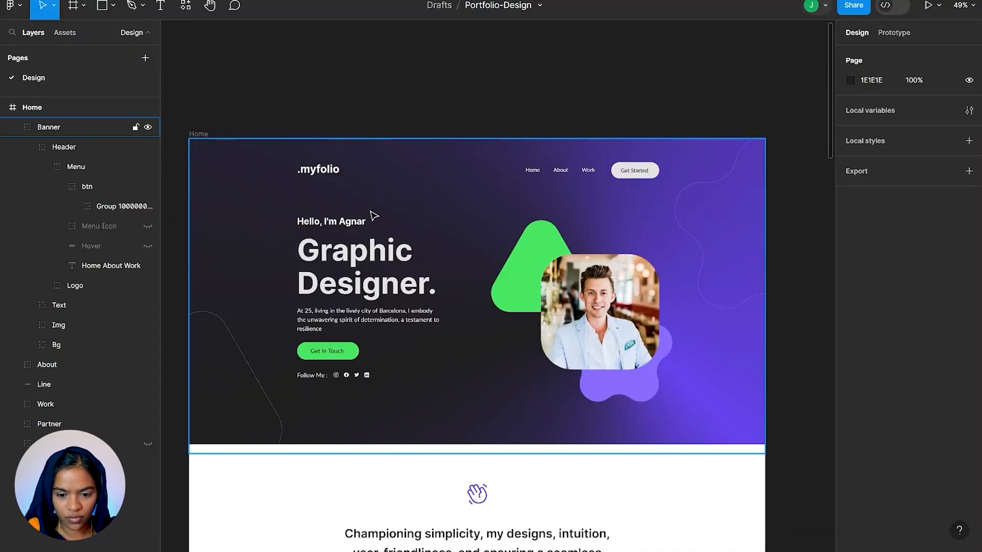
# - Switch to the Figma Portfolio-Design file and examine the Home banner's header with its logo, menu links and button
pyautogui.scroll(2, 364, 214)
pyautogui.click(276, 156)
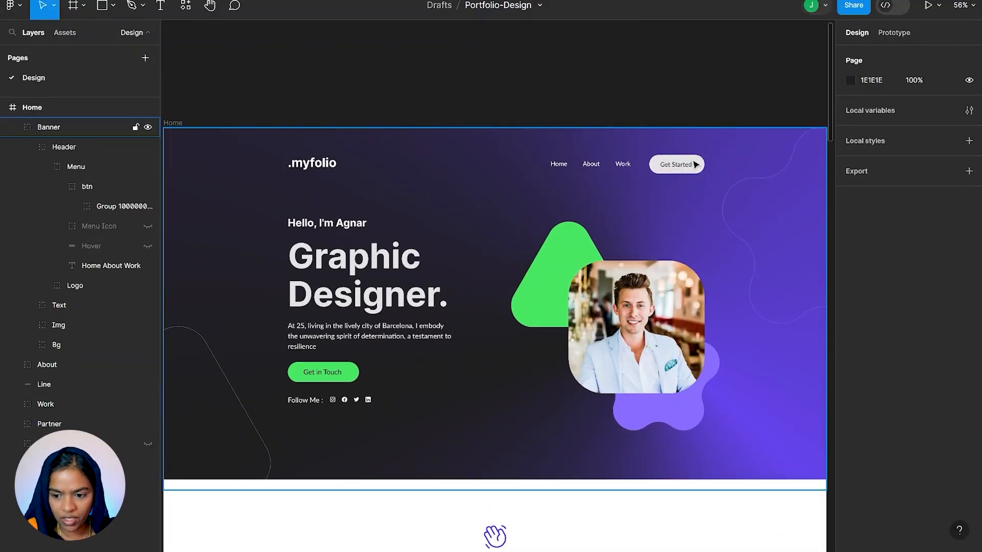
pyautogui.scroll(1, 428, 188)
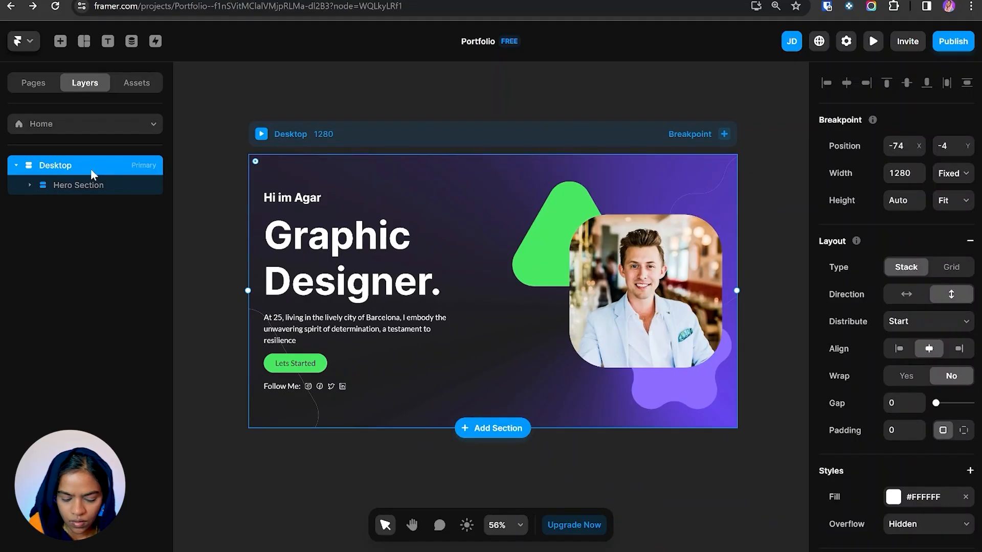
# - Draw a frame about 1280 by 77 across the top of the Desktop page and place it above the Hero Section
pyautogui.press('f')
pyautogui.moveTo(249, 155)
pyautogui.mouseDown()
pyautogui.moveTo(382, 193)
pyautogui.moveTo(737, 185)
pyautogui.mouseUp()
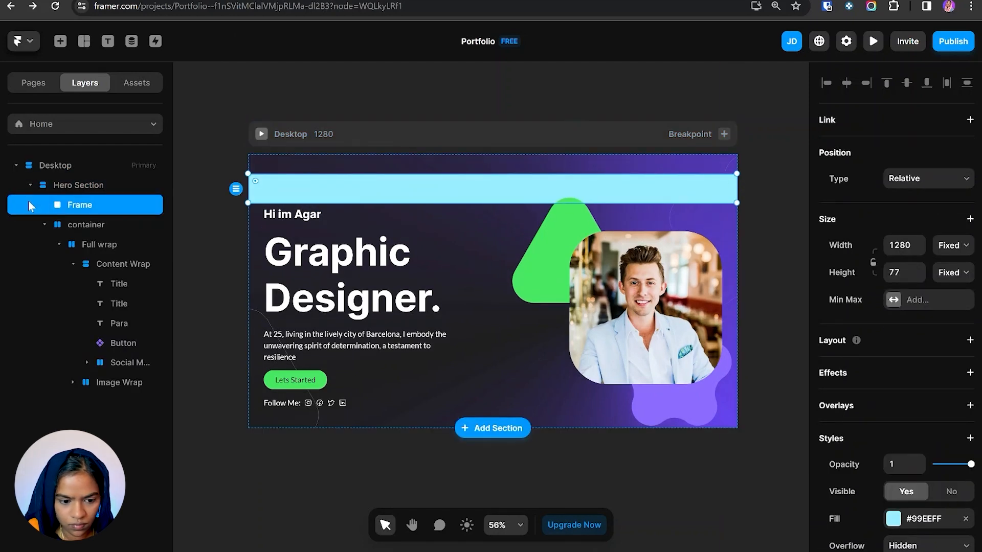
pyautogui.click(44, 225)
pyautogui.moveTo(73, 204); pyautogui.dragTo(77, 184)
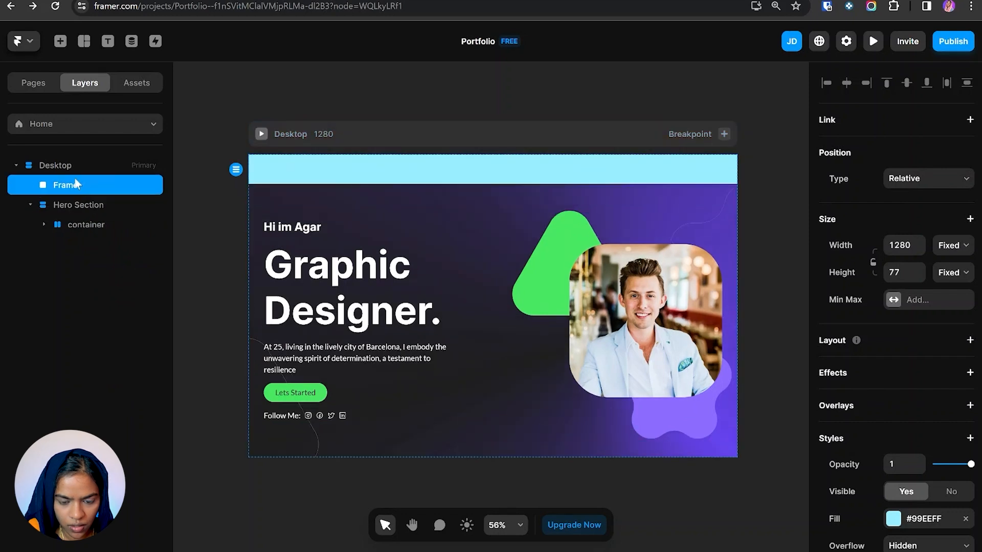
# - Rename the new top frame as Navbar and add a stack layout to it
pyautogui.click(47, 206)
pyautogui.doubleClick(65, 185)
pyautogui.write('Na')
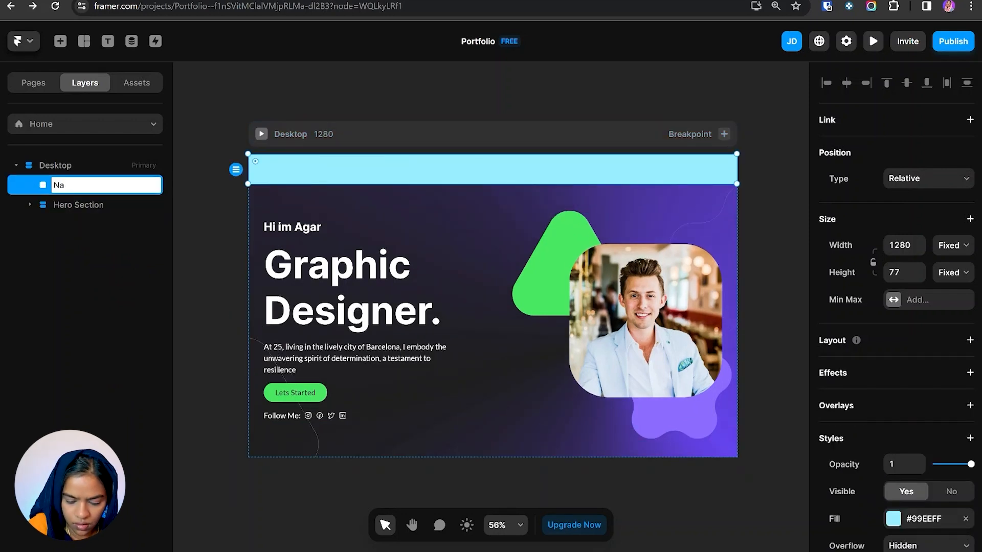
pyautogui.write('vbar')
pyautogui.press('Return')
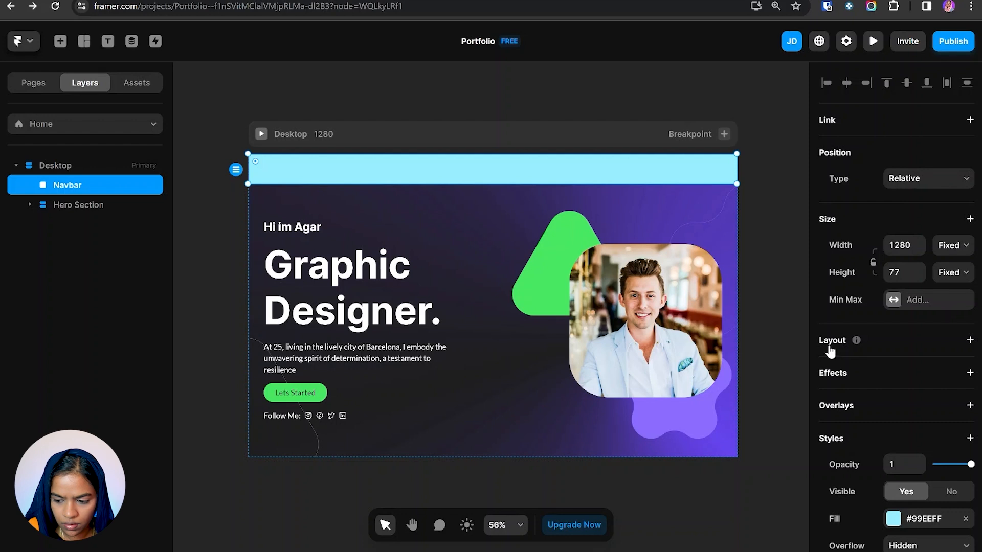
pyautogui.click(969, 340)
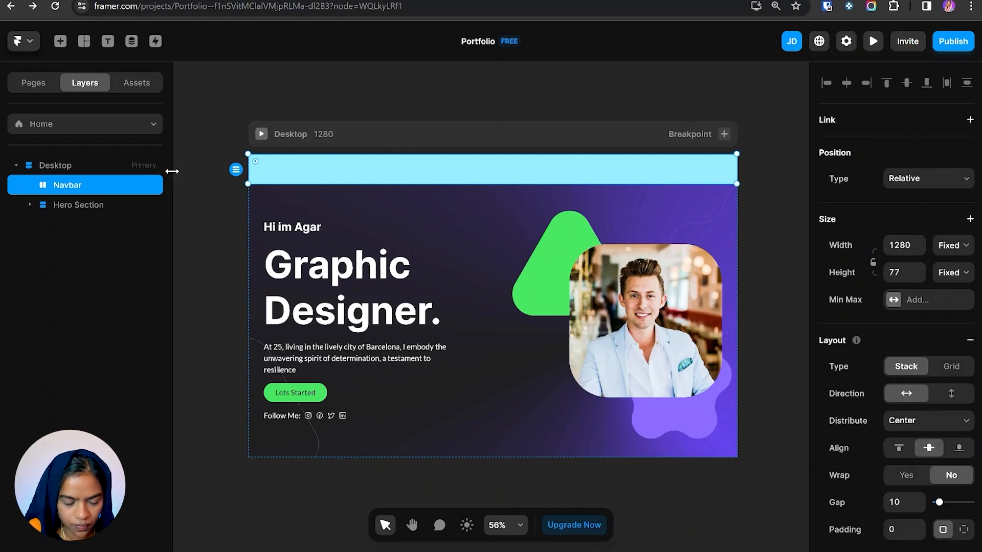
# - Draw a frame about 1188 by 43 inside the Navbar and rename it as container
pyautogui.press('f')
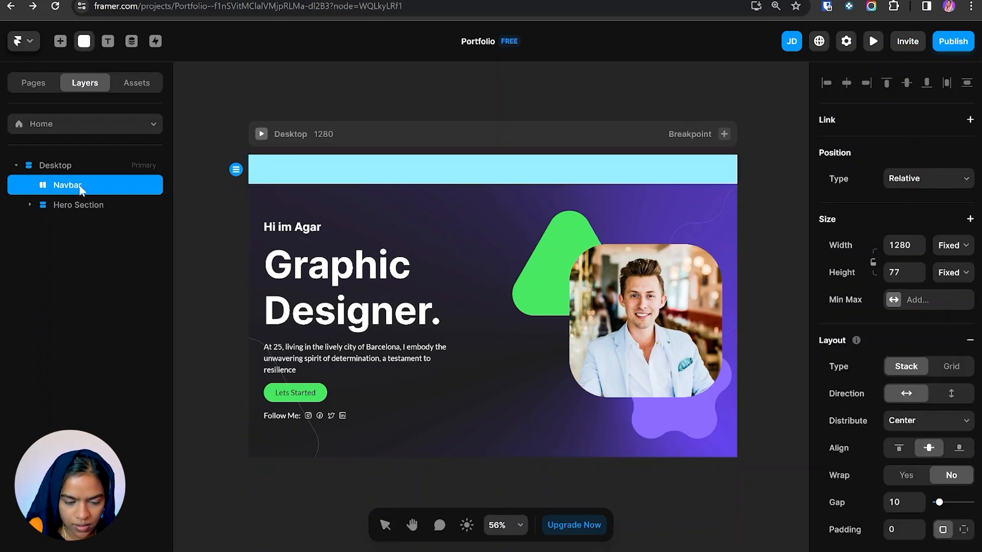
pyautogui.moveTo(265, 168)
pyautogui.mouseDown()
pyautogui.moveTo(663, 190)
pyautogui.moveTo(718, 177)
pyautogui.mouseUp()
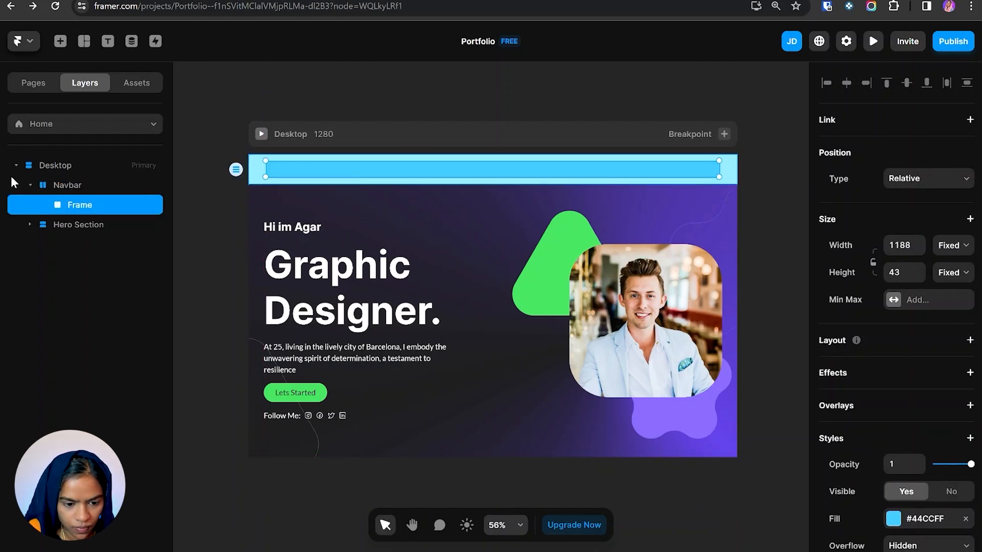
pyautogui.doubleClick(88, 207)
pyautogui.write('container')
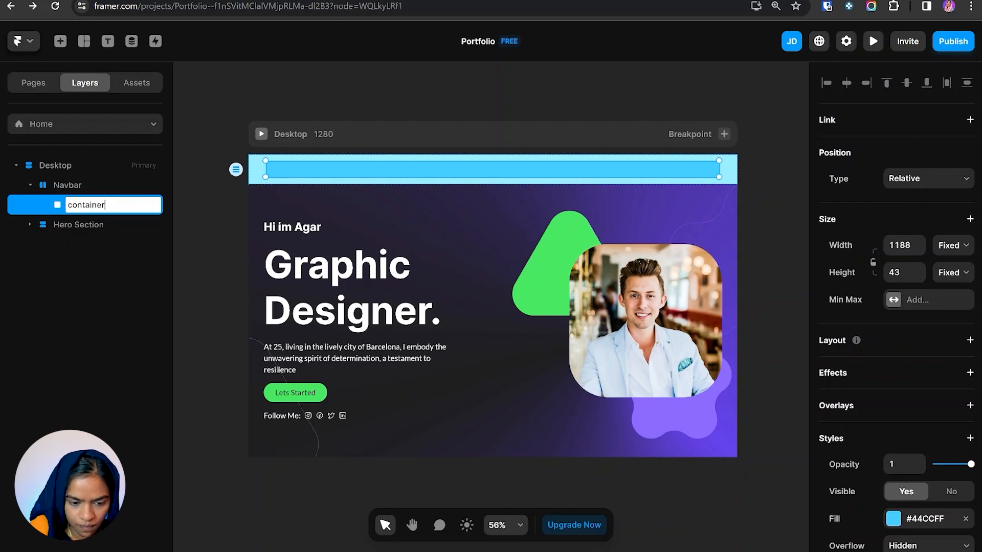
pyautogui.press('Return')
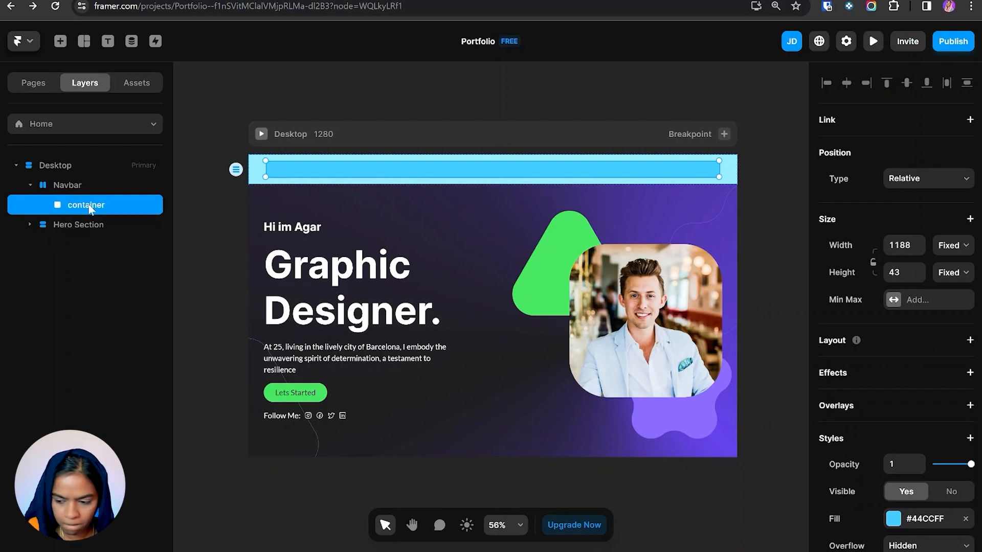
# - Add a stack layout to the Navbar's container and set its width to Fill
pyautogui.click(970, 341)
pyautogui.click(77, 186)
pyautogui.click(92, 205)
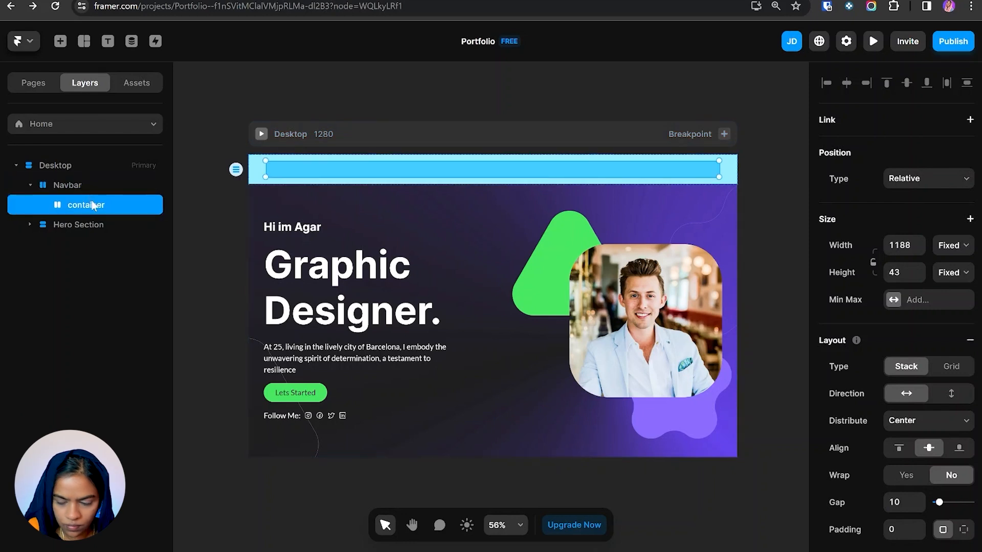
pyautogui.click(963, 245)
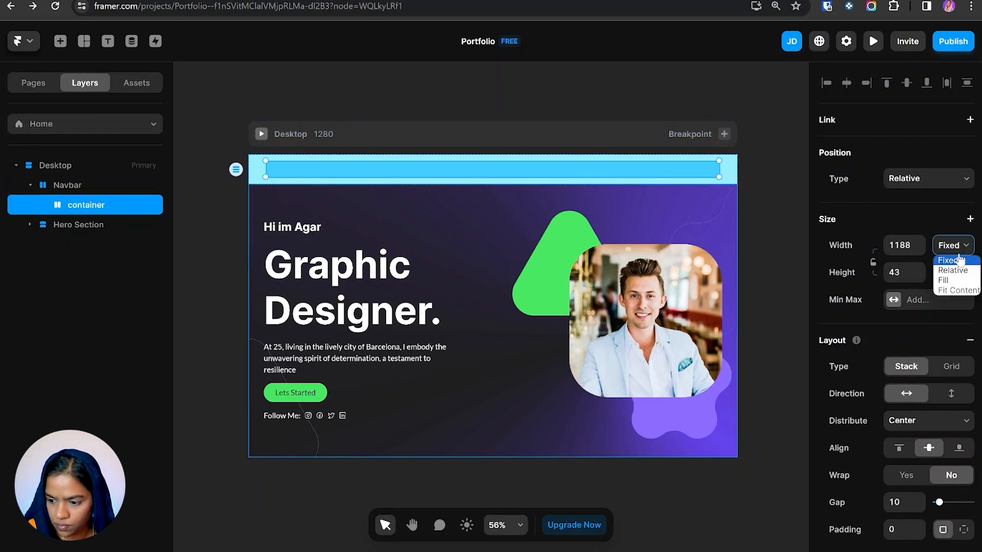
pyautogui.click(963, 280)
pyautogui.click(953, 274)
pyautogui.click(954, 281)
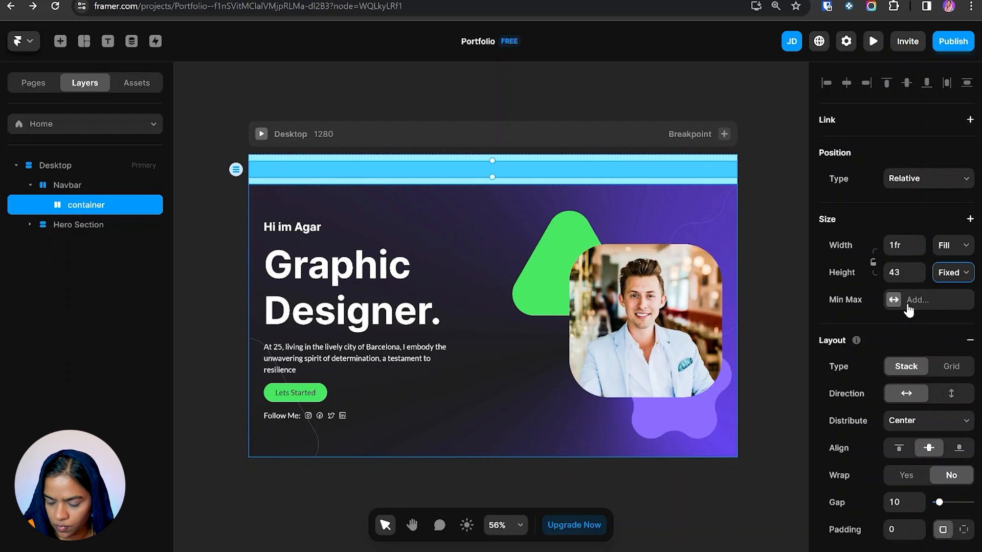
# - Give the container a fixed max width of 1200 and remove the fills of the Navbar and its container
pyautogui.click(910, 302)
pyautogui.click(939, 313)
pyautogui.click(961, 301)
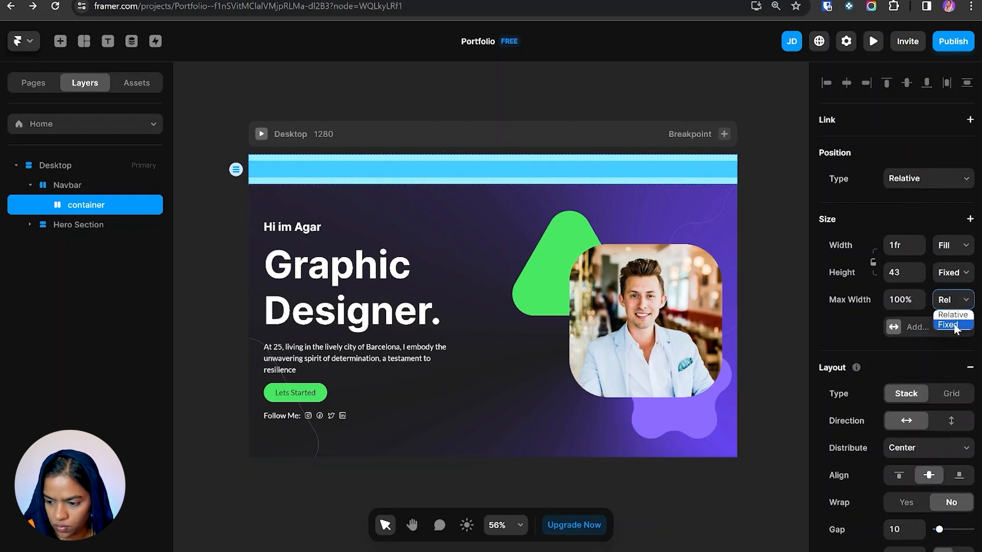
pyautogui.click(948, 325)
pyautogui.click(902, 299)
pyautogui.write('1200')
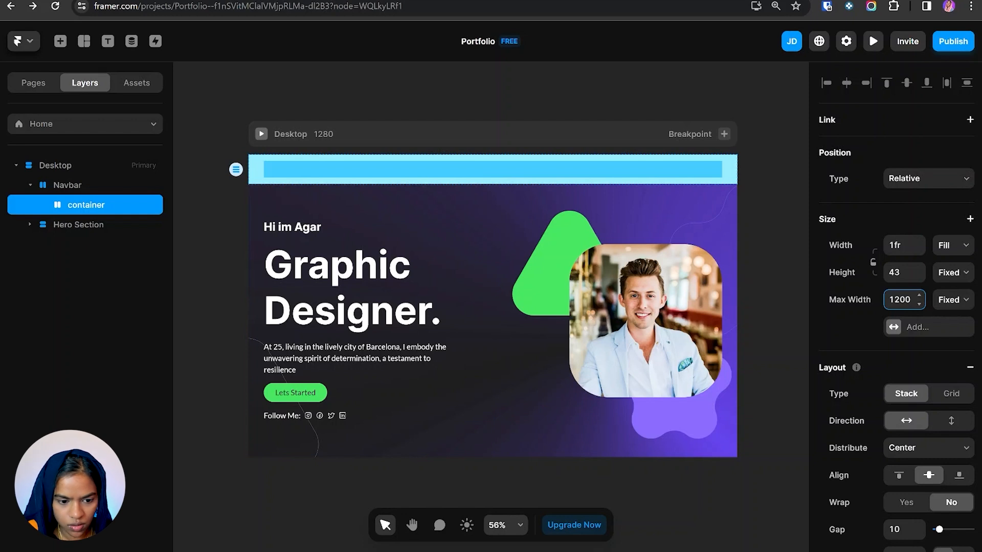
pyautogui.click(69, 185)
pyautogui.click(81, 205)
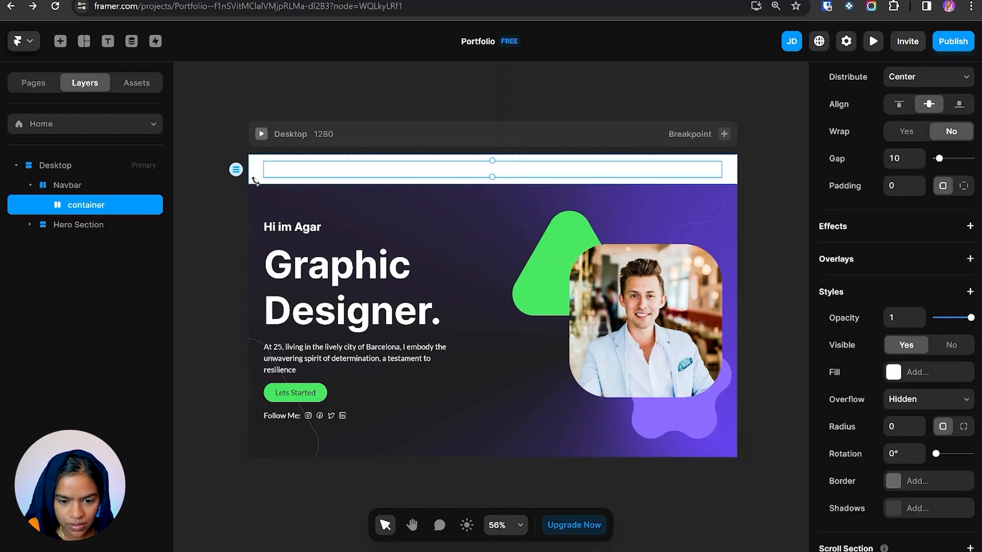
# - Draw a frame about 189 by 43 inside the Navbar's container and duplicate it
pyautogui.press('f')
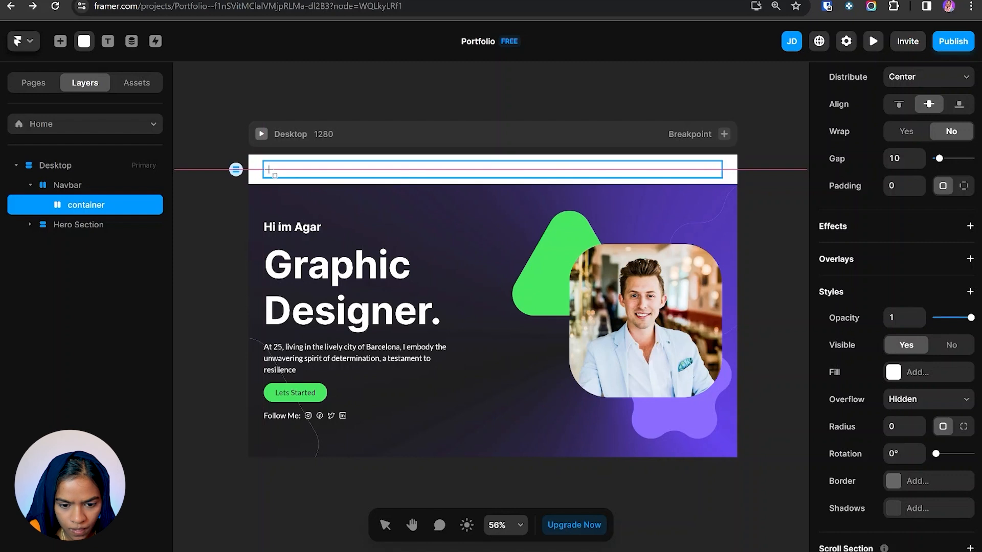
pyautogui.moveTo(264, 162)
pyautogui.mouseDown()
pyautogui.moveTo(271, 178)
pyautogui.moveTo(340, 178)
pyautogui.mouseUp()
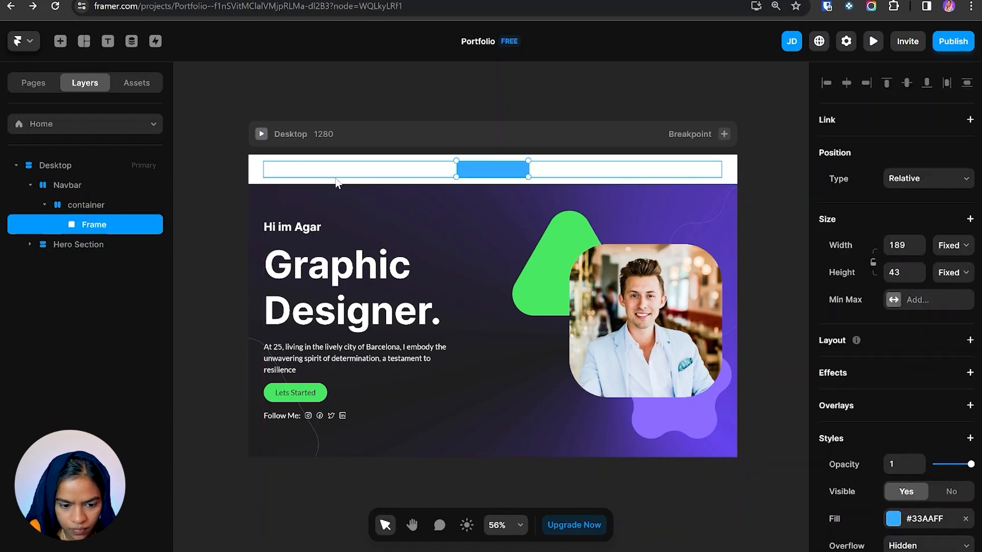
pyautogui.hotkey('ctrl', 'd')
# - Distribute the two frames in the Navbar's container with Space Between
pyautogui.click(95, 206)
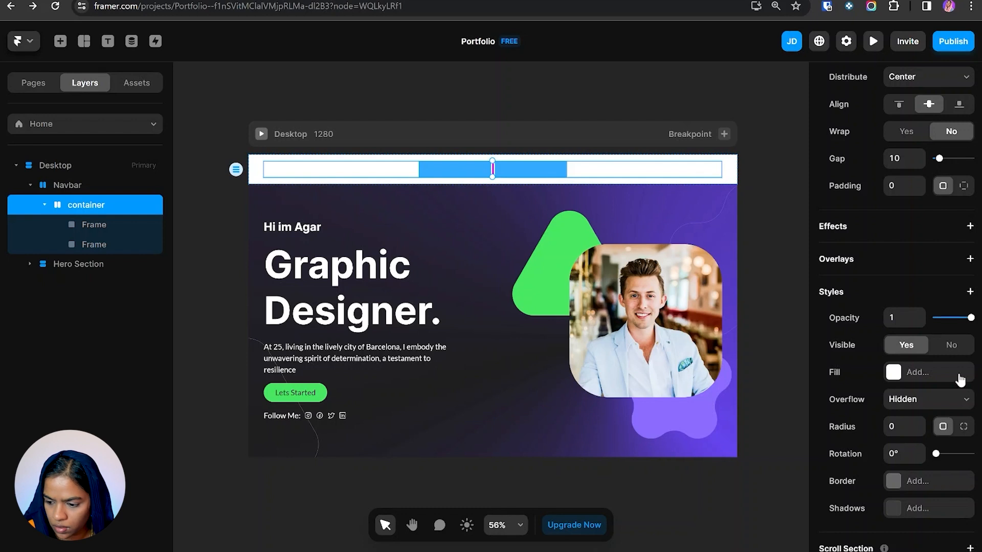
pyautogui.scroll(1, 920, 304)
pyautogui.scroll(3, 916, 296)
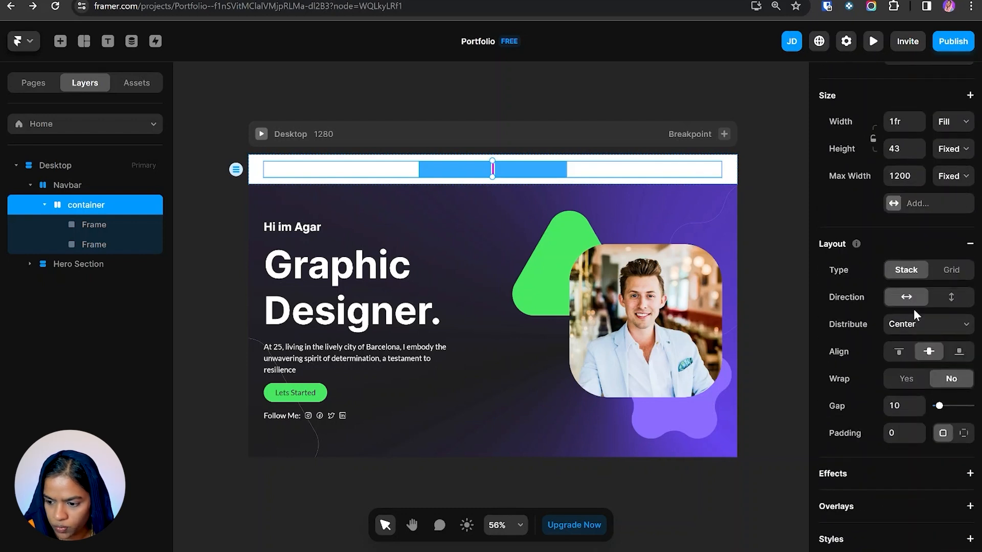
pyautogui.click(914, 325)
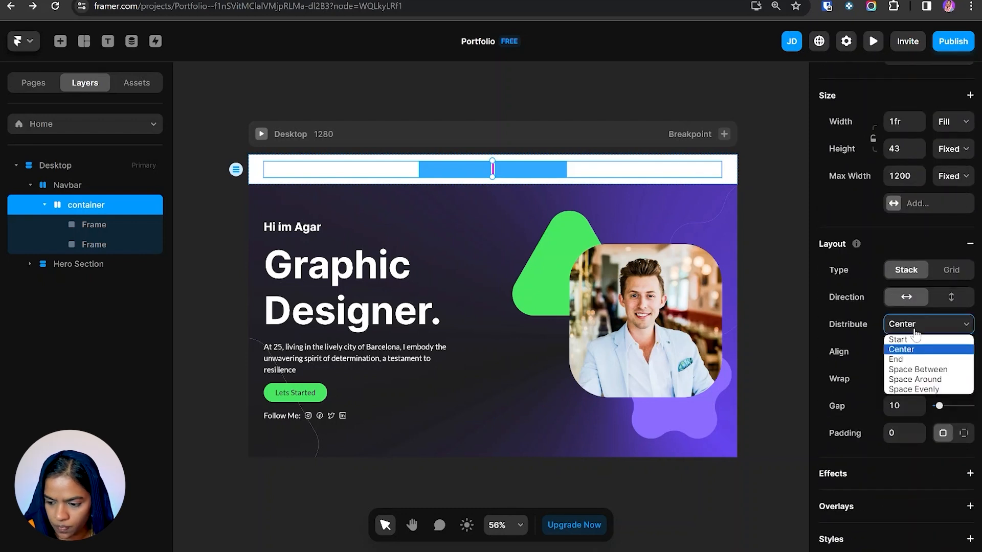
pyautogui.click(923, 370)
# - Rename the container's first frame as Logo and the second as Links wrap
pyautogui.click(119, 226)
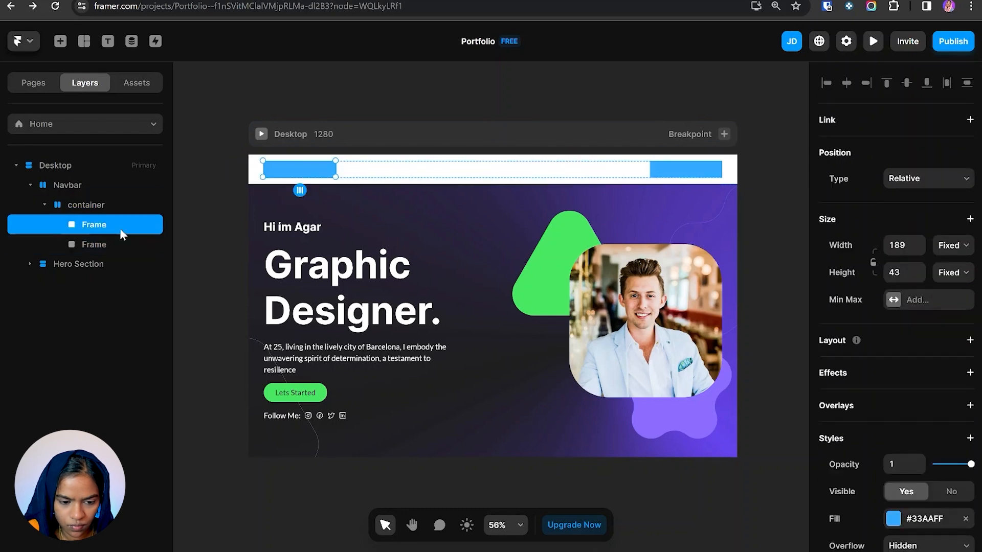
pyautogui.doubleClick(116, 226)
pyautogui.write('Logo')
pyautogui.press('Return')
pyautogui.doubleClick(56, 249)
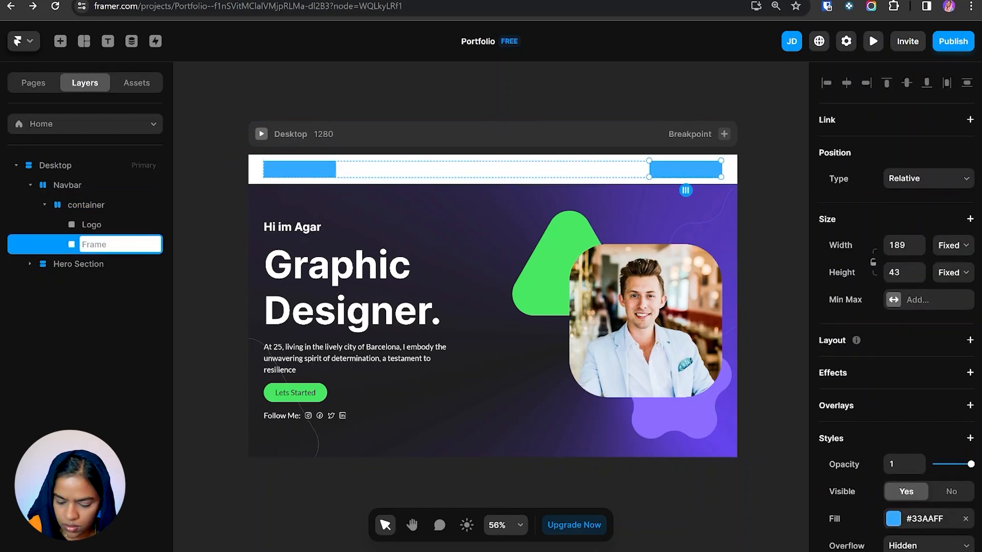
pyautogui.press('Return')
# - Remove the fill colours from the Logo and Links wrap frames
pyautogui.click(97, 228)
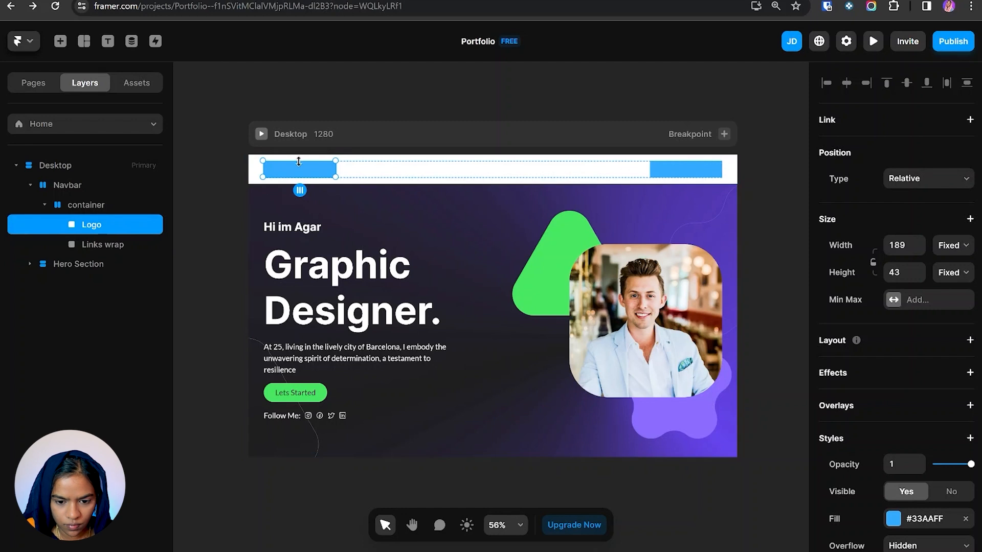
pyautogui.scroll(-4, 895, 358)
pyautogui.click(965, 332)
pyautogui.click(102, 245)
pyautogui.click(965, 333)
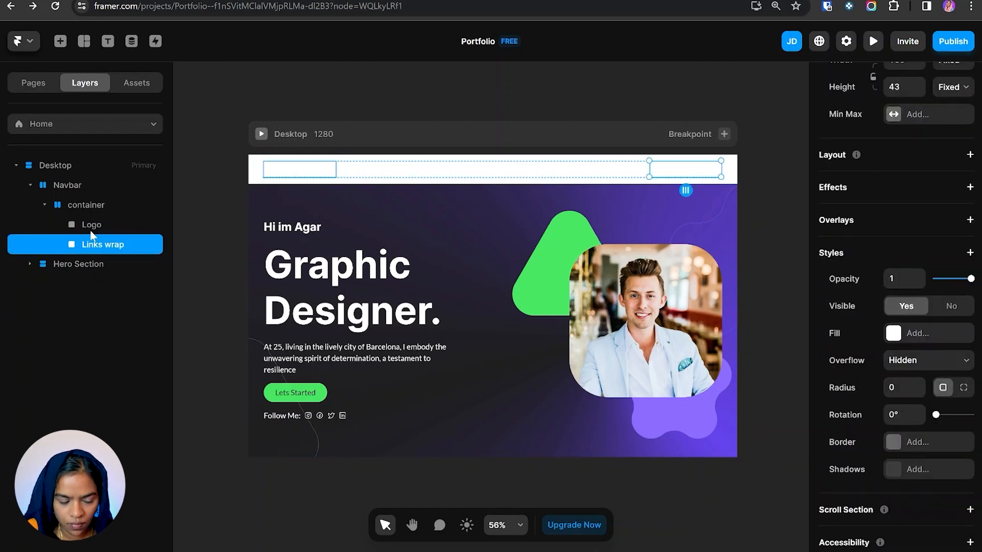
# - Copy the hero section's greeting title into the Logo frame and set the copy's width to Fill
pyautogui.click(92, 228)
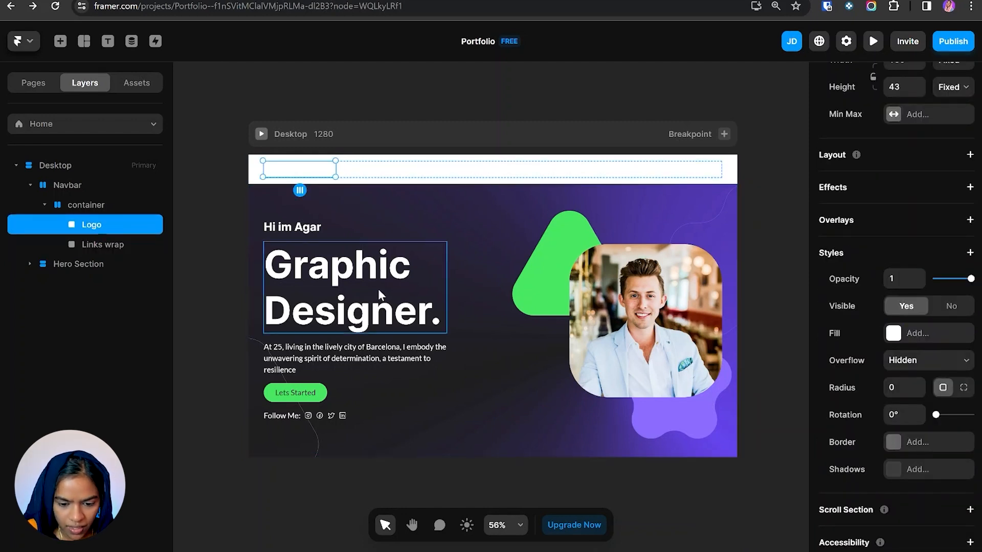
pyautogui.click(276, 226)
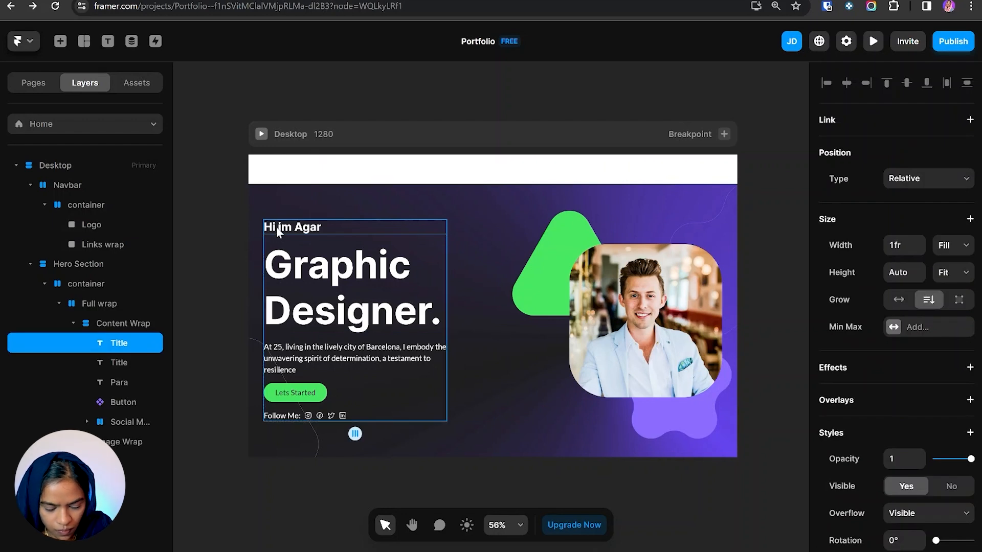
pyautogui.click(31, 263)
pyautogui.click(106, 223)
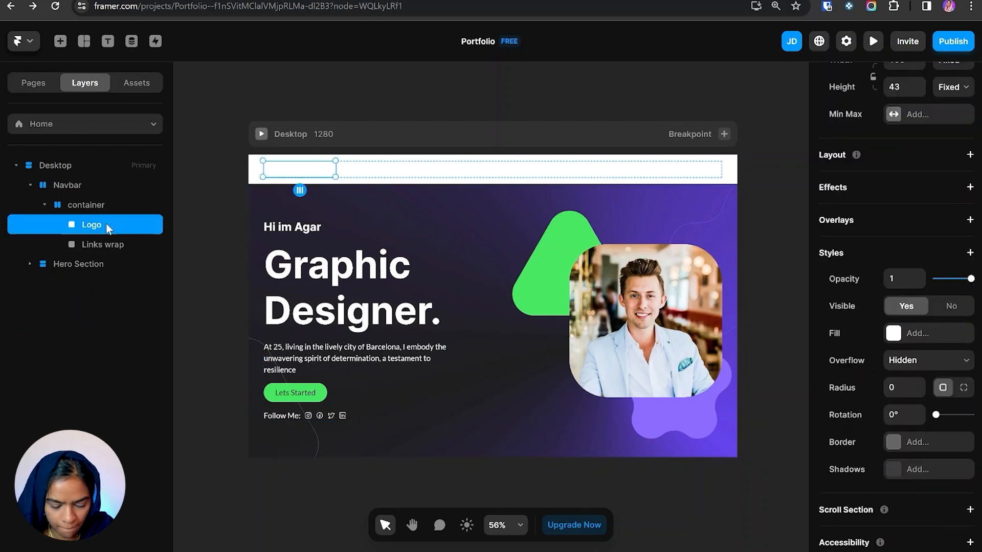
pyautogui.hotkey('ctrl', 'v')
pyautogui.click(952, 245)
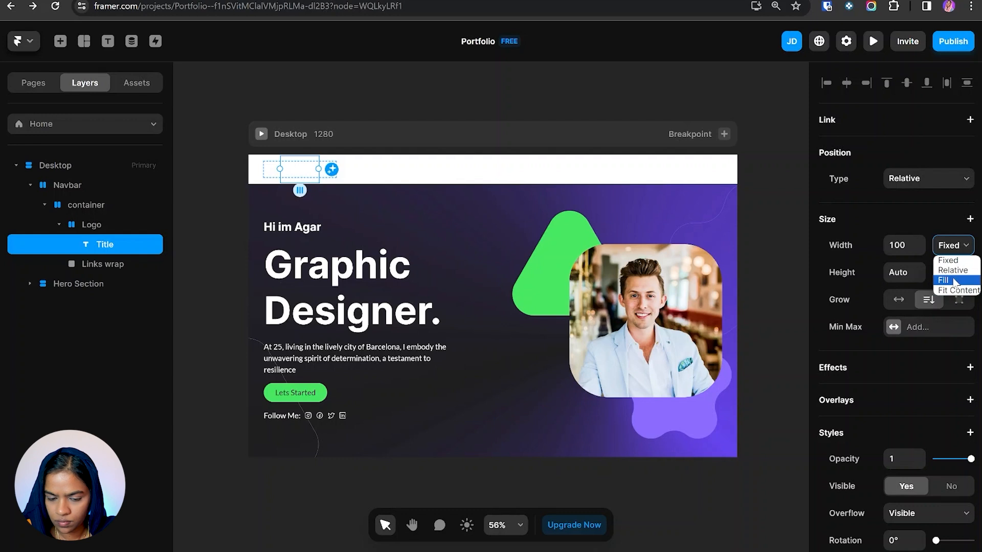
pyautogui.click(943, 280)
# - Change the Logo title's content to ".myFolio" and apply the Logo Title text style
pyautogui.scroll(-4, 864, 521)
pyautogui.click(890, 448)
pyautogui.click(923, 419)
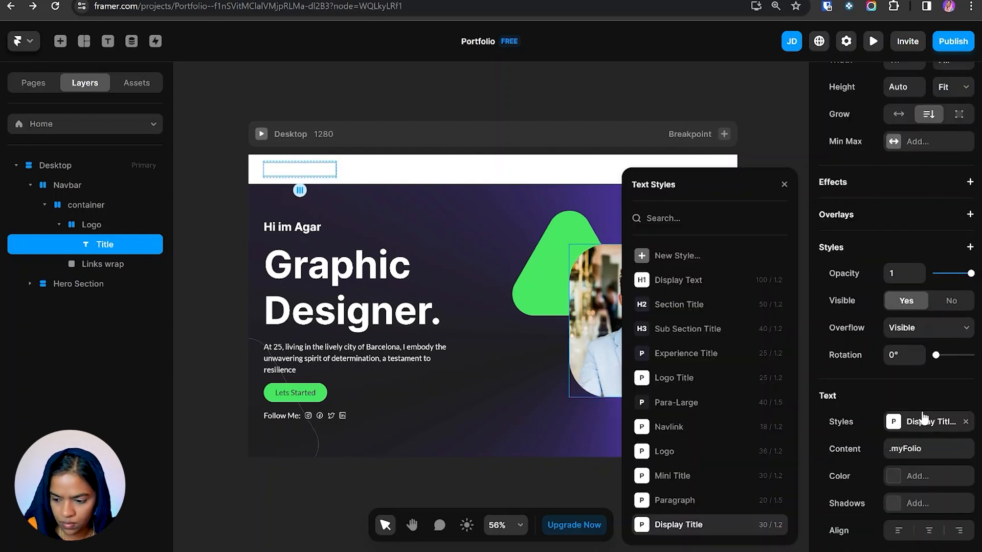
pyautogui.click(674, 377)
# - Try a solid #99EEFF fill on the Navbar behind the white logo text and undo it
pyautogui.click(299, 190)
pyautogui.click(97, 205)
pyautogui.scroll(-3, 916, 383)
pyautogui.click(122, 224)
pyautogui.click(103, 205)
pyautogui.click(82, 184)
pyautogui.scroll(-3, 922, 422)
pyautogui.click(102, 205)
pyautogui.click(122, 223)
pyautogui.click(102, 264)
pyautogui.click(82, 185)
pyautogui.click(921, 531)
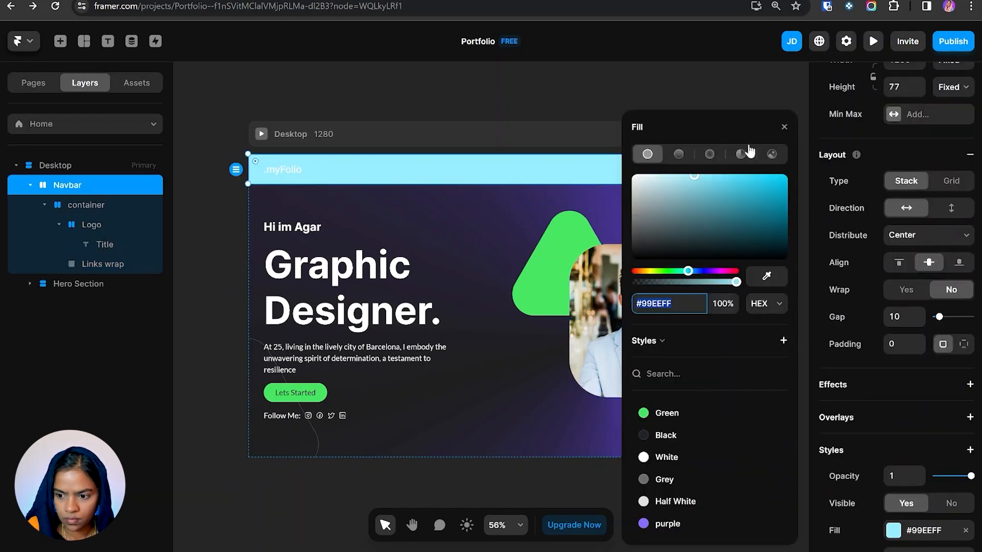
pyautogui.click(780, 128)
pyautogui.hotkey('ctrl', 'z')
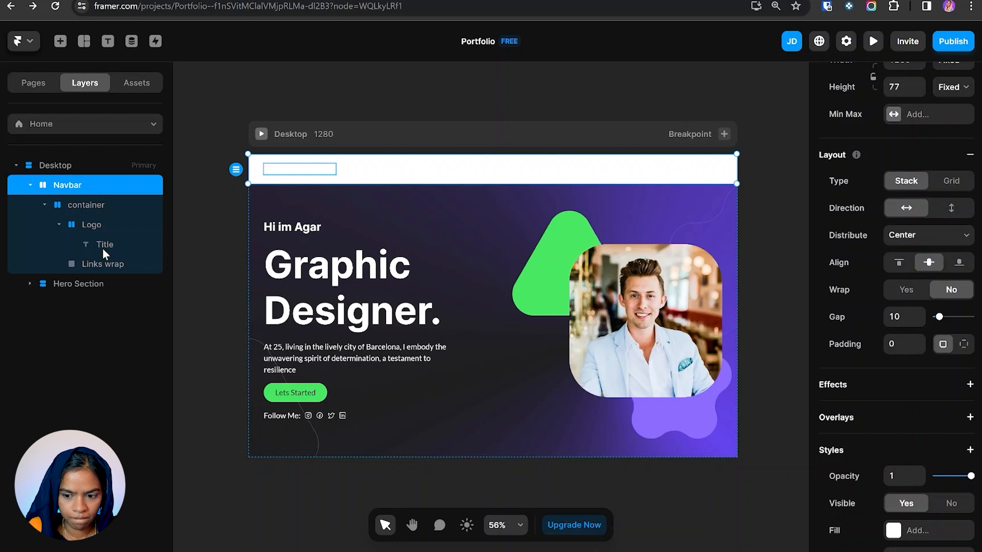
# - Set the Navbar's position type to Absolute so that it overlays the Hero Section
pyautogui.click(31, 187)
pyautogui.click(30, 186)
pyautogui.click(84, 225)
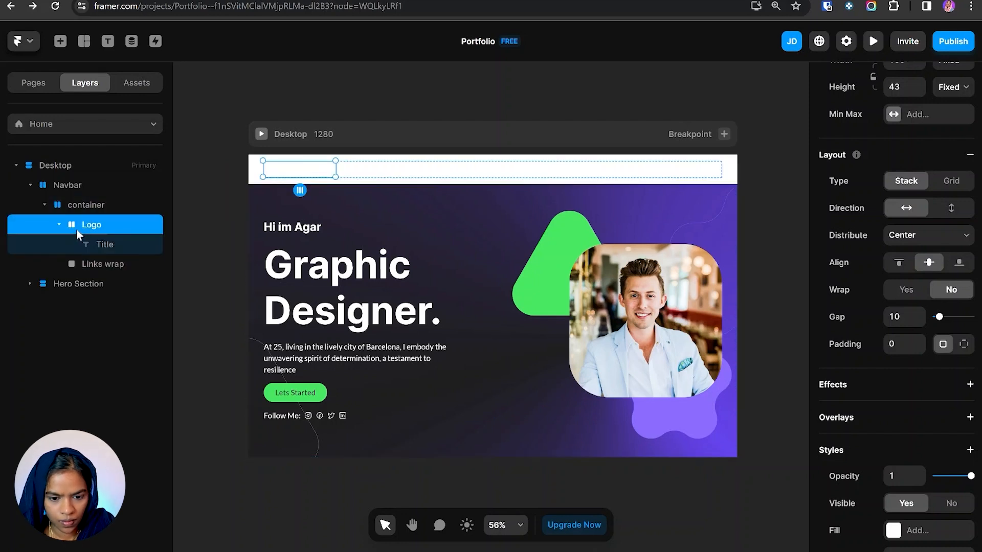
pyautogui.click(60, 225)
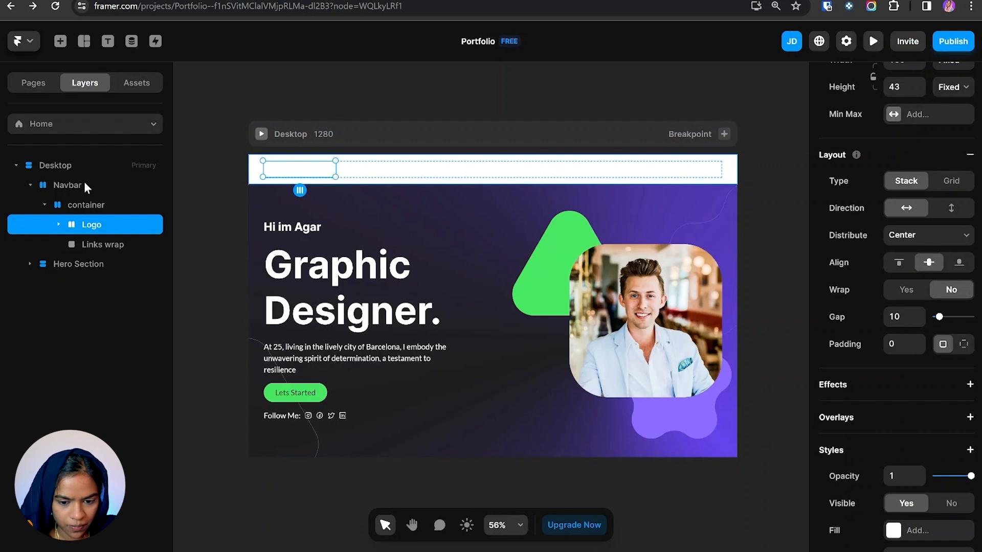
pyautogui.click(84, 184)
pyautogui.scroll(3, 910, 174)
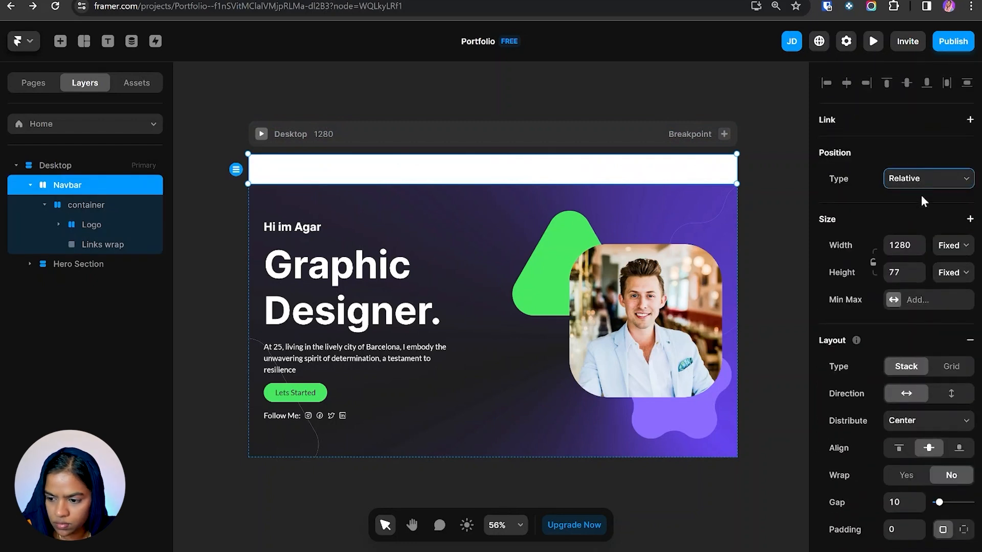
pyautogui.click(912, 179)
pyautogui.click(905, 193)
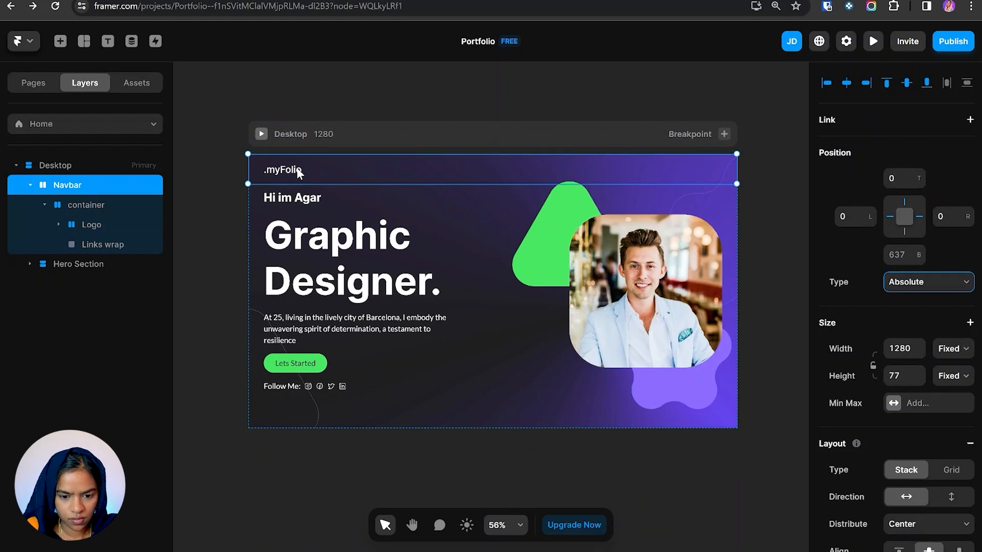
# - Apply the Logo text style to the .myFolio title inside the Navbar's Logo frame
pyautogui.click(93, 227)
pyautogui.click(59, 226)
pyautogui.click(102, 245)
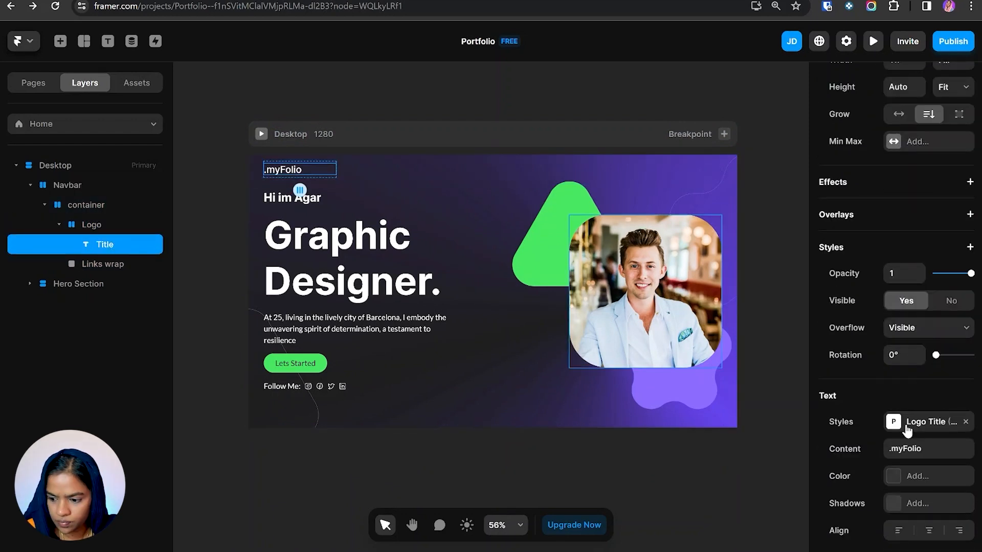
pyautogui.click(906, 430)
pyautogui.click(661, 450)
# - Copy the Logo title and paste three copies of it into the Links wrap frame
pyautogui.click(113, 263)
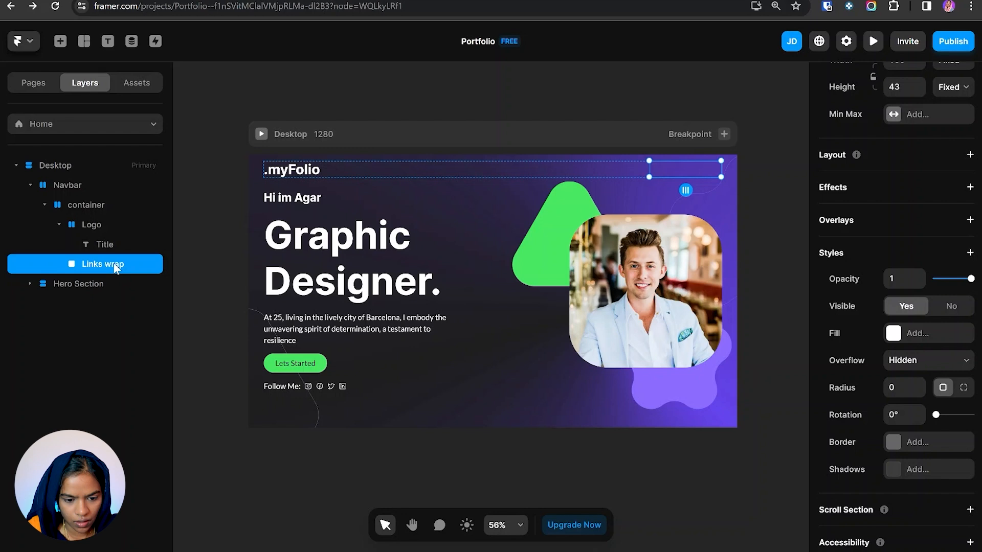
pyautogui.click(107, 245)
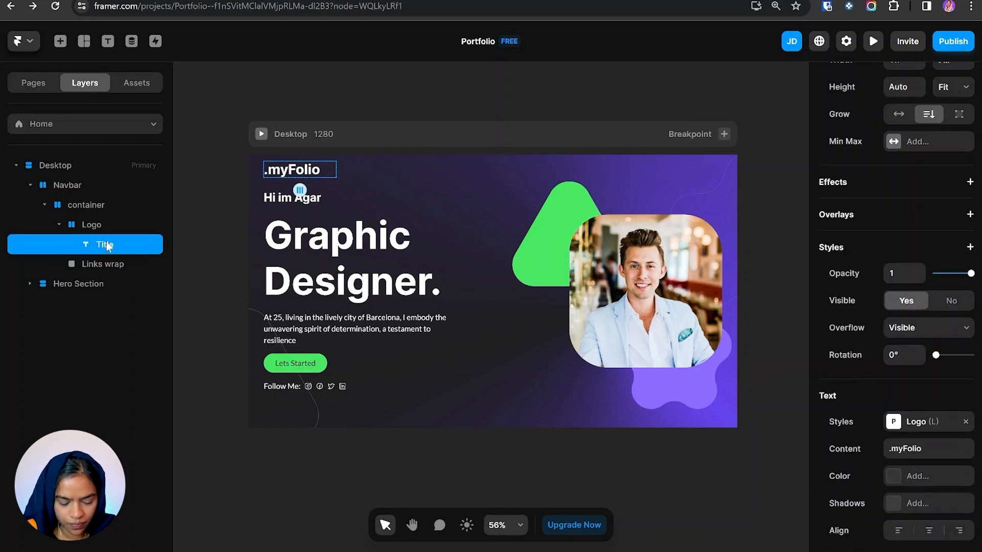
pyautogui.click(119, 266)
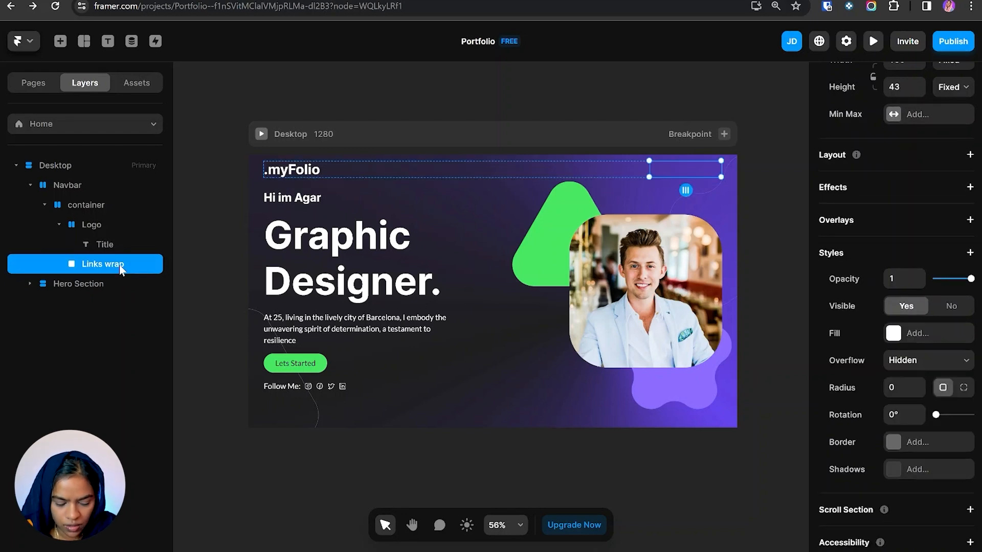
pyautogui.hotkey('ctrl', 'v')
pyautogui.hotkey('ctrl', 'v')
pyautogui.hotkey('ctrl', 'v')
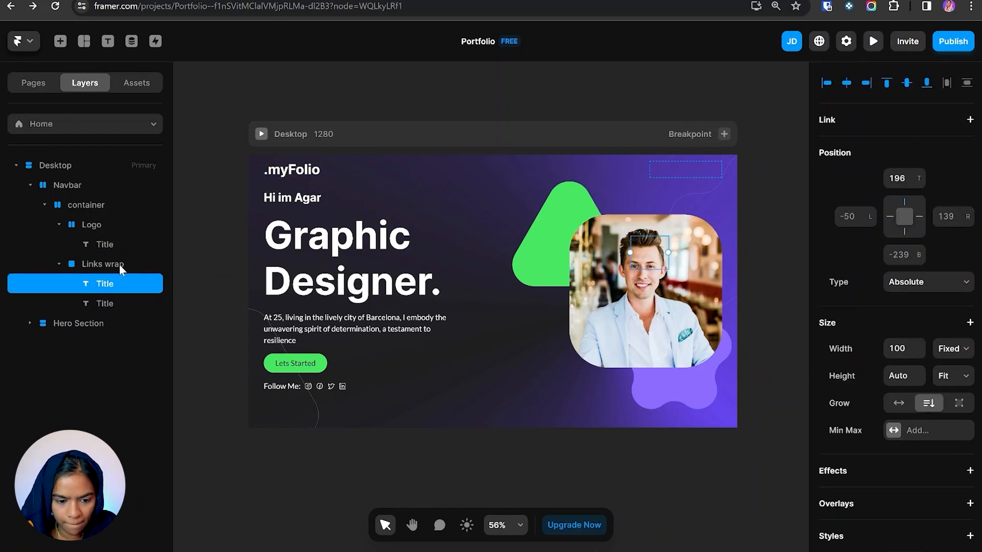
# - Add a Stack layout with horizontal direction to the Links wrap frame
pyautogui.click(118, 264)
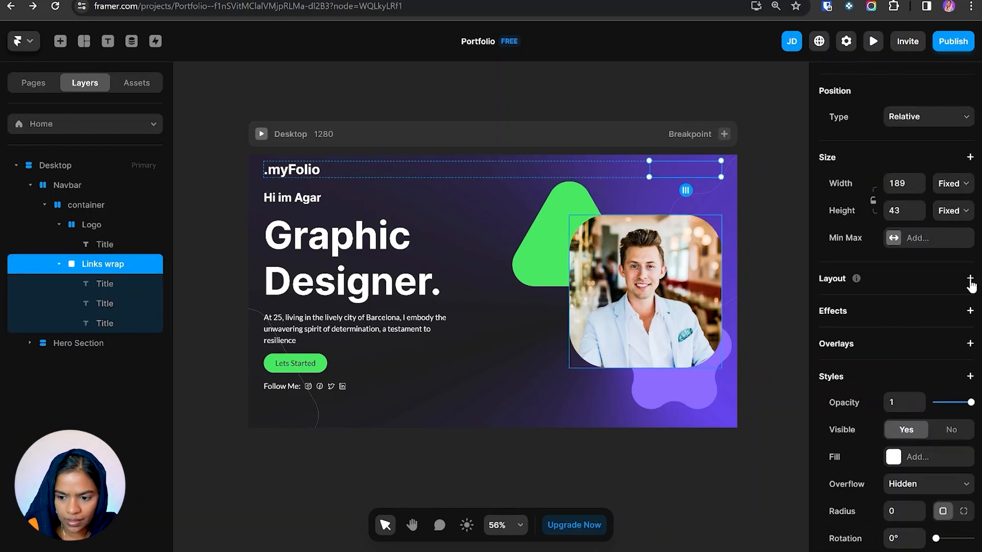
pyautogui.click(970, 281)
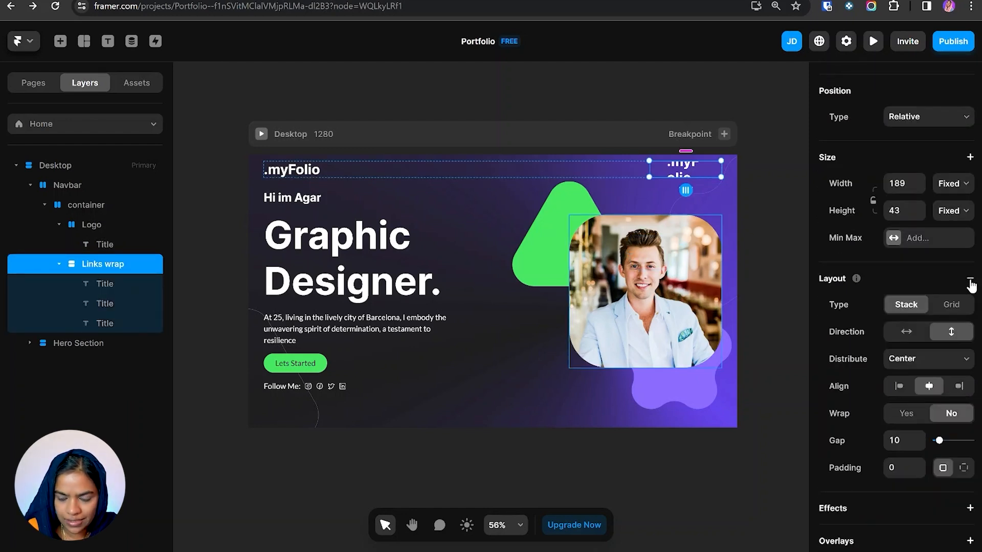
pyautogui.click(906, 333)
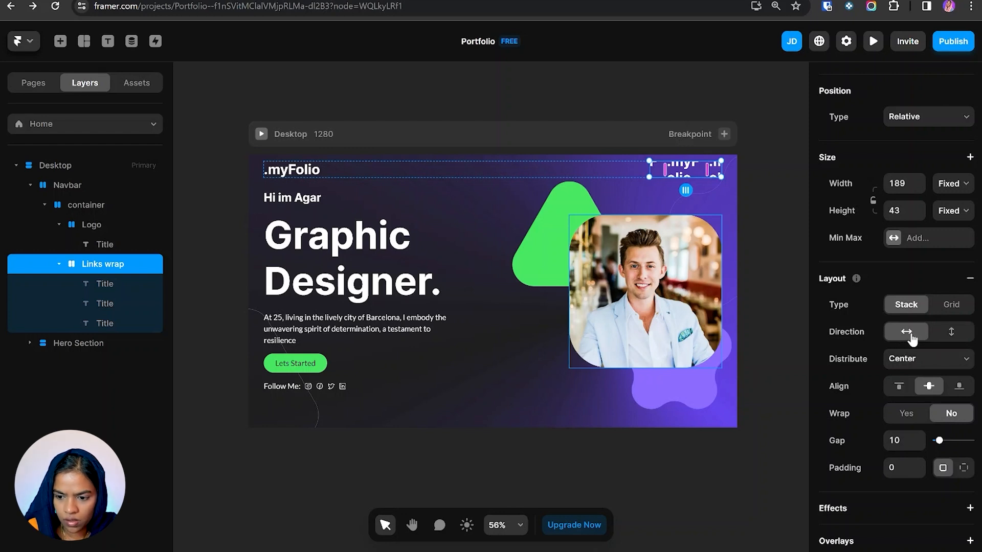
# - Apply the Navlink text style to all three titles in Links wrap
pyautogui.click(119, 281)
pyautogui.keyDown('shift'); pyautogui.click(120, 324); pyautogui.keyUp('shift')
pyautogui.click(903, 389)
pyautogui.click(669, 427)
pyautogui.click(784, 184)
# - Set the contents of the three Links wrap titles to "Home", "About" and "Work", in that order
pyautogui.click(105, 284)
pyautogui.click(928, 448)
pyautogui.write('Home')
pyautogui.click(109, 304)
pyautogui.scroll(-2, 926, 435)
pyautogui.click(926, 511)
pyautogui.write('About')
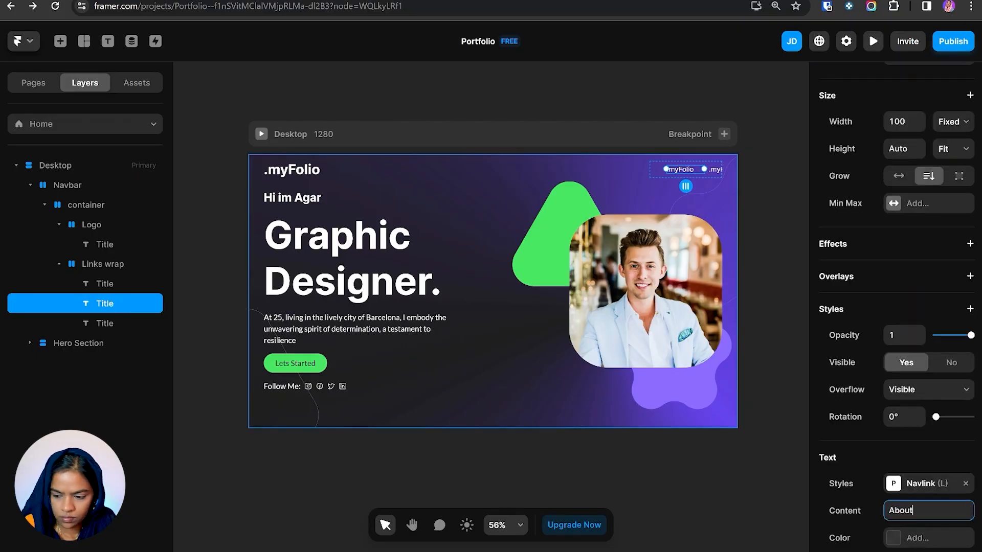
pyautogui.click(105, 324)
pyautogui.click(928, 448)
pyautogui.write('Work')
pyautogui.click(105, 283)
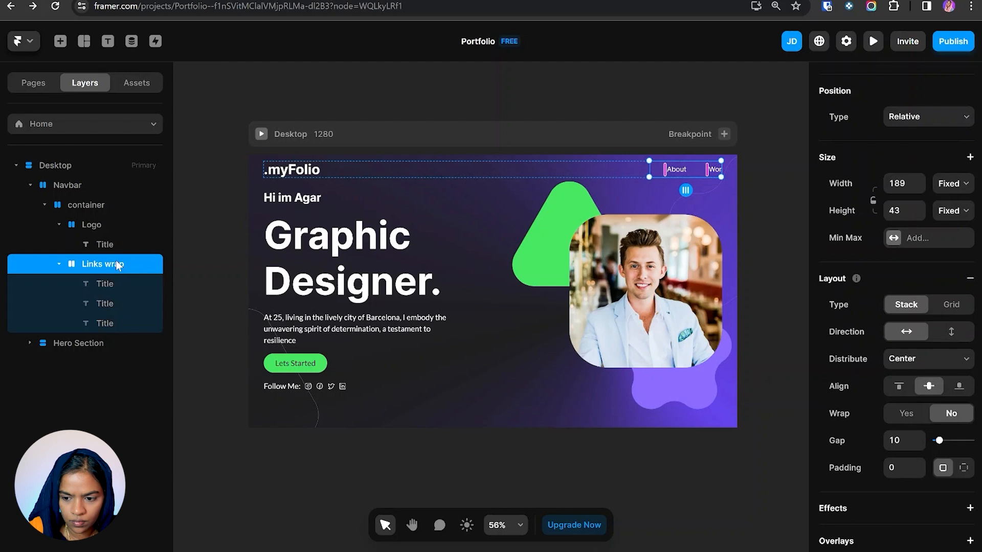
pyautogui.click(118, 304)
pyautogui.click(118, 328)
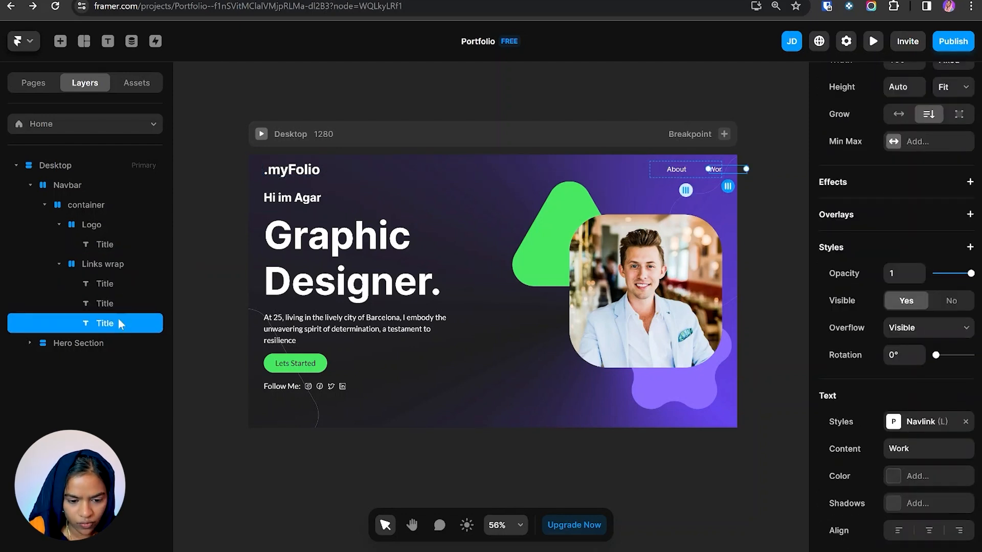
# - Set the width and height of the Links wrap frame to Fit Content
pyautogui.click(114, 265)
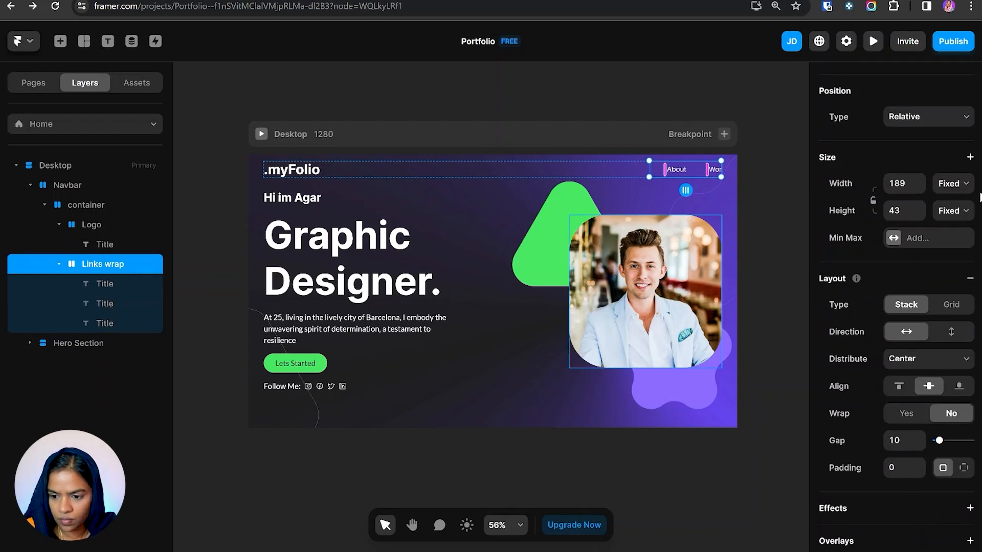
pyautogui.click(953, 183)
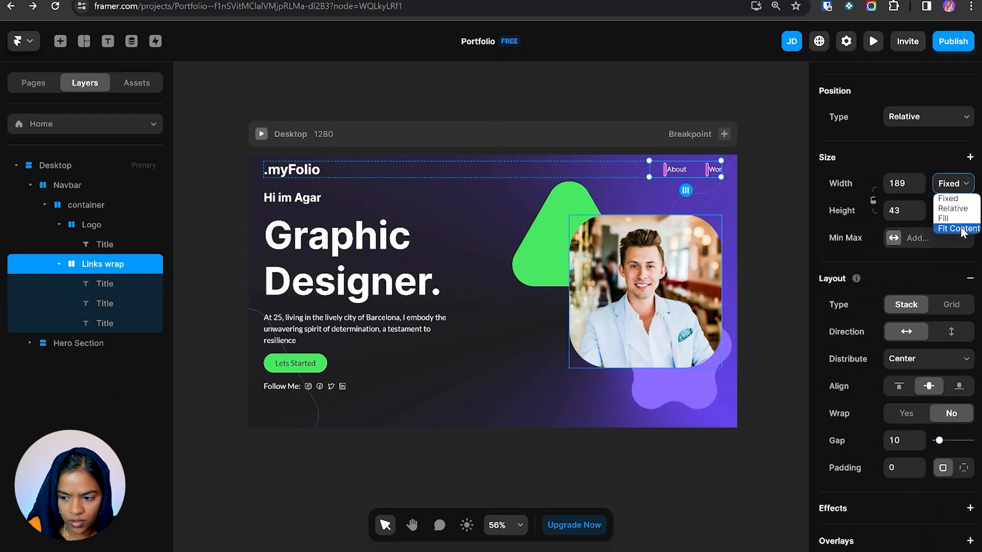
pyautogui.click(950, 224)
pyautogui.click(949, 219)
pyautogui.click(963, 259)
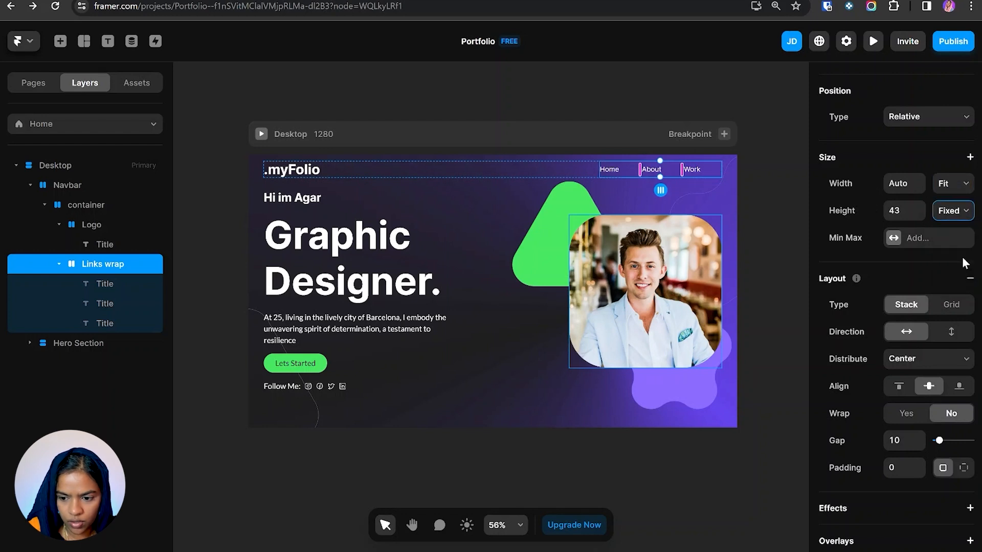
# - Set the width of the Home, About and Work link titles to Fit Content
pyautogui.click(96, 286)
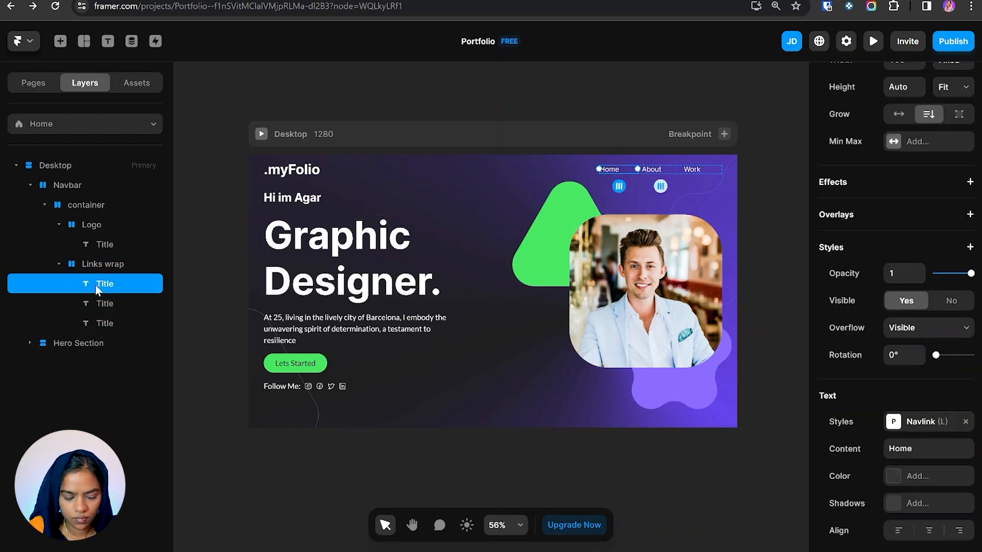
pyautogui.keyDown('shift'); pyautogui.click(107, 320); pyautogui.keyUp('shift')
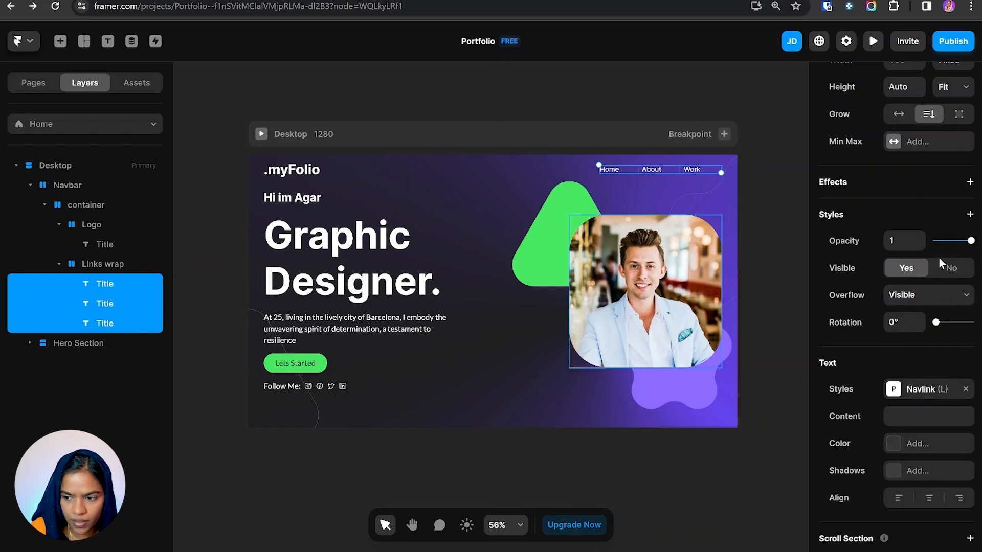
pyautogui.scroll(3, 940, 263)
pyautogui.click(953, 183)
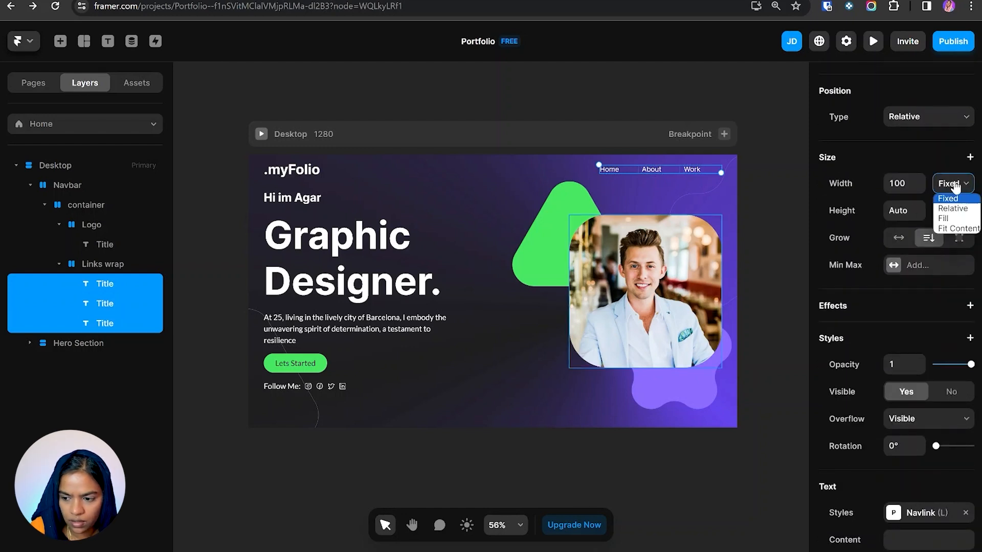
pyautogui.click(959, 229)
# - Set the gap between the links in Links wrap to 40
pyautogui.click(95, 265)
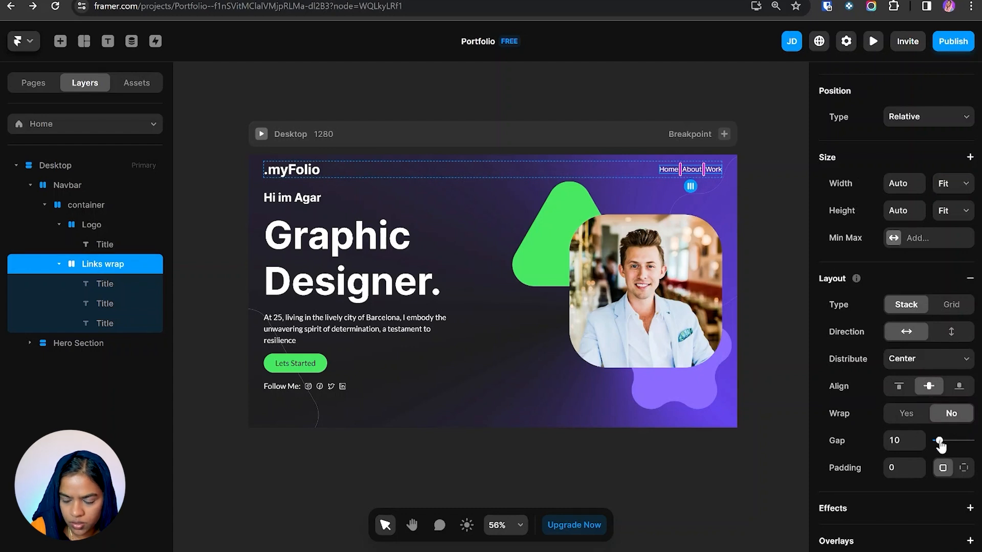
pyautogui.moveTo(940, 442); pyautogui.dragTo(955, 443)
pyautogui.click(894, 443)
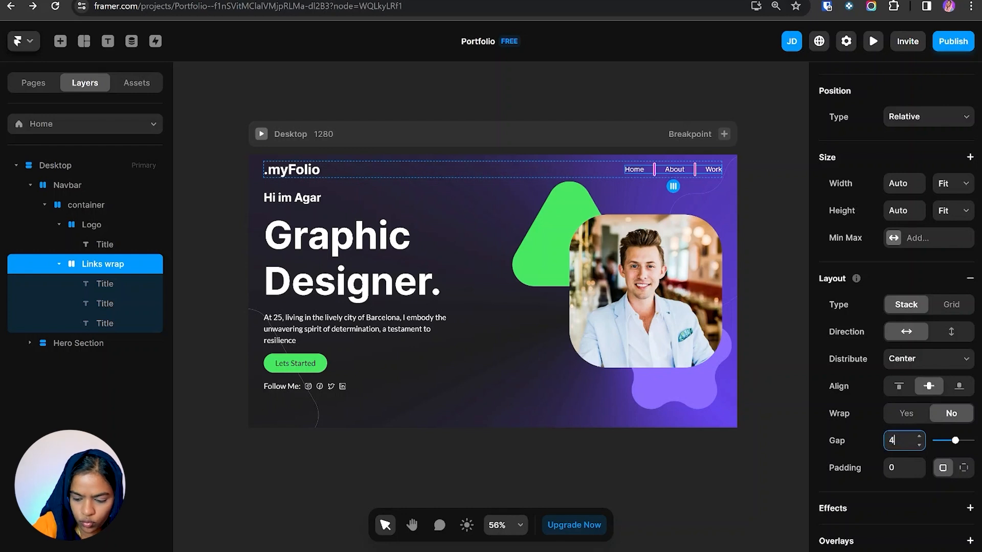
pyautogui.press('Return')
# - Insert the project's Button component and place it after the Work link inside Links wrap
pyautogui.click(81, 86)
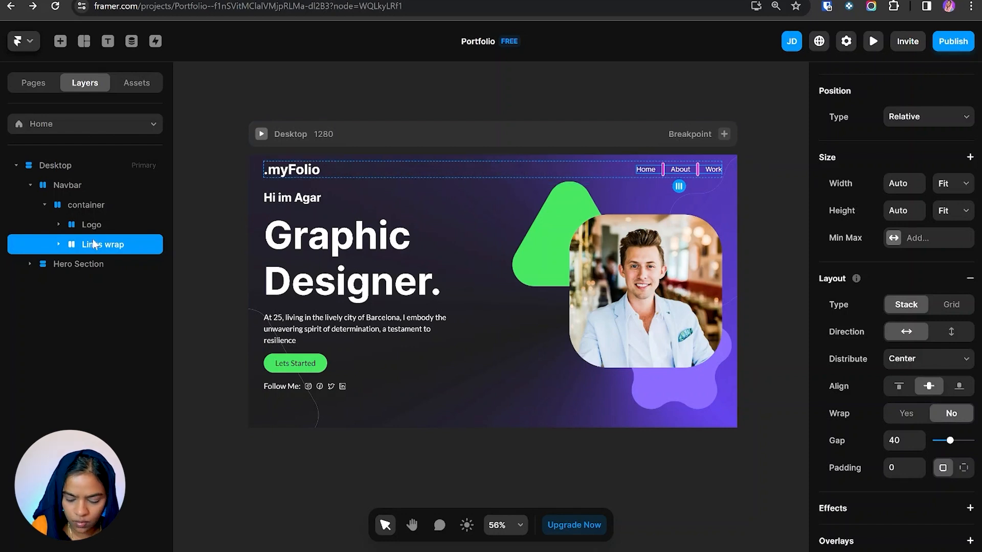
pyautogui.hotkey('ctrl', 'k')
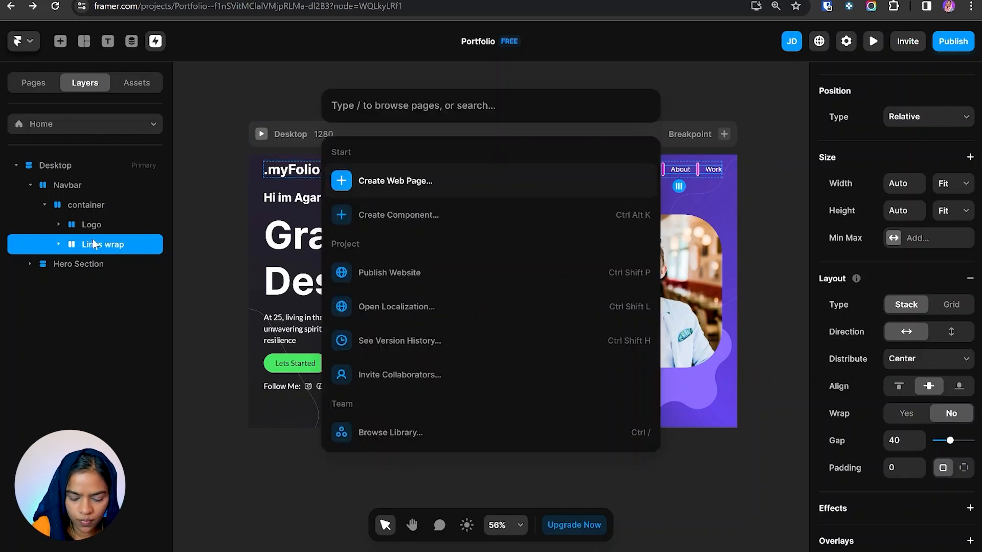
pyautogui.write('bu')
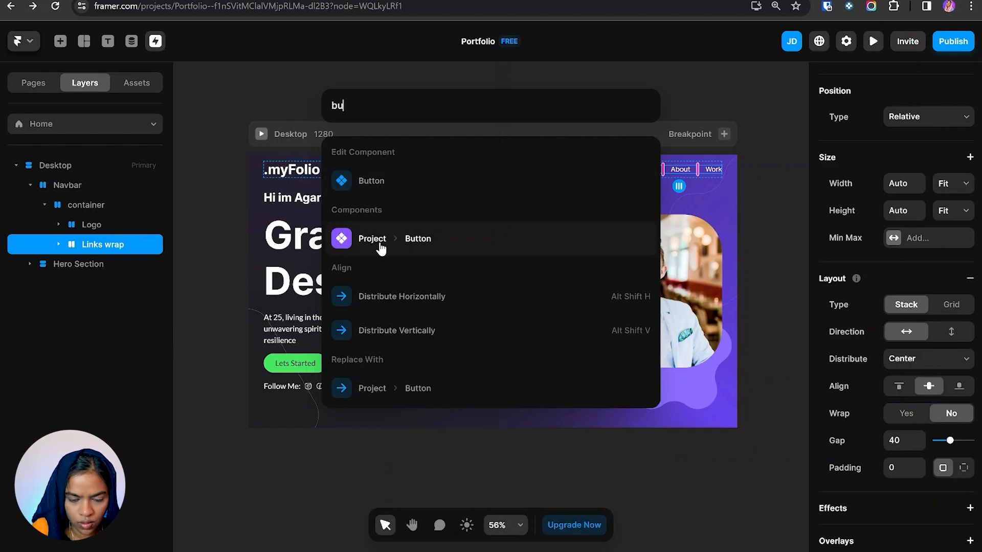
pyautogui.click(381, 249)
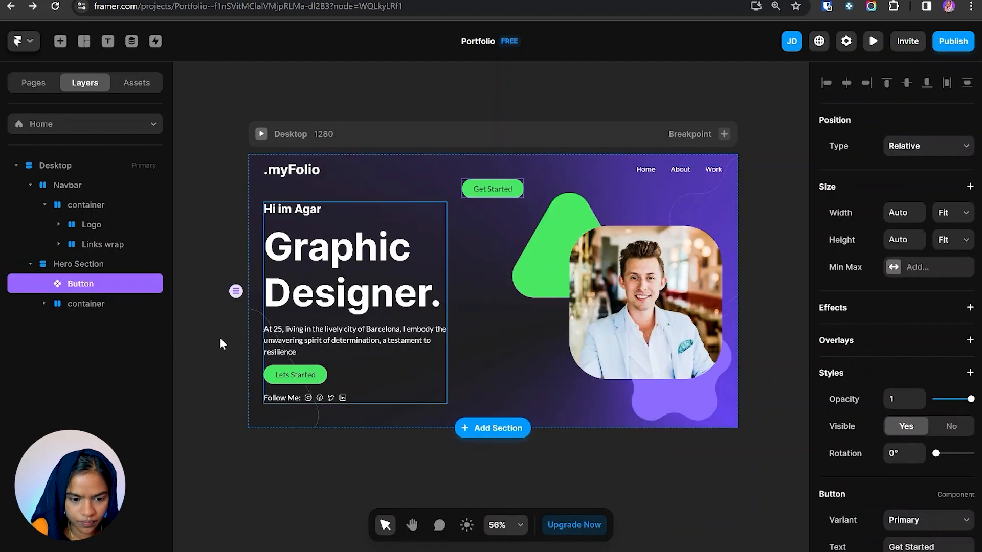
pyautogui.moveTo(71, 286); pyautogui.dragTo(127, 312)
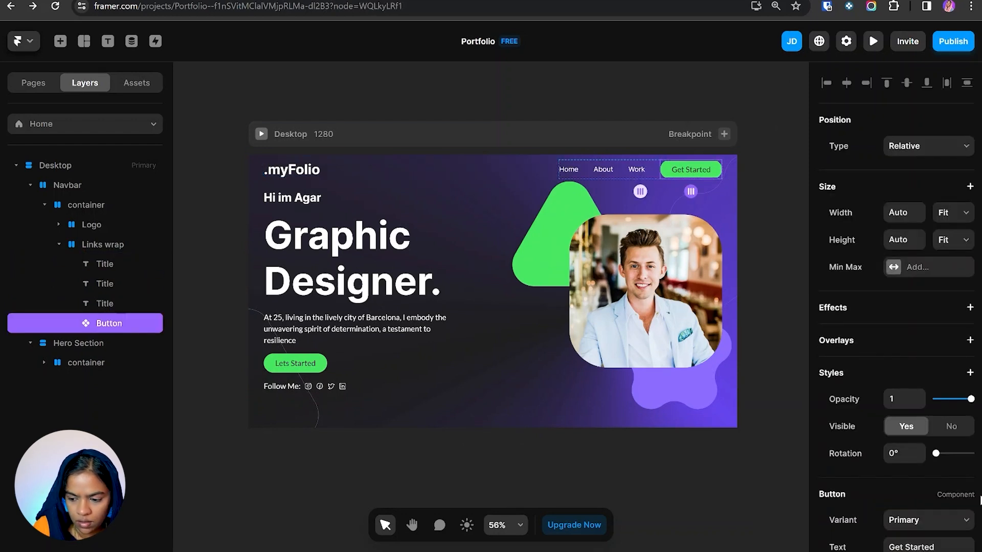
# - Switch the navbar's Get Started button to the Secondary variant
pyautogui.click(918, 522)
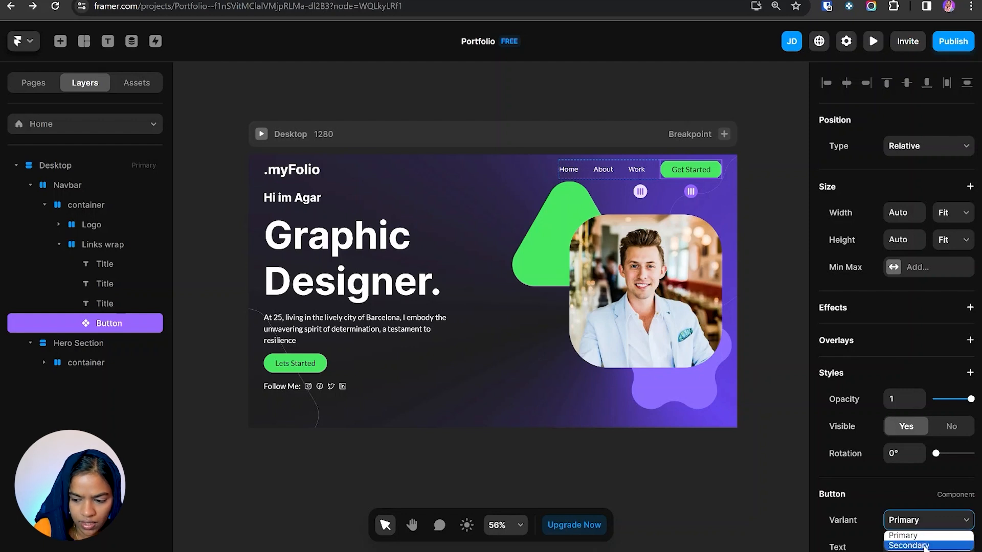
pyautogui.click(926, 546)
pyautogui.click(763, 193)
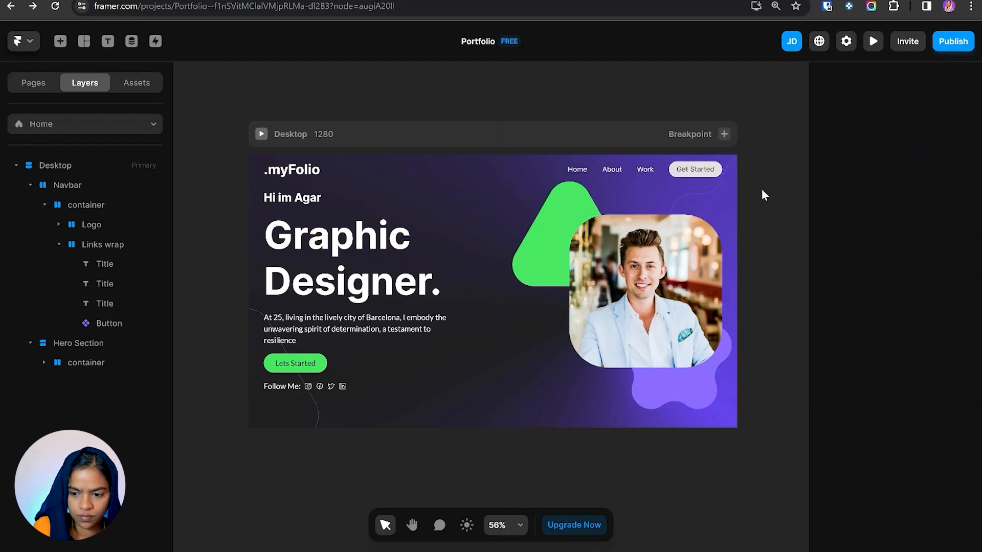
pyautogui.click(660, 180)
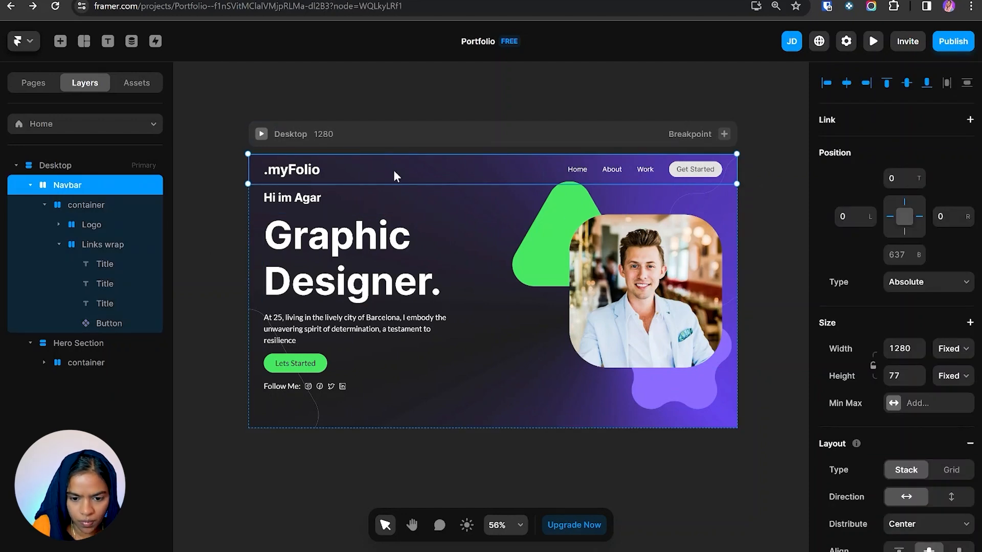
pyautogui.click(438, 466)
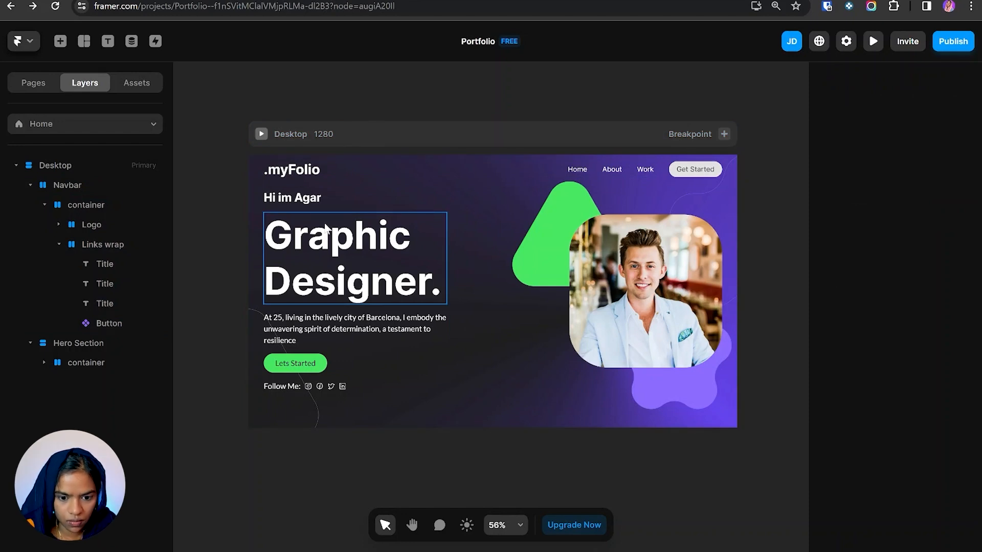
# - Compare the hero spacing with the Figma design and set the Hero Section's top padding to 150
pyautogui.hotkey('alt', 'Tab')
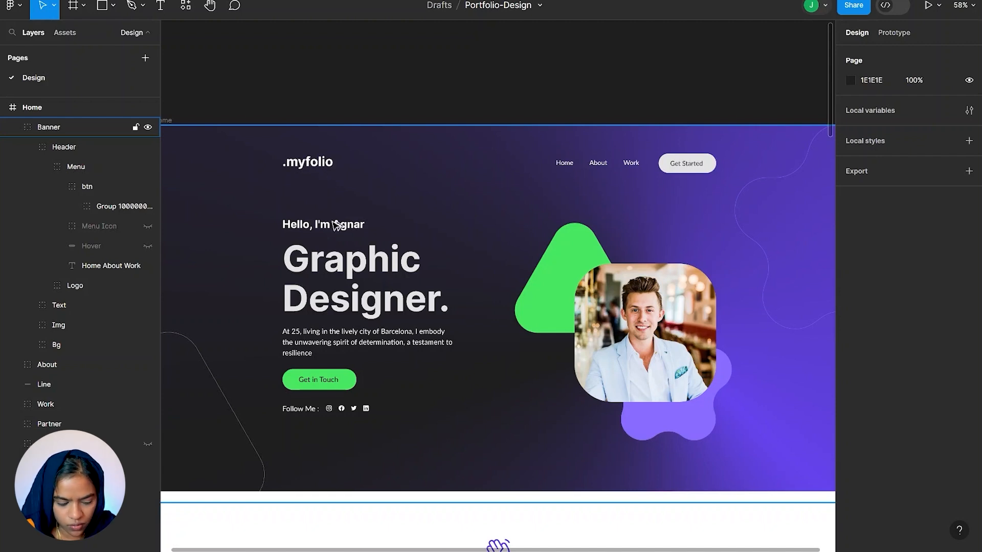
pyautogui.hotkey('alt', 'Tab')
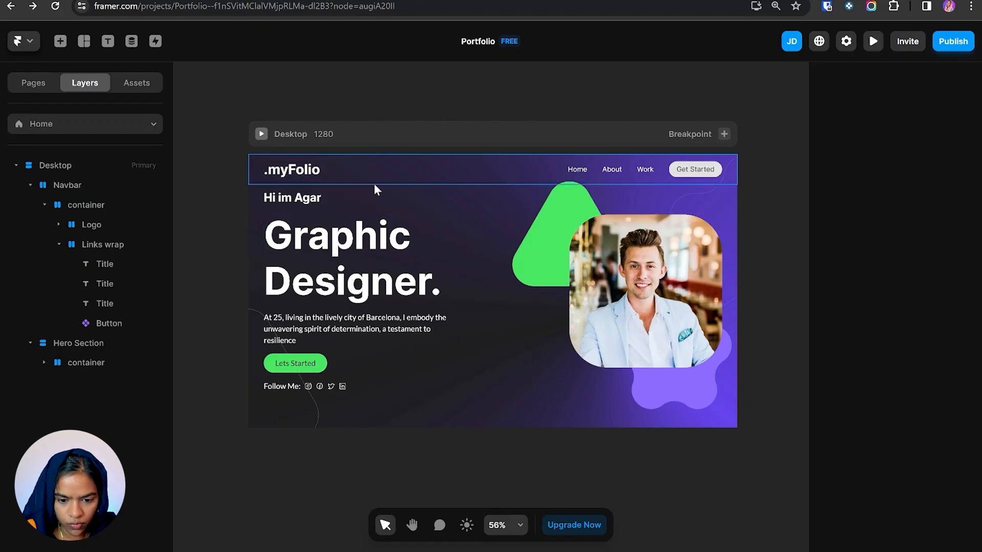
pyautogui.click(73, 345)
pyautogui.scroll(-3, 933, 514)
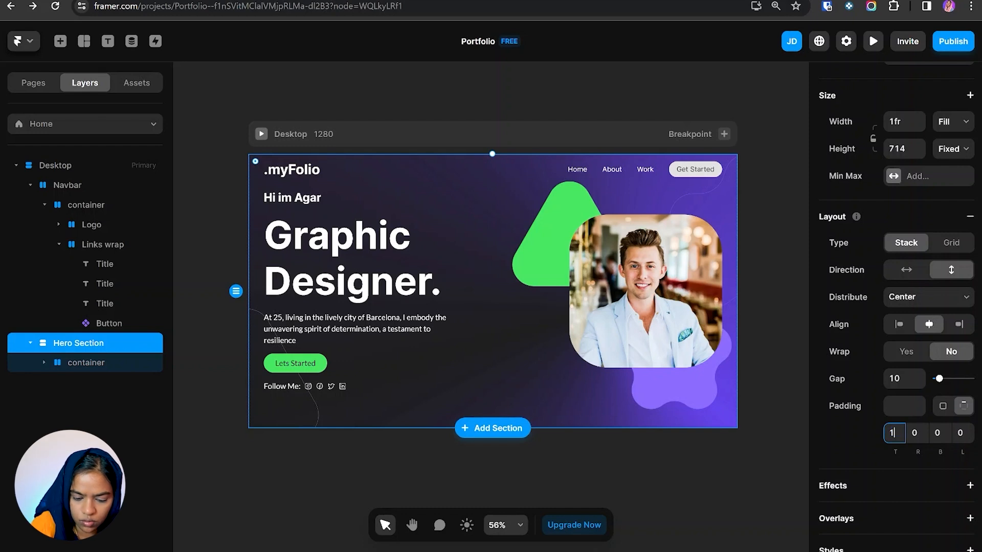
pyautogui.press('Return')
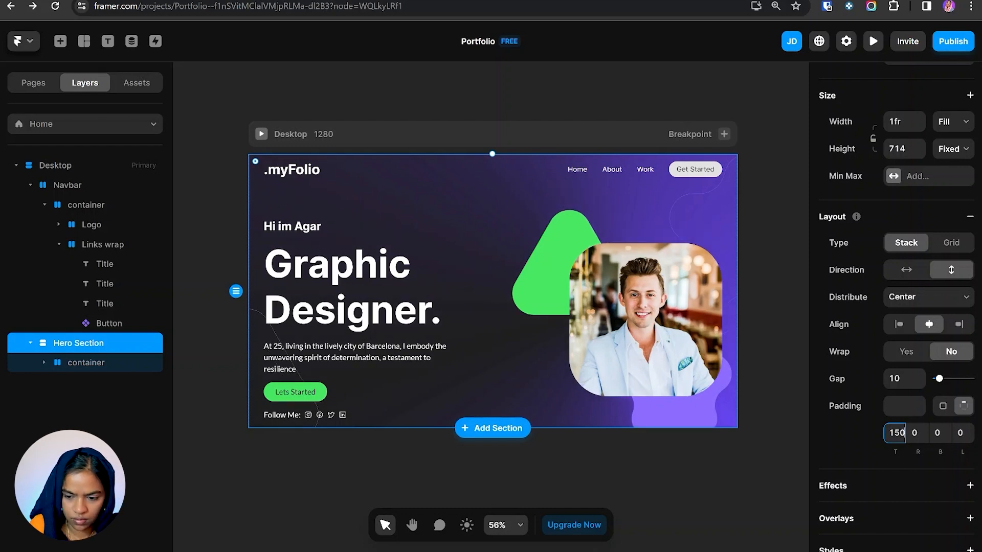
pyautogui.click(220, 381)
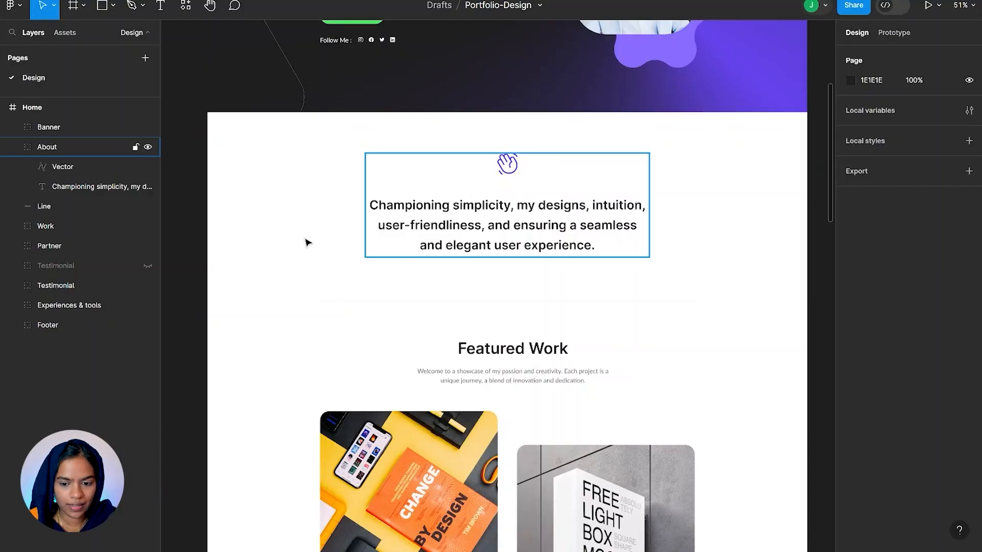
# - Examine the About group's hand icon and statement text in the Figma design
pyautogui.click(54, 148)
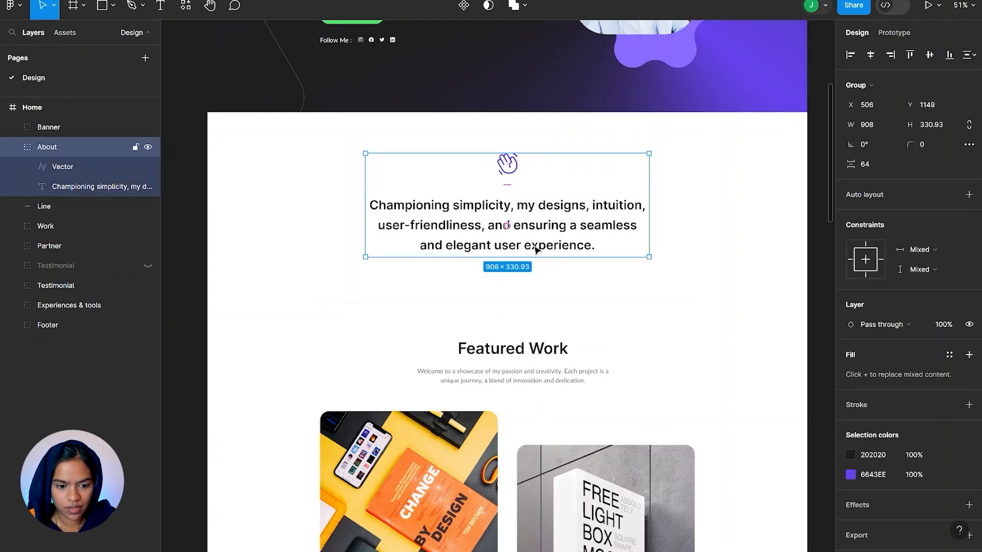
pyautogui.click(222, 205)
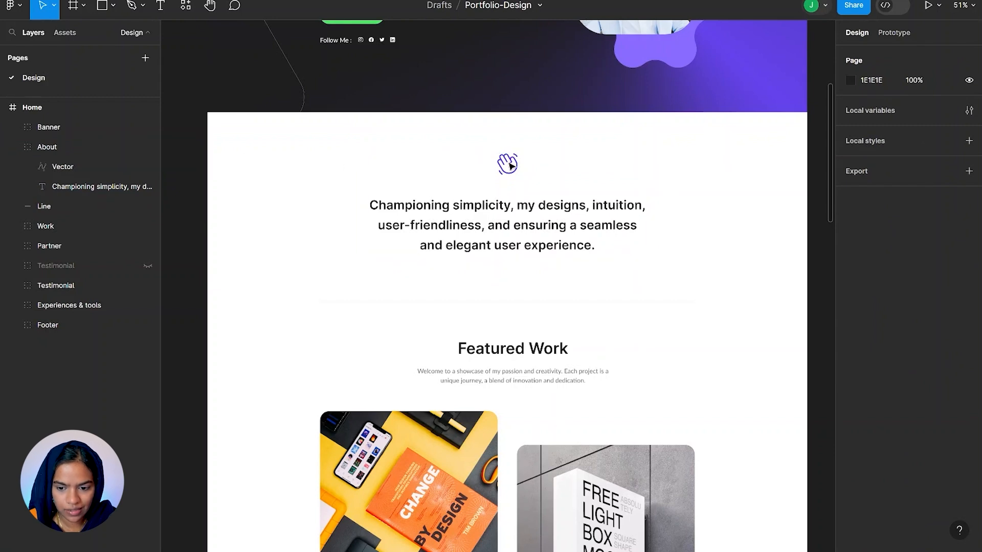
# - Switch to Framer, draw a frame about 1280 by 431 directly below the Hero Section, and name it About Section
pyautogui.click(515, 206)
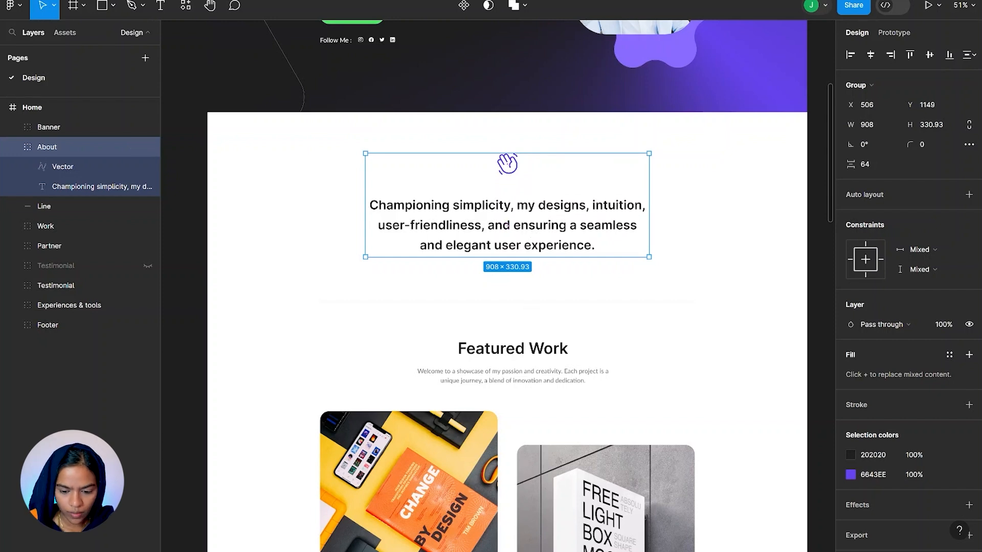
pyautogui.hotkey('alt', 'Tab')
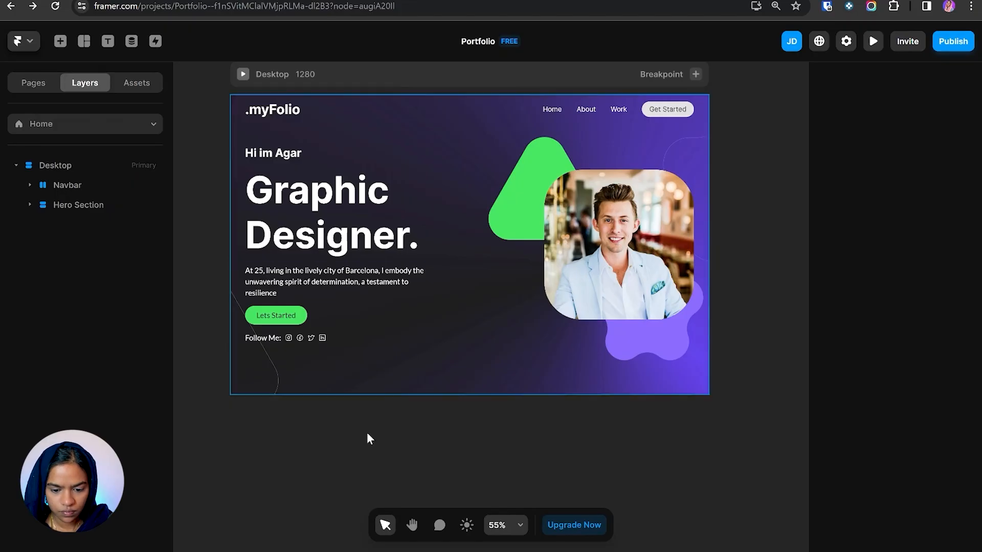
pyautogui.moveTo(234, 397); pyautogui.dragTo(708, 538)
pyautogui.scroll(-4, 406, 340)
pyautogui.moveTo(405, 351); pyautogui.dragTo(405, 370)
pyautogui.moveTo(51, 225); pyautogui.dragTo(66, 215)
pyautogui.doubleClick(64, 224)
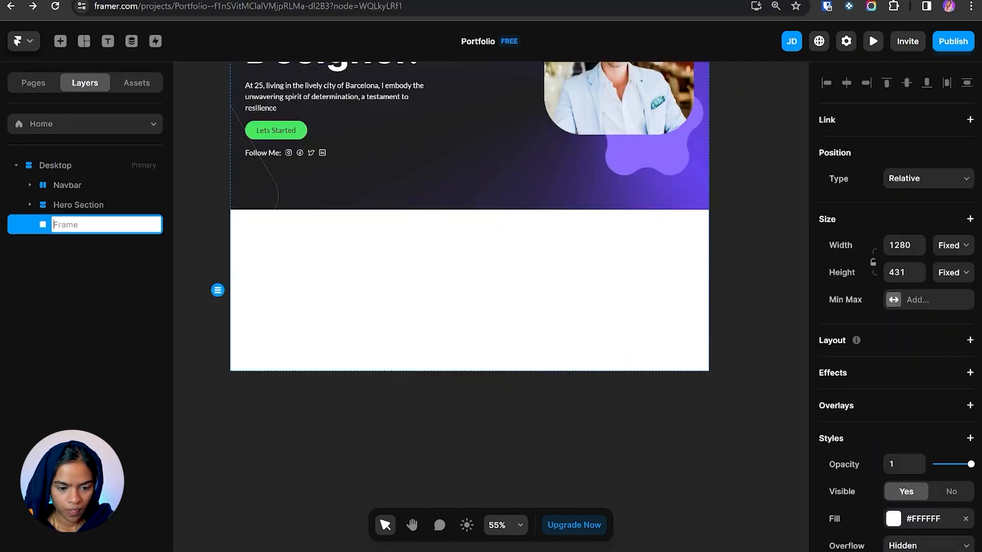
pyautogui.write('About Section')
pyautogui.press('Return')
# - Add a stack layout to the About Section and set its width to Fill
pyautogui.click(969, 340)
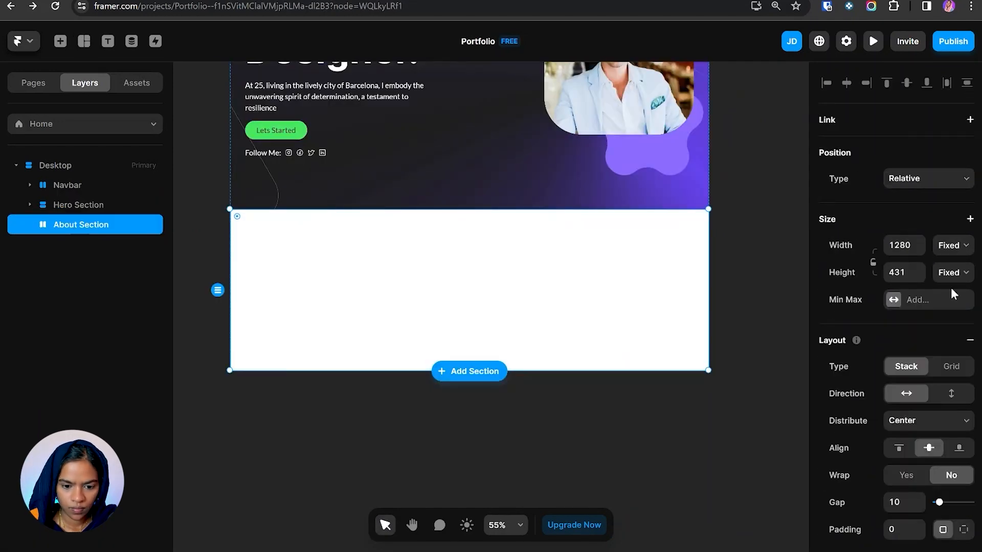
pyautogui.click(948, 246)
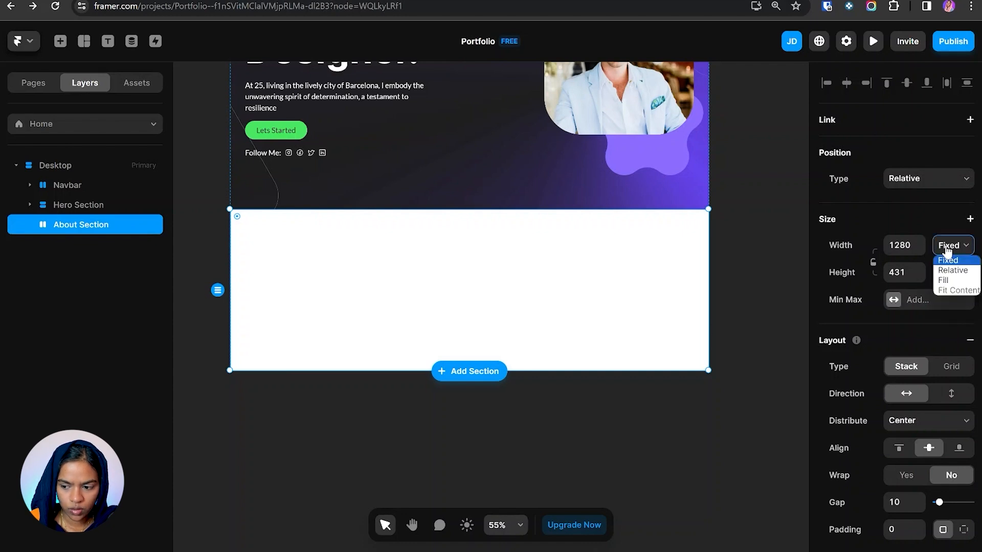
pyautogui.click(950, 282)
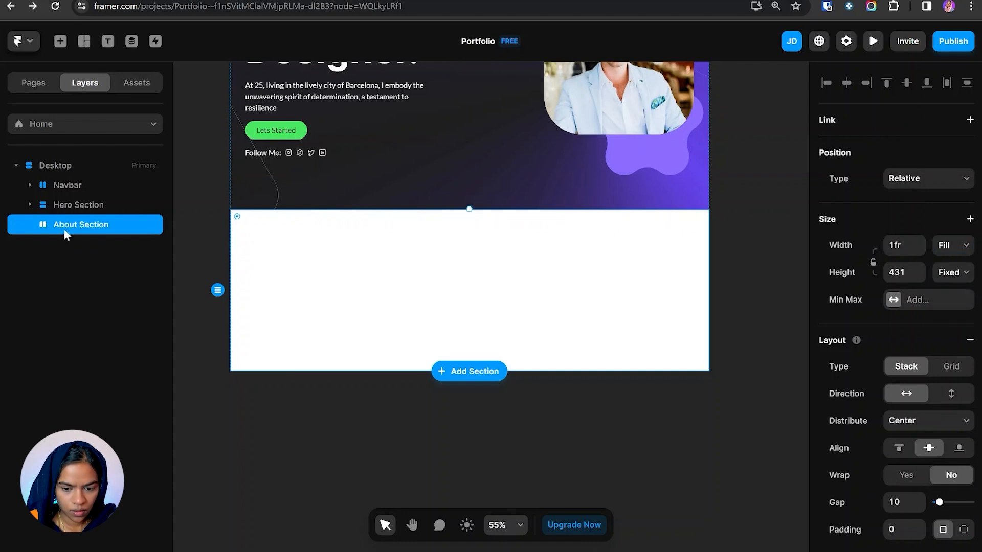
# - Draw a frame about 1001 by 300 inside the About Section and open its layer name for editing
pyautogui.press('f')
pyautogui.moveTo(276, 231)
pyautogui.mouseDown()
pyautogui.moveTo(474, 309)
pyautogui.moveTo(646, 354)
pyautogui.moveTo(656, 345)
pyautogui.mouseUp()
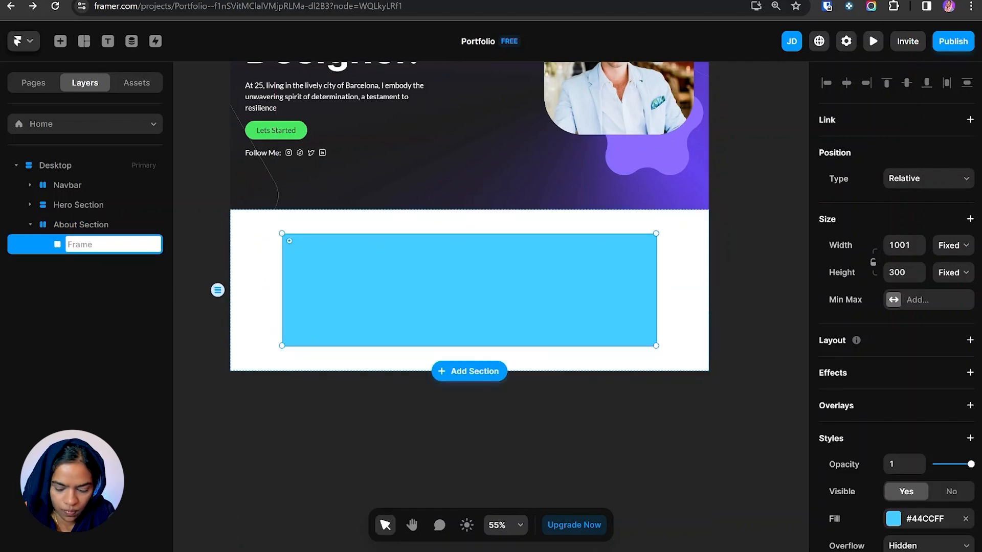
# - Name the About Section's frame container, give it Fill width with a maximum width of 900, and remove its blue fill
pyautogui.press('Return')
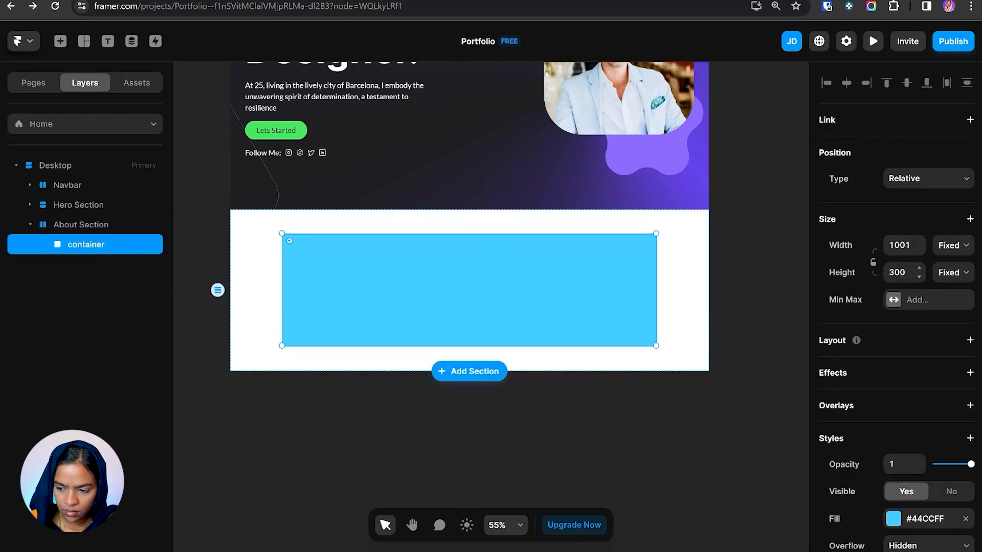
pyautogui.click(895, 303)
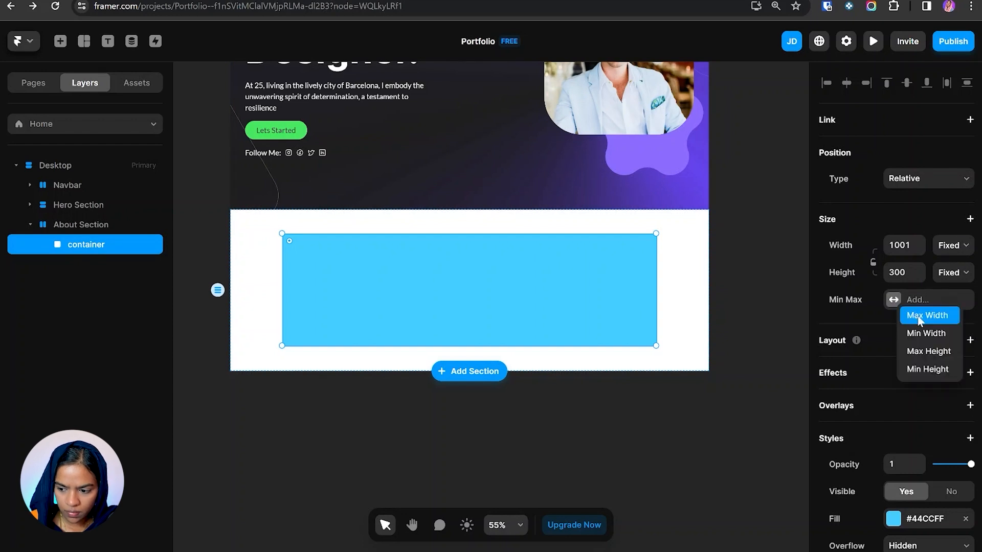
pyautogui.click(916, 316)
pyautogui.click(962, 305)
pyautogui.click(951, 320)
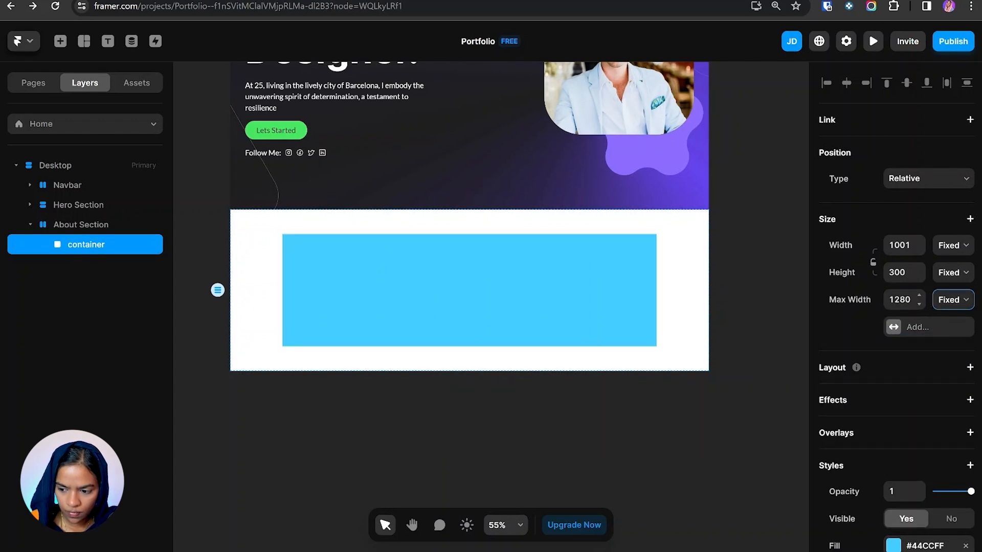
pyautogui.write('900')
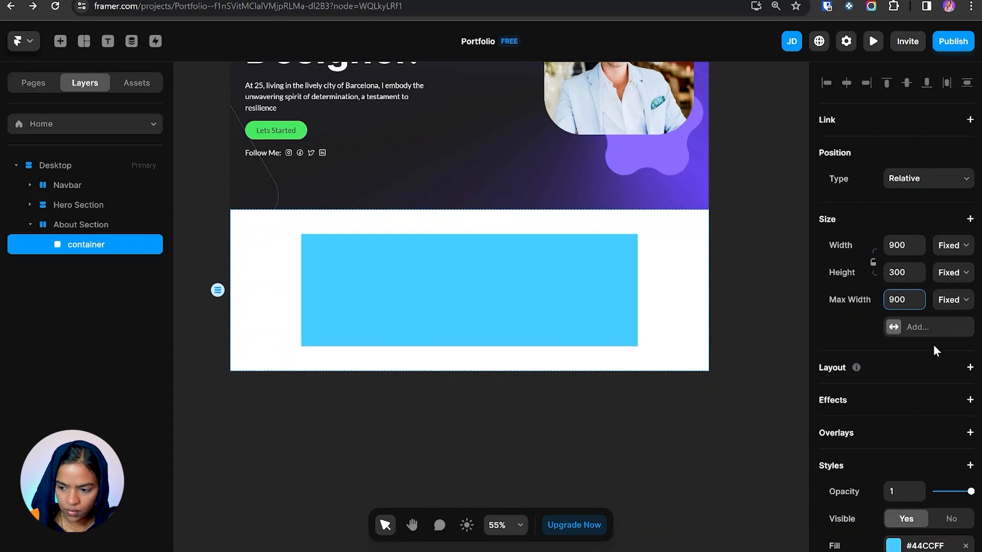
pyautogui.click(949, 245)
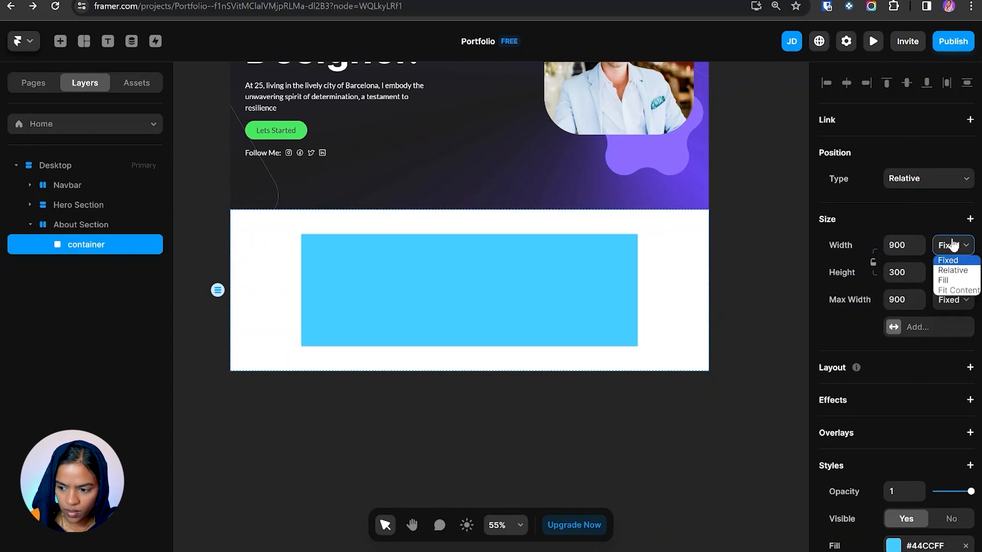
pyautogui.click(957, 281)
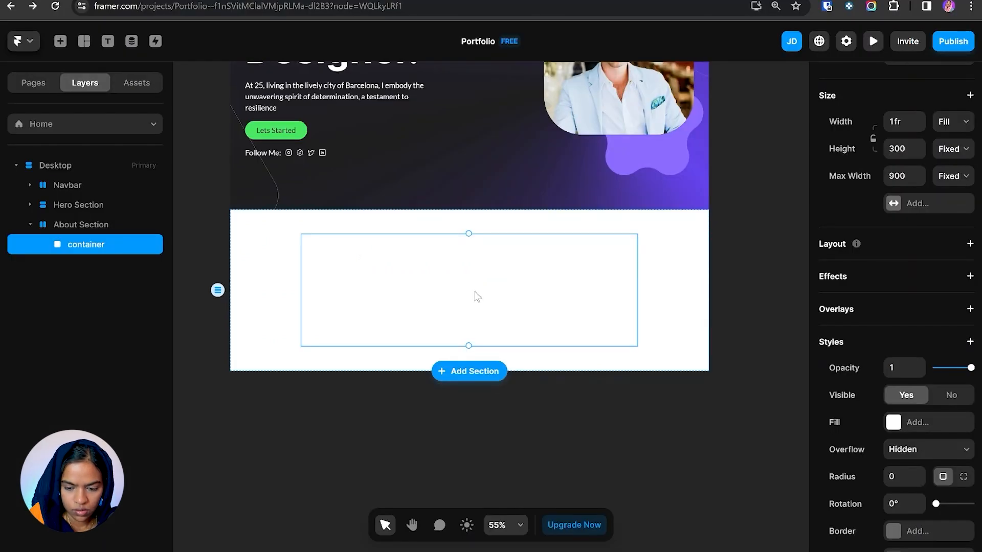
# - Draw a small frame inside the container, size it 65 × 65, and give the container a stack layout
pyautogui.press('f')
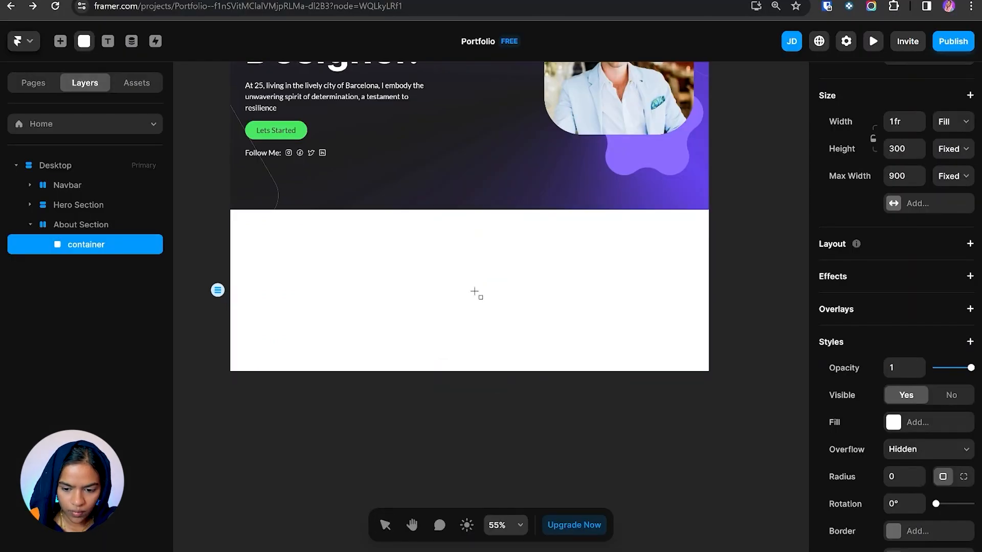
pyautogui.moveTo(443, 247); pyautogui.dragTo(469, 273)
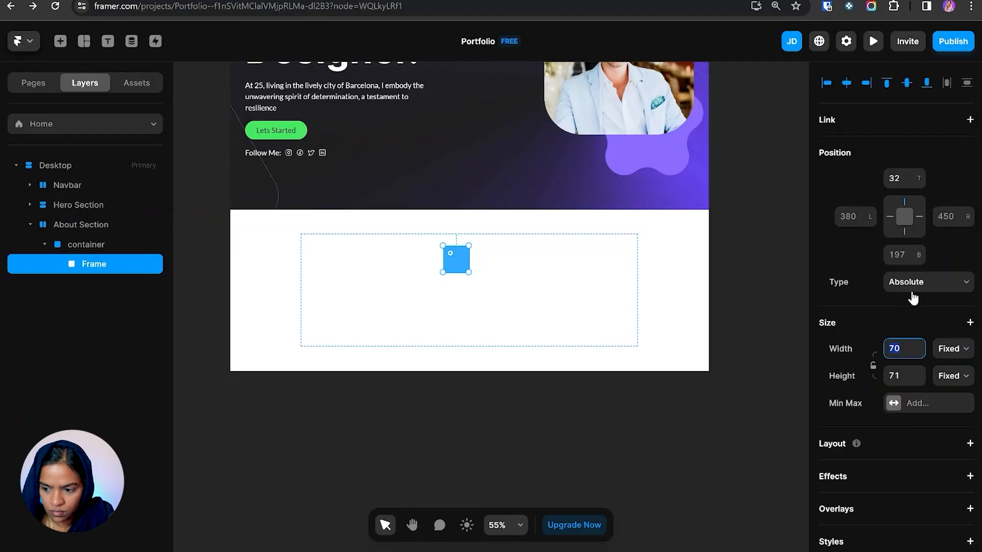
pyautogui.write('65')
pyautogui.press('Tab')
pyautogui.write('65')
pyautogui.click(84, 246)
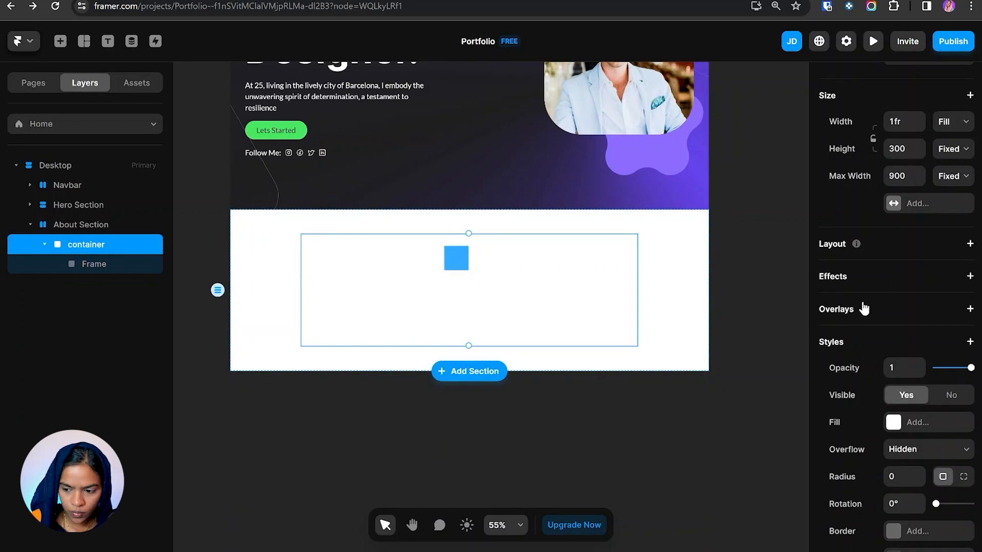
pyautogui.click(970, 244)
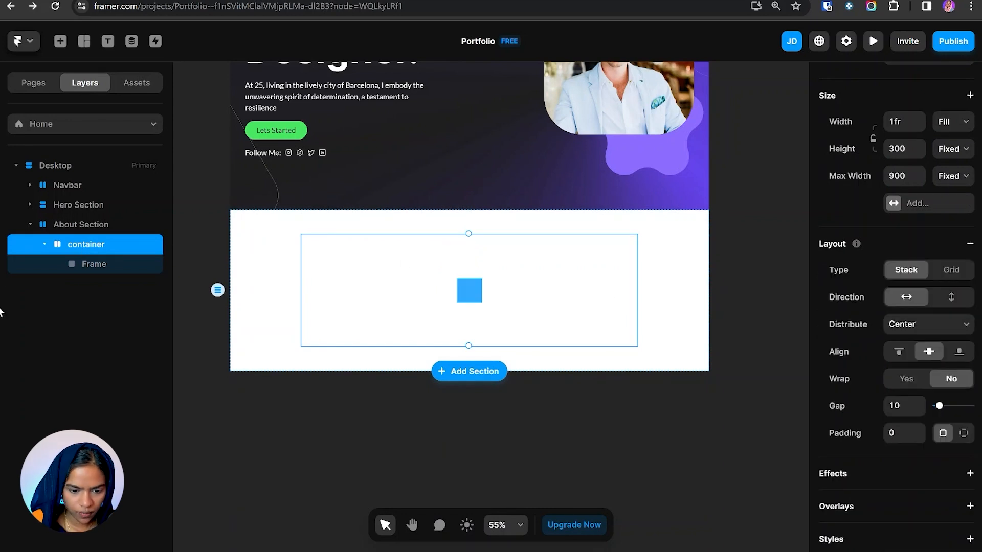
# - Change the small frame's fill to the image Hand.svg with Fit sizing
pyautogui.click(125, 266)
pyautogui.scroll(-4, 926, 409)
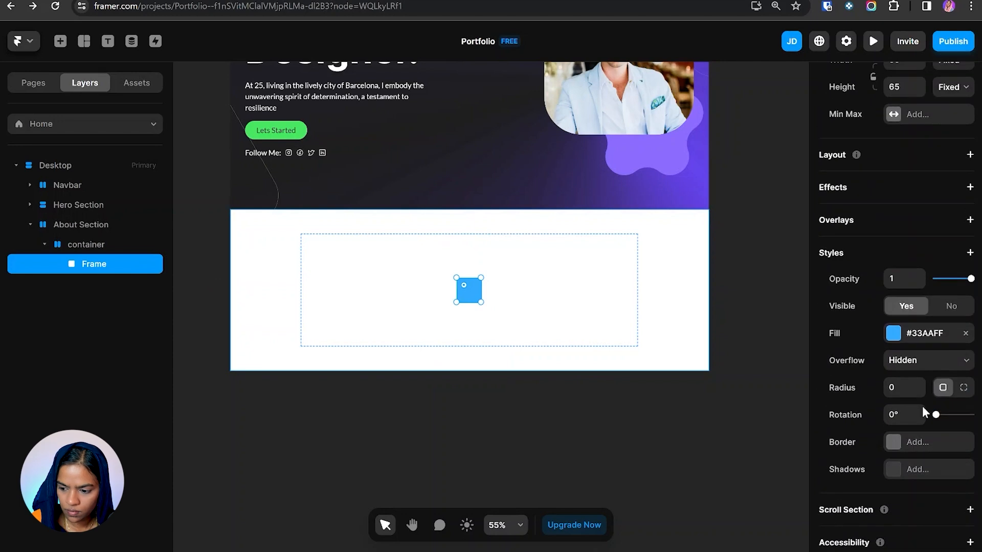
pyautogui.click(919, 333)
pyautogui.click(771, 154)
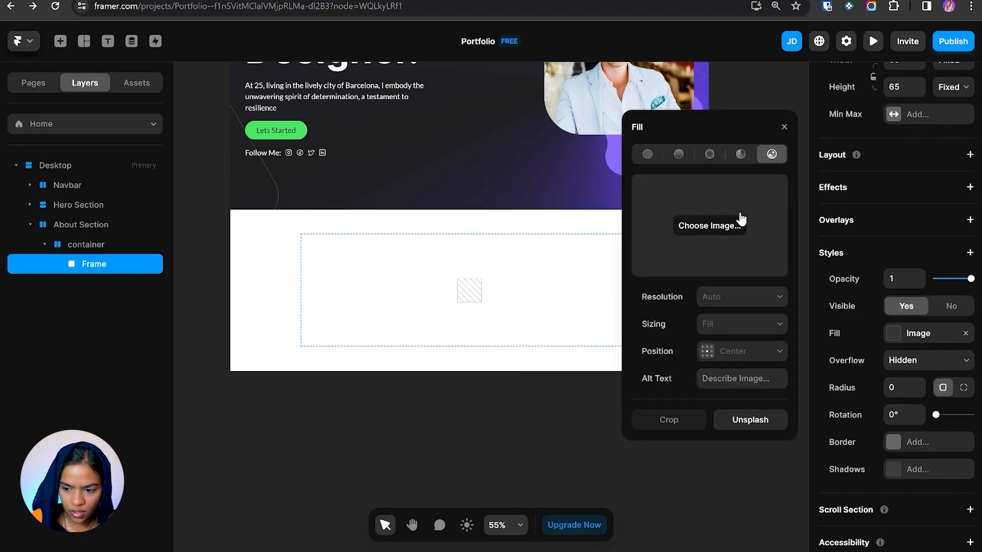
pyautogui.click(696, 235)
pyautogui.click(742, 324)
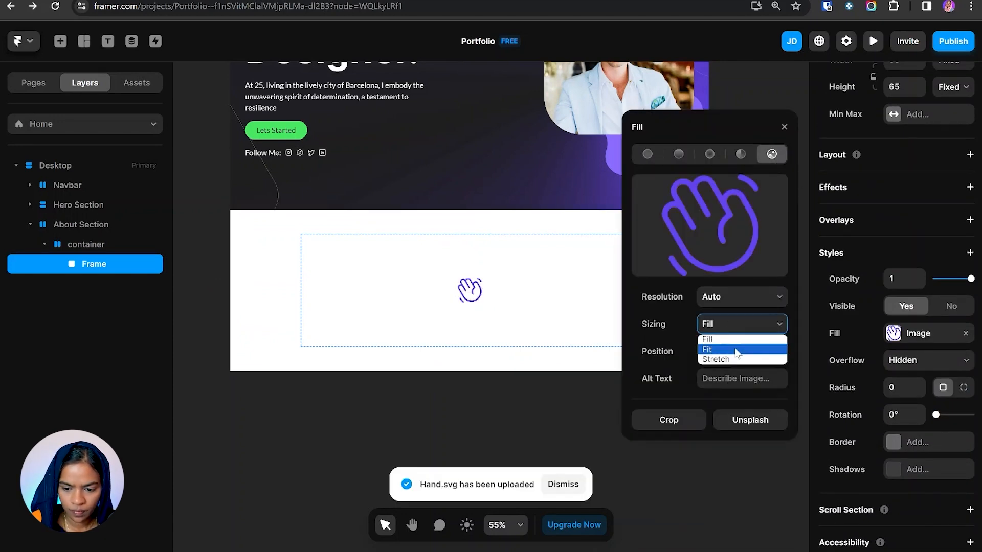
pyautogui.click(737, 350)
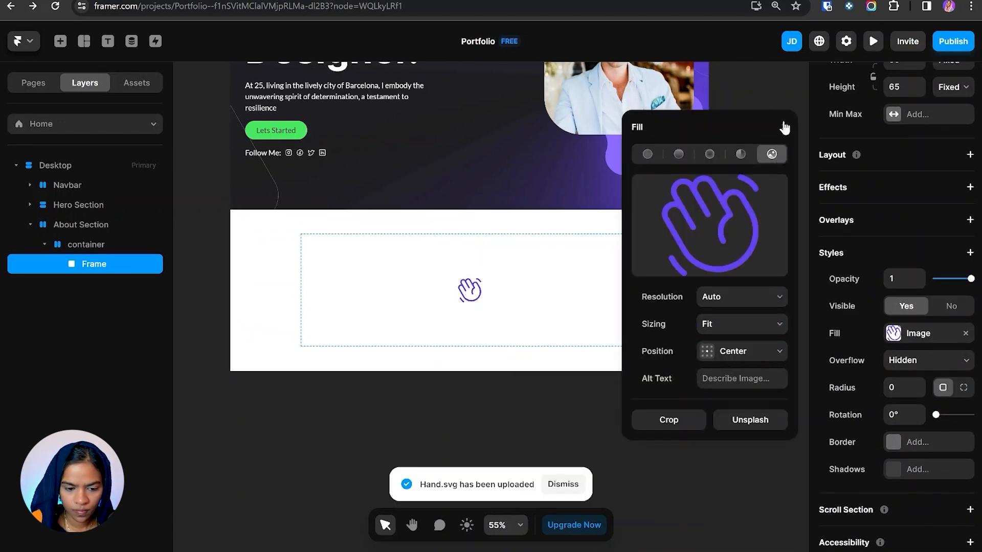
pyautogui.click(784, 127)
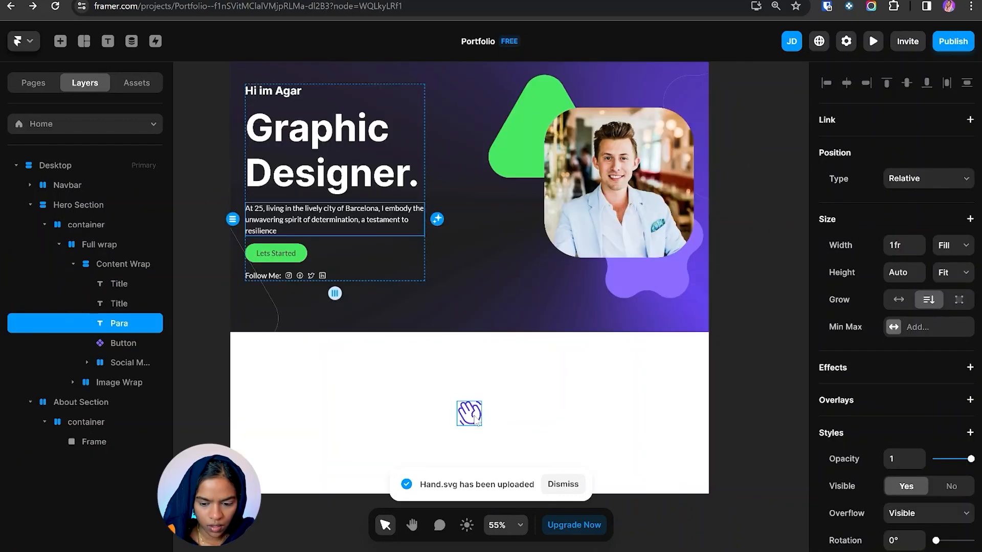
# - Paste a copy of the hero paragraph into the About container and set the container's stack direction to vertical
pyautogui.click(508, 418)
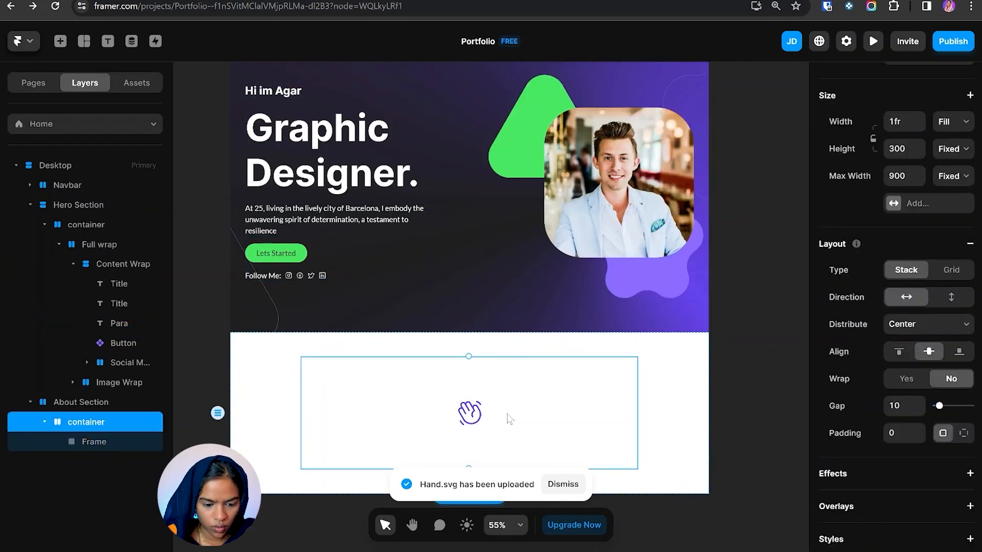
pyautogui.scroll(-1, 509, 418)
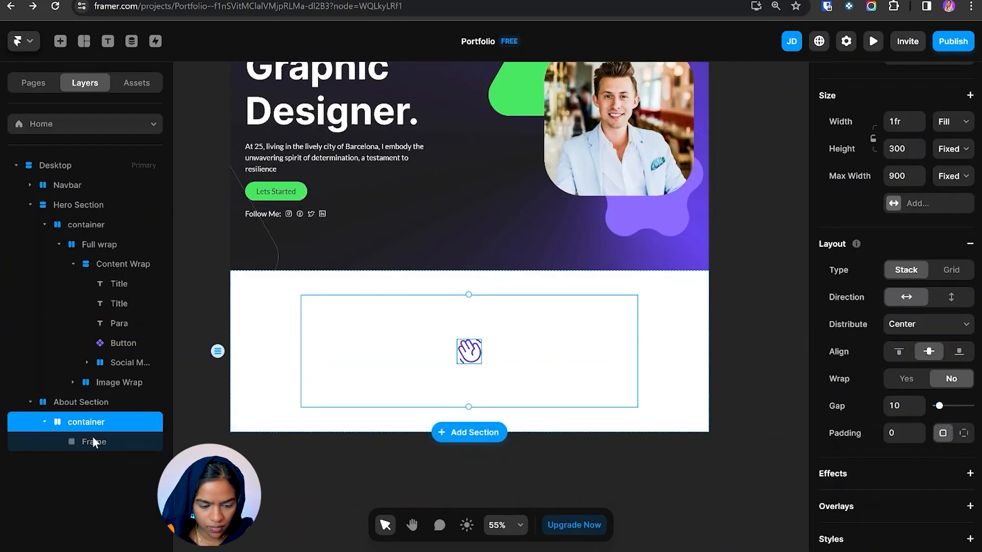
pyautogui.hotkey('ctrl', 'v')
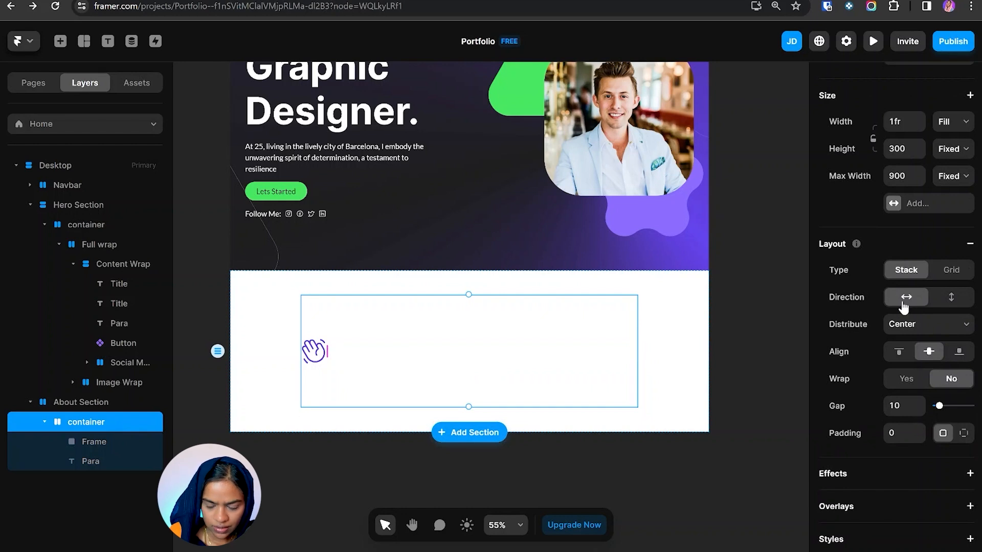
pyautogui.click(951, 299)
# - Replace the pasted paragraph's content with "Championing simplicity, my designs, intuition, user-friendliness, and ensuring a seamless and elegant user experience."
pyautogui.click(507, 366)
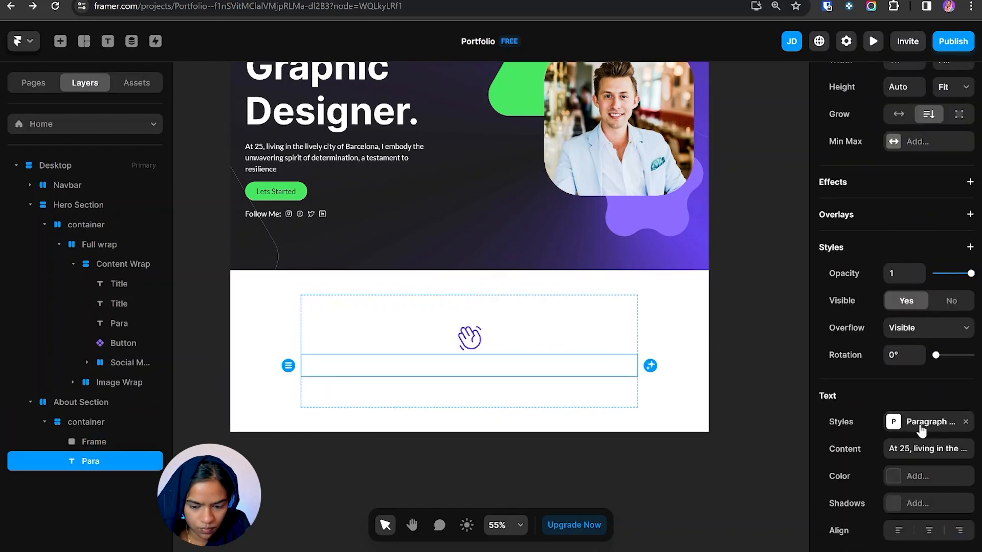
pyautogui.click(915, 449)
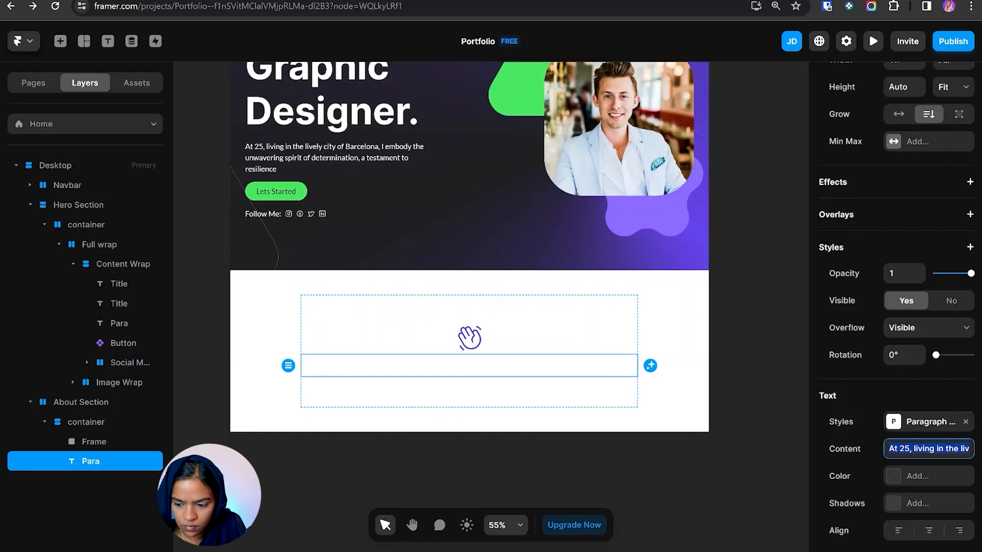
pyautogui.write('Championing simplicity, my designs, intuition, user-friendliness, and ensuring a seamless and elegant user experience.')
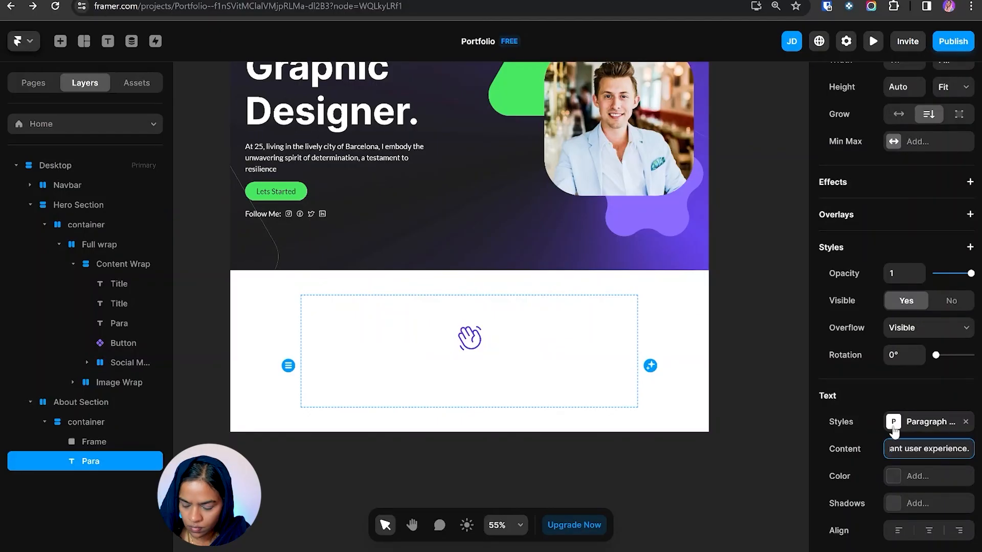
# - Apply the Sub Section Title text style to the About paragraph and align it to the centre
pyautogui.click(894, 431)
pyautogui.click(710, 328)
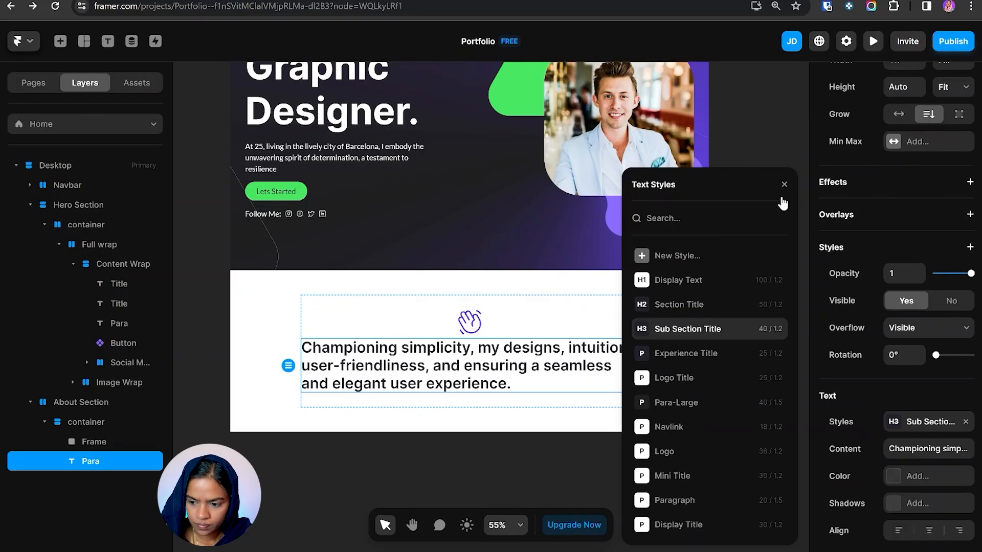
pyautogui.click(541, 434)
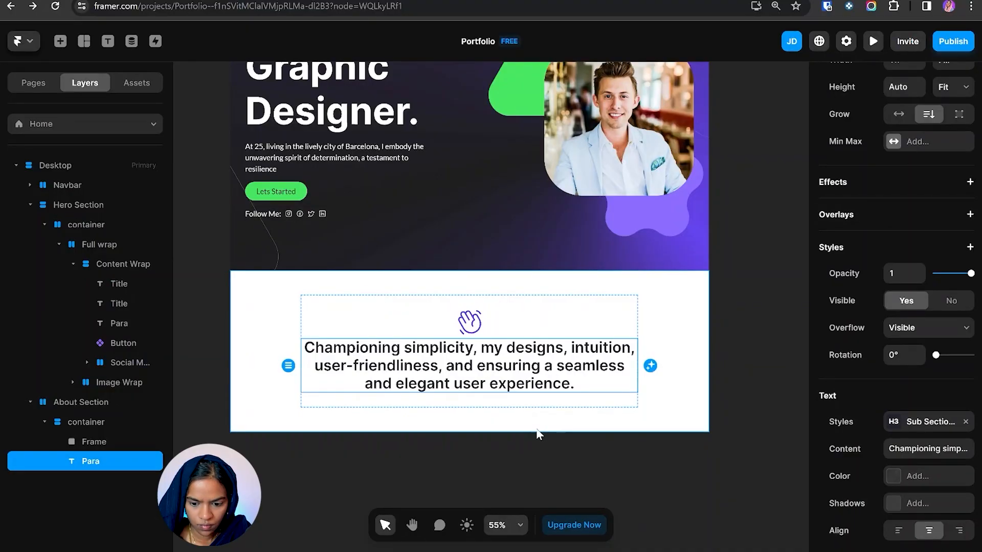
# - Set the height of the container inside the About Section to Fit Content
pyautogui.click(546, 426)
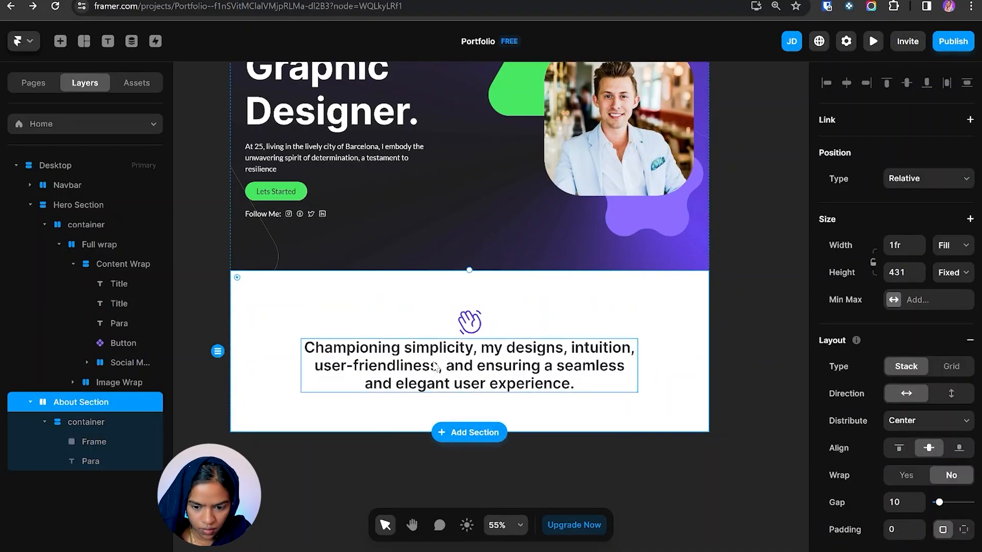
pyautogui.click(86, 423)
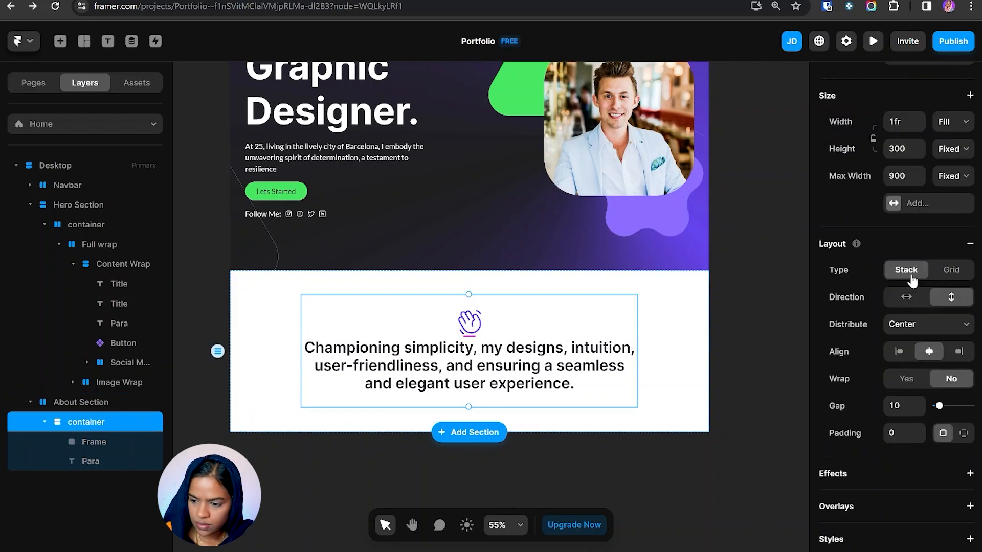
pyautogui.click(949, 154)
pyautogui.click(959, 195)
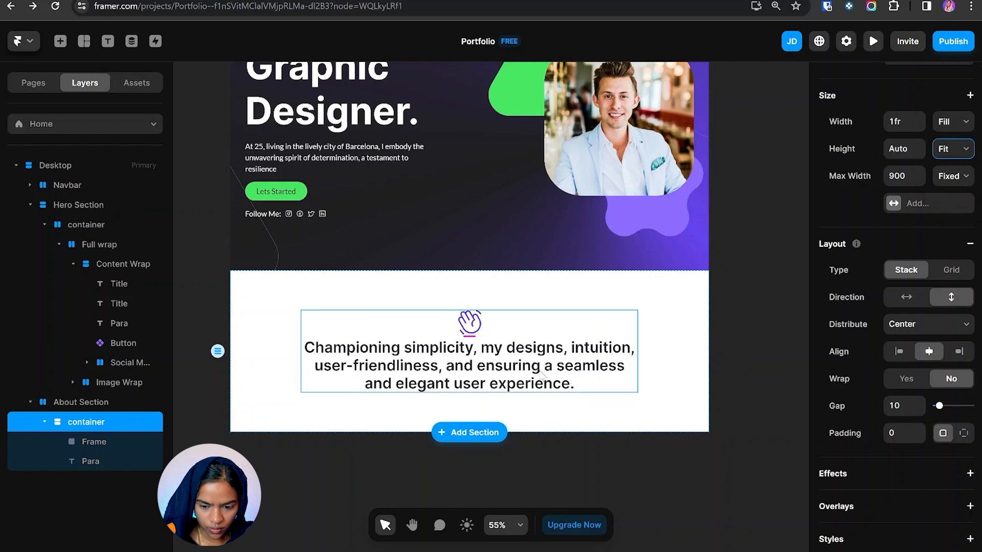
# - Set the About Section's own height to Fit Content
pyautogui.press('Escape')
pyautogui.click(954, 273)
pyautogui.click(954, 274)
pyautogui.click(954, 273)
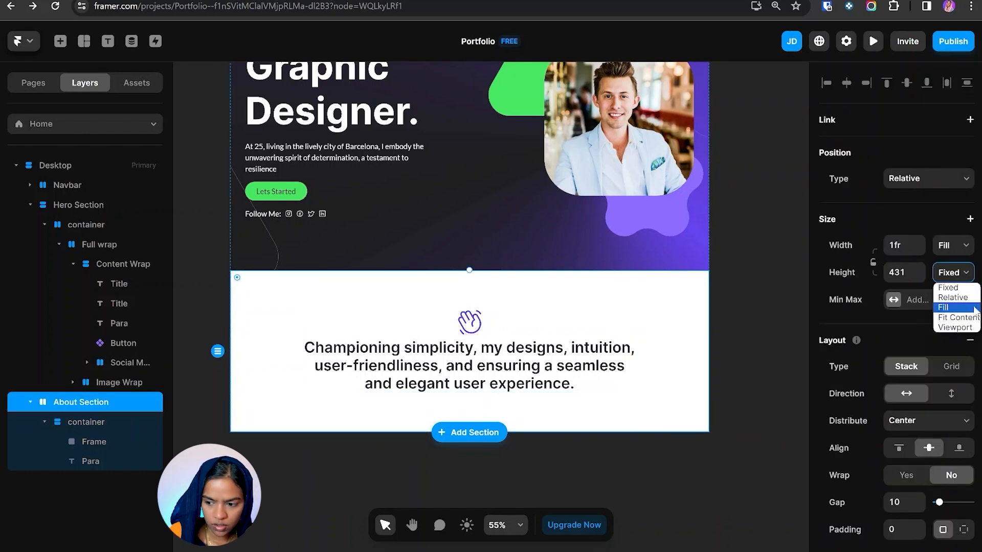
pyautogui.click(958, 314)
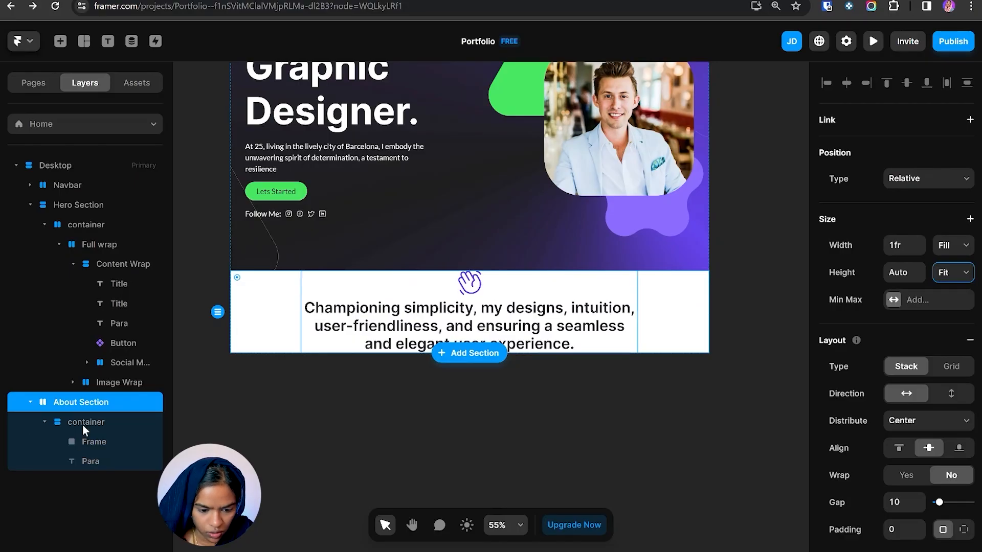
# - Set the gap between the hand icon and the paragraph in the container to 50
pyautogui.click(83, 426)
pyautogui.click(901, 405)
pyautogui.press('Return')
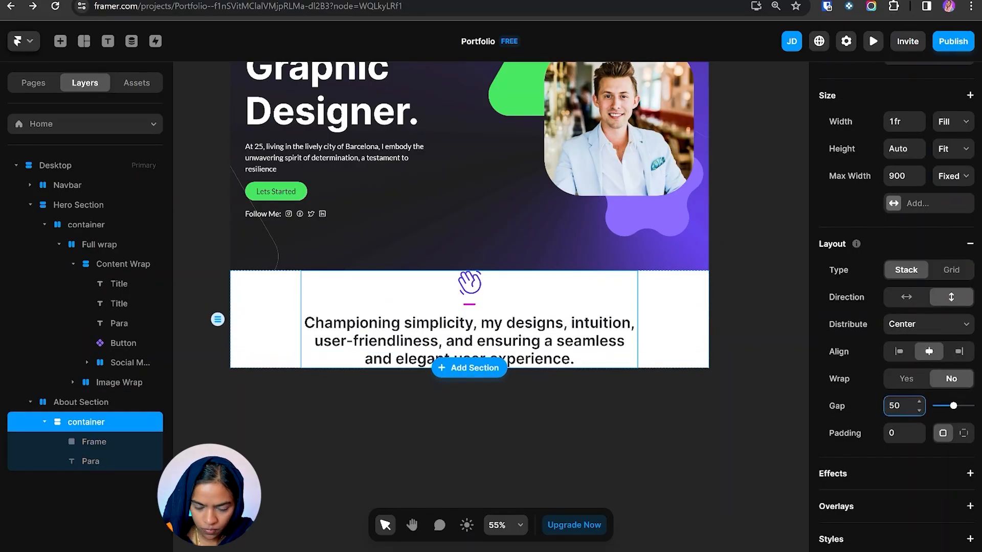
# - Switch to the Figma design and inspect the size and stroke of the divider line below the About text
pyautogui.click(266, 312)
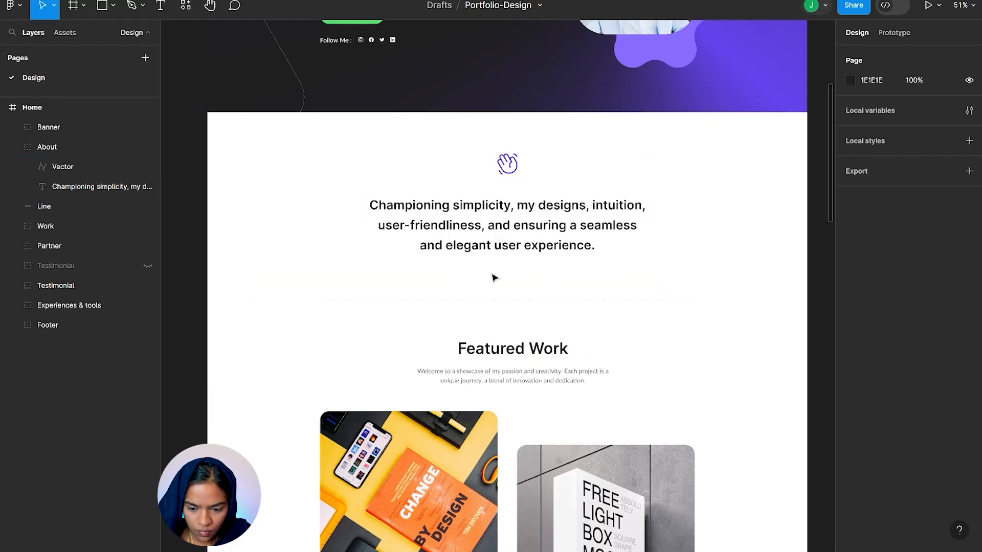
pyautogui.scroll(3, 471, 280)
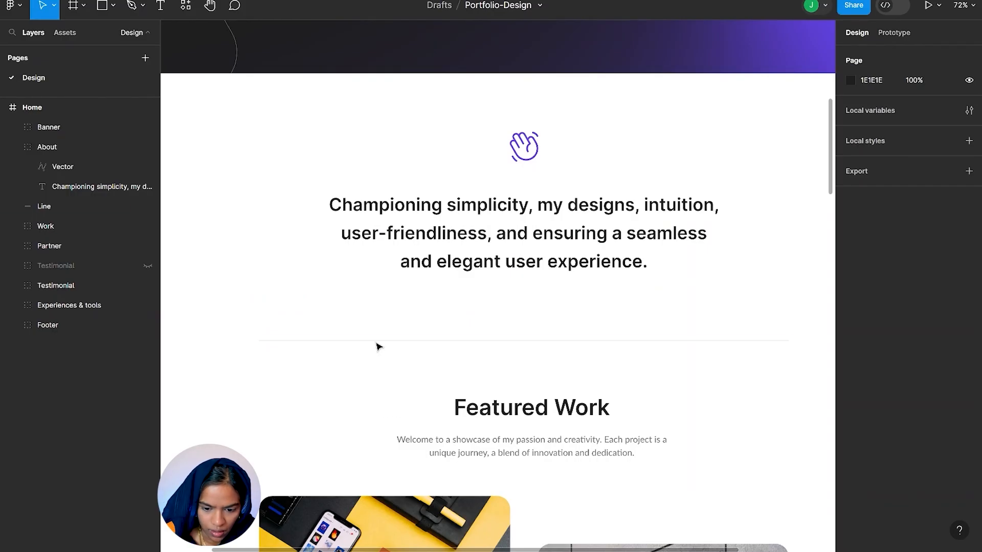
pyautogui.click(377, 341)
pyautogui.click(377, 344)
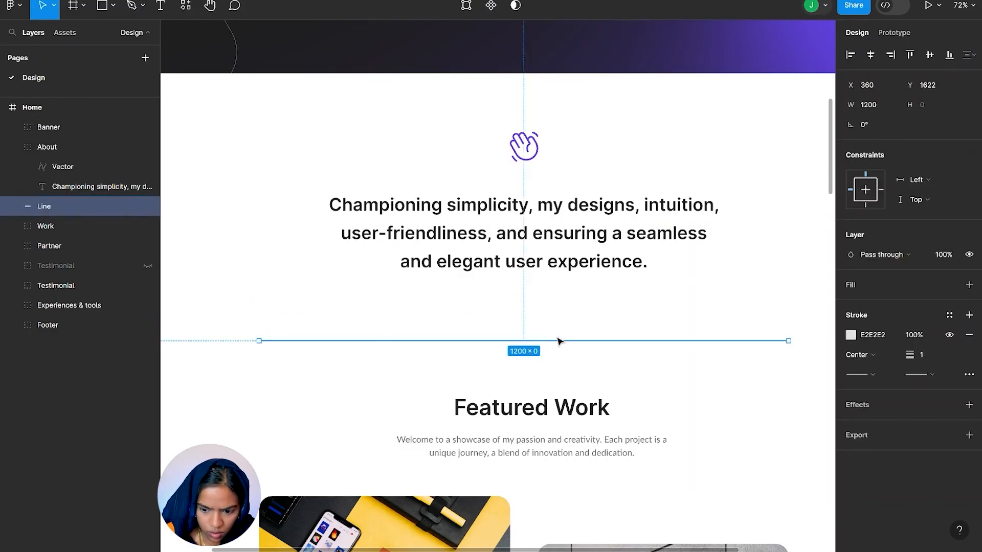
# - Switch back to Framer, collapse the About Section's container layer and wrap it in a new stack
pyautogui.hotkey('alt', 'Tab')
pyautogui.click(48, 423)
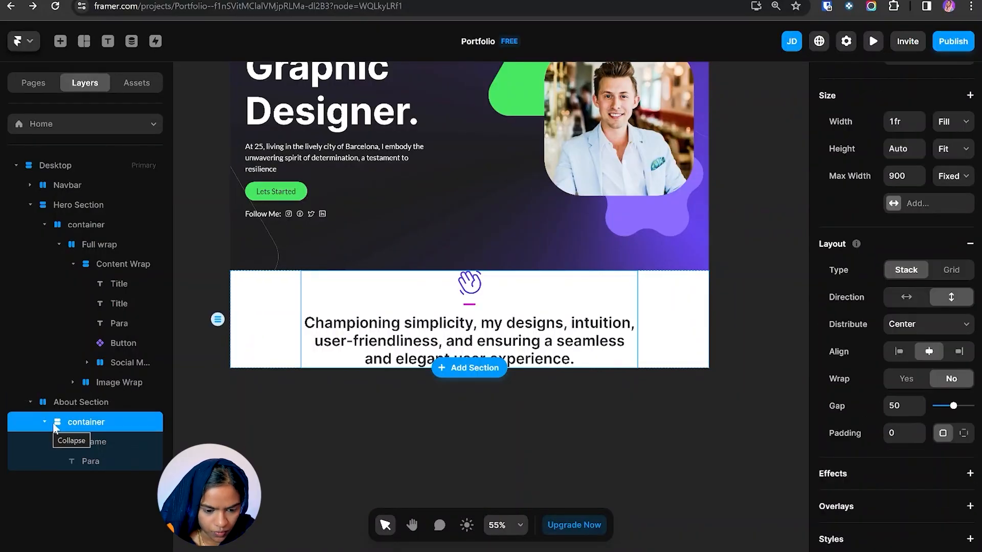
pyautogui.click(45, 423)
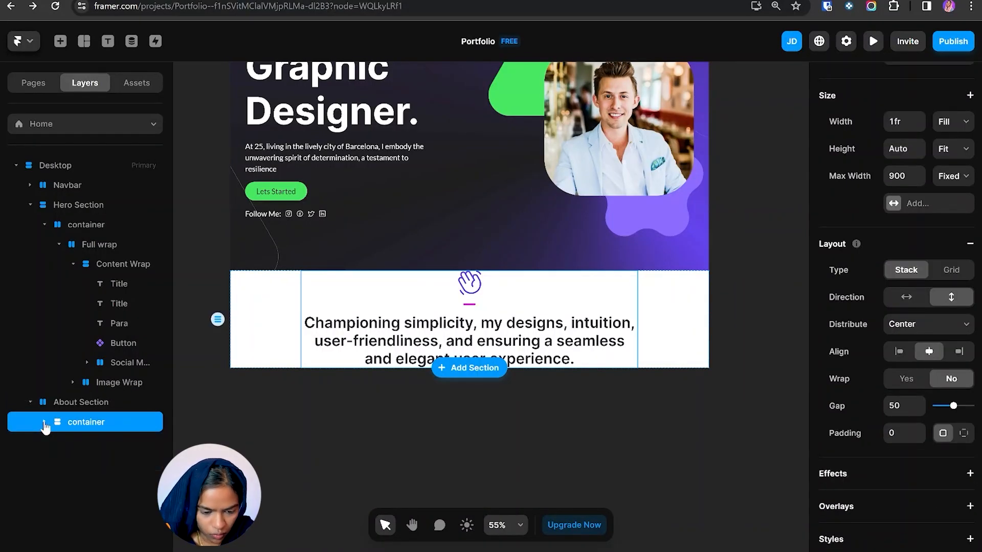
pyautogui.hotkey('ctrl', 'Return')
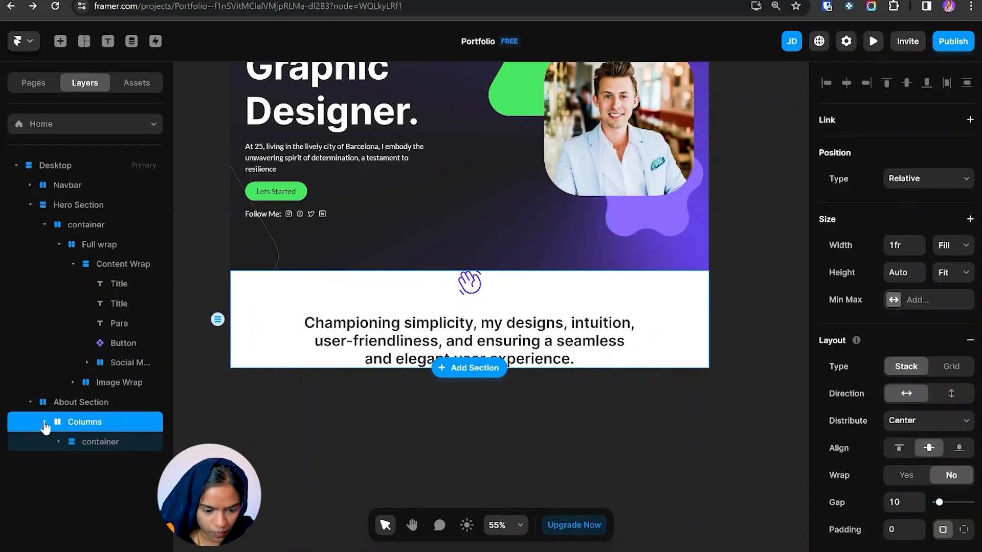
# - Rename the new stack around the container to Main container and give it a max width of 1200
pyautogui.doubleClick(98, 425)
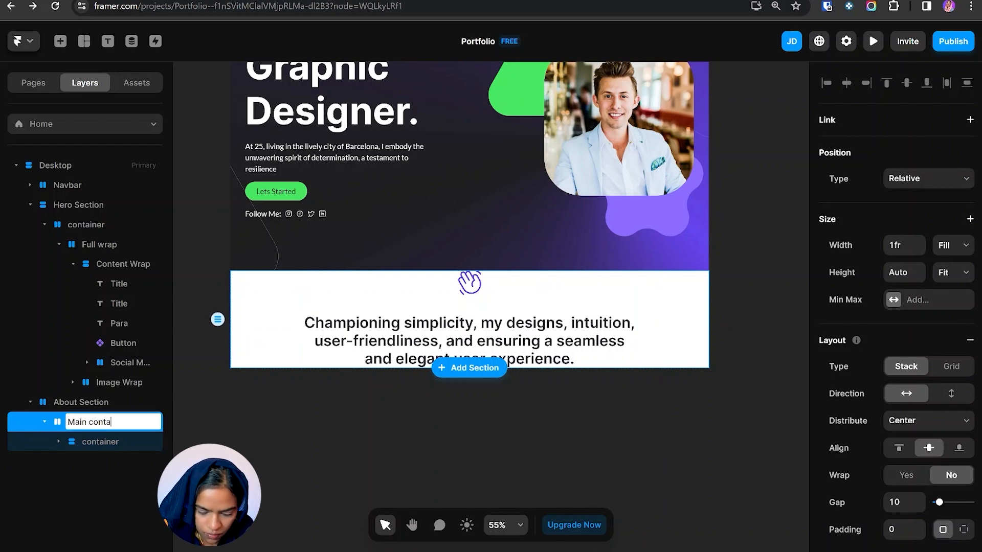
pyautogui.press('Return')
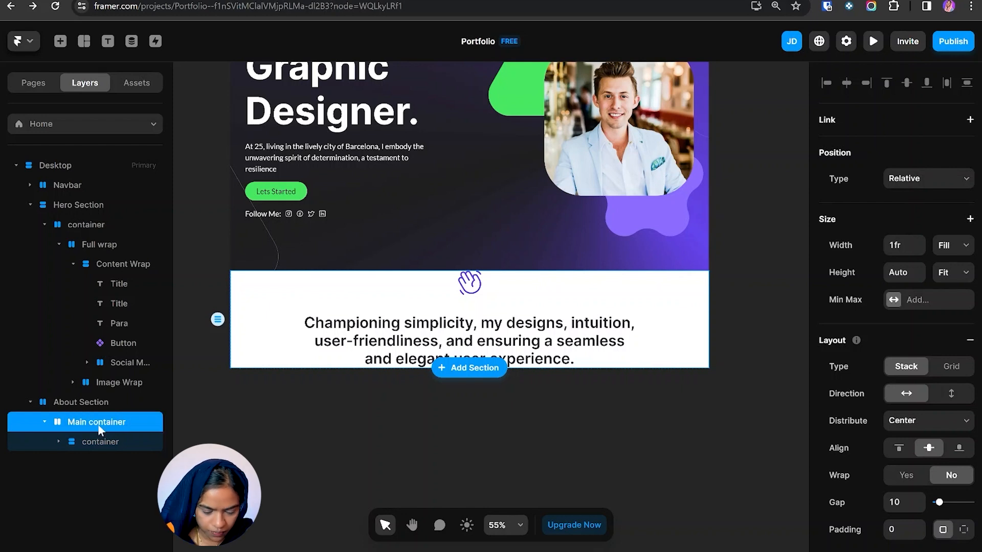
pyautogui.click(893, 301)
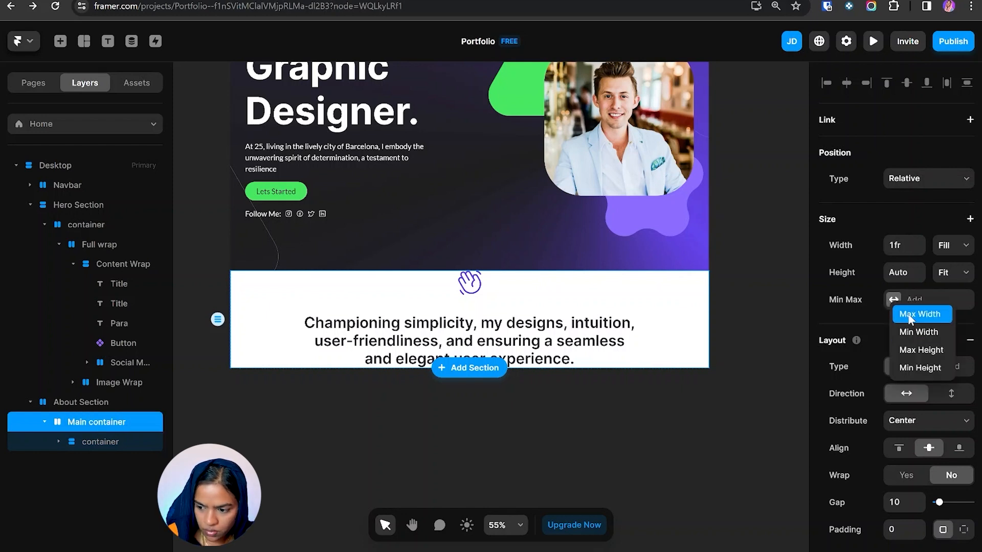
pyautogui.click(911, 316)
pyautogui.click(944, 301)
pyautogui.click(950, 324)
pyautogui.click(918, 297)
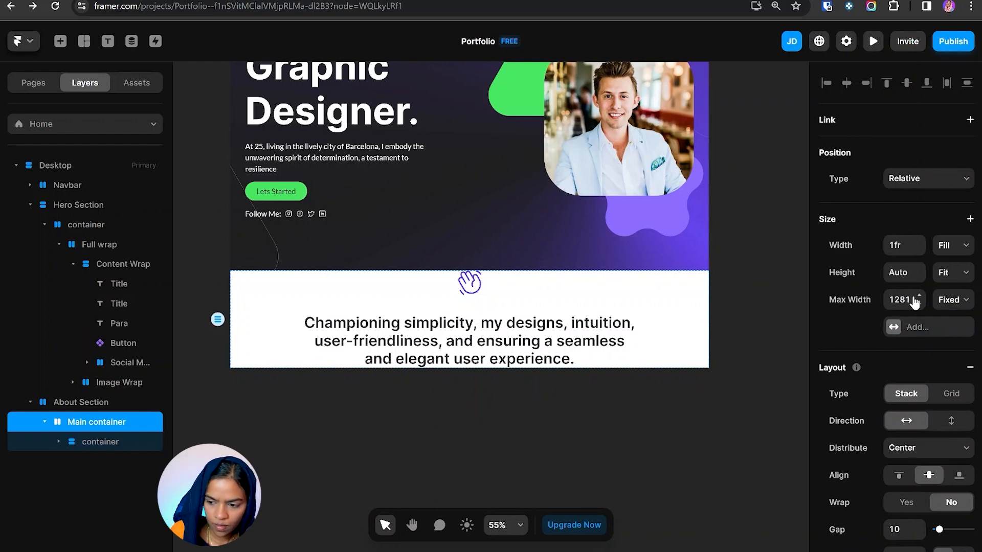
pyautogui.click(900, 300)
pyautogui.write('120')
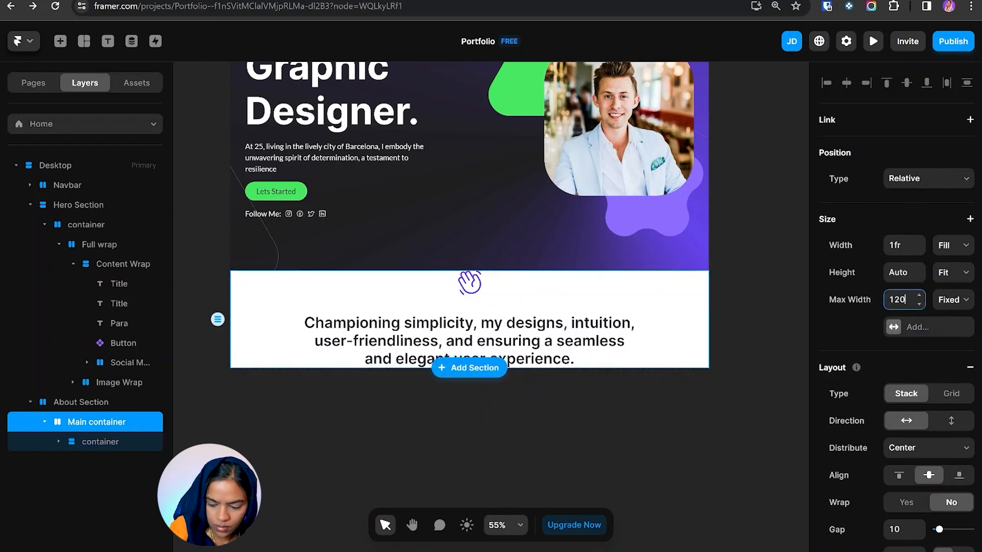
pyautogui.write('0')
# - Add a solid border to the Main container using the Grey colour style
pyautogui.scroll(-8, 905, 402)
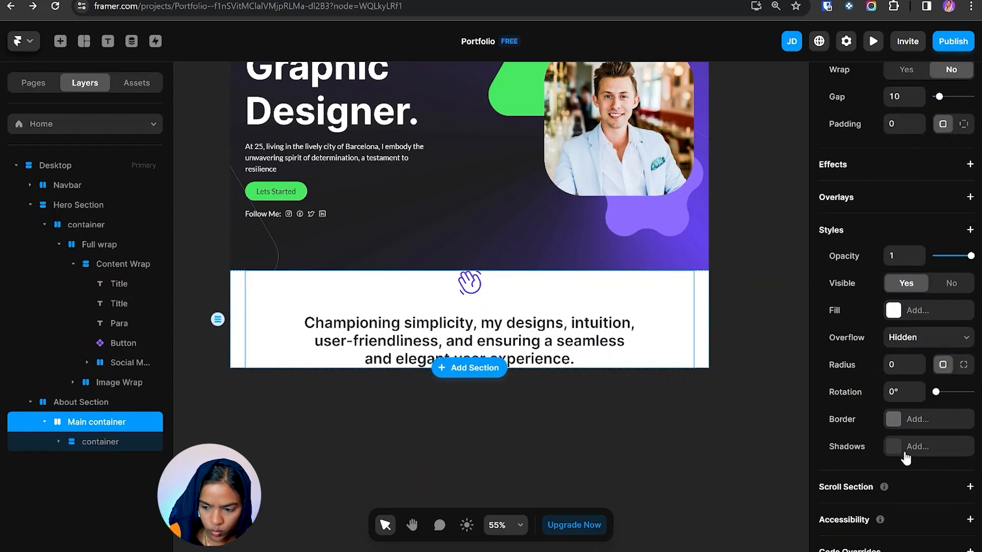
pyautogui.click(901, 421)
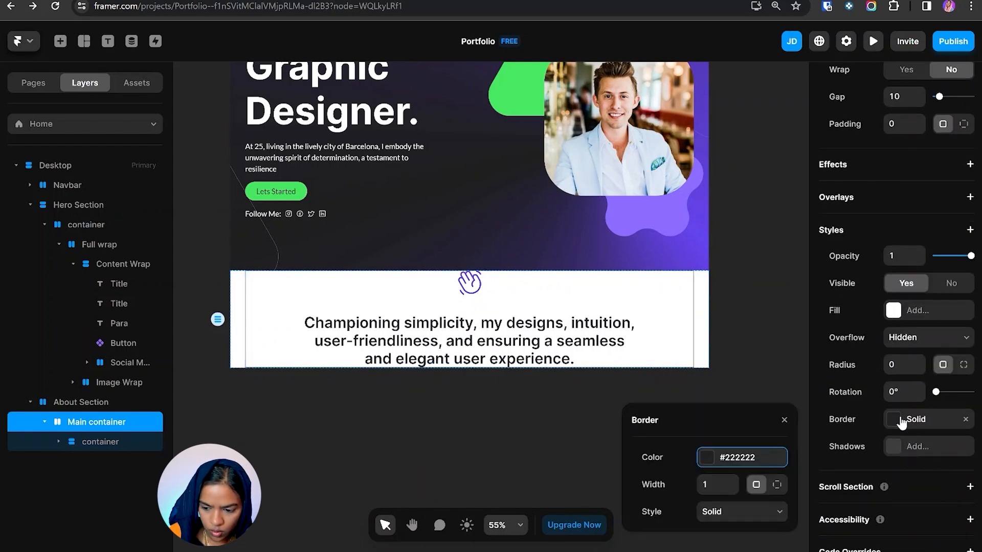
pyautogui.click(712, 463)
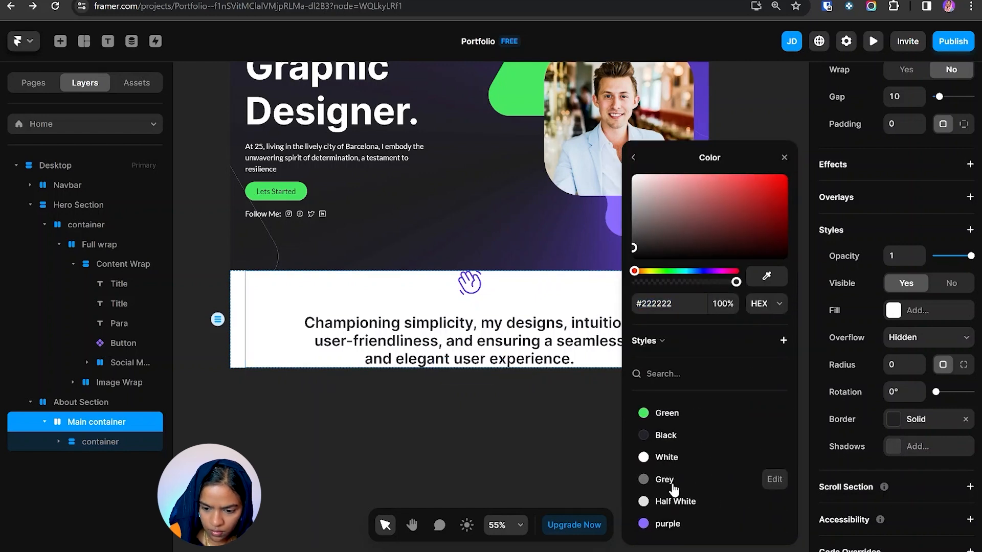
pyautogui.click(673, 480)
# - Set the Main container's border widths individually to 0 for top, right and left, keeping only the 1 px bottom line
pyautogui.click(777, 484)
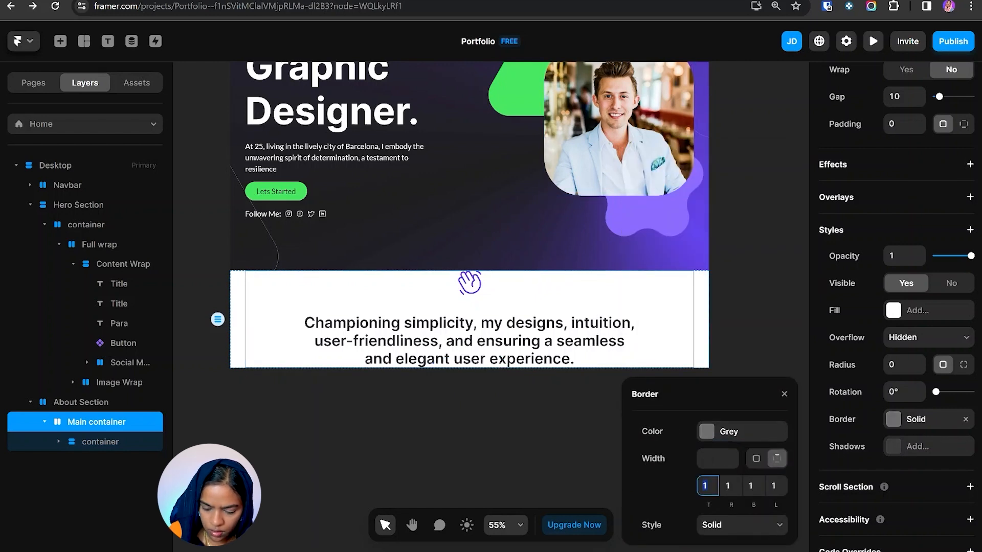
pyautogui.write('0')
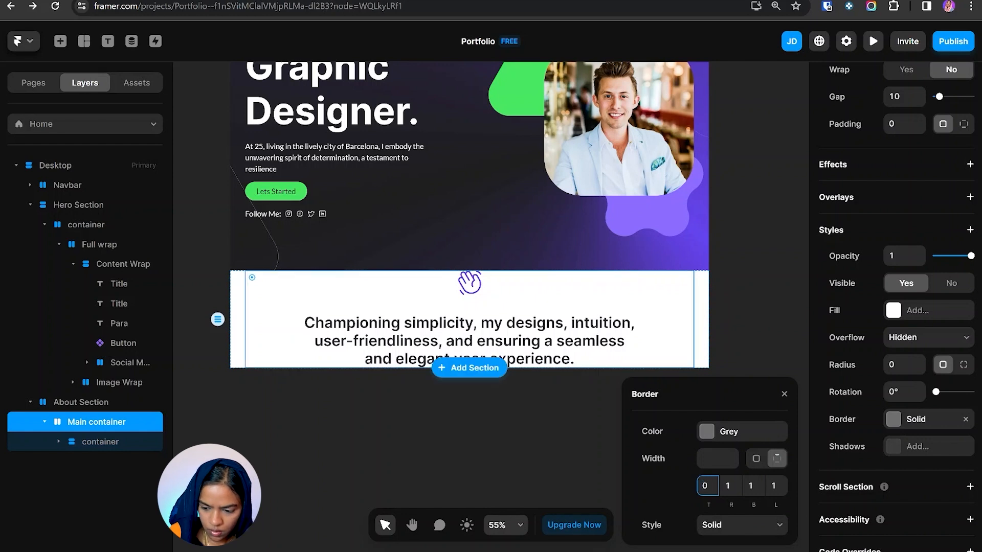
pyautogui.press('Tab')
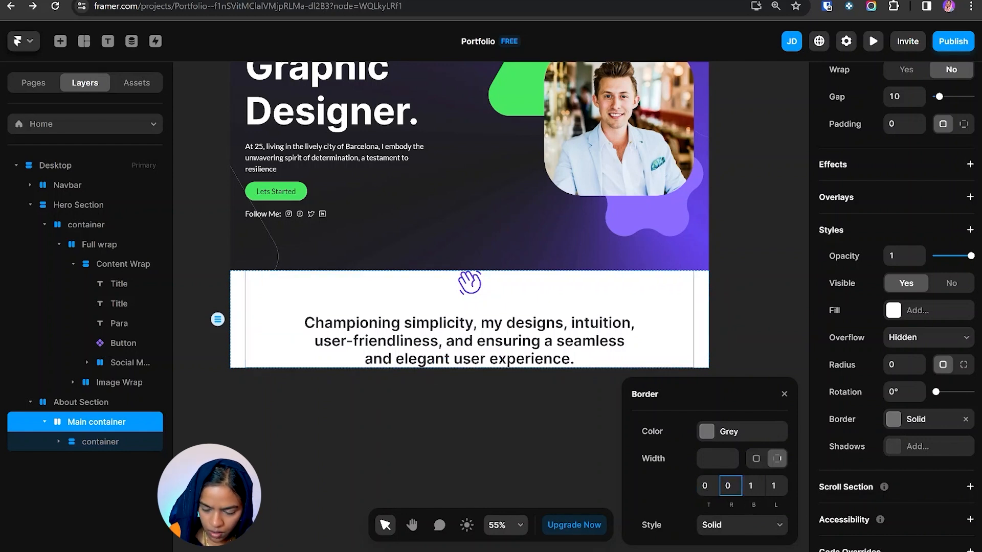
pyautogui.write('0')
pyautogui.press('Tab')
pyautogui.press('Tab')
pyautogui.write('0')
pyautogui.press('Return')
pyautogui.press('Escape')
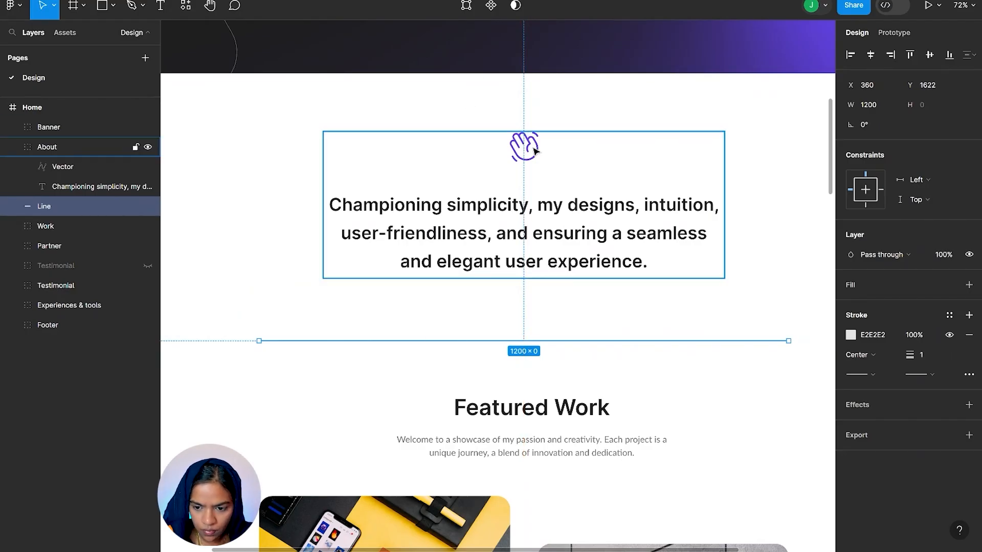
# - Check the spacing above the hand icon in Figma, return to Framer and set the About Section's top padding to 140
pyautogui.click(541, 81)
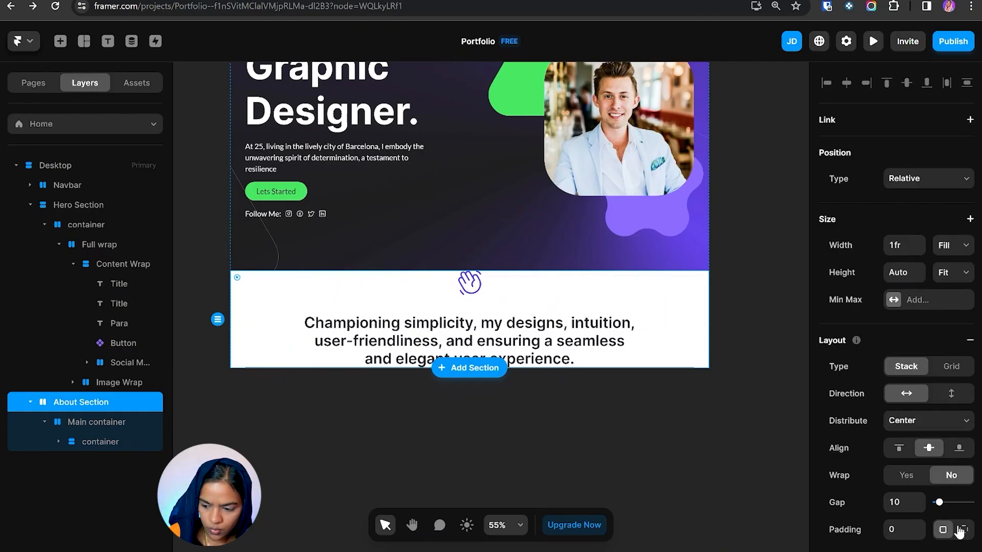
pyautogui.click(963, 530)
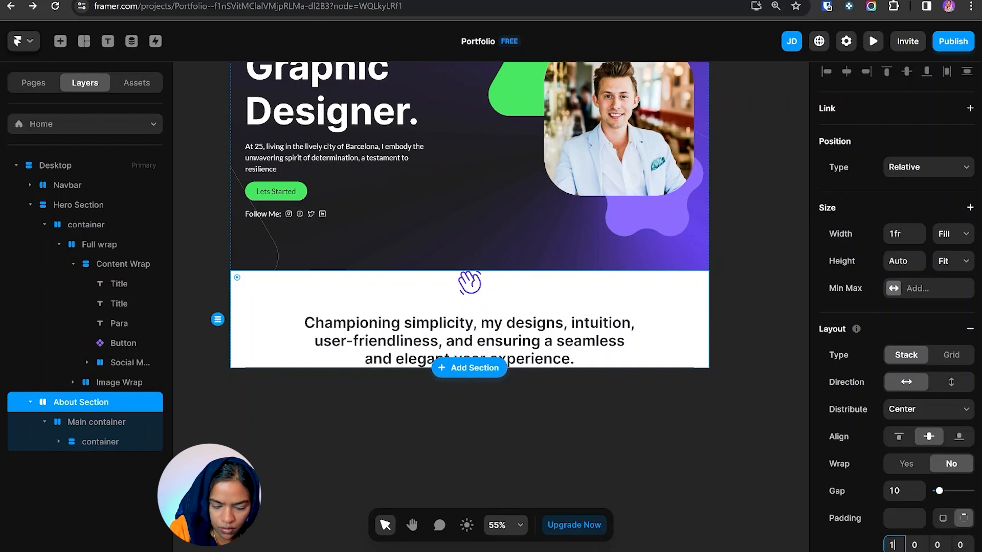
pyautogui.scroll(-4, 932, 504)
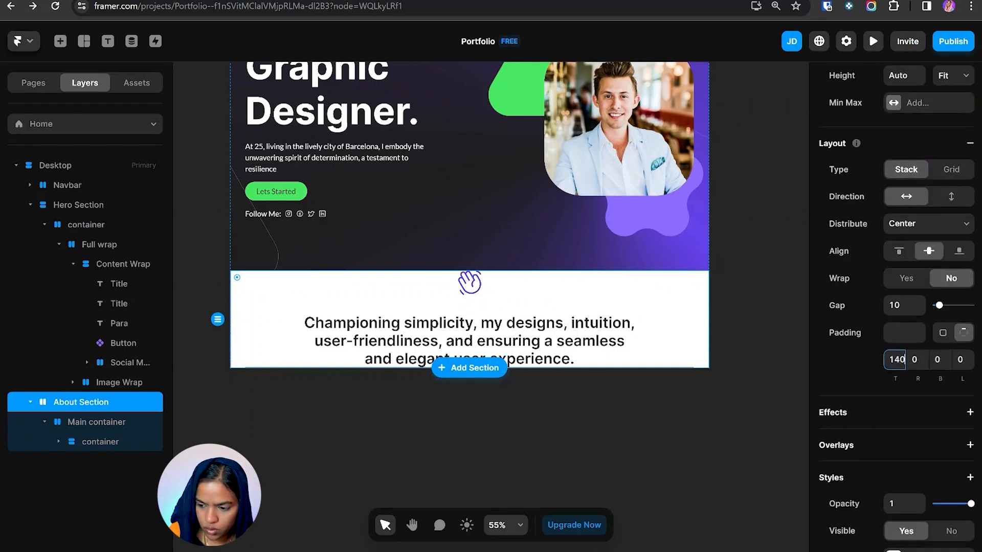
pyautogui.press('Return')
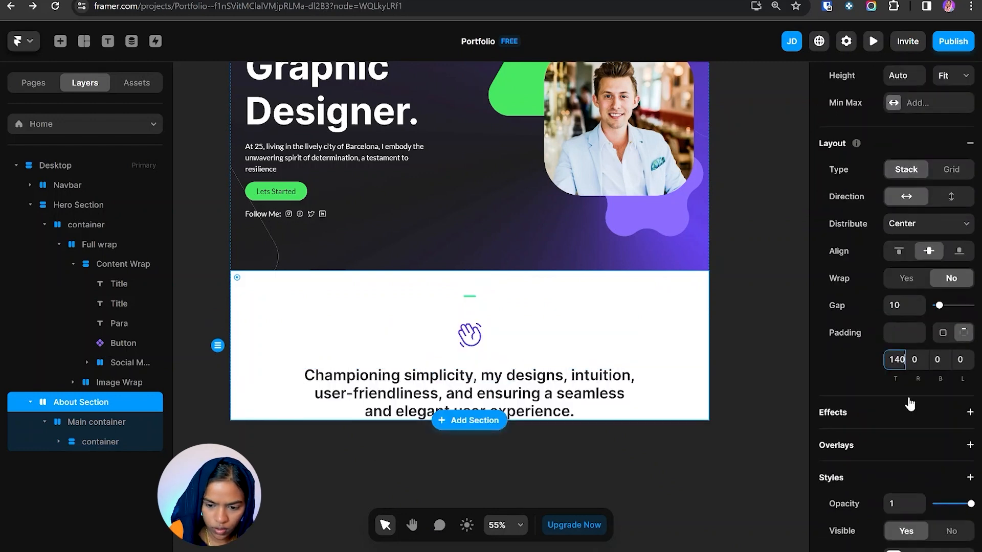
# - Set the Main container's bottom padding to 140 and collapse the section layers in the layer tree
pyautogui.click(85, 424)
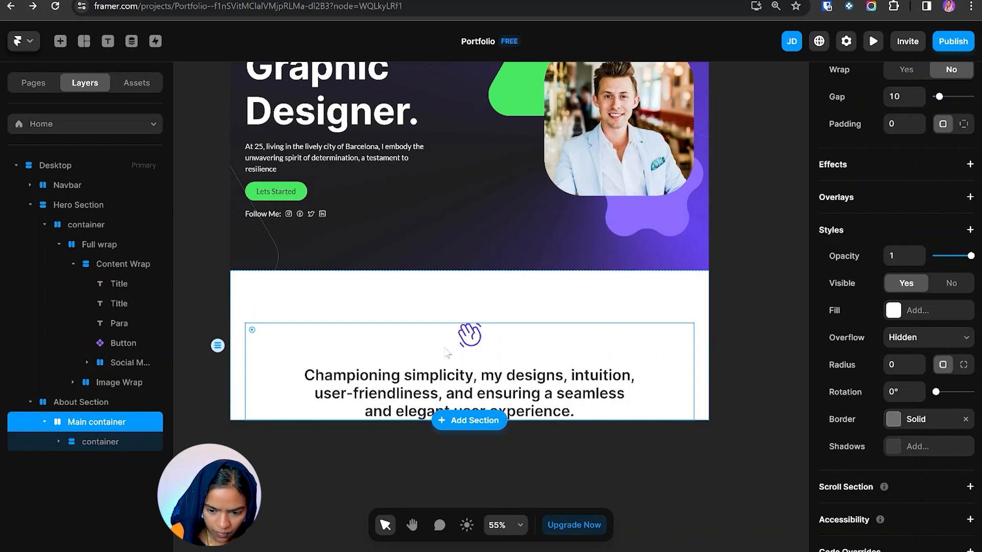
pyautogui.click(964, 366)
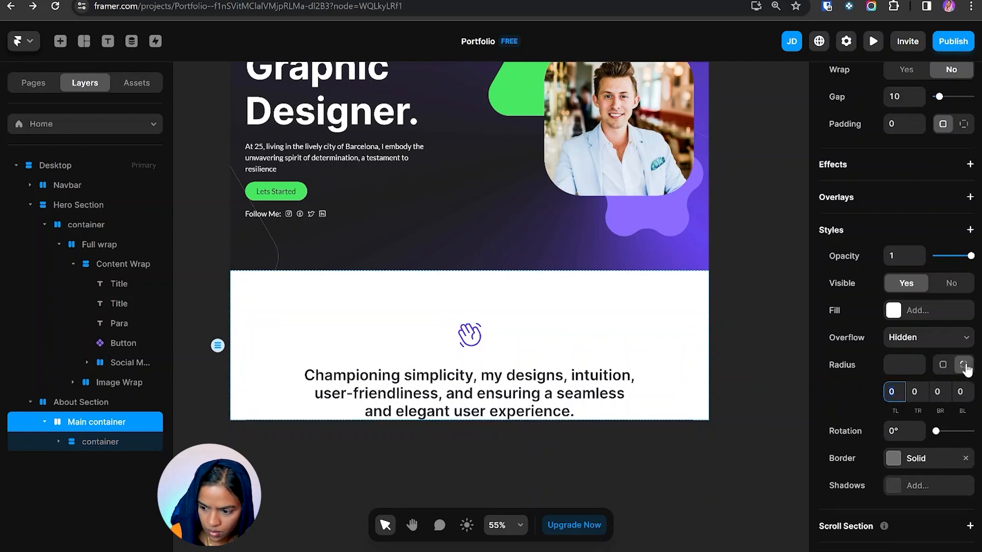
pyautogui.click(942, 368)
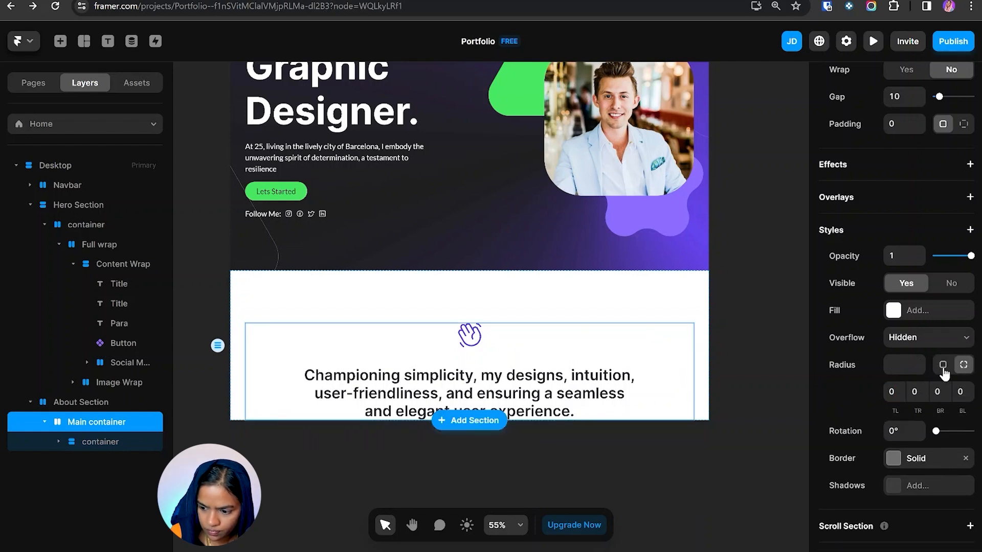
pyautogui.click(963, 125)
pyautogui.click(937, 151)
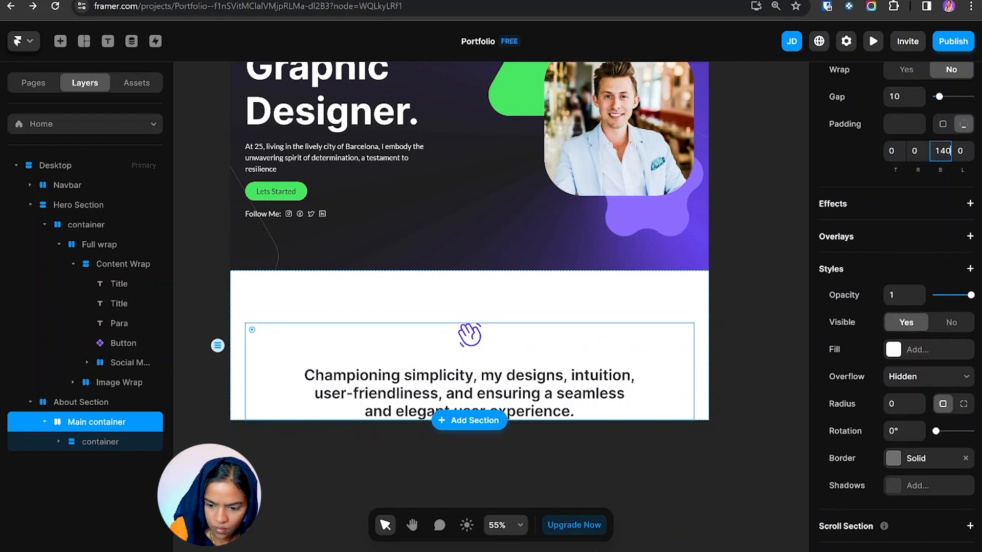
pyautogui.press('Return')
pyautogui.click(81, 402)
pyautogui.click(30, 225)
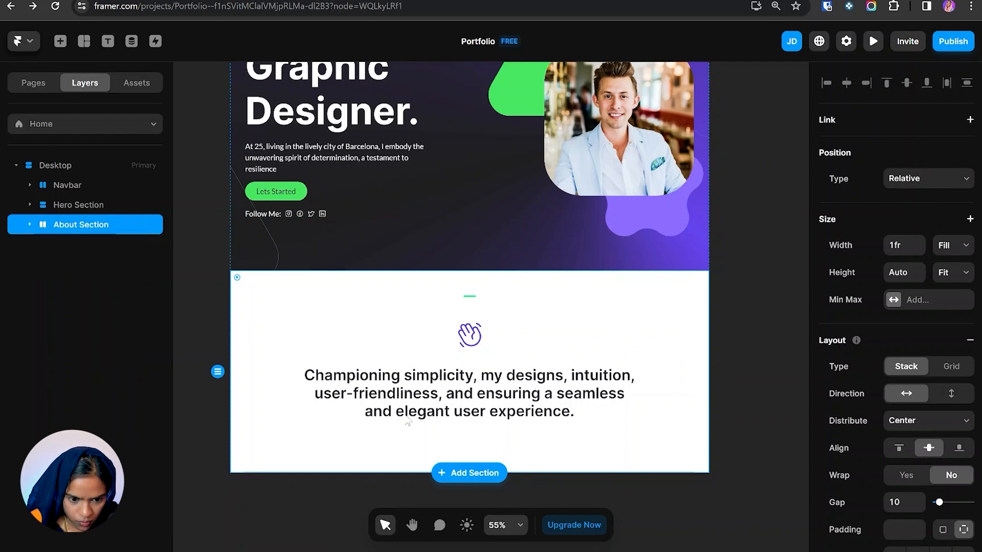
# - Duplicate the About Section to check the divider line between sections, and delete the copy
pyautogui.scroll(-4, 896, 307)
pyautogui.hotkey('ctrl', 'd')
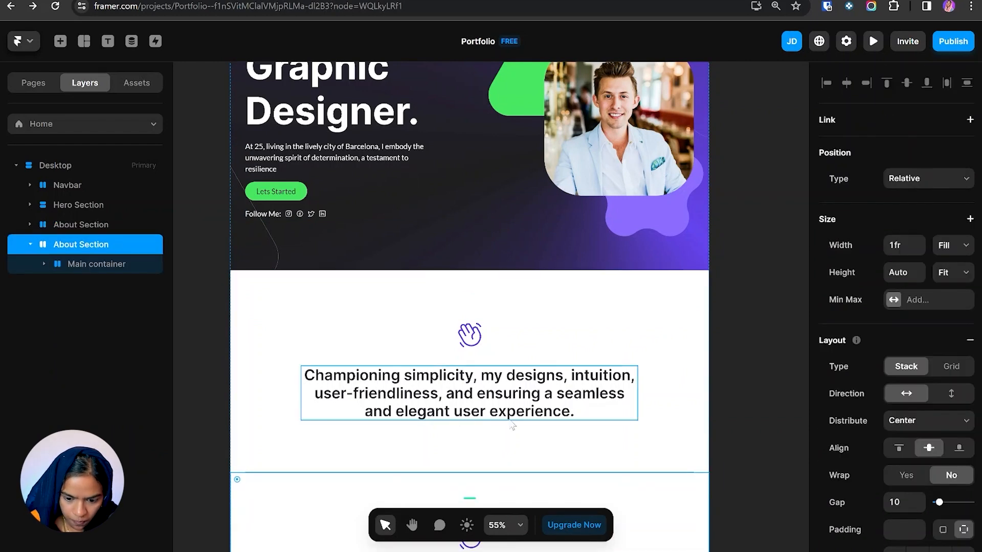
pyautogui.press('Escape')
pyautogui.scroll(-3, 460, 327)
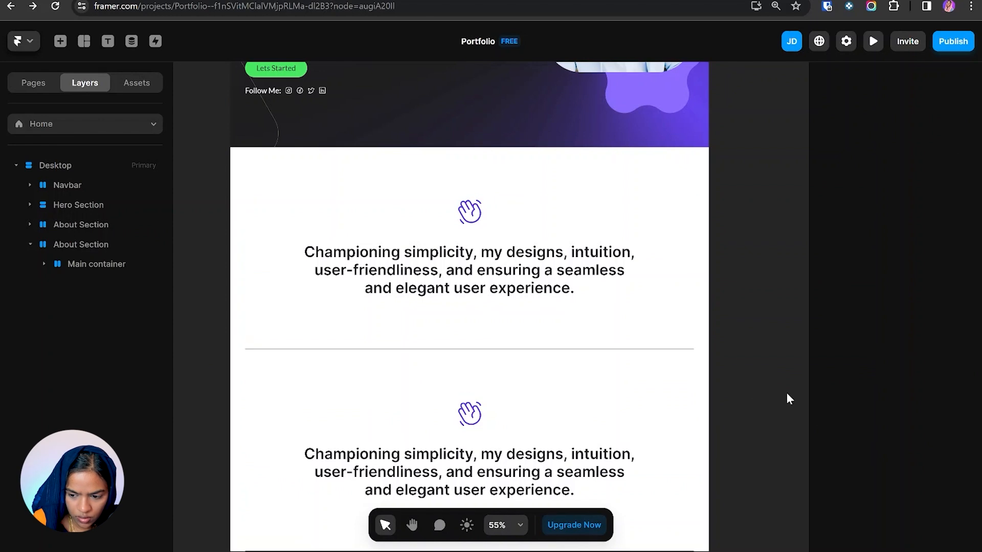
pyautogui.click(72, 244)
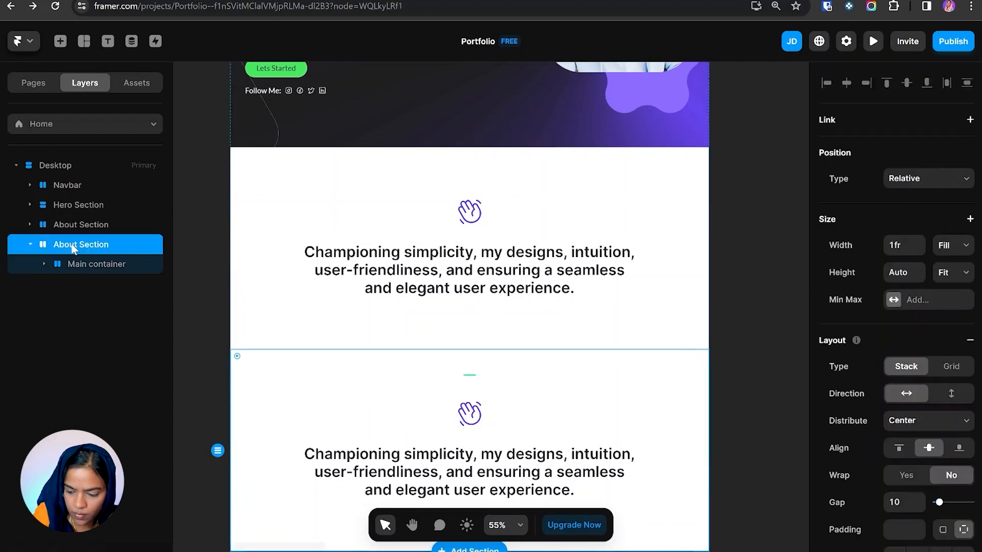
pyautogui.press('Delete')
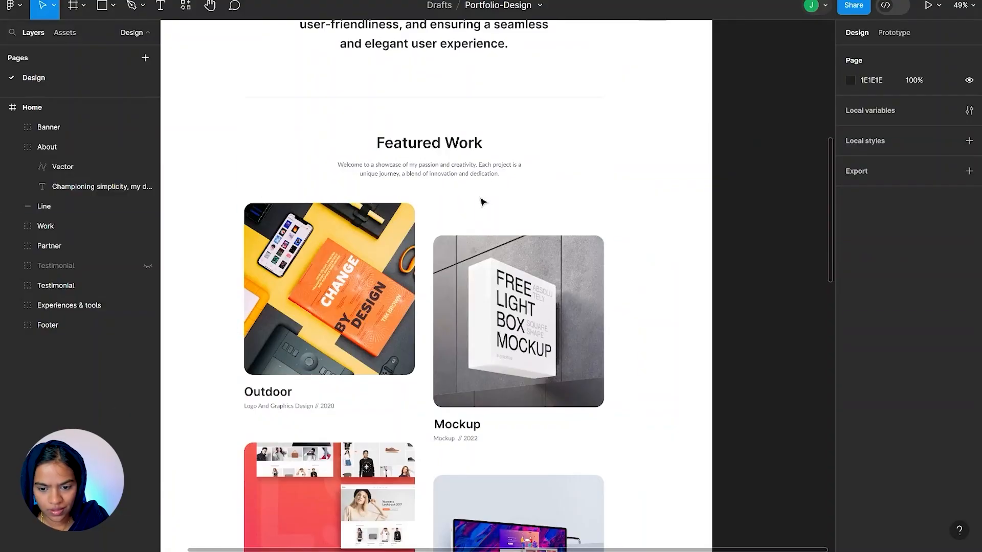
# - Switch to the Figma design and examine the Work group: its heading, project cards, button and closing divider line
pyautogui.click(476, 141)
pyautogui.scroll(-1, 471, 152)
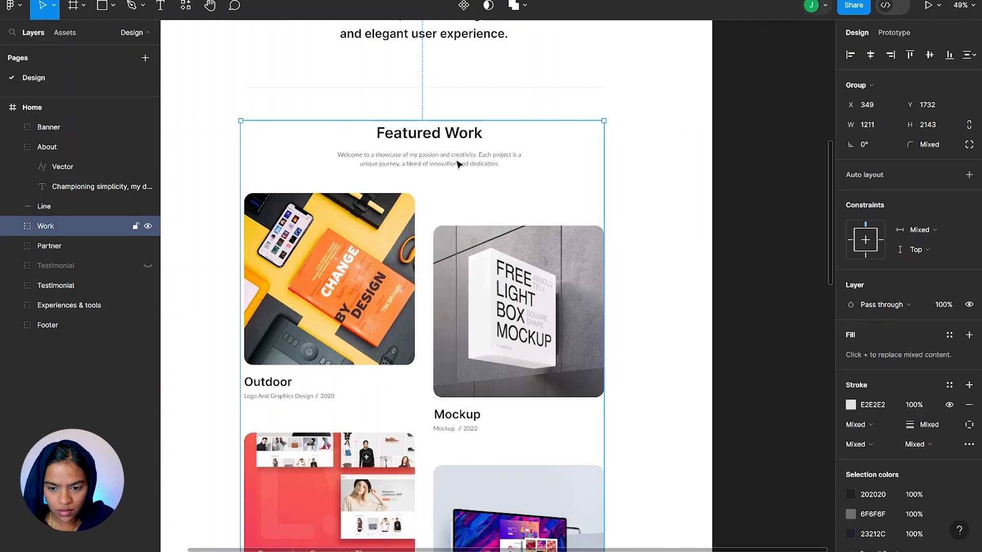
pyautogui.doubleClick(509, 152)
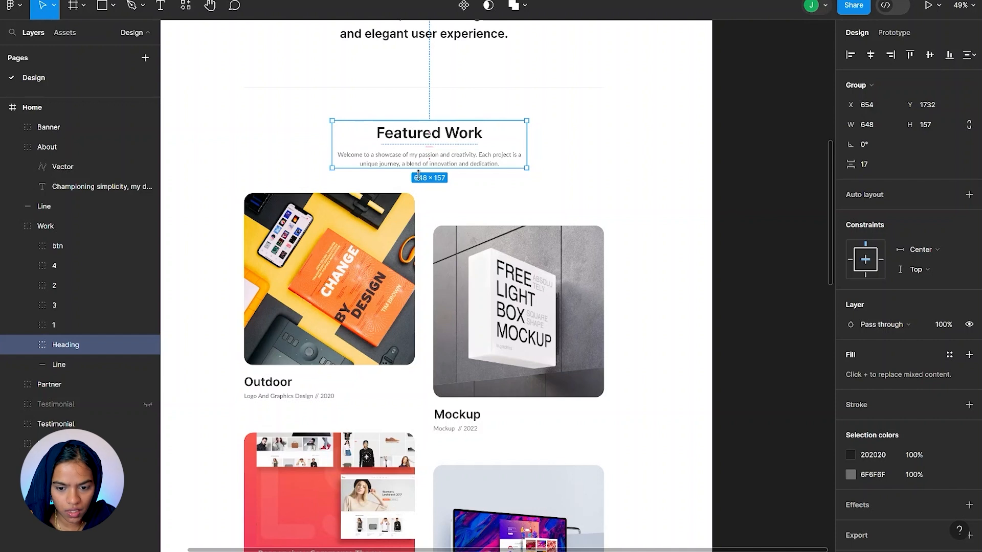
pyautogui.scroll(-2, 373, 323)
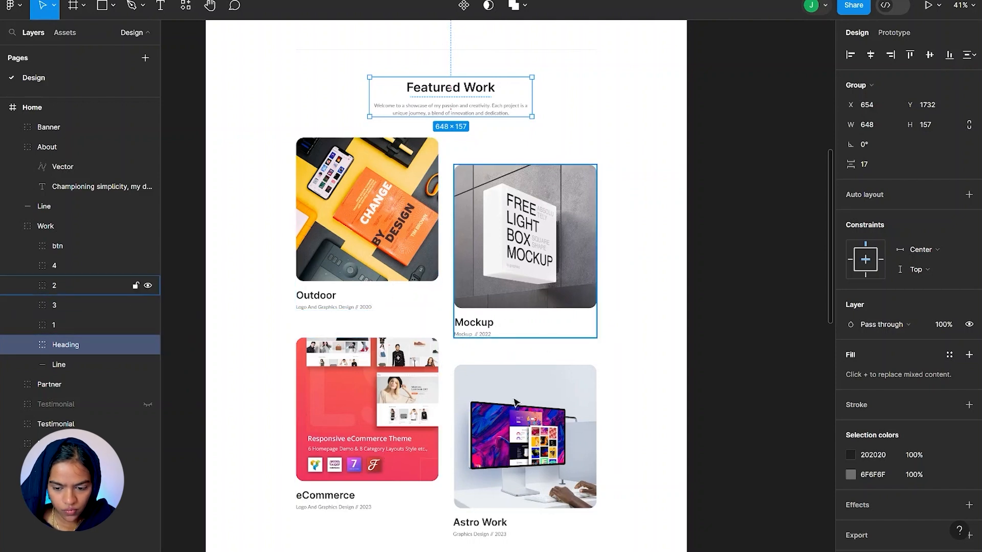
pyautogui.scroll(-1, 359, 280)
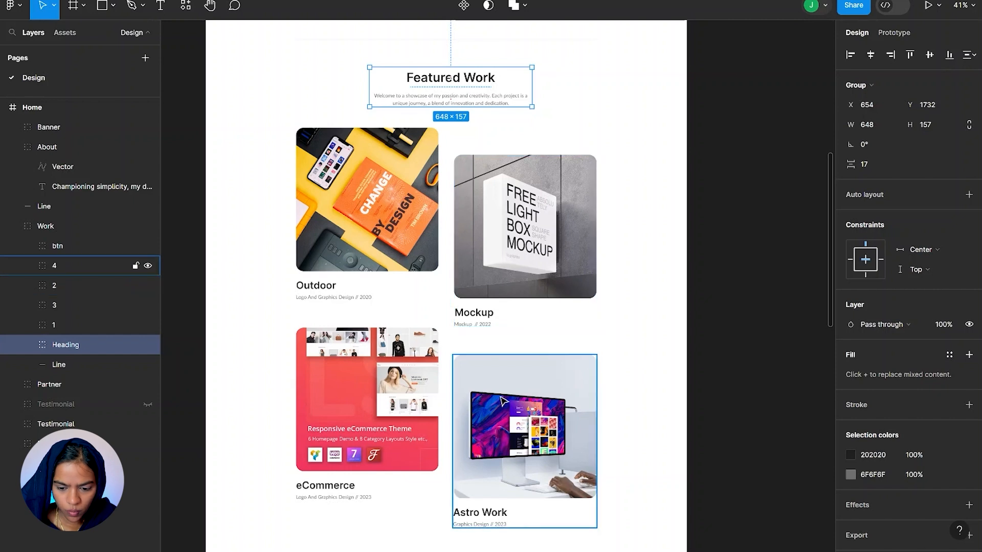
pyautogui.scroll(-5, 496, 92)
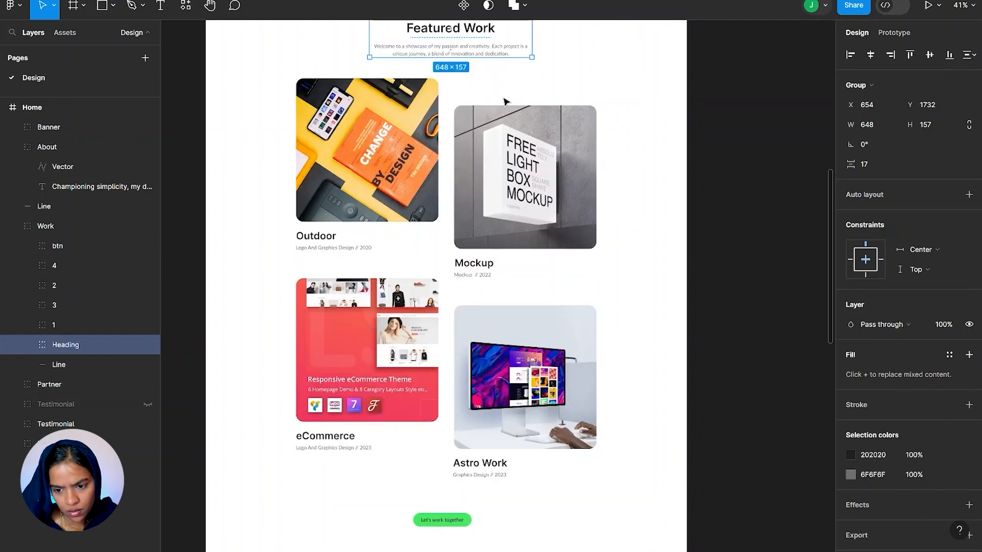
pyautogui.scroll(-10, 503, 101)
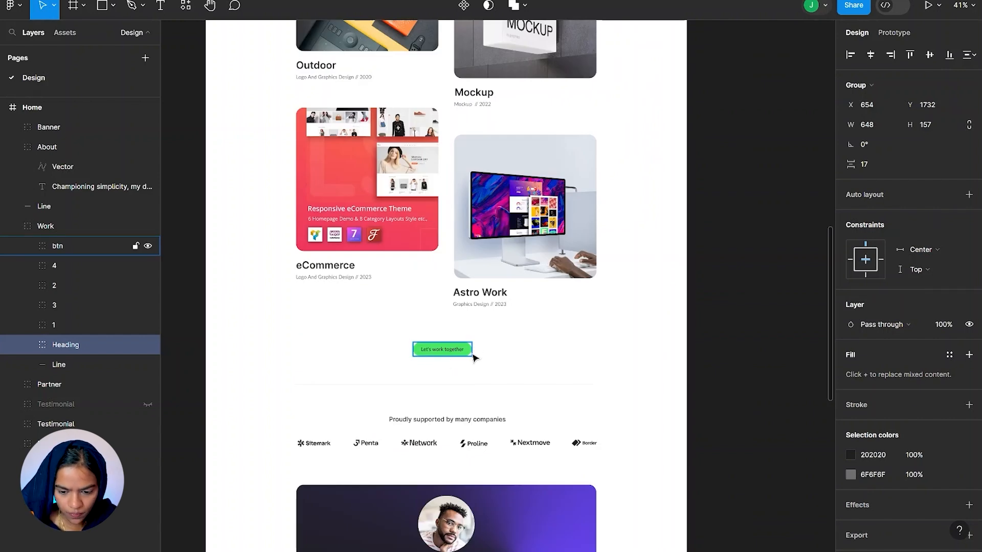
pyautogui.click(331, 386)
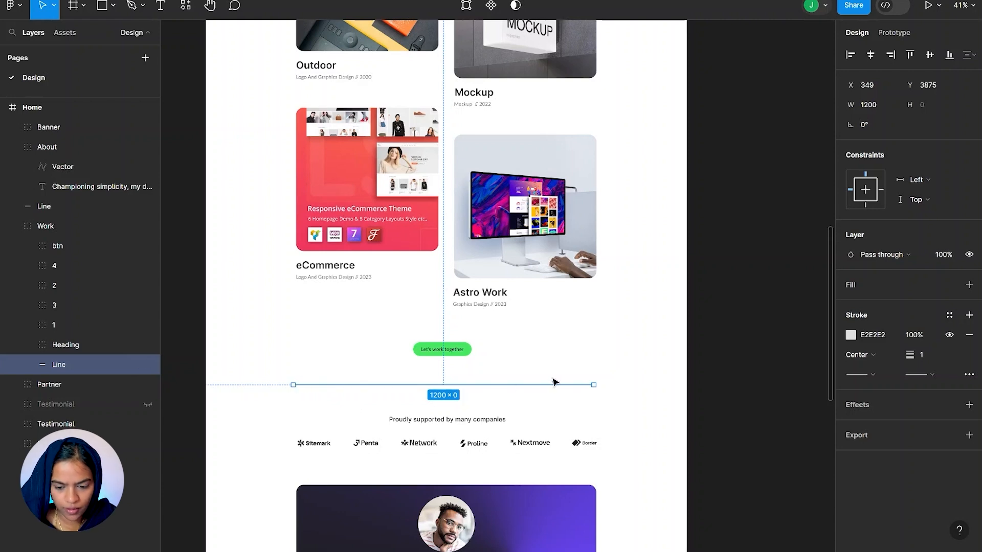
# - In Framer, draw a Feature Section 1280 × 778 below the About Section and a container of about 1159 × 682 inside it
pyautogui.moveTo(231, 350); pyautogui.dragTo(708, 547)
pyautogui.press('f')
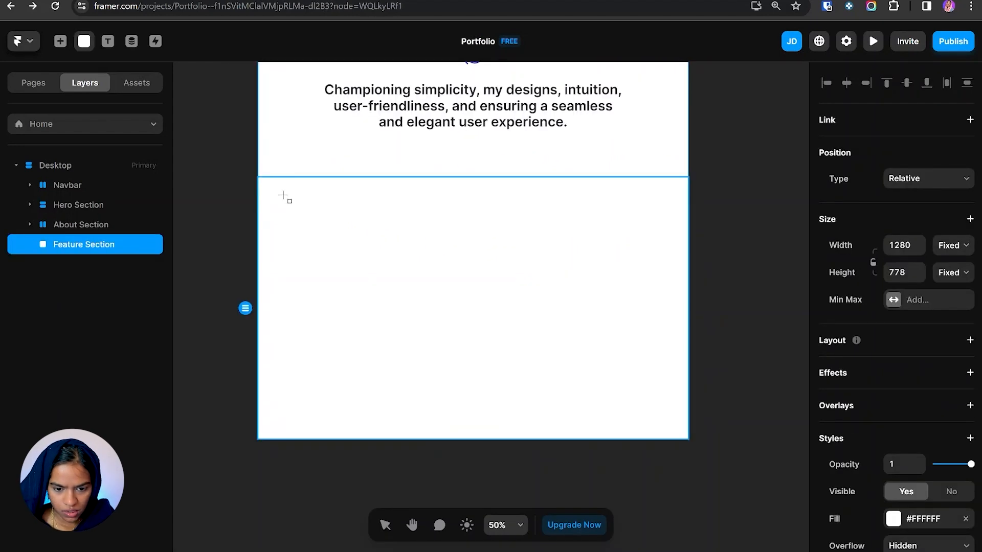
pyautogui.moveTo(277, 193); pyautogui.dragTo(545, 452)
# - Set the Feature Section container's width to Fill and limit its max width to 1200
pyautogui.click(950, 245)
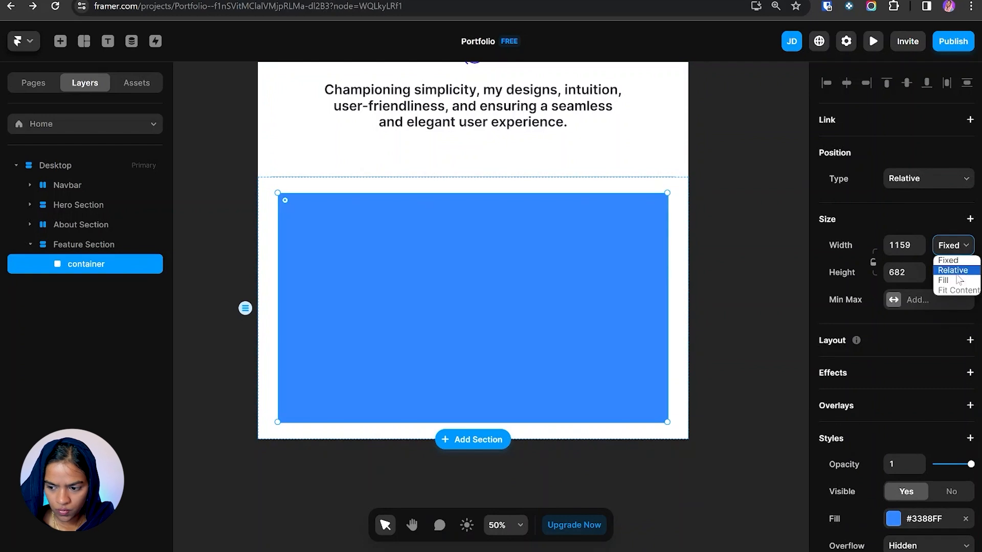
pyautogui.click(954, 285)
pyautogui.click(899, 300)
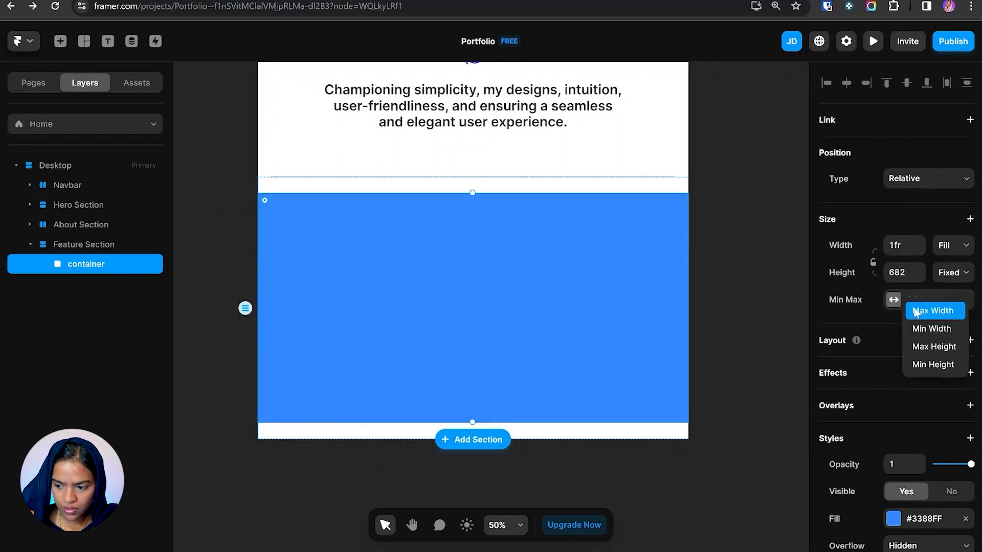
pyautogui.click(915, 309)
pyautogui.write('1200')
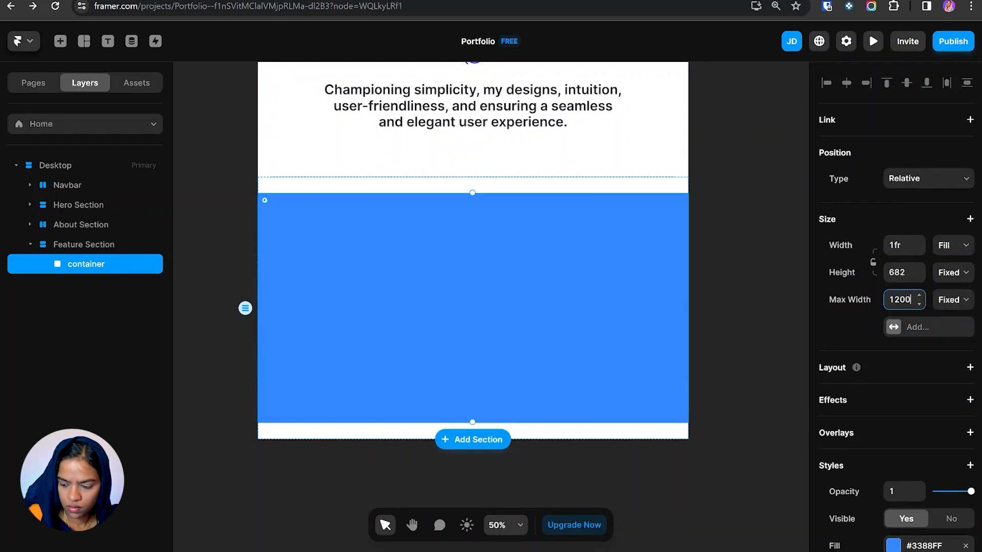
pyautogui.press('Return')
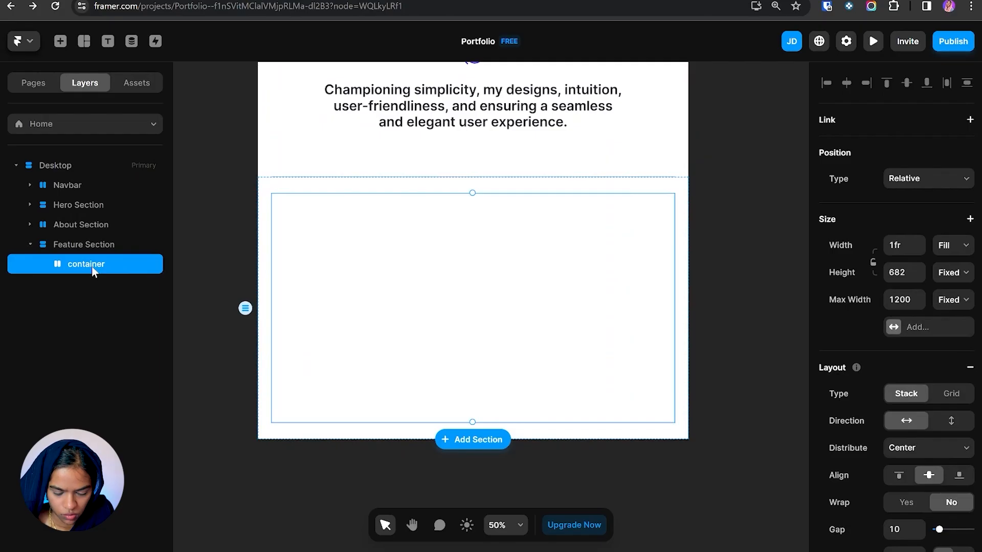
# - Draw a Content wrap frame of 567 × 141 inside the Feature Section's container
pyautogui.press('f')
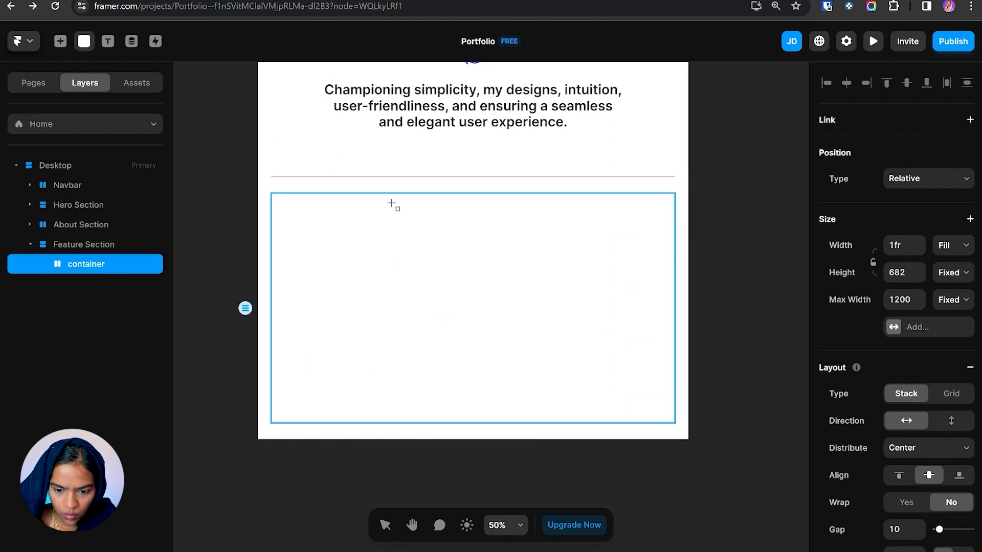
pyautogui.moveTo(383, 204); pyautogui.dragTo(573, 251)
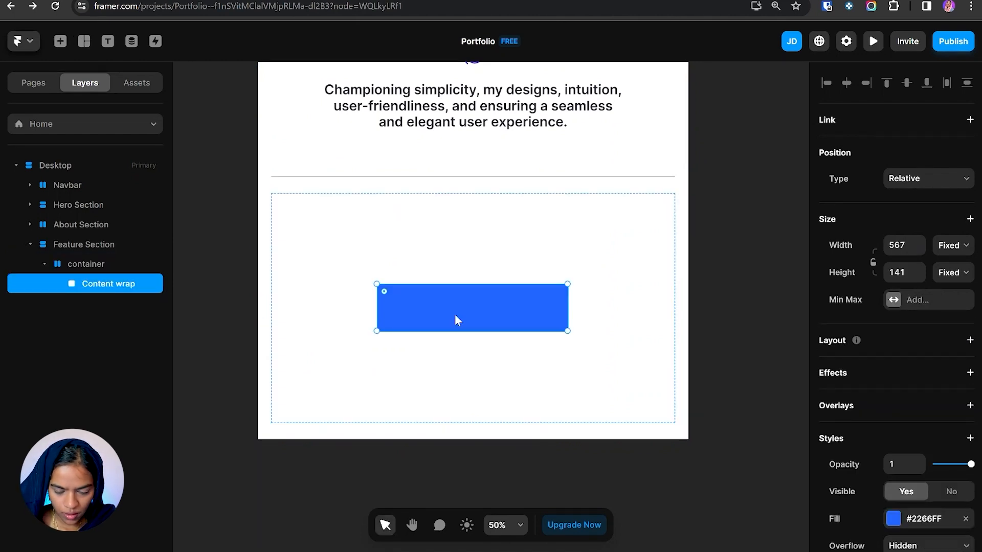
pyautogui.scroll(5, 455, 314)
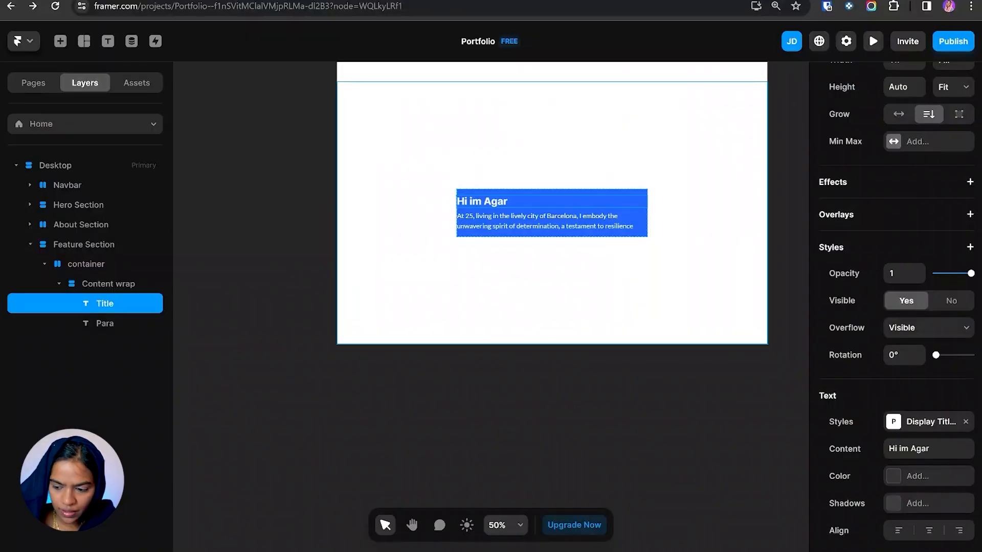
# - Set the title text to "Featured Work" and replace the paragraph with the introduction starting "Welcome to a showcase of my passion and creativity."
pyautogui.click(928, 449)
pyautogui.hotkey('ctrl', 'a')
pyautogui.write('Featured Work')
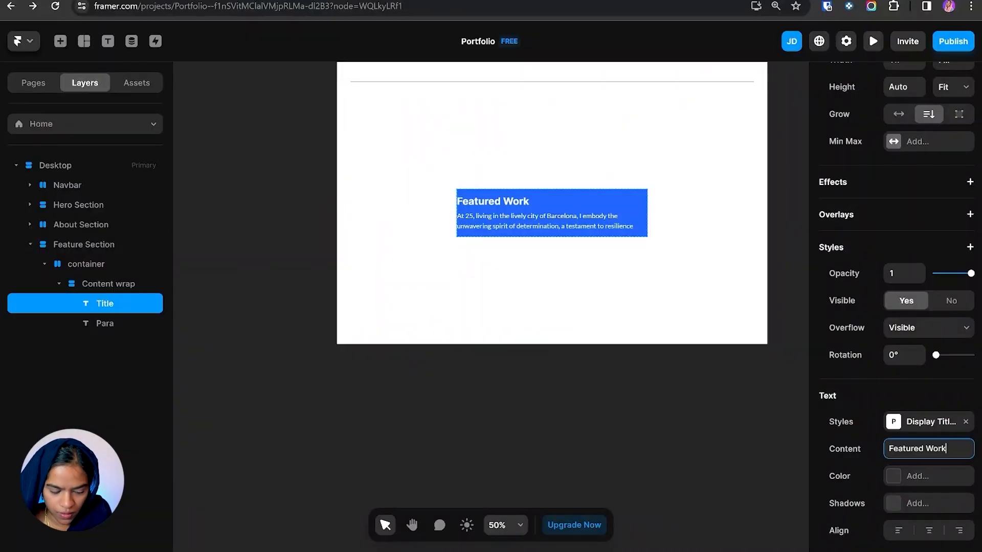
pyautogui.click(105, 323)
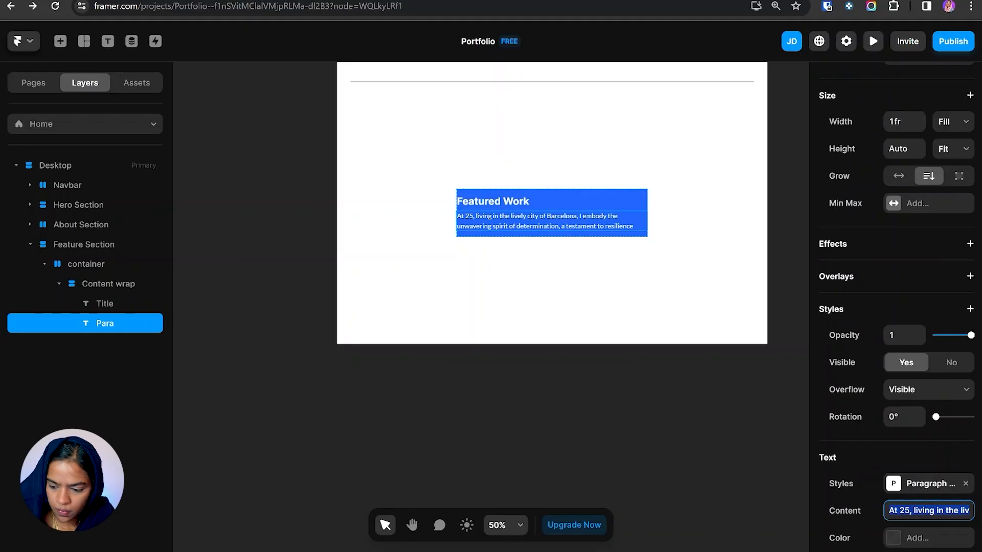
pyautogui.write('Welcome to a showcase of my passion and creativity. Each project is a unique journey, a blend of innovation and dedication.')
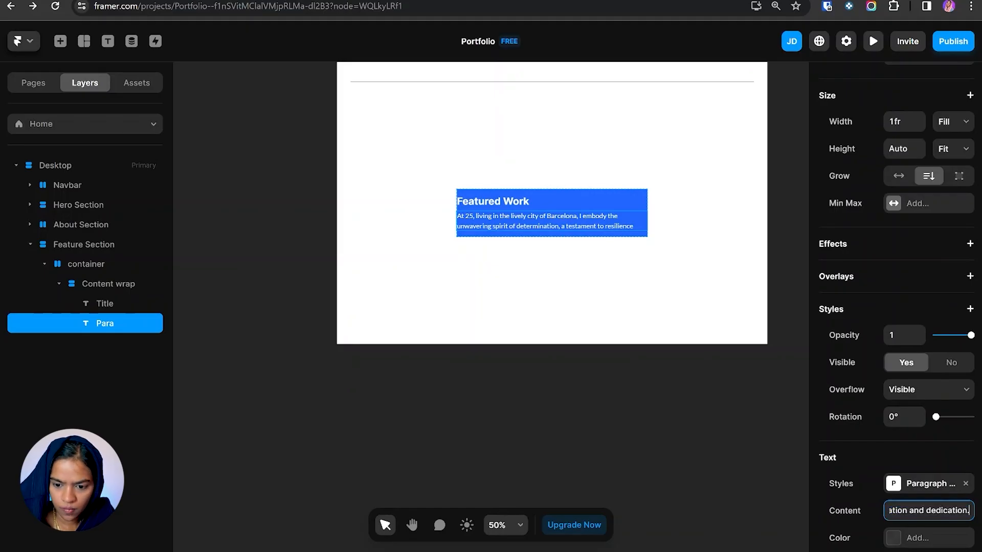
# - Apply the Section Title style to the Featured Work title and set the paragraph's text color to Black
pyautogui.click(688, 306)
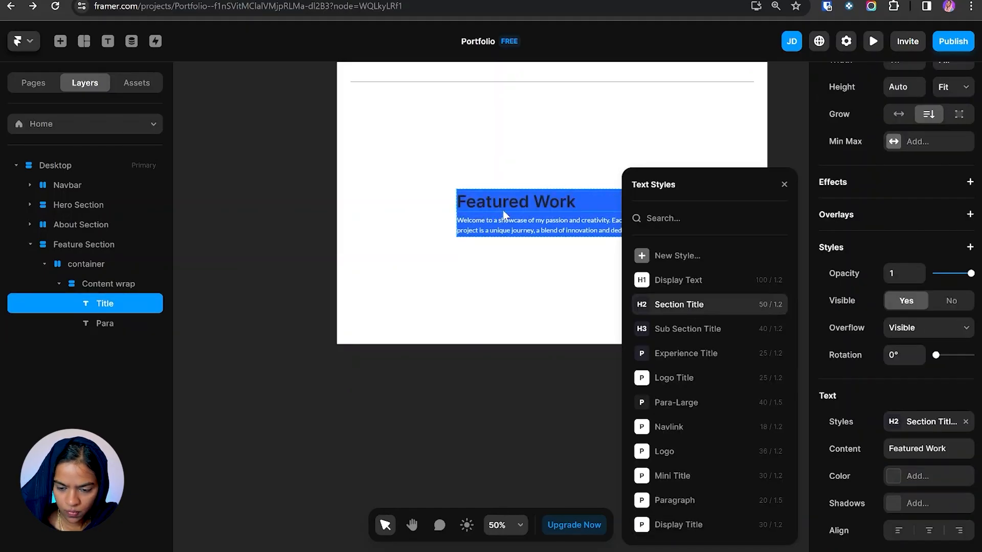
pyautogui.click(504, 221)
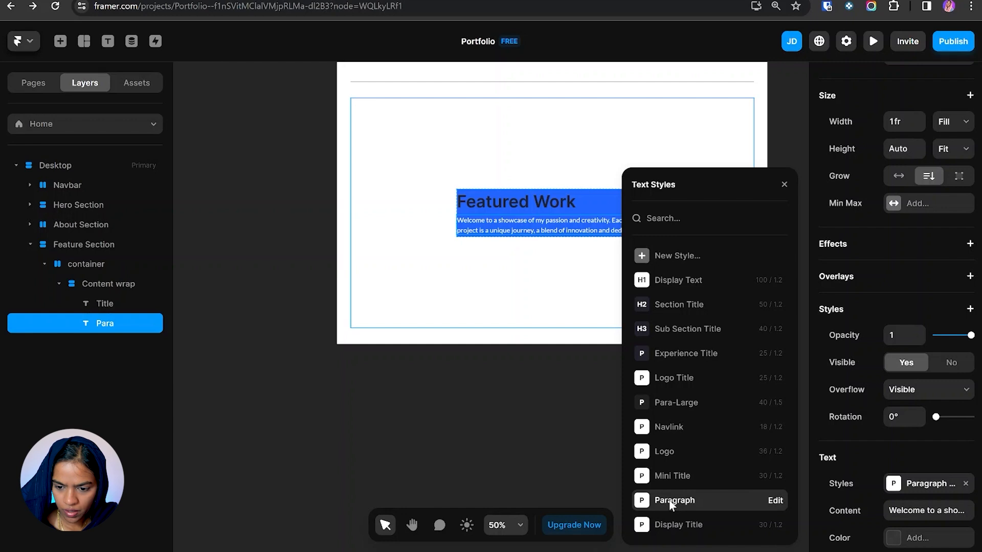
pyautogui.click(915, 538)
pyautogui.click(664, 435)
pyautogui.click(548, 225)
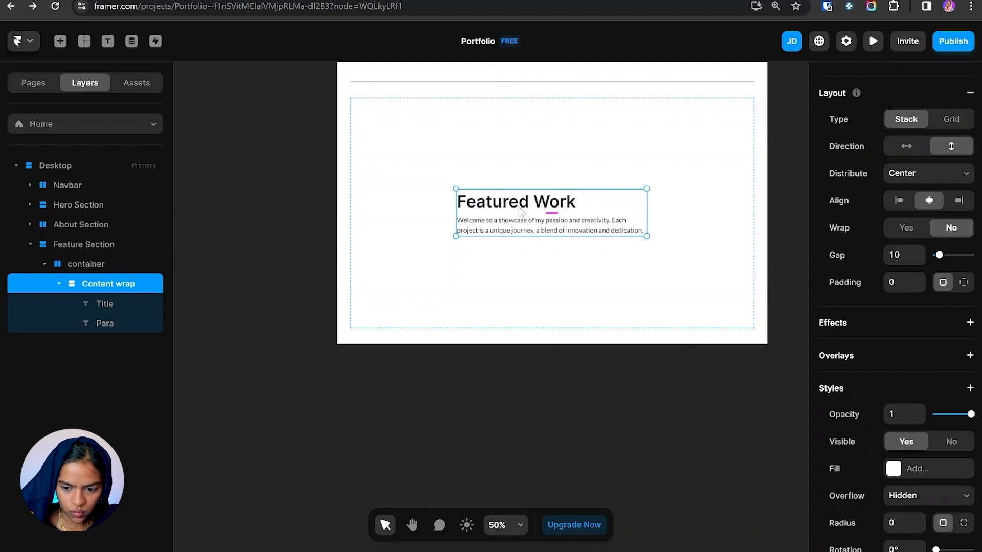
# - Center-align the text of the Featured Work title and of the paragraph below it
pyautogui.click(119, 305)
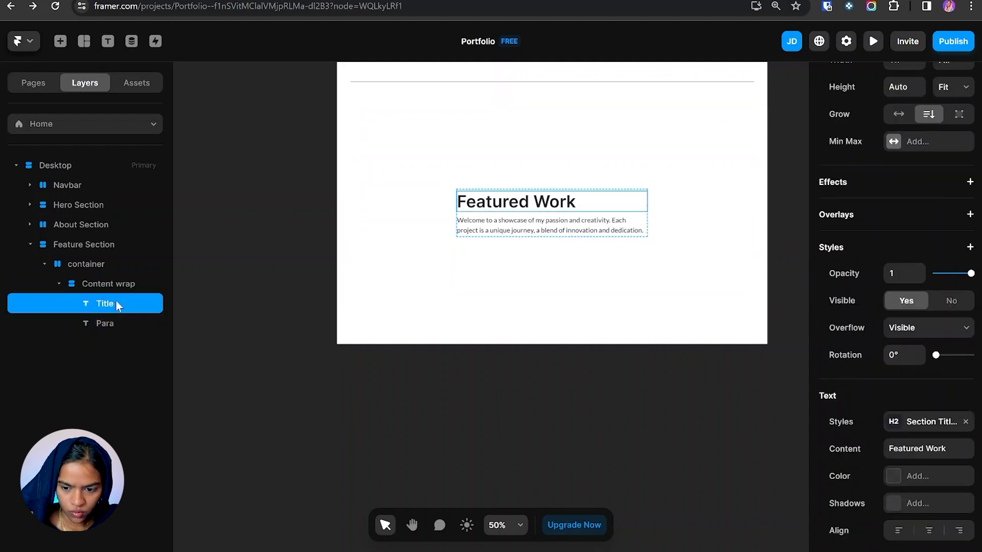
pyautogui.click(934, 535)
pyautogui.press('Tab')
pyautogui.scroll(-2, 933, 505)
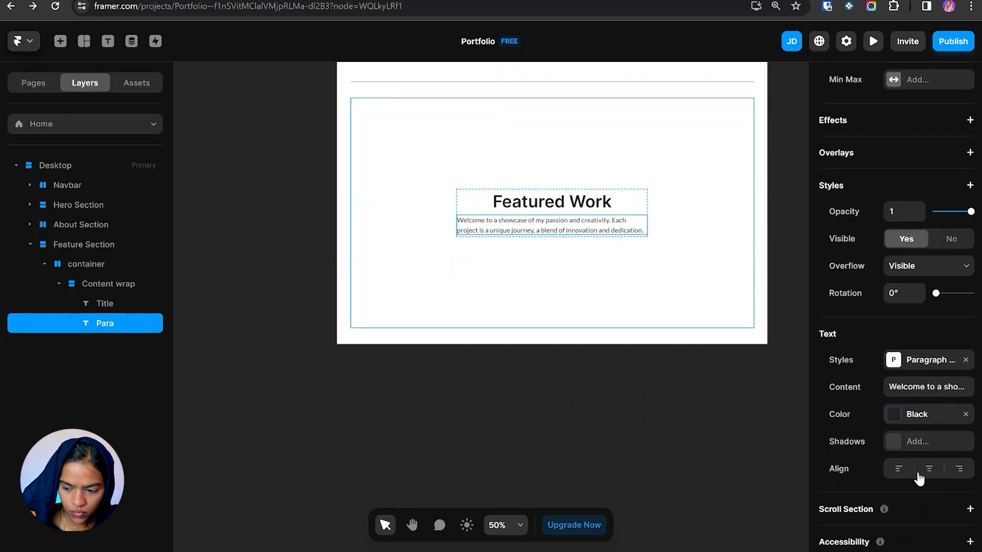
pyautogui.click(929, 469)
pyautogui.press('Escape')
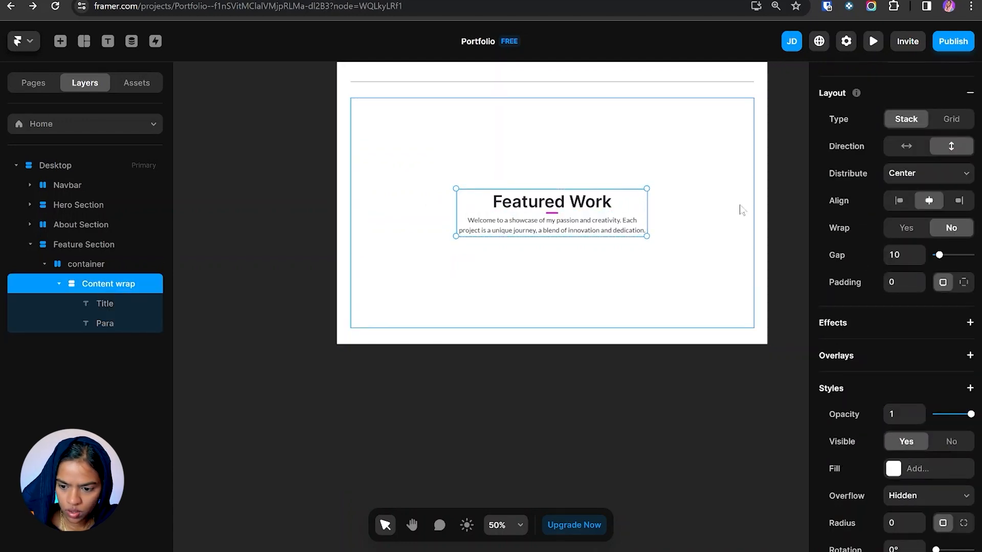
# - Set the Content wrap's width to 650 and its height to Fit Content, and collapse it in the layer tree
pyautogui.scroll(1, 942, 278)
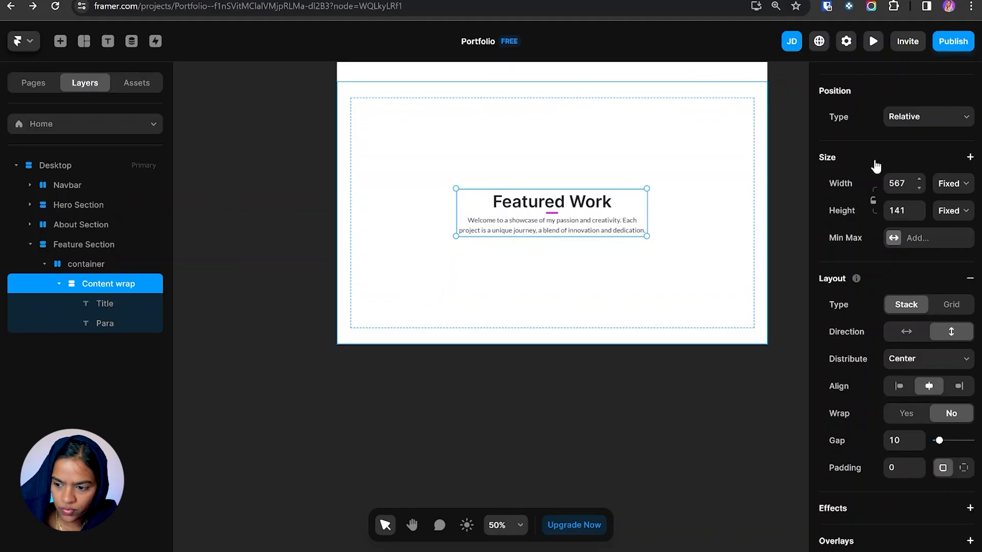
pyautogui.click(896, 183)
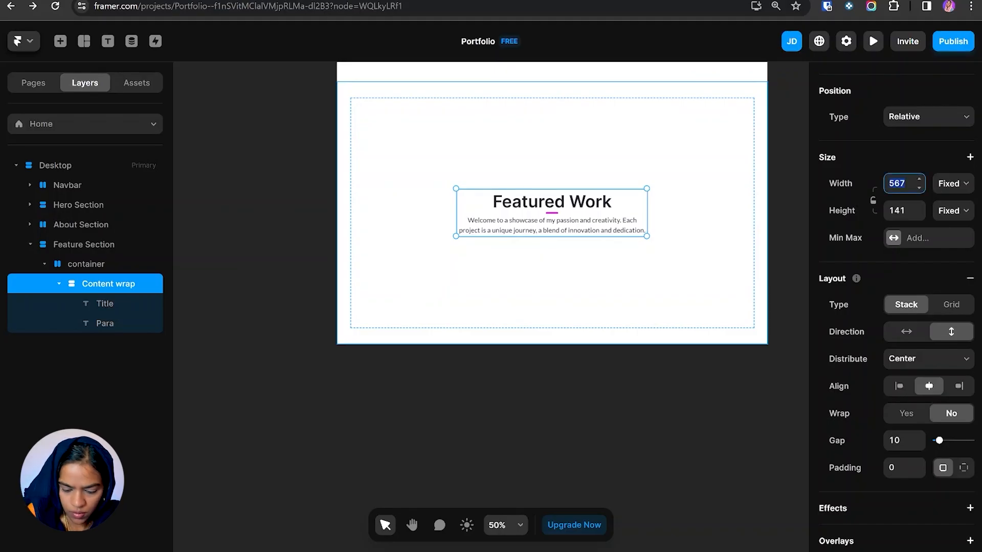
pyautogui.press('Return')
pyautogui.click(953, 210)
pyautogui.click(953, 210)
pyautogui.click(953, 210)
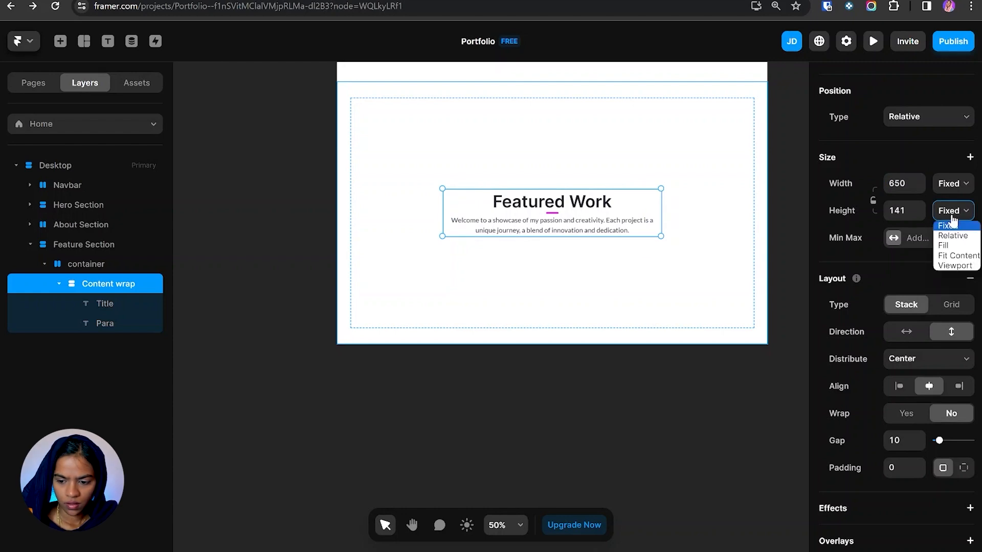
pyautogui.click(956, 255)
pyautogui.click(58, 284)
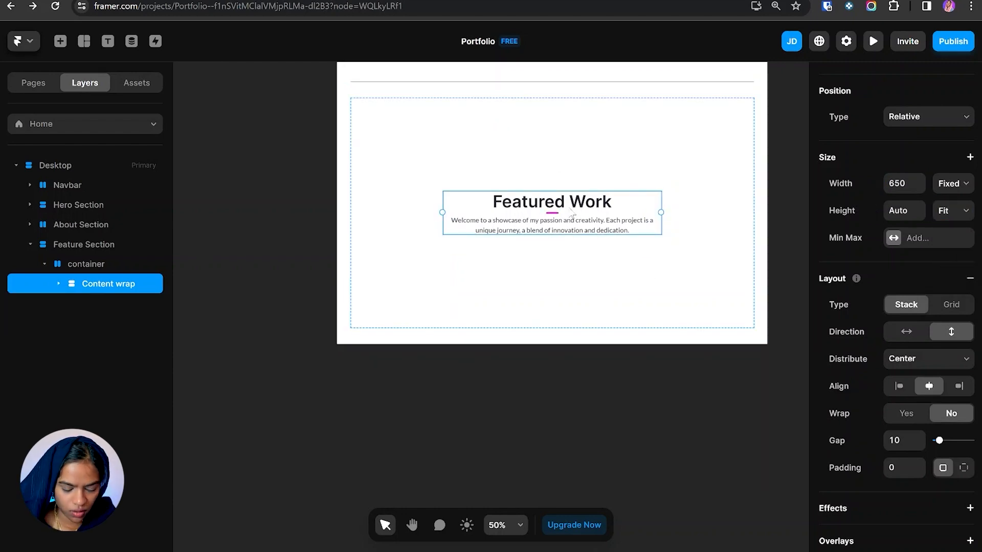
# - Check the Featured Work cards in Figma, return to Framer, draw a 644 × 551 frame in the container and stack the container vertically
pyautogui.hotkey('alt', 'Tab')
pyautogui.click(440, 288)
pyautogui.click(447, 292)
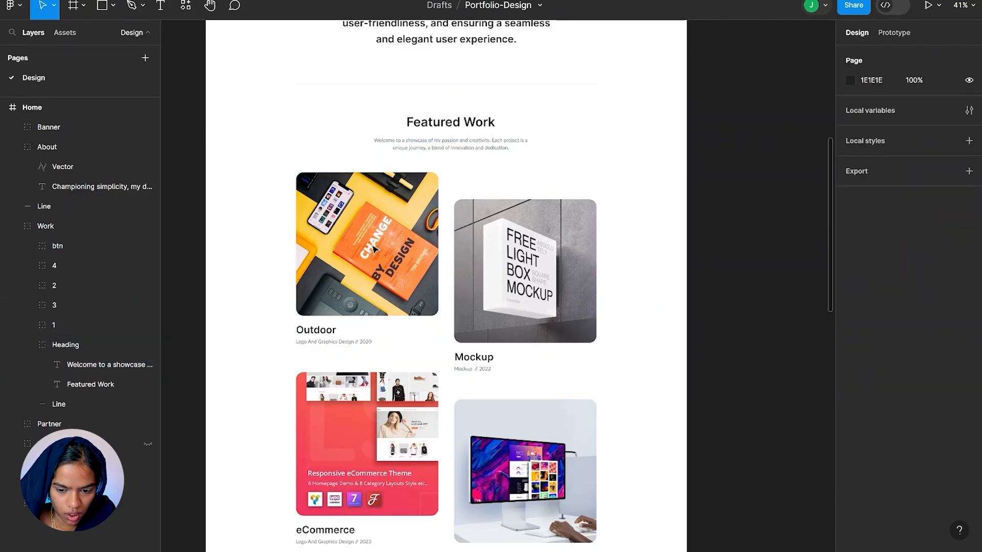
pyautogui.hotkey('alt', 'Tab')
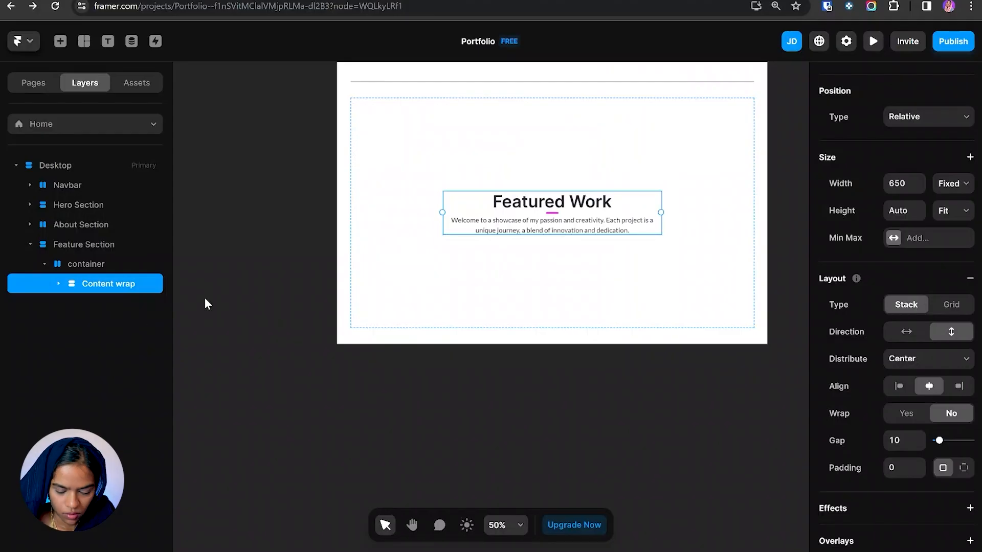
pyautogui.press('f')
pyautogui.moveTo(454, 249); pyautogui.dragTo(675, 437)
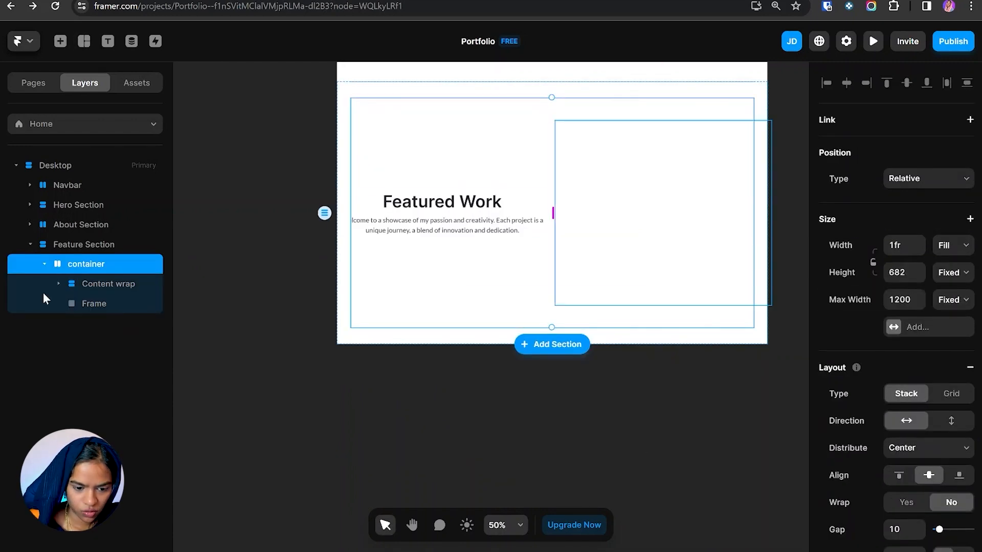
pyautogui.click(950, 422)
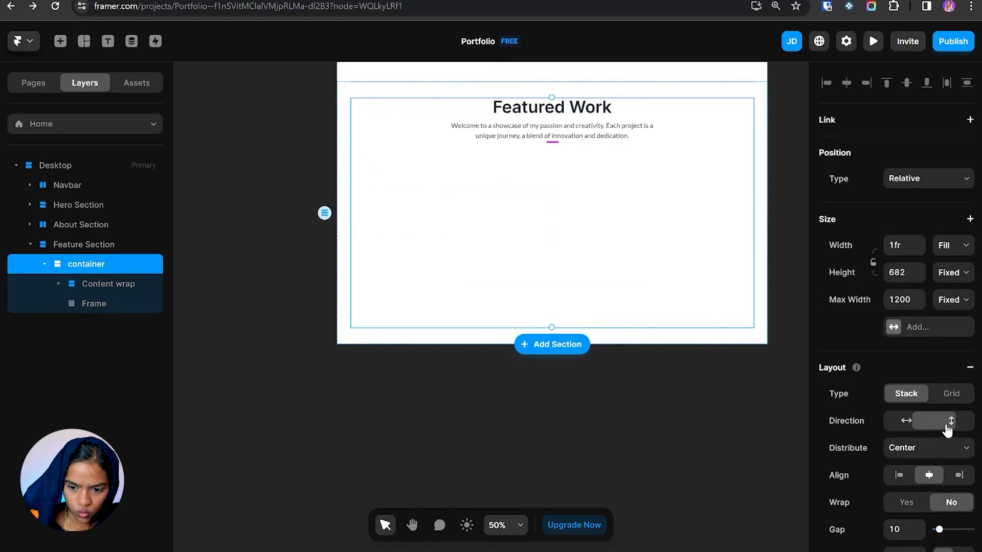
# - Rename the new frame below the heading "work wrap", set its width to Fill and give it a stack layout
pyautogui.doubleClick(513, 153)
pyautogui.hotkey('ctrl', 'r')
pyautogui.write('work wrap')
pyautogui.press('Return')
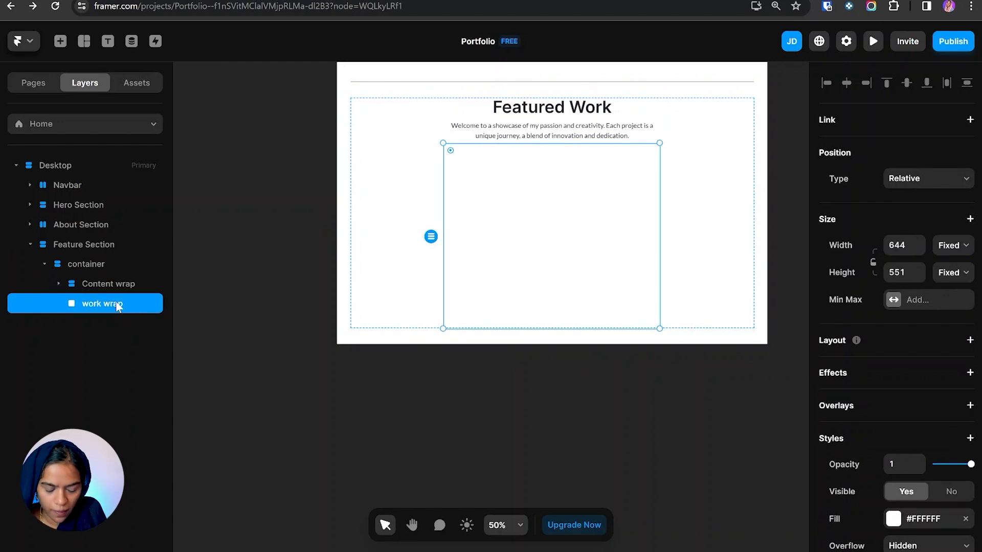
pyautogui.click(953, 245)
pyautogui.click(947, 279)
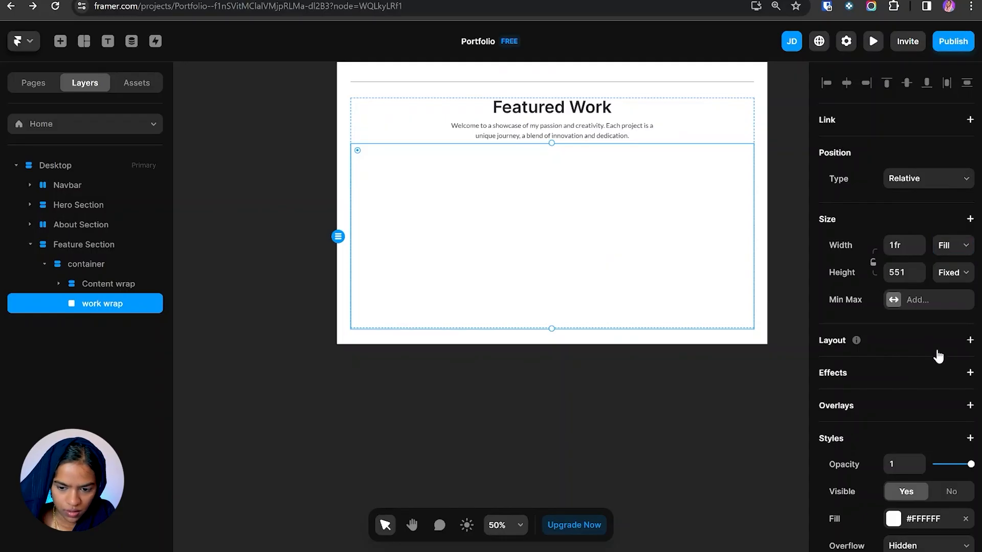
pyautogui.click(968, 340)
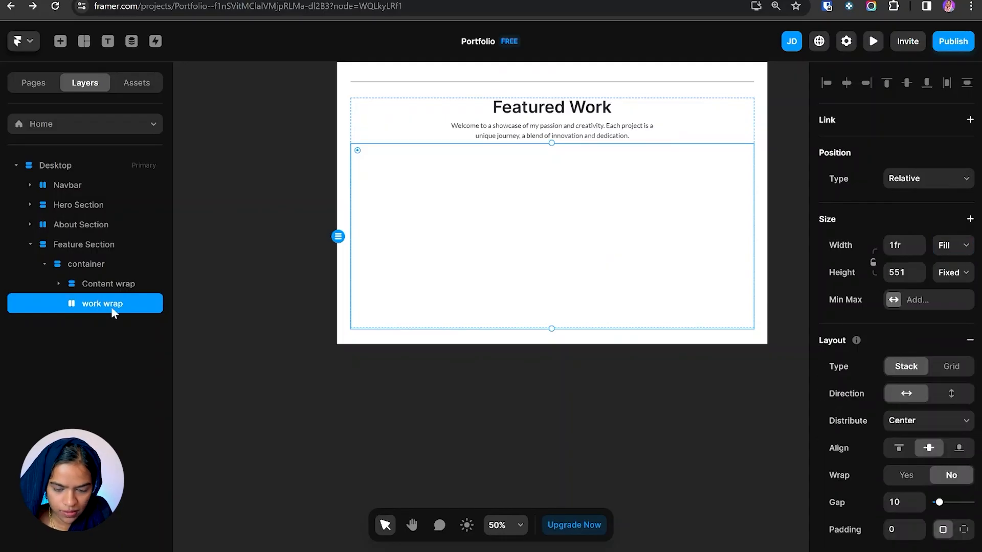
# - Draw a work wrap frame of 559 × 536 inside the full-width work frame and an image frame of 511 × 343 inside it
pyautogui.press('f')
pyautogui.moveTo(363, 174); pyautogui.dragTo(587, 283)
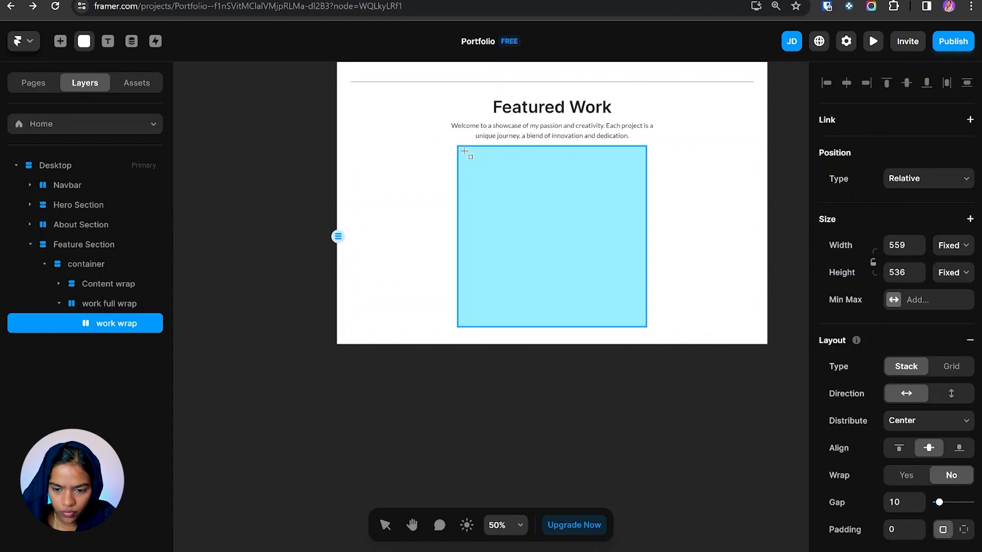
pyautogui.moveTo(465, 152); pyautogui.dragTo(641, 268)
# - Give the image frame an image fill using the orange "Change by Design" book picture from the Outdoor project
pyautogui.click(771, 155)
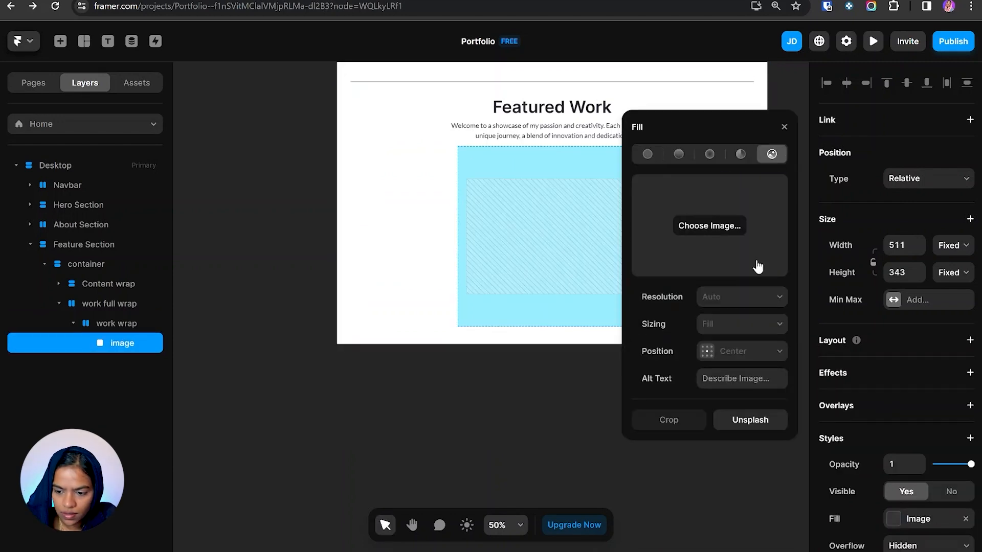
pyautogui.click(723, 227)
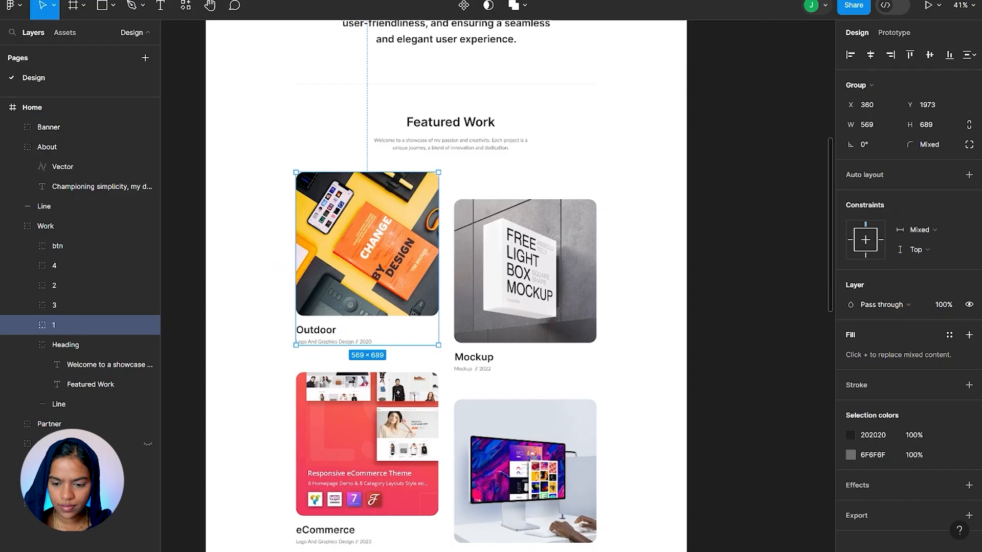
pyautogui.click(101, 412)
pyautogui.click(104, 443)
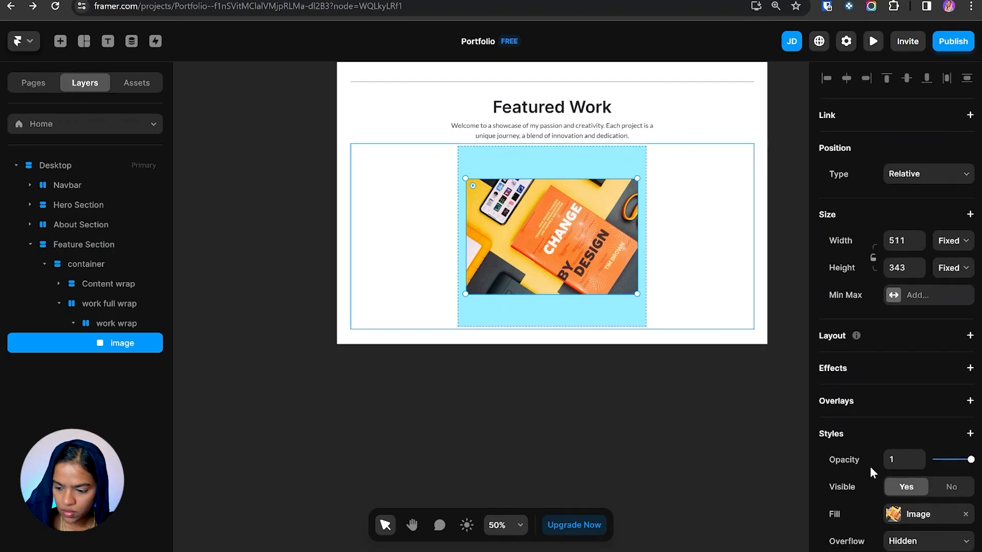
# - Round the project image's corners with a radius of 30, and set its height to 570 and its width to Fill
pyautogui.scroll(-4, 894, 460)
pyautogui.click(902, 387)
pyautogui.write('30')
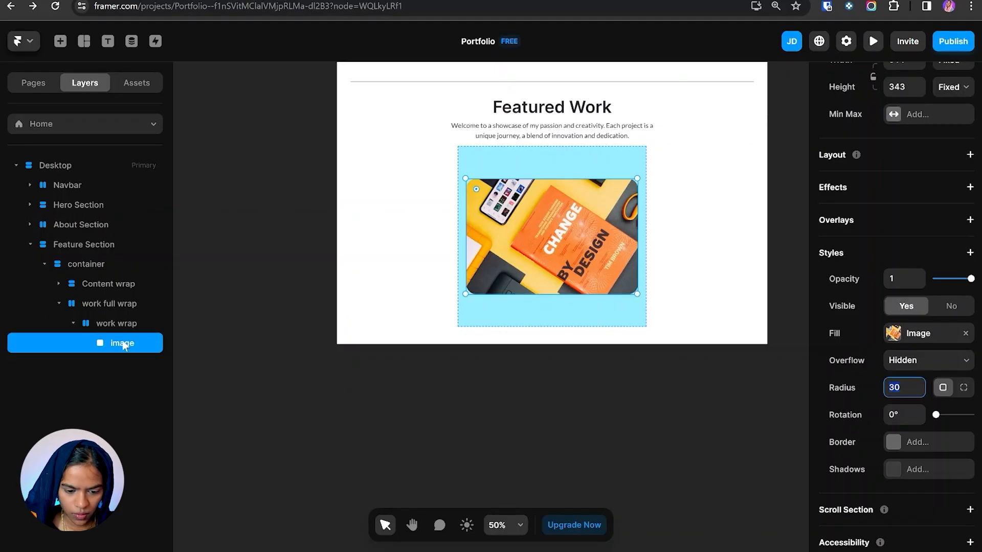
pyautogui.click(903, 165)
pyautogui.write('570')
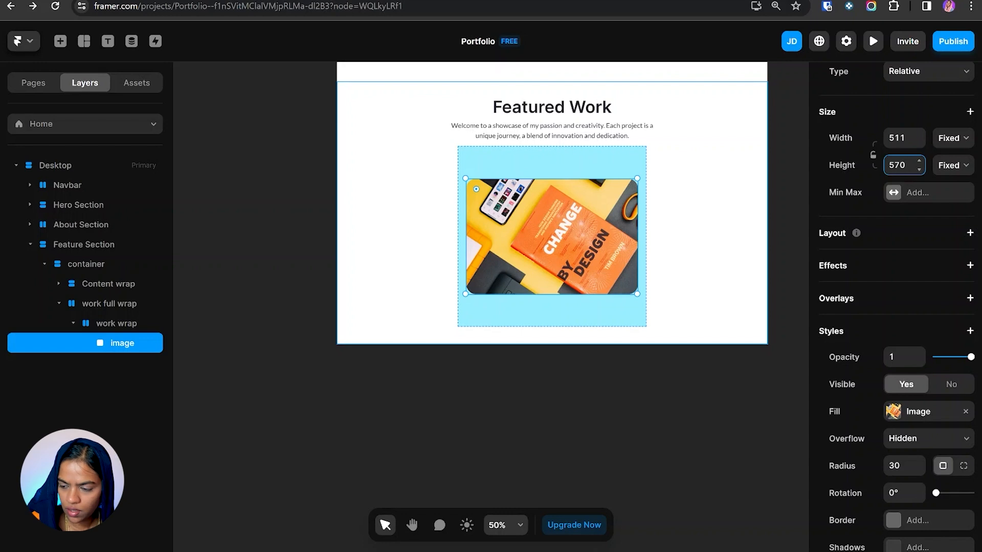
pyautogui.click(942, 145)
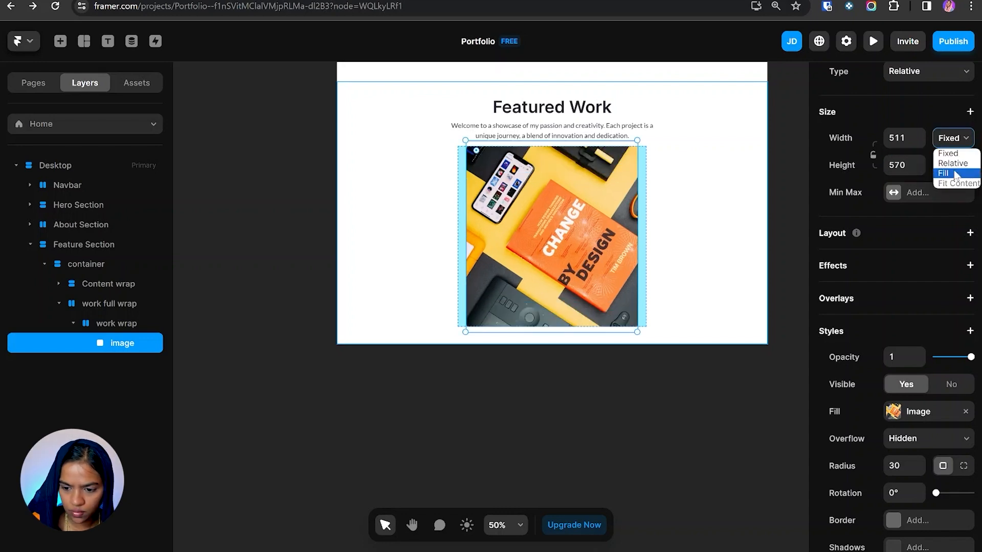
pyautogui.click(954, 172)
pyautogui.click(96, 326)
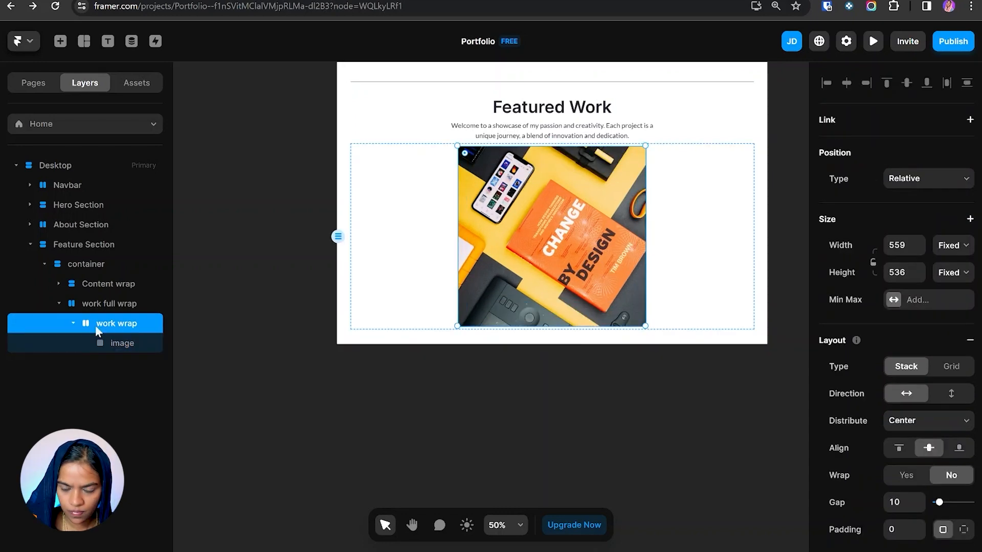
# - Set the heights of the work wrap and the work full wrap frames to Fit Content
pyautogui.click(950, 278)
pyautogui.click(963, 320)
pyautogui.click(396, 272)
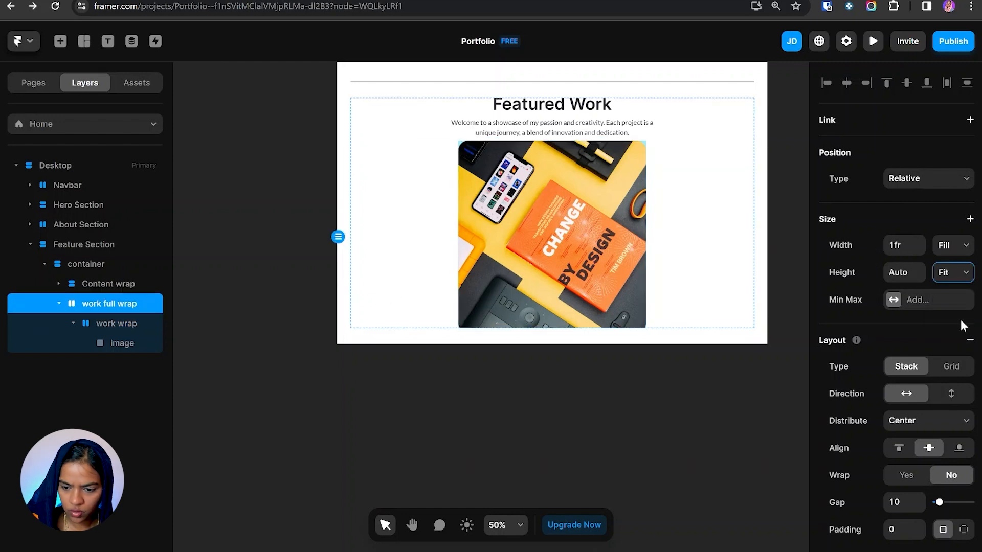
pyautogui.click(145, 339)
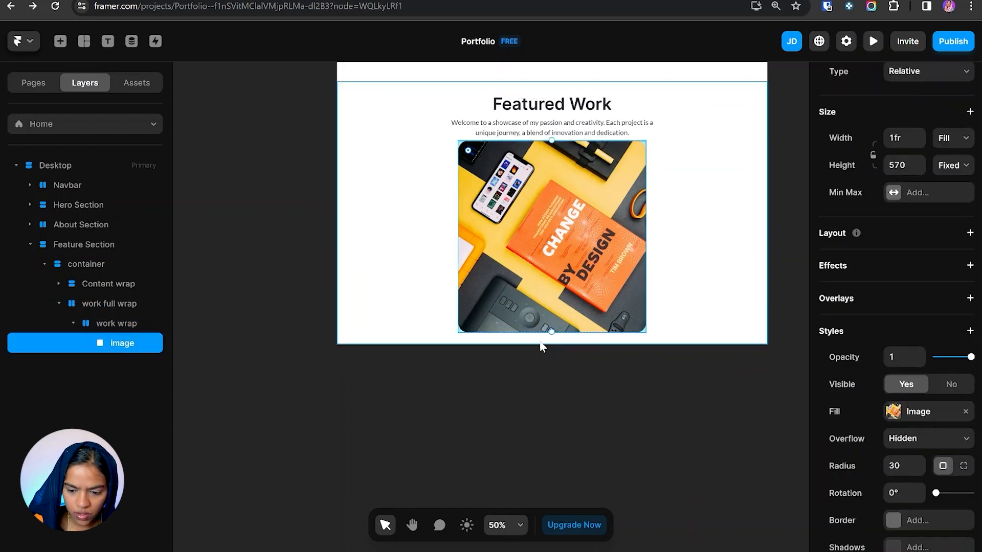
pyautogui.click(38, 330)
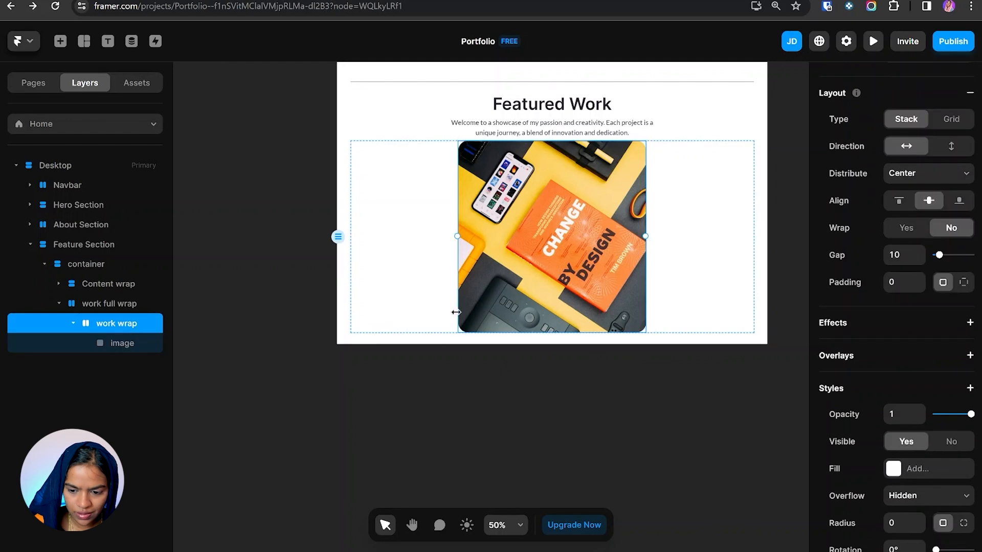
# - Draw a frame of 529 × 70 over the lower edge of the work wrap and stack the work wrap's contents vertically
pyautogui.press('f')
pyautogui.moveTo(463, 333); pyautogui.dragTo(641, 356)
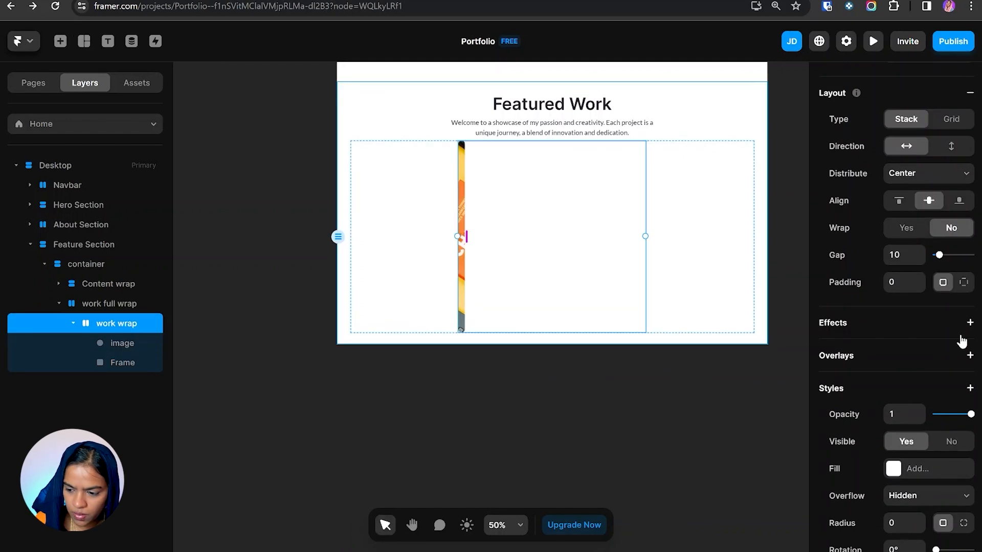
pyautogui.click(961, 147)
# - Rename the new frame below the project image "content" and give it a stack layout
pyautogui.click(122, 362)
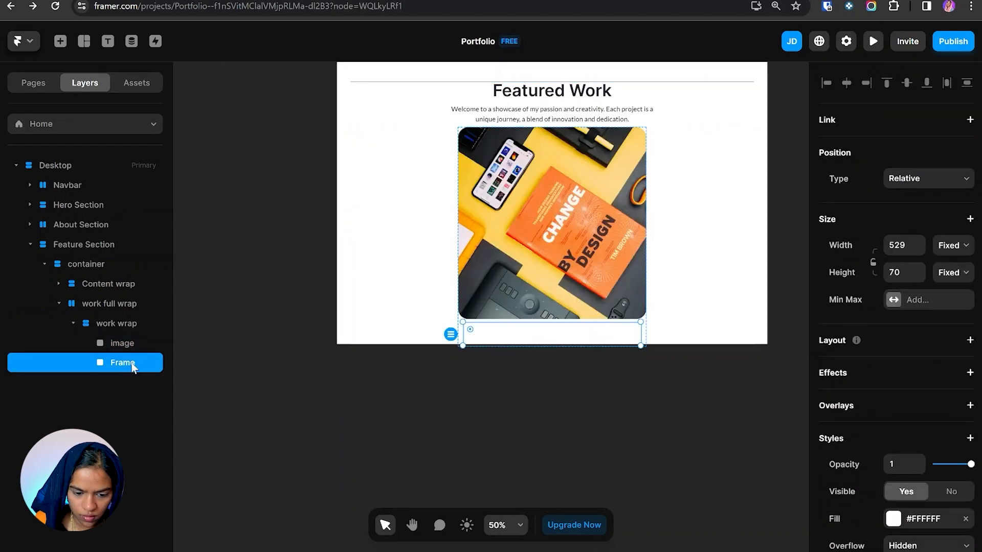
pyautogui.doubleClick(122, 362)
pyautogui.write('content')
pyautogui.press('Return')
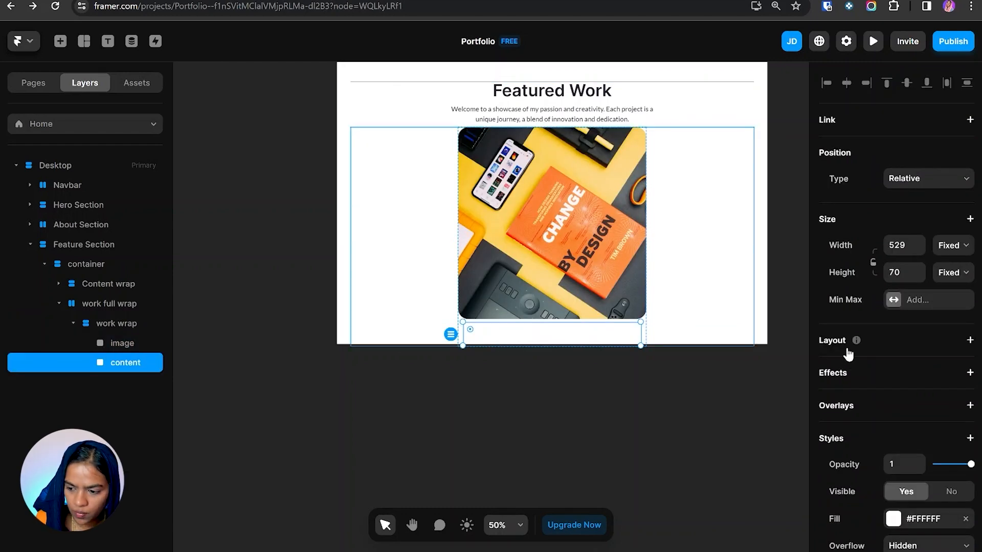
pyautogui.click(970, 341)
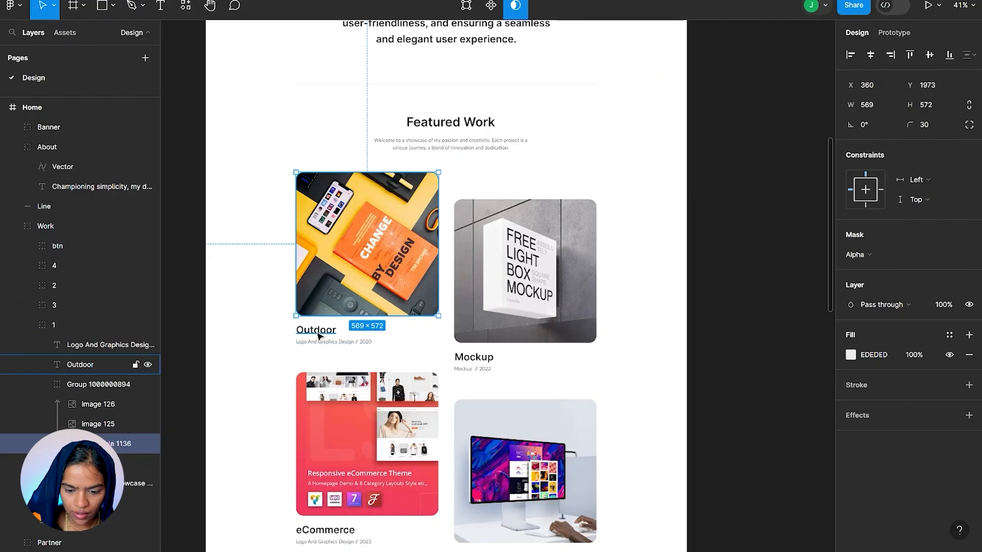
# - Check the Outdoor title and caption text styles in Figma, and copy the Title and Para from Content wrap into Framer's content frame
pyautogui.click(317, 332)
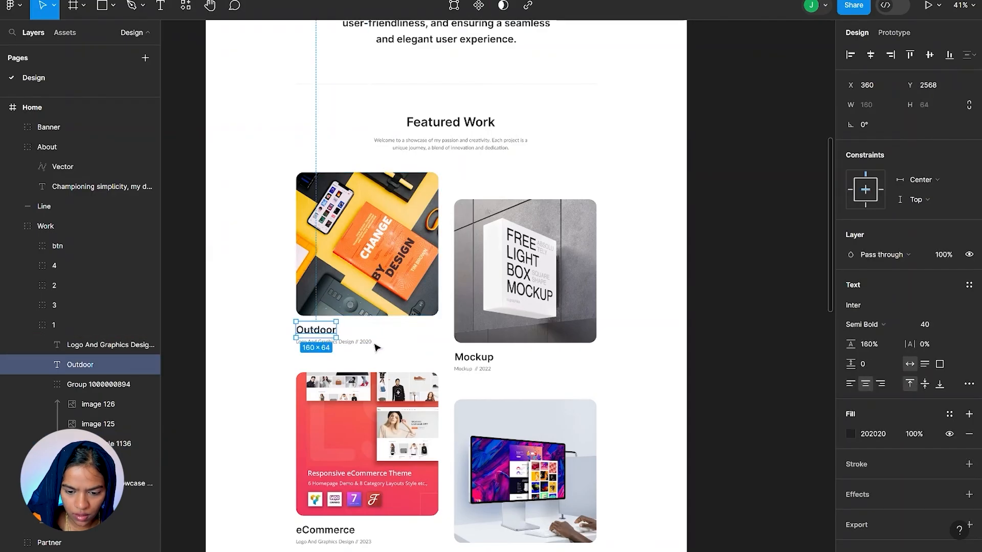
pyautogui.click(358, 341)
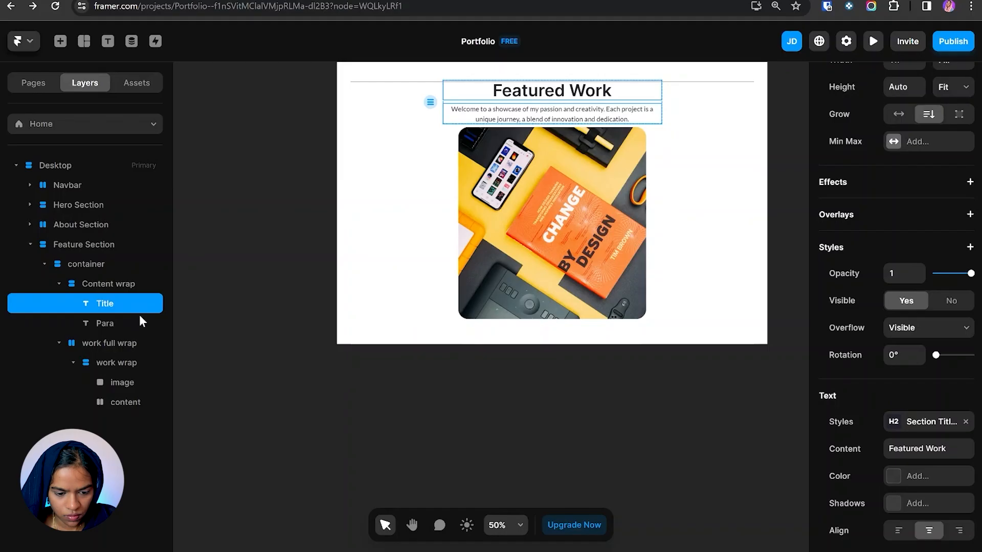
pyautogui.keyDown('shift'); pyautogui.click(139, 319); pyautogui.keyUp('shift')
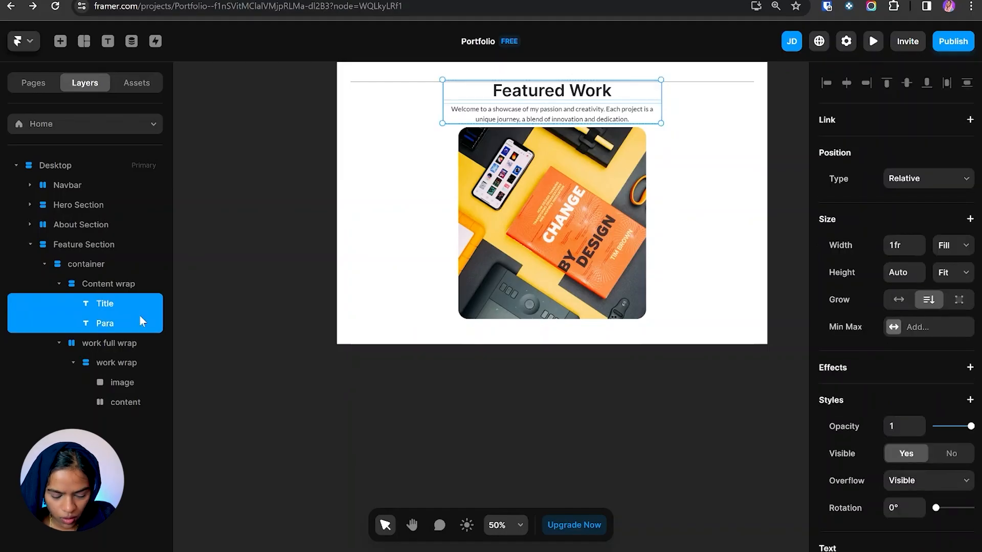
pyautogui.click(111, 288)
pyautogui.click(59, 283)
pyautogui.click(125, 362)
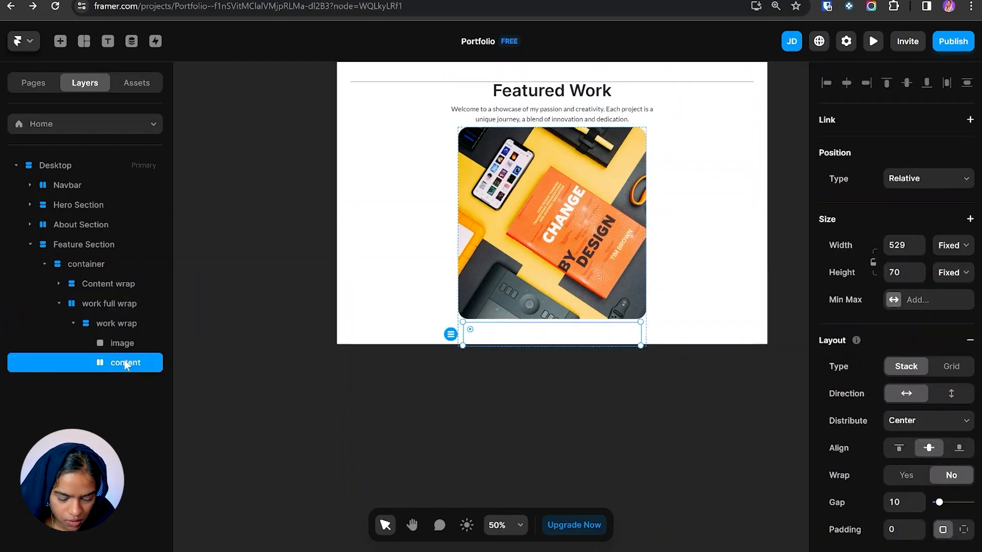
pyautogui.hotkey('ctrl', 'v')
pyautogui.click(130, 364)
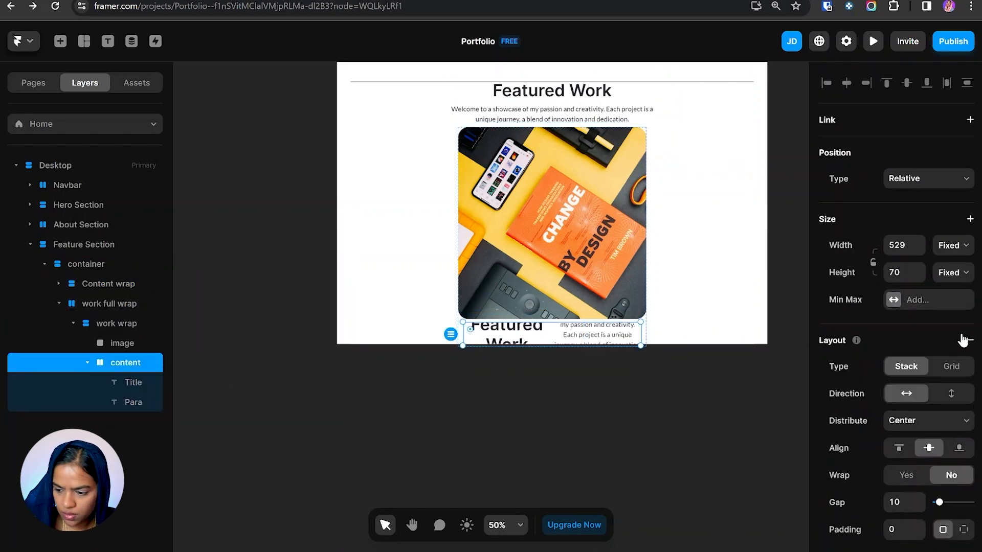
# - Stack the content frame vertically, with its height set to Fit Content and its width to Fill
pyautogui.click(951, 394)
pyautogui.click(952, 273)
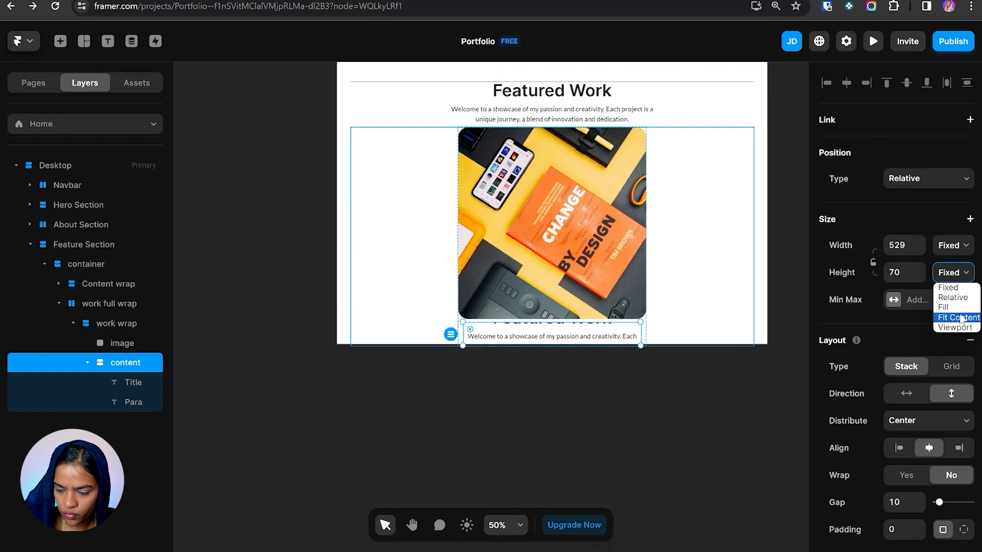
pyautogui.click(959, 317)
pyautogui.click(953, 245)
pyautogui.click(944, 279)
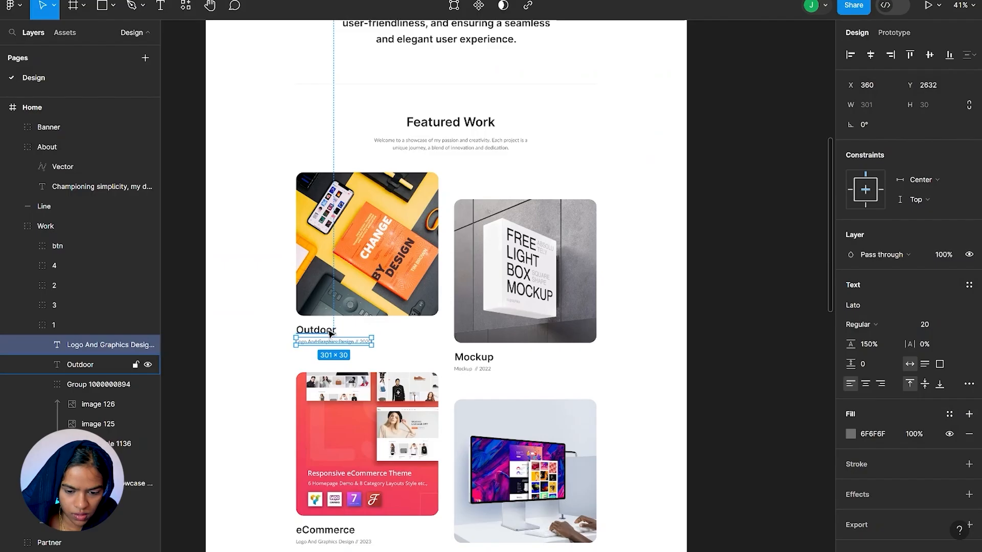
# - Change the card title to "Outdoor" from Figma with the H3 sub-section style, and its paragraph to "Logo And Graphics Design // 2020"
pyautogui.click(332, 333)
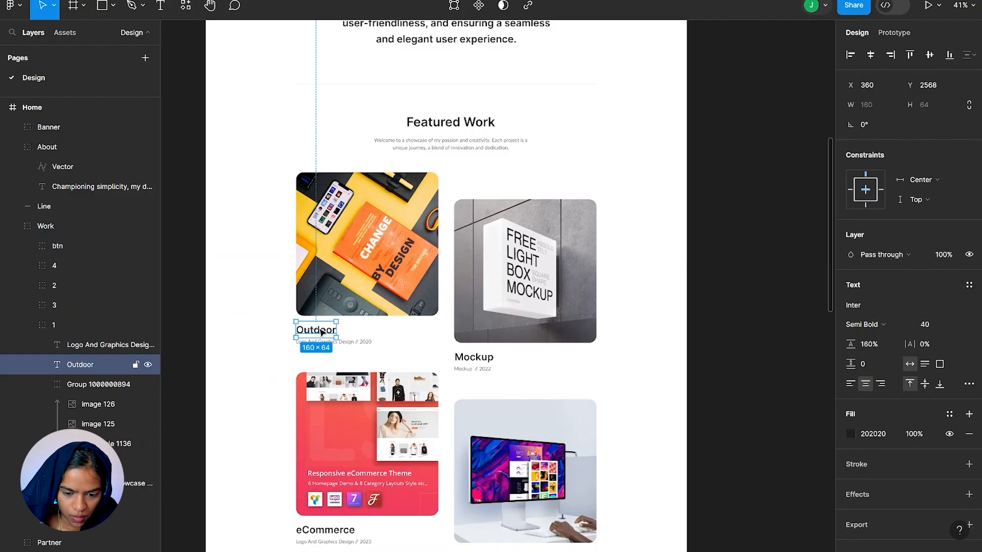
pyautogui.doubleClick(321, 331)
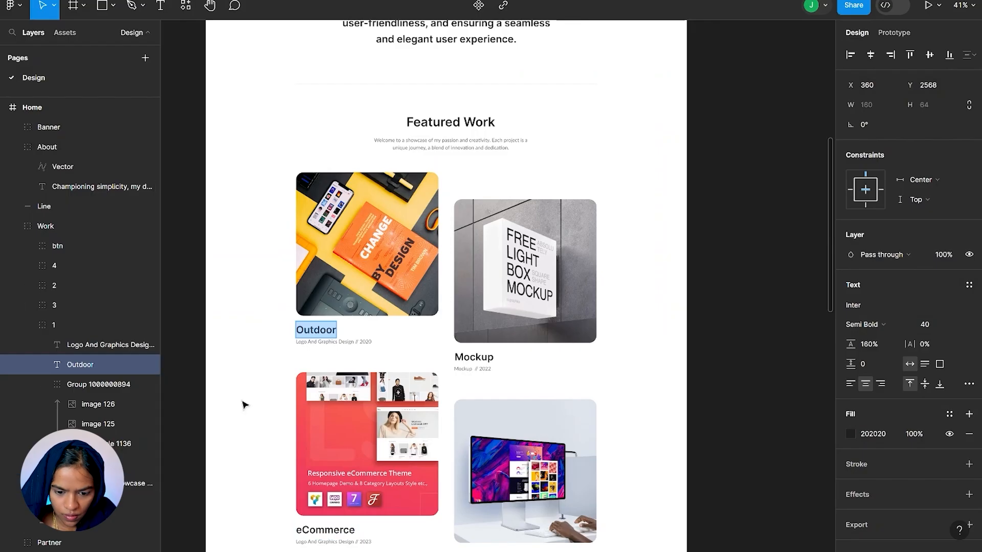
pyautogui.doubleClick(281, 343)
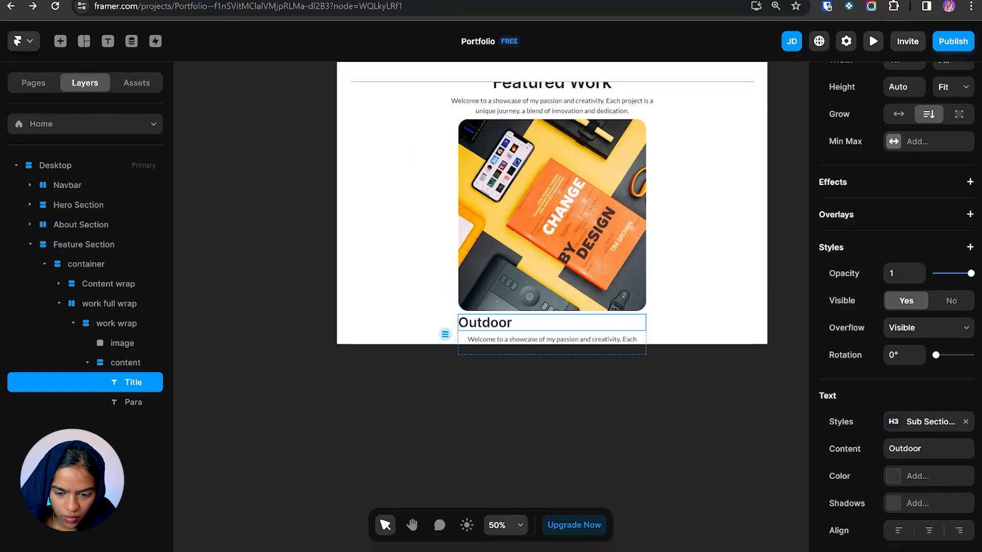
pyautogui.write('Logo And Graphics Design // 2020')
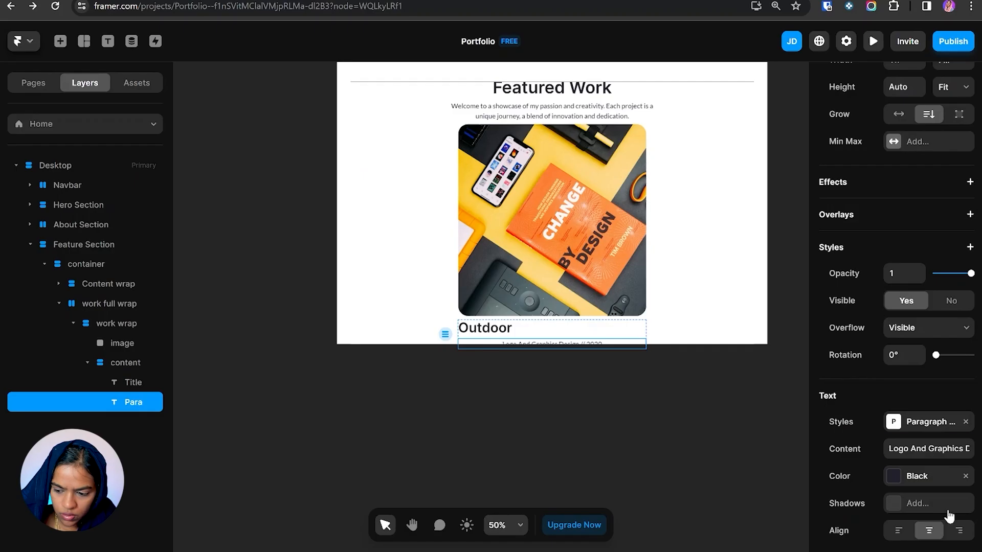
# - Color the card's "Logo And Graphics Design // 2020" paragraph with the Grey style and align it left
pyautogui.click(915, 476)
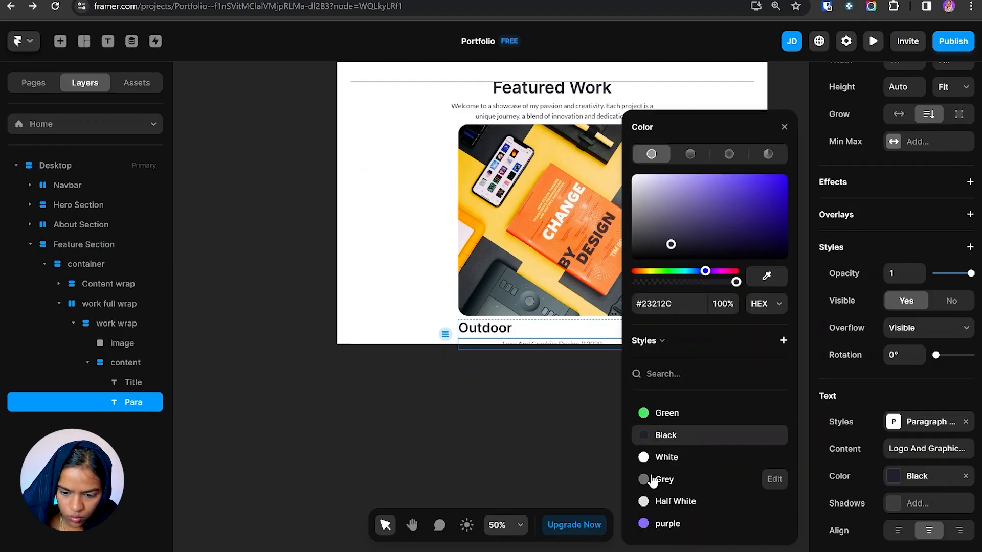
pyautogui.click(648, 479)
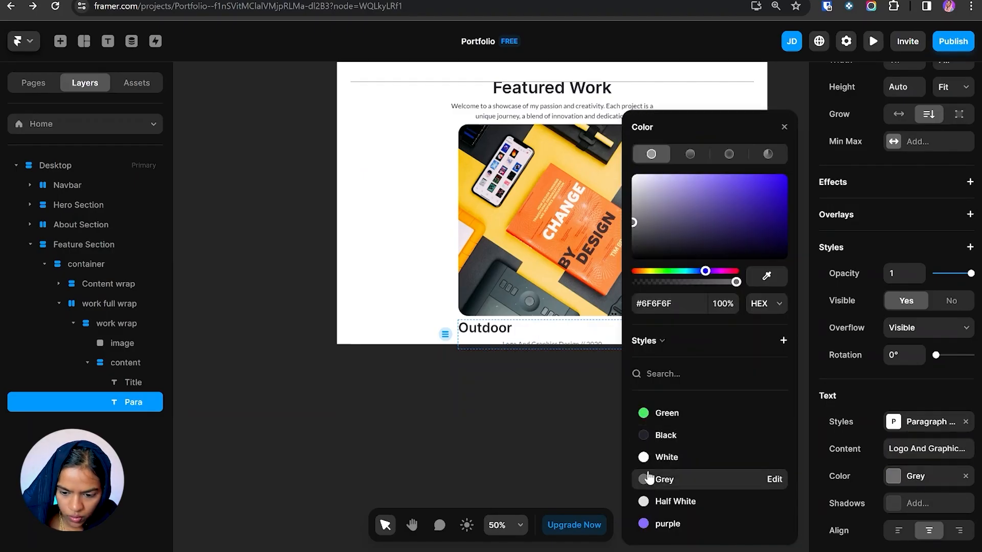
pyautogui.click(901, 533)
pyautogui.click(592, 253)
pyautogui.click(592, 252)
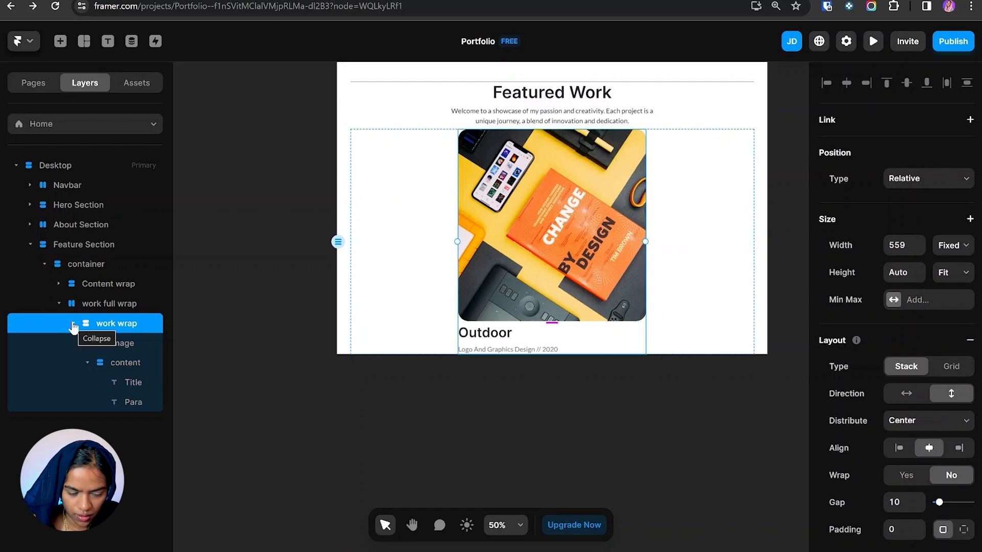
# - Duplicate the finished work wrap card and set the work full wrap's stack direction to vertical
pyautogui.click(73, 323)
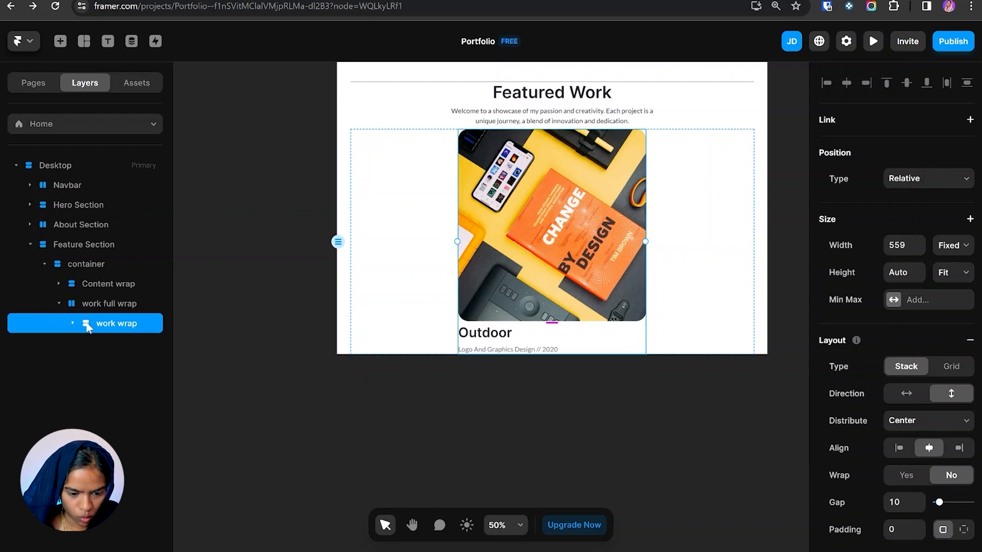
pyautogui.hotkey('ctrl', 'd')
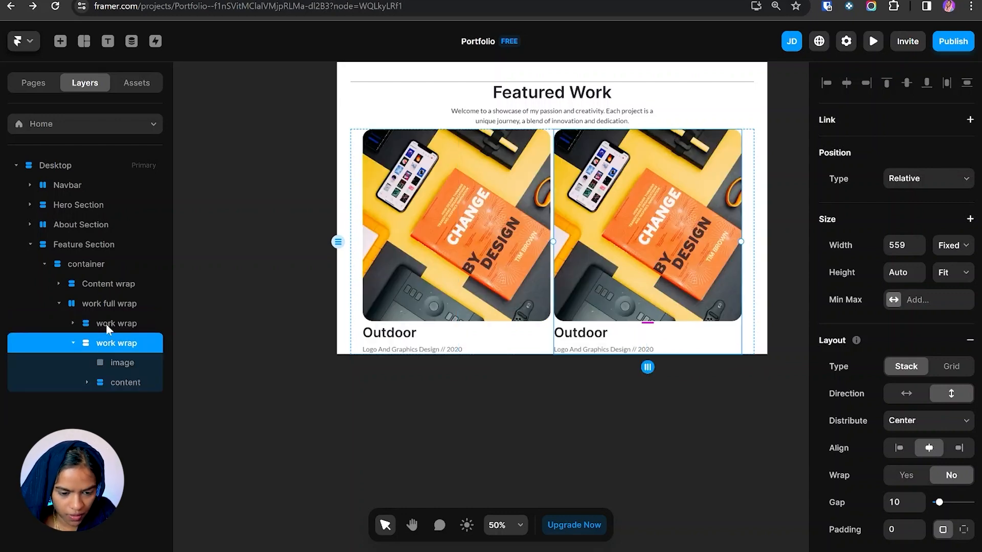
pyautogui.click(101, 305)
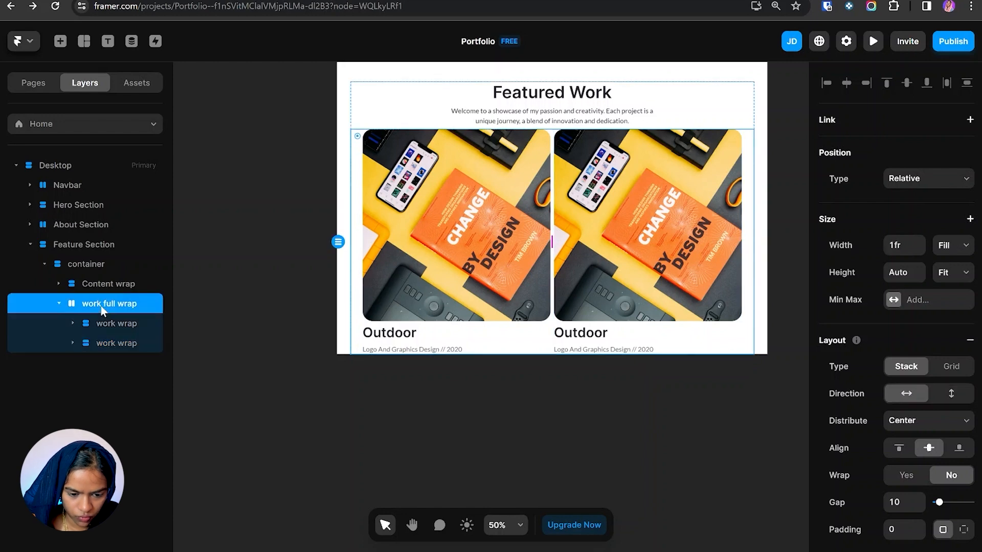
pyautogui.click(951, 394)
pyautogui.click(59, 303)
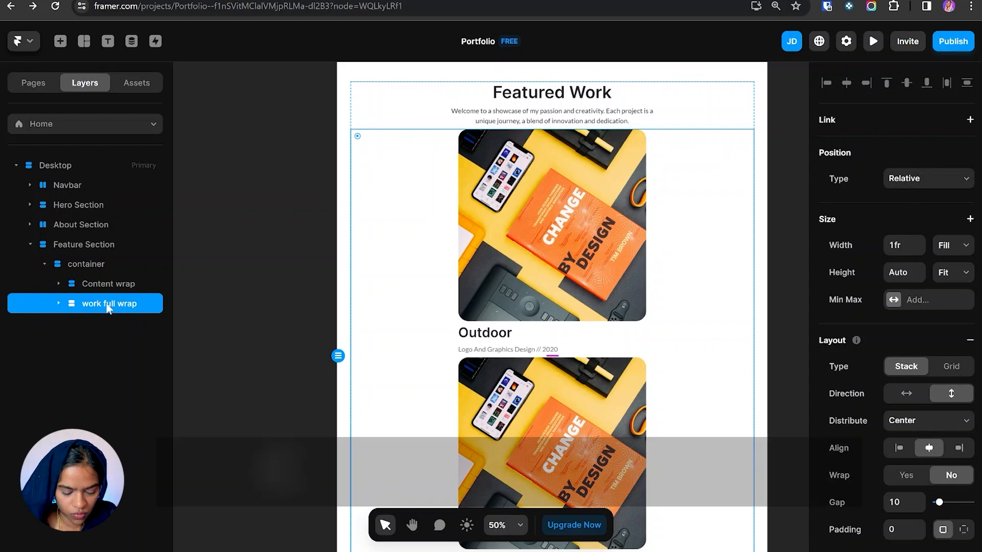
# - Wrap the work full wrap in a new horizontal stack and rename that stack "full wrap"
pyautogui.hotkey('ctrl', 'alt', 'Return')
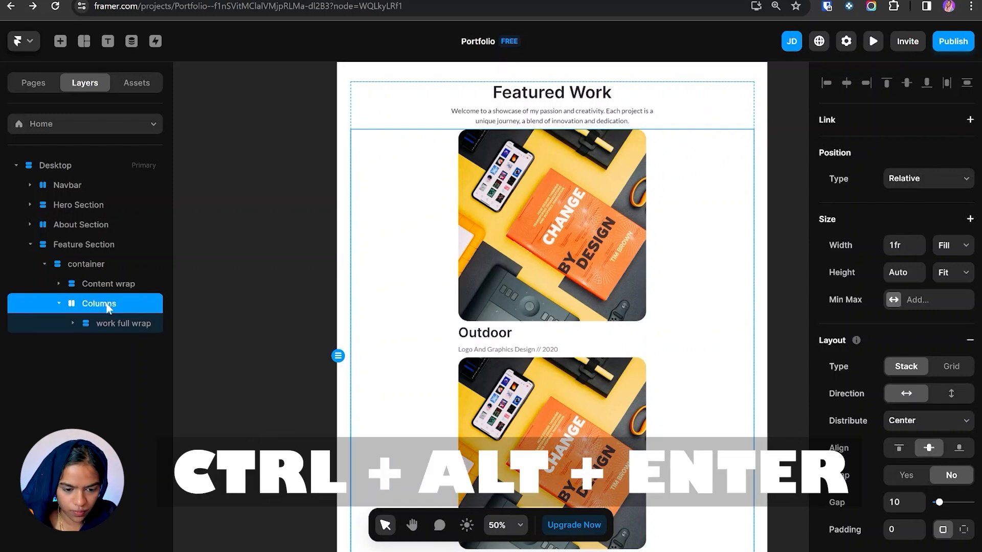
pyautogui.doubleClick(98, 303)
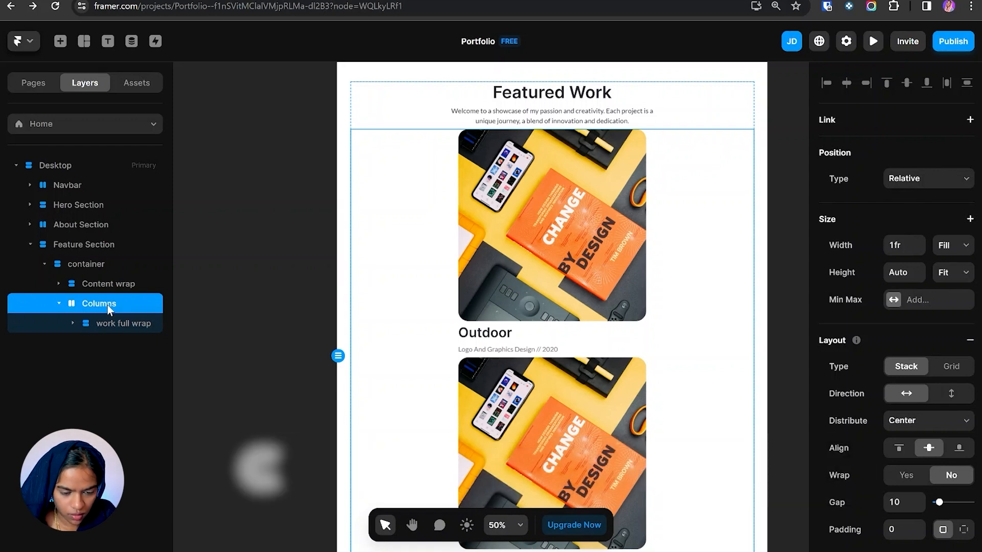
pyautogui.write('full wrap')
pyautogui.press('Return')
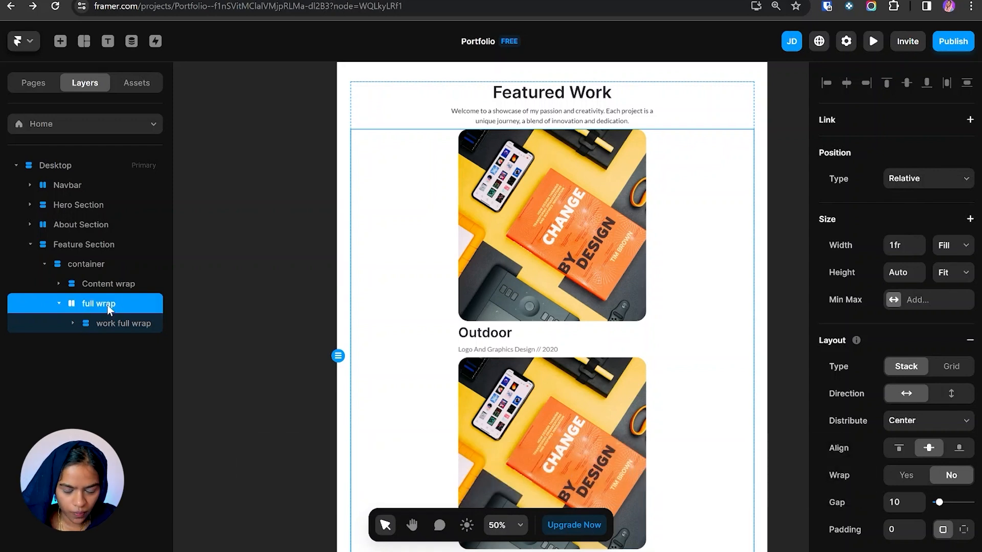
# - Duplicate the work full wrap inside full wrap to make a second column of cards
pyautogui.click(121, 330)
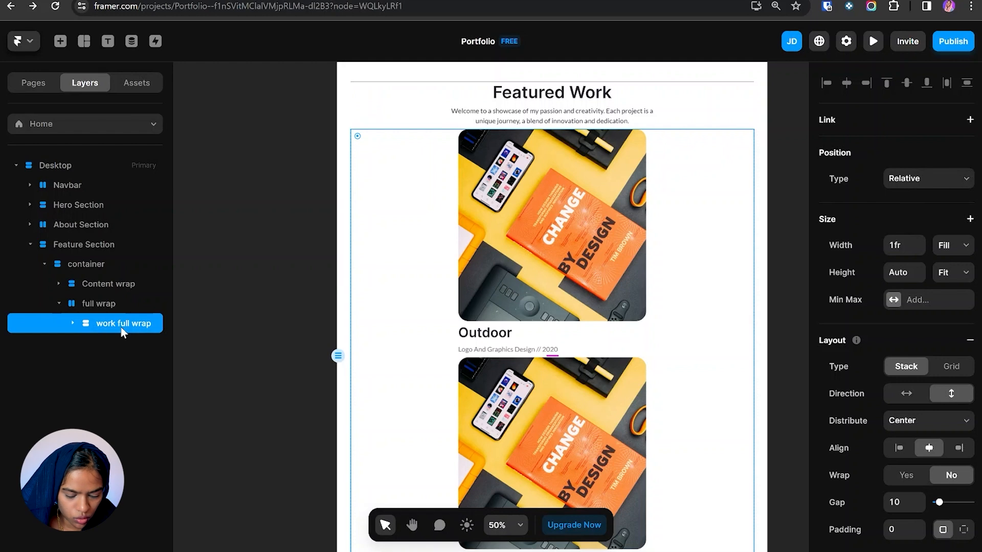
pyautogui.hotkey('ctrl', 'd')
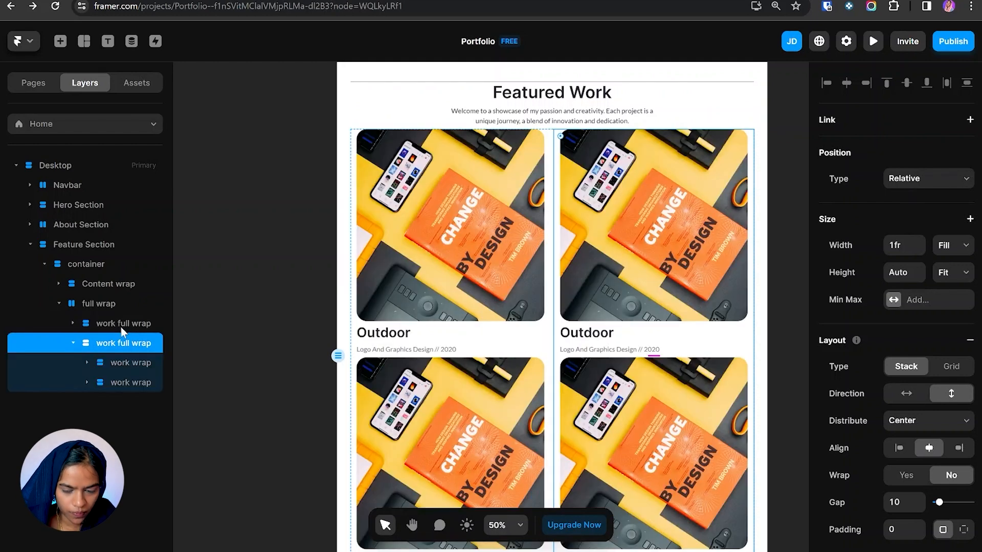
pyautogui.scroll(-3, 491, 204)
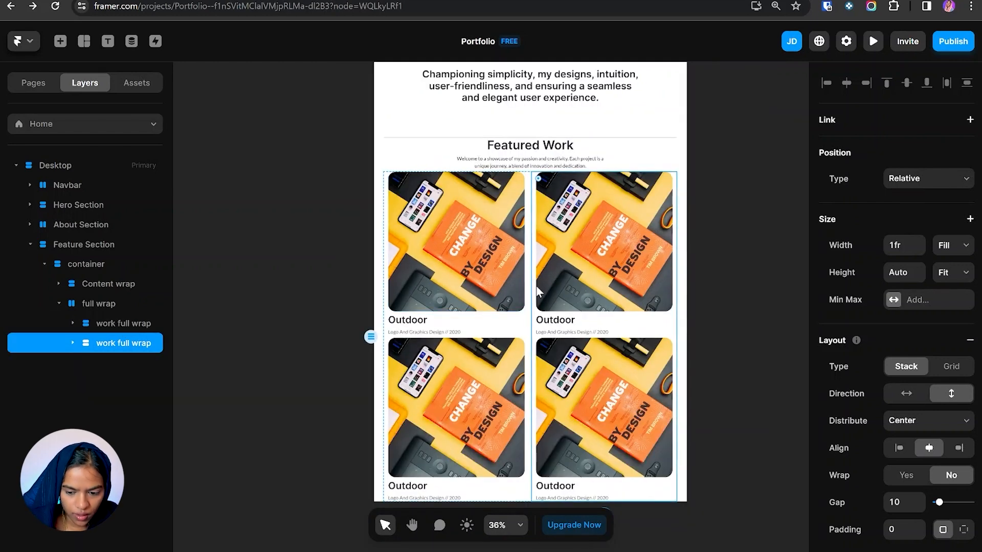
# - Set the width of the work wrap cards in both columns to Fill
pyautogui.click(72, 323)
pyautogui.click(128, 344)
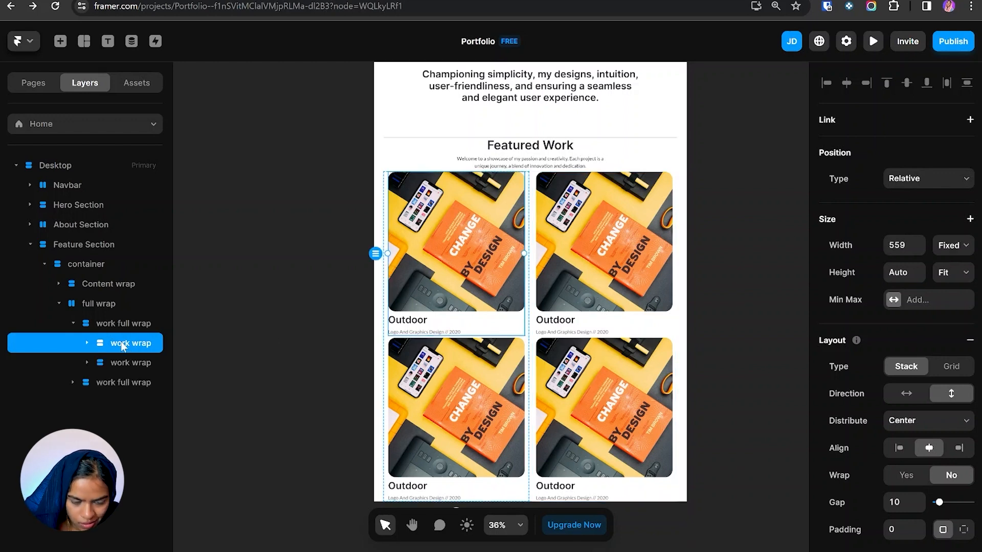
pyautogui.click(950, 245)
pyautogui.click(954, 281)
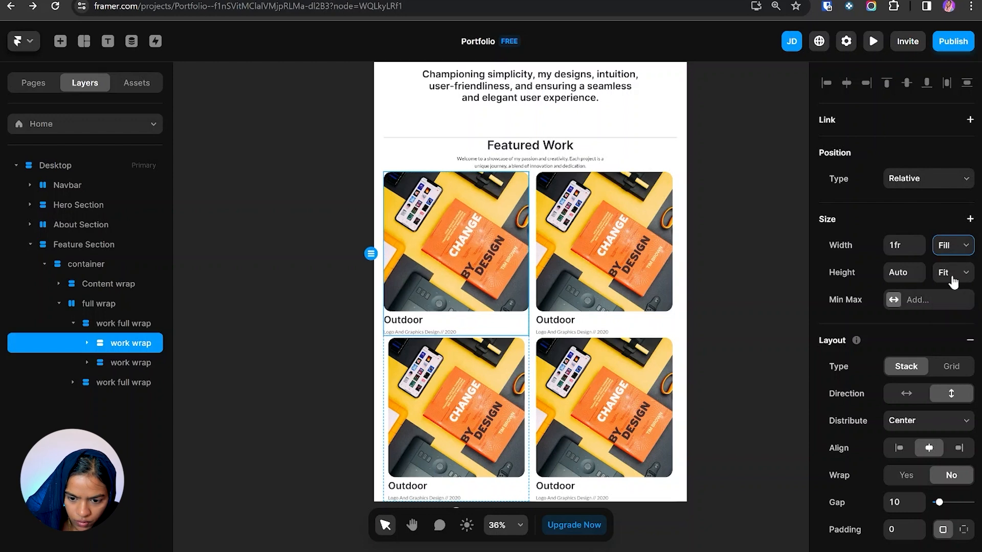
pyautogui.press('Tab')
pyautogui.press('Tab')
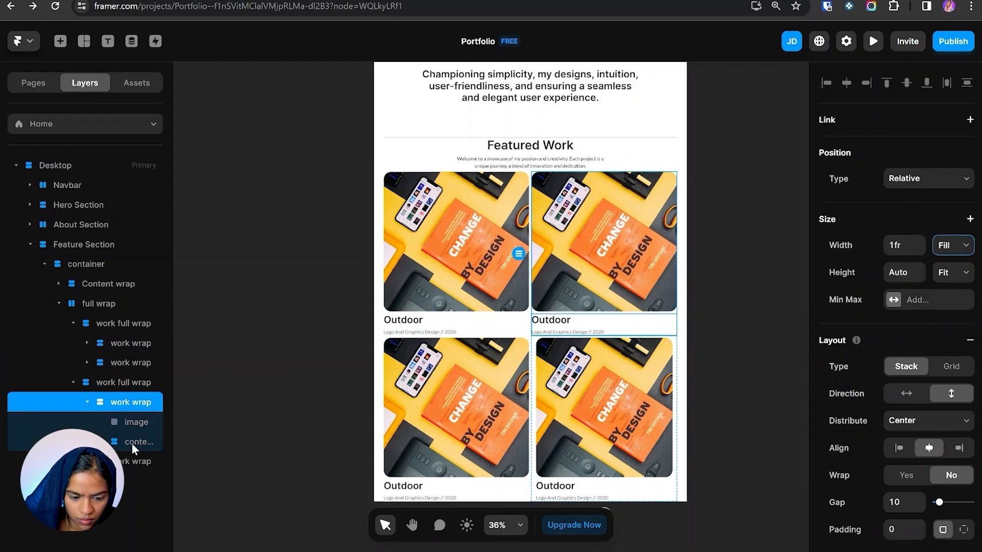
pyautogui.click(533, 315)
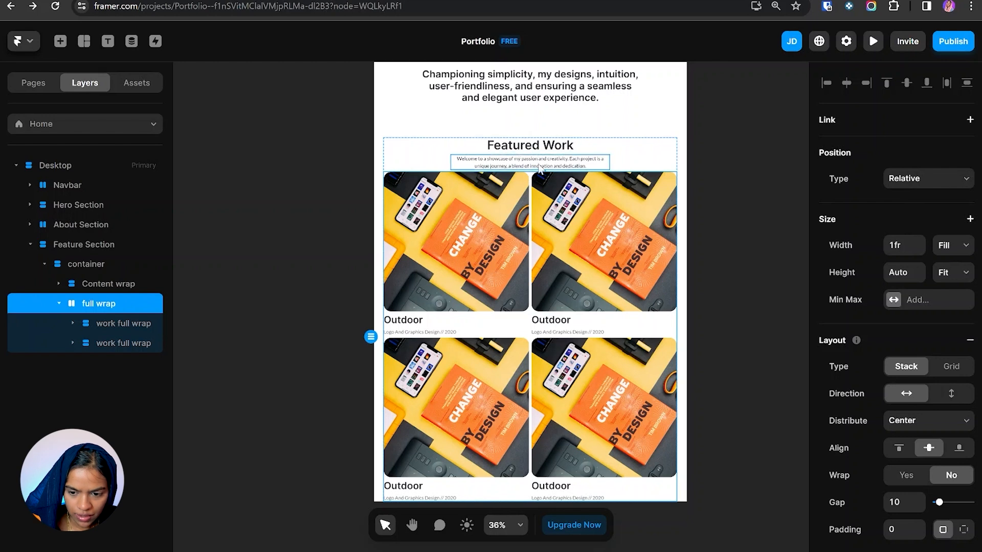
# - Set the gap of the container in the Feature Section to 50
pyautogui.click(59, 303)
pyautogui.click(73, 265)
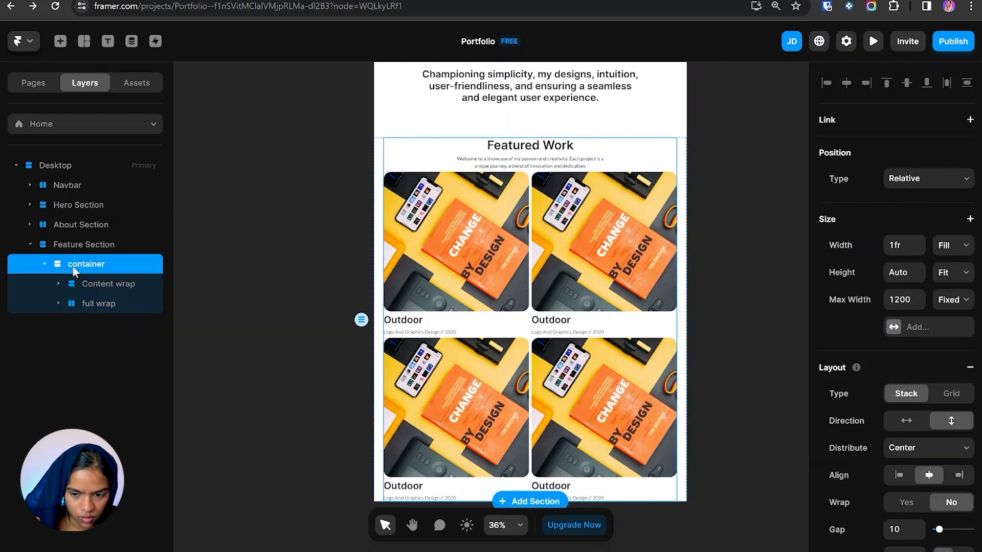
pyautogui.moveTo(939, 530); pyautogui.dragTo(949, 531)
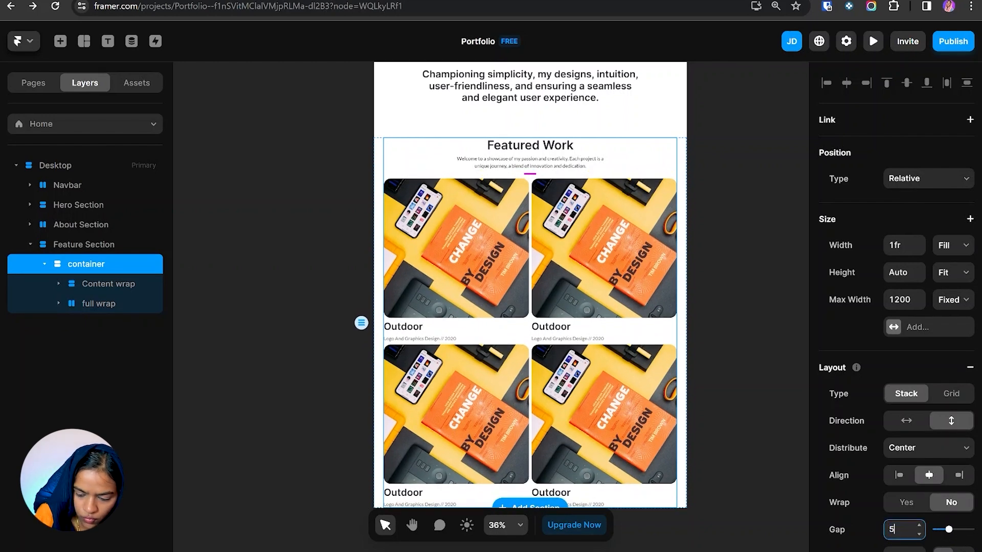
# - Set the gap between the cards to 100 in both work full wrap columns
pyautogui.click(537, 311)
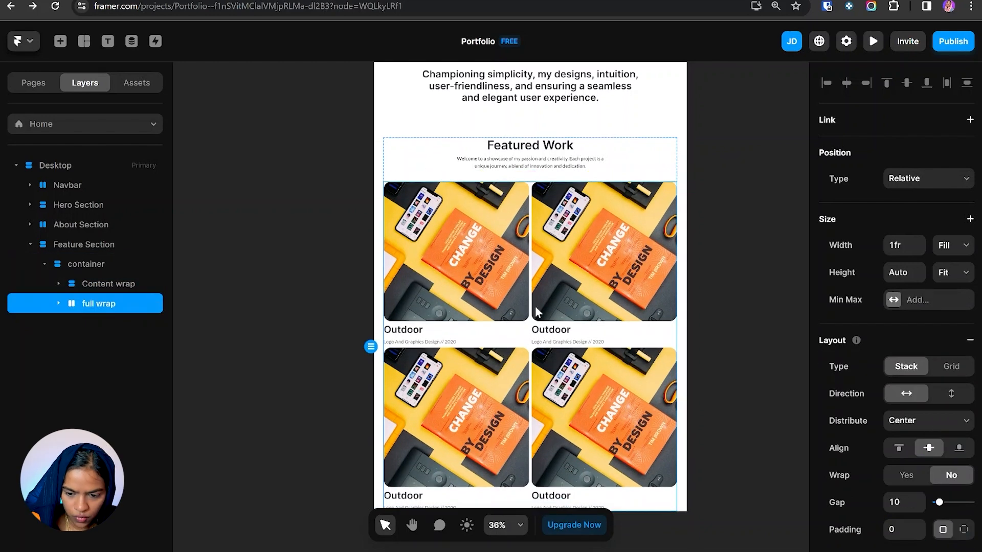
pyautogui.click(59, 303)
pyautogui.click(110, 324)
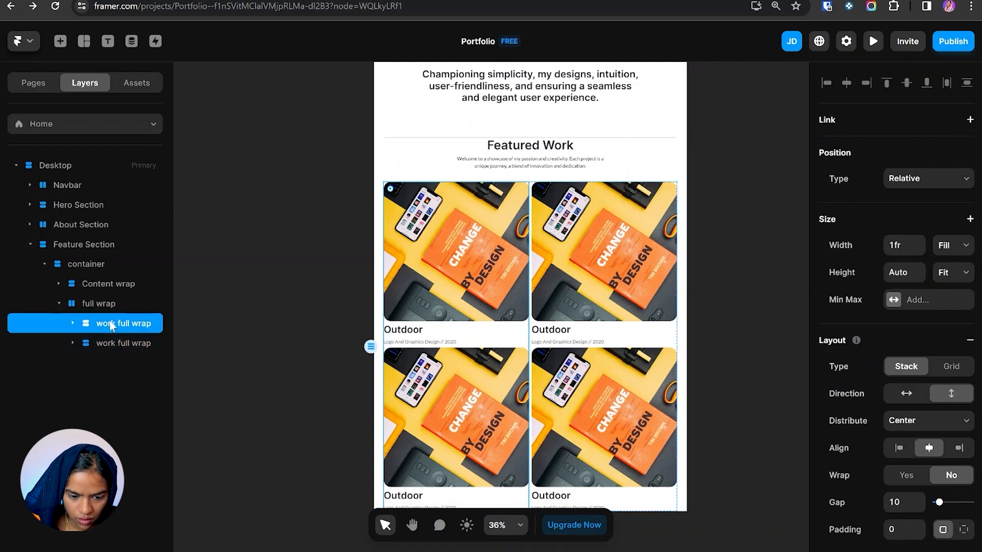
pyautogui.hotkey('alt', 'Tab')
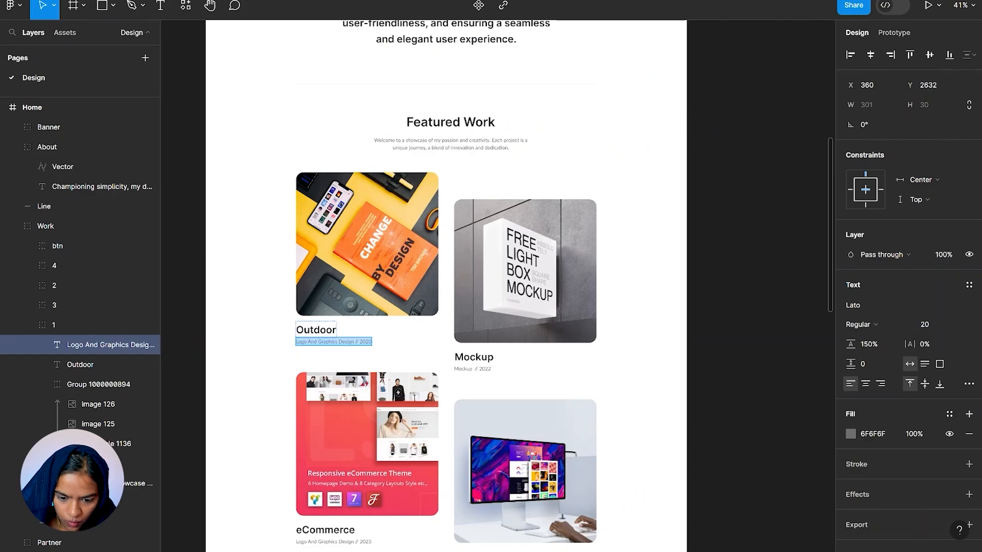
pyautogui.hotkey('alt', 'Tab')
pyautogui.click(895, 502)
pyautogui.write('00')
pyautogui.click(110, 343)
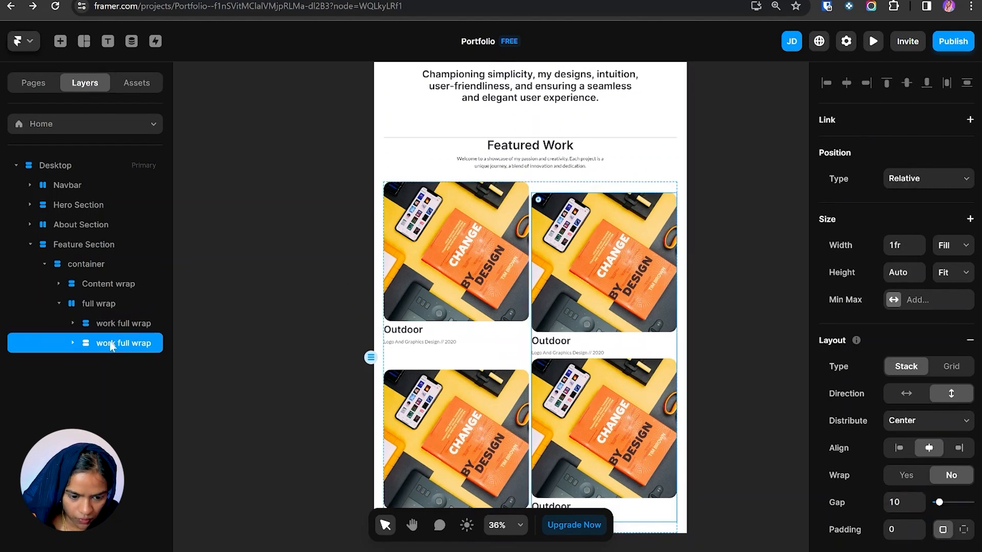
pyautogui.click(895, 502)
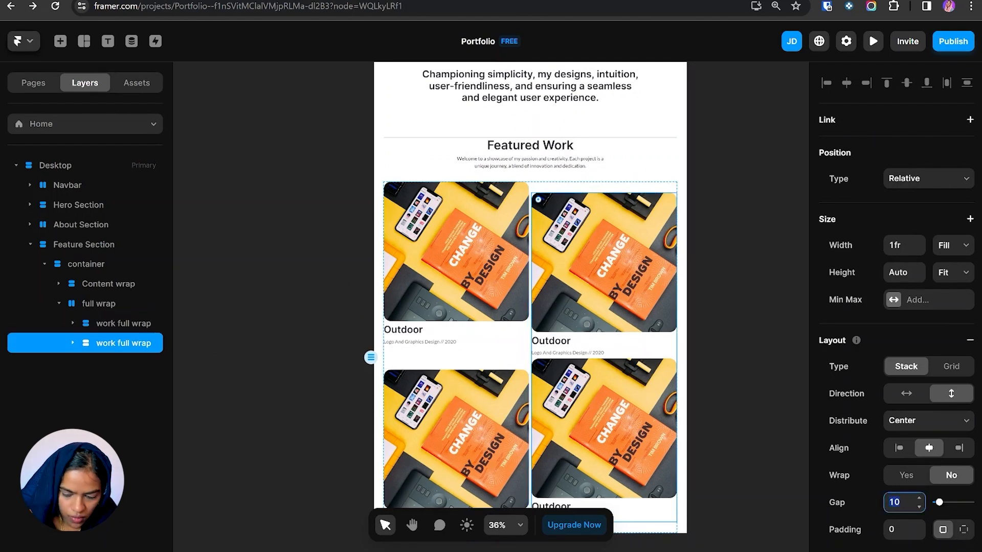
pyautogui.write('0')
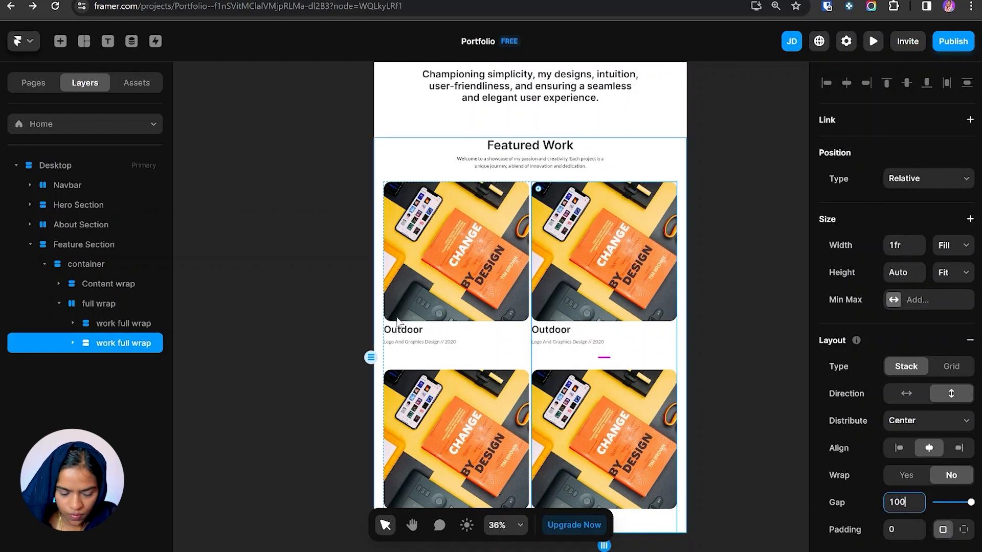
# - Set the gap between the two columns in full wrap to 40
pyautogui.click(230, 340)
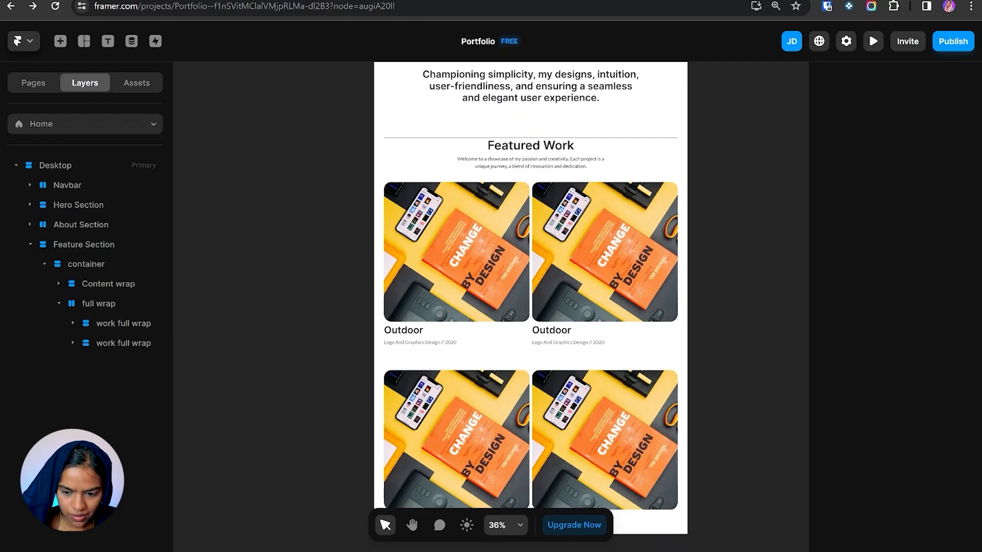
pyautogui.click(94, 307)
pyautogui.click(901, 502)
pyautogui.write('0')
pyautogui.press('Return')
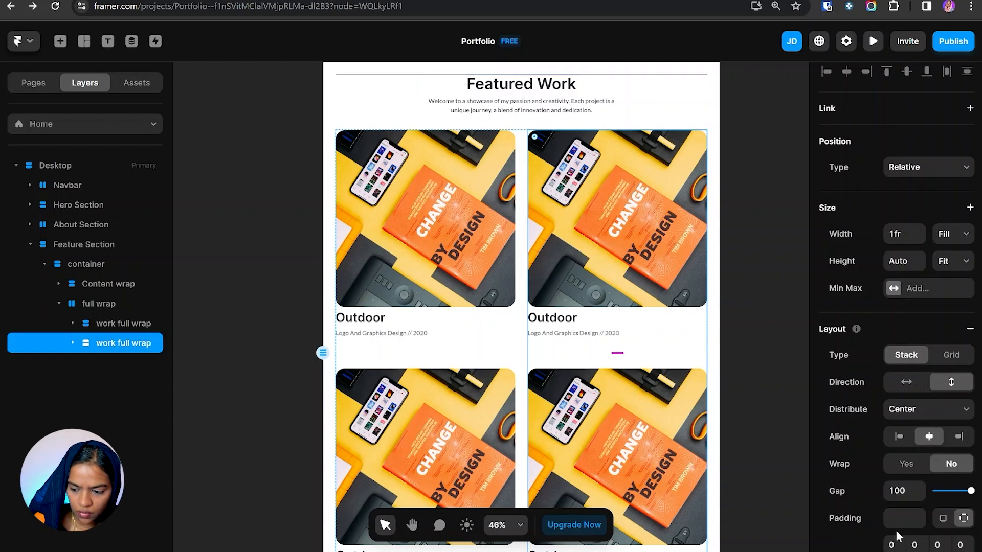
# - Give the second work full wrap column a top padding of 100
pyautogui.scroll(-5, 899, 309)
pyautogui.click(893, 299)
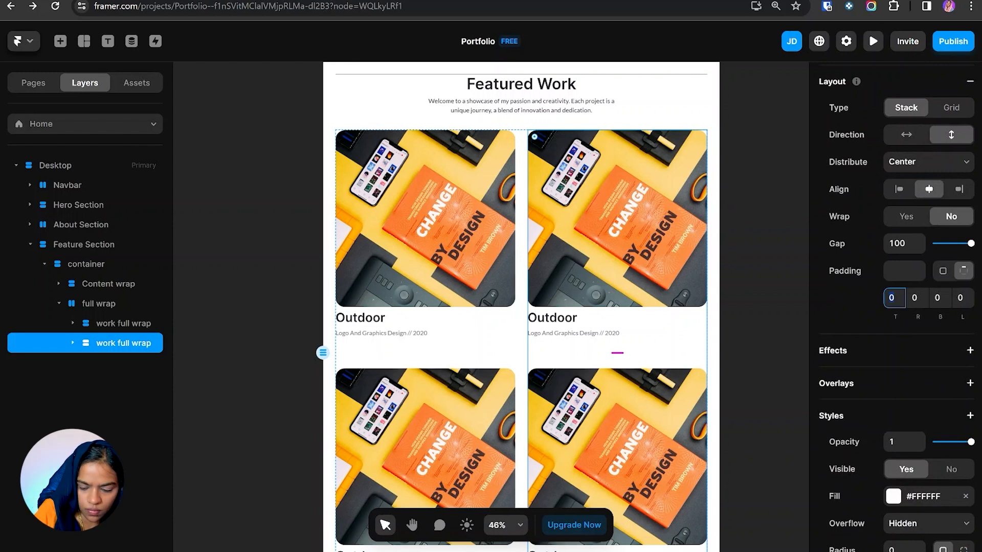
pyautogui.write('100')
pyautogui.press('Return')
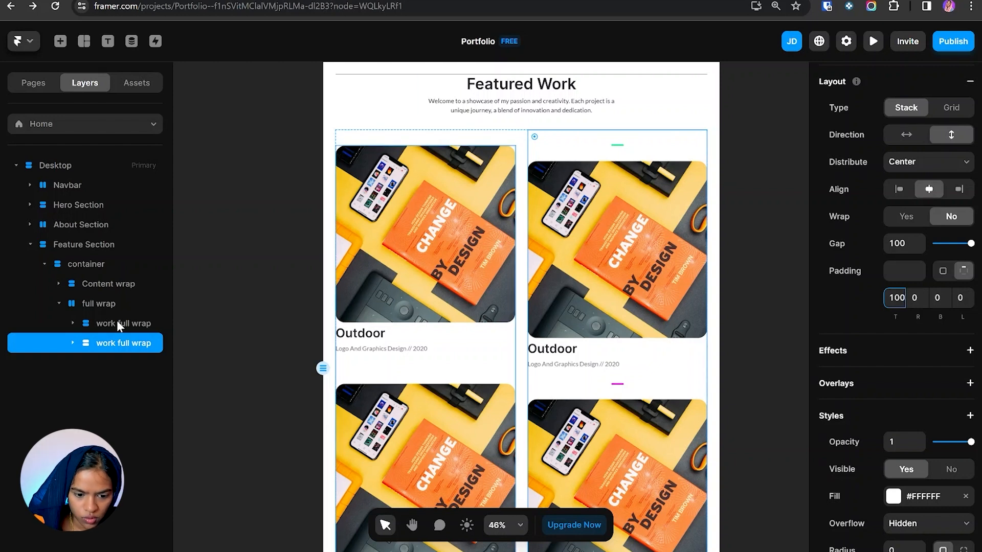
# - Set the full wrap stack's distribution to Start and align its columns to the top
pyautogui.click(106, 305)
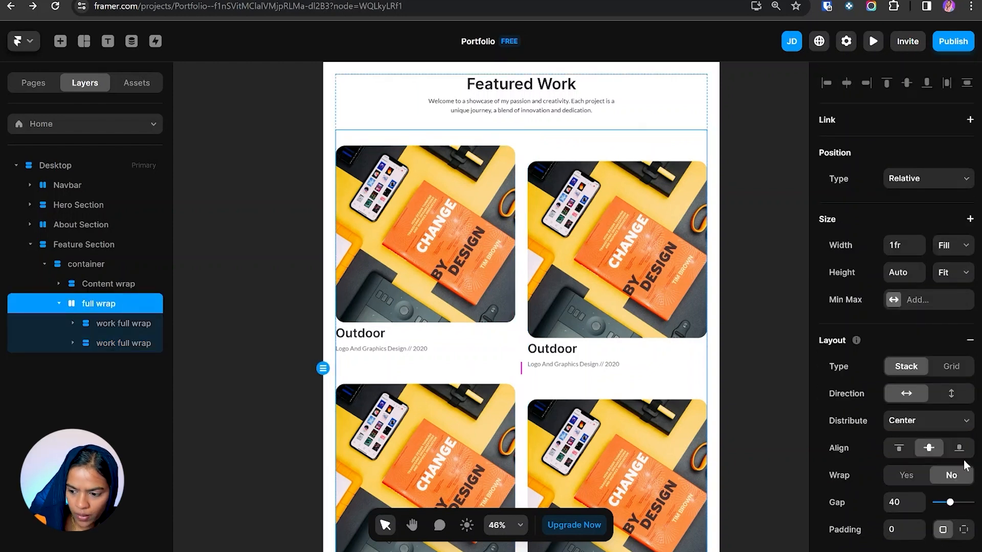
pyautogui.click(902, 426)
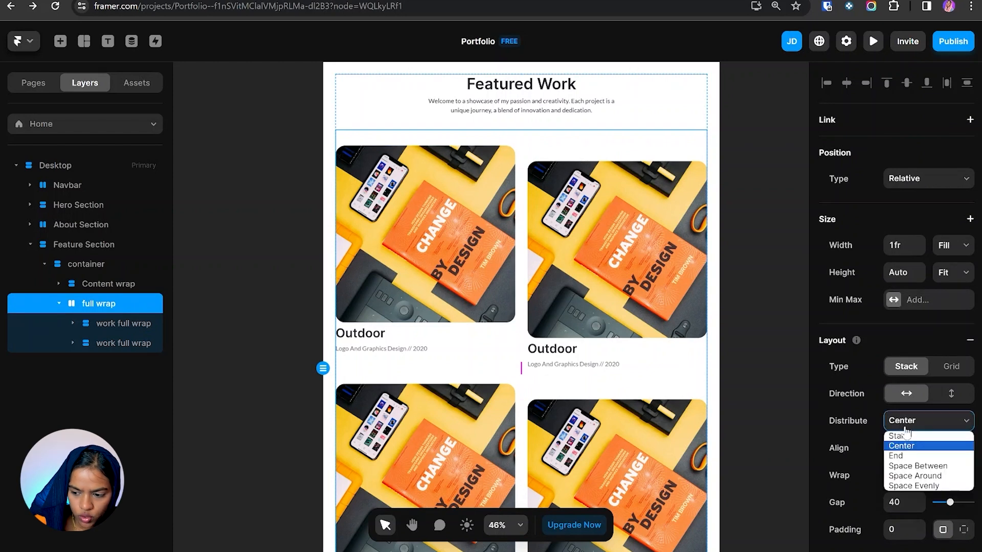
pyautogui.click(908, 432)
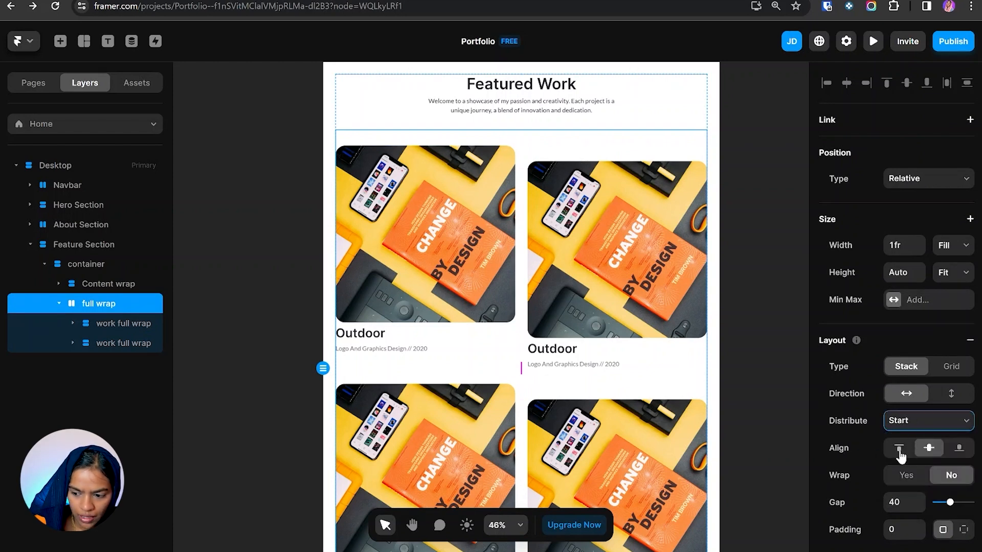
pyautogui.click(899, 452)
pyautogui.click(744, 398)
# - Copy the light box card's texts from the Figma design into its Framer card: title "Mockup" and subtitle "Mockup // 2022"
pyautogui.scroll(-2, 454, 245)
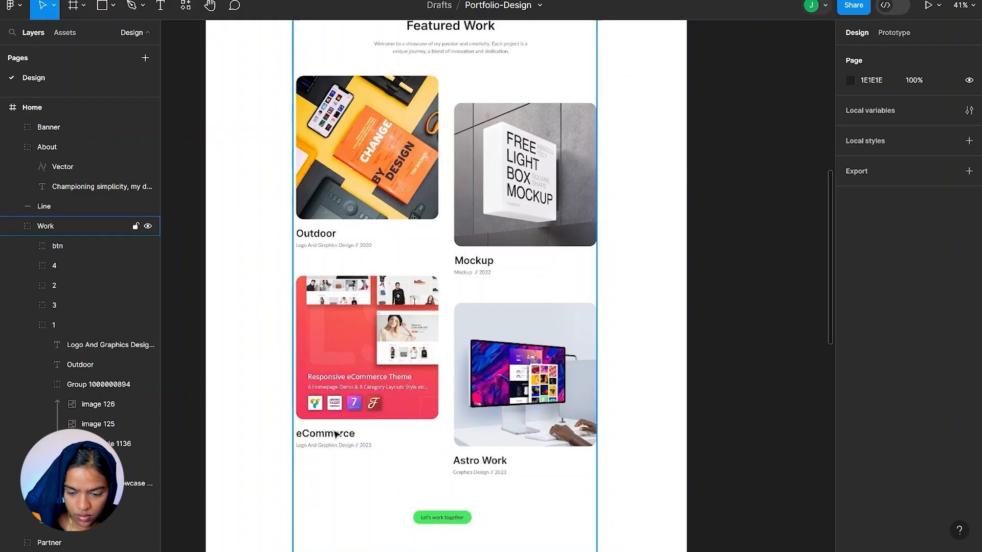
pyautogui.doubleClick(484, 264)
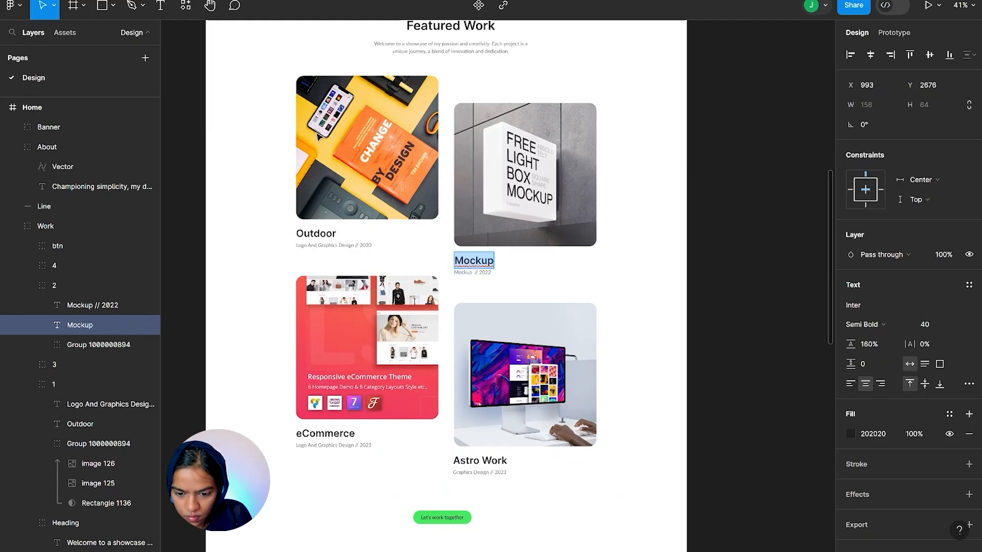
pyautogui.click(471, 275)
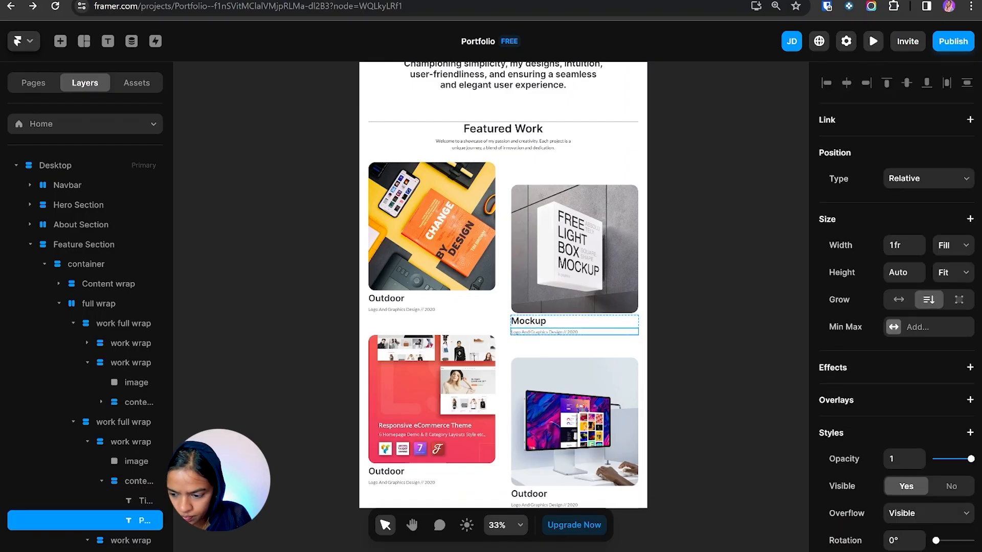
pyautogui.write('Mockup // 2022')
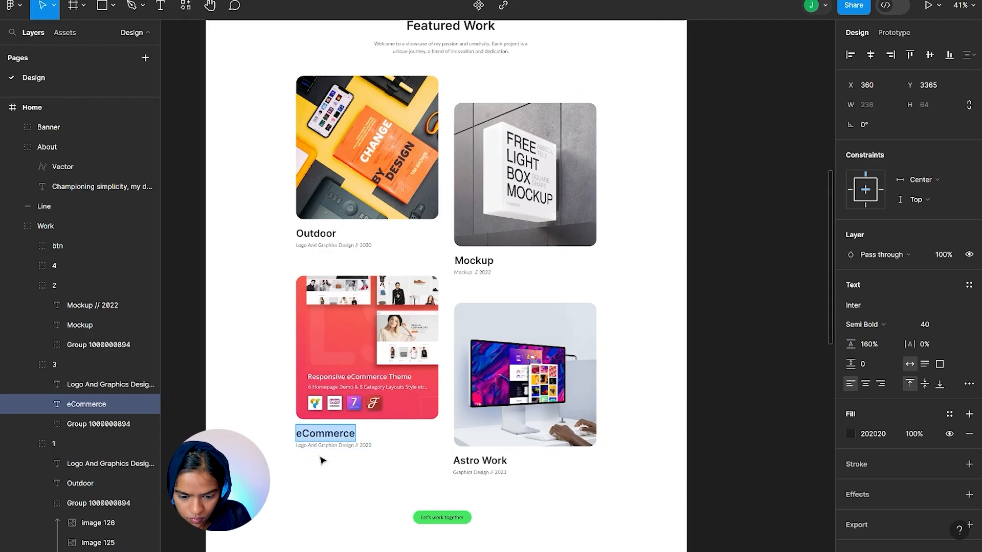
# - Copy the Figma texts into the lower cards: "Logo And Graphics Design // 2023" for eCommerce, "Astro Work" and "Graphics Design // 2023" for the monitor card
pyautogui.click(312, 446)
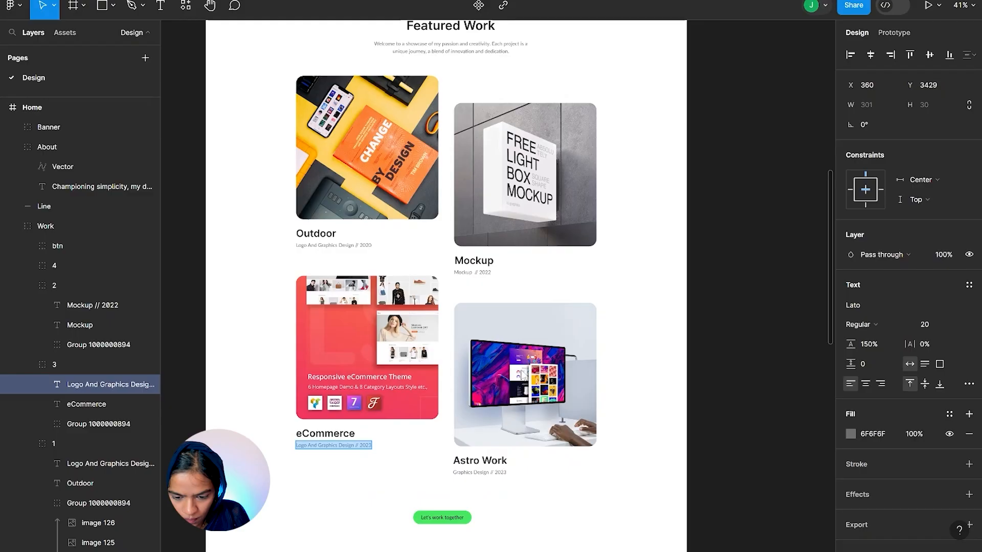
pyautogui.doubleClick(480, 460)
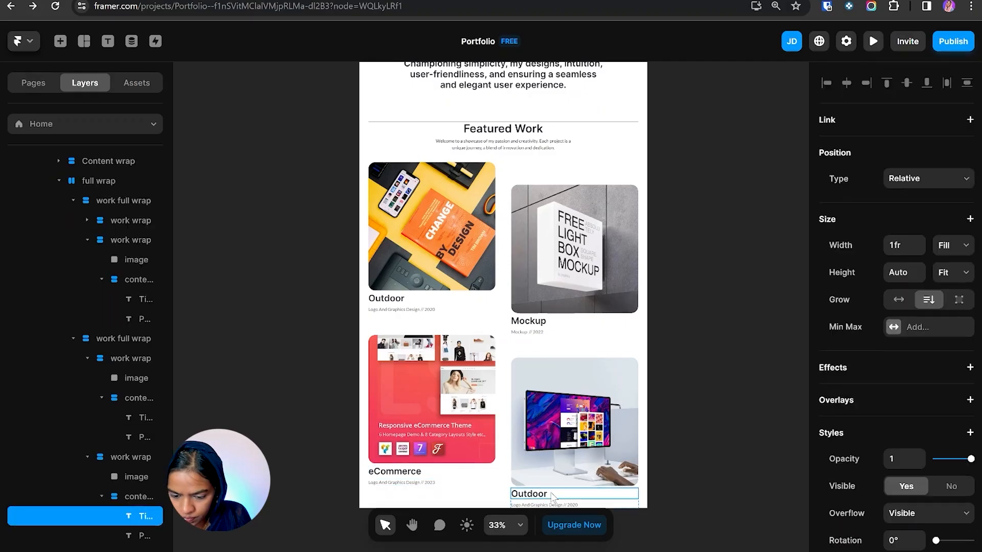
pyautogui.write('Astro Work')
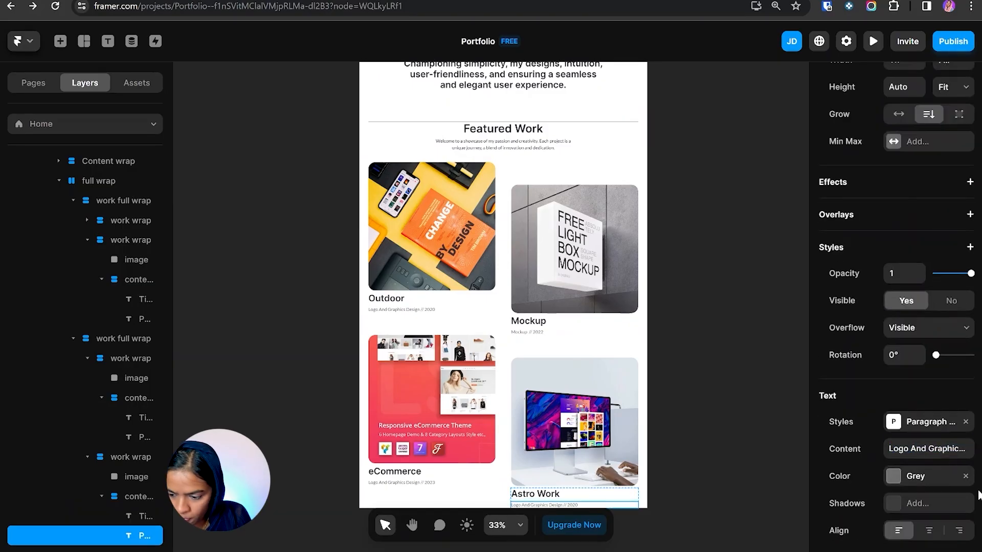
pyautogui.write('Graphics Design // 2023')
pyautogui.click(680, 190)
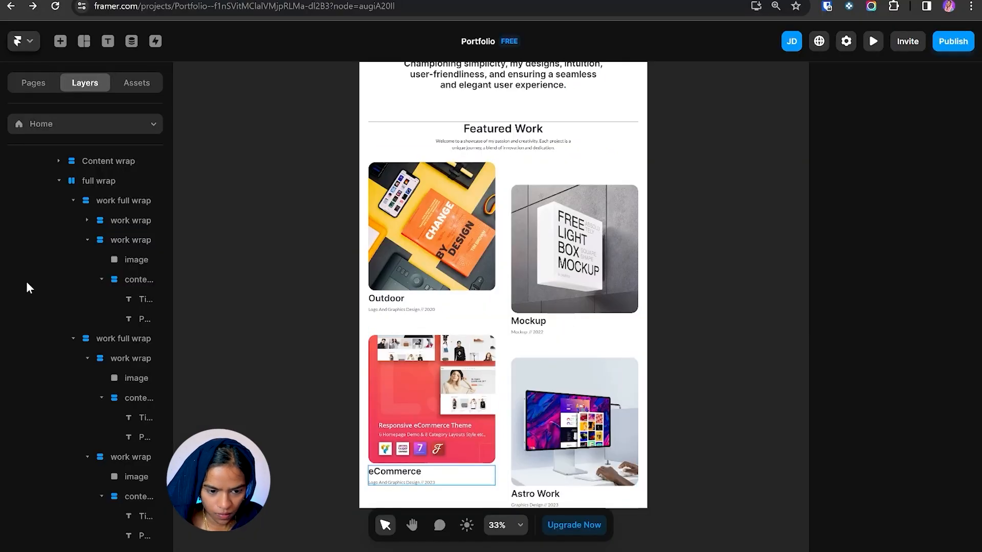
# - Add the project's Button component to the container below full wrap and set its text to the design's "Let's work together"
pyautogui.click(59, 186)
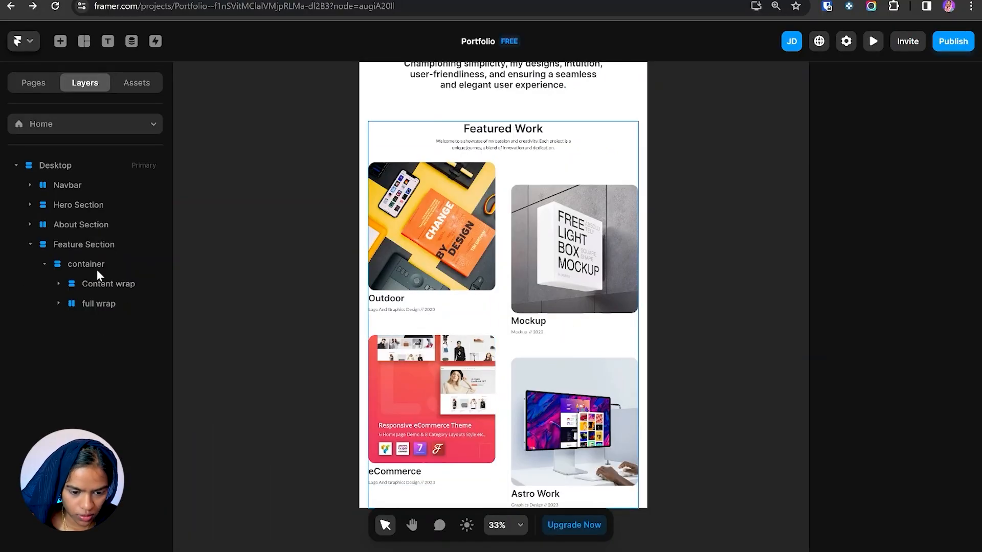
pyautogui.click(96, 269)
pyautogui.hotkey('ctrl', 'k')
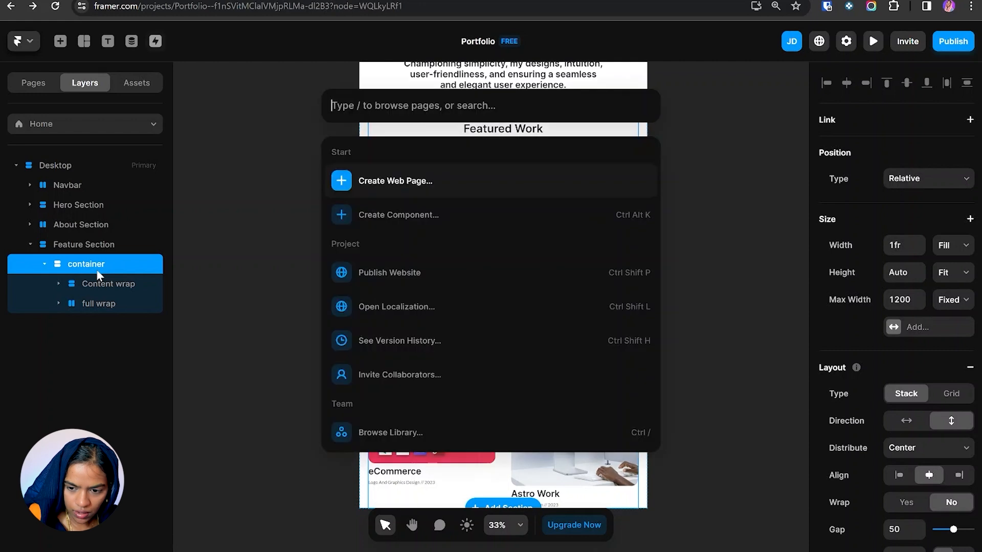
pyautogui.write('butt')
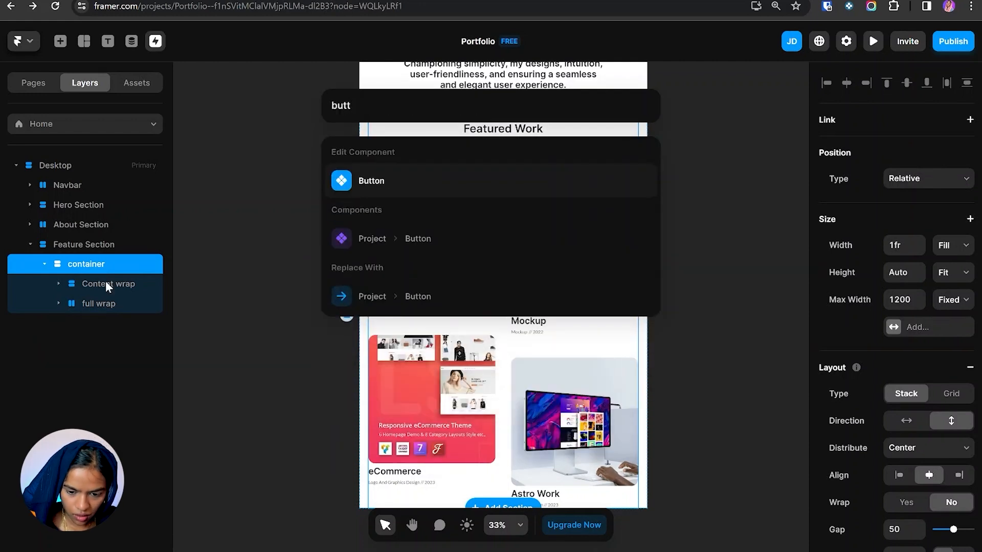
pyautogui.click(379, 238)
pyautogui.scroll(-1, 897, 327)
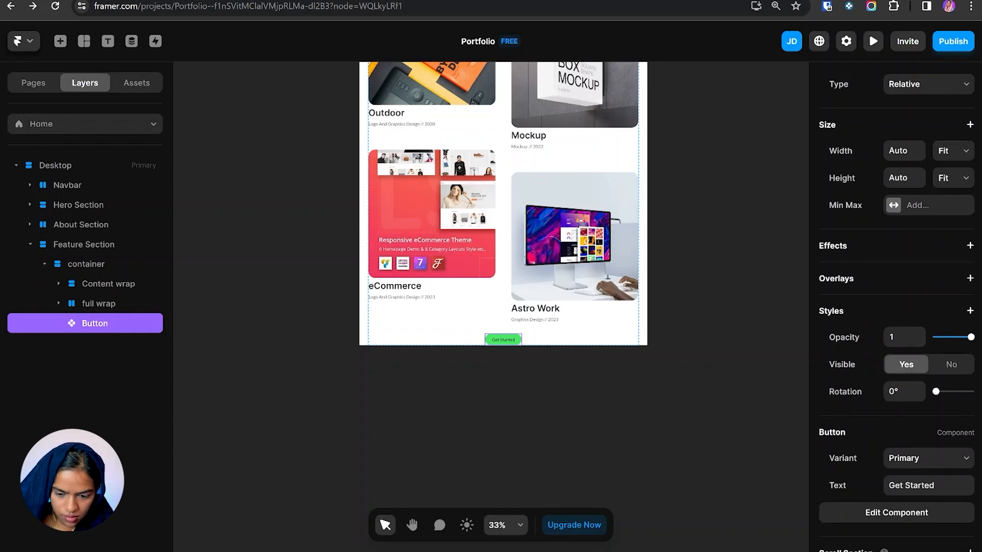
pyautogui.click(928, 485)
pyautogui.write("Let's Wor")
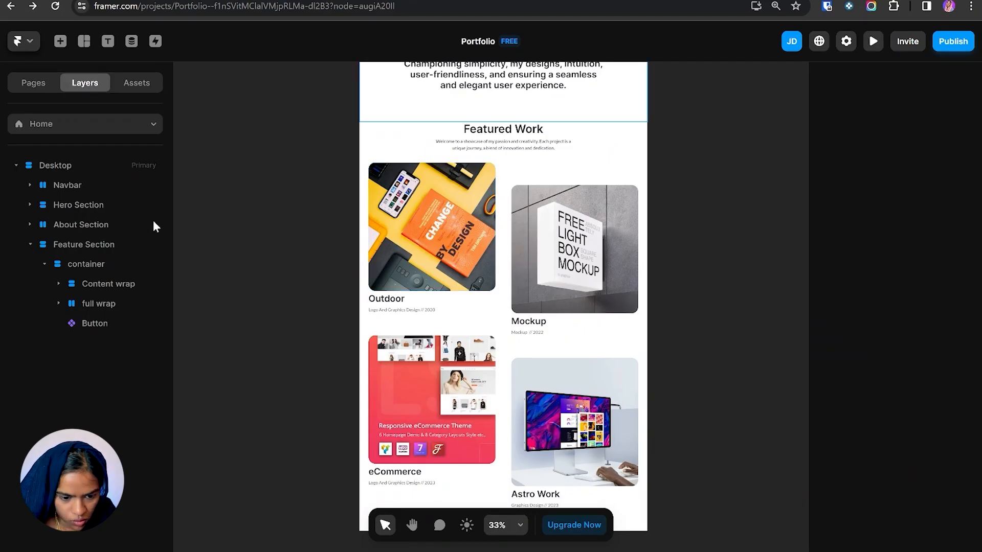
# - Increase the gap of the Feature Section's container to 100
pyautogui.click(114, 263)
pyautogui.scroll(-3, 897, 492)
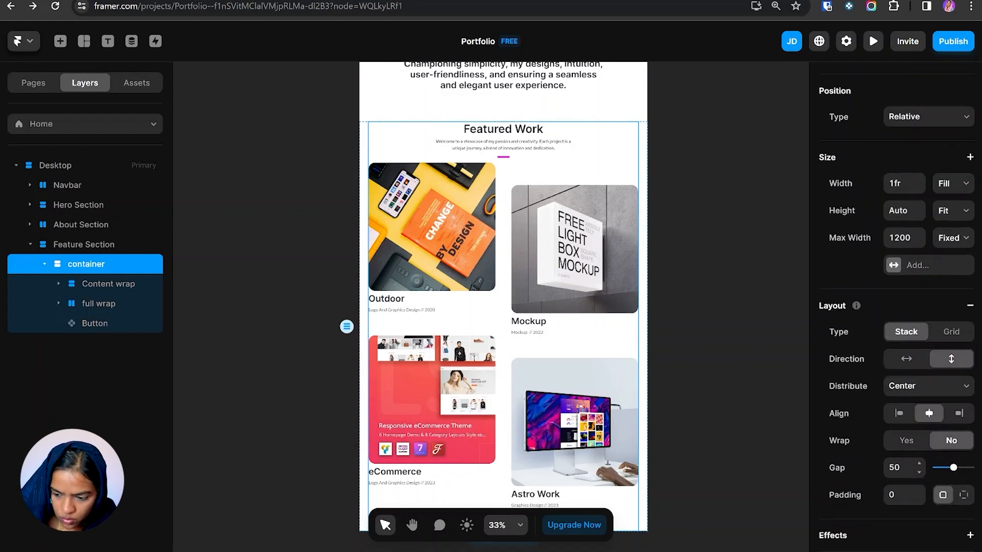
pyautogui.click(903, 464)
pyautogui.write('100')
pyautogui.scroll(3, 903, 462)
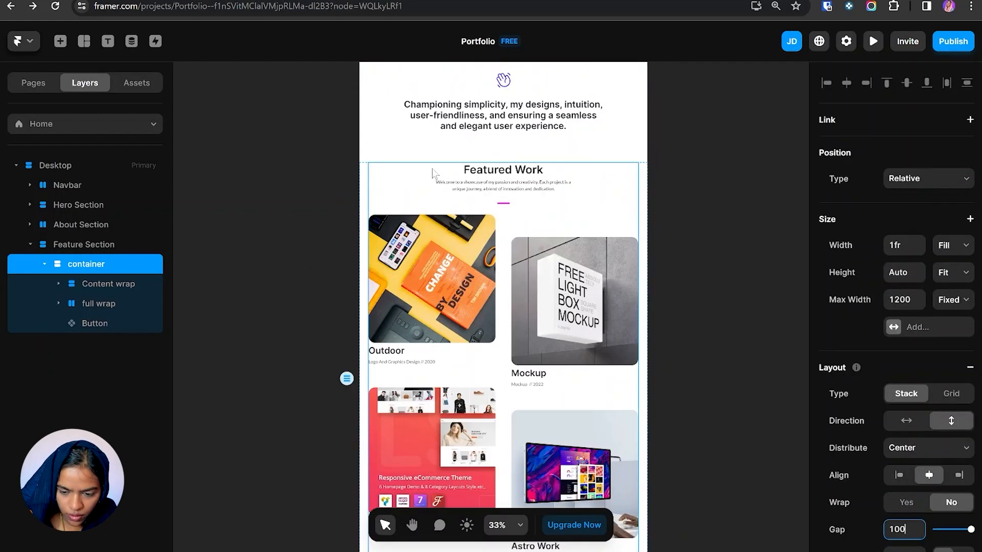
# - Compare the spacing above Featured Work with the Figma design and set the Feature Section's top padding to 140
pyautogui.hotkey('alt', 'Tab')
pyautogui.scroll(2, 439, 170)
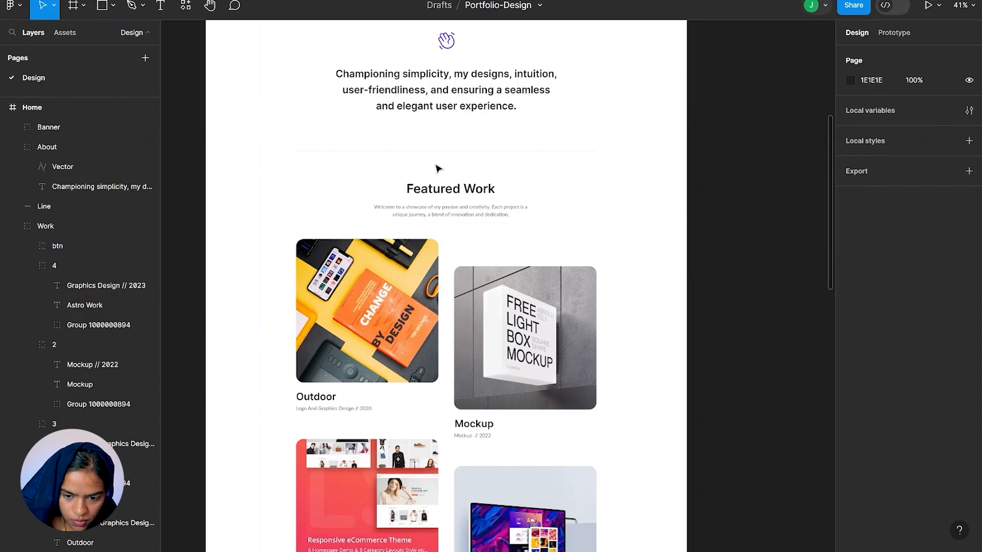
pyautogui.hotkey('alt', 'Tab')
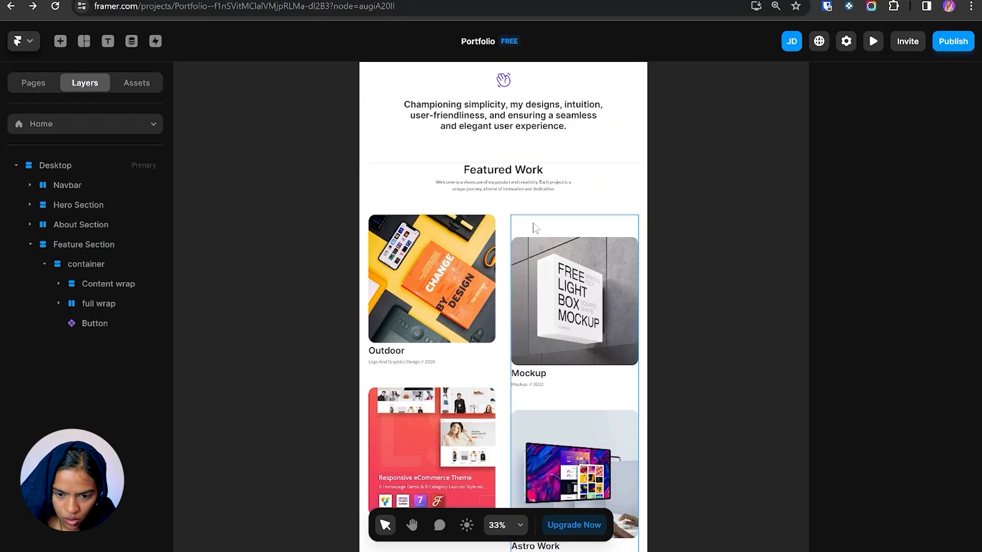
pyautogui.click(111, 247)
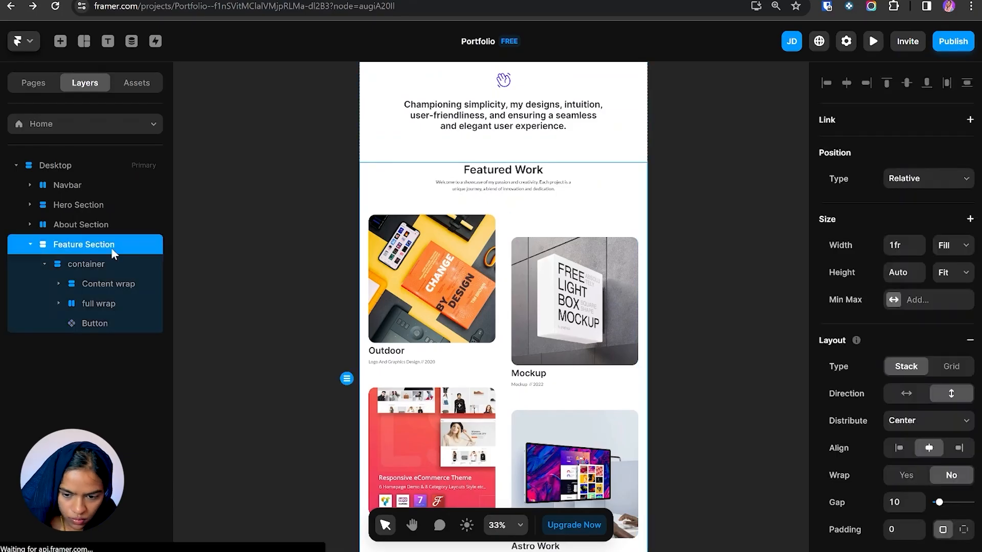
pyautogui.click(964, 530)
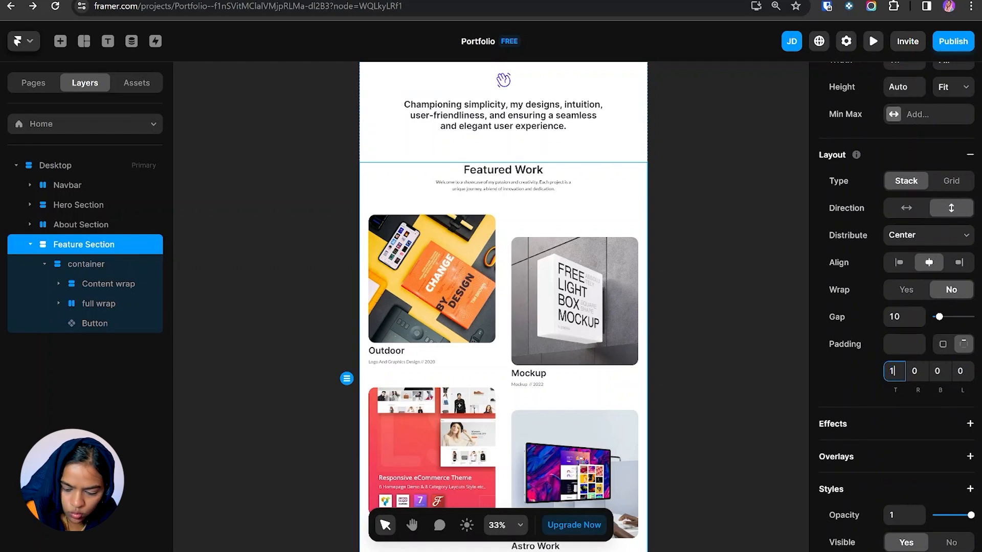
pyautogui.write('140')
pyautogui.press('Return')
pyautogui.scroll(-3, 564, 429)
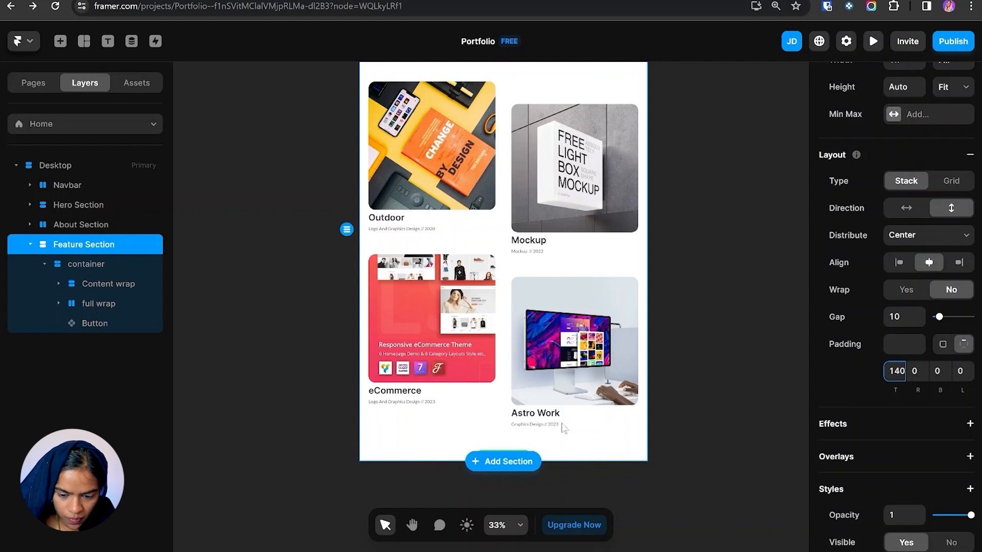
# - Check the end of the Work section in Figma and give the Feature Section's container a solid grey bottom-only border of width 1
pyautogui.hotkey('alt', 'Tab')
pyautogui.scroll(-5, 564, 428)
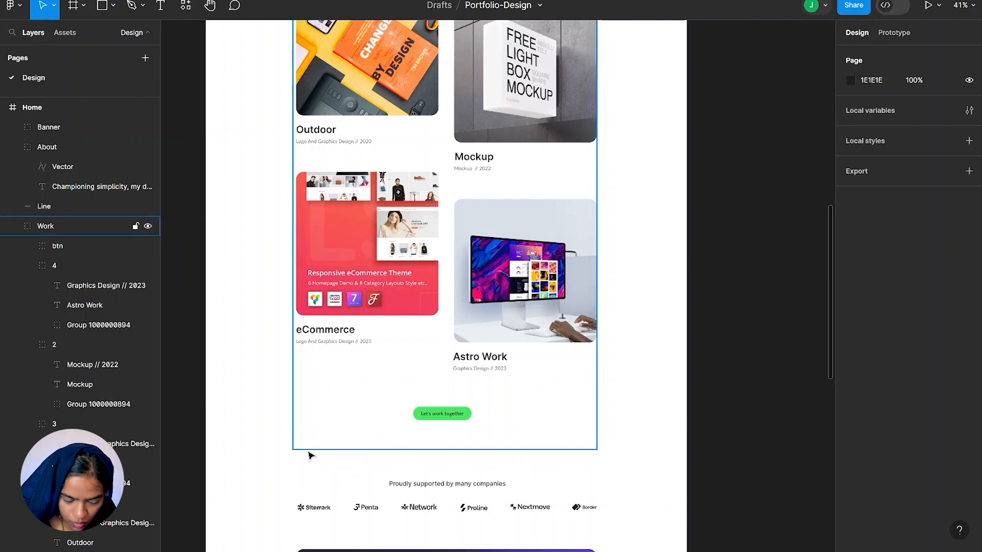
pyautogui.hotkey('alt', 'Tab')
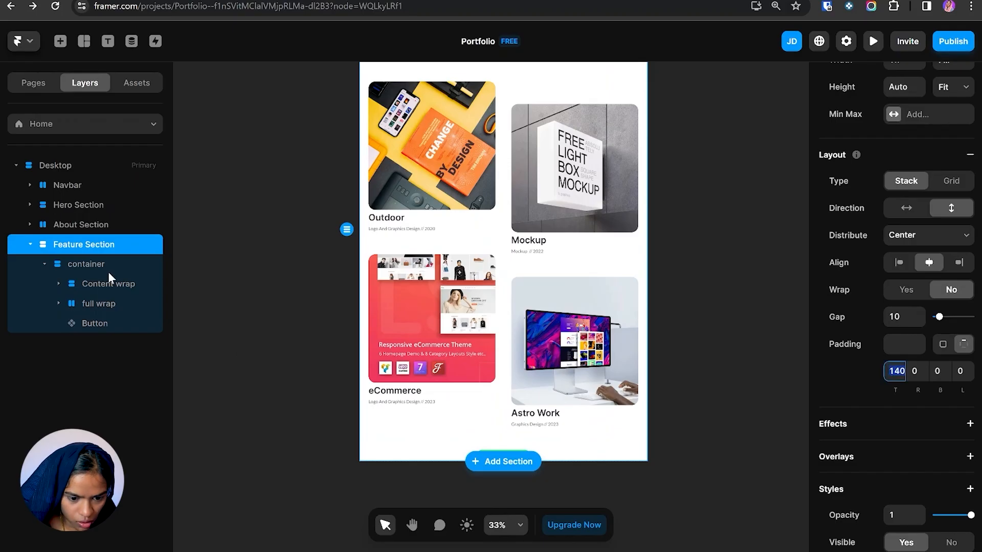
pyautogui.click(105, 265)
pyautogui.scroll(-8, 950, 500)
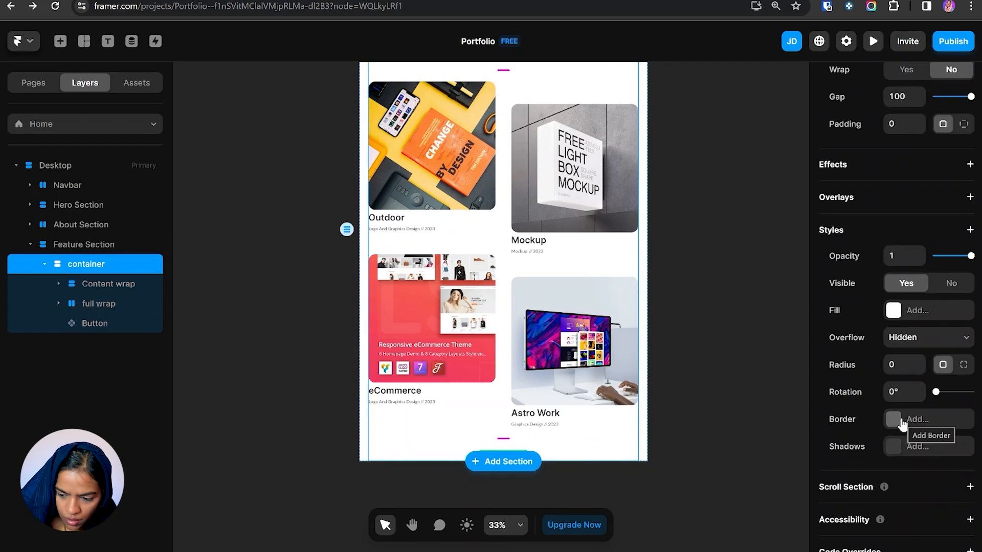
pyautogui.click(901, 422)
pyautogui.click(776, 484)
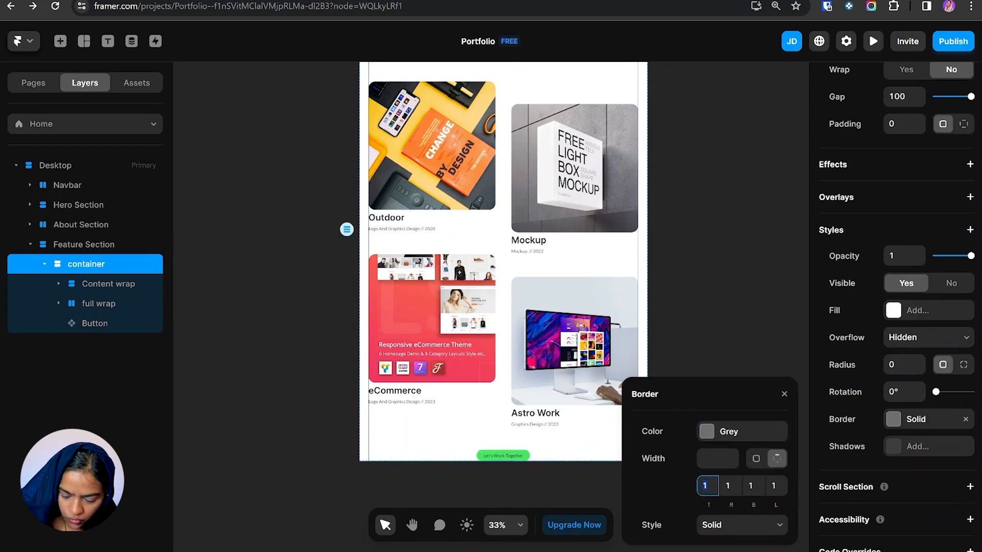
pyautogui.press('BackSpace')
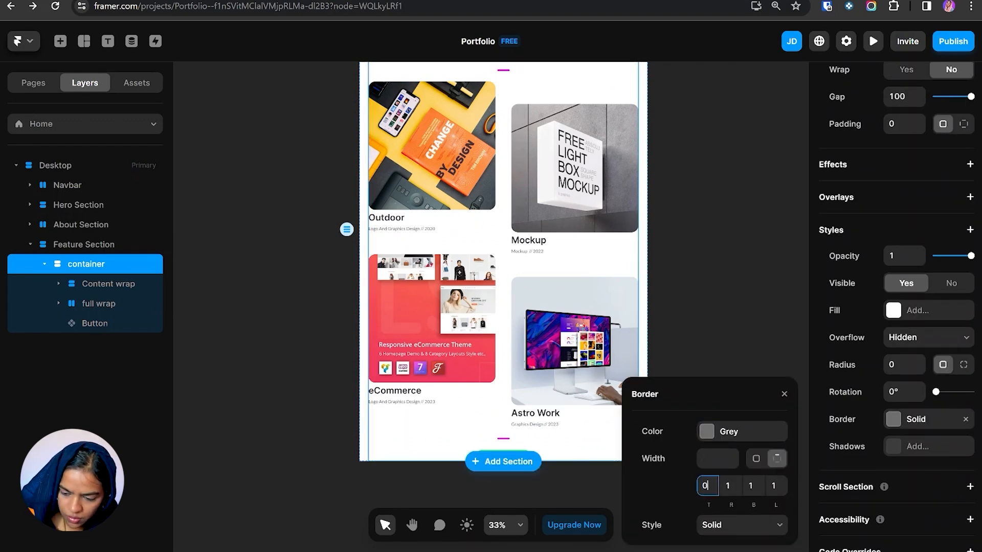
pyautogui.press('Tab')
pyautogui.write('0')
pyautogui.press('Tab')
pyautogui.press('Tab')
pyautogui.write('0')
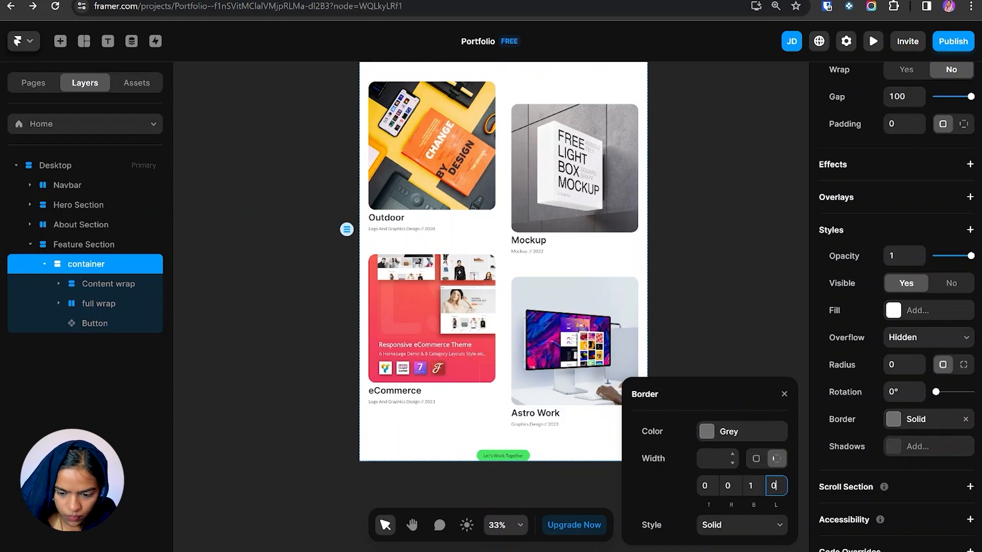
pyautogui.press('Escape')
# - Switch the Feature Section container's padding to individual sides and add padding at its bottom
pyautogui.scroll(-3, 931, 468)
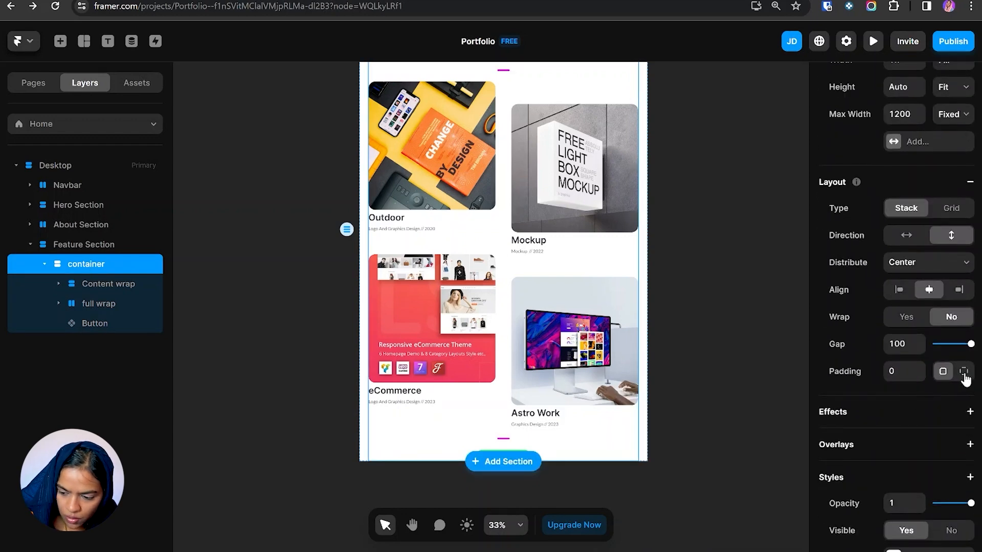
pyautogui.click(963, 373)
pyautogui.scroll(-5, 940, 454)
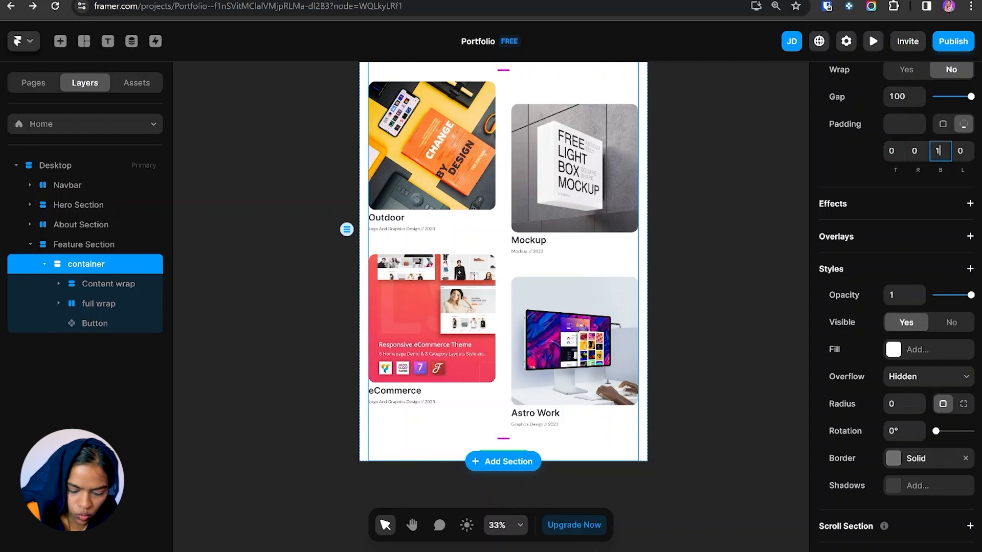
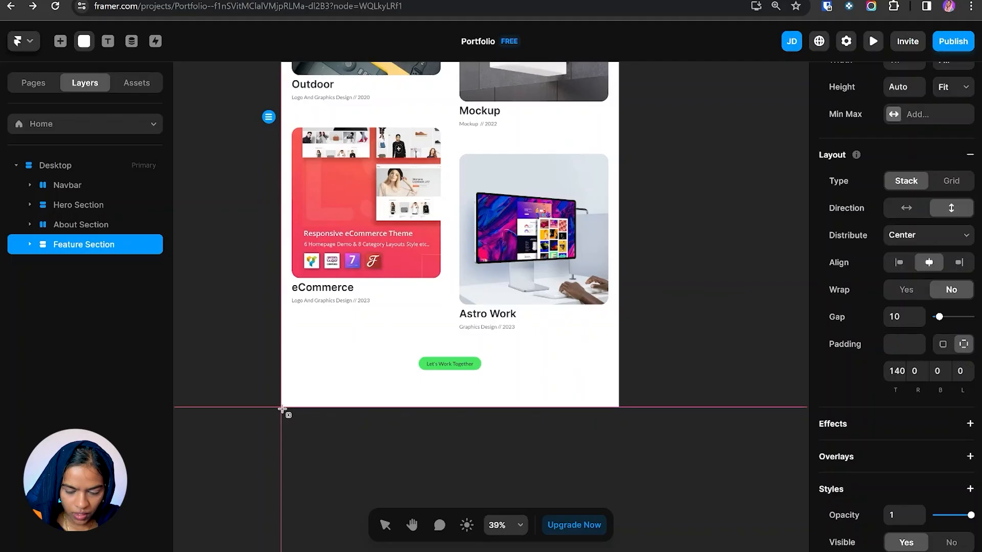
# - Draw a 1280 by 254 Partner Section below the Feature Section, give it a stack layout, and draw a container about 172 high inside
pyautogui.moveTo(281, 408)
pyautogui.mouseDown()
pyautogui.moveTo(624, 459)
pyautogui.moveTo(622, 475)
pyautogui.mouseUp()
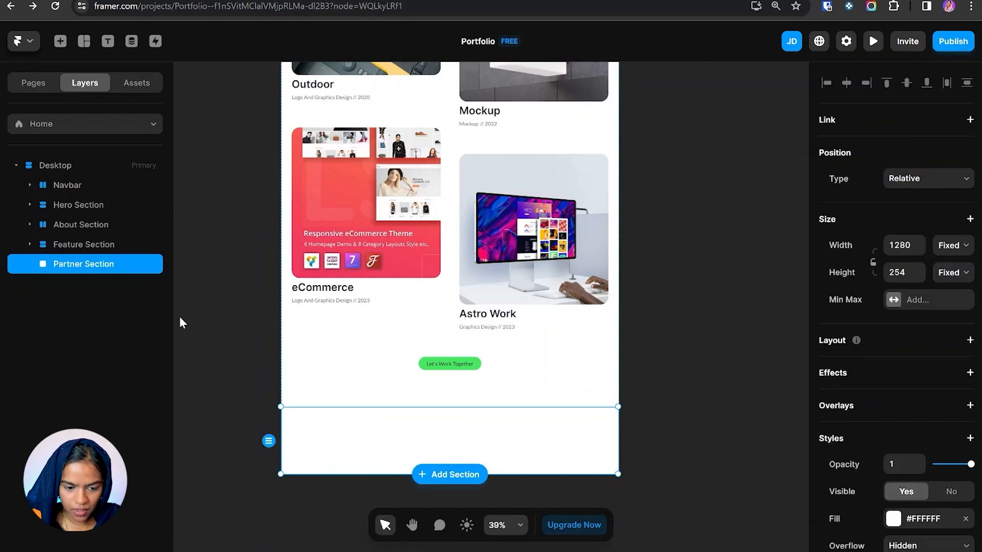
pyautogui.click(970, 341)
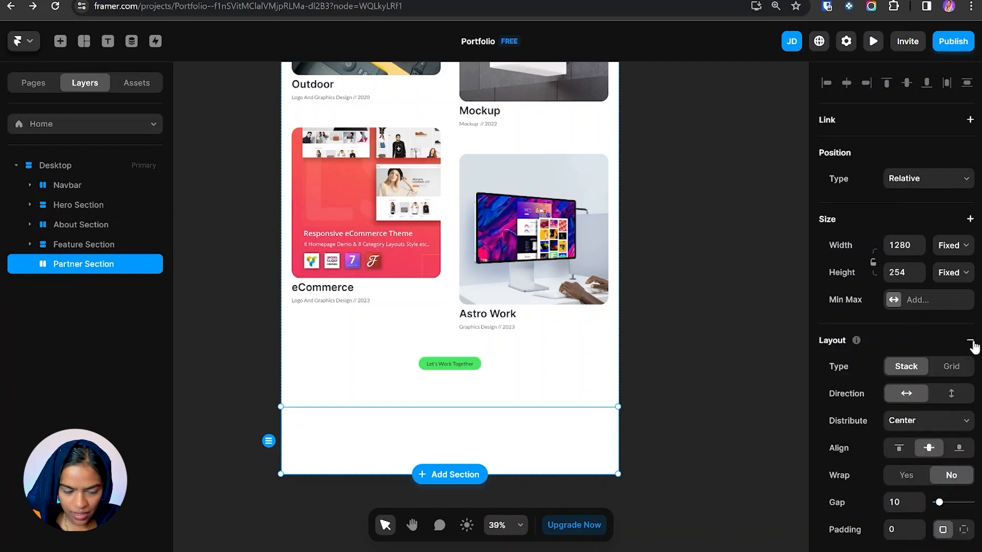
pyautogui.press('f')
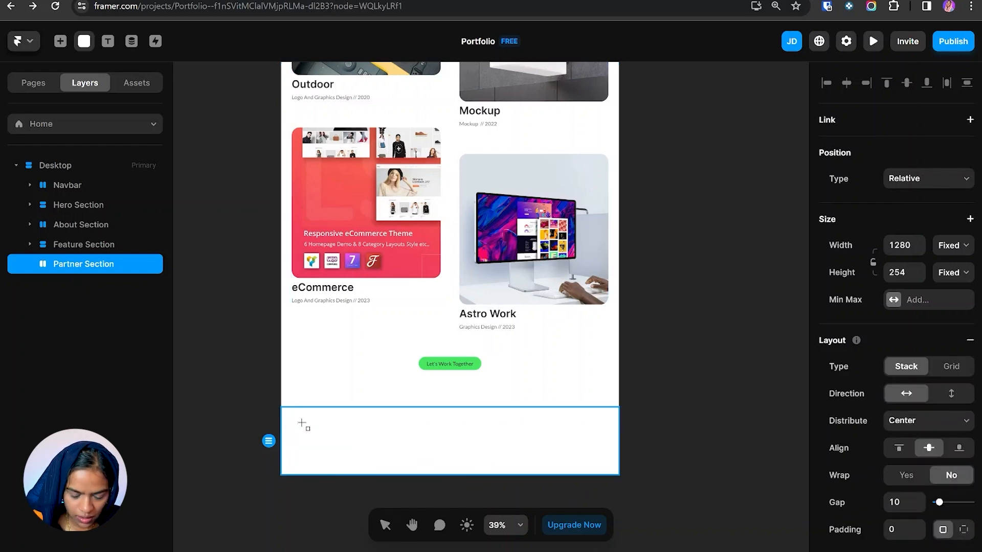
pyautogui.moveTo(296, 419); pyautogui.dragTo(593, 465)
# - Set the Partner Section container's width to Fill with a fixed max width of 1200, checking against the Figma partner group
pyautogui.click(953, 245)
pyautogui.click(955, 286)
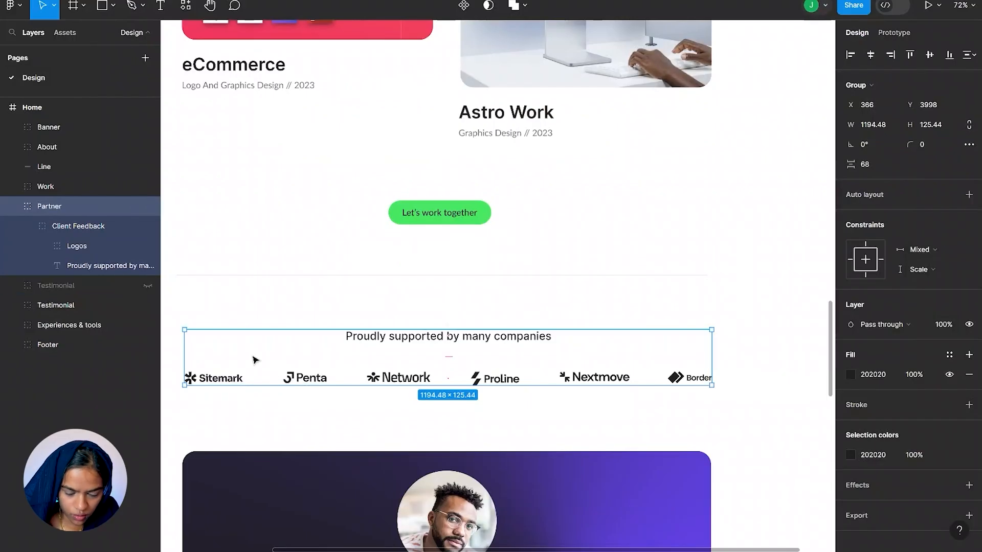
pyautogui.hotkey('alt', 'Tab')
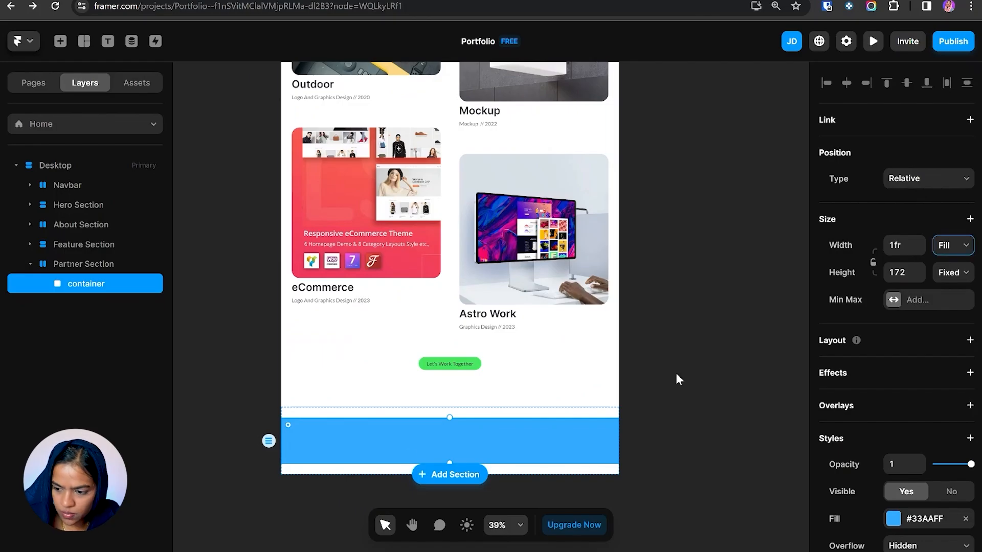
pyautogui.click(894, 300)
pyautogui.click(952, 313)
pyautogui.click(959, 301)
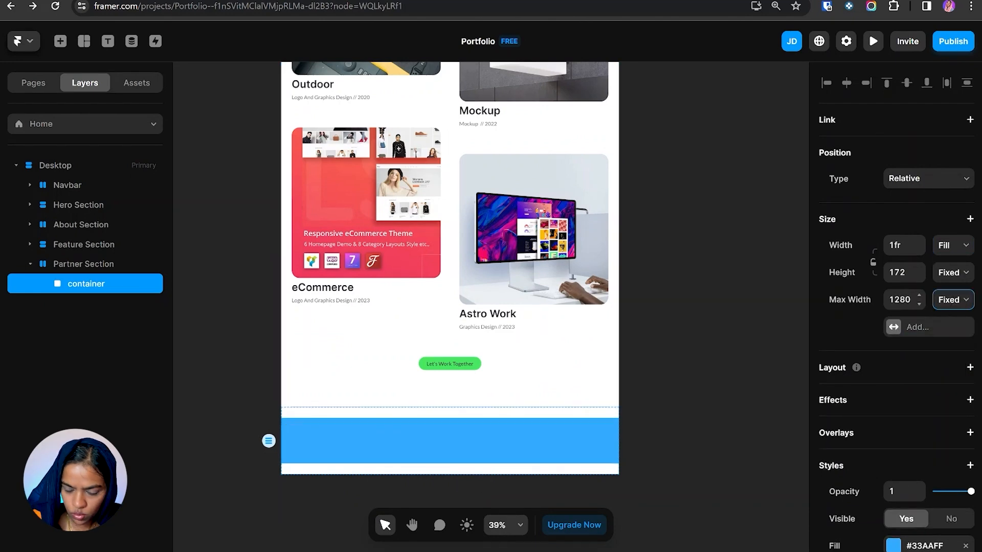
pyautogui.click(951, 325)
pyautogui.click(901, 300)
pyautogui.write('12')
pyautogui.hotkey('alt', 'Tab')
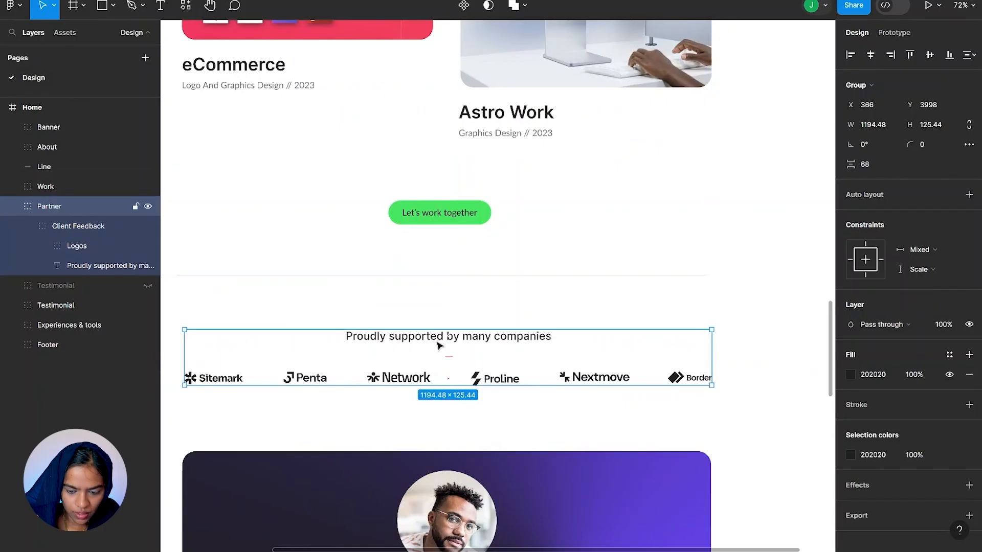
pyautogui.hotkey('alt', 'Tab')
# - Copy the "Astro Work" title into the Partner Section's container and lay the container out as a vertical stack
pyautogui.click(469, 316)
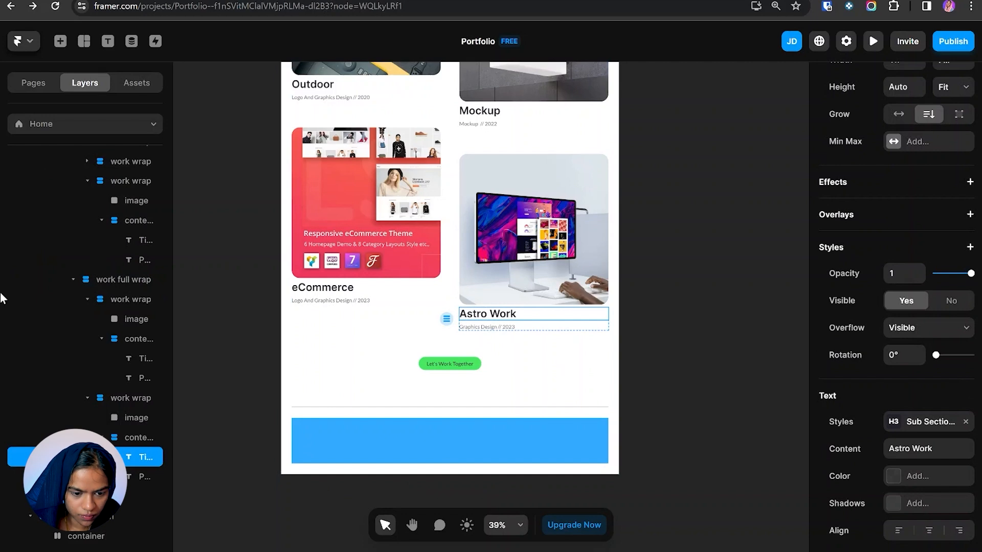
pyautogui.click(79, 287)
pyautogui.hotkey('ctrl', 'v')
pyautogui.press('Escape')
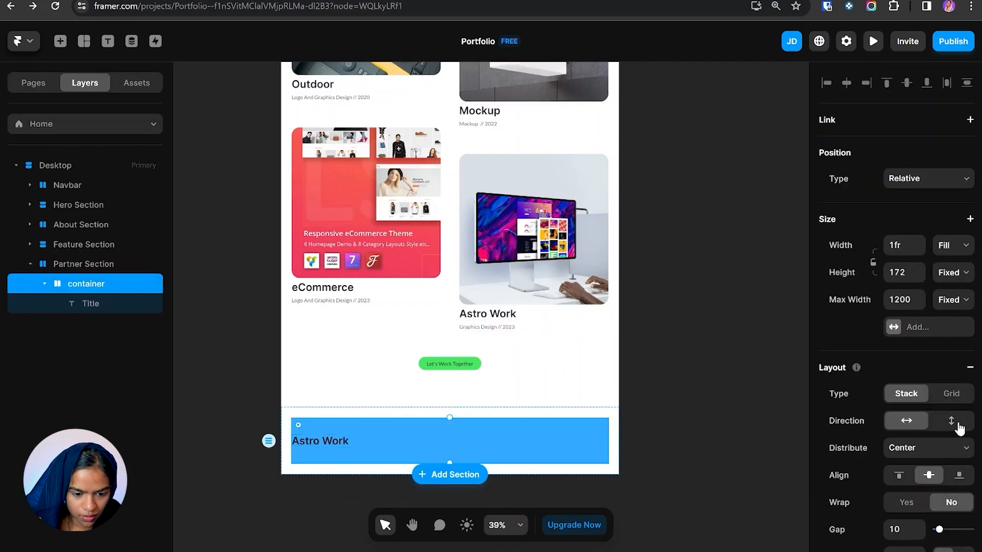
# - Replace the copied title with Figma's "Proudly supported by many companies" and apply the Logo Title text style
pyautogui.click(83, 303)
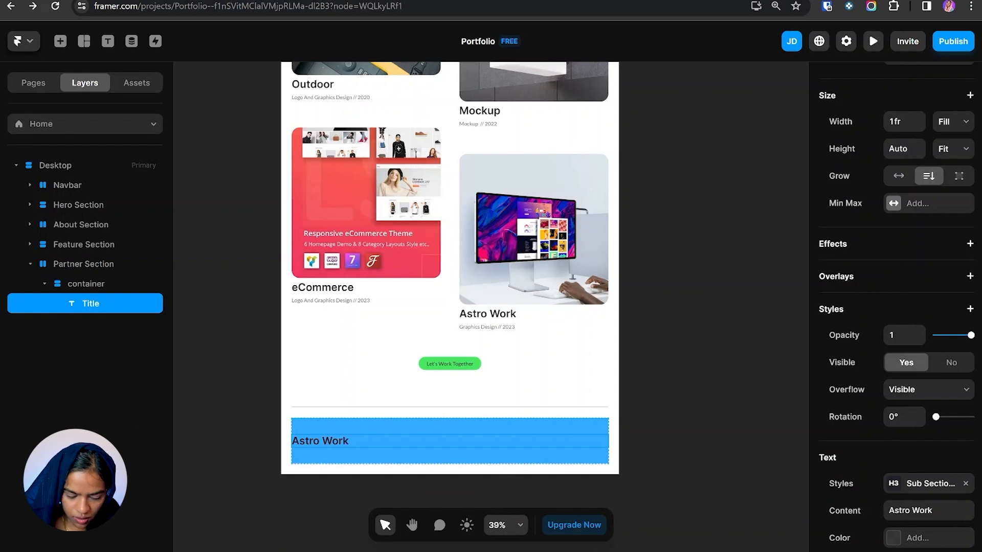
pyautogui.hotkey('alt', 'Tab')
pyautogui.doubleClick(447, 341)
pyautogui.hotkey('ctrl', 'c')
pyautogui.hotkey('alt', 'Tab')
pyautogui.hotkey('ctrl', 'v')
pyautogui.click(905, 491)
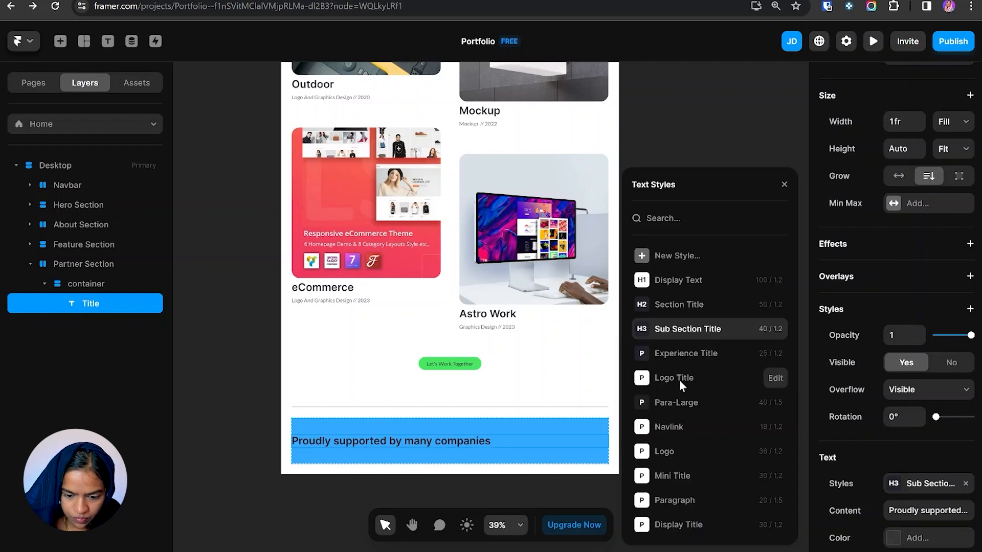
pyautogui.click(679, 378)
# - Draw a Logo Wrap frame below the title, matching Figma's logo row, with Fill width, a height of 40 and a horizontal stack
pyautogui.hotkey('alt', 'Tab')
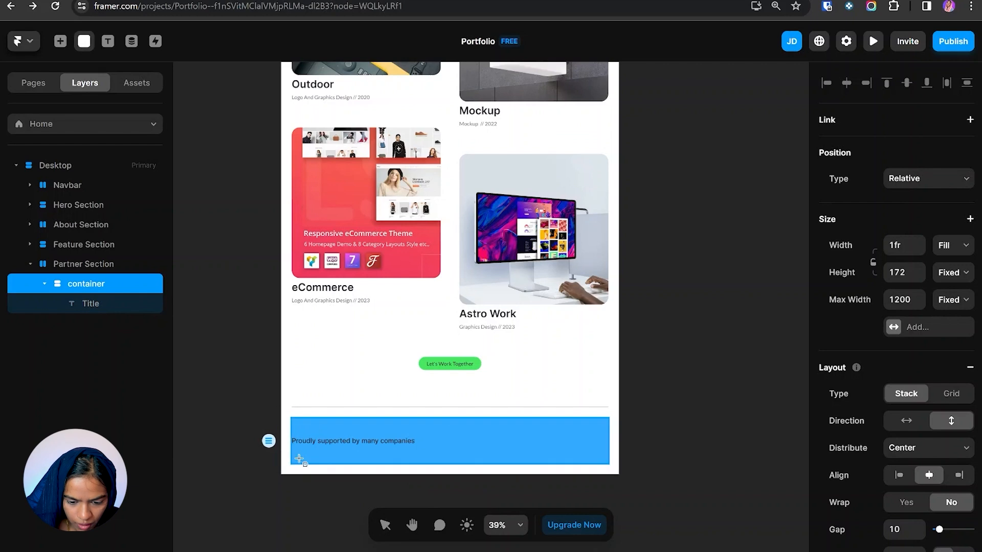
pyautogui.moveTo(292, 451); pyautogui.dragTo(606, 462)
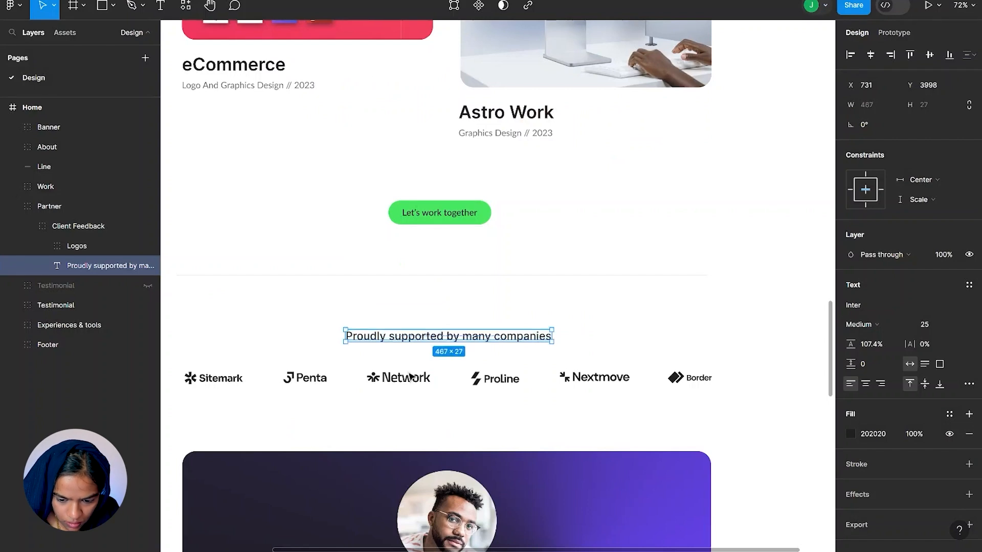
pyautogui.click(461, 381)
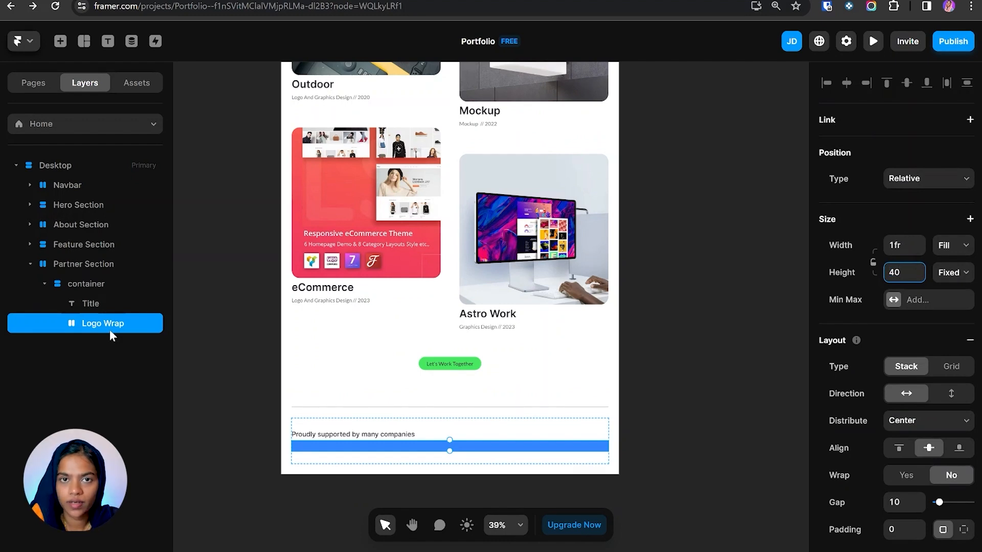
# - Insert a Ticker element into Logo Wrap and set both its width and height to Fill
pyautogui.click(60, 42)
pyautogui.write('tic')
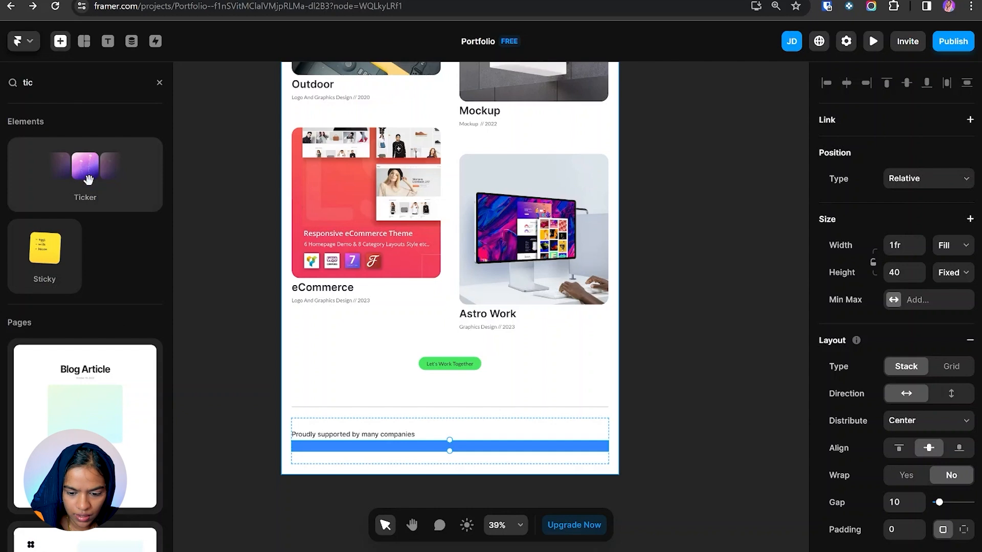
pyautogui.click(455, 449)
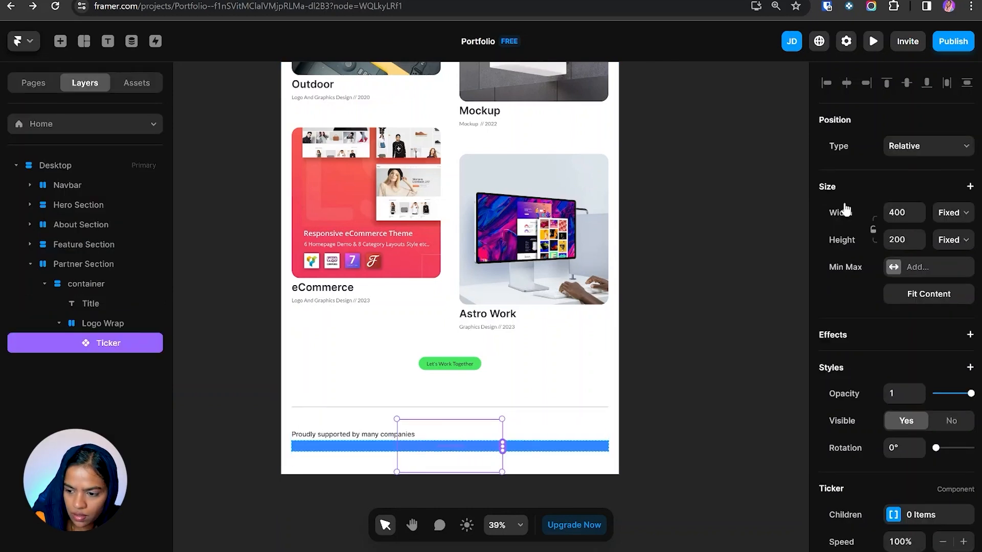
pyautogui.click(945, 223)
pyautogui.click(944, 248)
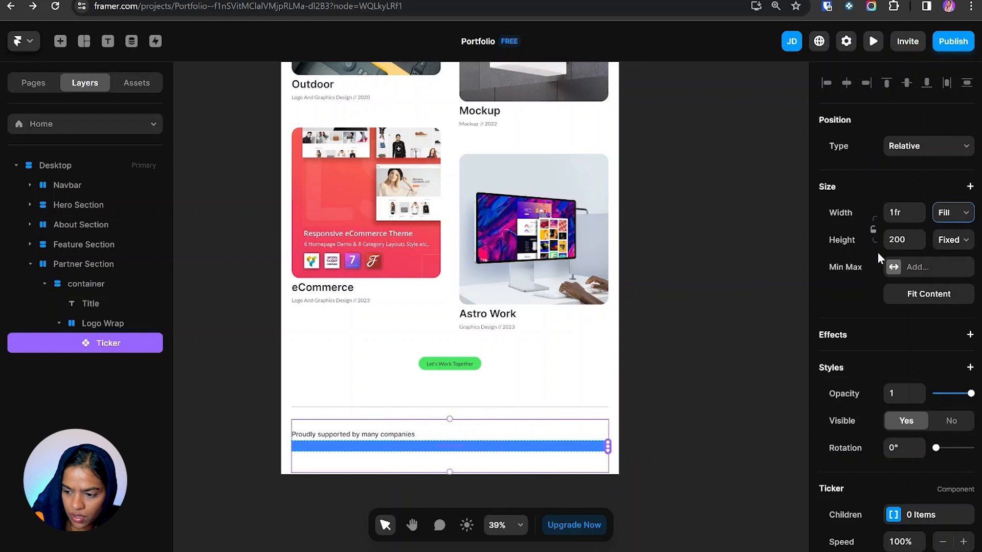
pyautogui.click(951, 239)
pyautogui.click(943, 274)
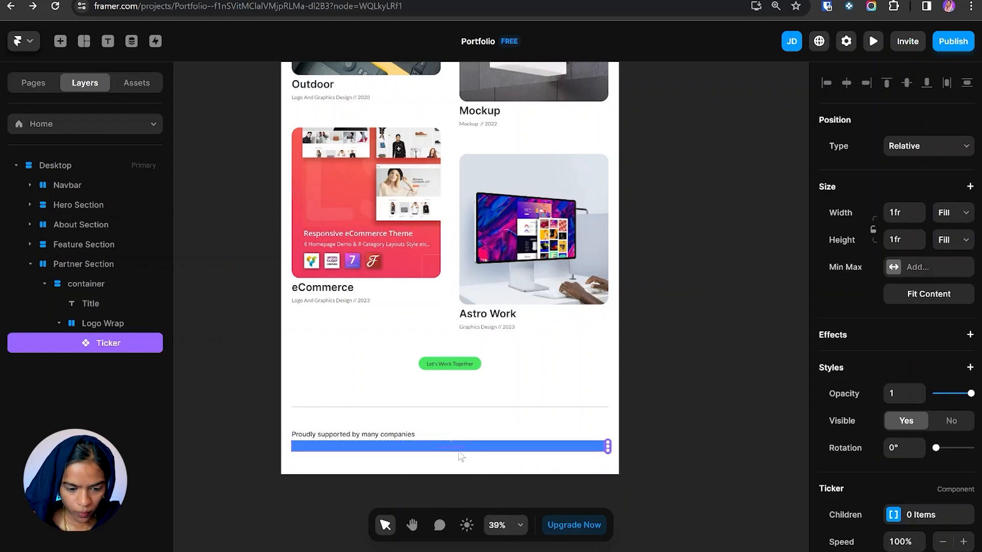
# - Review the Ticker's settings and draw a separate logo frame about 232 by 54 on the empty canvas beside the page
pyautogui.scroll(-3, 864, 449)
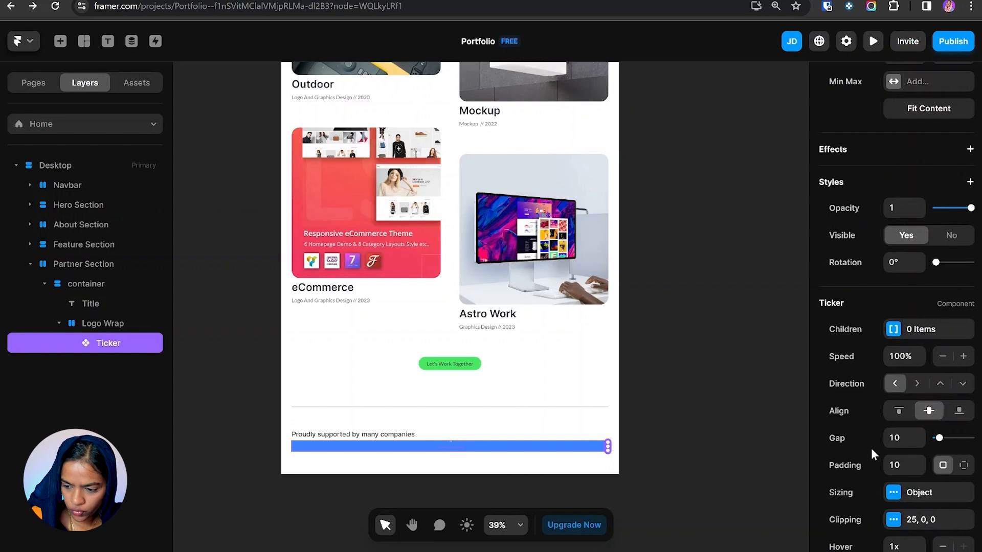
pyautogui.scroll(-2, 836, 313)
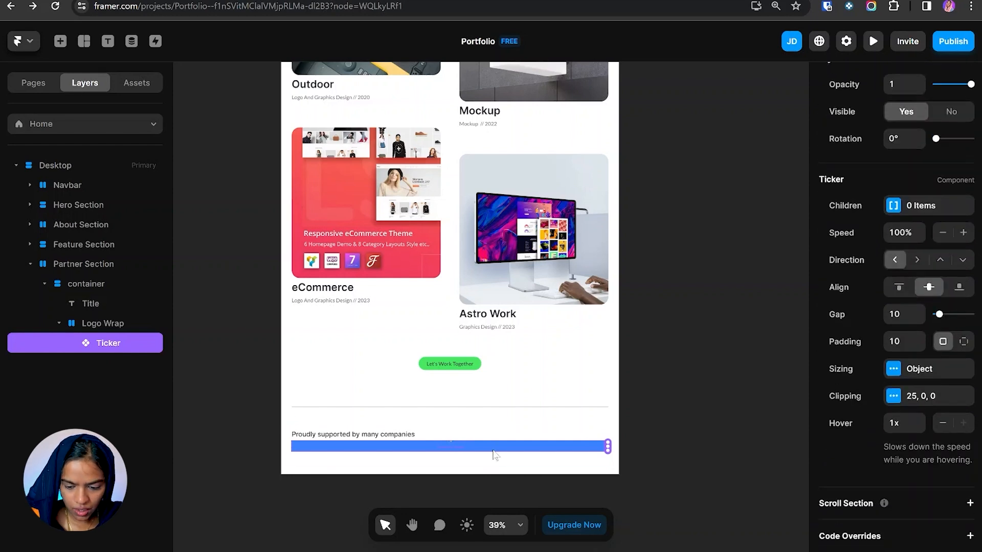
pyautogui.hscroll(-2, 440, 445)
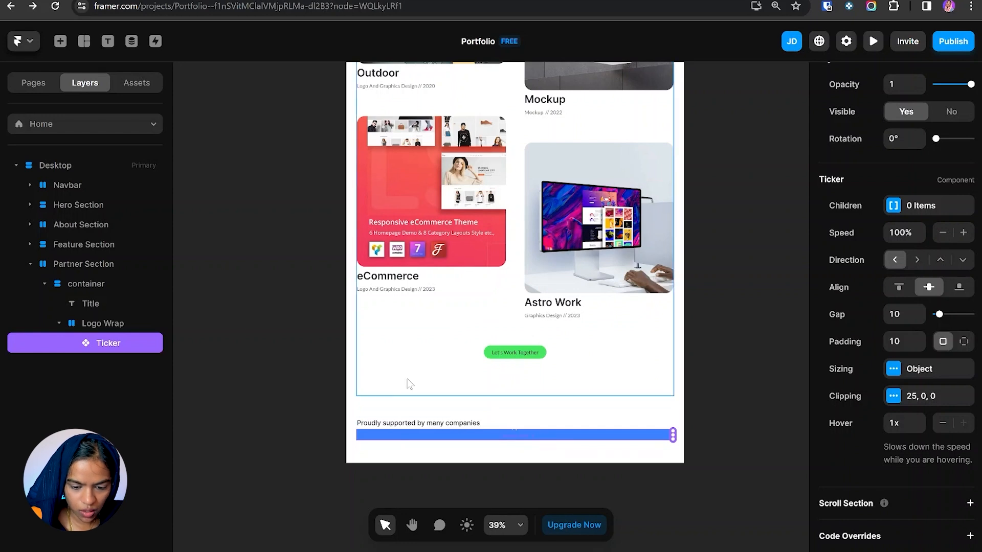
pyautogui.click(313, 410)
pyautogui.press('f')
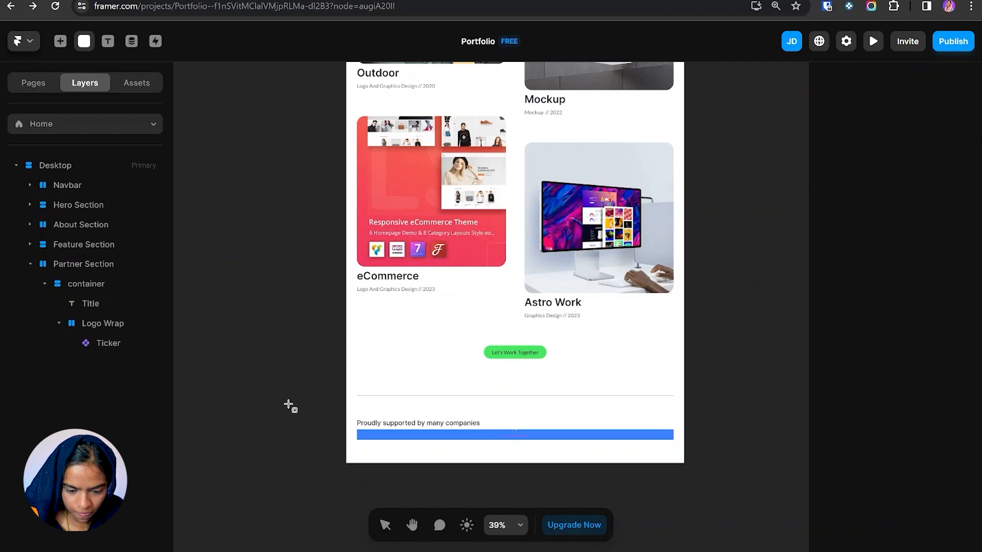
pyautogui.moveTo(276, 388); pyautogui.dragTo(338, 402)
# - Check the Sitemark logo's dimensions in Figma and set the separate frame's size to 130 by 30 back in Framer
pyautogui.hotkey('alt', 'Tab')
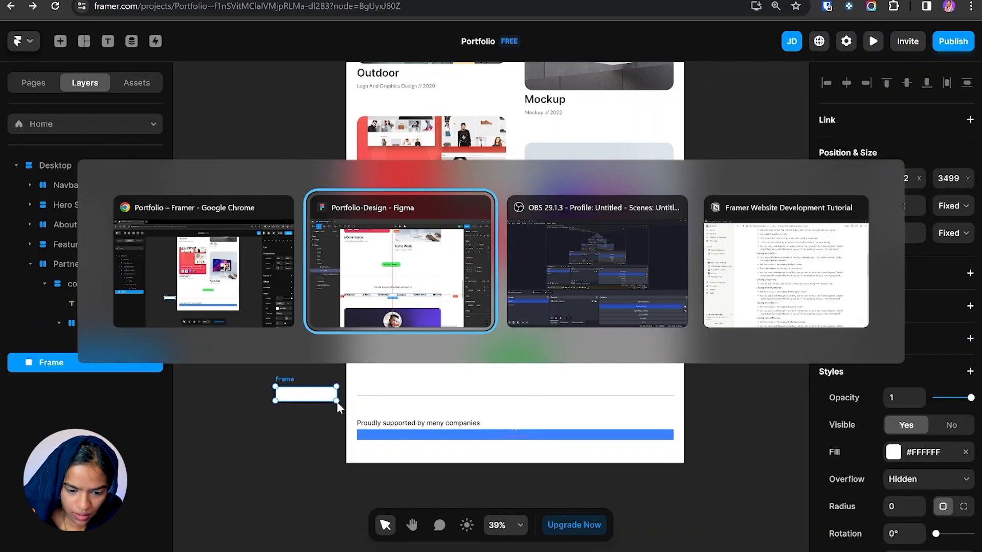
pyautogui.doubleClick(236, 379)
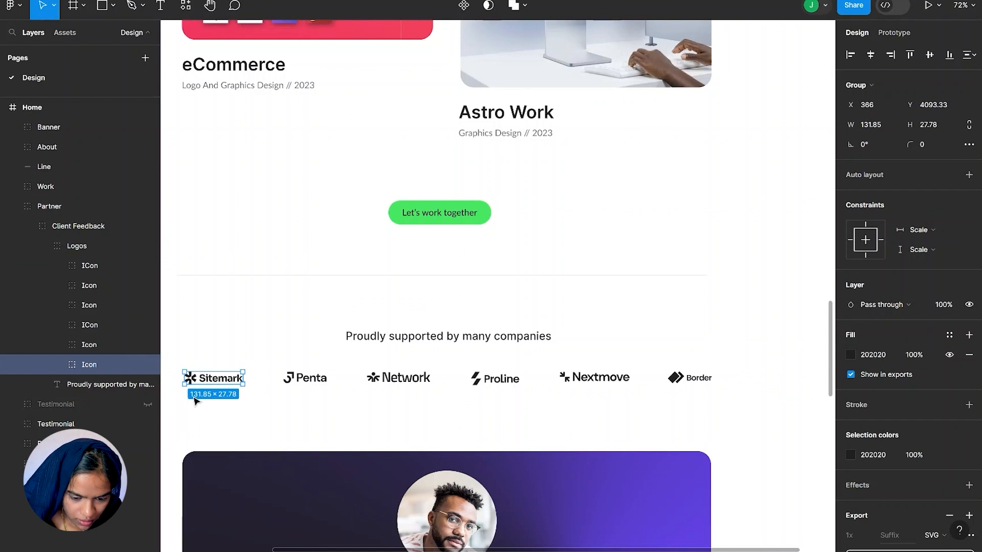
pyautogui.press('alt')
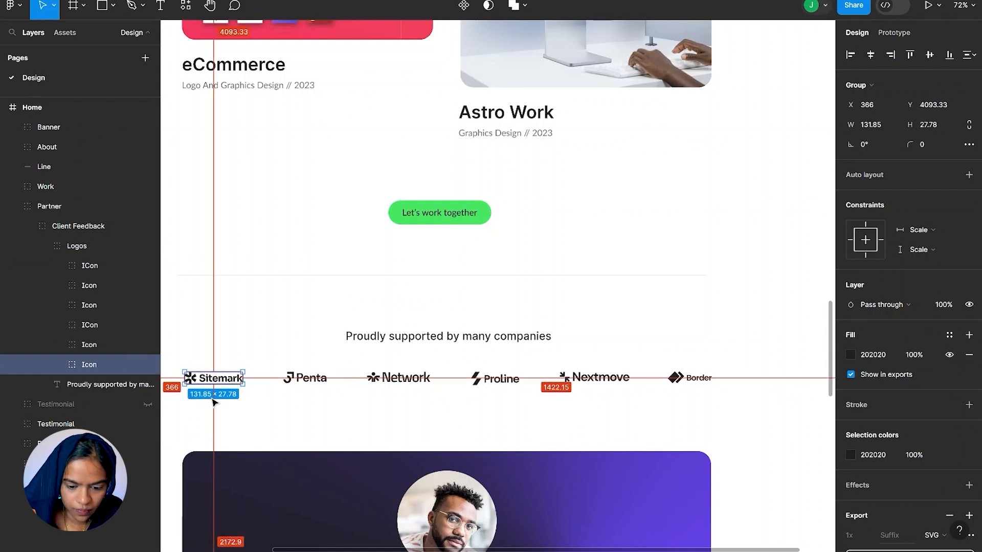
pyautogui.hotkey('alt', 'Tab')
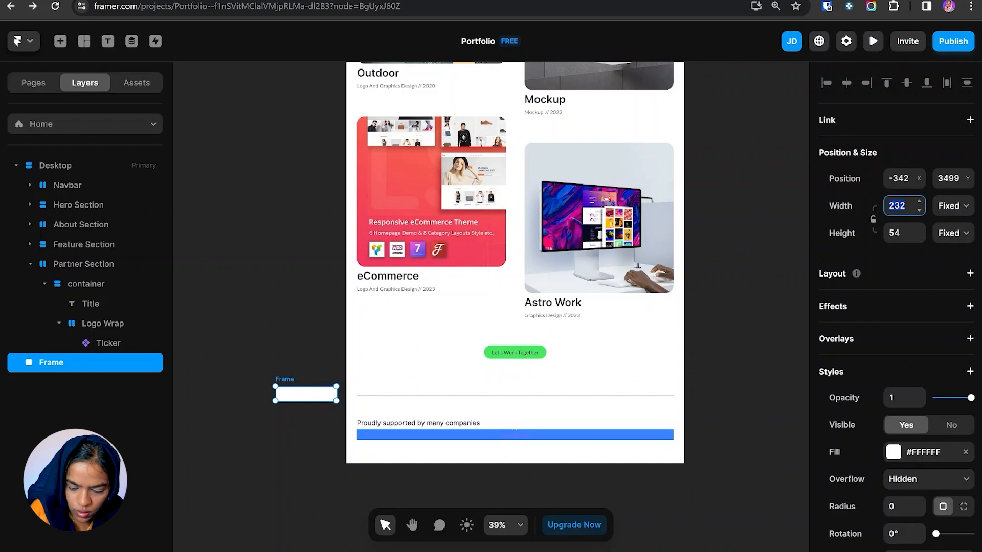
pyautogui.click(911, 234)
pyautogui.write('30')
# - Rename the resized frame as Logo-1
pyautogui.hotkey('ctrl', 'r')
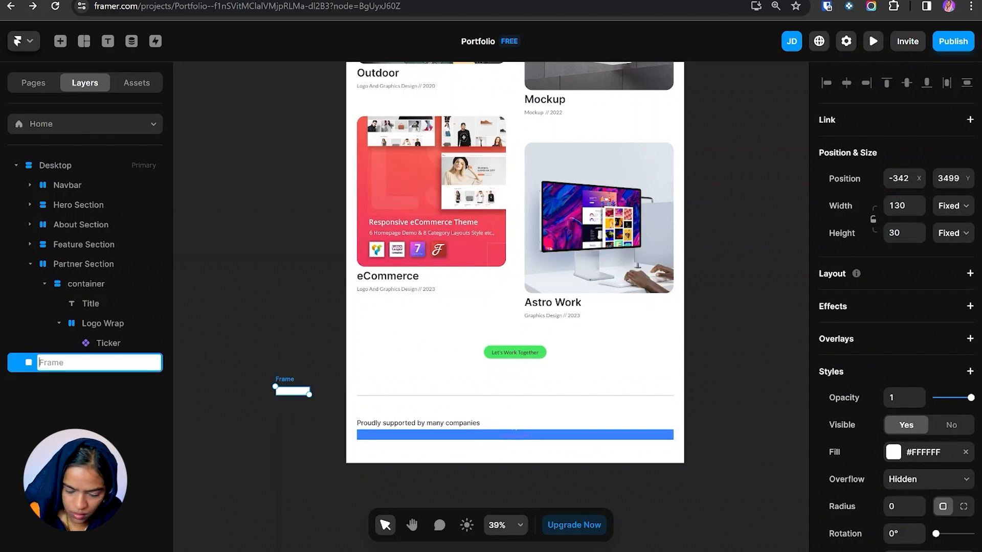
pyautogui.write('Logo-1')
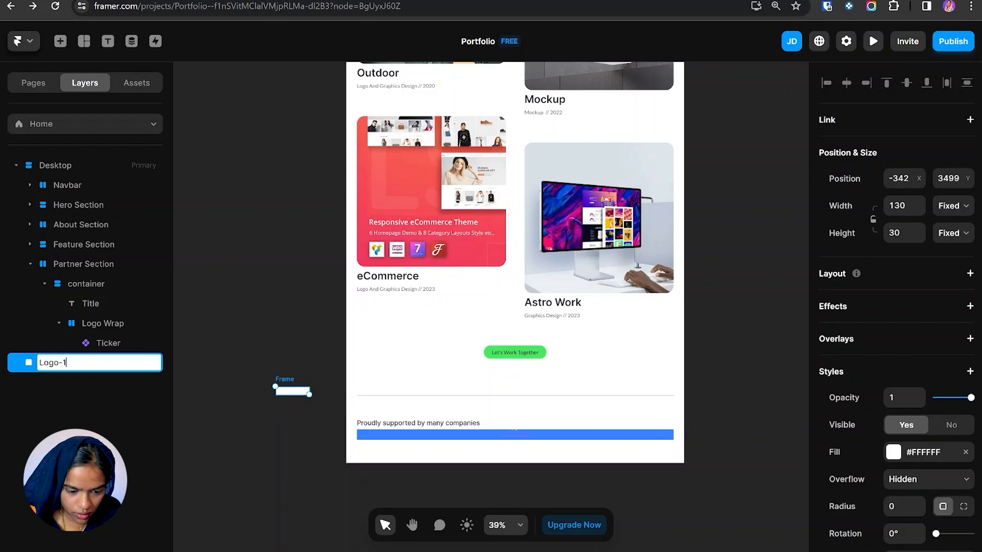
pyautogui.press('Return')
# - Replace Logo-1's white fill with the Sitemark logo image and set the image sizing to Fit
pyautogui.scroll(2, 302, 393)
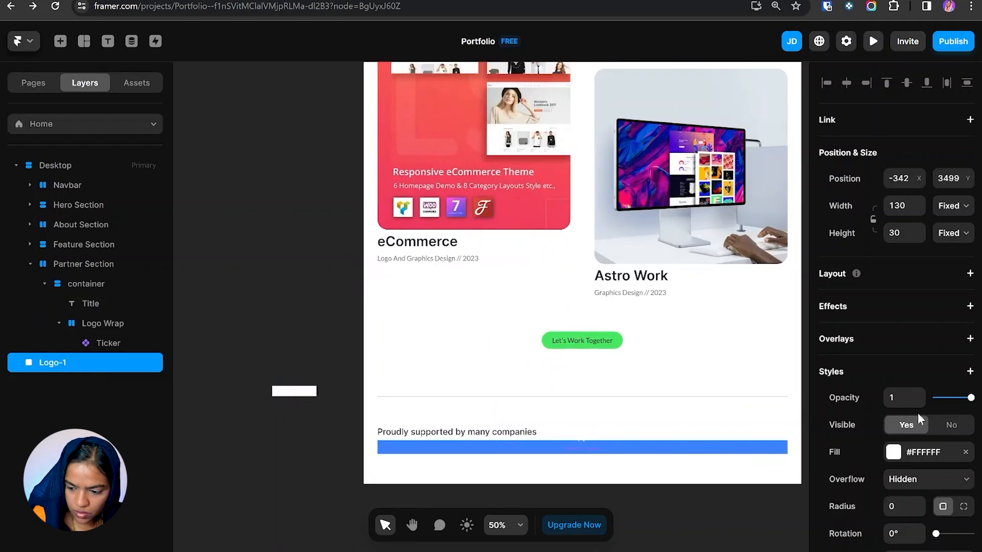
pyautogui.click(905, 453)
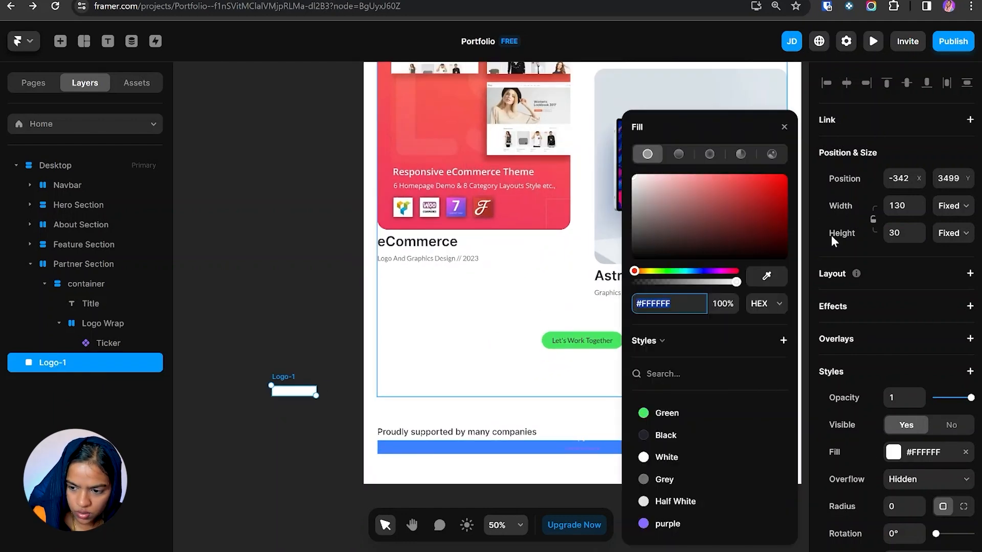
pyautogui.click(772, 154)
pyautogui.click(703, 230)
pyautogui.click(388, 333)
pyautogui.click(742, 324)
pyautogui.click(716, 347)
# - Duplicate the Logo-1 frame five times
pyautogui.hotkey('ctrl', 'd')
pyautogui.hotkey('ctrl', 'd')
pyautogui.hotkey('ctrl', 'd')
pyautogui.hotkey('ctrl', 'd')
pyautogui.hotkey('ctrl', 'd')
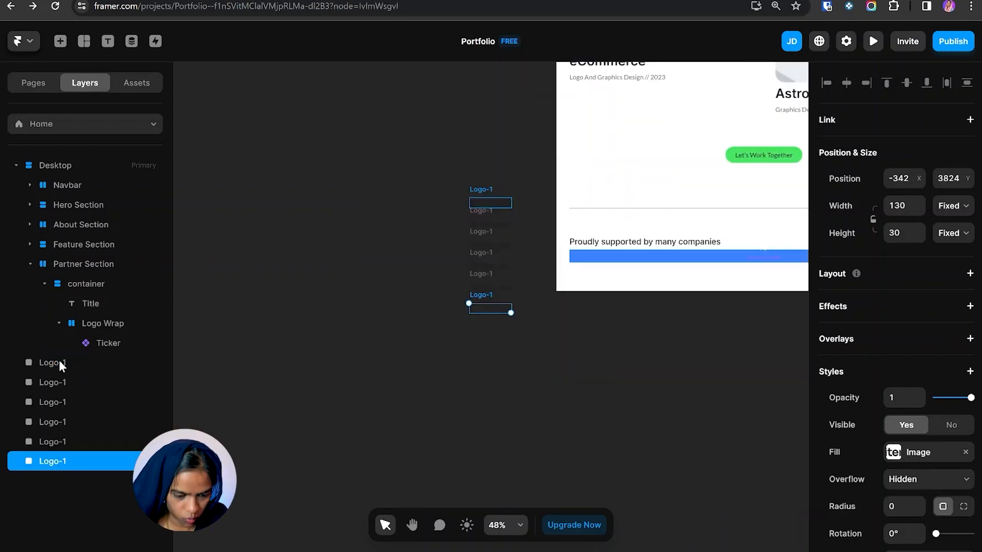
# - Replace the fill images of the second and third logo frames with Icon-2 and Icon-3
pyautogui.click(60, 388)
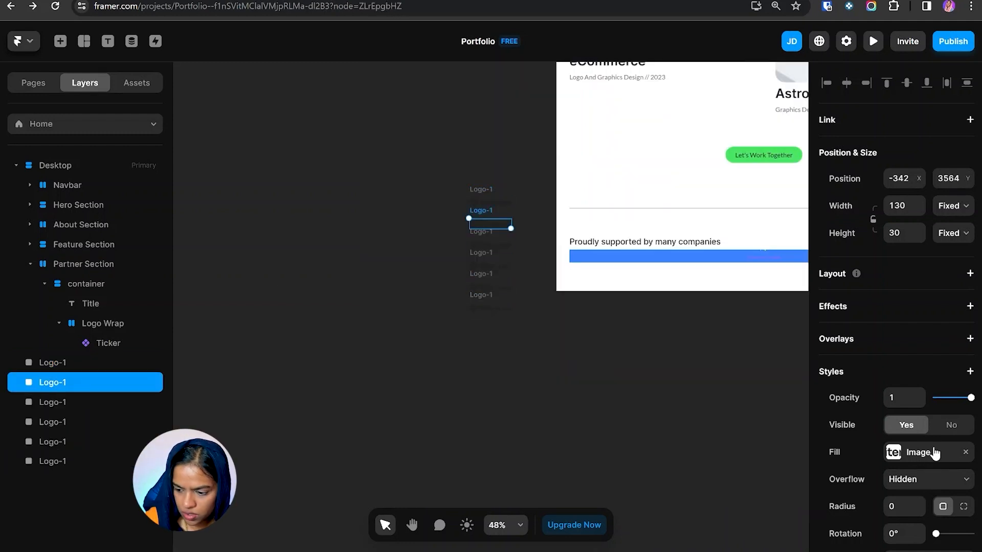
pyautogui.click(928, 452)
pyautogui.click(714, 346)
pyautogui.click(163, 77)
pyautogui.doubleClick(164, 77)
pyautogui.click(91, 404)
pyautogui.click(721, 340)
pyautogui.click(164, 94)
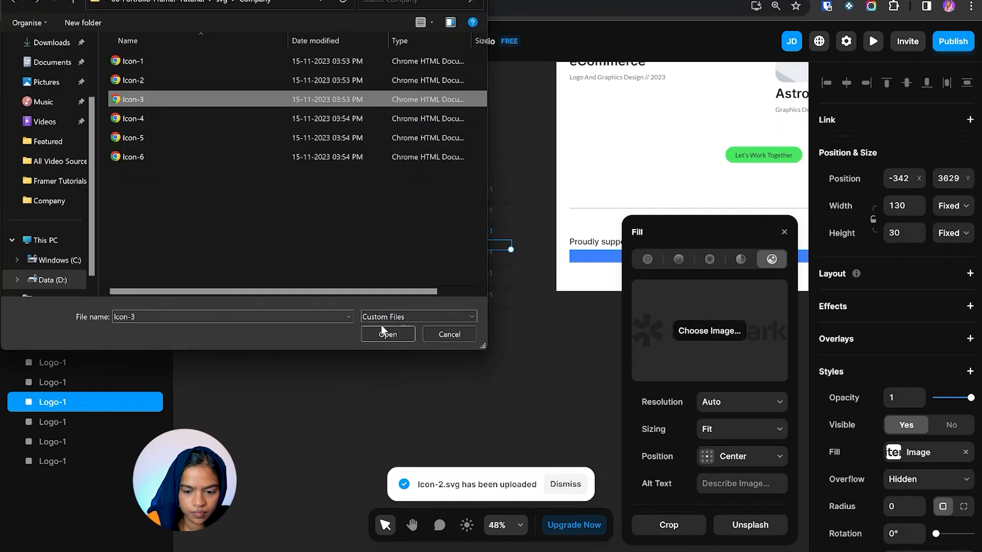
pyautogui.click(386, 332)
# - Replace the fill images of the fourth, fifth and sixth logo frames with Icon-4, Icon-5 and Icon-6
pyautogui.click(21, 422)
pyautogui.click(736, 332)
pyautogui.click(133, 118)
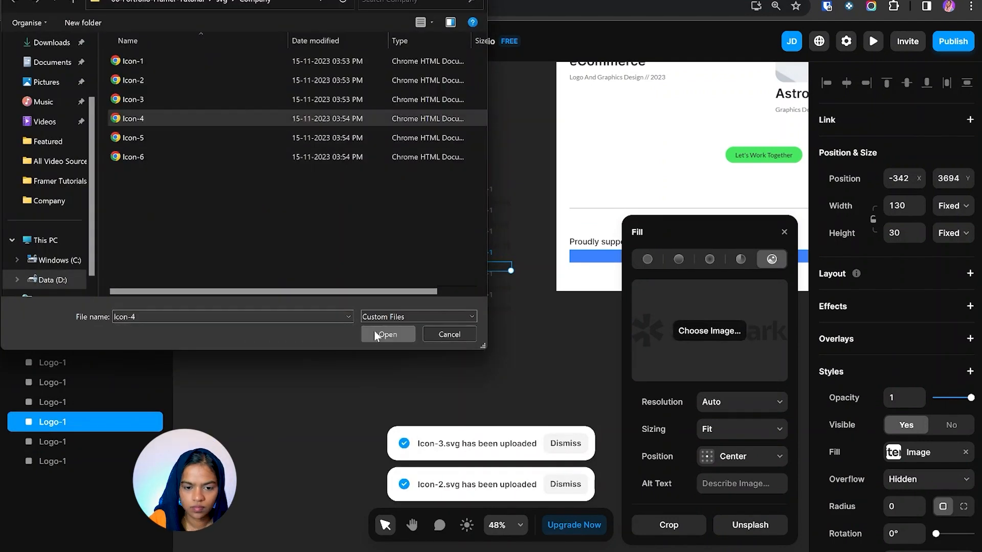
pyautogui.click(388, 334)
pyautogui.click(51, 442)
pyautogui.click(713, 333)
pyautogui.click(133, 138)
pyautogui.click(388, 334)
pyautogui.click(51, 461)
pyautogui.click(709, 331)
pyautogui.click(133, 157)
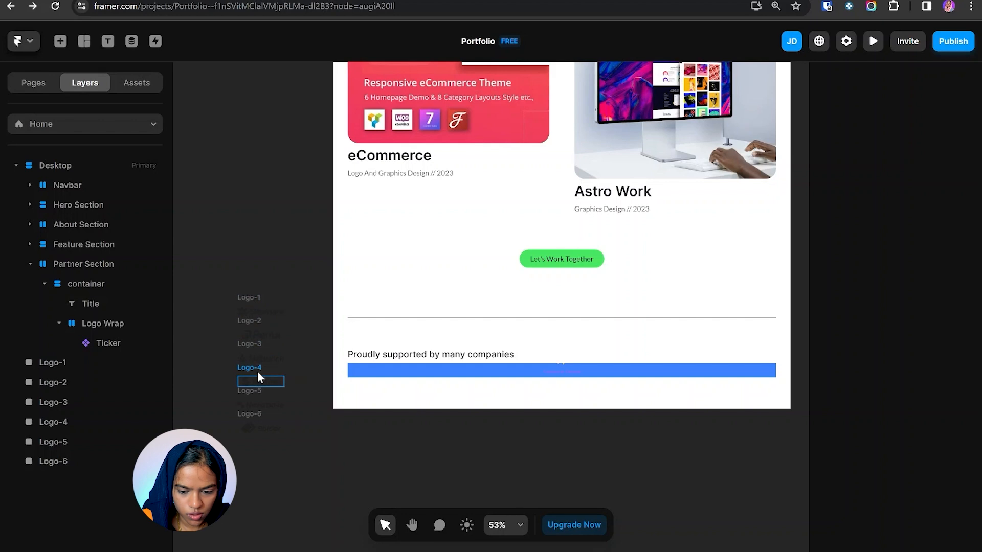
# - Remove the blue fill from the Logo Wrap frame
pyautogui.click(390, 378)
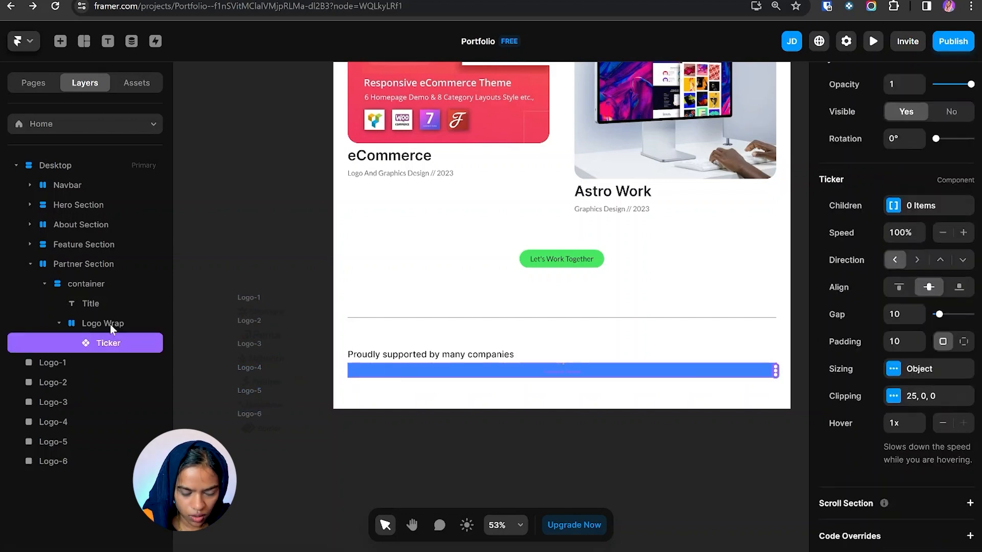
pyautogui.click(103, 322)
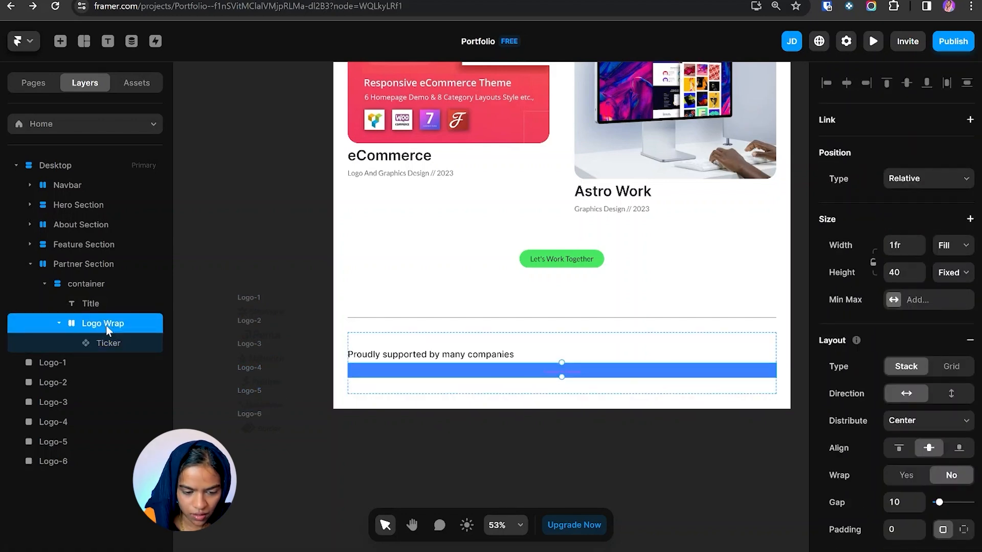
pyautogui.scroll(-5, 861, 468)
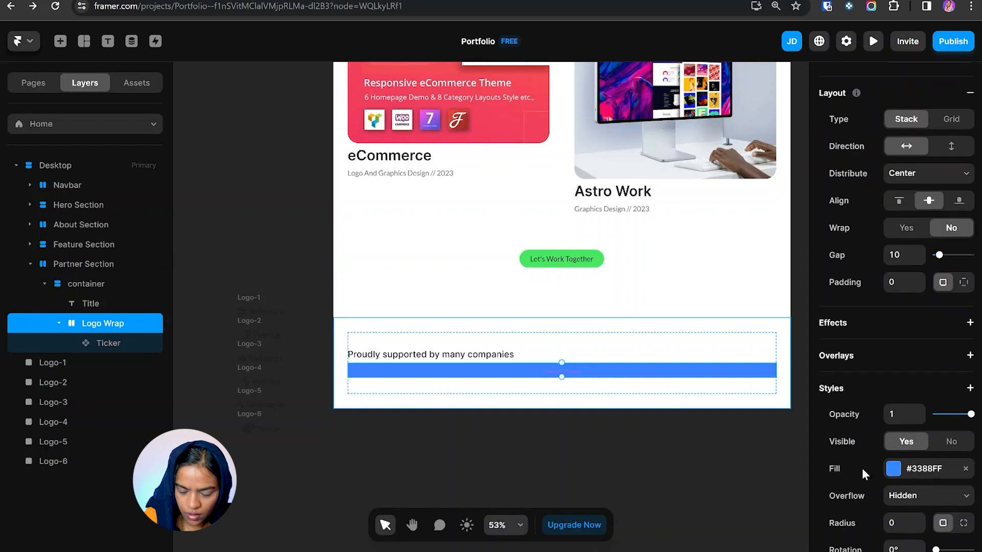
pyautogui.click(965, 469)
# - Add Logo-1 and Logo-2 as the first two children of the Ticker
pyautogui.click(567, 370)
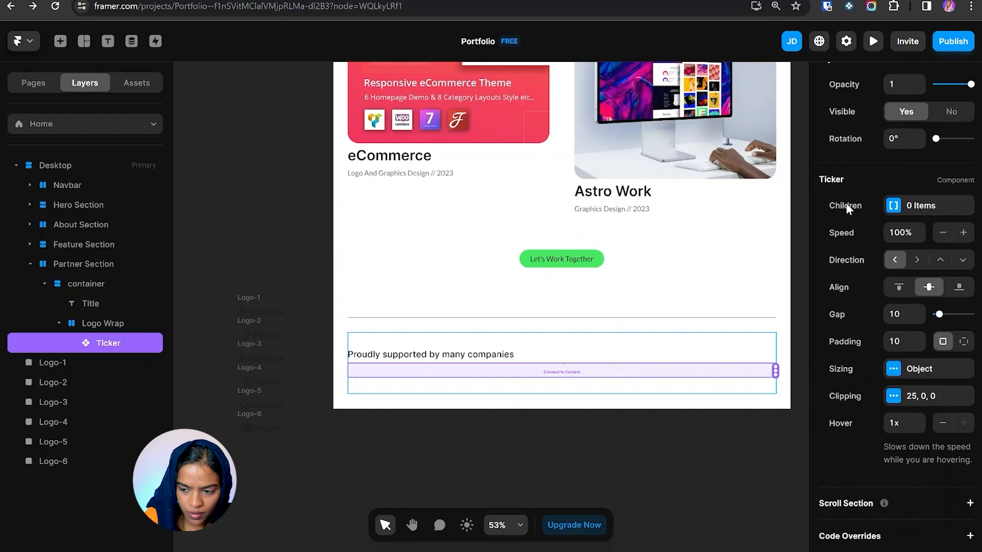
pyautogui.click(904, 206)
pyautogui.click(716, 246)
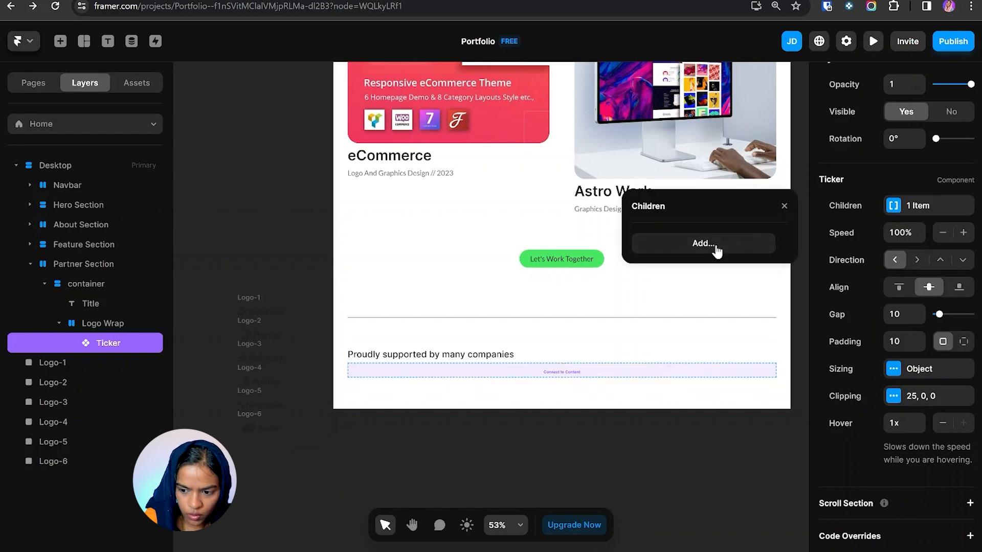
pyautogui.click(715, 250)
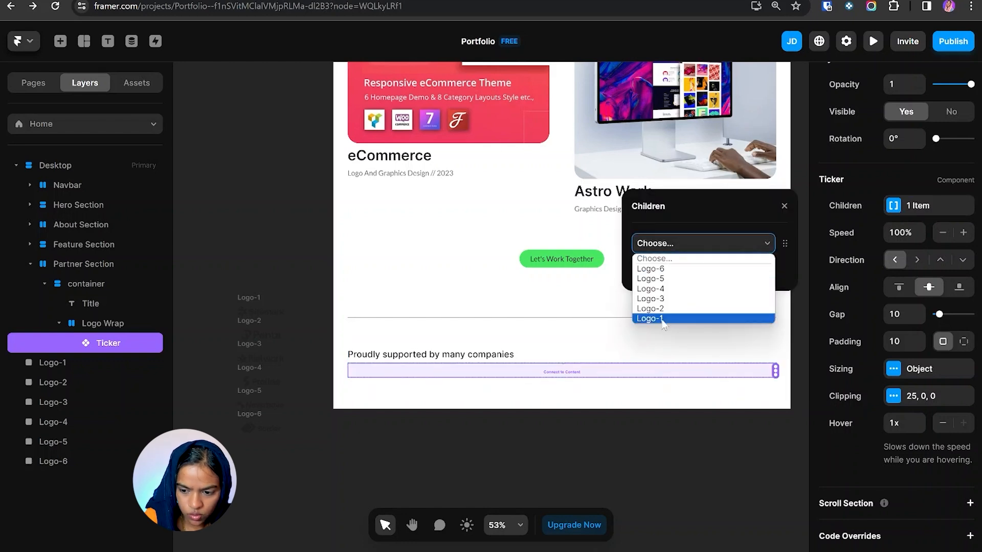
pyautogui.click(683, 270)
pyautogui.click(682, 274)
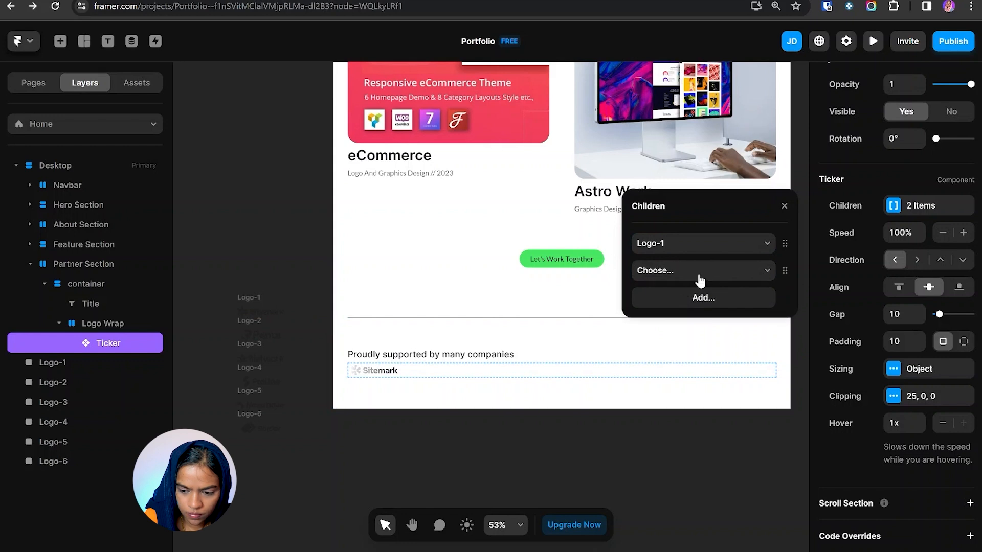
pyautogui.click(701, 280)
pyautogui.click(684, 333)
# - Add Logo-3 and Logo-4 as the third and fourth children of the Ticker
pyautogui.click(675, 302)
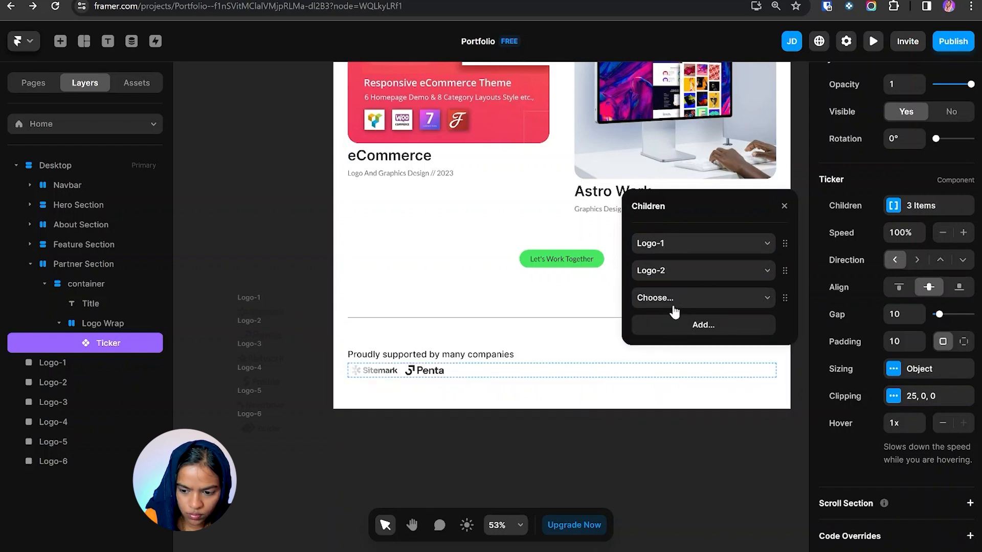
pyautogui.click(685, 326)
pyautogui.click(682, 298)
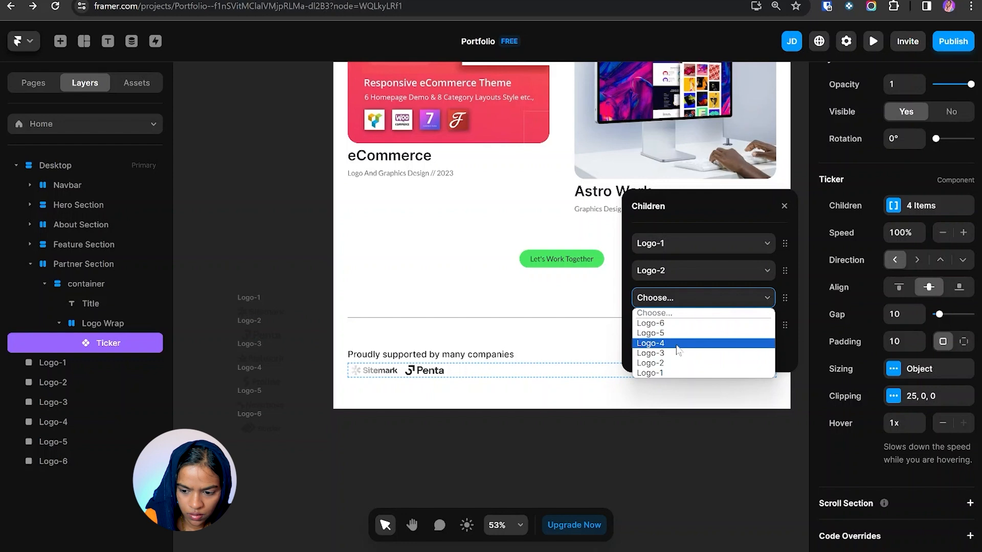
pyautogui.click(677, 352)
pyautogui.click(676, 326)
pyautogui.click(675, 371)
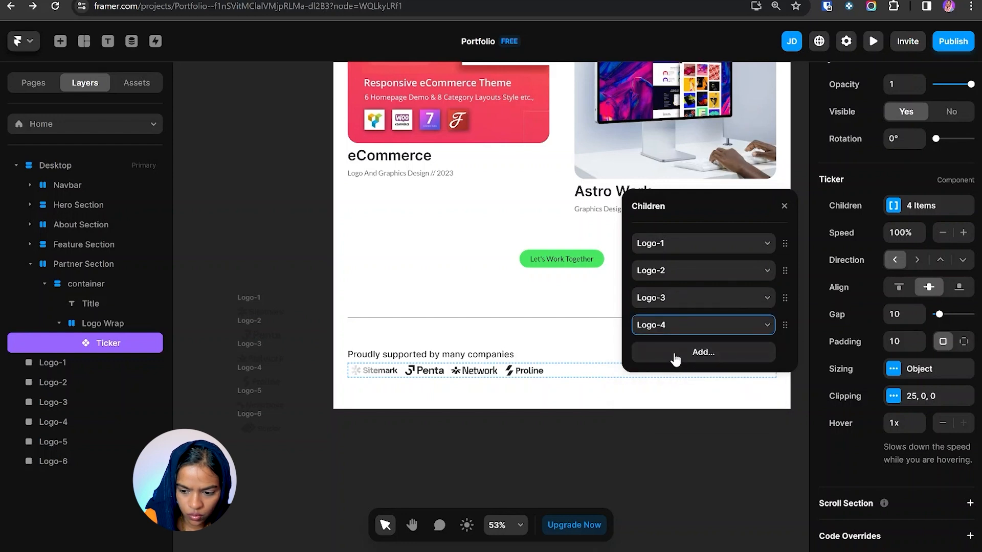
# - Add Logo-5 and Logo-6 as the last Ticker children and close the Children settings
pyautogui.click(674, 356)
pyautogui.click(672, 377)
pyautogui.click(672, 379)
pyautogui.click(670, 406)
pyautogui.click(784, 206)
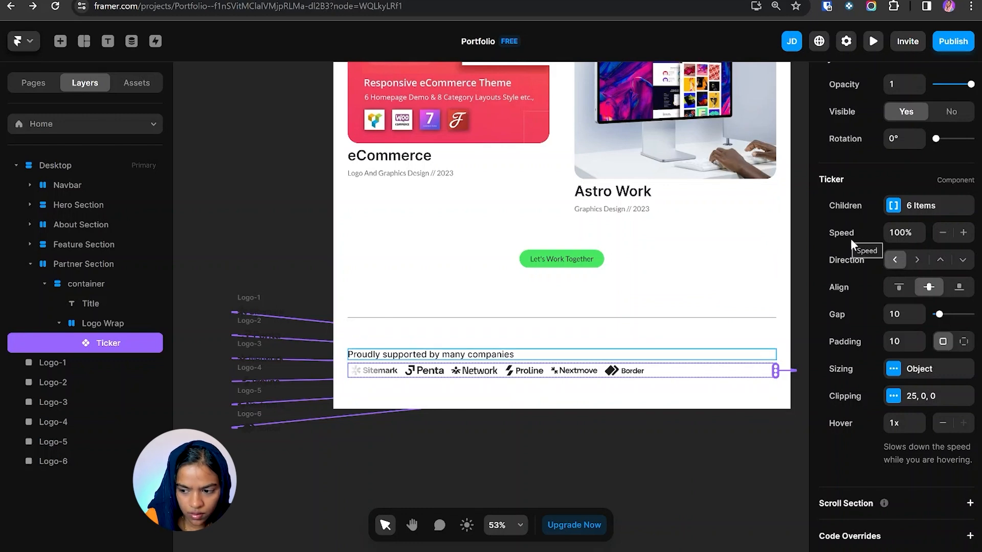
# - Configure the Ticker with a speed of 90%, a rightward direction and a gap of 80
pyautogui.click(900, 232)
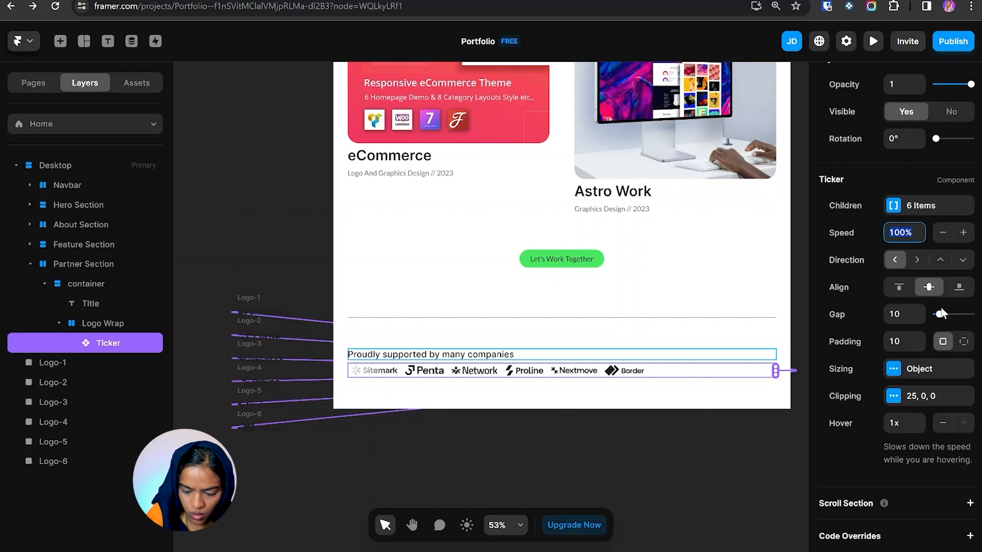
pyautogui.write('90')
pyautogui.press('Return')
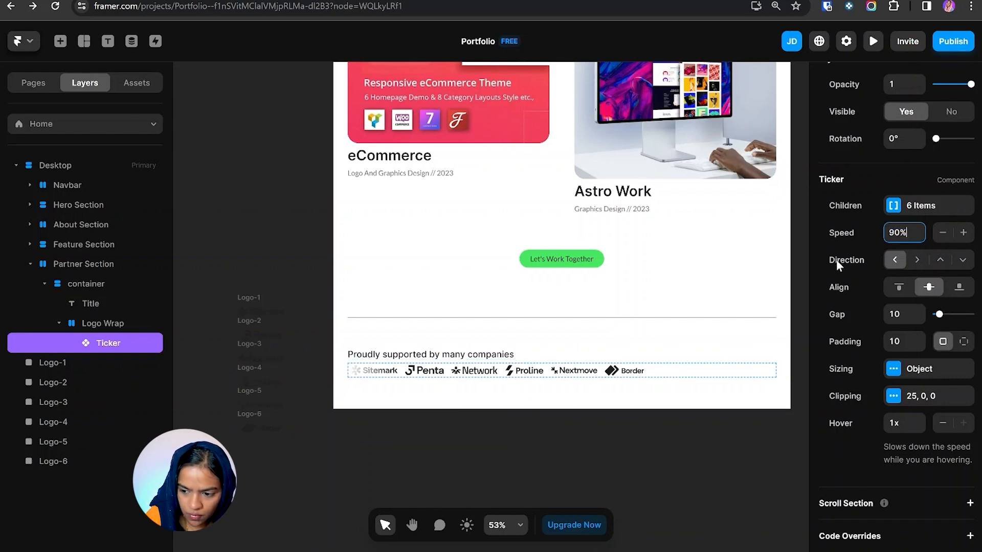
pyautogui.click(918, 262)
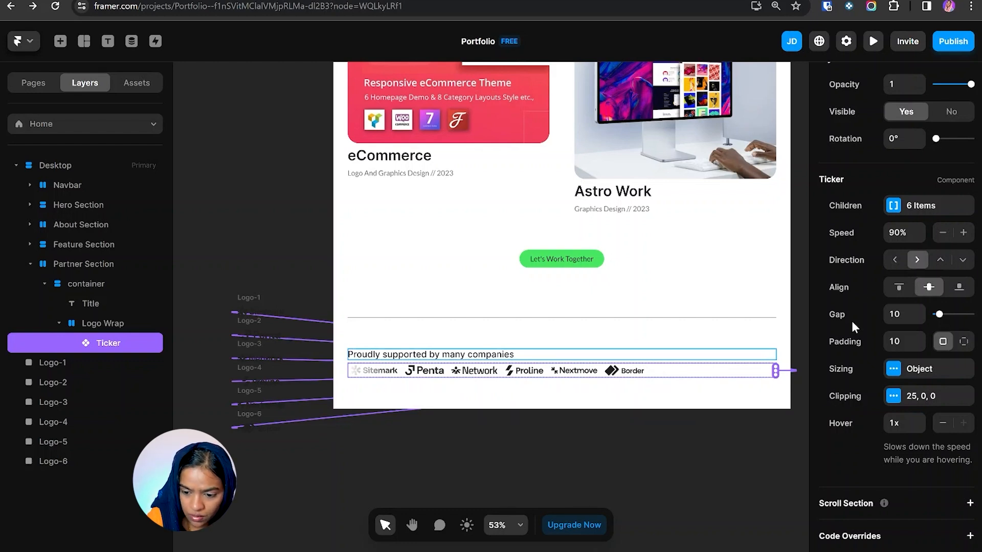
pyautogui.click(901, 314)
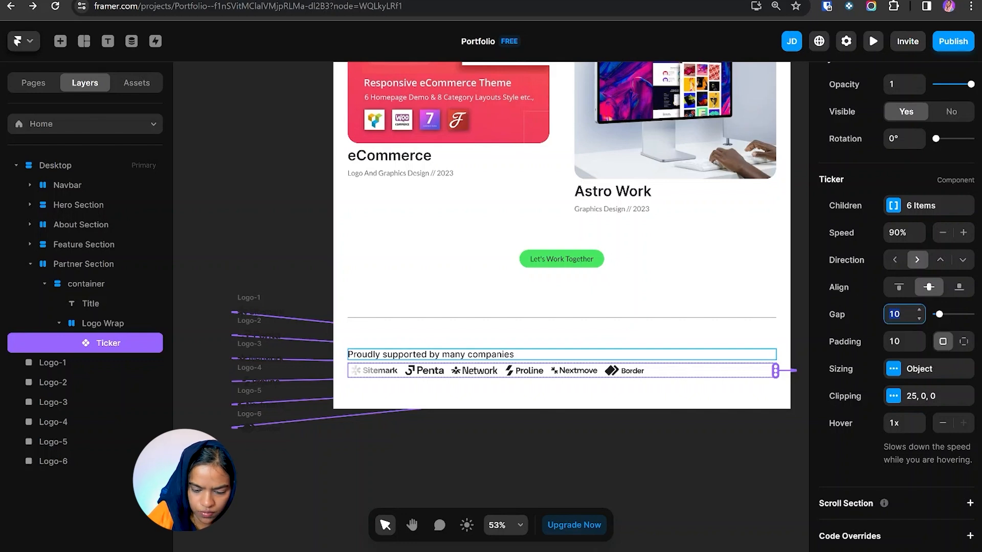
pyautogui.write('80')
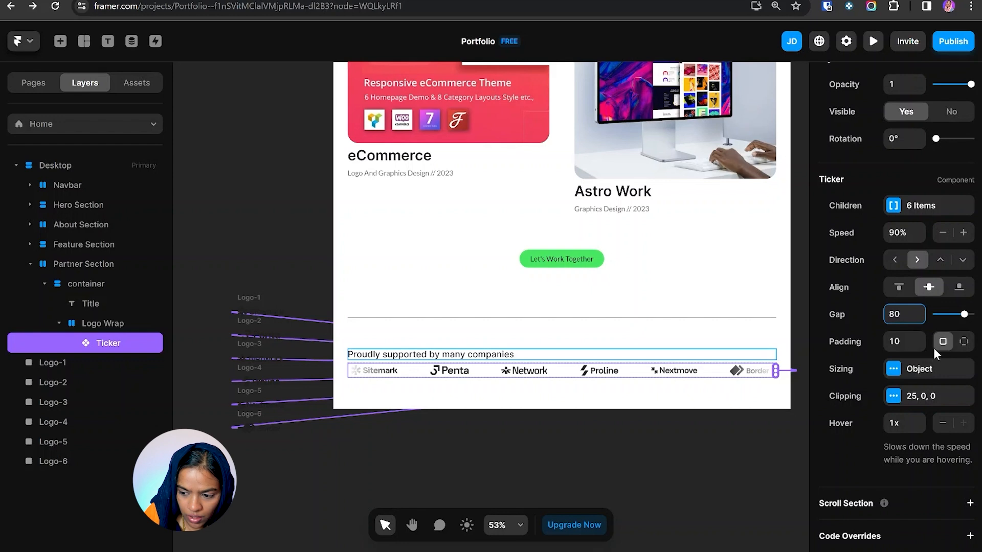
# - Try Stretch sizing for the Ticker's width and height and restore both to Auto
pyautogui.click(965, 369)
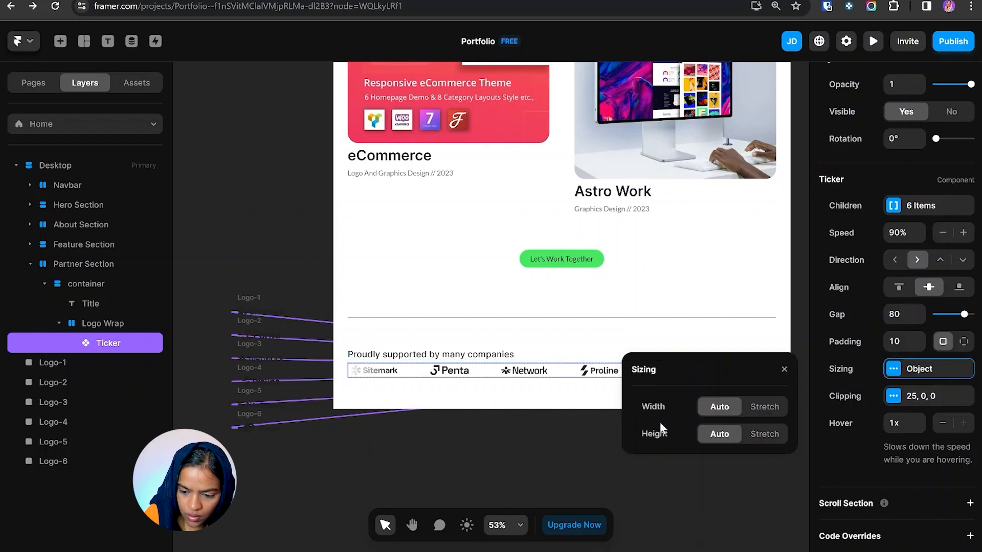
pyautogui.click(765, 406)
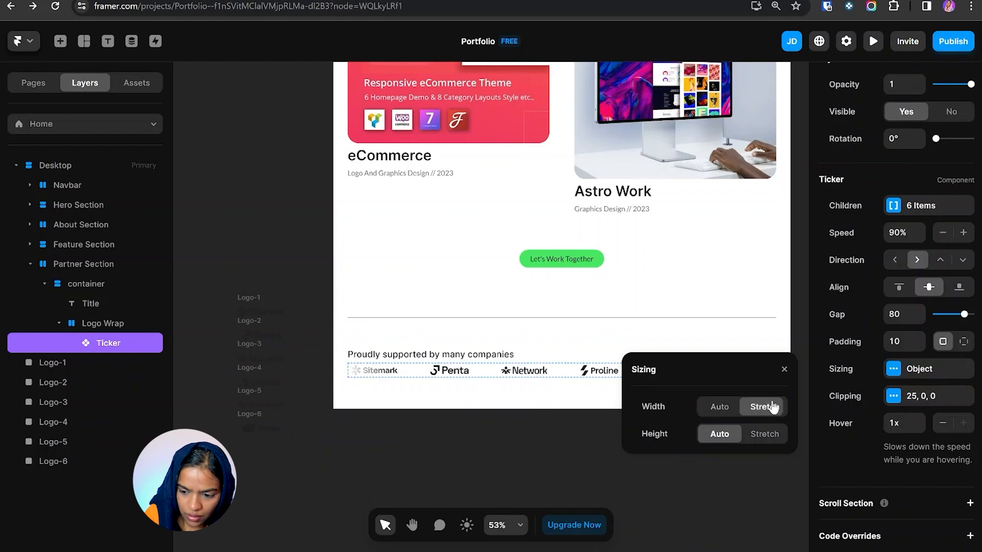
pyautogui.click(767, 435)
pyautogui.click(719, 434)
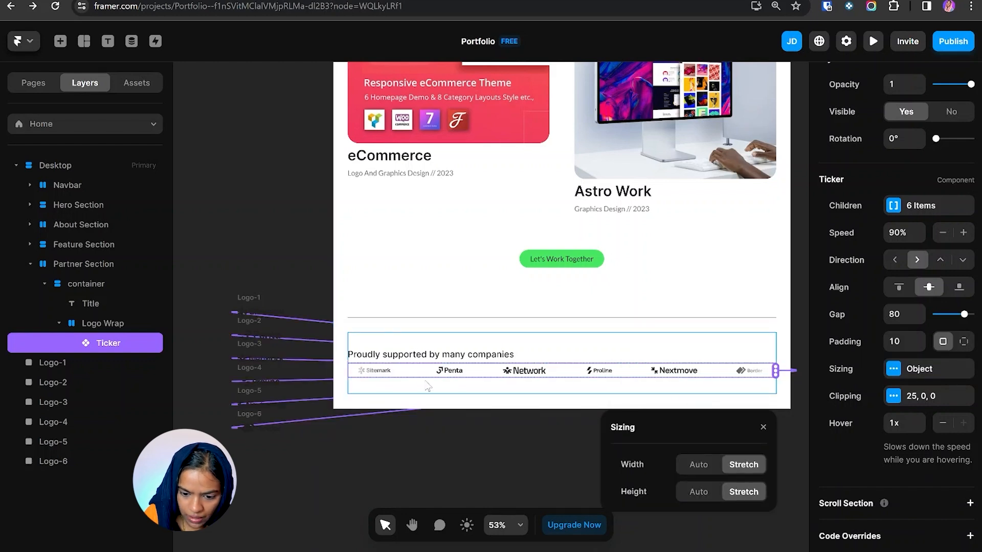
pyautogui.click(699, 465)
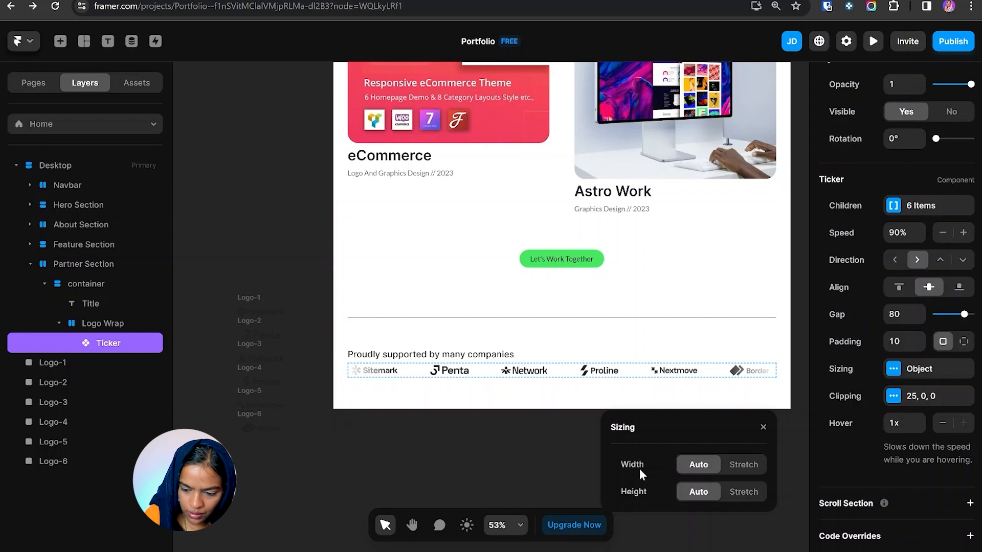
pyautogui.click(764, 427)
# - Turn off the fade in the Ticker's clipping settings
pyautogui.click(893, 396)
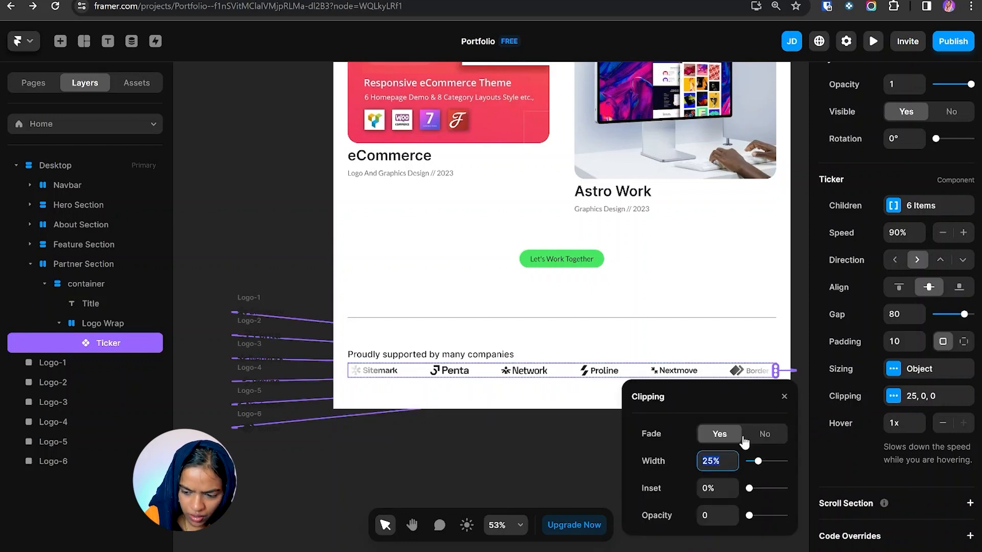
pyautogui.click(764, 434)
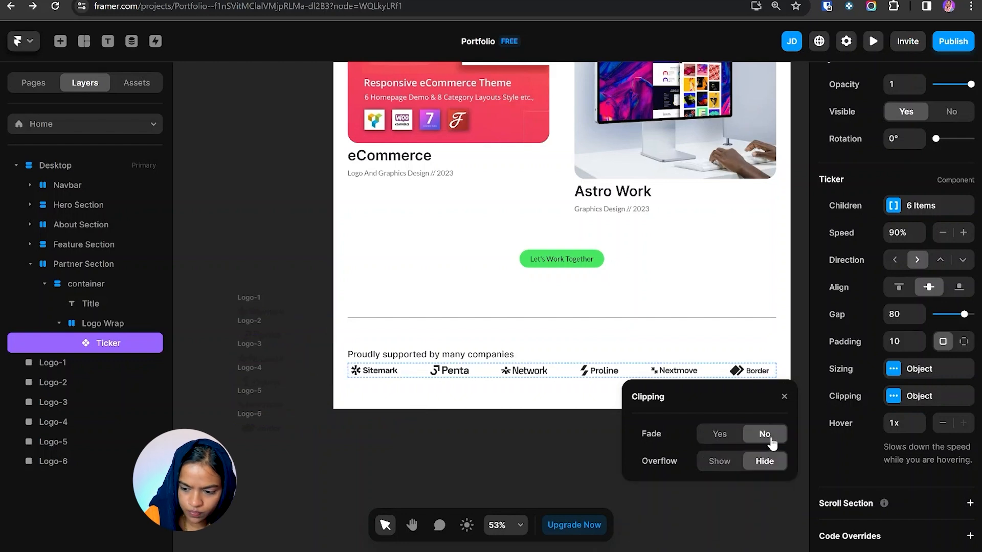
# - Close the clipping settings and set the Ticker's hover speed to 0.7x
pyautogui.click(847, 424)
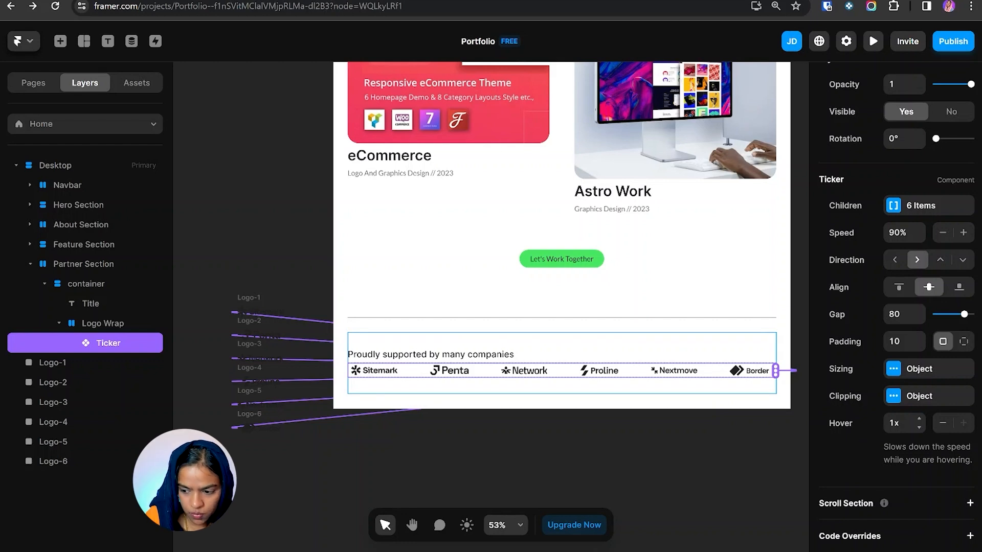
pyautogui.click(898, 423)
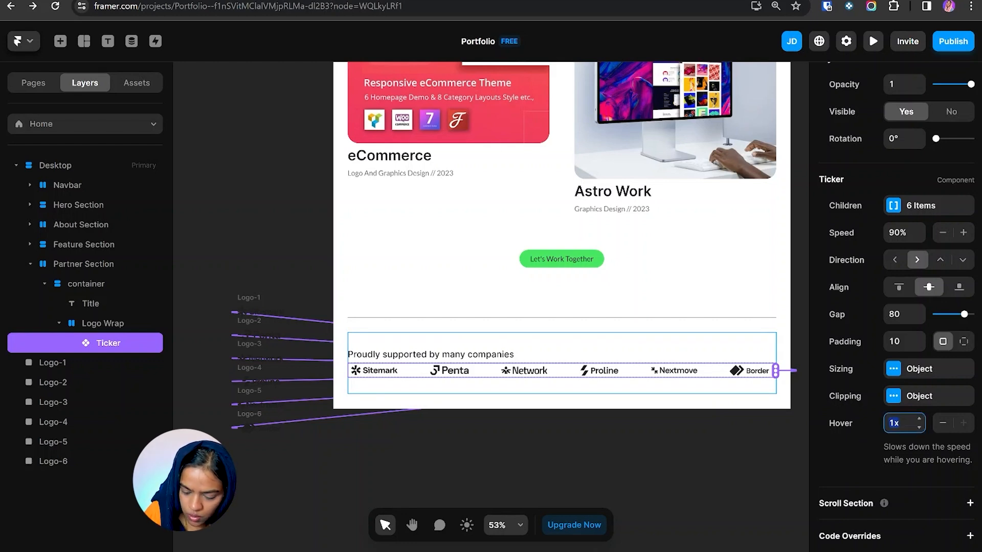
pyautogui.write('0.7')
pyautogui.press('Return')
# - Set the gap of the container in the Partner Section to 70
pyautogui.click(668, 356)
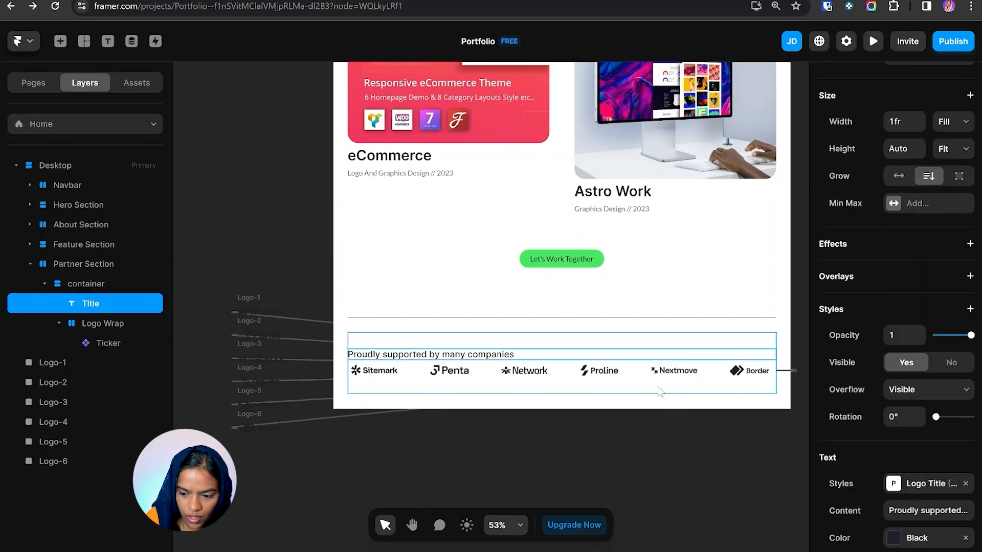
pyautogui.click(108, 284)
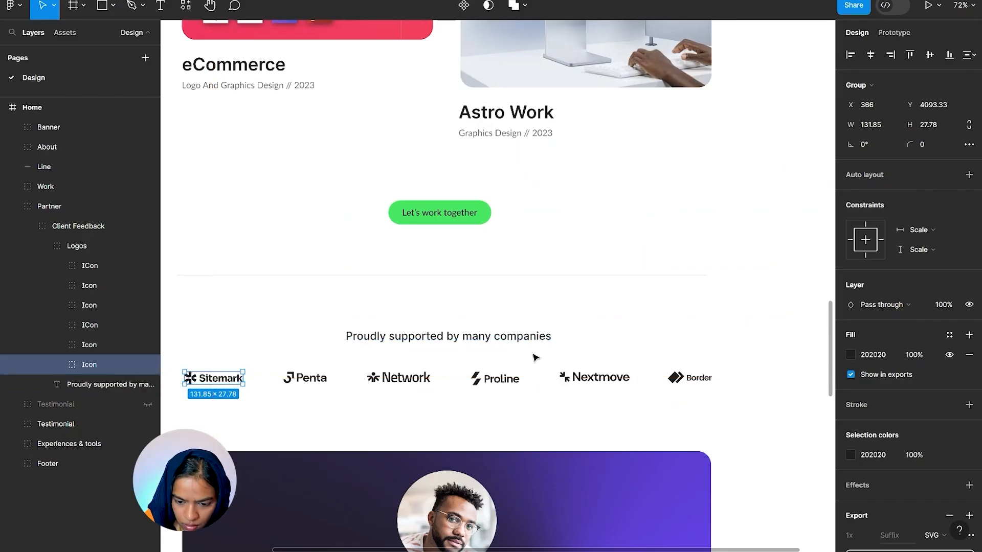
pyautogui.click(900, 282)
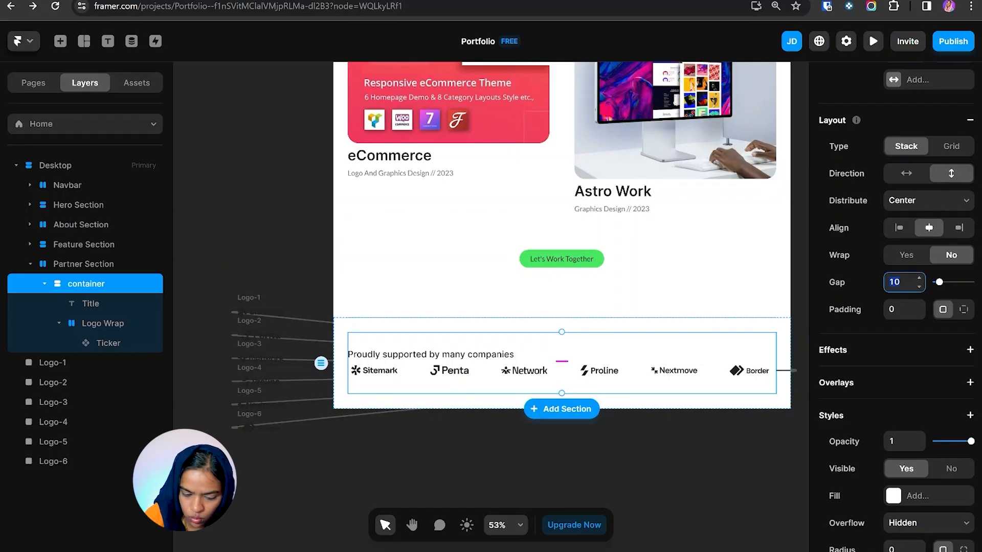
pyautogui.write('70')
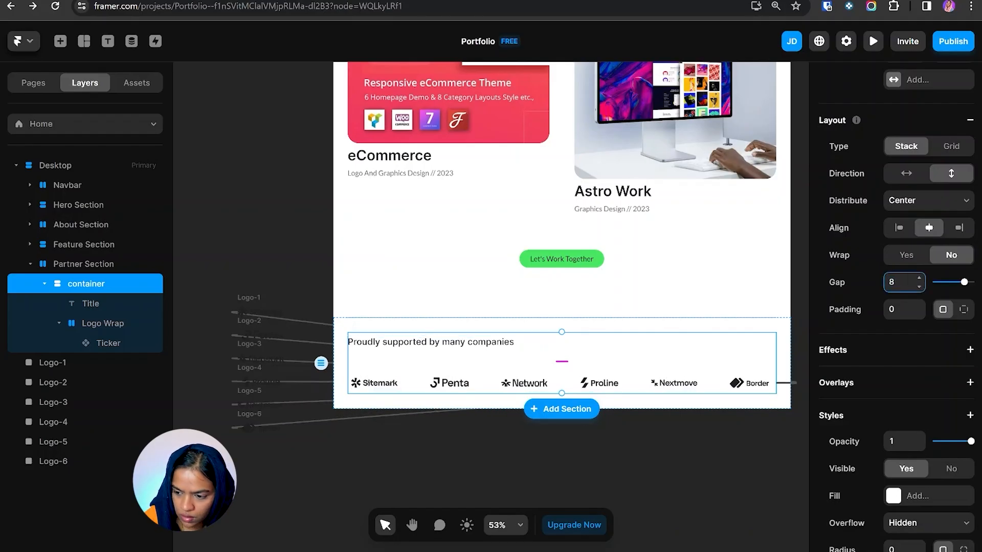
pyautogui.click(501, 307)
# - Centre-align the "Proudly supported by many companies" title text
pyautogui.click(491, 350)
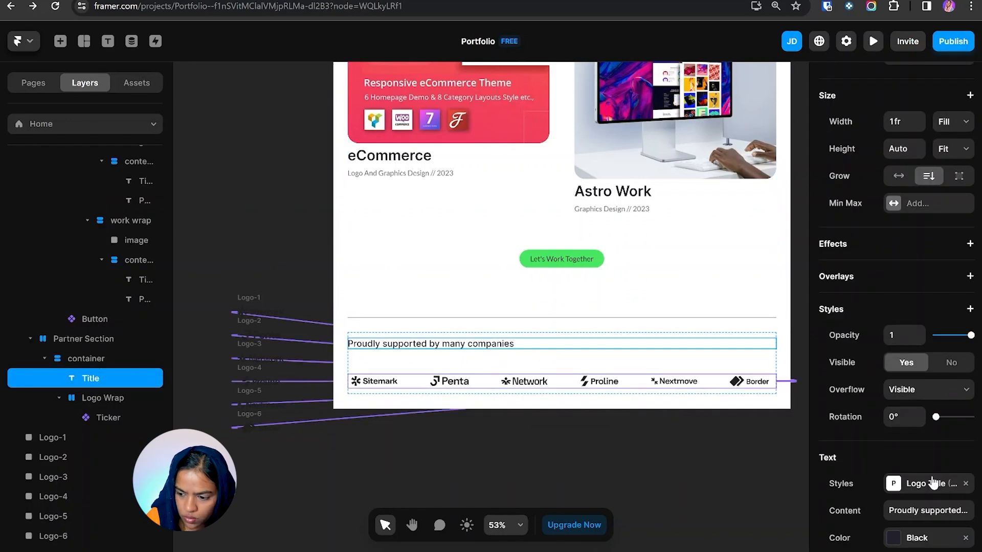
pyautogui.scroll(-3, 934, 482)
pyautogui.click(931, 431)
# - Set the Partner Section's width to Fill and its height to Fit
pyautogui.click(77, 341)
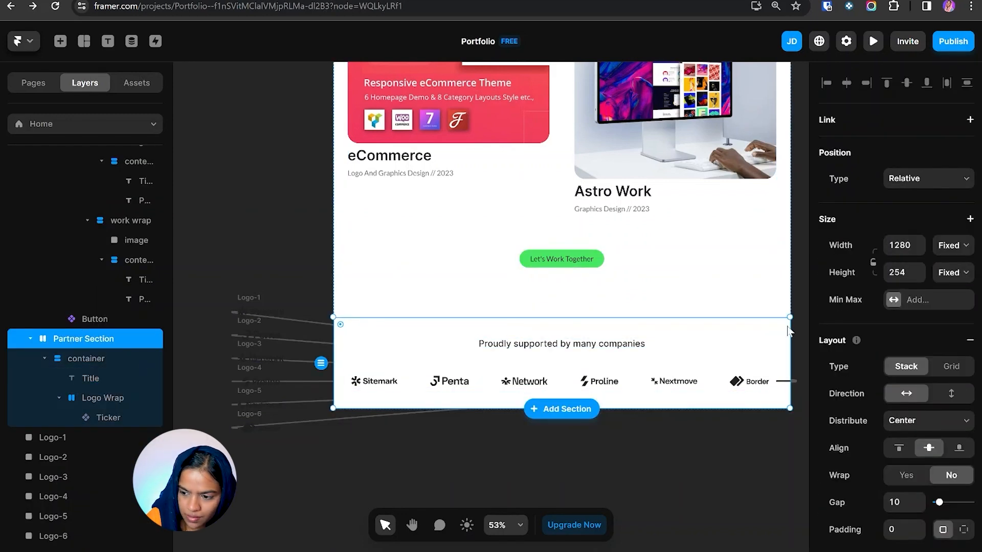
pyautogui.click(960, 253)
pyautogui.click(952, 280)
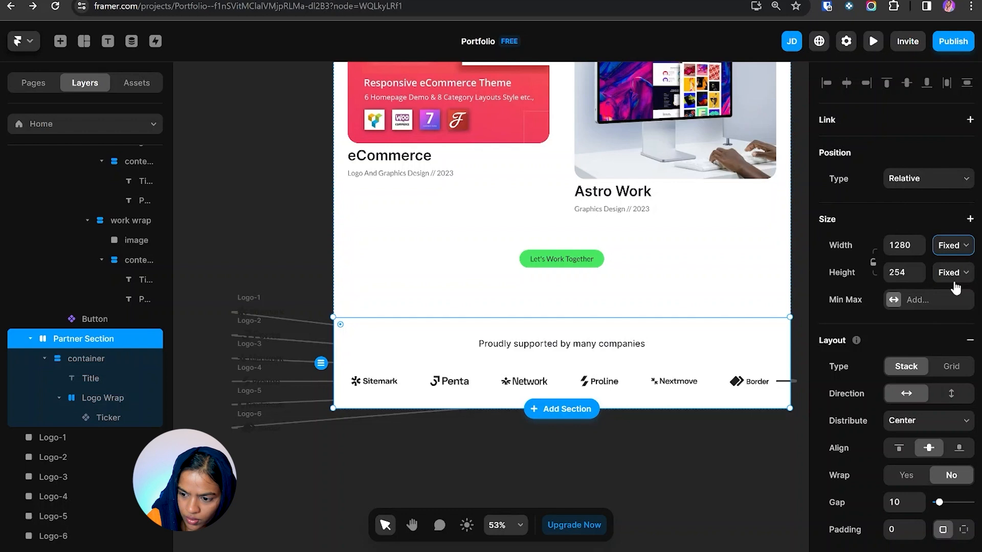
pyautogui.click(947, 277)
pyautogui.click(950, 318)
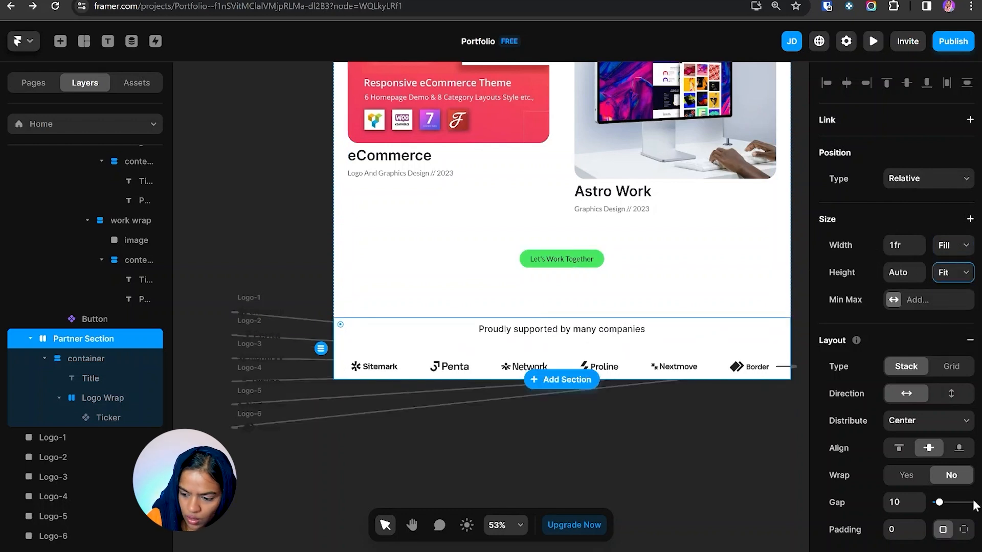
# - Give the Partner Section individual padding of 100 at the top and 100 at the bottom
pyautogui.scroll(-3, 922, 523)
pyautogui.click(964, 405)
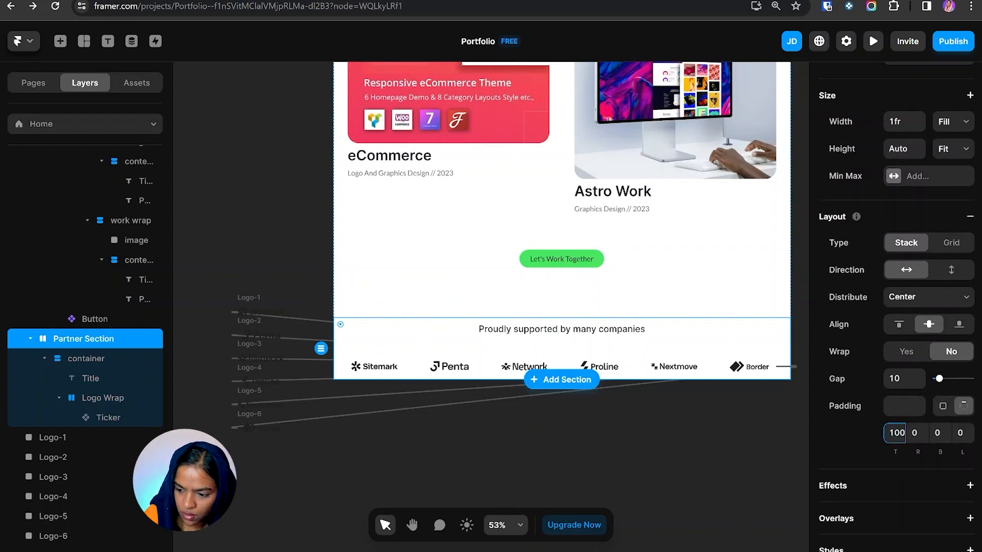
pyautogui.press('Tab')
pyautogui.press('Tab')
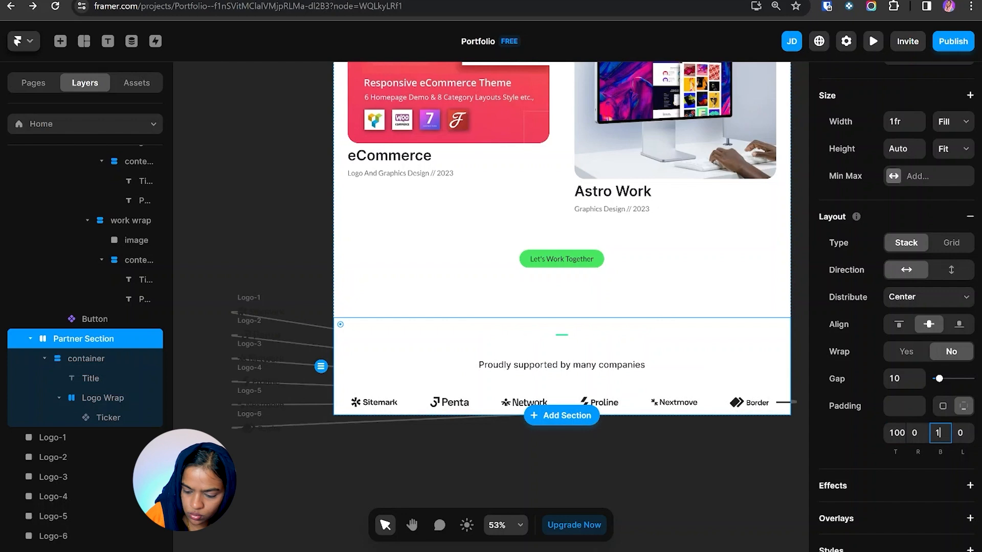
pyautogui.press('Return')
pyautogui.press('Escape')
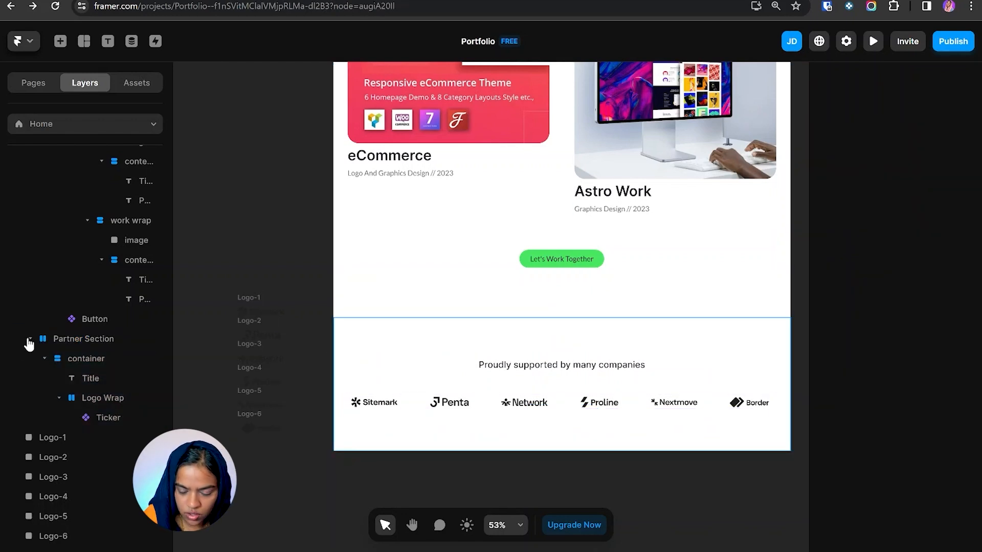
# - Preview the site down to the partner logos, then switch to Figma and examine the Testimonial card design
pyautogui.click(874, 44)
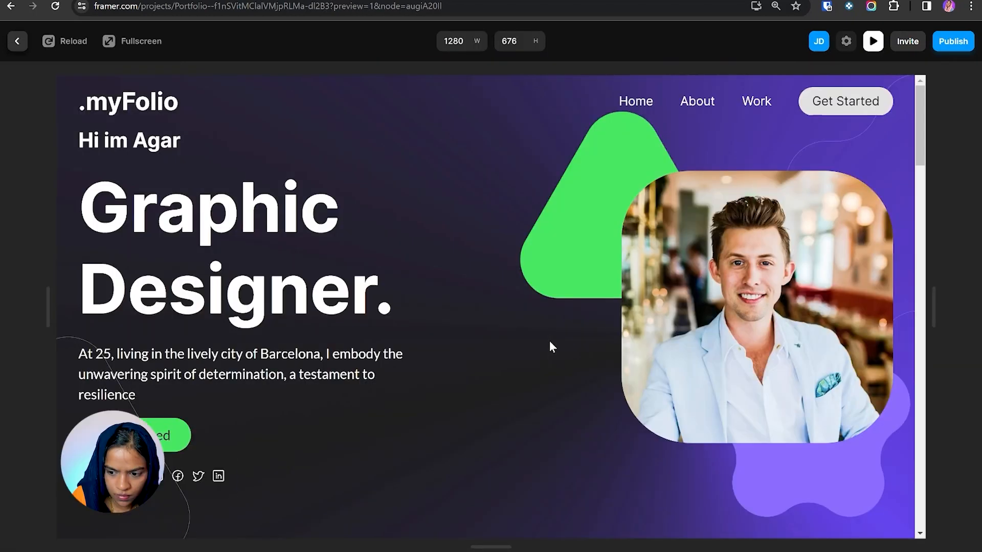
pyautogui.scroll(-15, 549, 342)
pyautogui.scroll(-10, 550, 343)
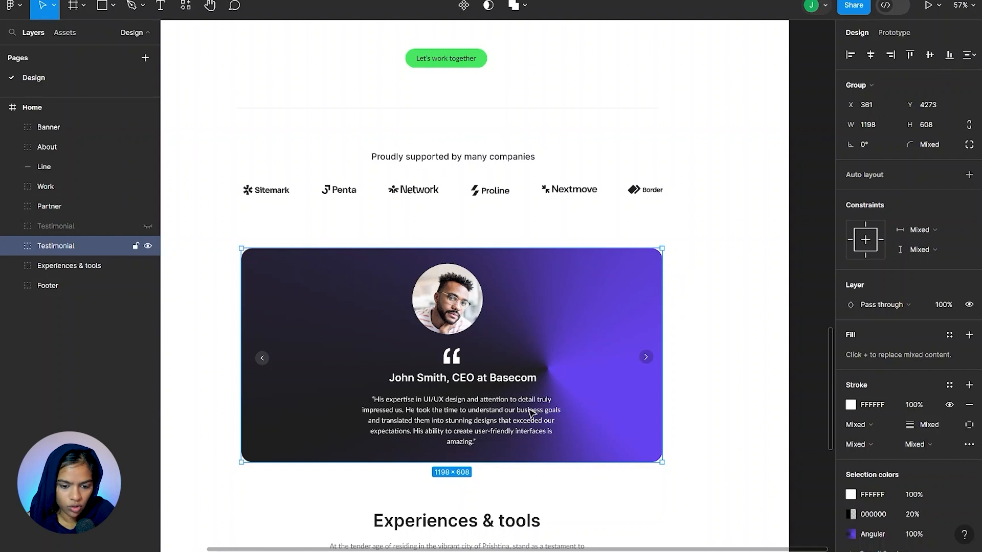
pyautogui.scroll(2, 438, 335)
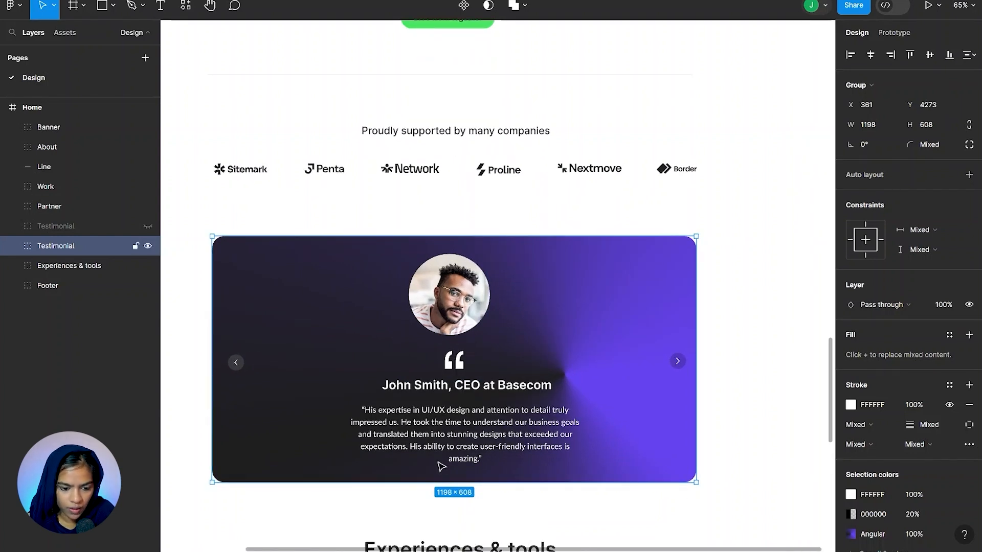
pyautogui.scroll(1, 472, 315)
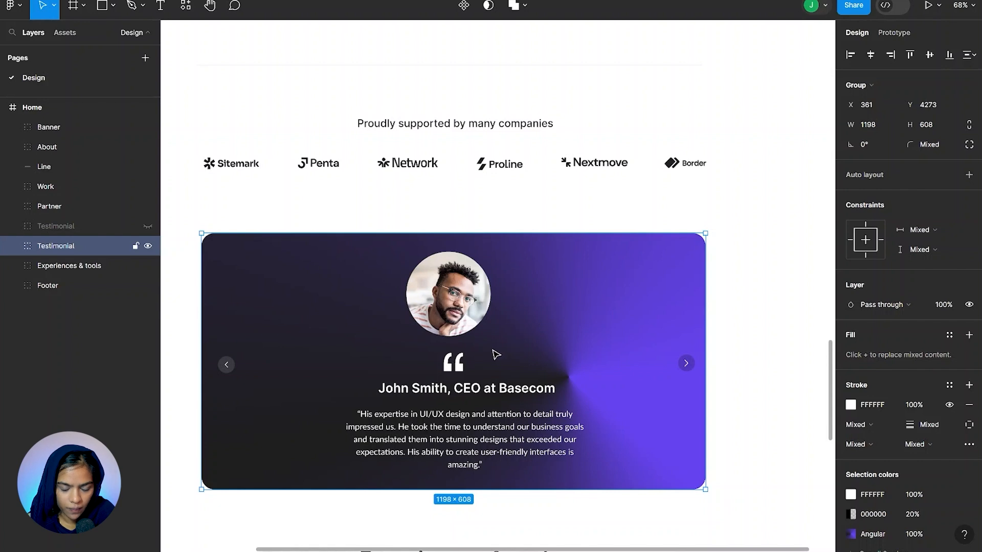
pyautogui.scroll(1, 482, 364)
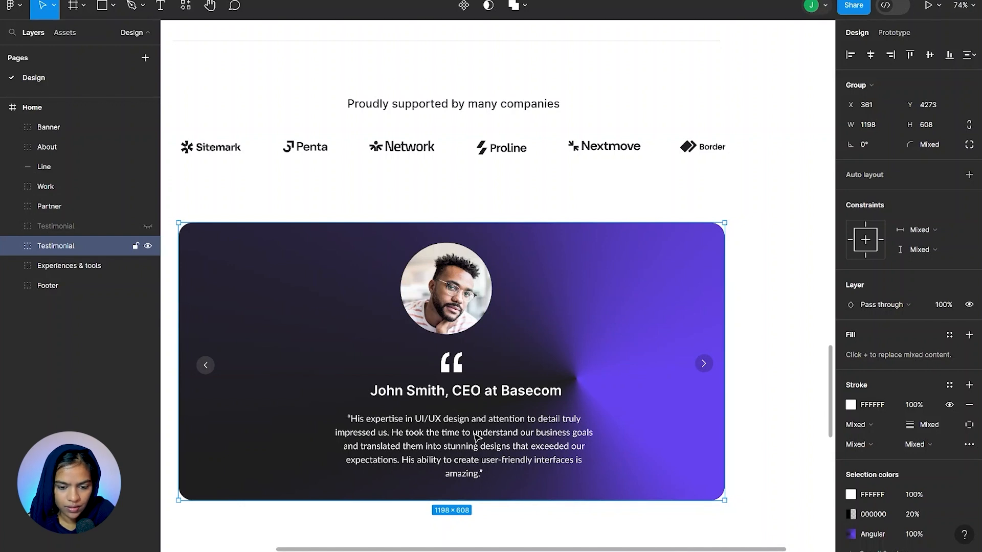
pyautogui.scroll(-2, 409, 365)
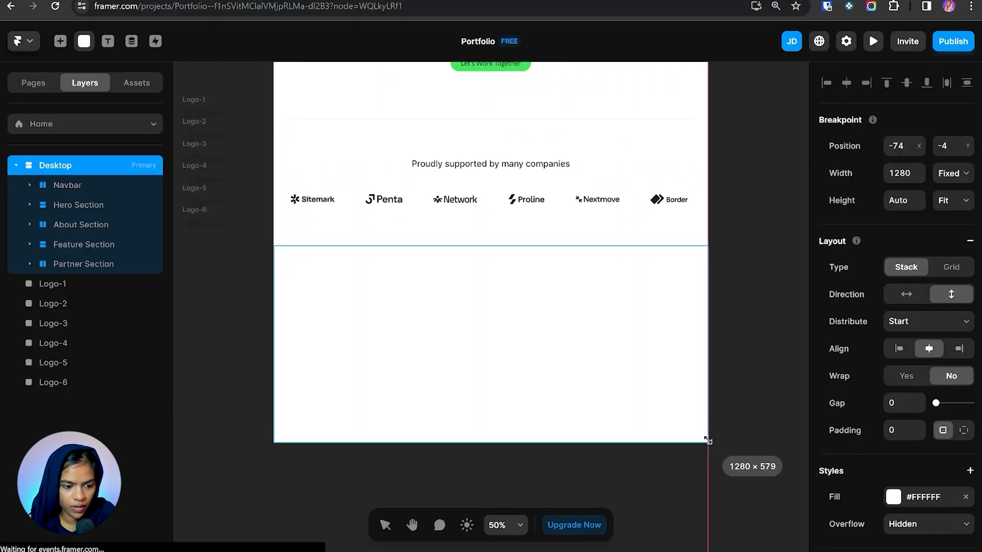
# - Switch to Framer and draw a 1280 × 579 Testimonial Section below the logos, containing a frame named container with Fill width and 1200 maximum width
pyautogui.moveTo(707, 440); pyautogui.dragTo(707, 440)
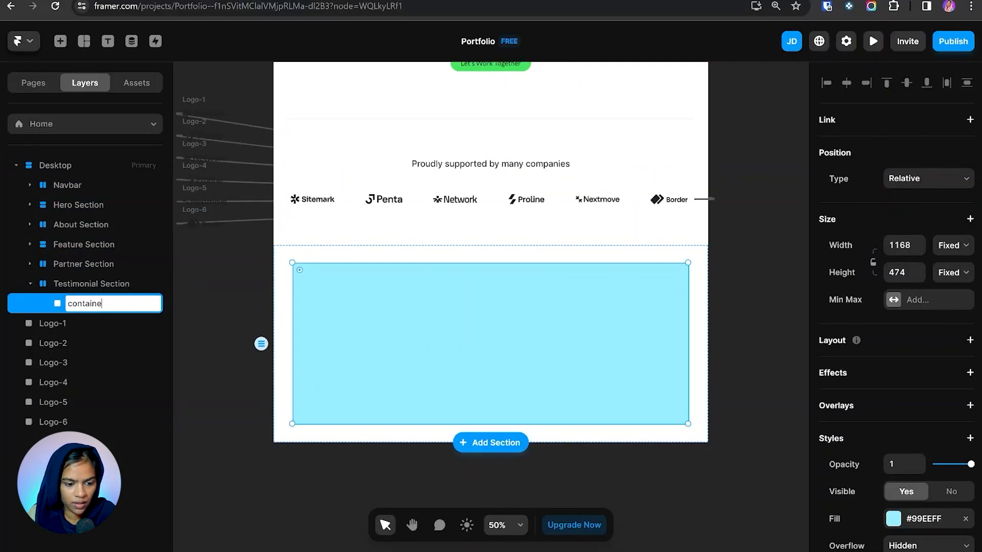
pyautogui.press('Return')
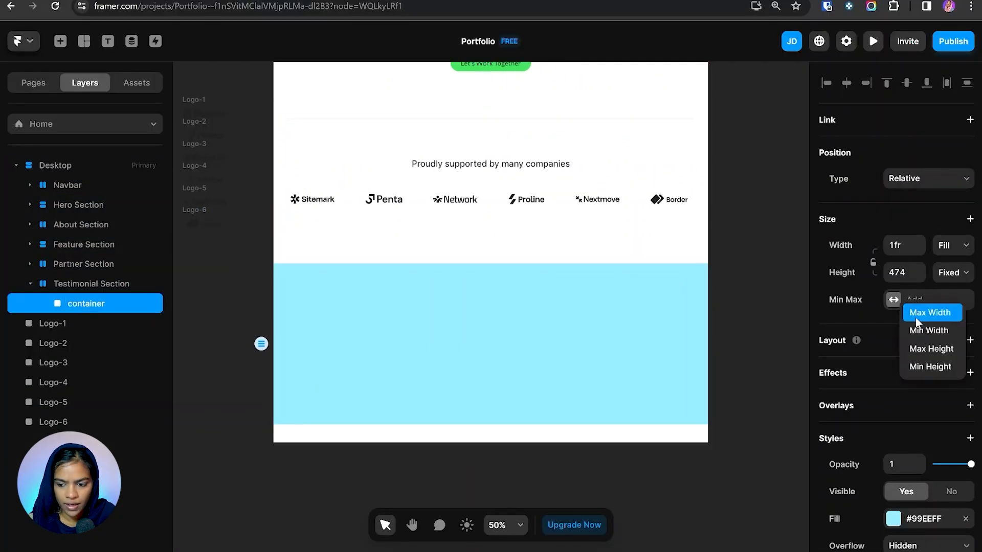
pyautogui.click(915, 312)
pyautogui.write('1200')
pyautogui.press('Return')
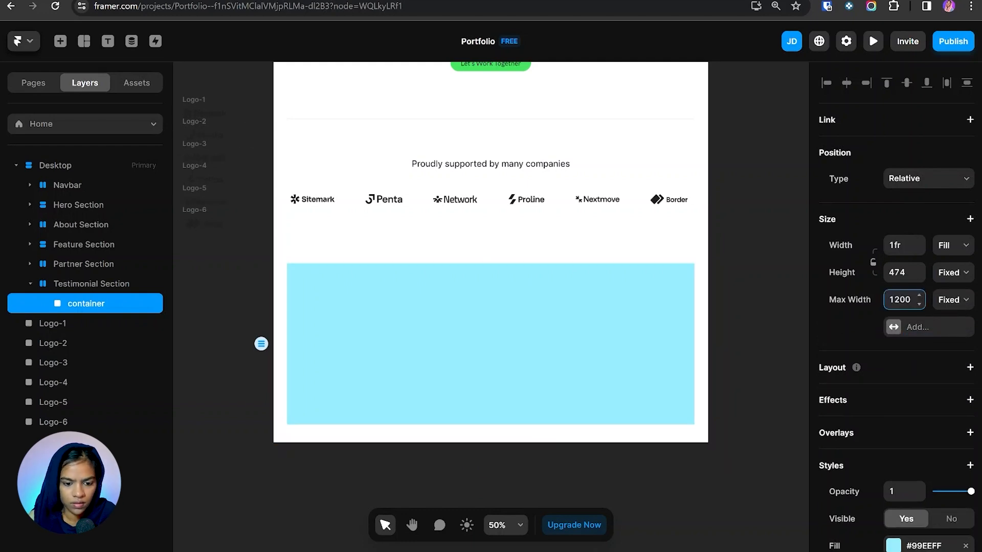
# - Turn the container into a stack and draw a frame named Slideshow Wrap inside it, filling its width and height
pyautogui.hotkey('shift', 'a')
pyautogui.press('f')
pyautogui.moveTo(286, 263); pyautogui.dragTo(595, 424)
pyautogui.write('Slideshow Wrap')
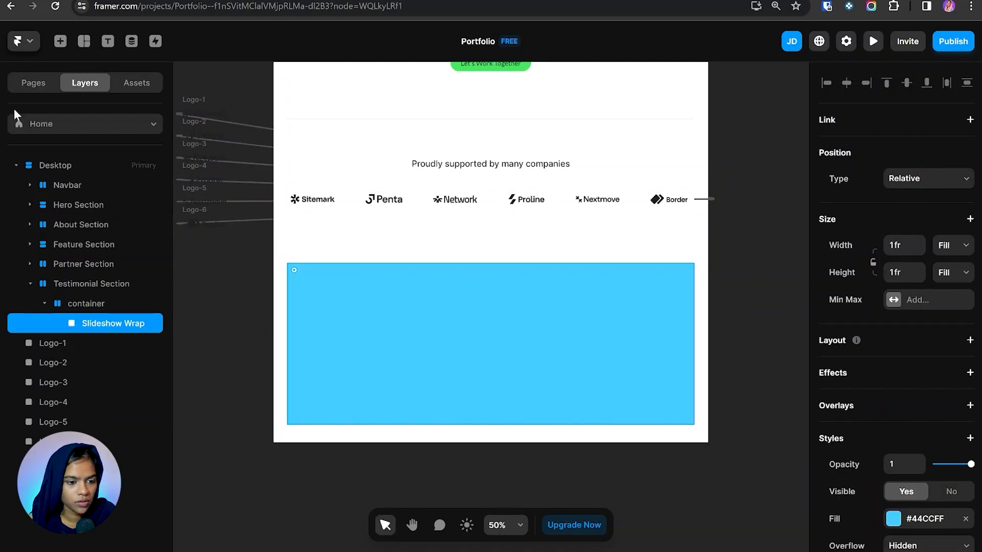
# - Insert a Slideshow element into Slideshow Wrap and set its width and height to Fill
pyautogui.click(61, 42)
pyautogui.write('slid')
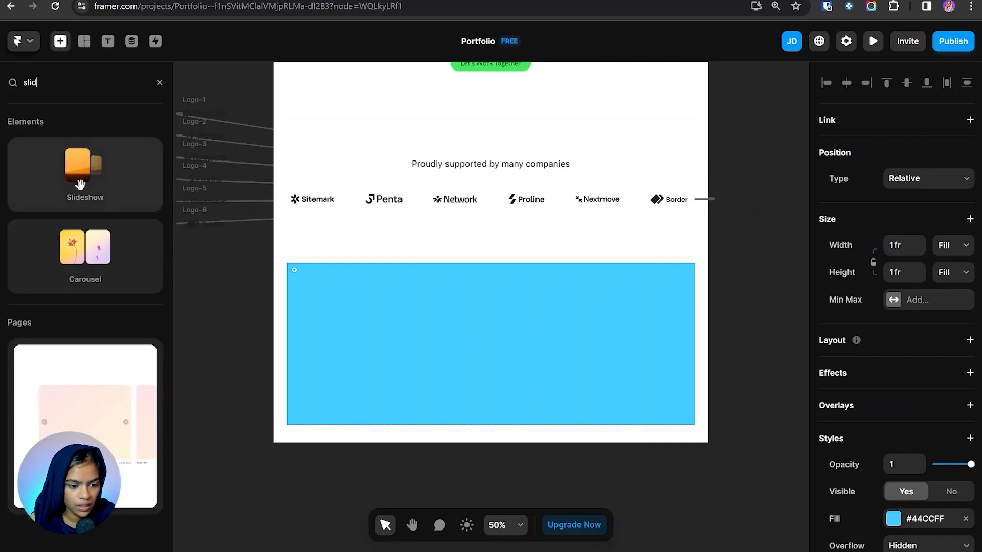
pyautogui.moveTo(79, 184); pyautogui.dragTo(460, 371)
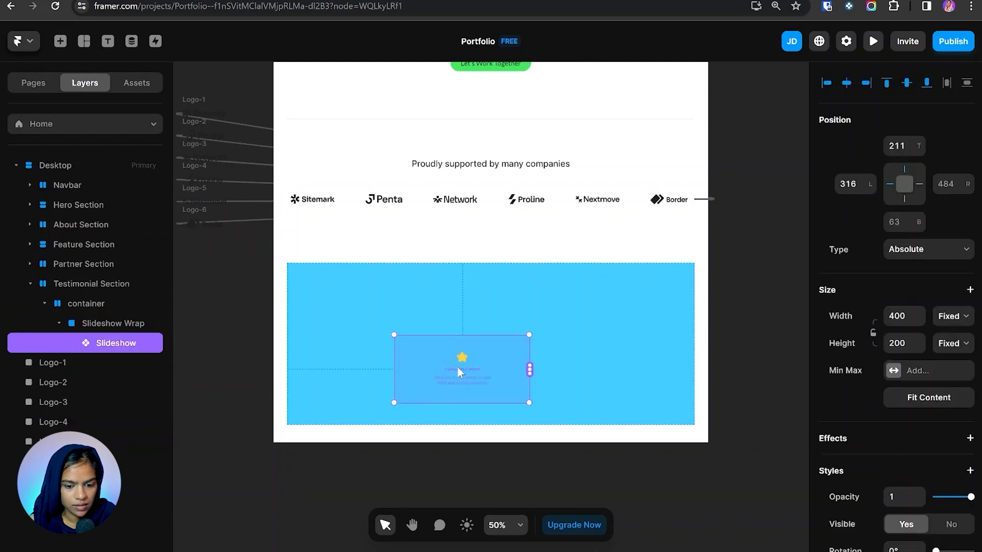
pyautogui.click(951, 212)
pyautogui.click(944, 256)
pyautogui.click(946, 243)
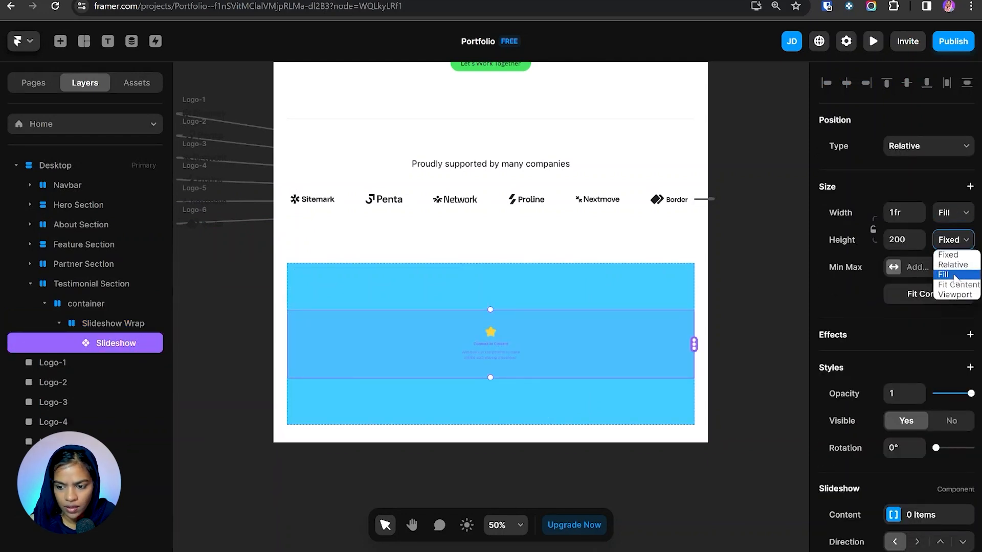
pyautogui.click(954, 277)
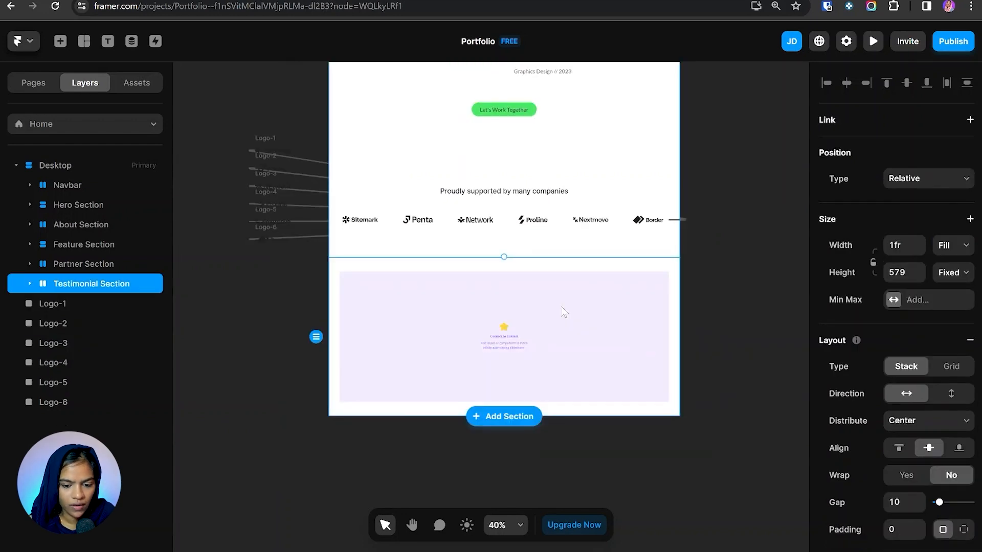
pyautogui.click(29, 284)
pyautogui.click(127, 325)
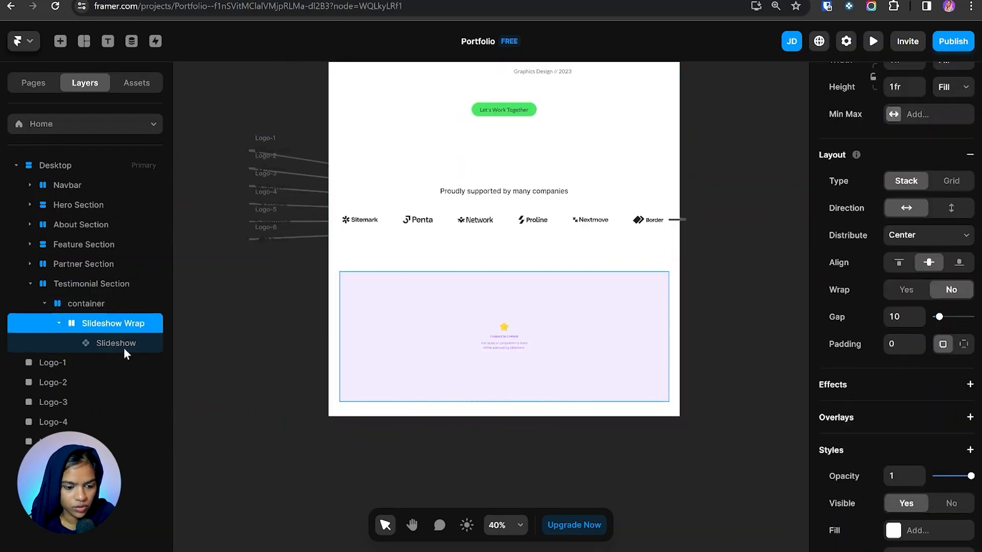
pyautogui.click(123, 348)
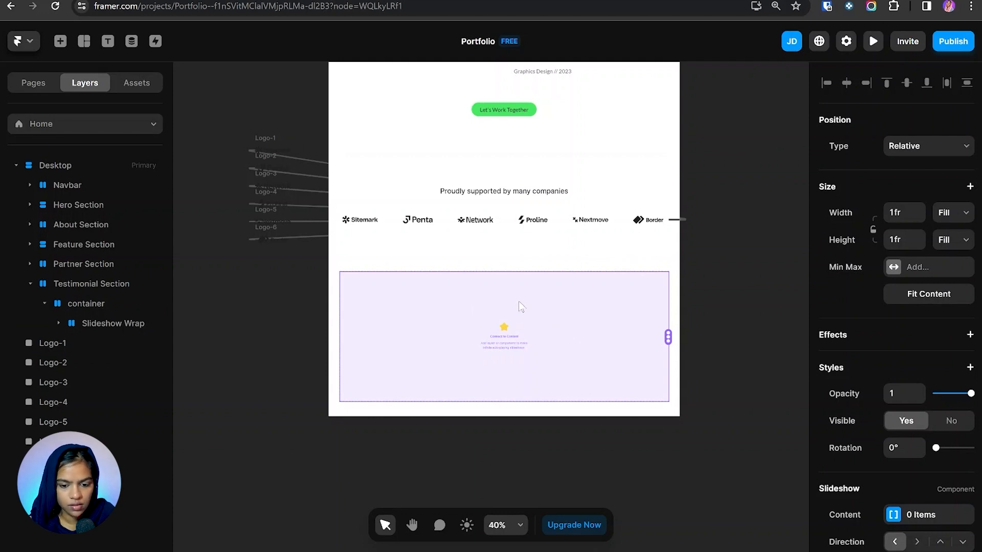
pyautogui.click(525, 443)
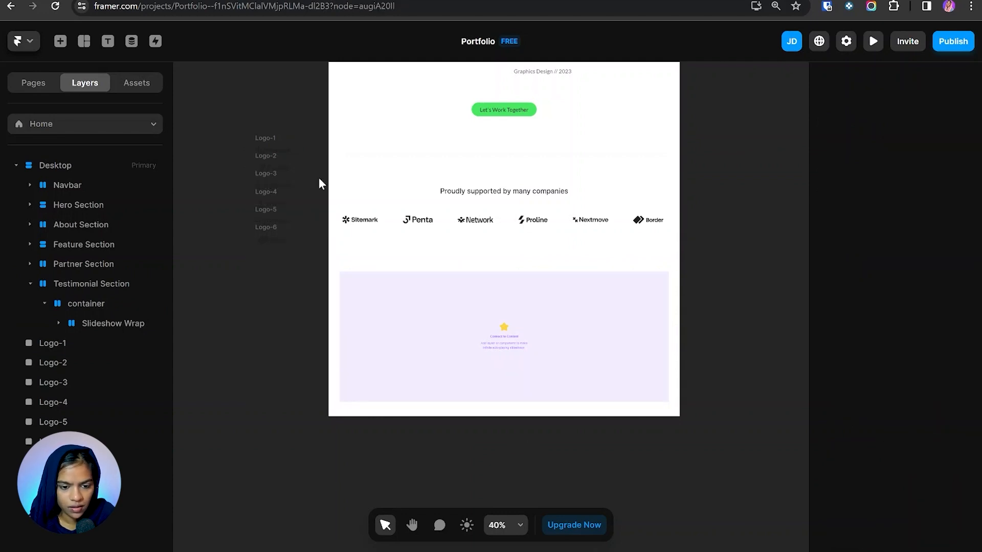
# - Draw a separate frame named Testimonial on the canvas beside the Desktop page, 1200 wide and about 492 high
pyautogui.click(515, 278)
pyautogui.hscroll(-3, 358, 276)
pyautogui.press('f')
pyautogui.moveTo(253, 290)
pyautogui.mouseDown()
pyautogui.moveTo(342, 367)
pyautogui.moveTo(416, 373)
pyautogui.mouseUp()
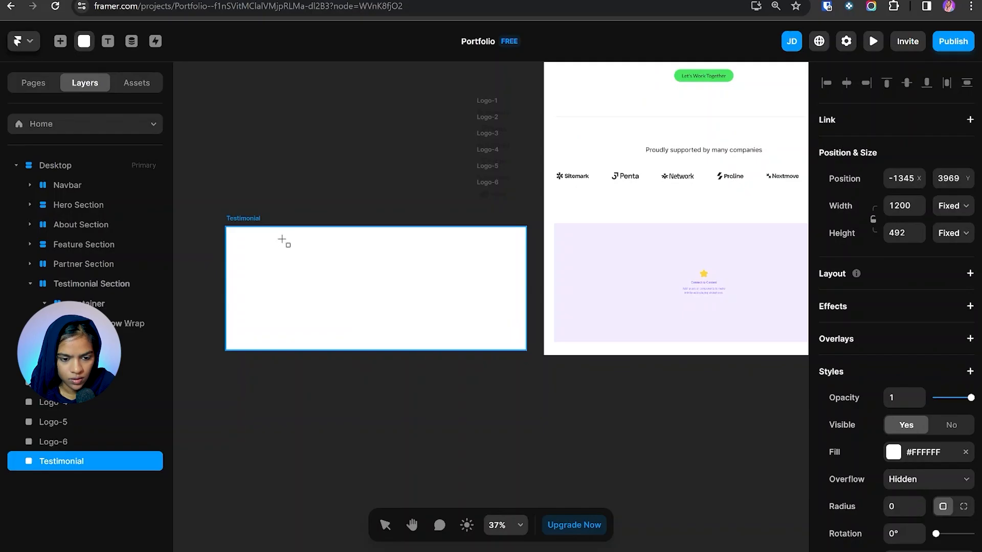
# - Draw a frame named container inside Testimonial, holding a frame named Image Wrap of about 198 × 152 at its upper centre
pyautogui.moveTo(283, 237)
pyautogui.mouseDown()
pyautogui.moveTo(328, 320)
pyautogui.moveTo(472, 341)
pyautogui.mouseUp()
pyautogui.hotkey('ctrl', 'r')
pyautogui.write('c')
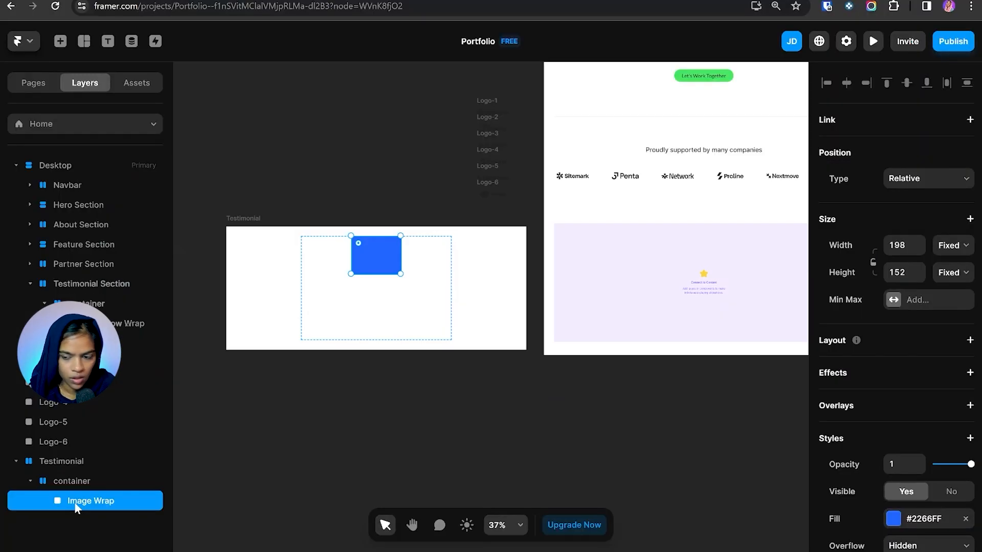
# - Set the Image Wrap frame to 200 × 200 and lock its aspect ratio
pyautogui.click(900, 245)
pyautogui.write('2')
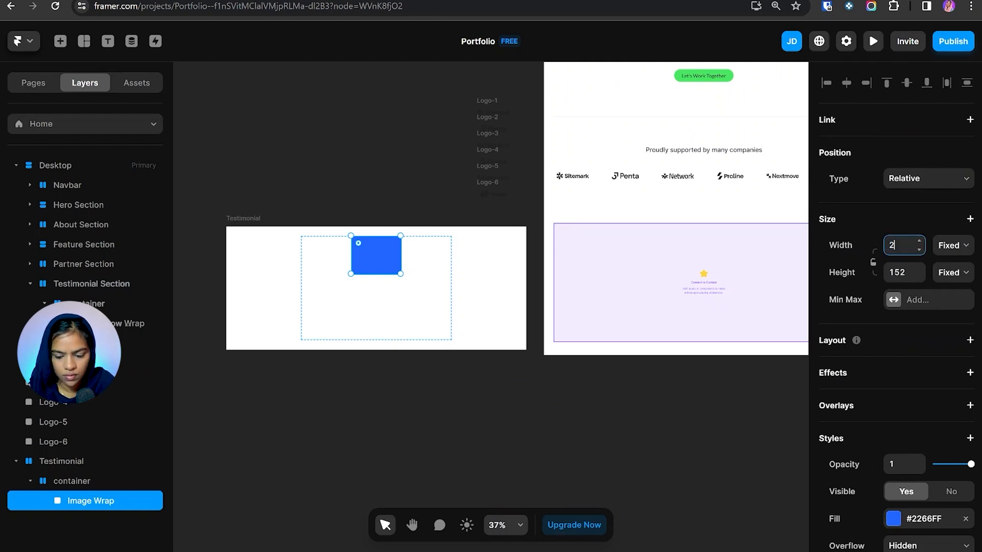
pyautogui.write('00')
pyautogui.press('Tab')
pyautogui.write('2')
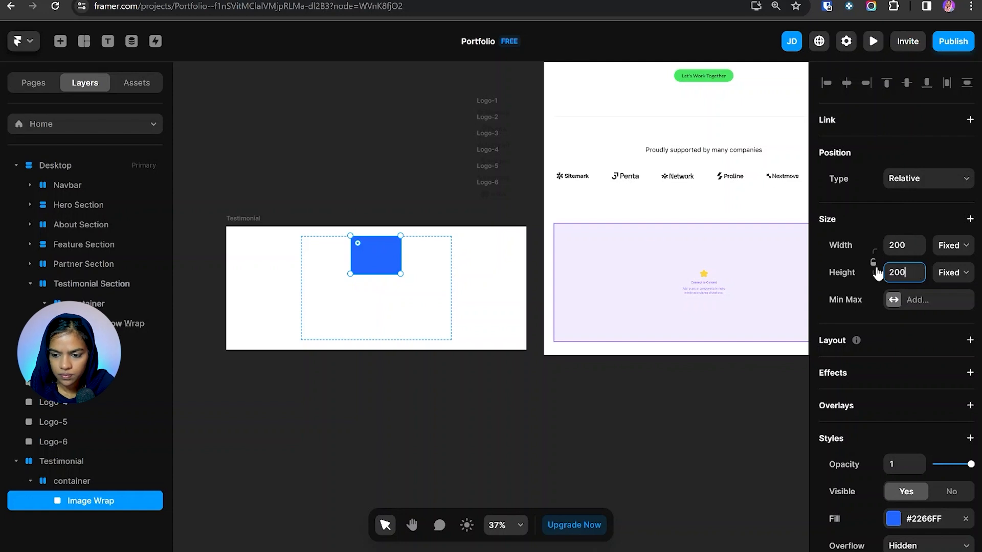
pyautogui.write('00')
pyautogui.press('Return')
pyautogui.click(79, 488)
pyautogui.click(88, 503)
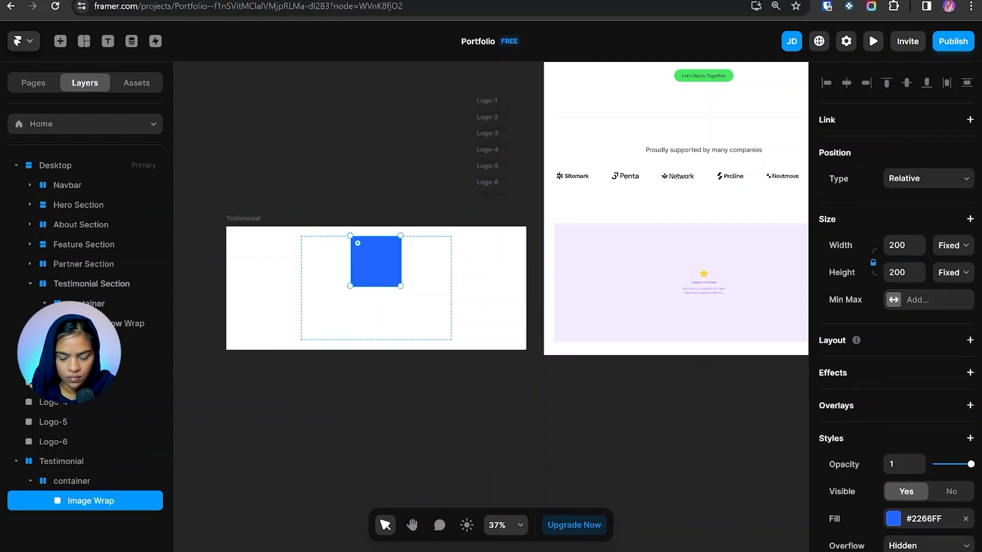
# - Give Image Wrap a 100% corner radius and fill it with the portrait image-1.jpg
pyautogui.scroll(-5, 949, 526)
pyautogui.click(899, 342)
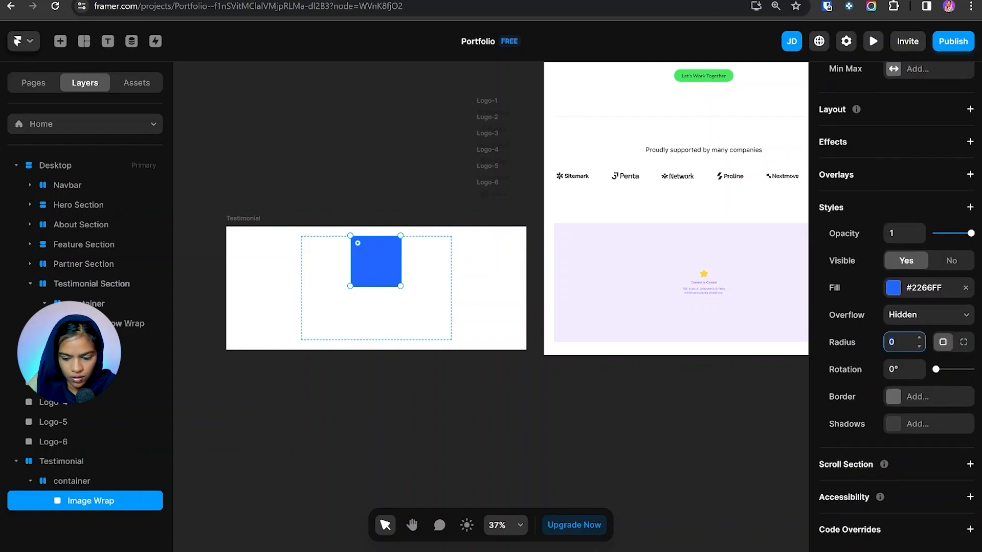
pyautogui.press('Return')
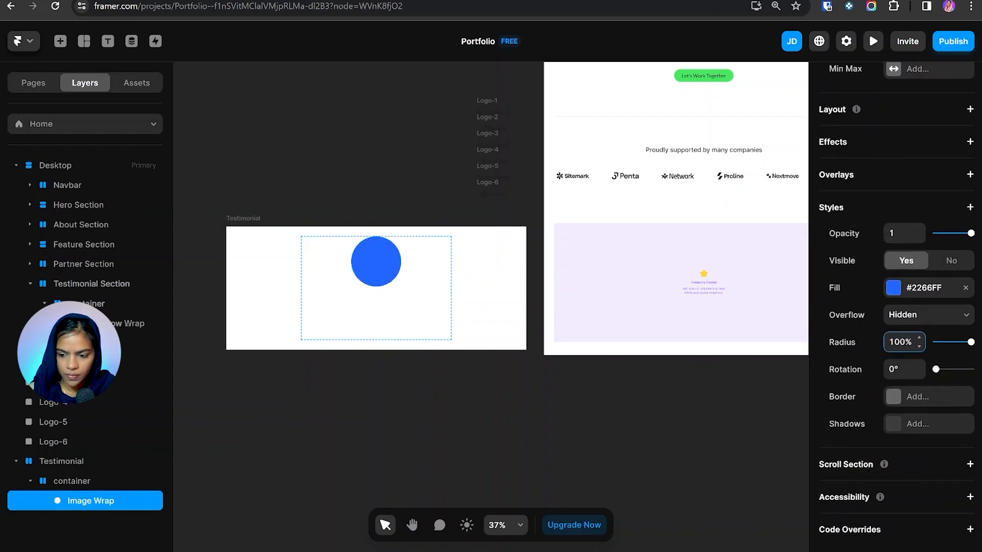
pyautogui.click(905, 289)
pyautogui.click(772, 154)
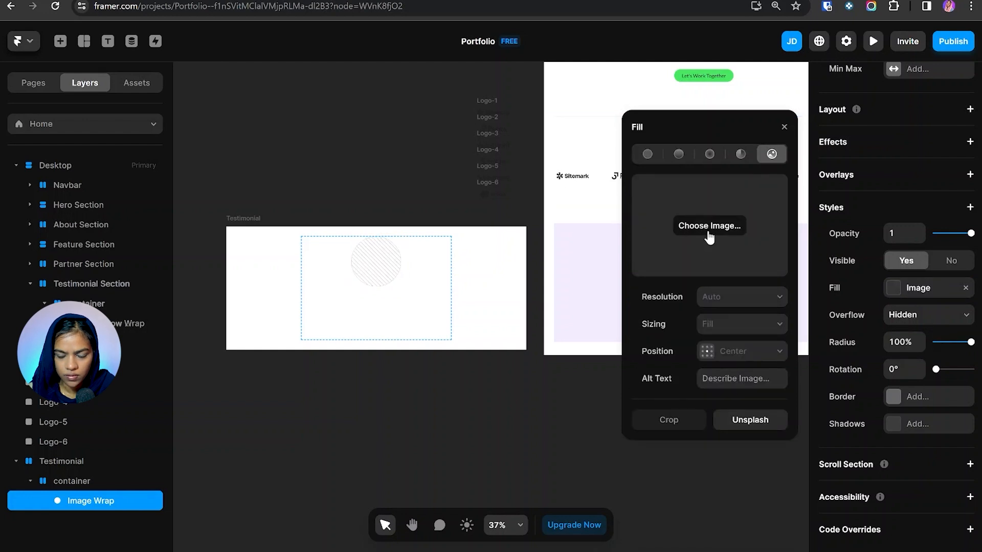
pyautogui.click(709, 227)
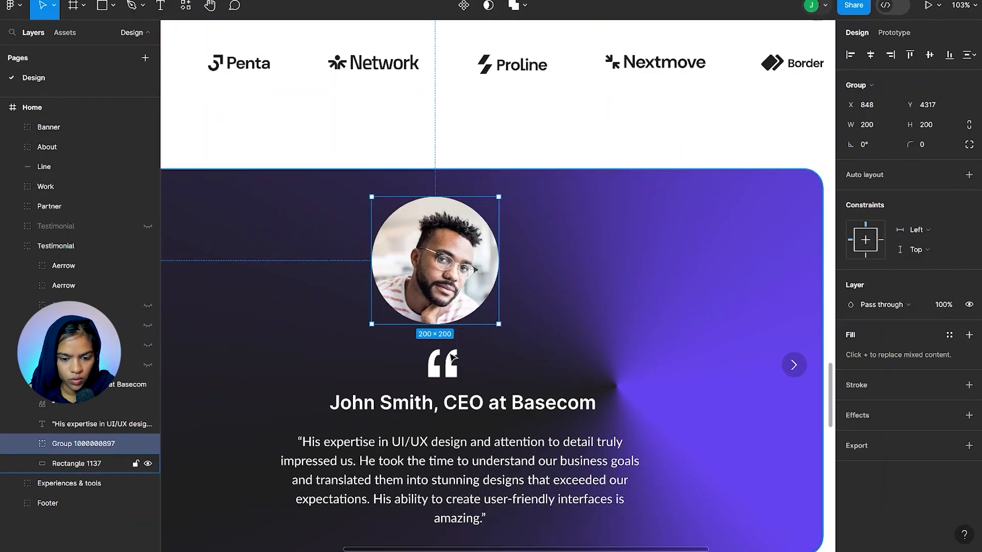
# - Draw a new frame inside container for the quotation mark and size it 45 × 45
pyautogui.click(446, 364)
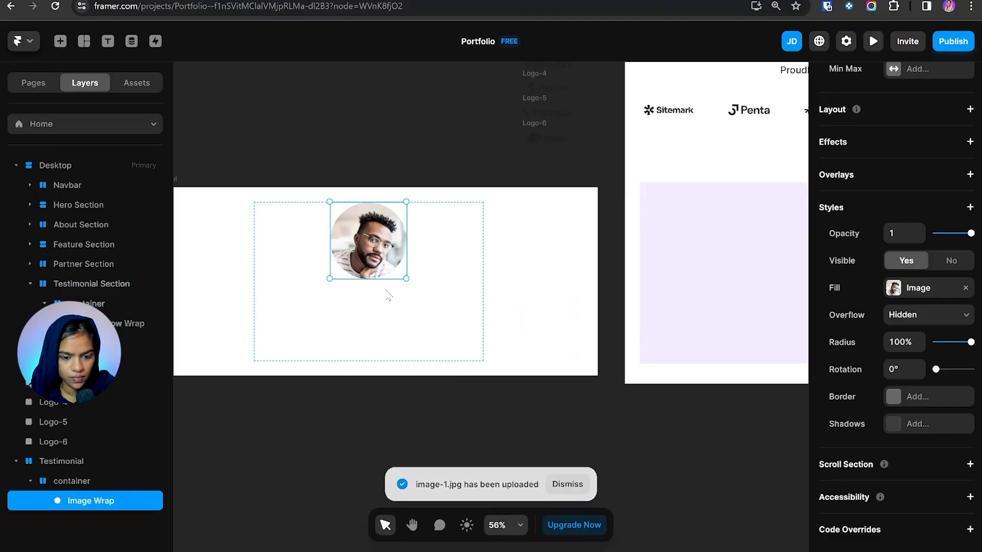
pyautogui.click(388, 294)
pyautogui.scroll(-2, 368, 254)
pyautogui.press('f')
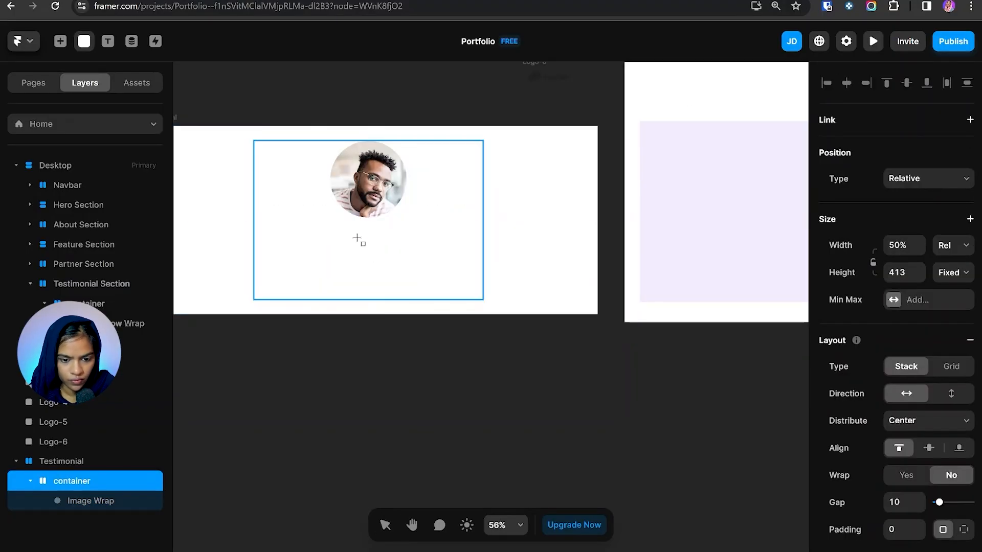
pyautogui.click(358, 231)
pyautogui.click(903, 245)
pyautogui.write('45')
pyautogui.press('Tab')
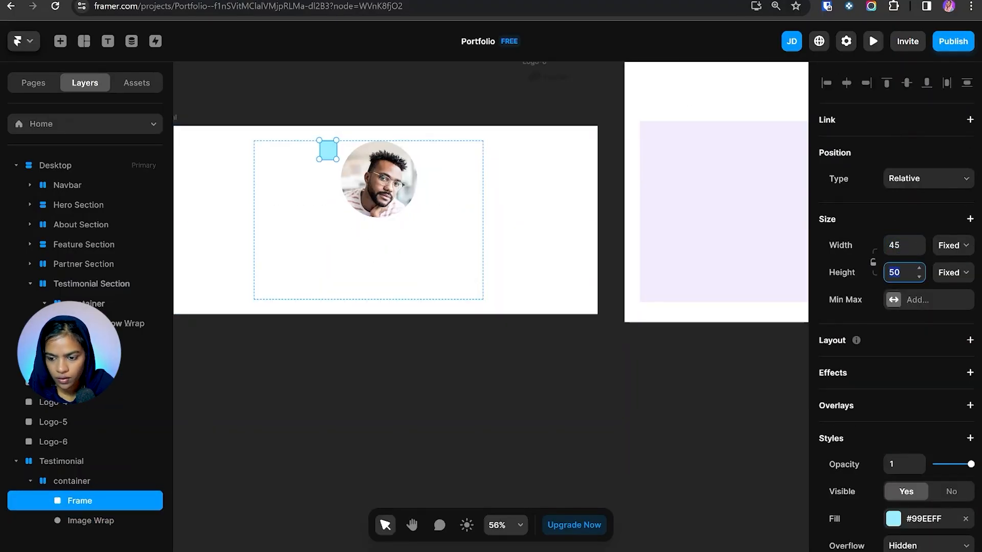
pyautogui.write('45')
# - Set container's stack direction to vertical, distributed from Start and with its items centre-aligned
pyautogui.click(111, 473)
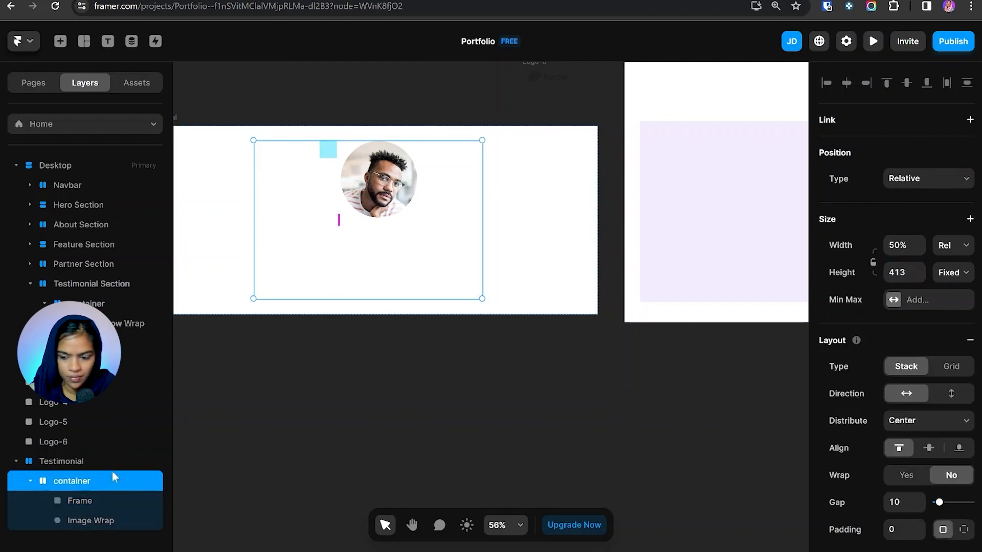
pyautogui.click(951, 394)
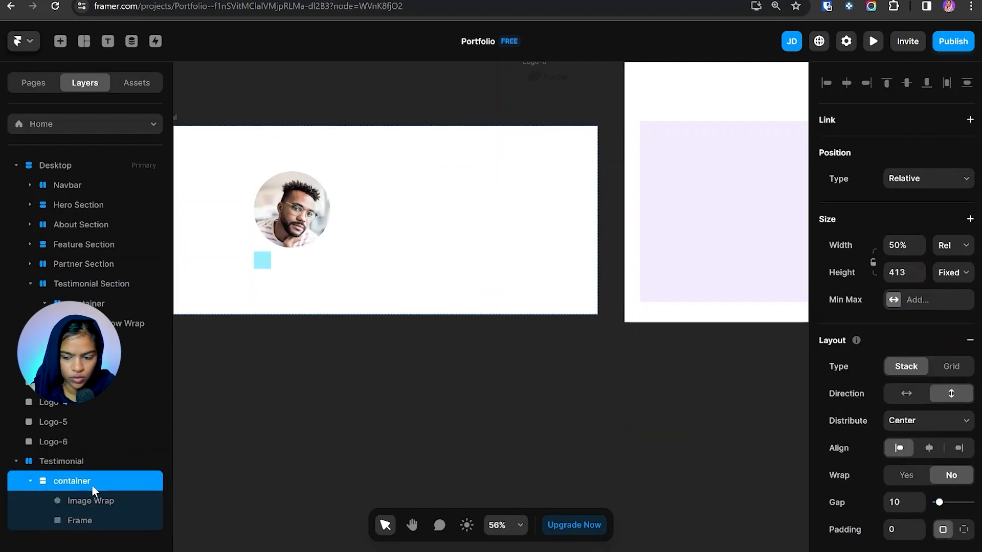
pyautogui.click(929, 449)
# - Rename the 45 × 45 frame as quote and fill it with the quote image from the svg Testimonial folder
pyautogui.doubleClick(79, 521)
pyautogui.write('qu')
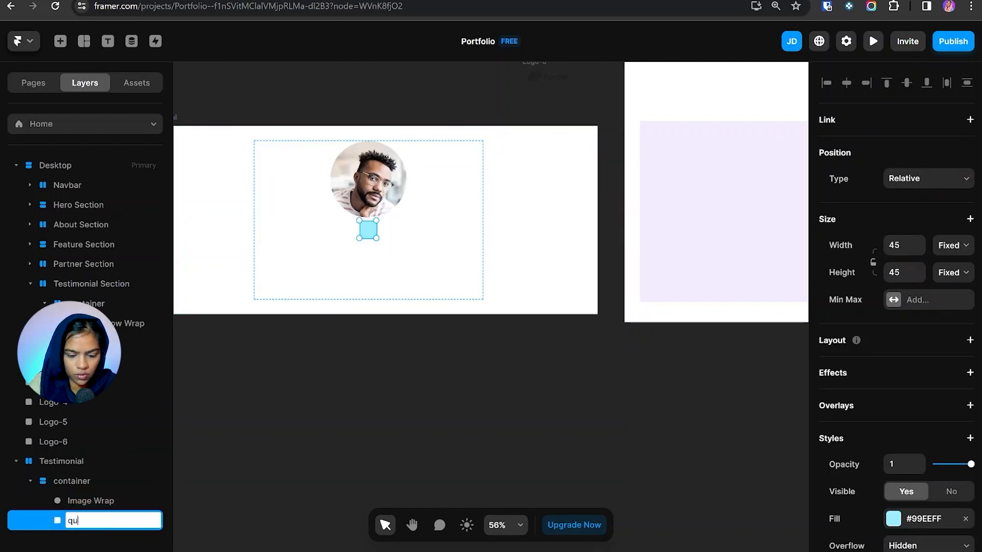
pyautogui.write('ote')
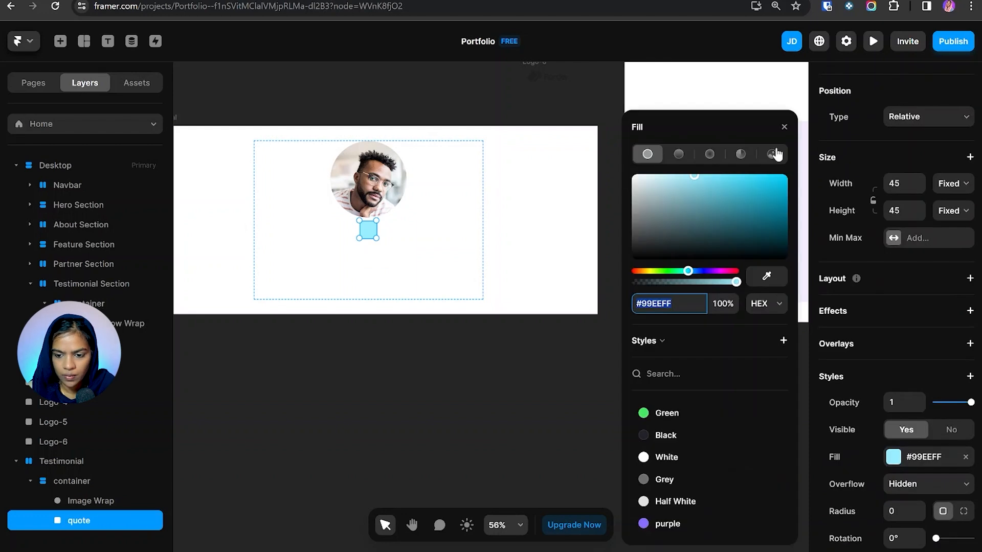
pyautogui.click(772, 154)
pyautogui.click(709, 225)
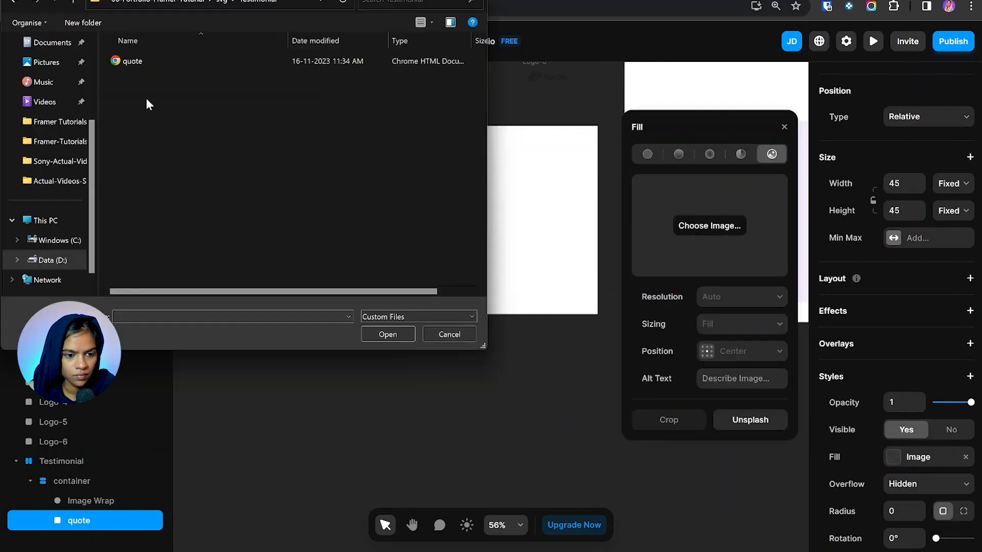
pyautogui.click(142, 64)
pyautogui.click(385, 334)
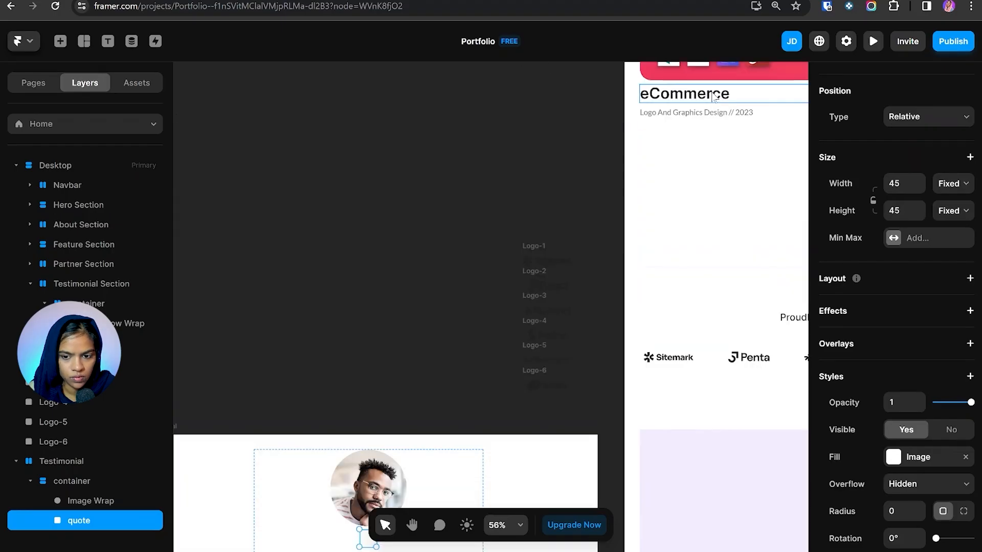
# - Copy the eCommerce title into container and replace its text with the reviewer's name and role from the Figma design
pyautogui.click(714, 97)
pyautogui.click(88, 483)
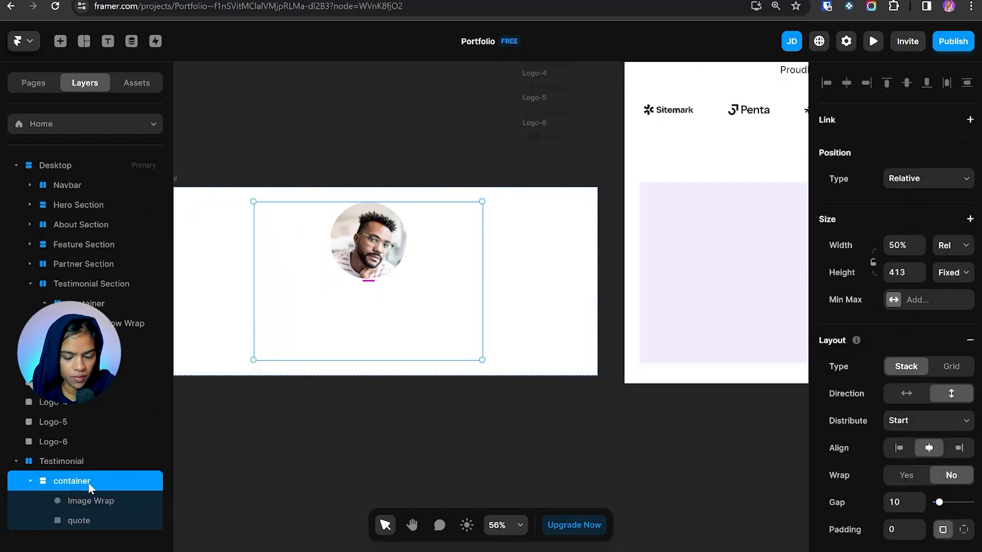
pyautogui.hotkey('ctrl', 'v')
pyautogui.scroll(-5, 944, 484)
pyautogui.click(931, 469)
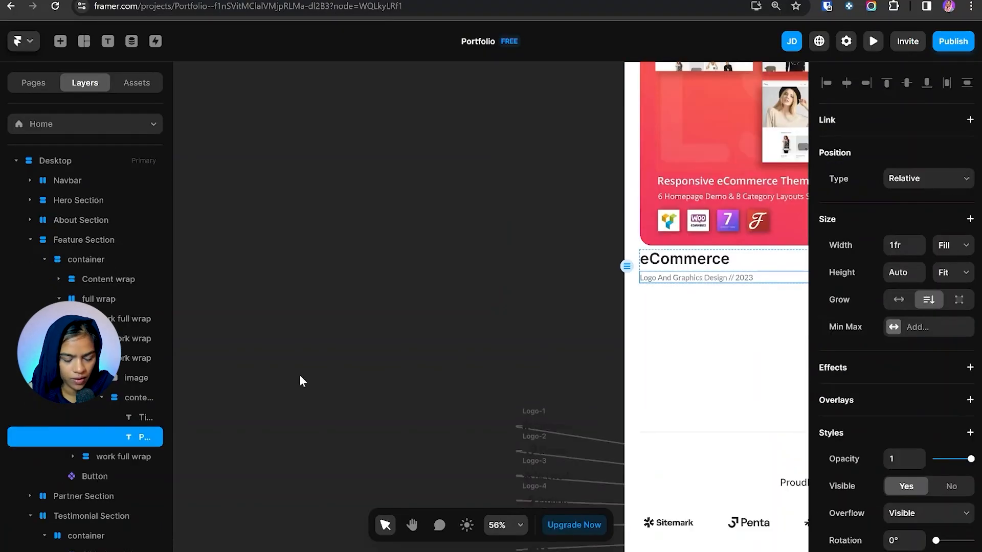
# - Paste the copied eCommerce caption into container, replace its text with the testimonial quote from Figma, and centre-align it
pyautogui.click(95, 473)
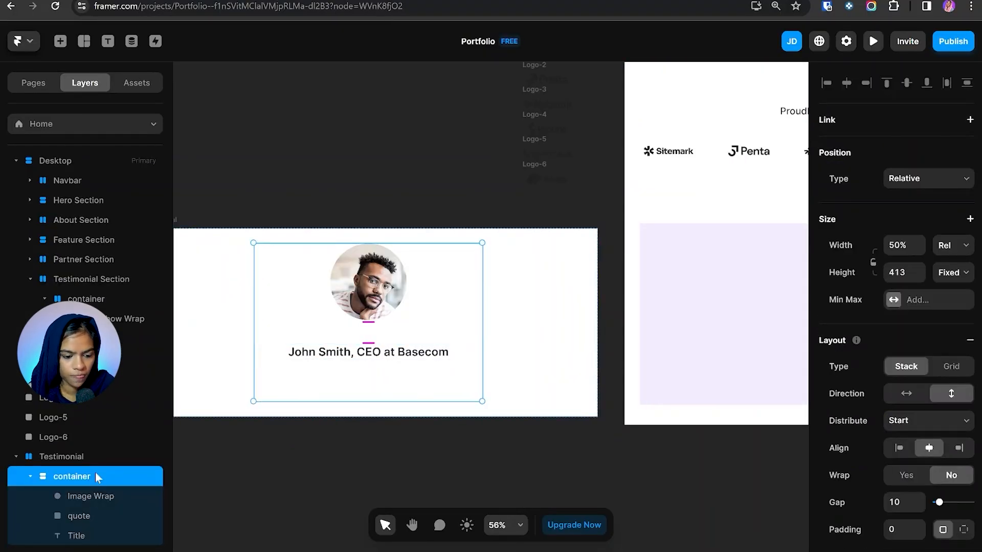
pyautogui.hotkey('ctrl', 'v')
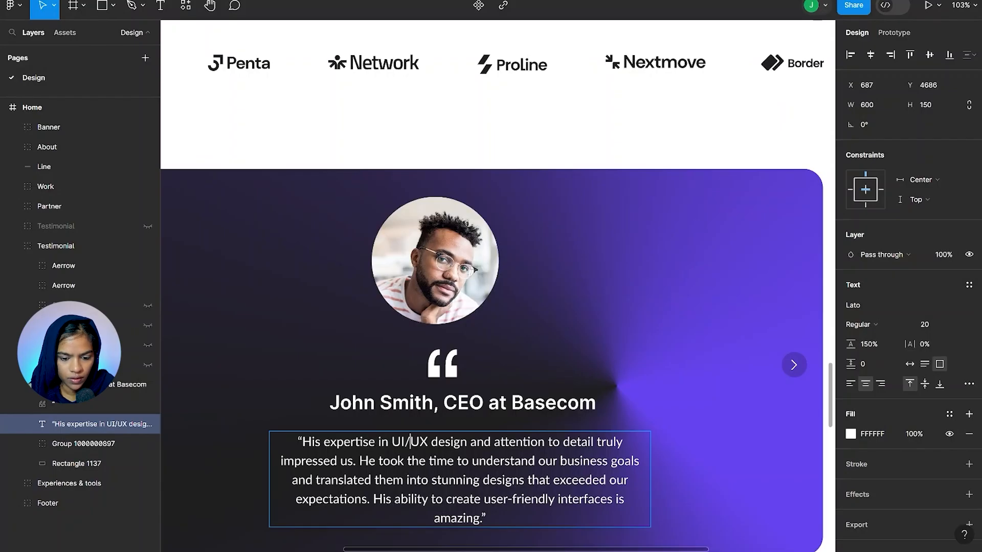
pyautogui.hotkey('ctrl', 'a')
pyautogui.hotkey('ctrl', 'c')
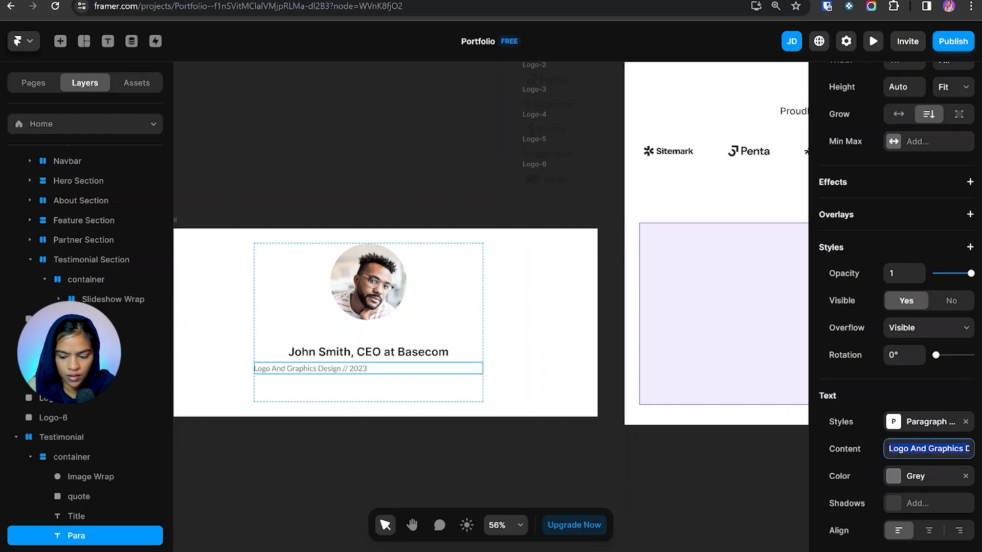
pyautogui.hotkey('ctrl', 'v')
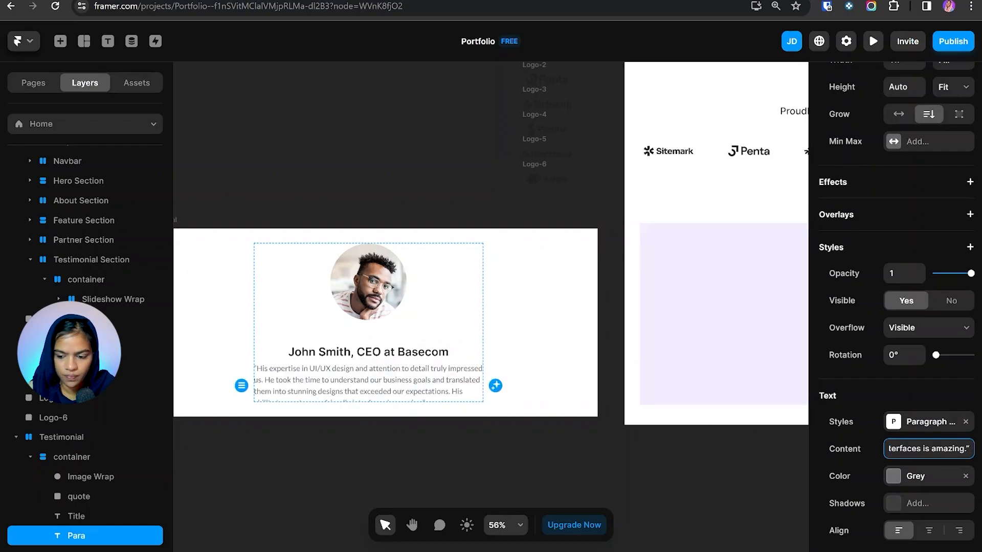
pyautogui.scroll(-2, 936, 494)
pyautogui.click(929, 426)
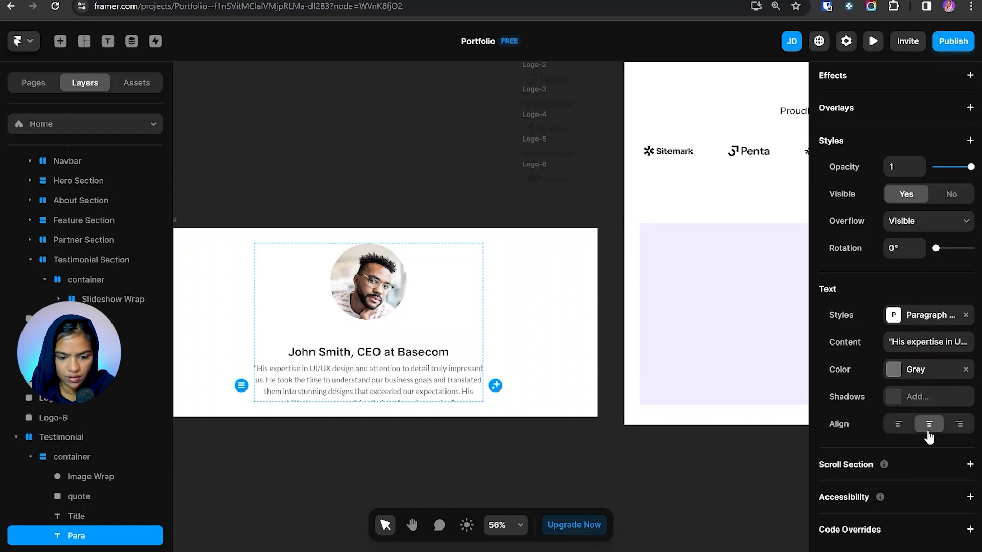
# - Wrap quote, Title and Para in one vertical stack and set its width to Fill and height to Fit
pyautogui.keyDown('shift'); pyautogui.click(81, 518); pyautogui.keyUp('shift')
pyautogui.keyDown('shift'); pyautogui.click(84, 498); pyautogui.keyUp('shift')
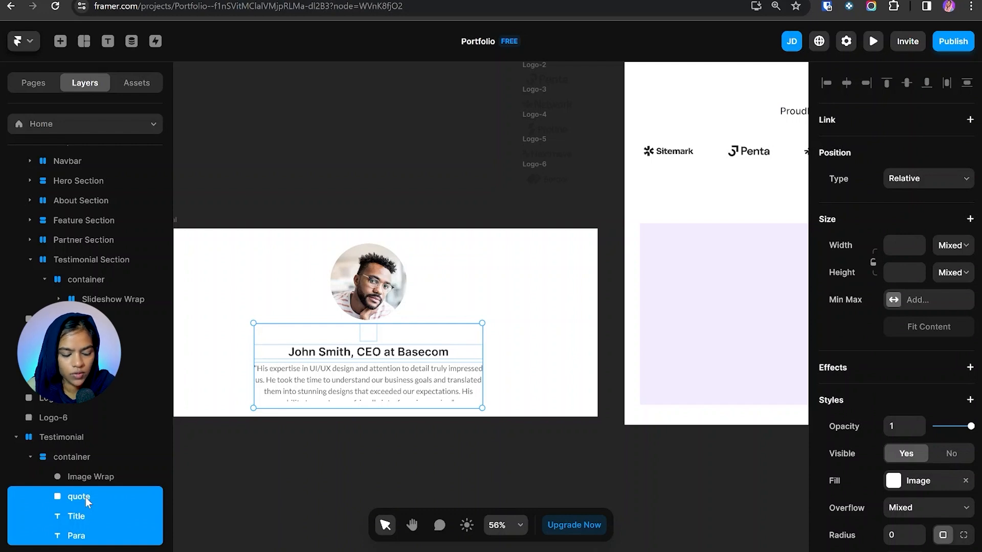
pyautogui.hotkey('ctrl', 'Return')
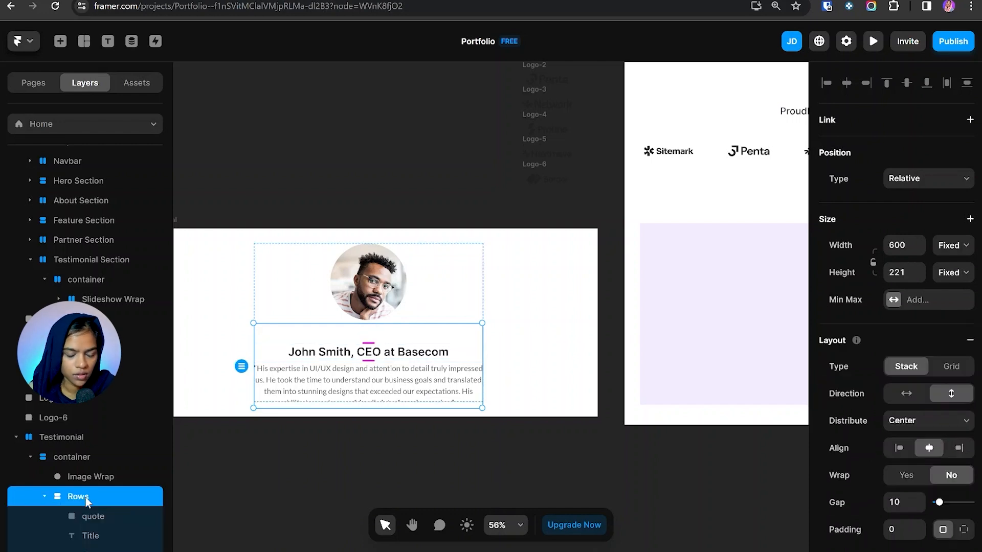
pyautogui.click(952, 245)
pyautogui.click(949, 280)
pyautogui.click(951, 272)
pyautogui.click(952, 318)
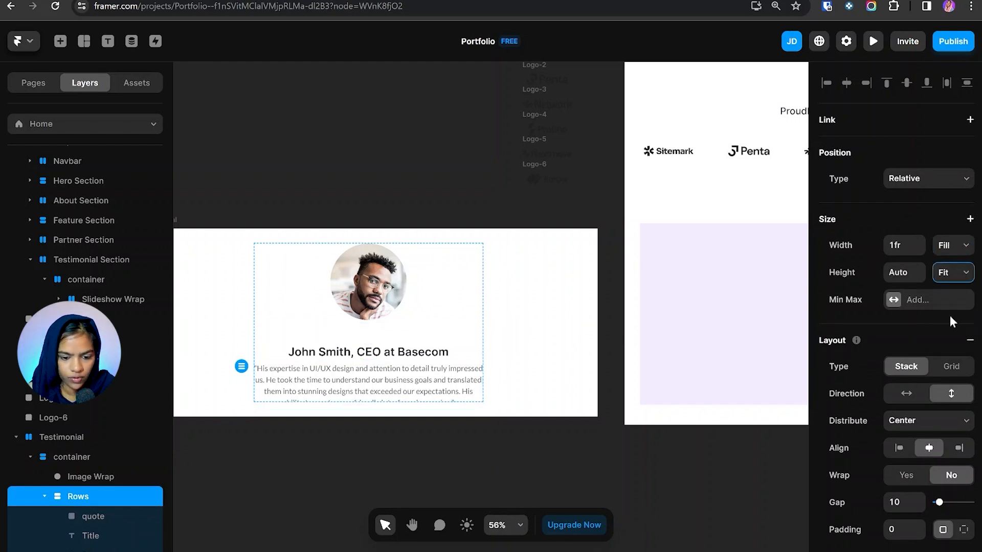
# - Set the height of the container inside Testimonial to Fit
pyautogui.press('Escape')
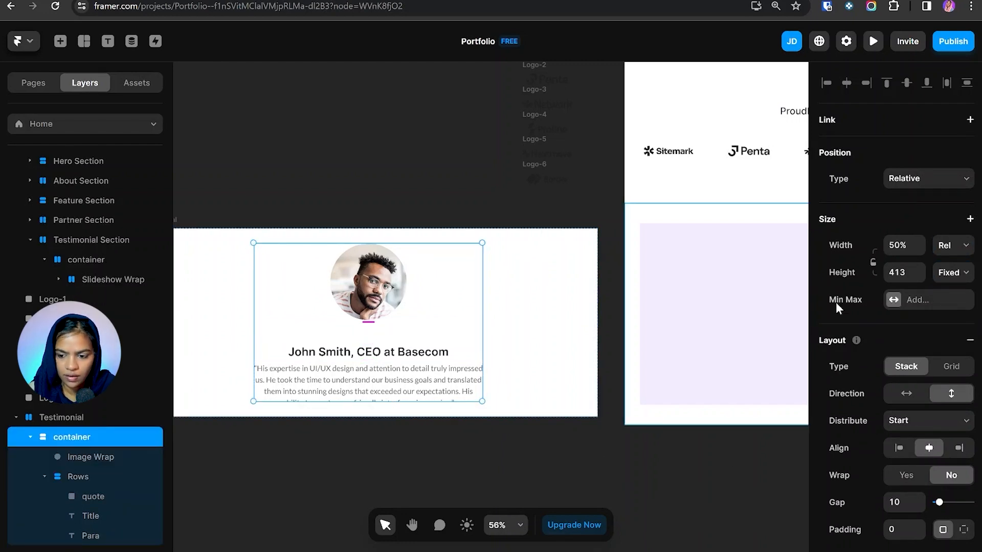
pyautogui.click(962, 273)
pyautogui.click(952, 318)
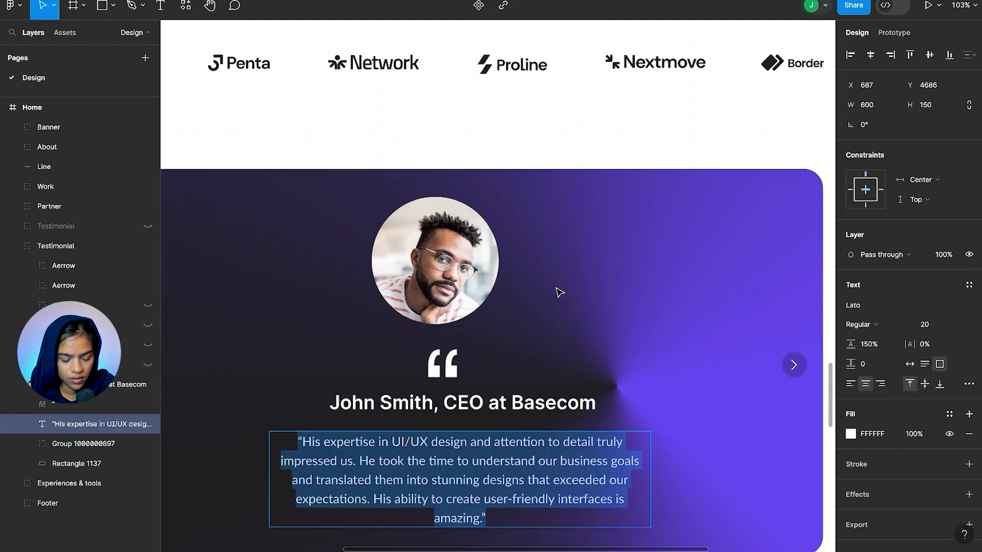
# - Check the testimonial background rectangle in Figma and set the Testimonial frame's corner radius to 30
pyautogui.scroll(-2, 559, 292)
pyautogui.scroll(2, 676, 227)
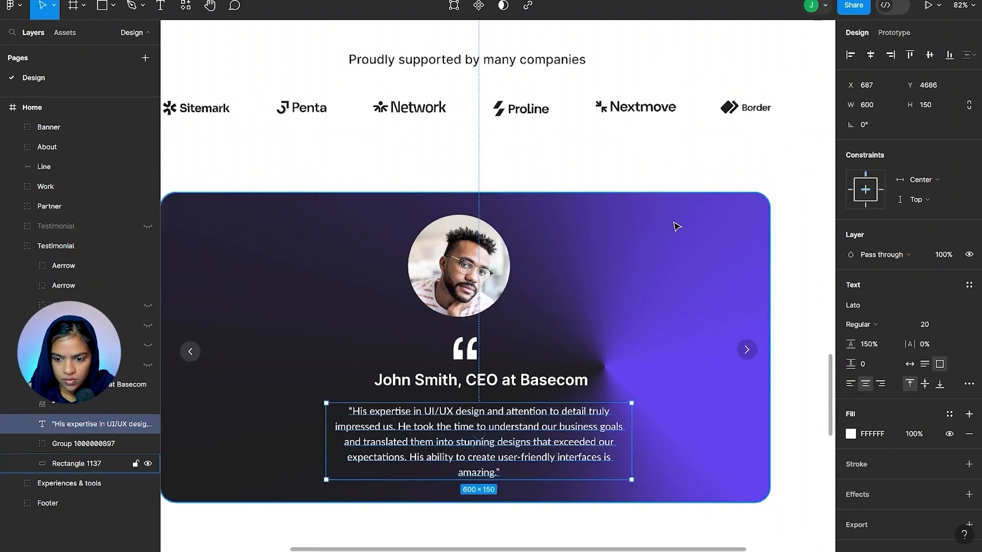
pyautogui.click(676, 226)
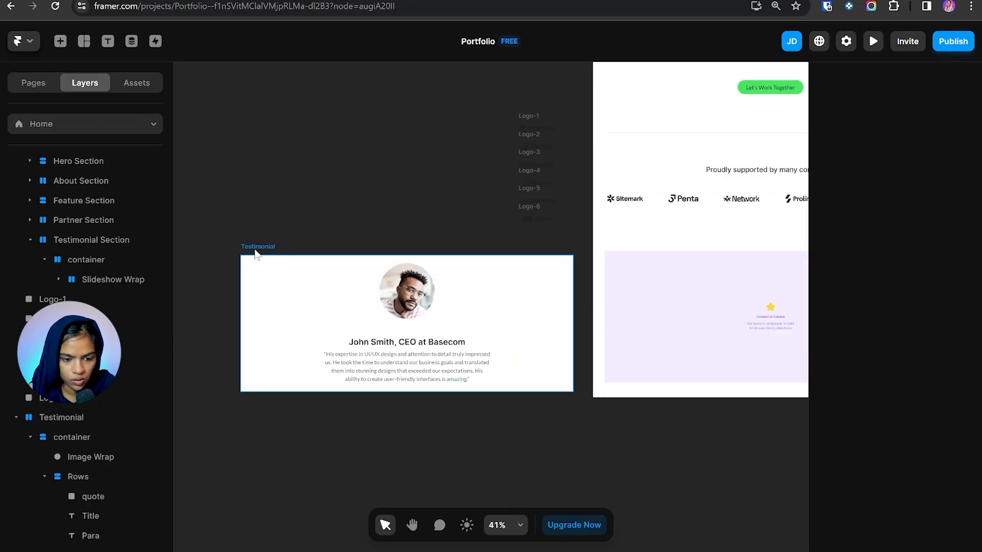
pyautogui.click(254, 250)
pyautogui.scroll(-3, 977, 455)
pyautogui.click(902, 518)
pyautogui.write('30')
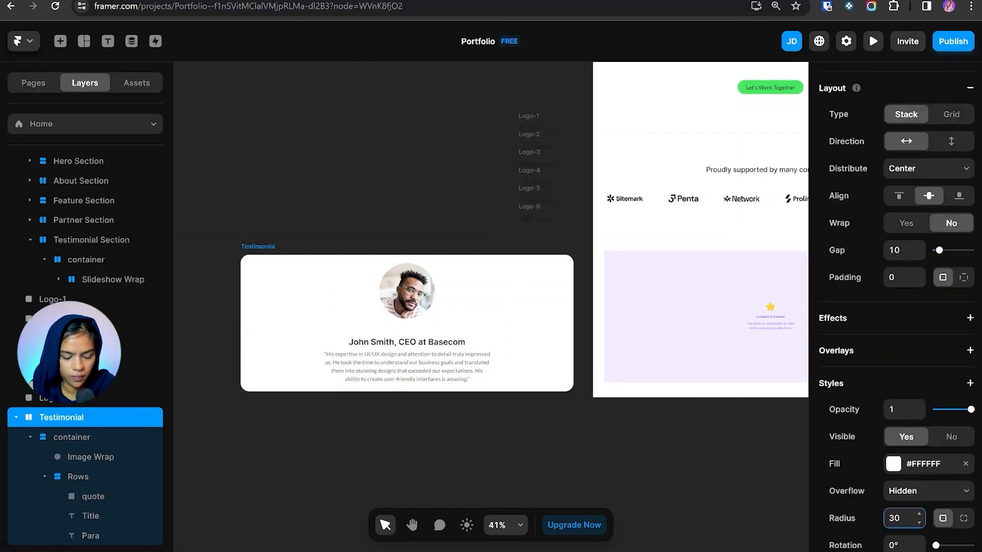
# - Fill the Testimonial frame with the Bg.jpg image and recolour its title and paragraph white
pyautogui.click(926, 471)
pyautogui.click(772, 154)
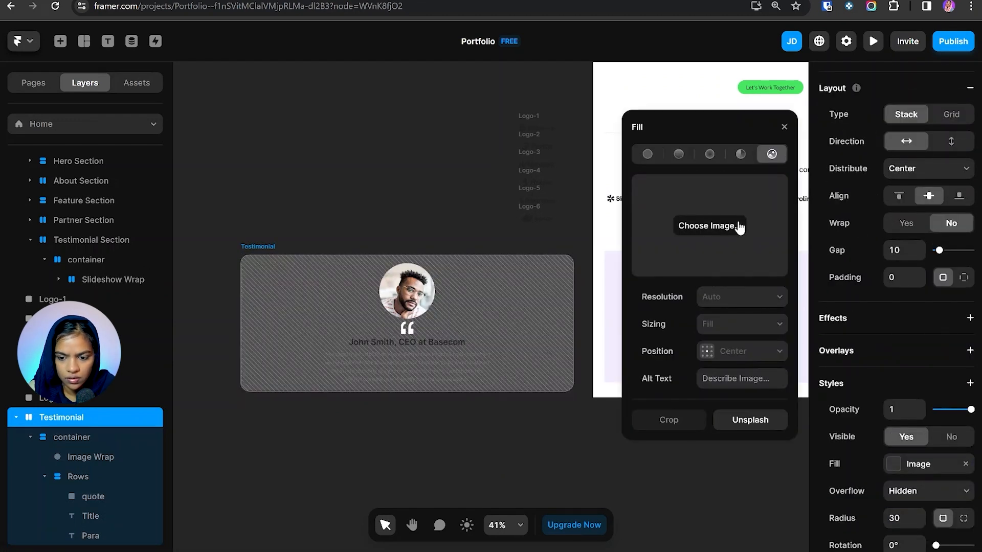
pyautogui.click(732, 226)
pyautogui.hotkey('alt', 'Up')
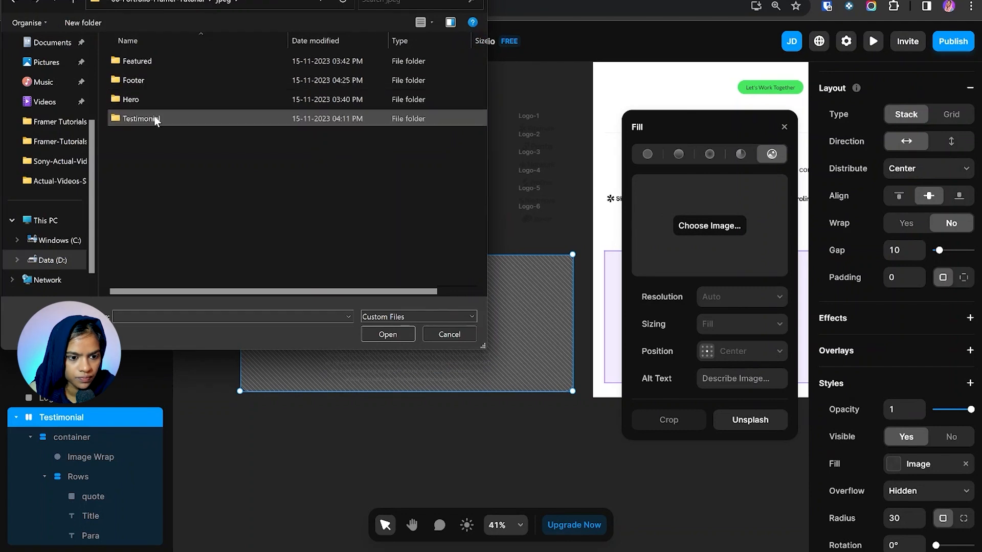
pyautogui.doubleClick(151, 101)
pyautogui.click(137, 97)
pyautogui.click(391, 333)
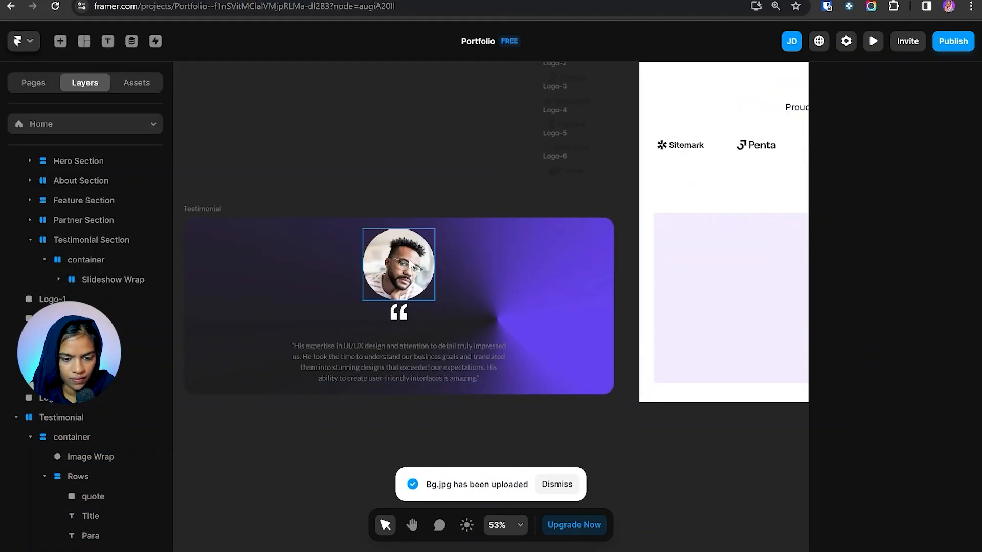
pyautogui.click(420, 326)
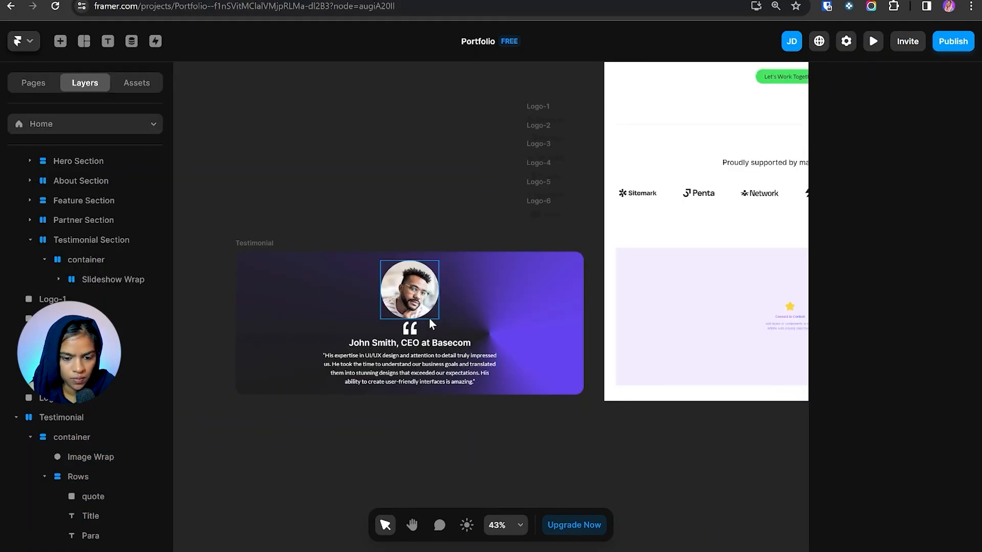
# - Increase container's gap between Image Wrap and the stack holding the quote mark and texts
pyautogui.click(78, 476)
pyautogui.click(44, 477)
pyautogui.click(84, 481)
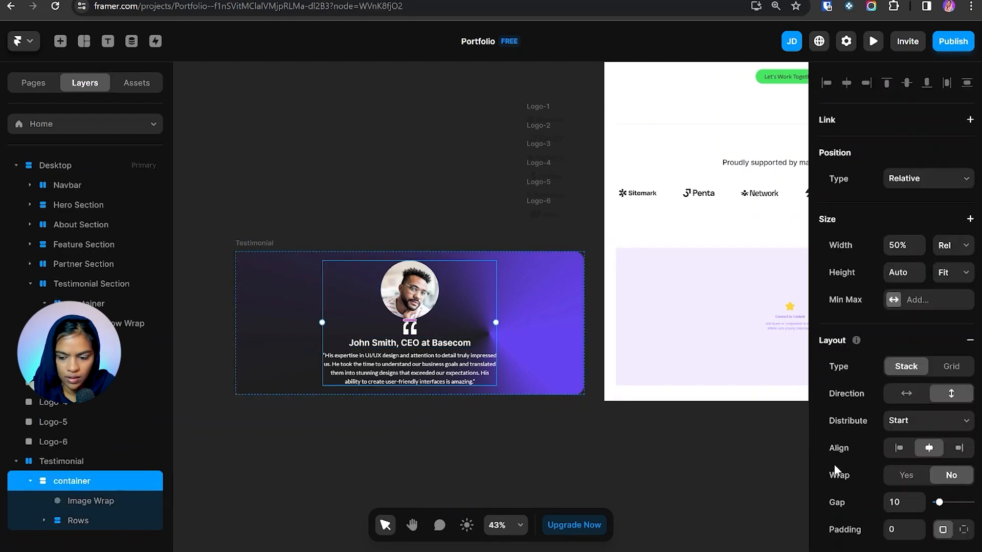
pyautogui.click(903, 504)
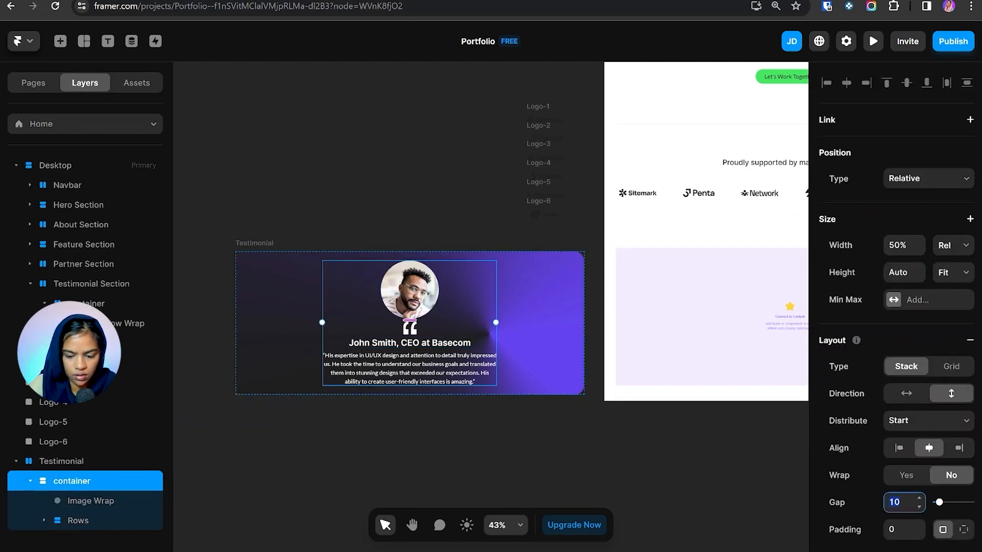
pyautogui.press('Return')
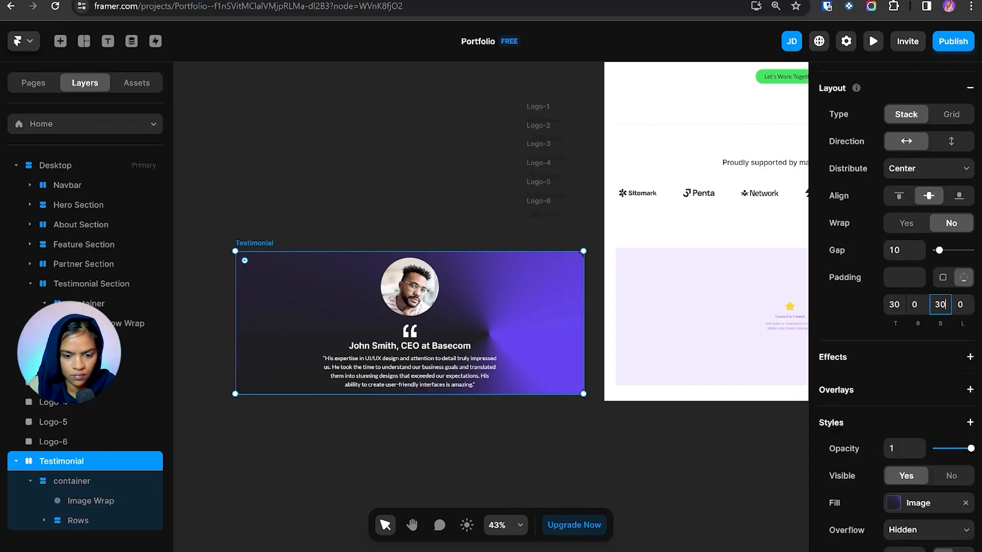
# - Set the Testimonial frame's height to Fit Content and compare the card with the Figma design
pyautogui.scroll(4, 895, 256)
pyautogui.click(950, 234)
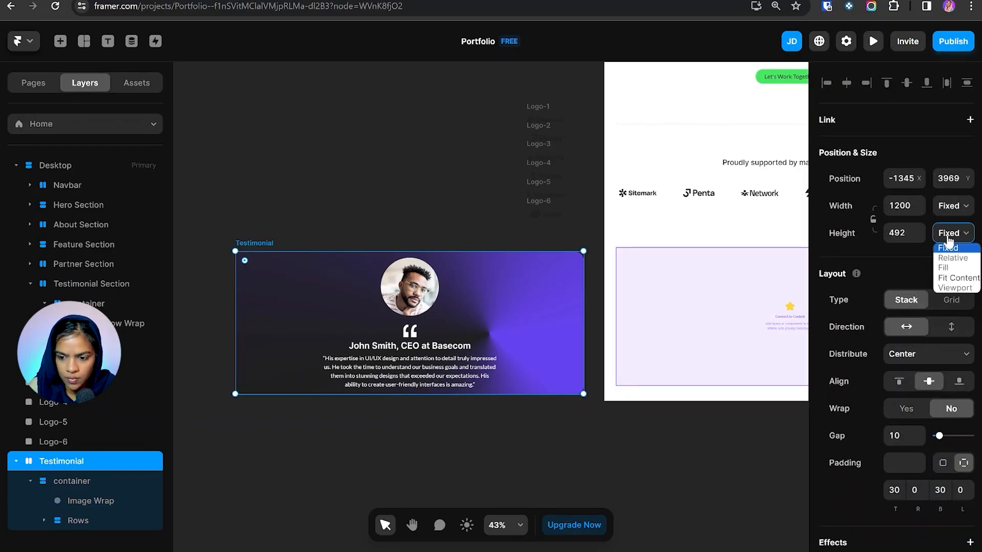
pyautogui.click(954, 277)
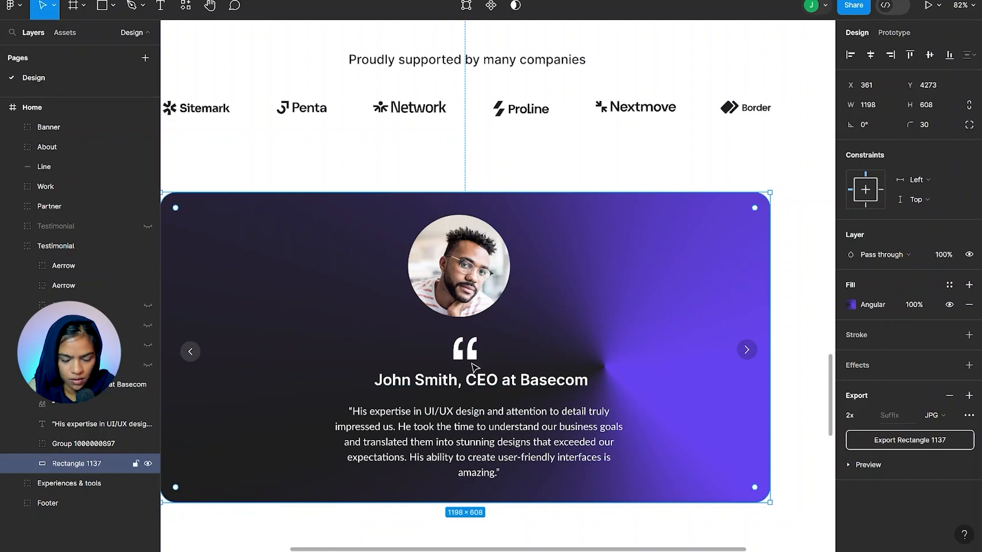
pyautogui.hotkey('alt', 'Tab')
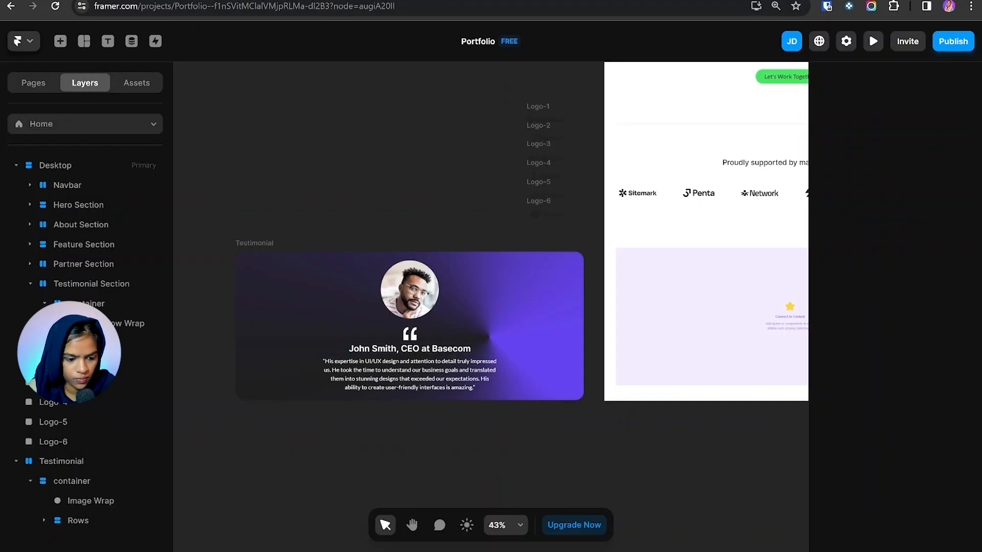
# - Set the gap of the Rows stack inside the Testimonial frame to 30
pyautogui.click(82, 520)
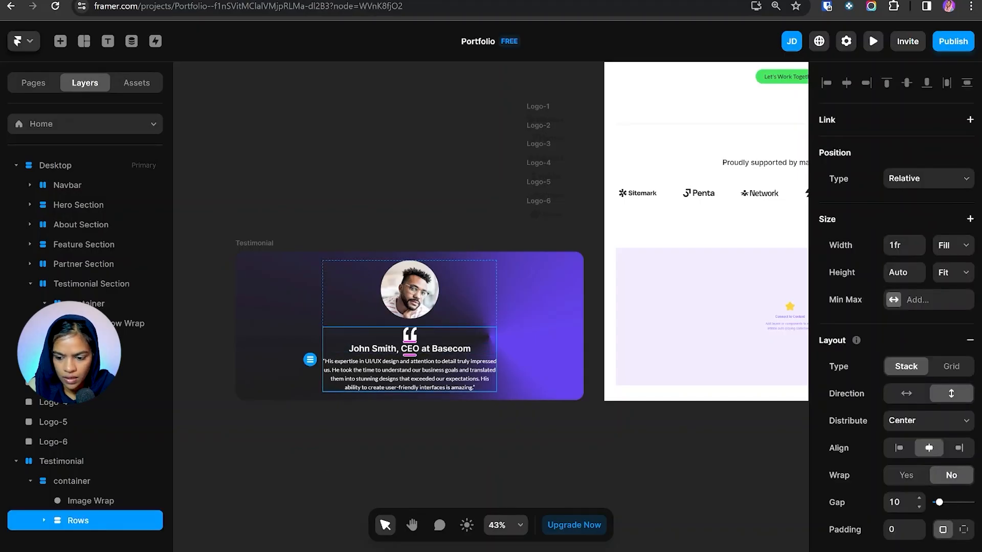
pyautogui.click(903, 502)
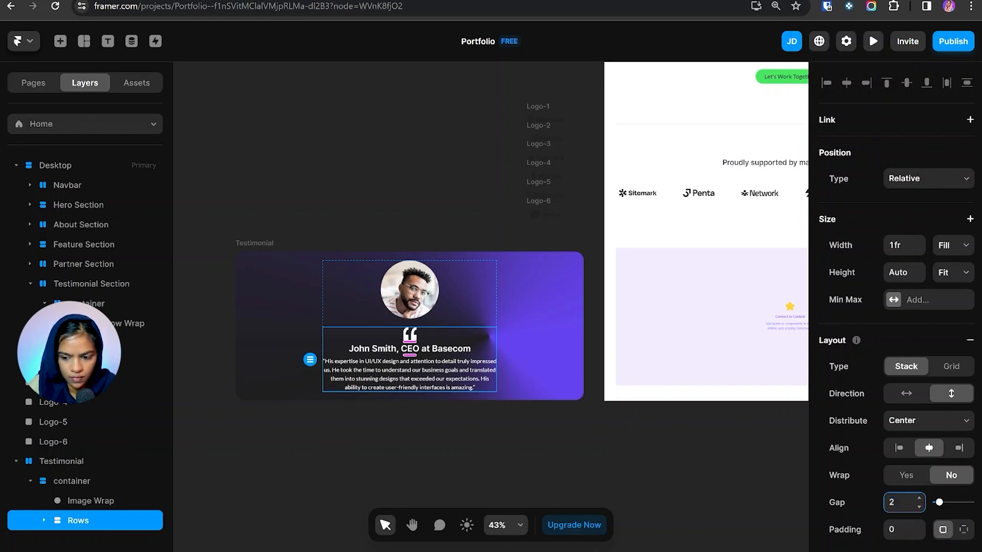
pyautogui.press('Return')
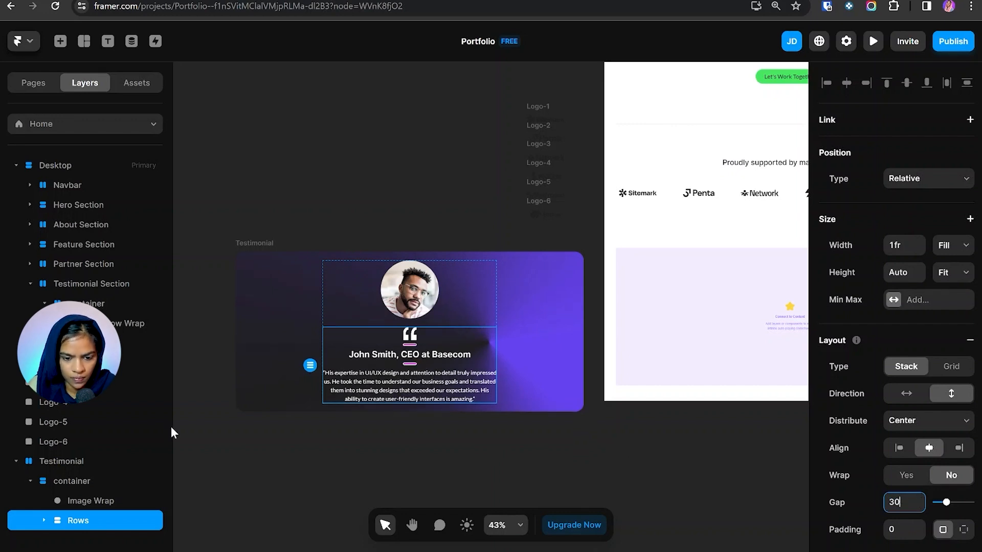
pyautogui.click(463, 439)
# - Duplicate the Testimonial frame below the original and replace the copy's portrait image and the name in its title
pyautogui.click(437, 316)
pyautogui.press('Escape')
pyautogui.scroll(-2, 474, 413)
pyautogui.click(426, 325)
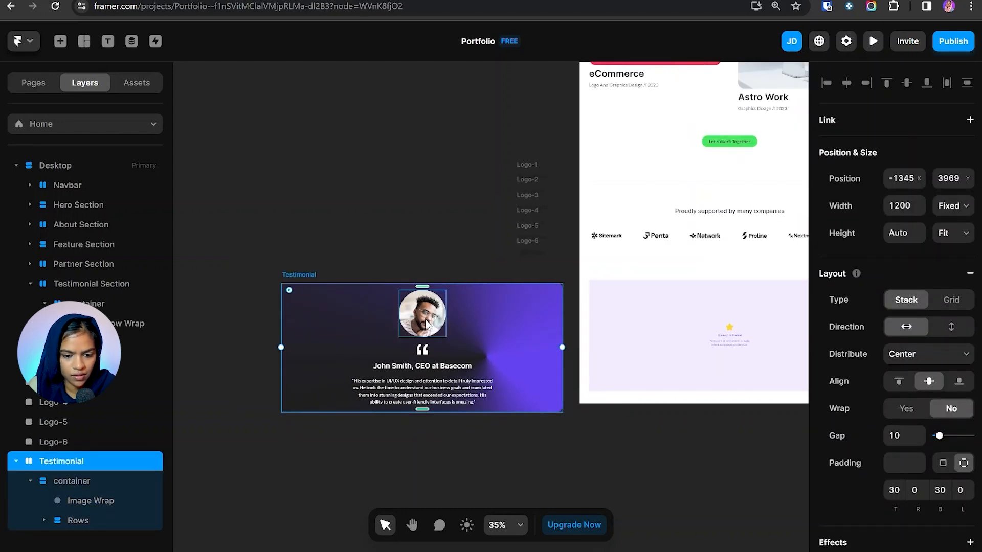
pyautogui.click(16, 462)
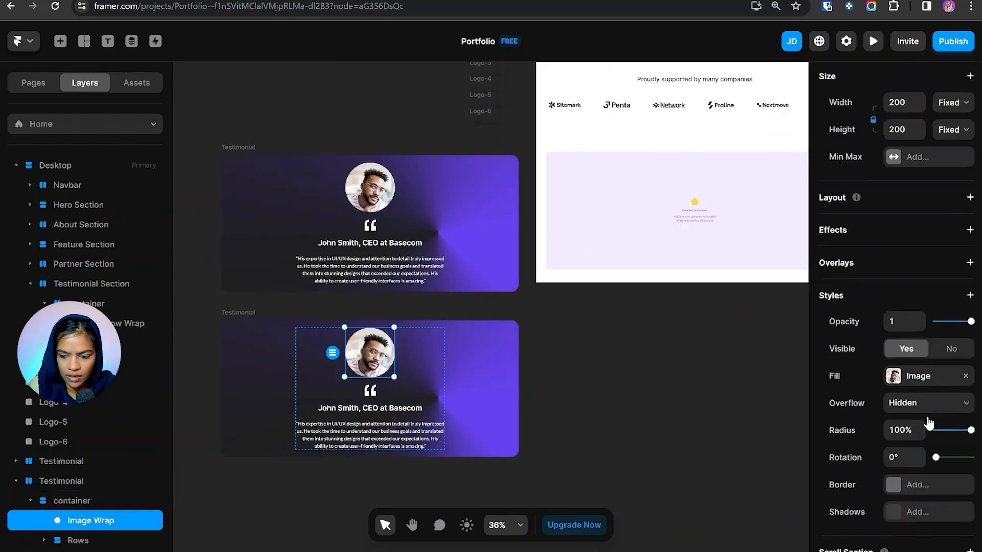
pyautogui.scroll(-1, 910, 332)
pyautogui.click(911, 333)
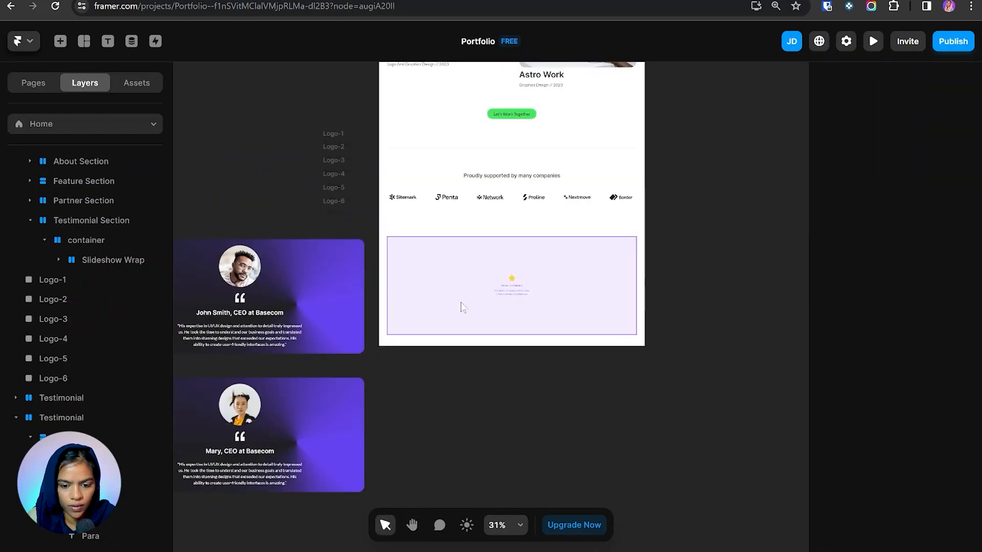
# - Add both Testimonial frames as content items of the Slideshow in the Testimonial Section
pyautogui.click(462, 306)
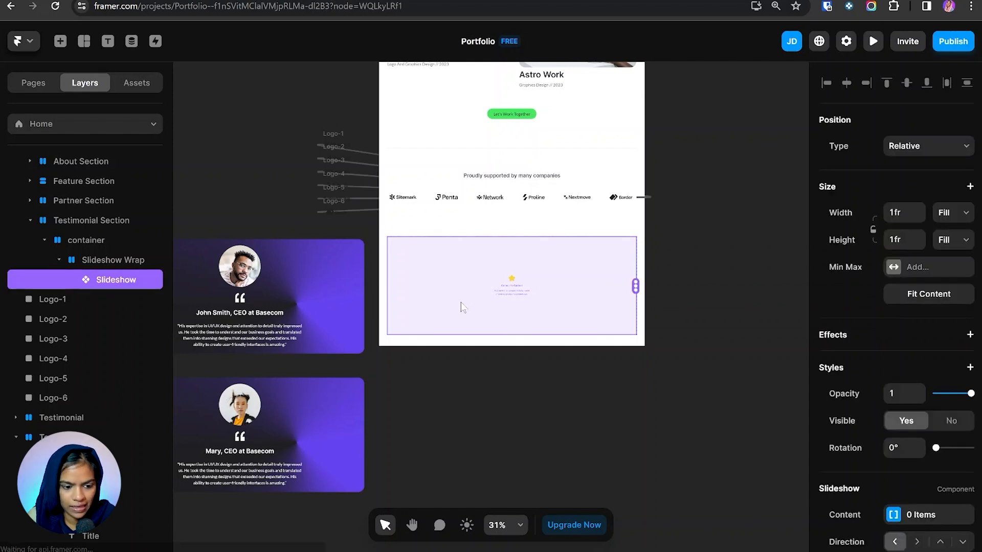
pyautogui.scroll(-4, 936, 435)
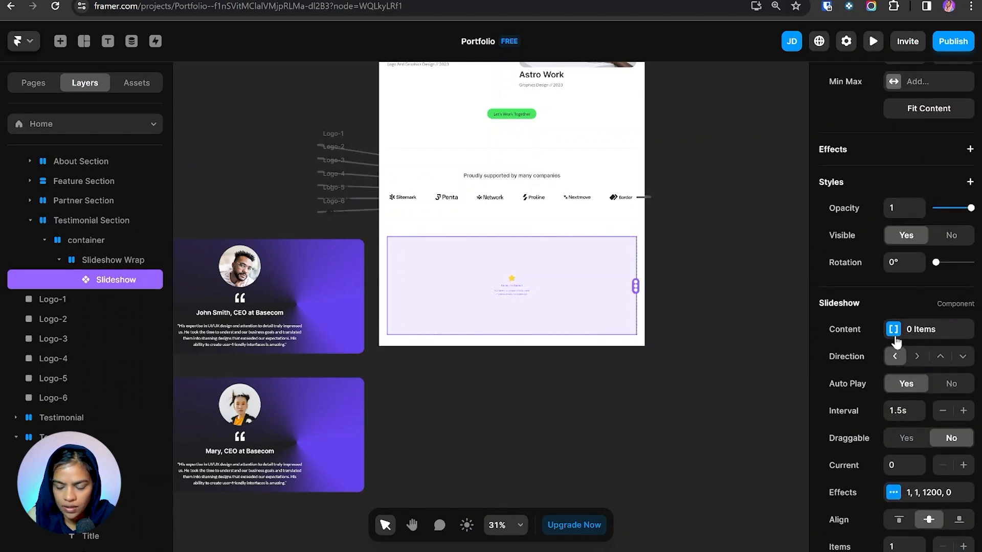
pyautogui.click(895, 335)
pyautogui.click(722, 374)
pyautogui.click(697, 397)
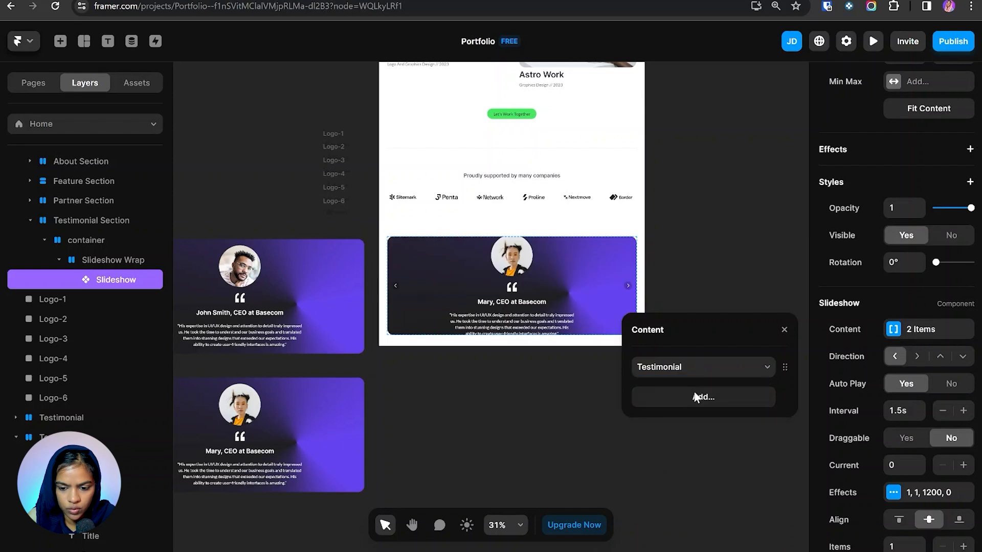
pyautogui.click(696, 397)
pyautogui.click(695, 401)
pyautogui.click(696, 430)
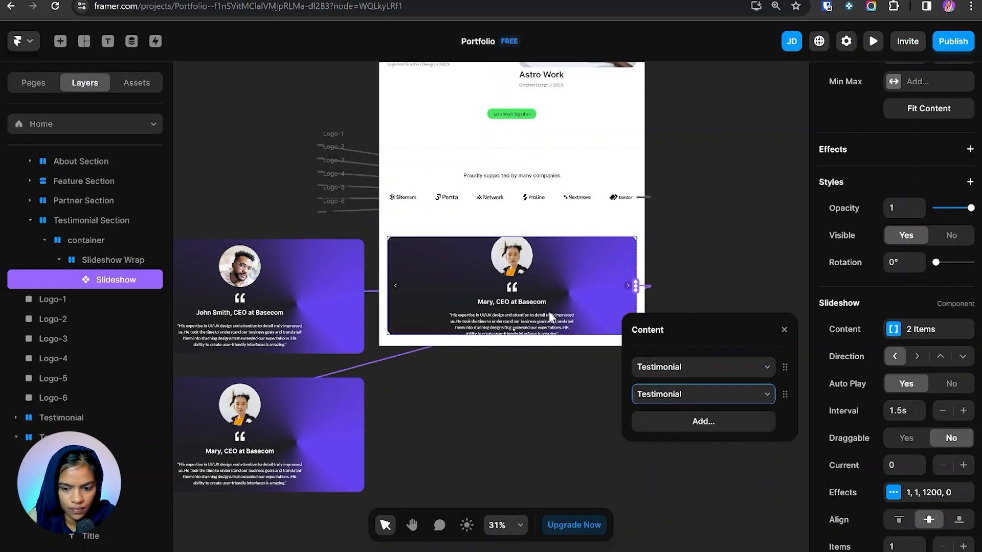
# - Stretch the Slideshow Wrap in the Testimonial Section to a height of about 568
pyautogui.scroll(3, 550, 317)
pyautogui.click(427, 258)
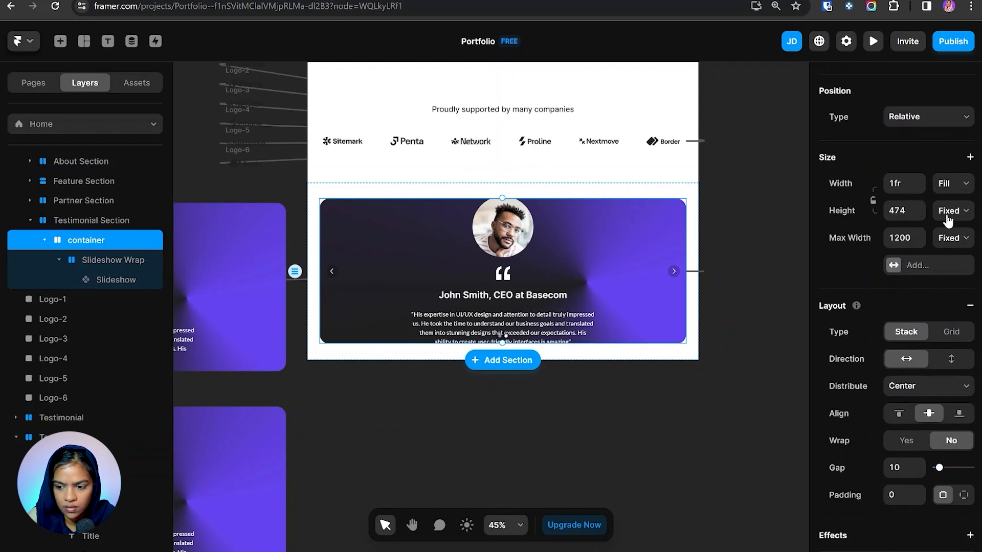
pyautogui.click(93, 261)
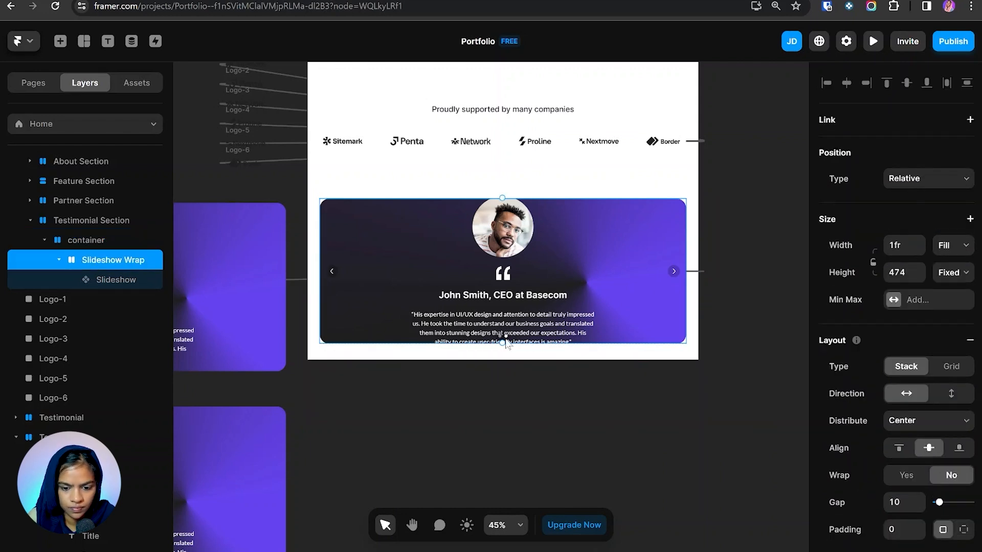
pyautogui.moveTo(510, 353); pyautogui.dragTo(517, 370)
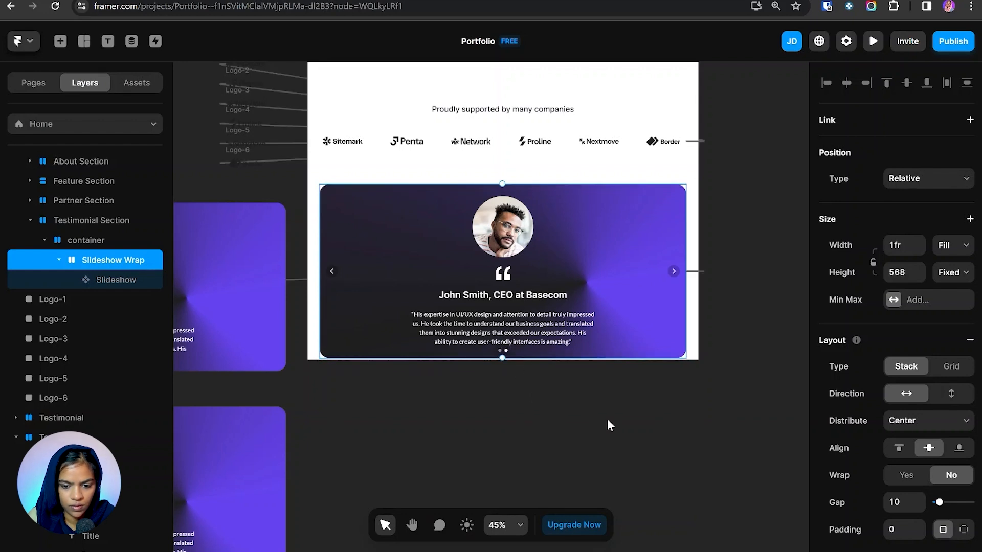
# - Hide the navigation dots of the testimonial Slideshow
pyautogui.click(591, 416)
pyautogui.scroll(2, 518, 354)
pyautogui.click(518, 354)
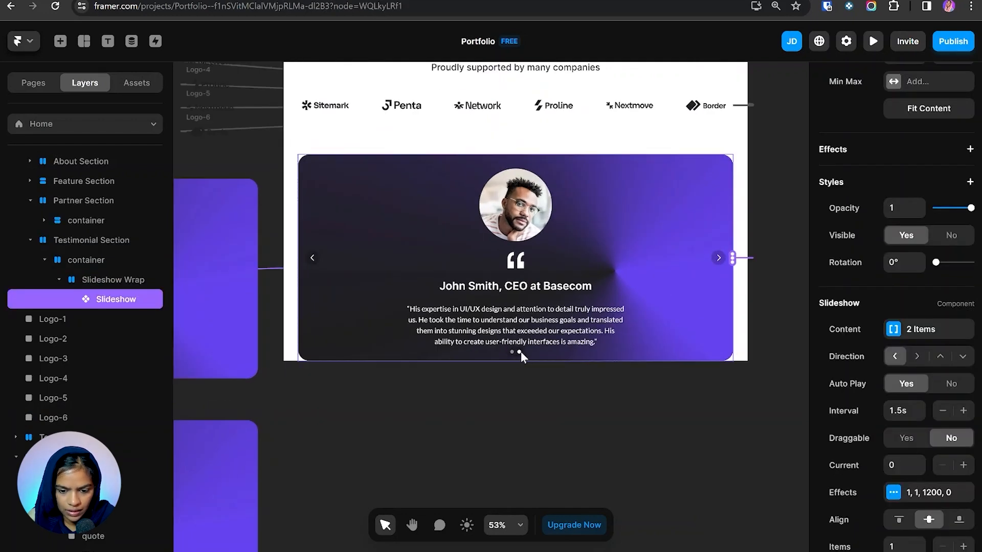
pyautogui.scroll(-4, 928, 459)
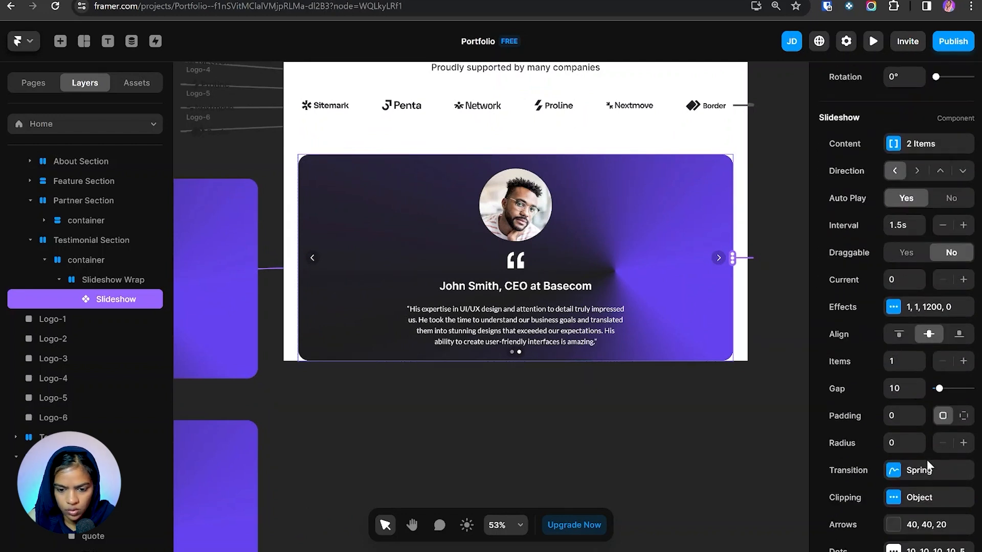
pyautogui.scroll(-2, 833, 459)
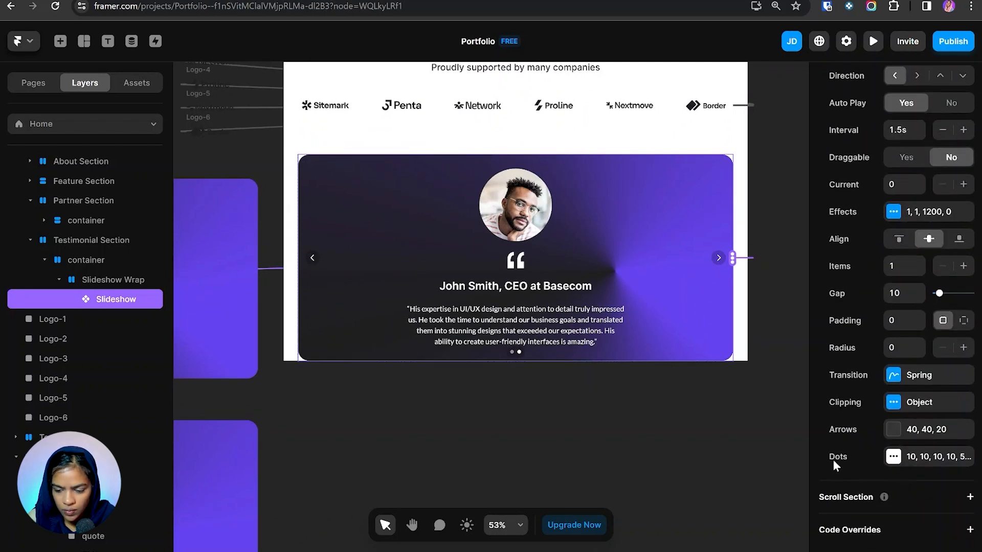
pyautogui.click(893, 456)
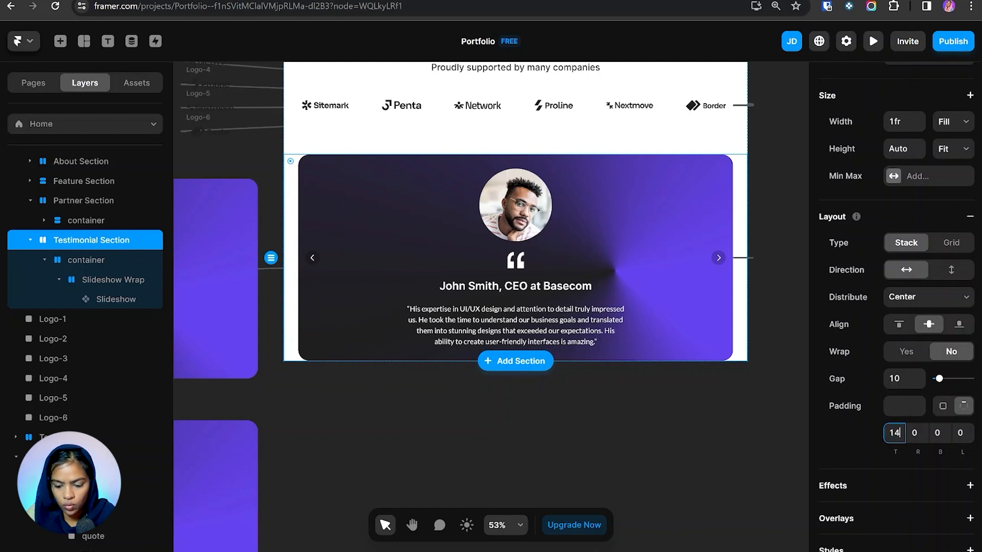
# - Set the Testimonial Section's top and bottom padding to 140 and preview the slideshow's forward navigation
pyautogui.click(940, 432)
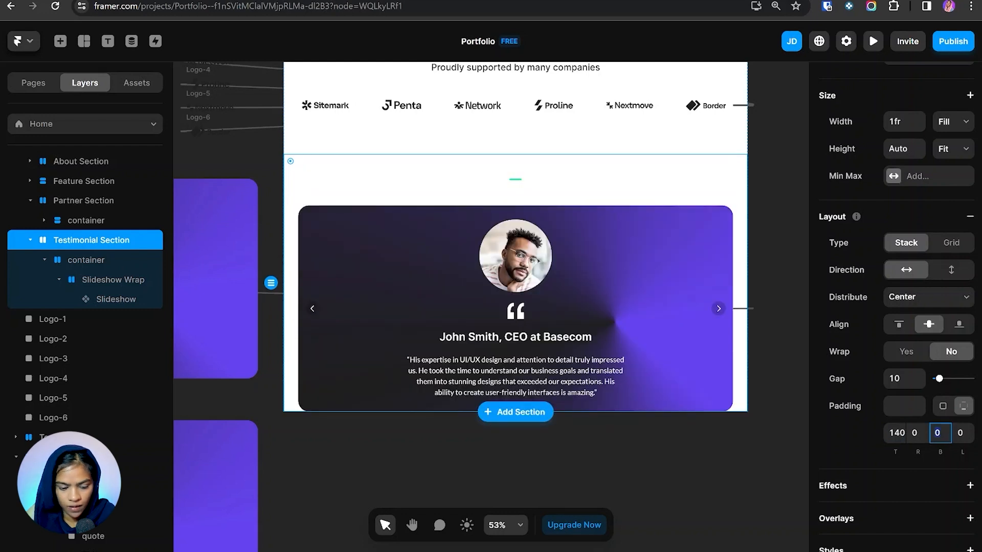
pyautogui.press('Return')
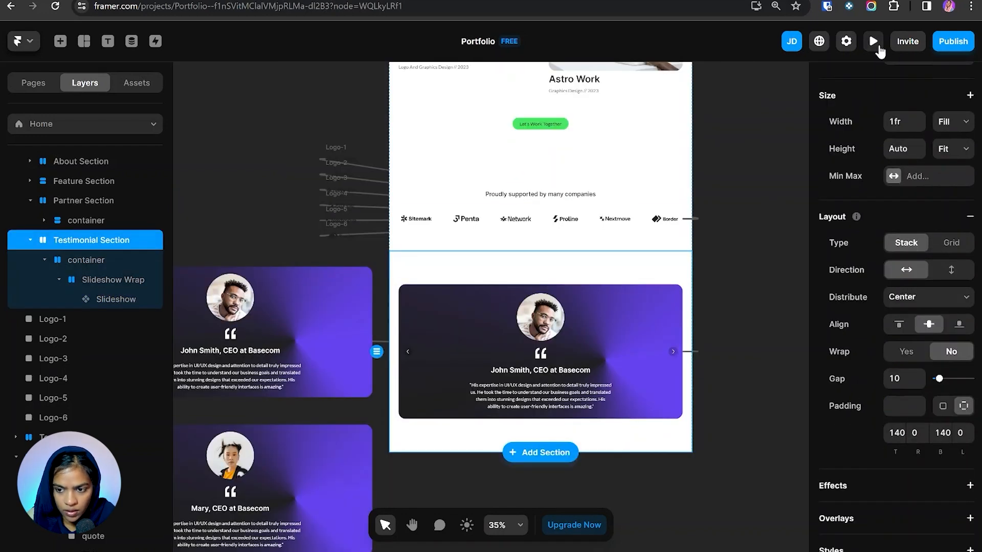
pyautogui.click(877, 46)
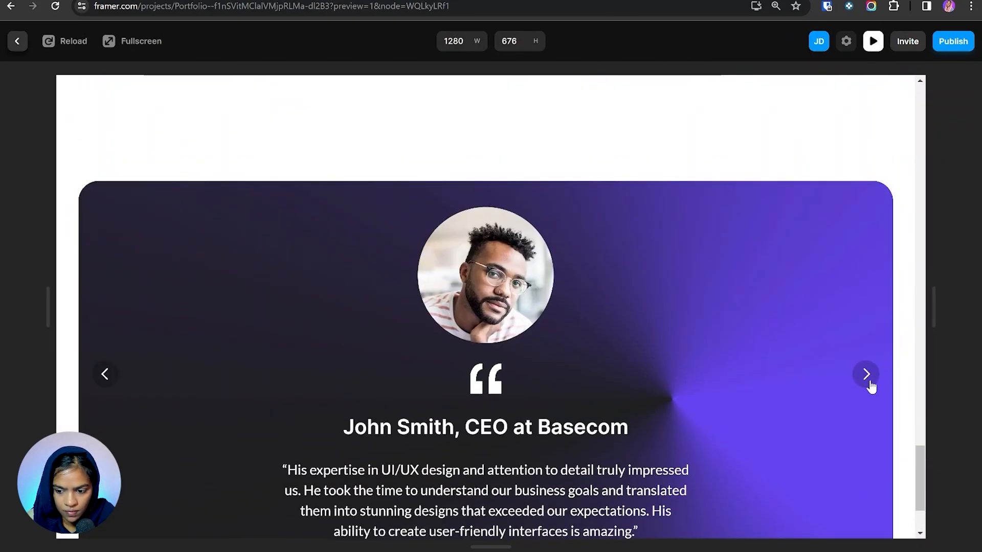
pyautogui.click(864, 376)
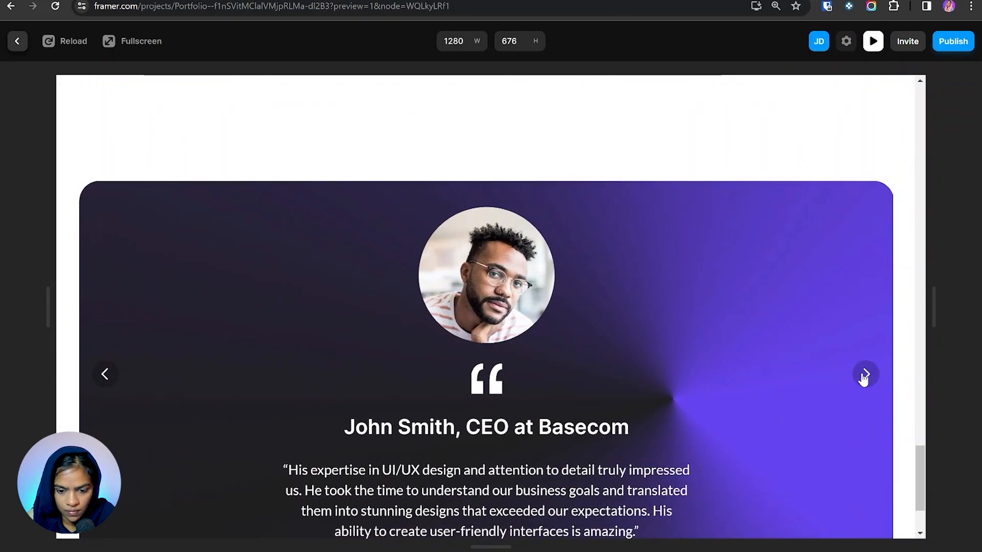
pyautogui.press('Escape')
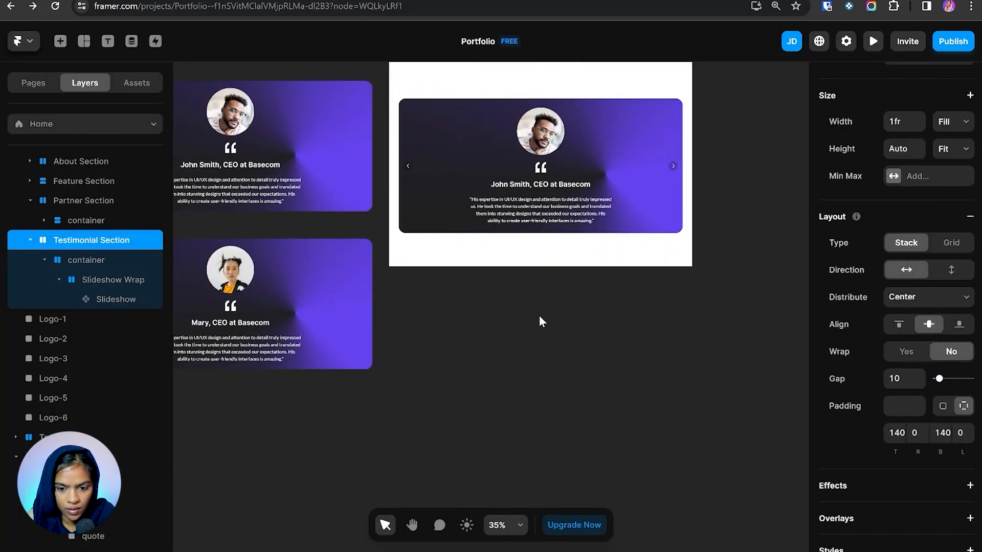
# - Choose the second Testimonial frame in the list as the Slideshow's second content item
pyautogui.click(540, 220)
pyautogui.scroll(4, 913, 302)
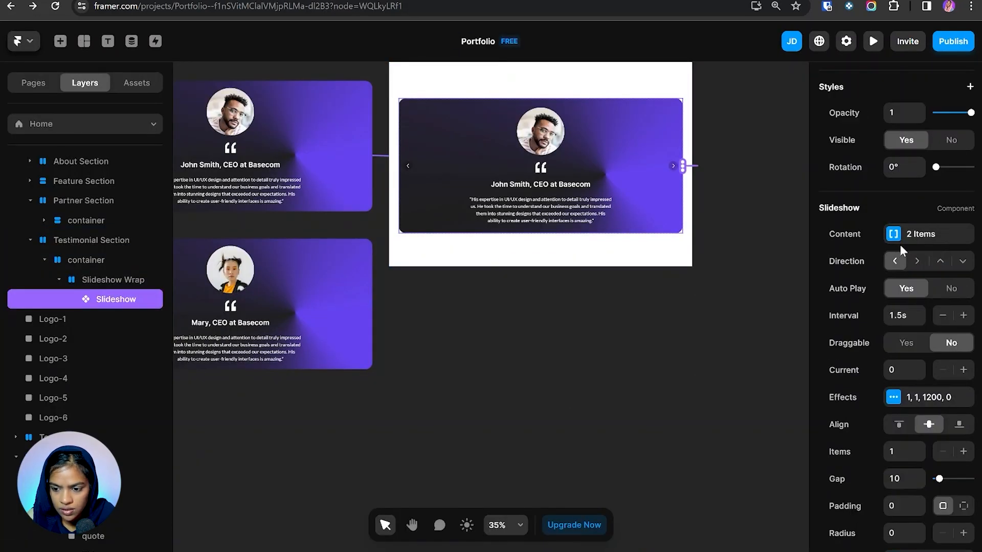
pyautogui.click(900, 238)
pyautogui.click(720, 300)
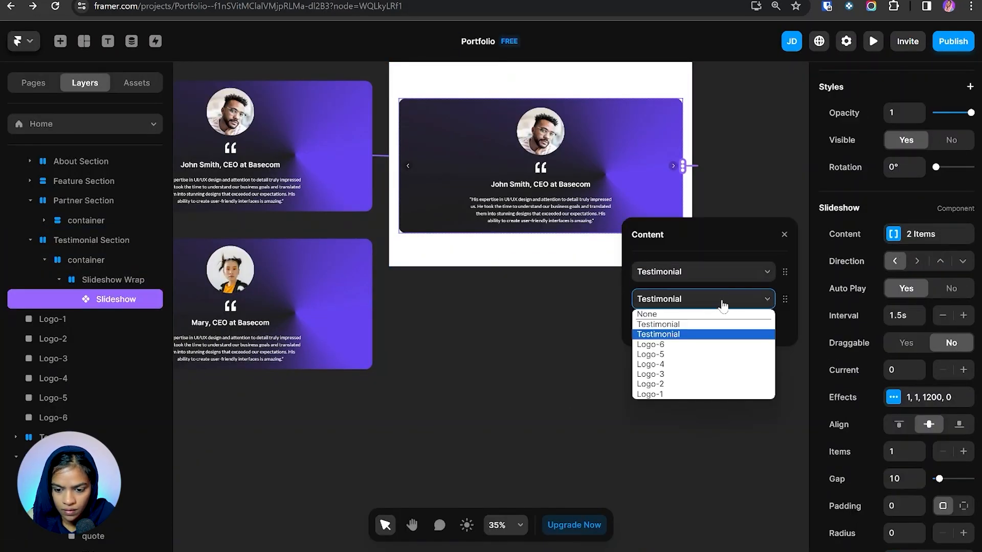
pyautogui.click(699, 331)
# - Preview the page again and advance the testimonial slideshow to check its slides, and return to the editor
pyautogui.click(873, 41)
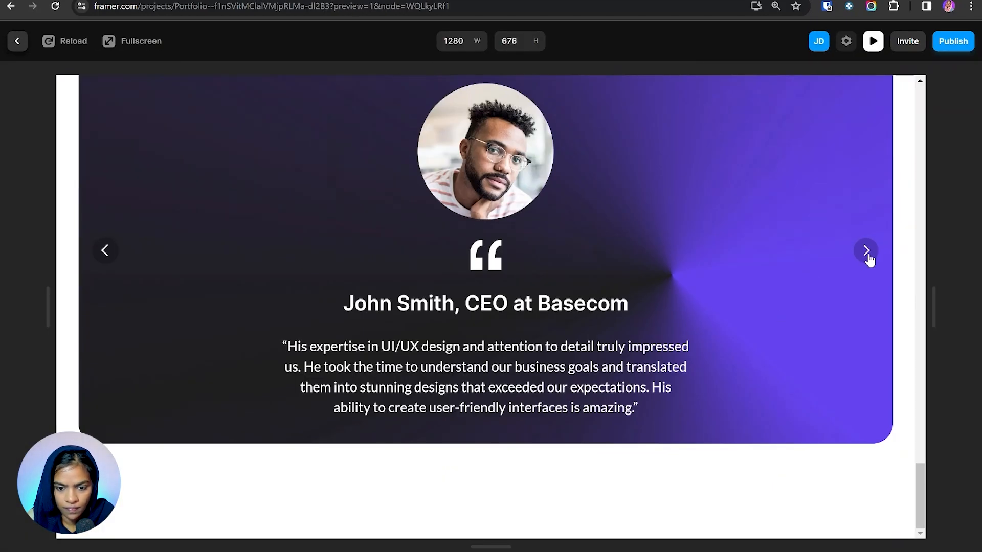
pyautogui.click(865, 250)
pyautogui.scroll(2, 749, 317)
pyautogui.scroll(-2, 818, 348)
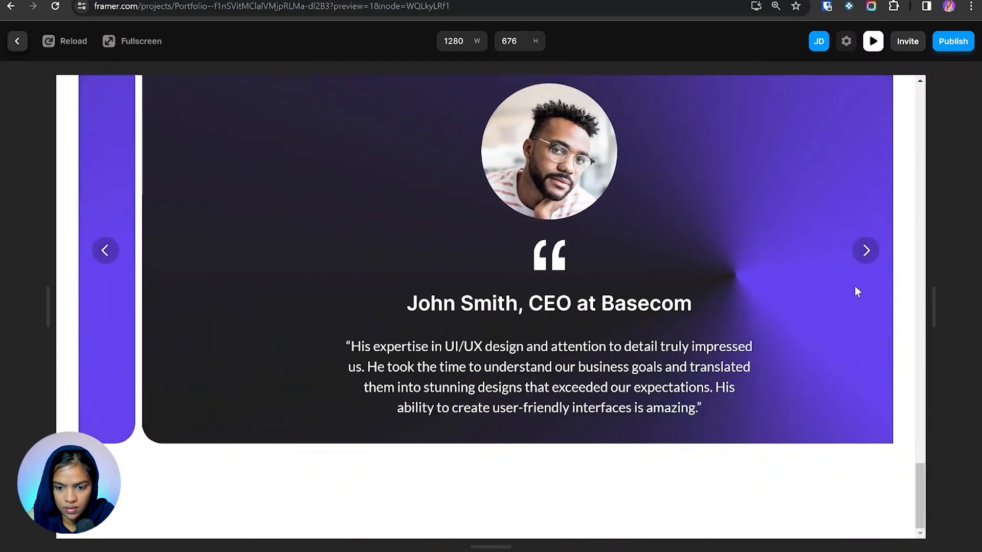
pyautogui.scroll(2, 520, 269)
pyautogui.click(18, 41)
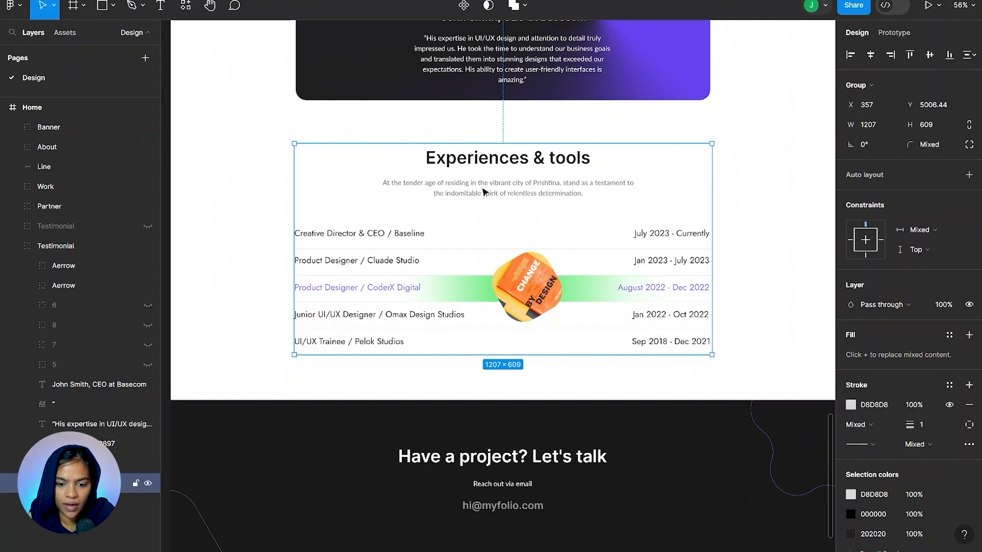
# - Check the Experiences & tools heading and list in Figma, and draw an Experience Section with an inner frame below the Testimonial Section
pyautogui.doubleClick(467, 182)
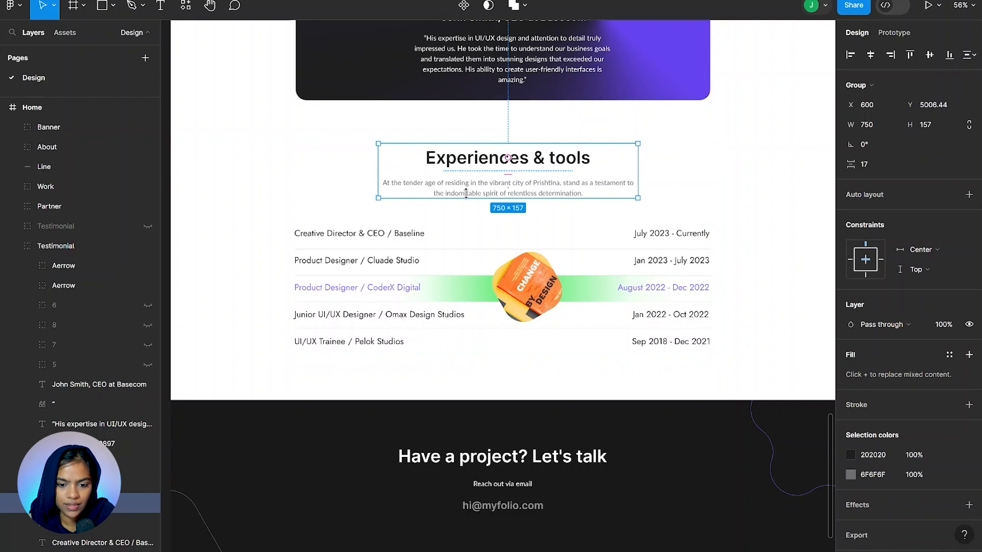
pyautogui.click(397, 244)
pyautogui.scroll(2, 332, 271)
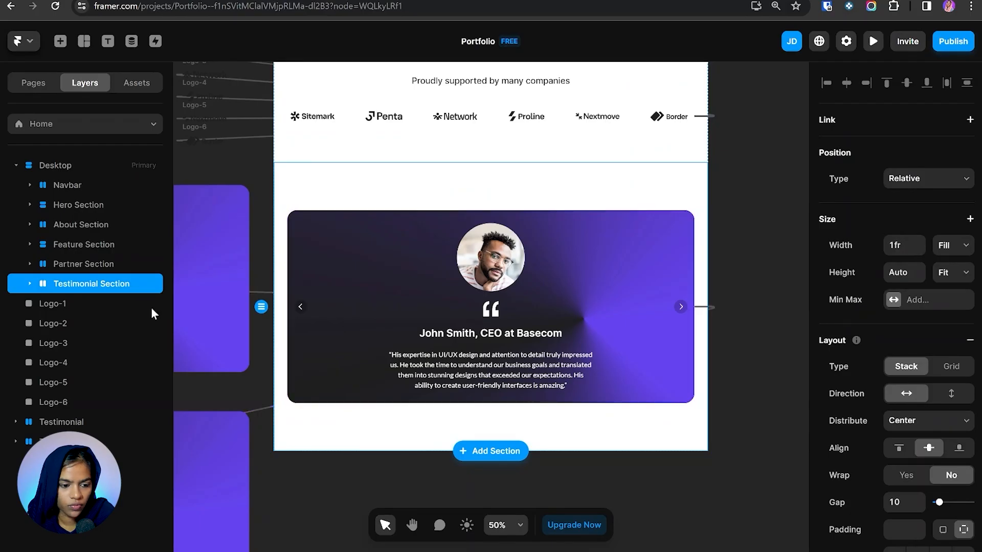
pyautogui.scroll(-3, 513, 305)
pyautogui.press('f')
pyautogui.moveTo(274, 328)
pyautogui.mouseDown()
pyautogui.moveTo(710, 394)
pyautogui.moveTo(710, 509)
pyautogui.moveTo(691, 500)
pyautogui.mouseUp()
# - Give the frame inside the Experience Section a max width of 1200 and make it a horizontal stack named container
pyautogui.click(901, 299)
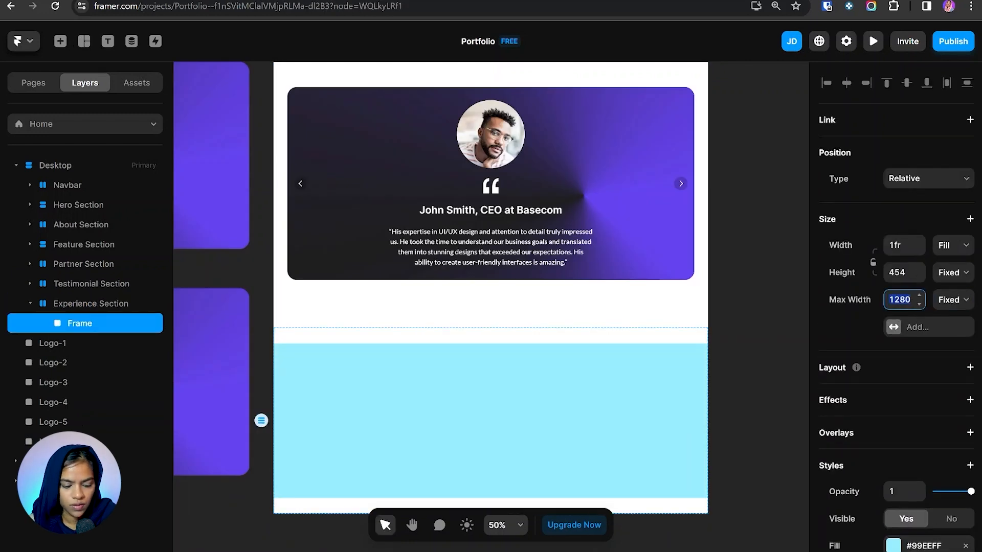
pyautogui.write('1200')
pyautogui.press('Return')
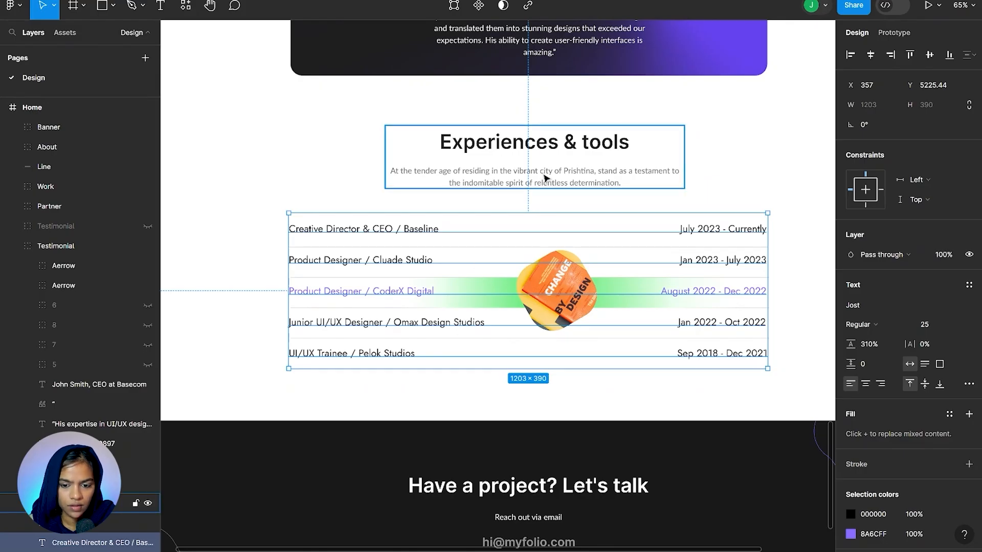
pyautogui.hotkey('alt', 'Tab')
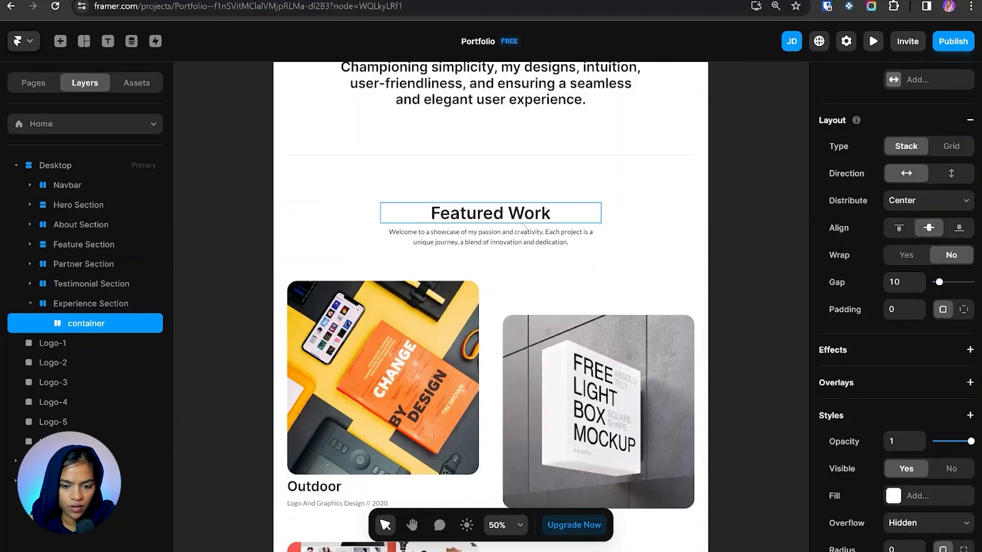
# - Paste the Featured Work content wrap into the Experience Section's container, align it to the top, and check the list layout in Figma
pyautogui.hotkey('ctrl', 'v')
pyautogui.click(59, 345)
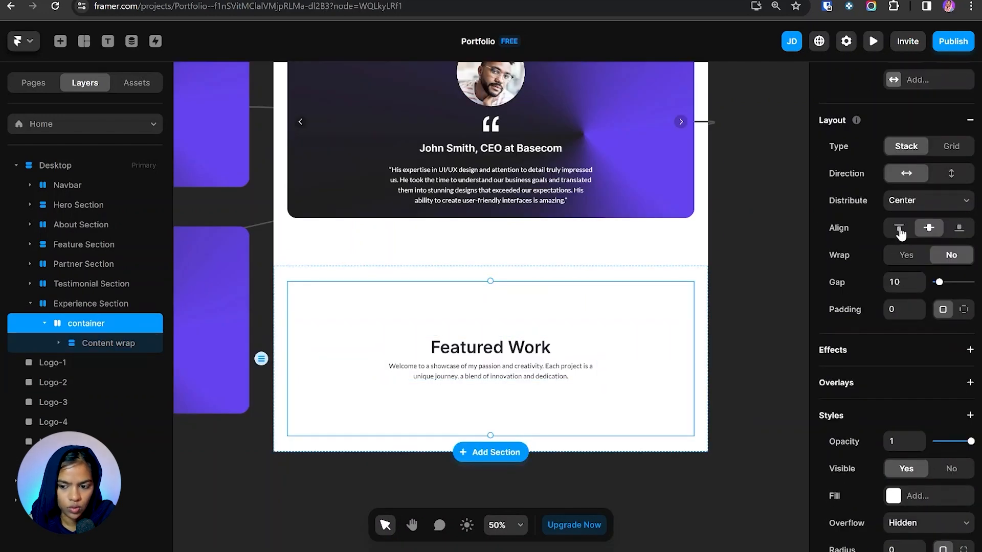
pyautogui.hotkey('alt', 'Tab')
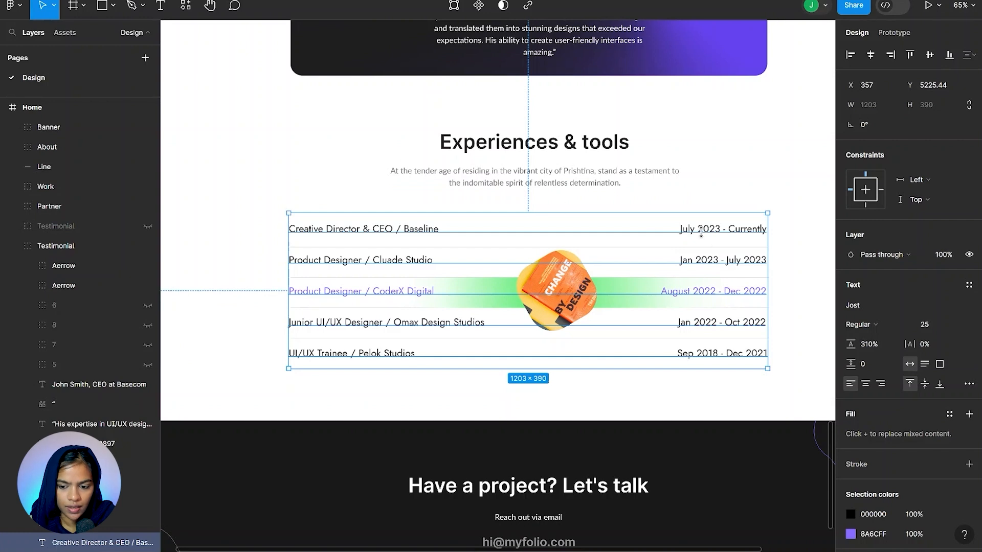
pyautogui.hotkey('alt', 'Tab')
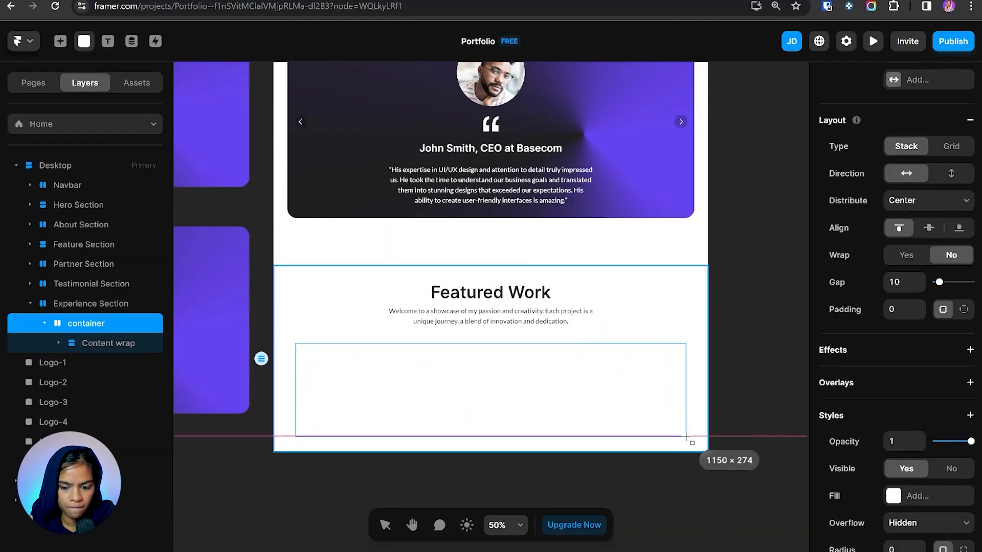
# - Draw a frame about 1150 × 274 below the heading and make the container a vertical stack with centered alignment
pyautogui.hotkey('ctrl', 'v')
pyautogui.click(951, 173)
pyautogui.click(929, 228)
# - Rename the new frame below the heading as Card Wrap
pyautogui.click(436, 376)
pyautogui.doubleClick(94, 363)
pyautogui.write('Card ')
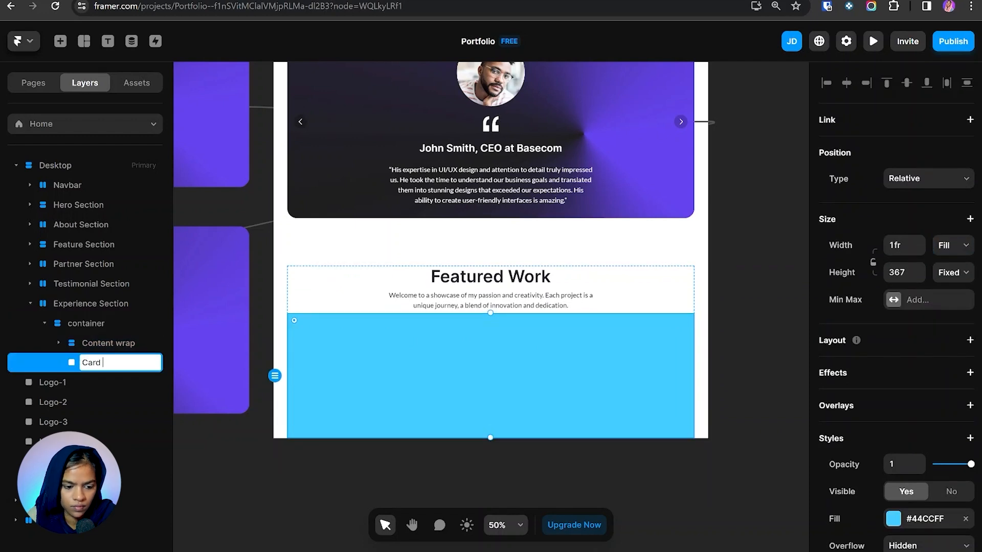
pyautogui.write('Wrap')
pyautogui.press('Return')
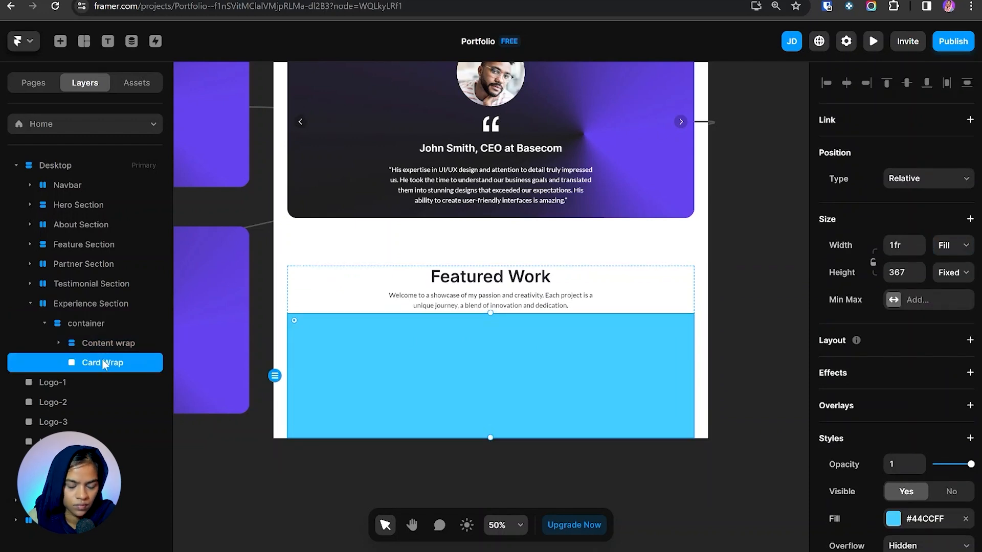
# - Check the experience rows in Figma, draw a full-width frame about 90 high inside Card Wrap, and name it Card
pyautogui.hotkey('alt', 'Tab')
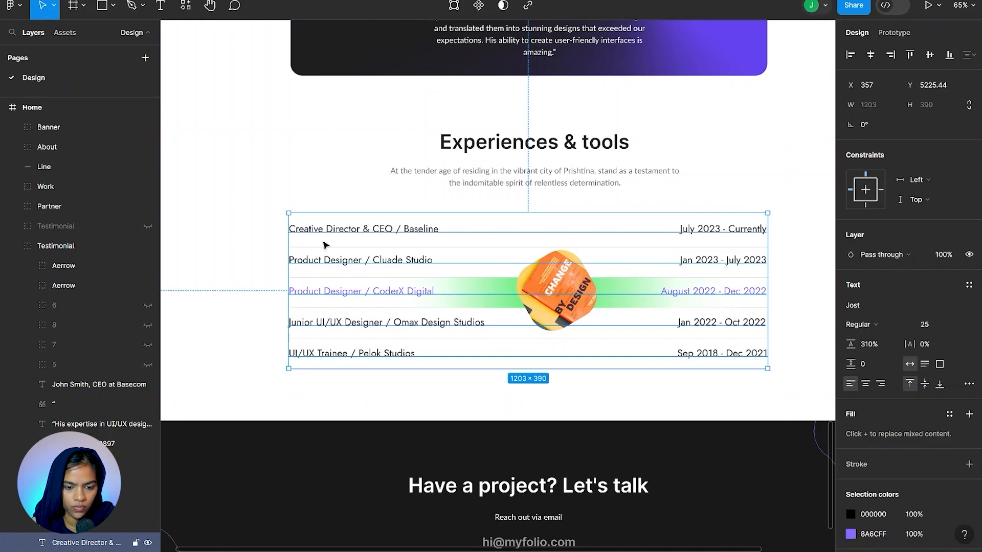
pyautogui.hotkey('alt', 'Tab')
pyautogui.press('f')
pyautogui.moveTo(284, 317)
pyautogui.mouseDown()
pyautogui.moveTo(300, 350)
pyautogui.moveTo(588, 339)
pyautogui.moveTo(685, 370)
pyautogui.mouseUp()
pyautogui.moveTo(120, 398); pyautogui.dragTo(119, 384)
pyautogui.doubleClick(119, 384)
pyautogui.write('Card Wrap')
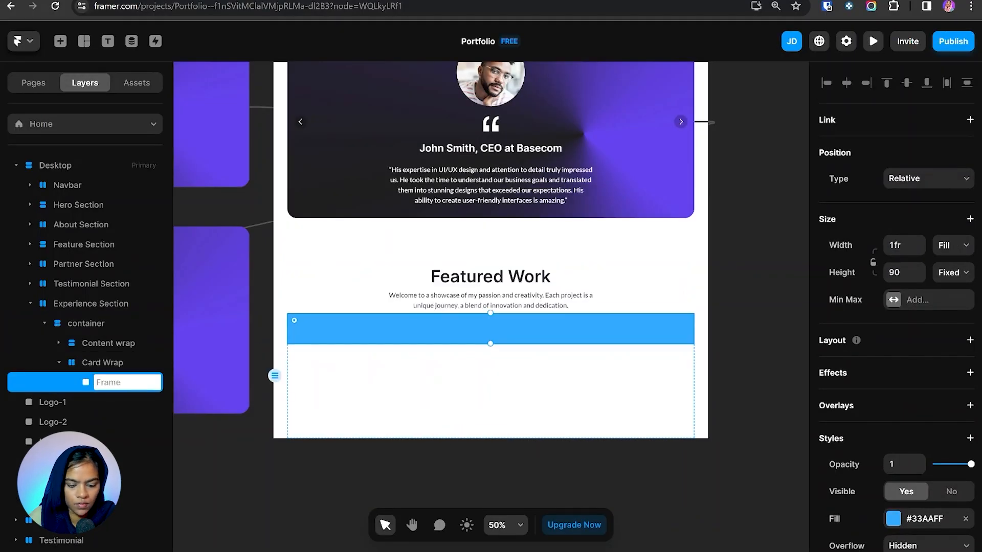
pyautogui.press('Return')
# - Copy the heading's Title text into the Card frame and set the copy's width to Fill
pyautogui.hotkey('alt', 'Tab')
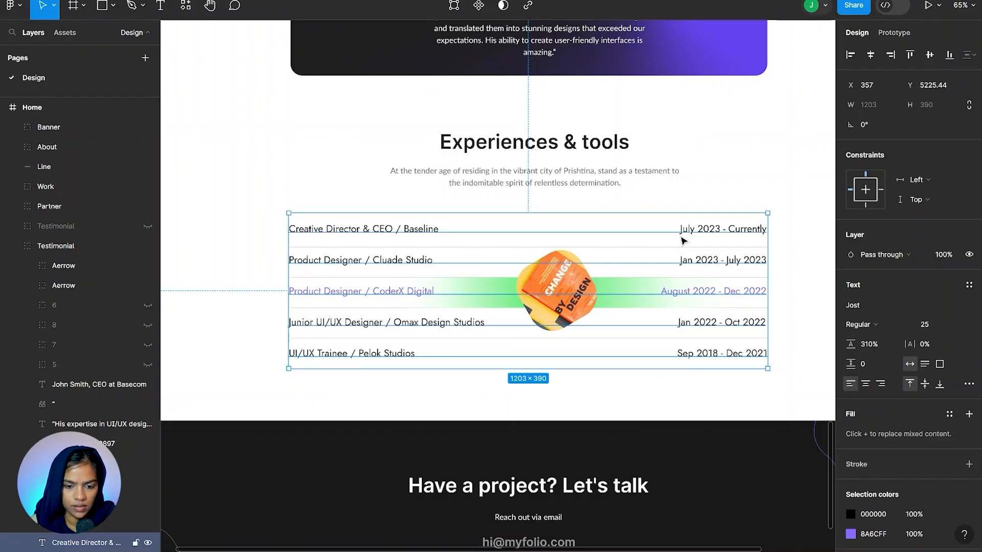
pyautogui.hotkey('alt', 'Tab')
pyautogui.click(463, 284)
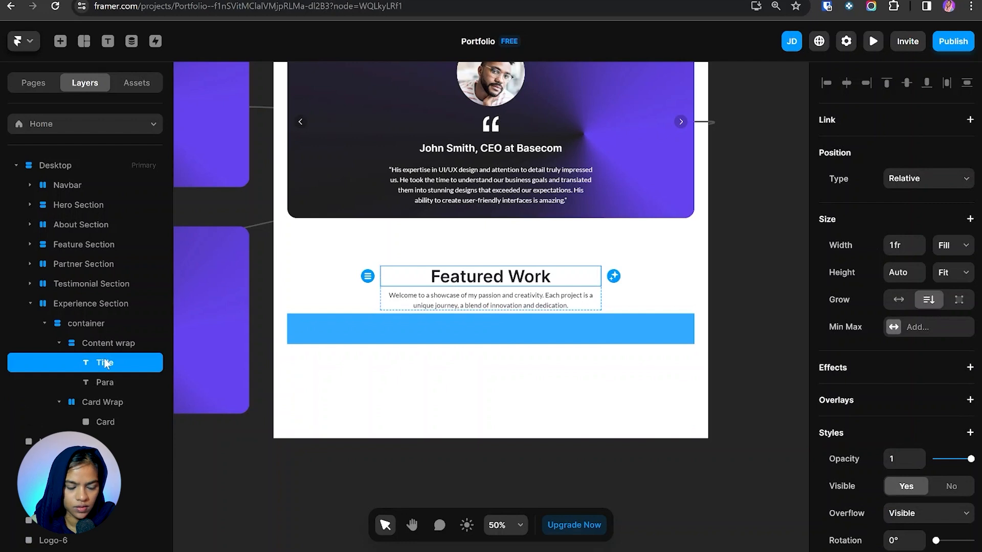
pyautogui.click(112, 422)
pyautogui.hotkey('ctrl', 'v')
pyautogui.click(114, 423)
pyautogui.click(952, 246)
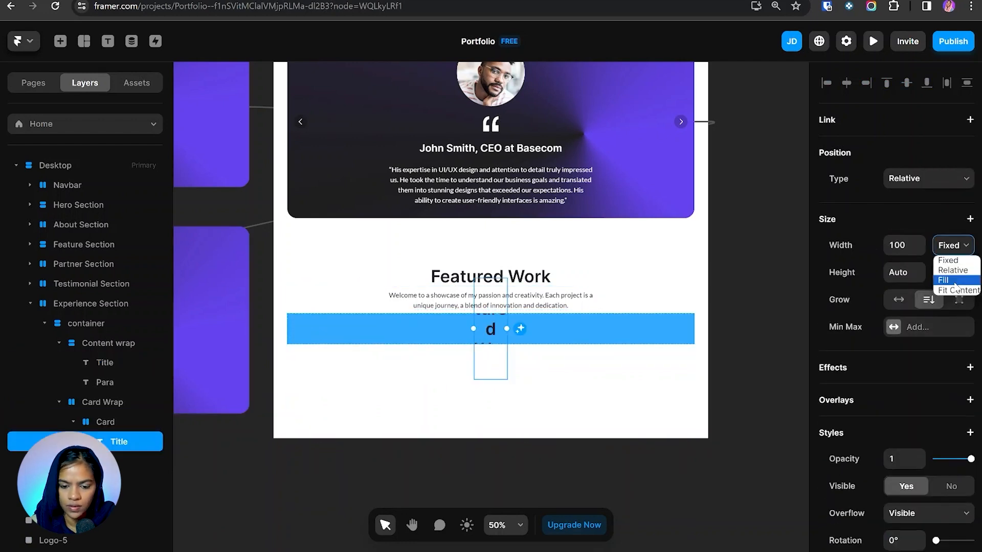
pyautogui.click(946, 280)
# - Give the Card's title the Experience Title text style and the content "Creative Director & CEO / Baseline" copied from Figma
pyautogui.scroll(-5, 954, 287)
pyautogui.click(920, 364)
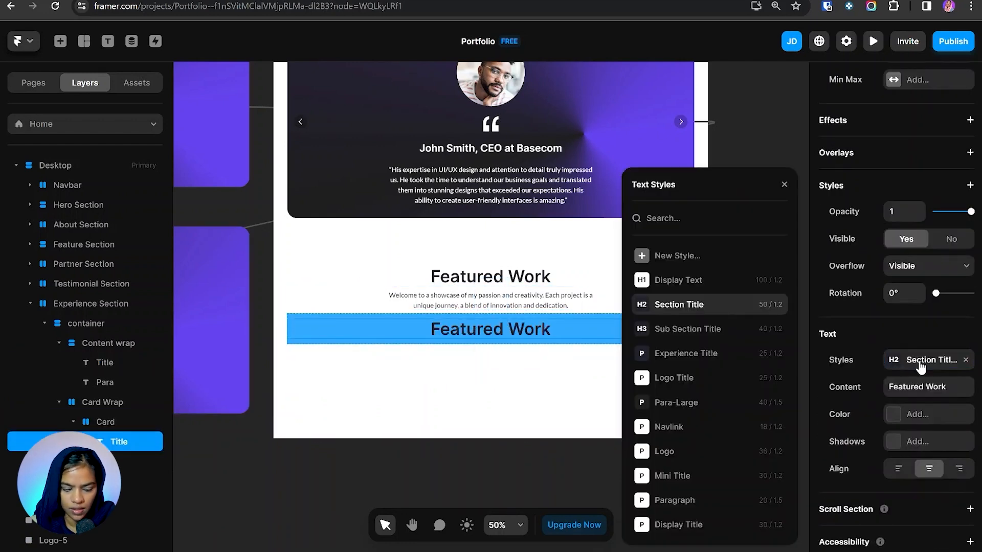
pyautogui.hotkey('alt', 'Tab')
pyautogui.hotkey('ctrl', 'a')
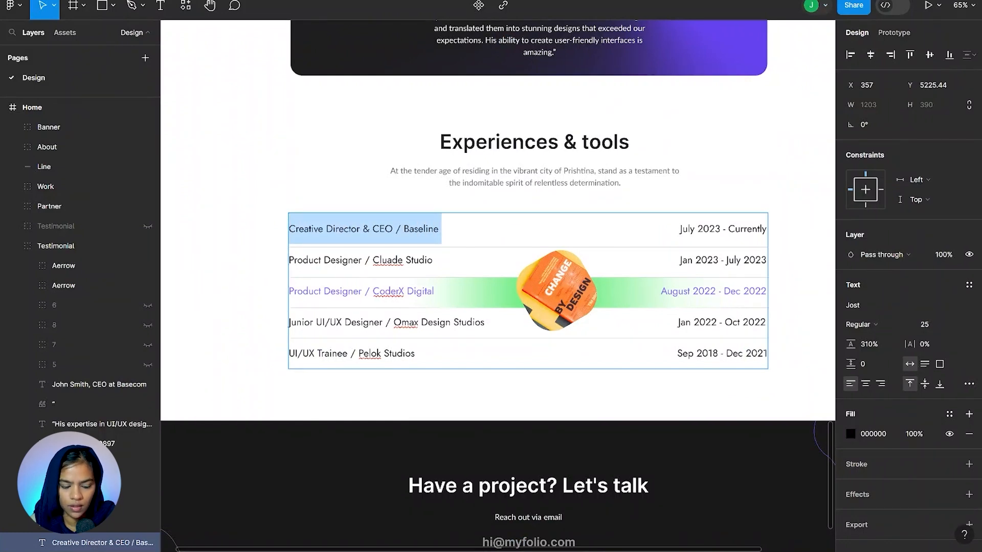
pyautogui.hotkey('alt', 'Tab')
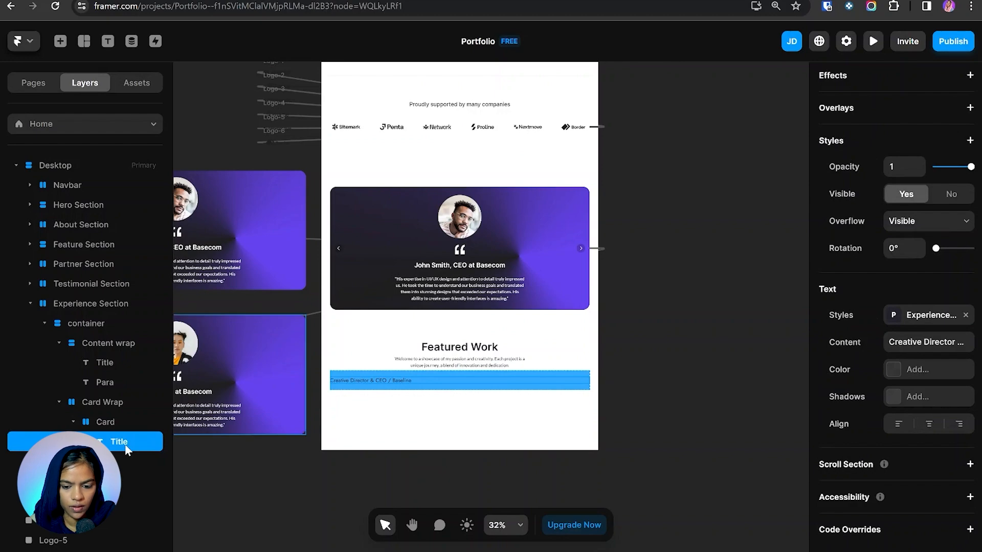
# - Duplicate the Card's title, set the copy's content to "July 2023 - Currently" from Figma, and align it right
pyautogui.hotkey('alt', 'Tab')
pyautogui.hotkey('alt', 'Tab')
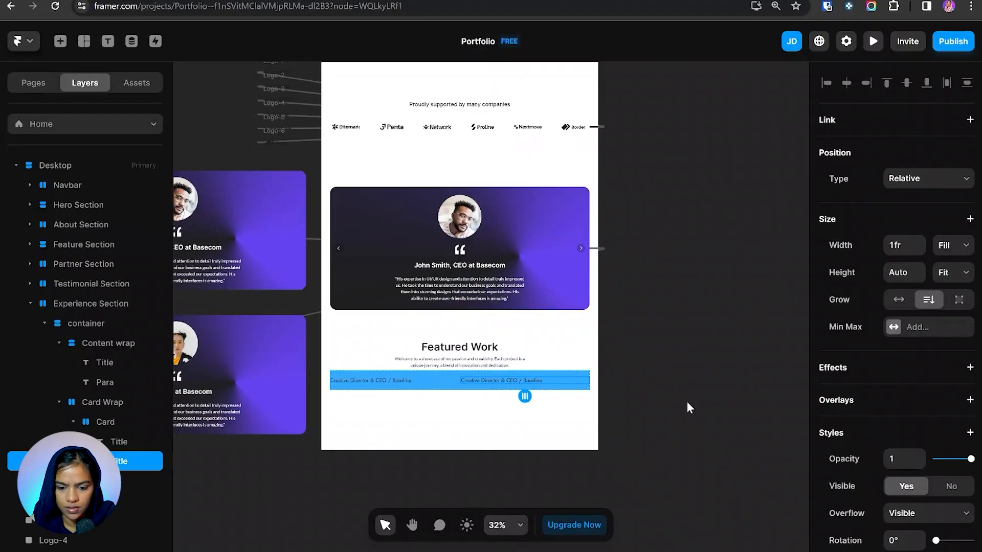
pyautogui.scroll(5, 465, 378)
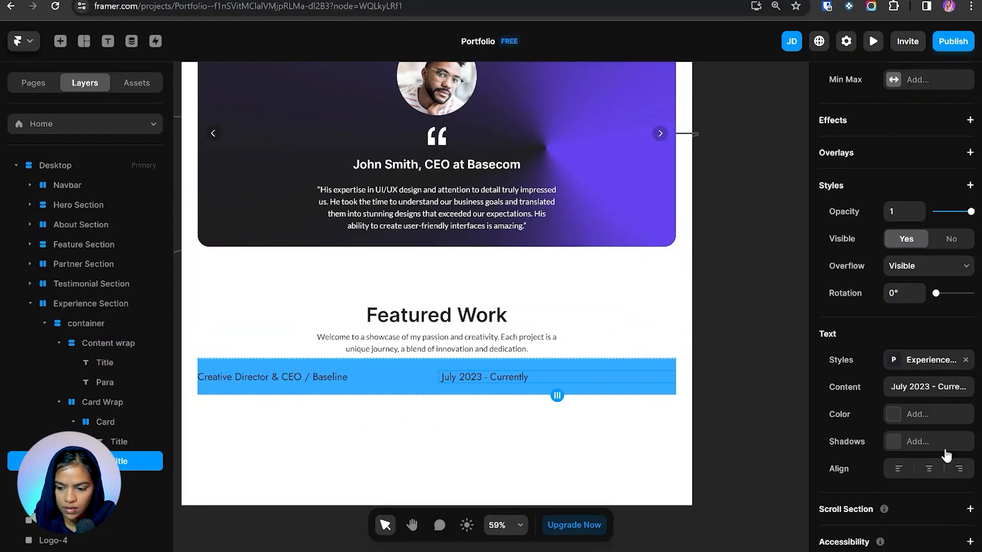
pyautogui.click(958, 469)
# - Compare the row dividers in Figma and give the Card a solid light grey border with width 1 on its bottom side only
pyautogui.click(484, 382)
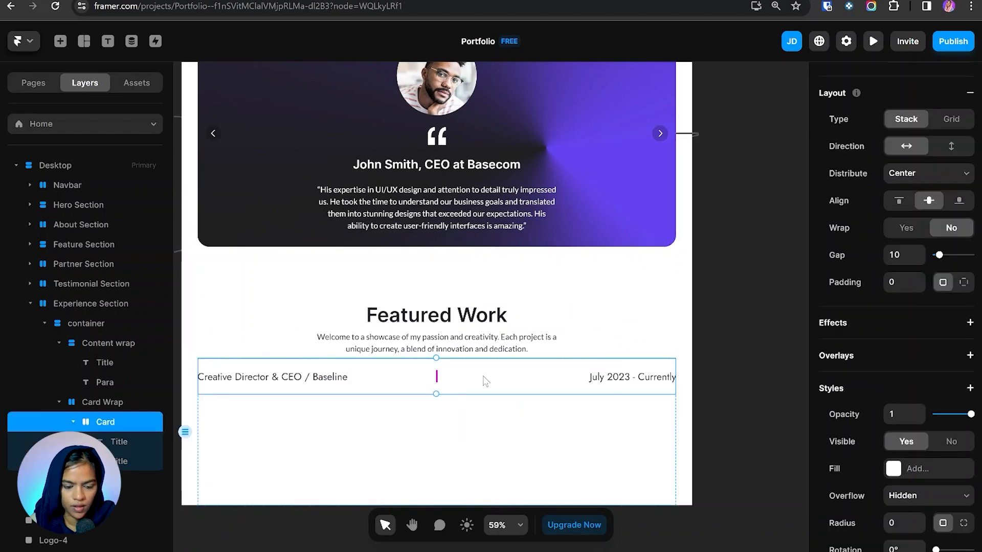
pyautogui.hotkey('alt', 'Tab')
pyautogui.scroll(5, 356, 258)
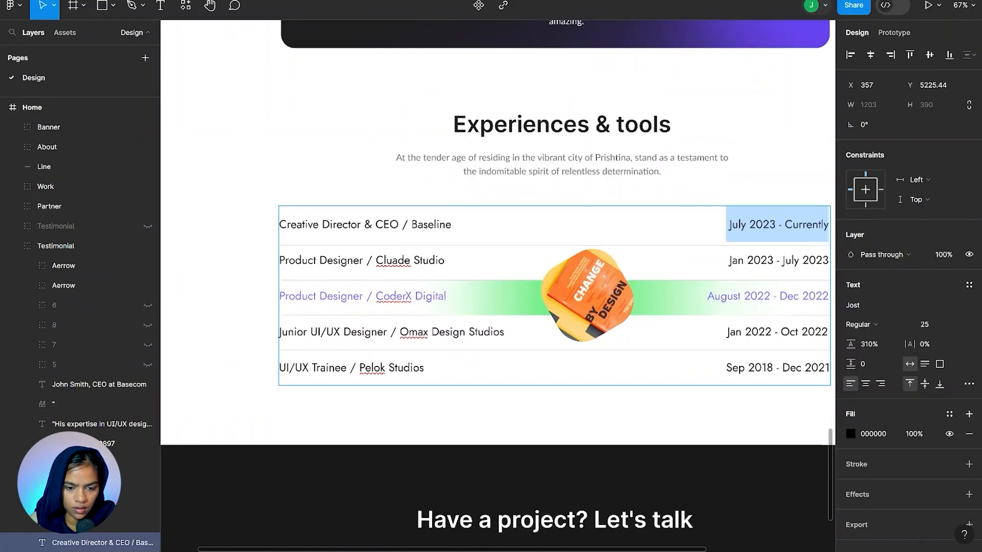
pyautogui.hotkey('alt', 'Tab')
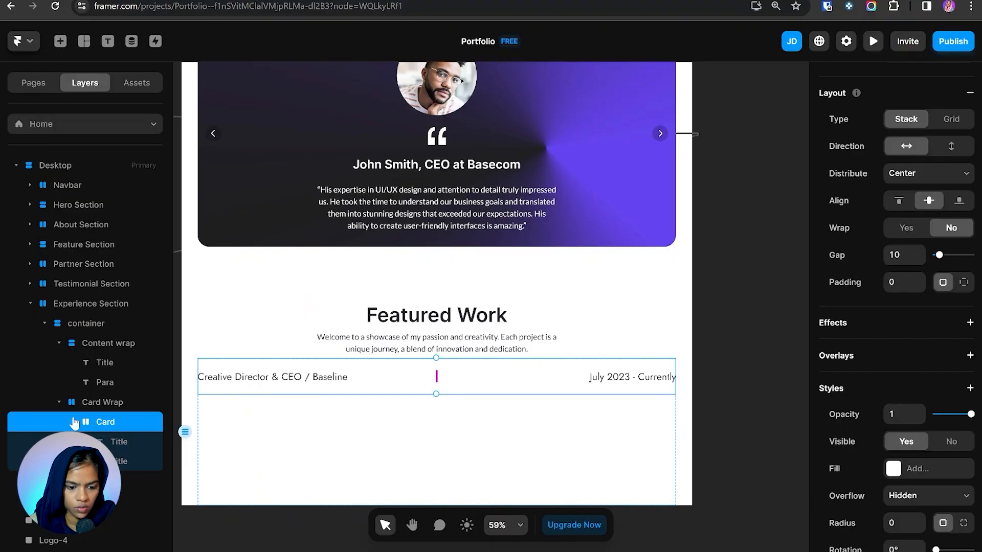
pyautogui.scroll(-4, 950, 462)
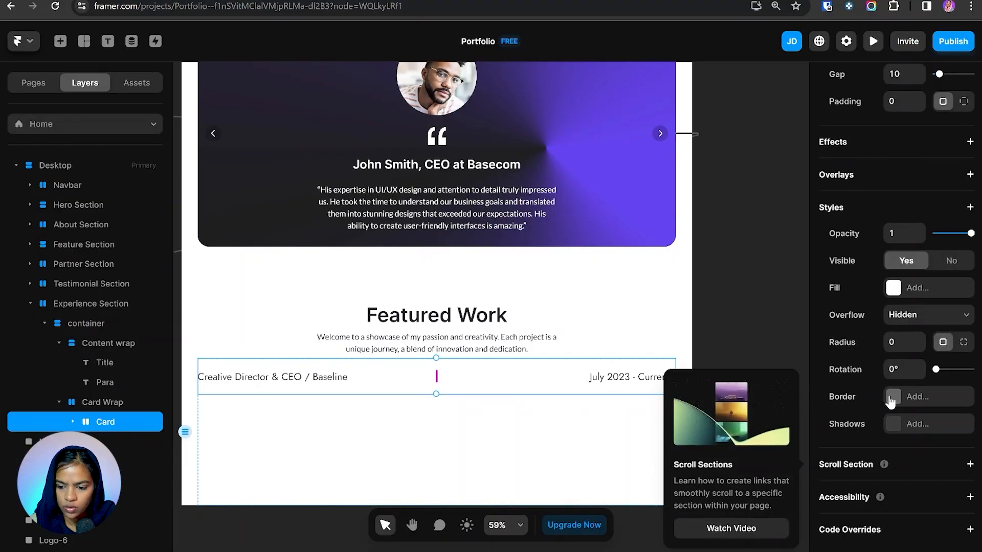
pyautogui.click(916, 397)
pyautogui.click(776, 459)
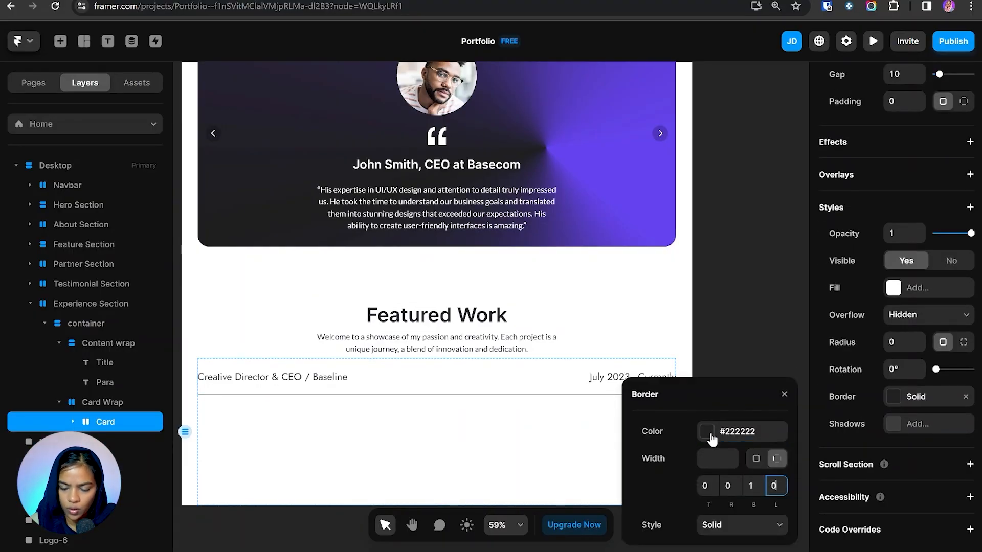
pyautogui.press('Escape')
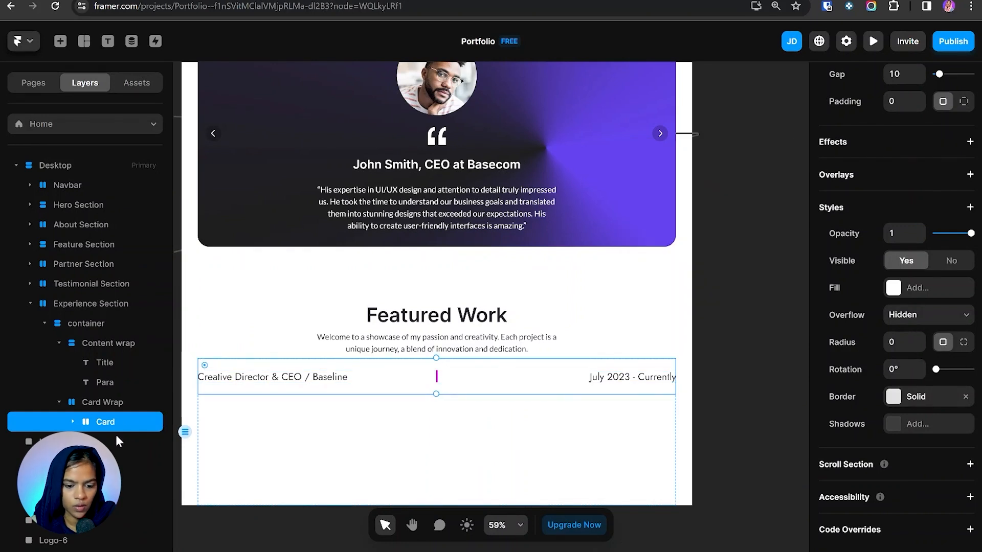
# - Check the list design in Figma, then turn the Card frame into a component named Card with its primary variant renamed Desktop
pyautogui.hotkey('alt', 'Tab')
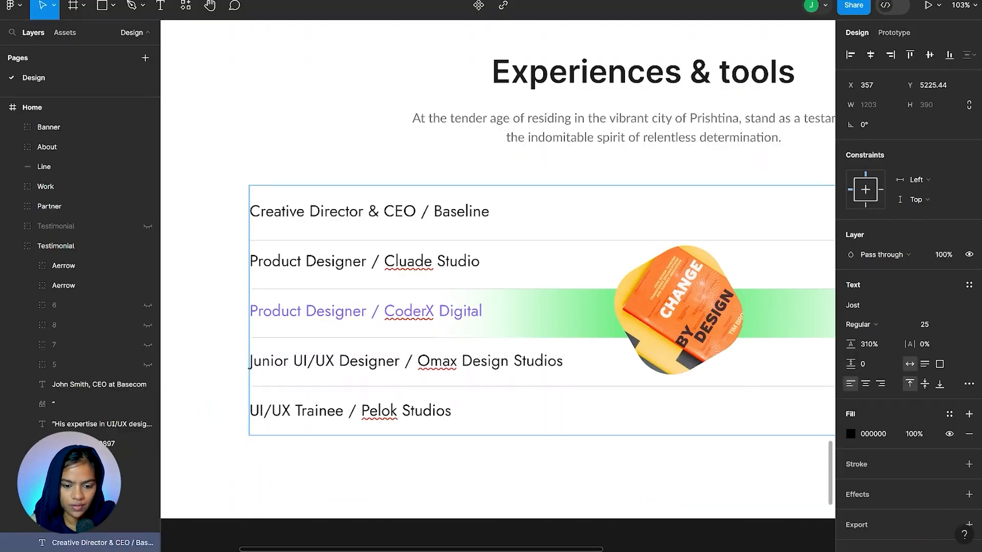
pyautogui.keyDown('ctrl'); pyautogui.scroll(-3, 410, 356); pyautogui.keyUp('ctrl')
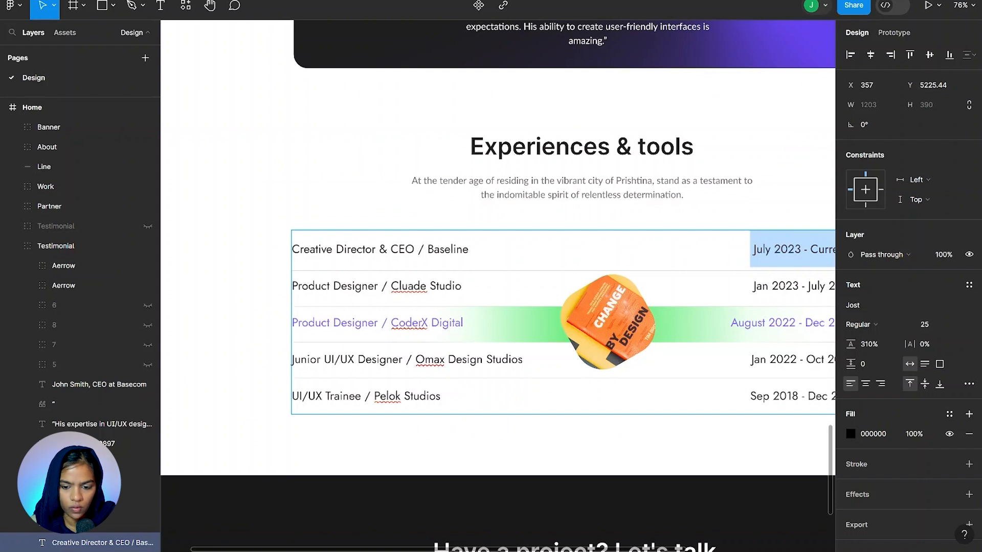
pyautogui.hotkey('alt', 'Tab')
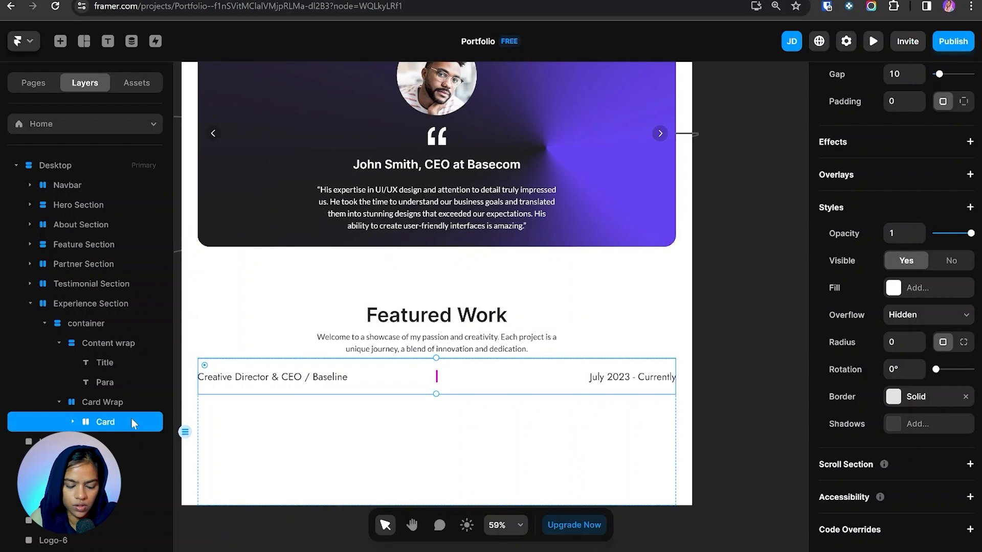
pyautogui.hotkey('ctrl', 'alt', 'k')
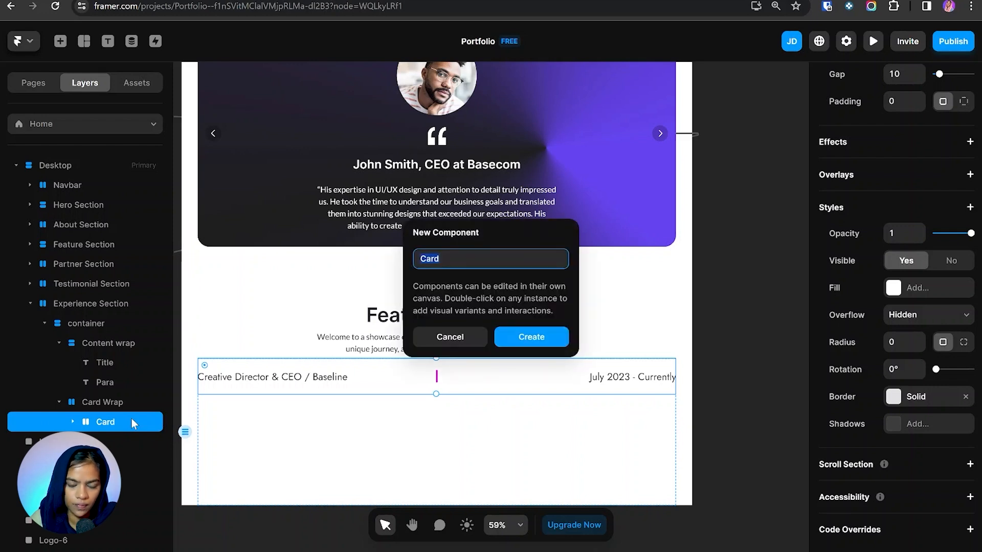
pyautogui.press('Return')
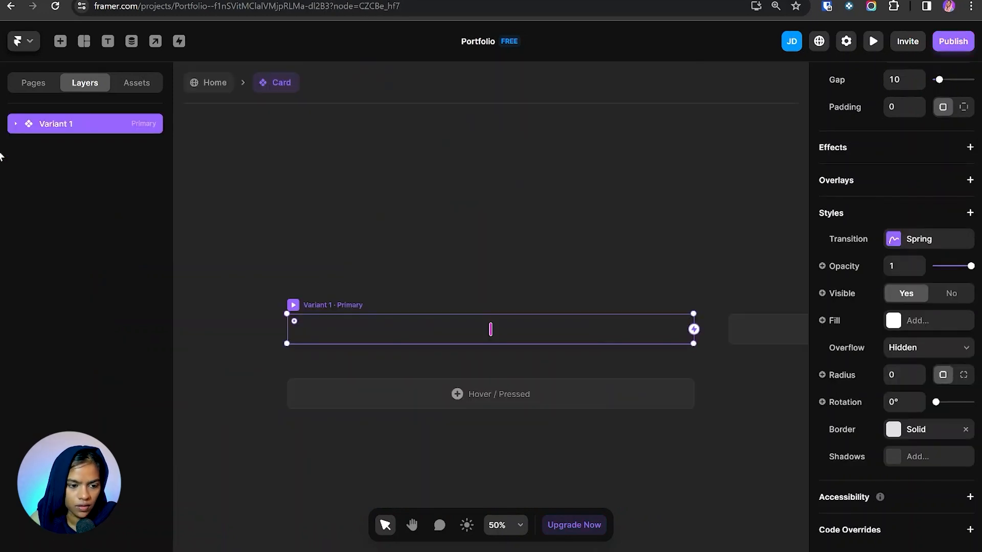
pyautogui.doubleClick(68, 124)
pyautogui.write('Desktop')
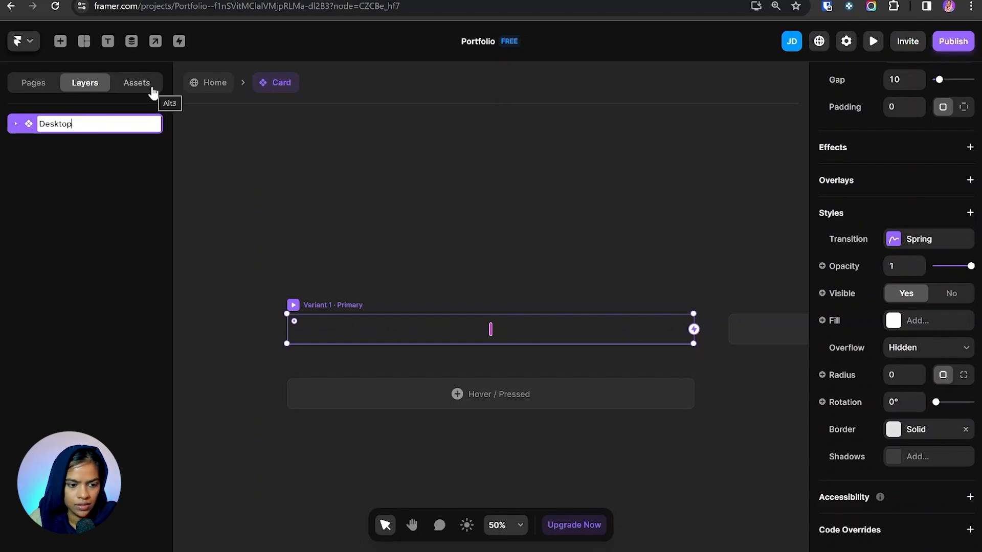
pyautogui.press('Return')
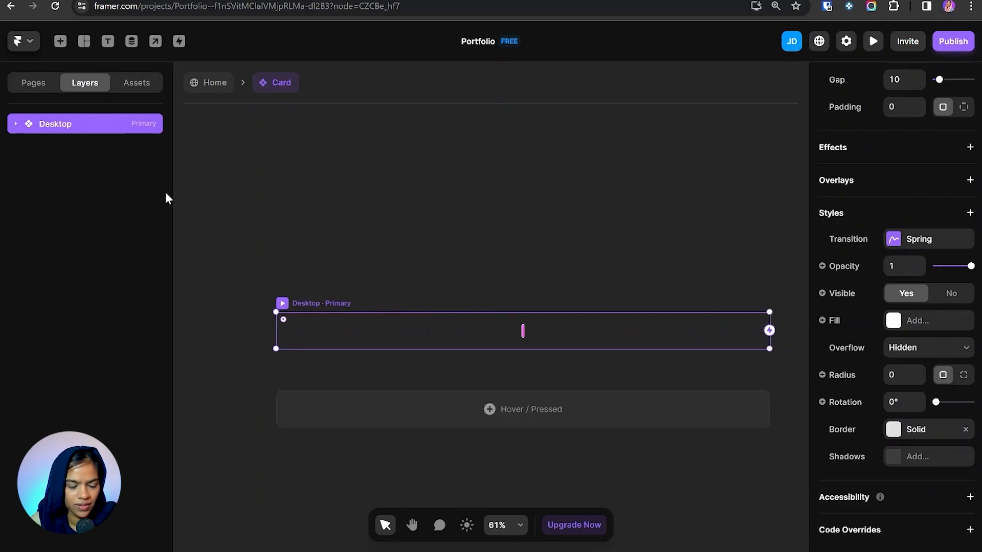
# - Switch the editor's appearance to the light theme
pyautogui.click(18, 45)
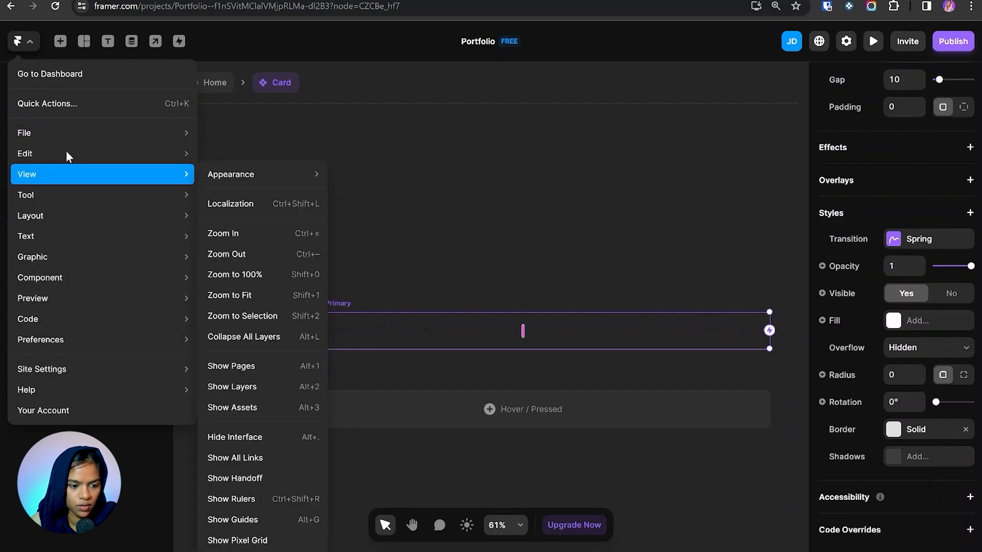
pyautogui.moveTo(222, 180)
pyautogui.click(352, 197)
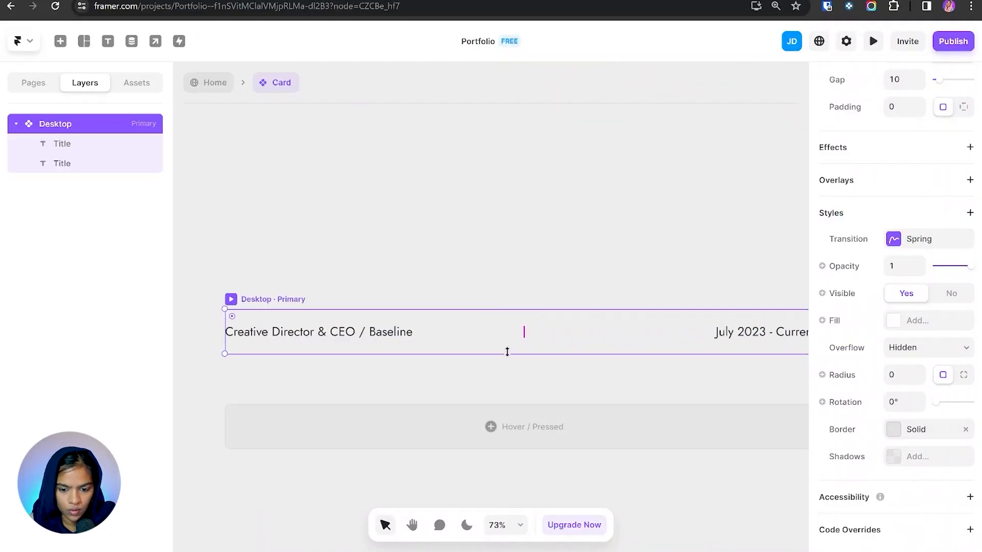
# - Draw a frame about 208 × 193 over the middle of the row and nest it between the Desktop variant's two Title texts
pyautogui.press('f')
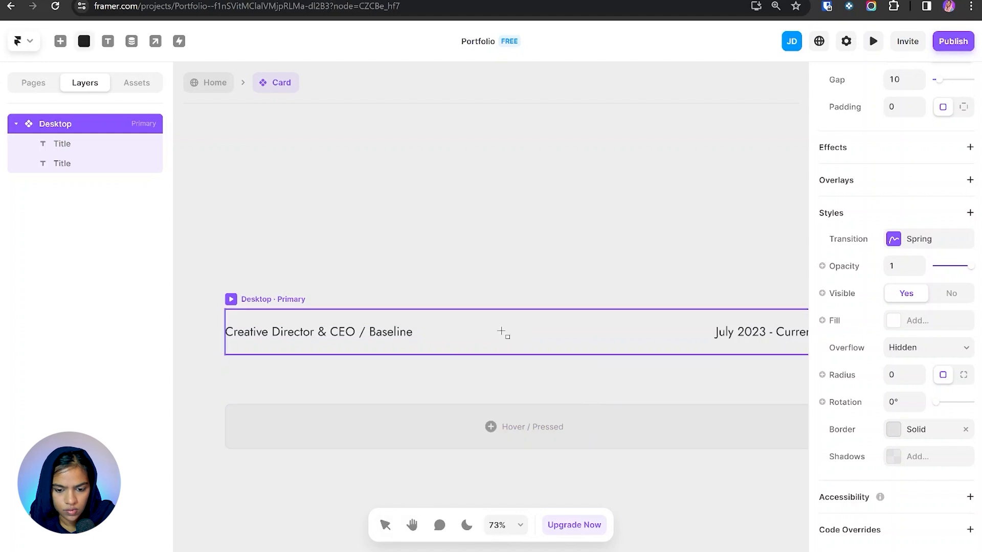
pyautogui.moveTo(474, 277); pyautogui.dragTo(541, 361)
pyautogui.moveTo(575, 373); pyautogui.dragTo(577, 374)
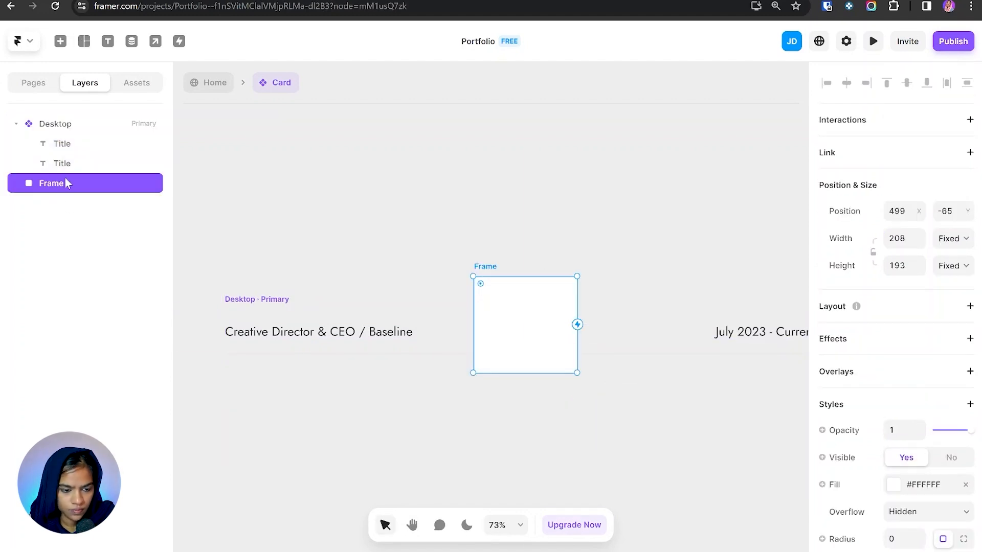
pyautogui.moveTo(65, 178); pyautogui.dragTo(76, 157)
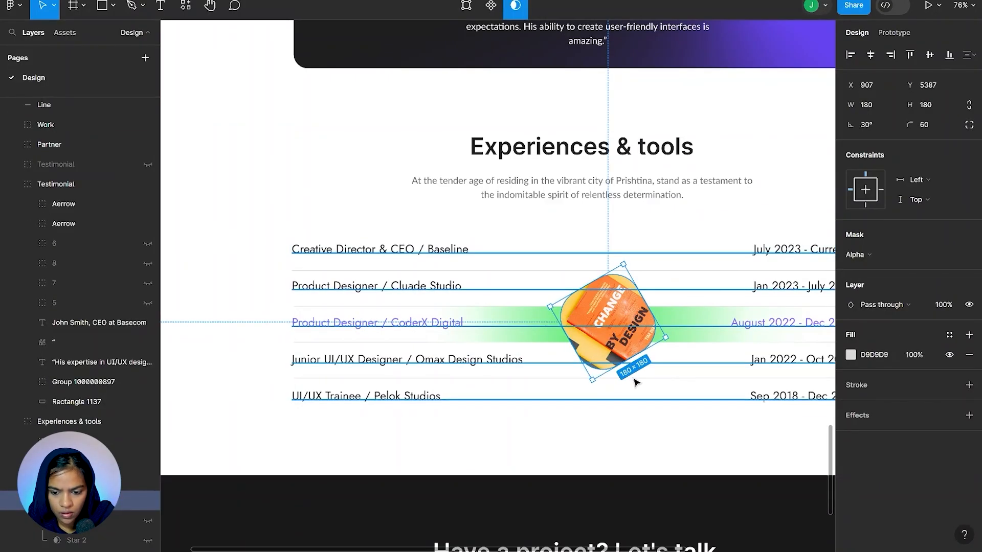
# - Switch to Framer and set the middle frame's size to 180 × 180 and its corner radius to 60, checking the values in Figma
pyautogui.hotkey('alt', 'Tab')
pyautogui.click(903, 278)
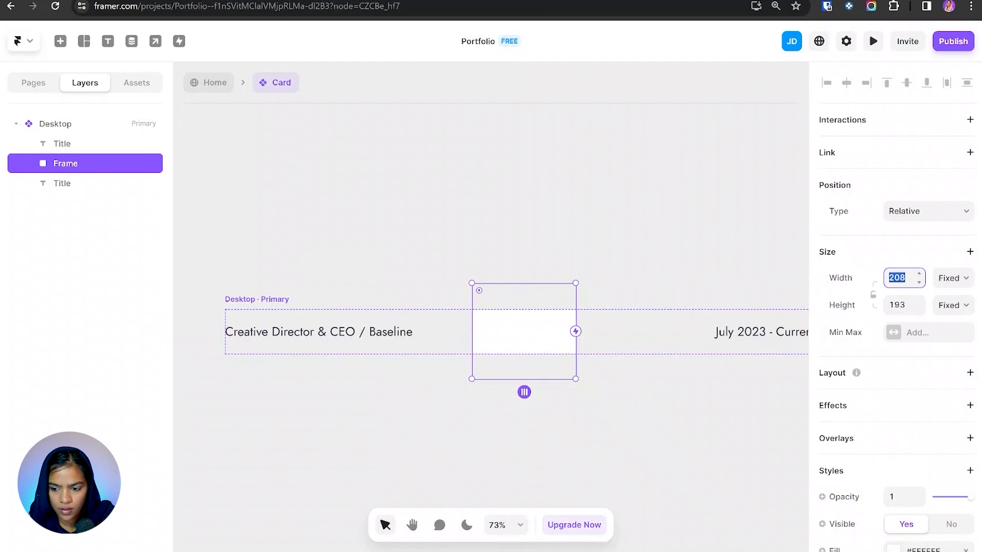
pyautogui.write('180')
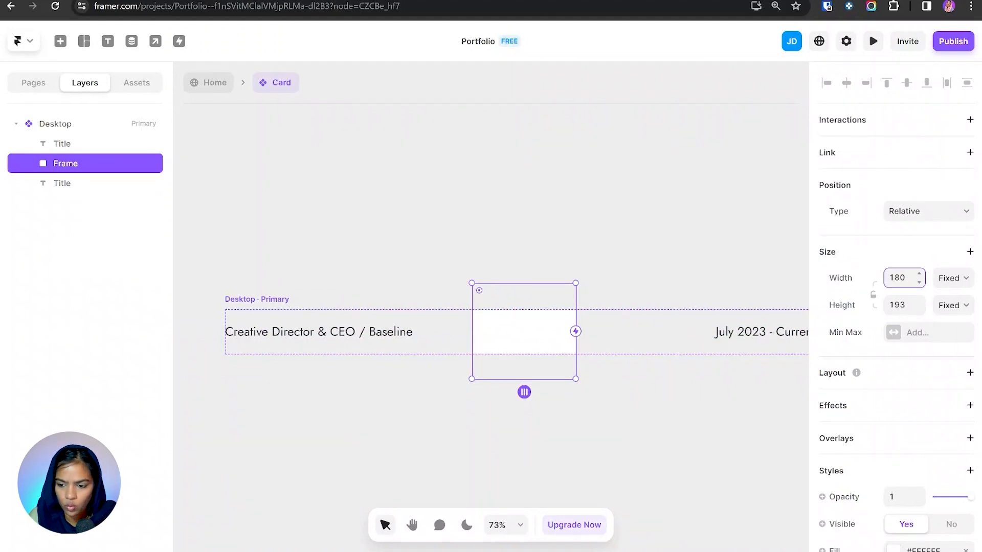
pyautogui.hotkey('alt', 'Tab')
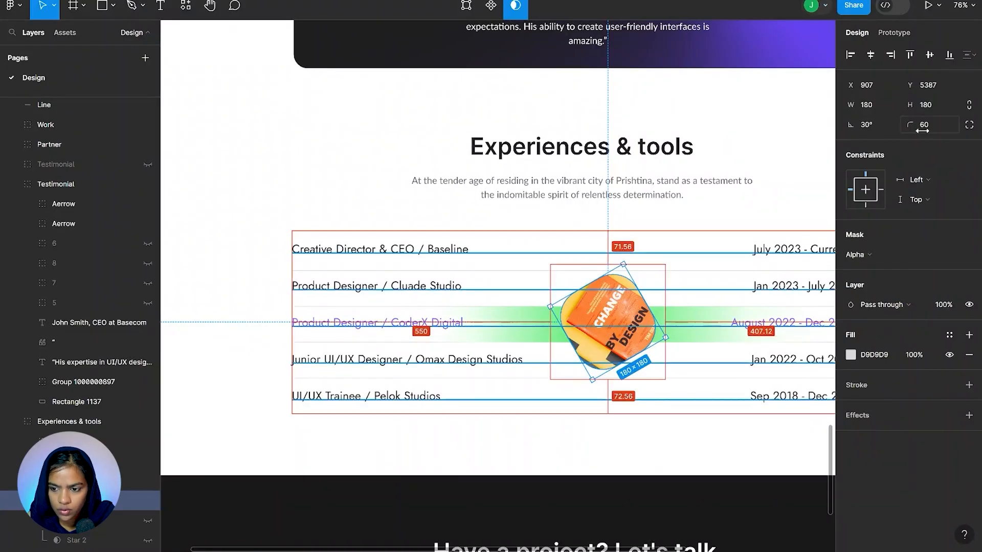
pyautogui.hotkey('alt', 'Tab')
pyautogui.scroll(-3, 936, 469)
pyautogui.click(902, 420)
pyautogui.write('60')
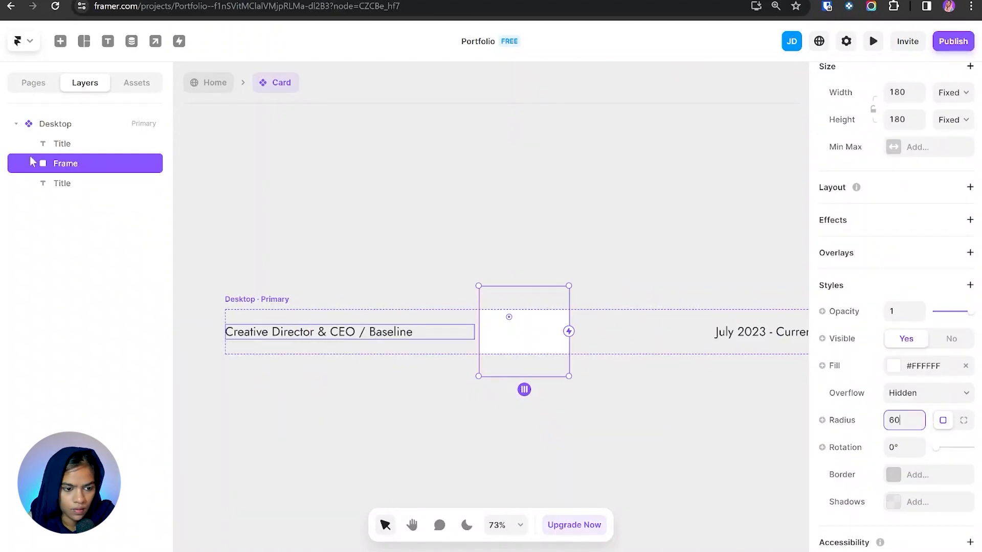
# - Rename the frame layer between the two Title texts as Image
pyautogui.doubleClick(65, 163)
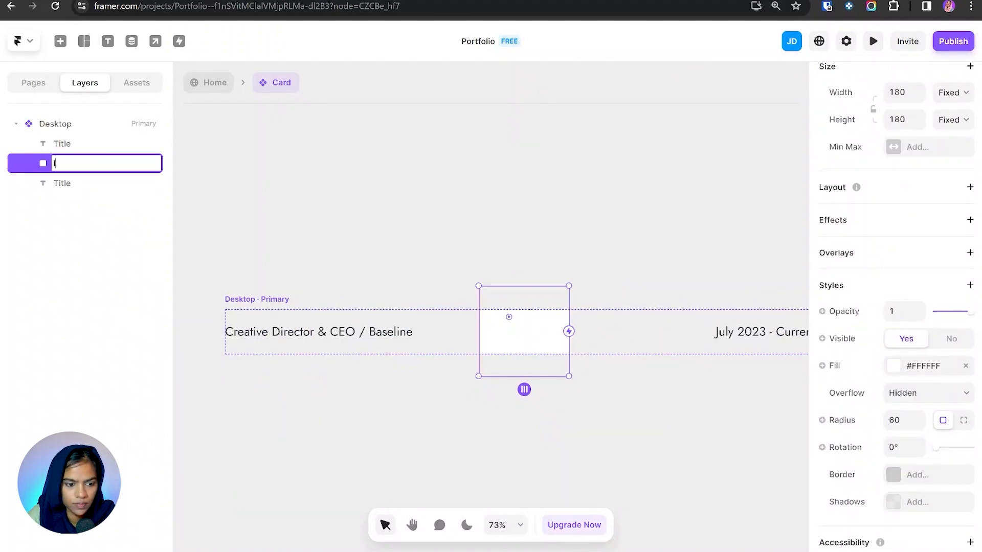
pyautogui.write('Image')
pyautogui.press('Return')
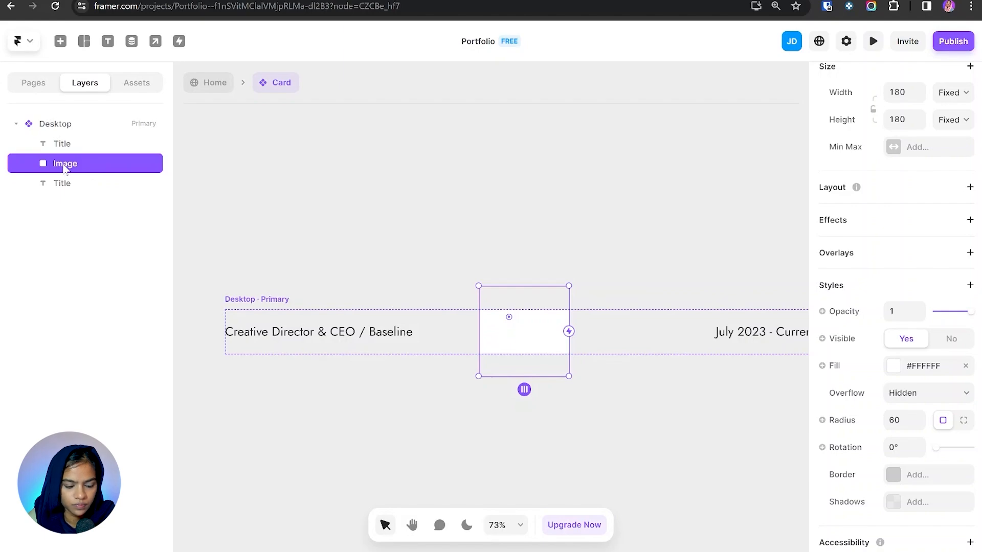
# - Check the rotated picture in the Figma design, then open the position type options for the Image frame in Framer
pyautogui.hotkey('alt', 'Tab')
pyautogui.click(600, 357)
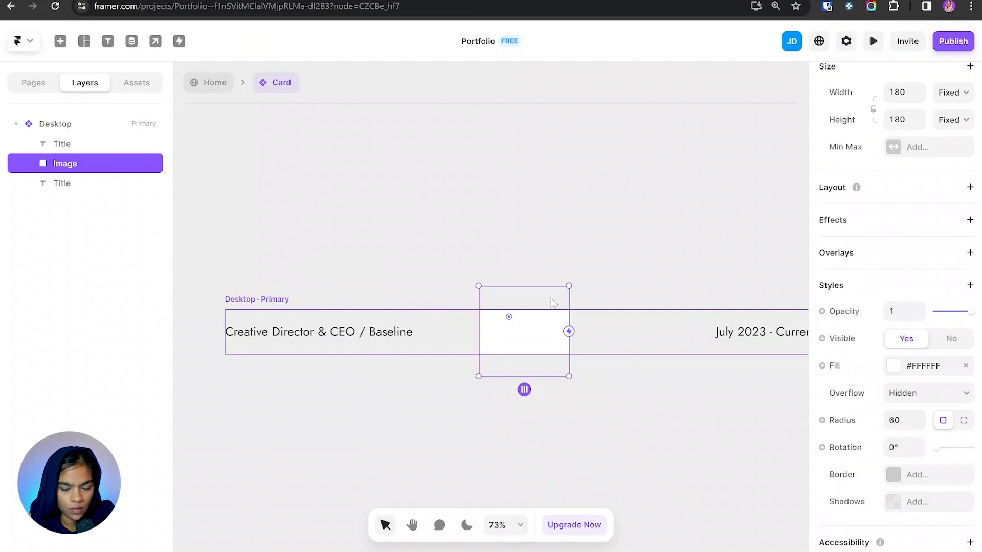
pyautogui.scroll(3, 946, 212)
pyautogui.click(911, 153)
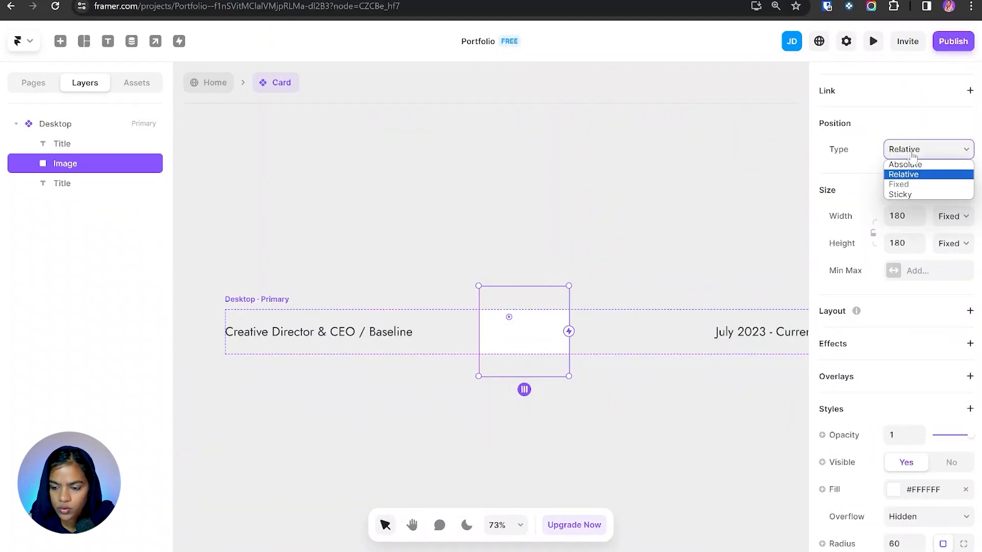
# - Set the Image layer's position type to Absolute and move it right to 537 px from the card's left edge
pyautogui.click(915, 167)
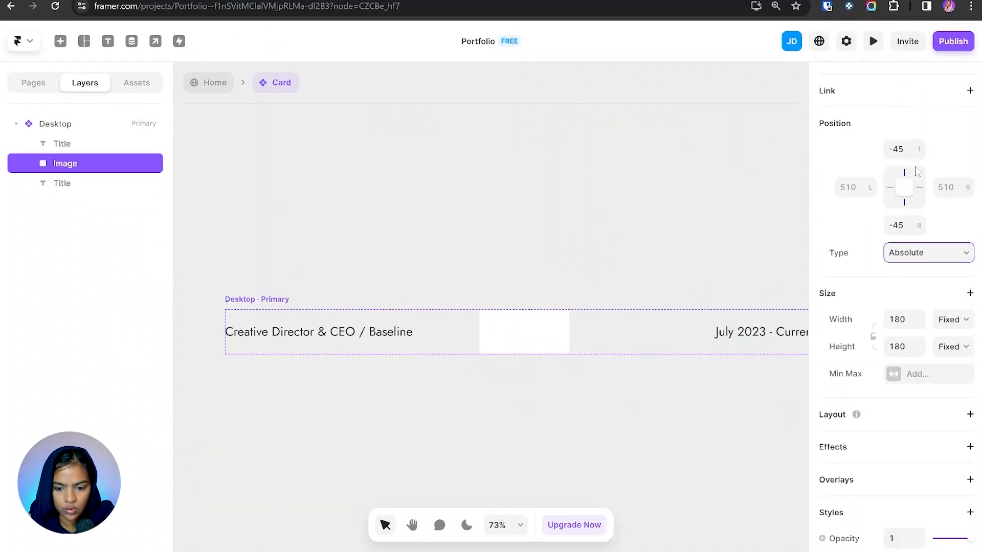
pyautogui.moveTo(524, 333); pyautogui.dragTo(540, 338)
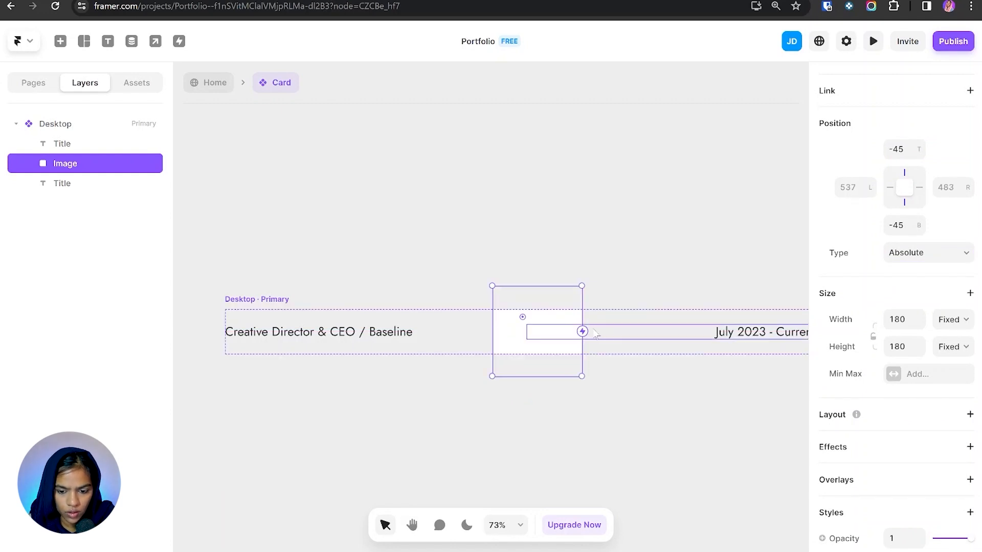
pyautogui.click(587, 355)
pyautogui.click(537, 342)
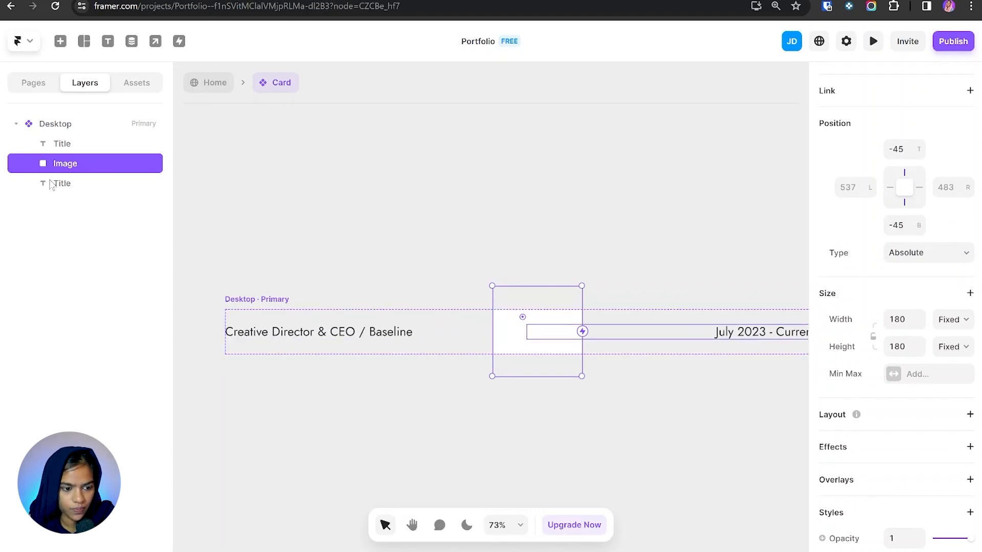
# - Set the primary Desktop variant's overflow to Visible
pyautogui.click(65, 129)
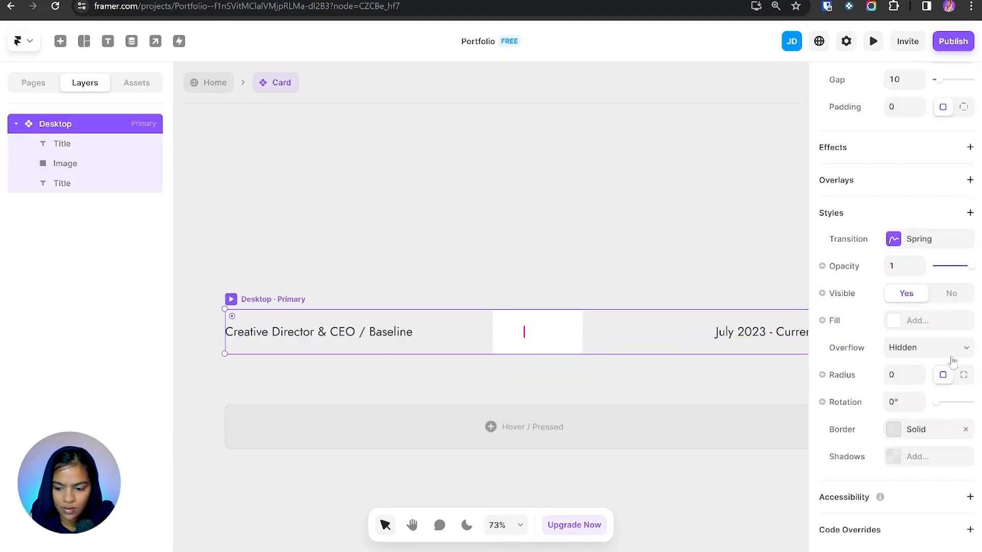
pyautogui.click(906, 356)
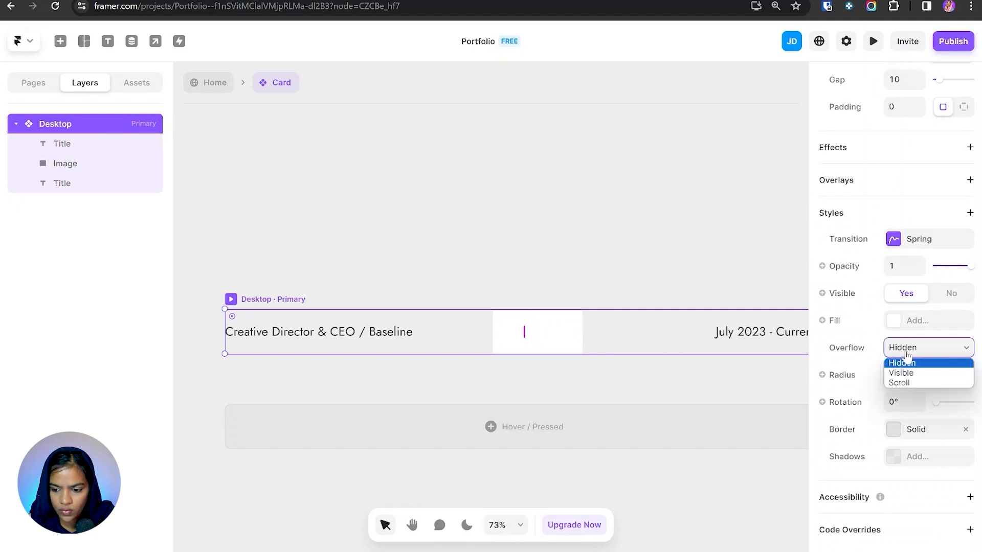
pyautogui.click(901, 373)
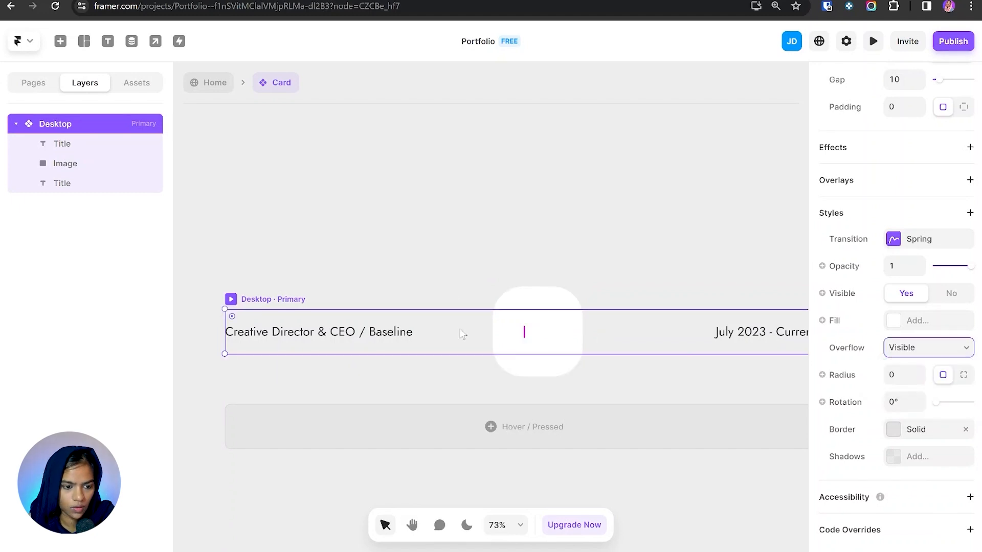
# - Wrap both Title layers and the Image in a stack and rename it "content wrap"
pyautogui.click(72, 143)
pyautogui.keyDown('shift'); pyautogui.click(74, 164); pyautogui.keyUp('shift')
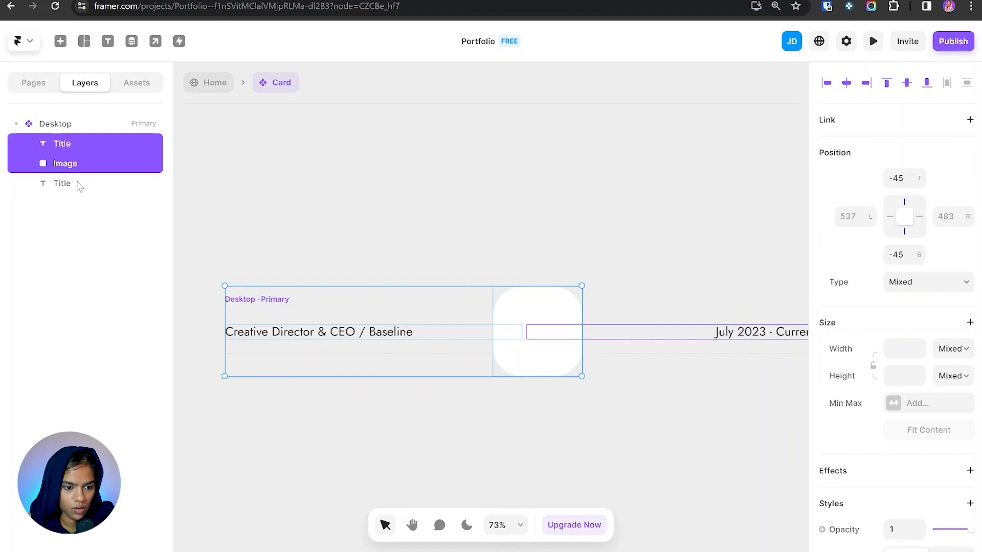
pyautogui.keyDown('shift'); pyautogui.click(80, 185); pyautogui.keyUp('shift')
pyautogui.hotkey('ctrl', 'Return')
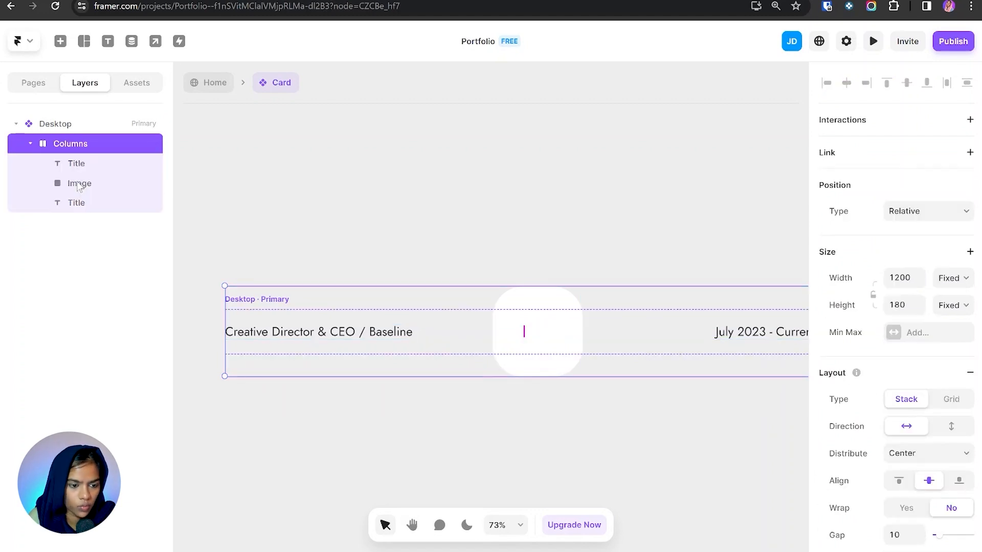
pyautogui.doubleClick(94, 144)
pyautogui.write('content wrap')
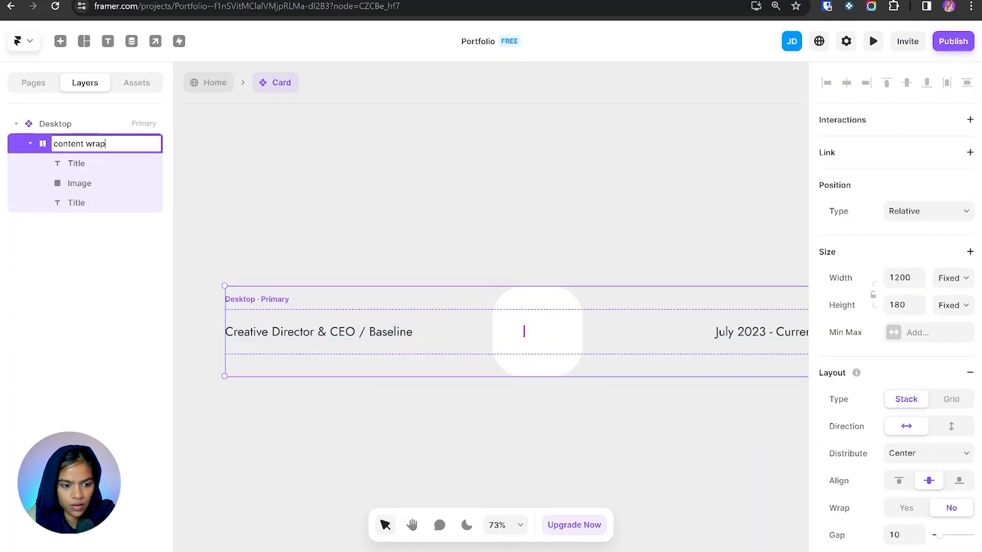
pyautogui.press('Return')
# - Set the height of both the content wrap stack and the primary Desktop variant to Fit Content
pyautogui.click(949, 307)
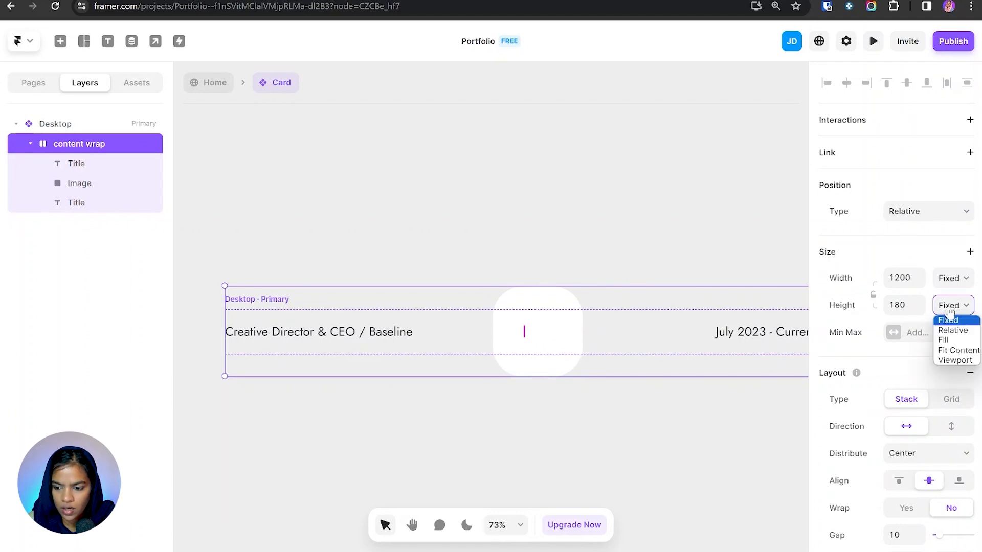
pyautogui.click(957, 340)
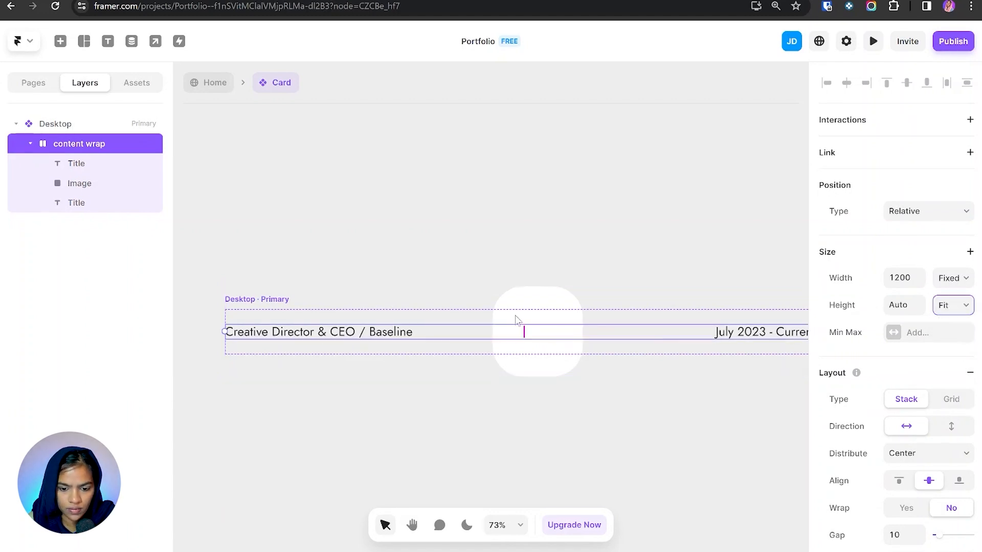
pyautogui.click(548, 333)
pyautogui.scroll(3, 928, 215)
pyautogui.click(964, 229)
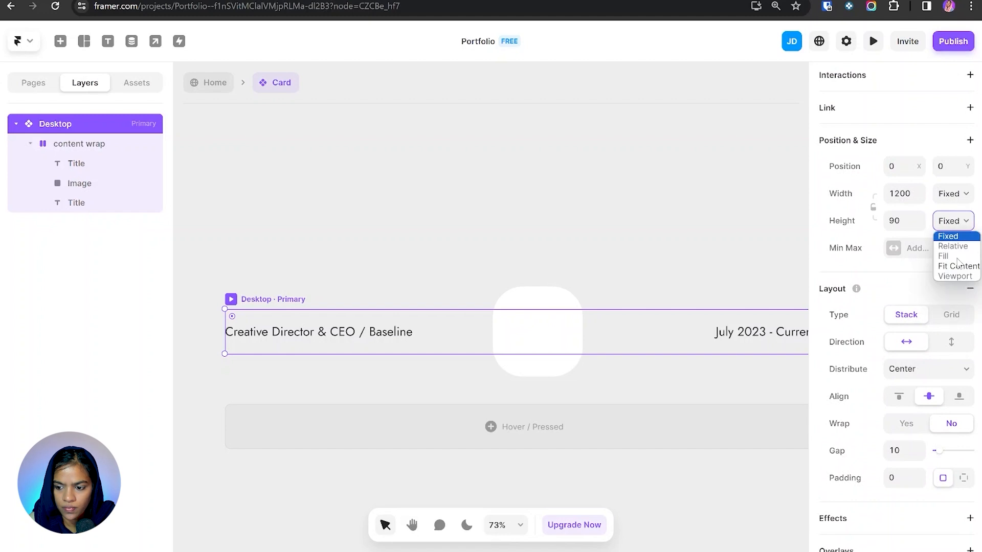
pyautogui.press('Return')
# - Give the content wrap stack individual padding of 30 at its top and bottom
pyautogui.click(62, 146)
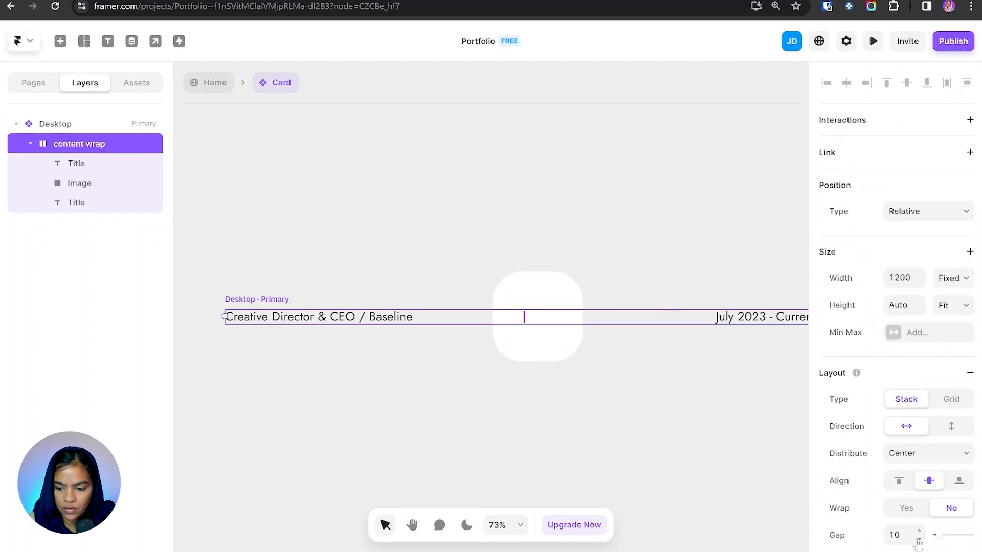
pyautogui.scroll(-2, 918, 542)
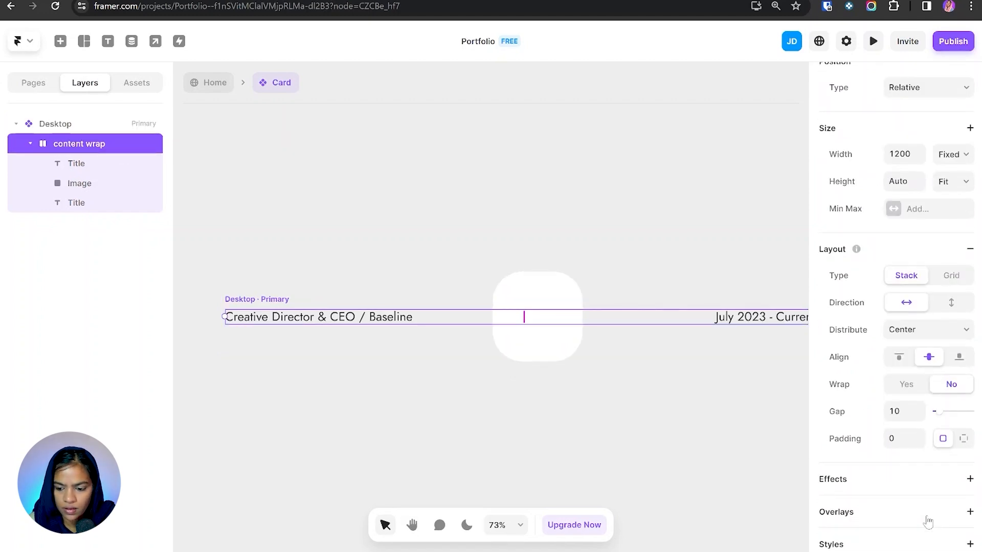
pyautogui.click(964, 442)
pyautogui.write('20')
pyautogui.press('Tab')
pyautogui.press('Tab')
pyautogui.write('20')
pyautogui.press('Return')
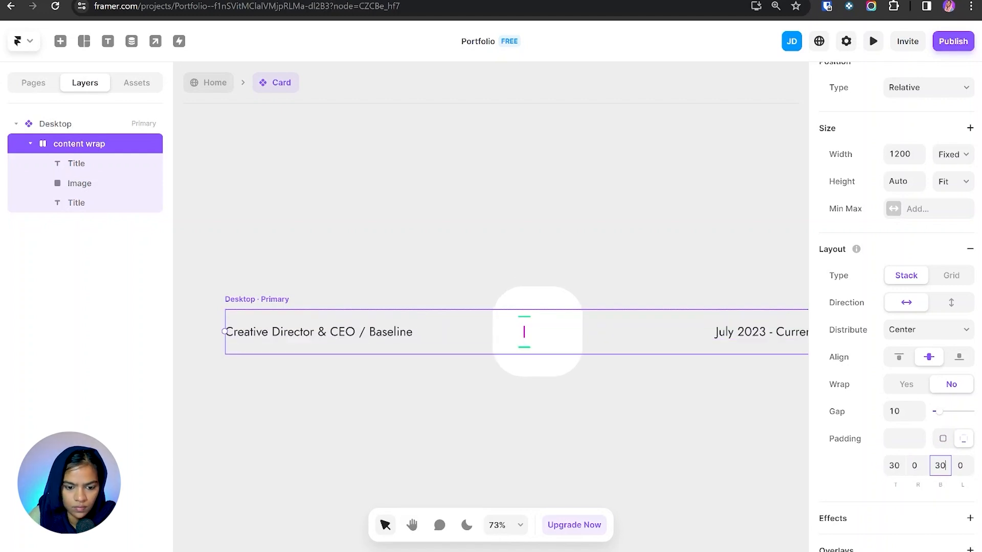
pyautogui.click(485, 386)
pyautogui.scroll(-2, 485, 386)
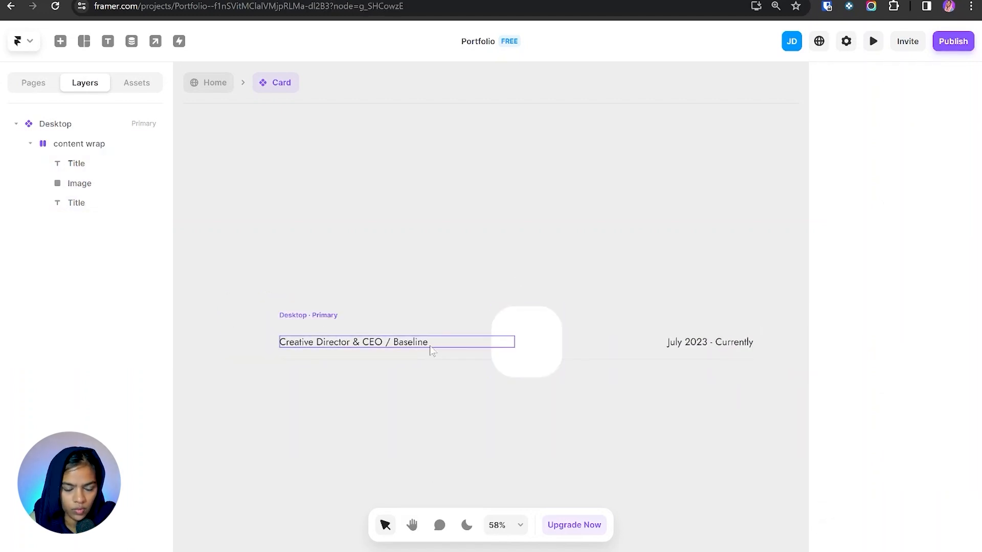
# - Replace the Image layer's white fill with the picture feature-1.jpg
pyautogui.click(69, 146)
pyautogui.click(79, 183)
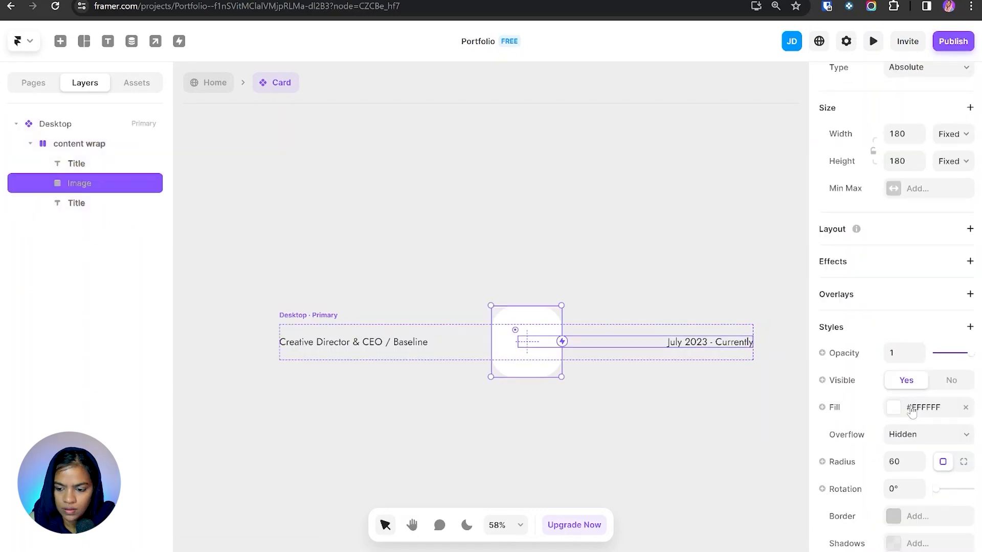
pyautogui.click(900, 407)
pyautogui.click(769, 158)
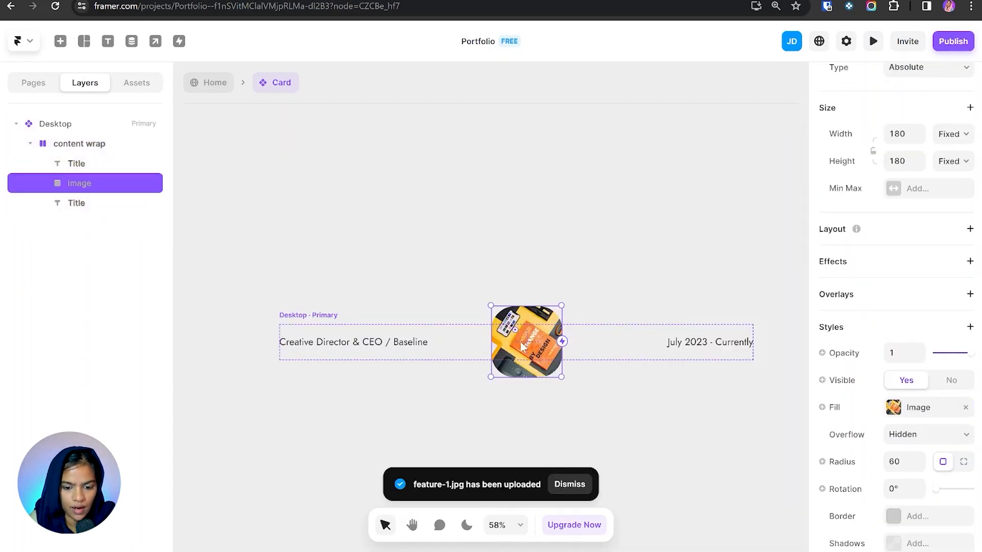
# - Add a Hover variant to the primary Desktop card
pyautogui.click(504, 355)
pyautogui.scroll(5, 507, 347)
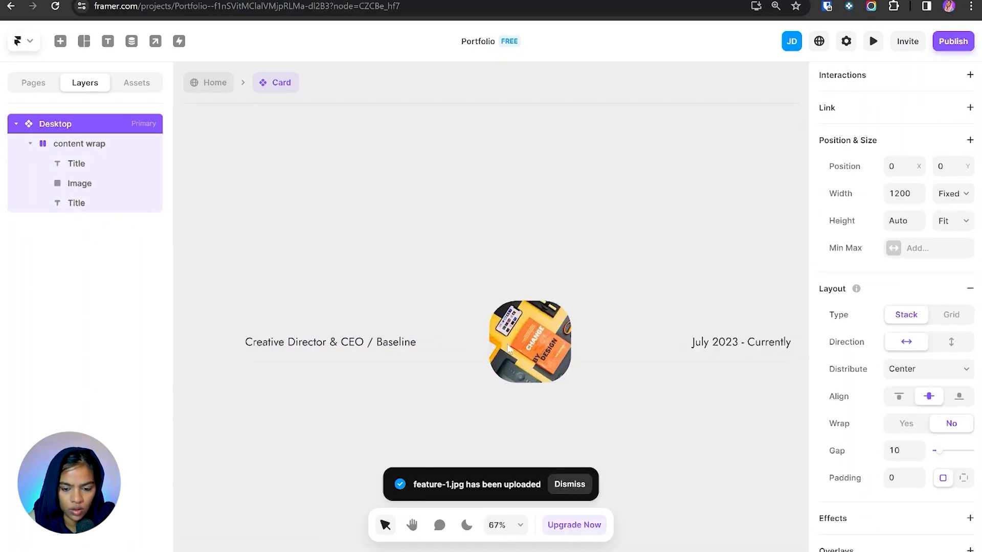
pyautogui.scroll(-2, 528, 325)
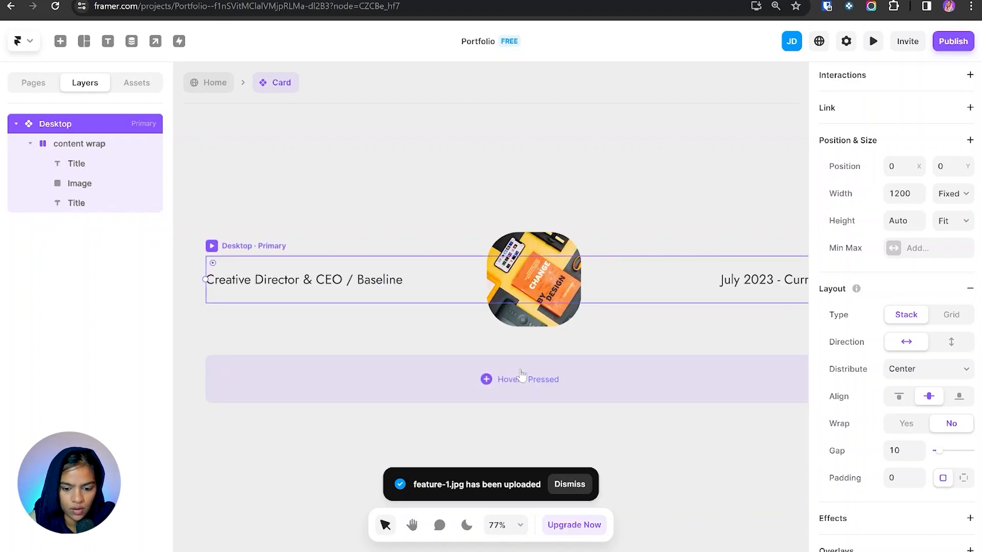
pyautogui.click(525, 387)
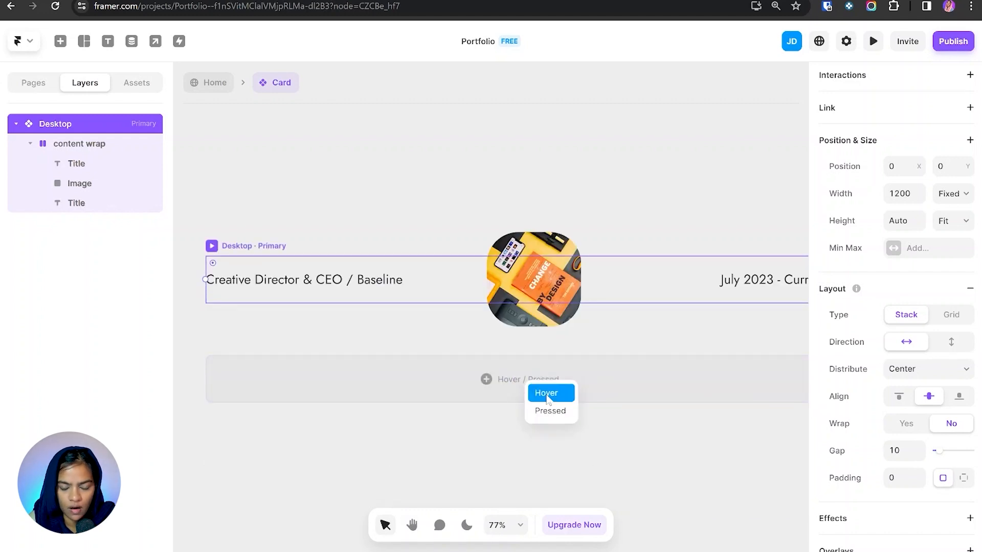
pyautogui.click(546, 392)
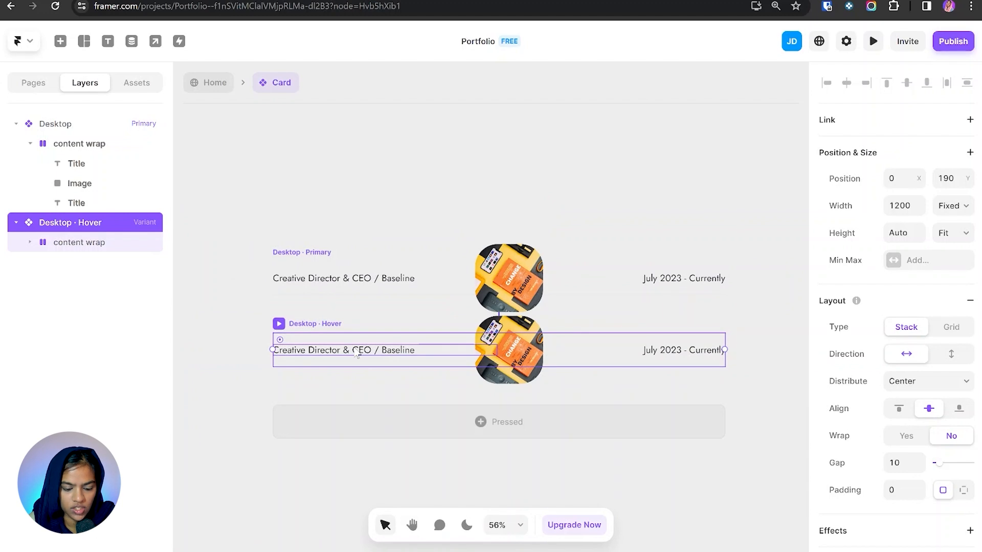
# - Apply the purple colour style to the "Creative Director & CEO / Baseline" title in the Hover variant
pyautogui.click(357, 355)
pyautogui.scroll(-3, 900, 358)
pyautogui.click(893, 476)
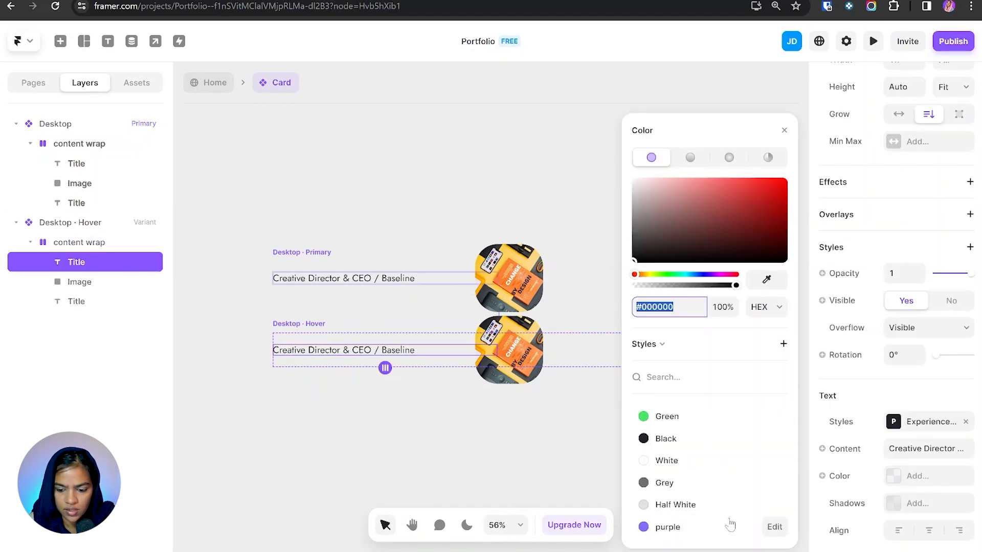
pyautogui.click(667, 527)
pyautogui.click(534, 429)
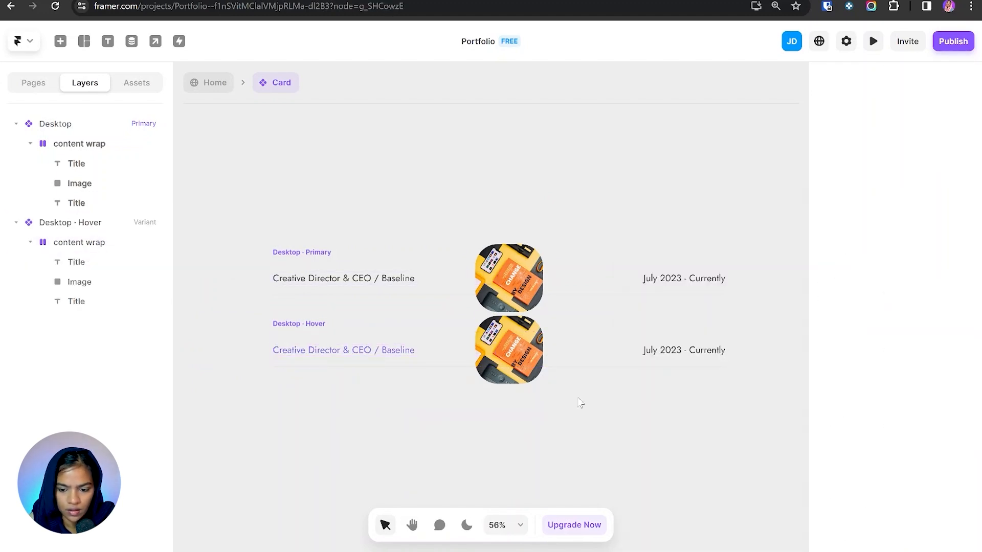
# - Apply the purple colour style to the "July 2023 - Currently" text in the Hover variant
pyautogui.click(695, 353)
pyautogui.scroll(-2, 900, 358)
pyautogui.click(888, 535)
pyautogui.click(664, 527)
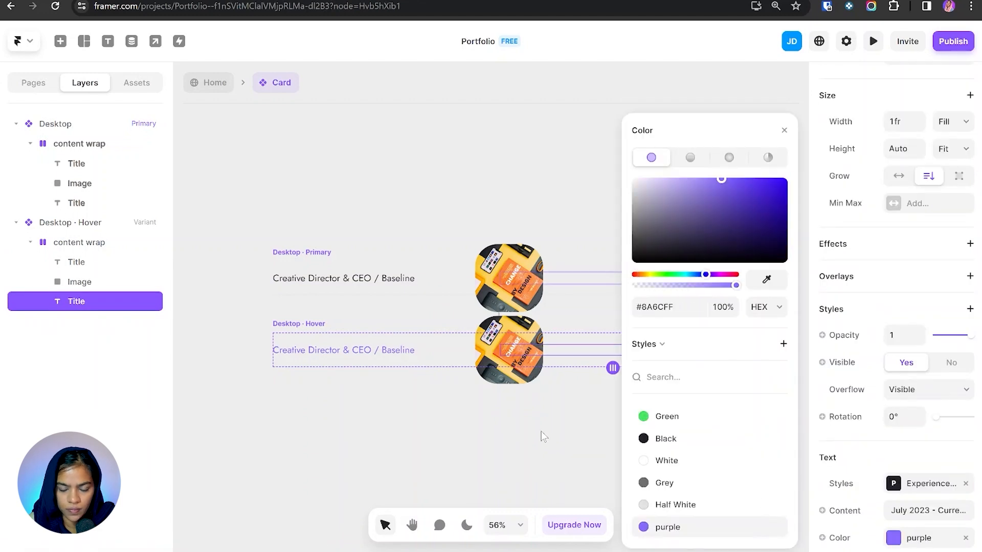
pyautogui.click(544, 435)
# - Set the rotation of the Hover variant's image to 30°
pyautogui.click(523, 360)
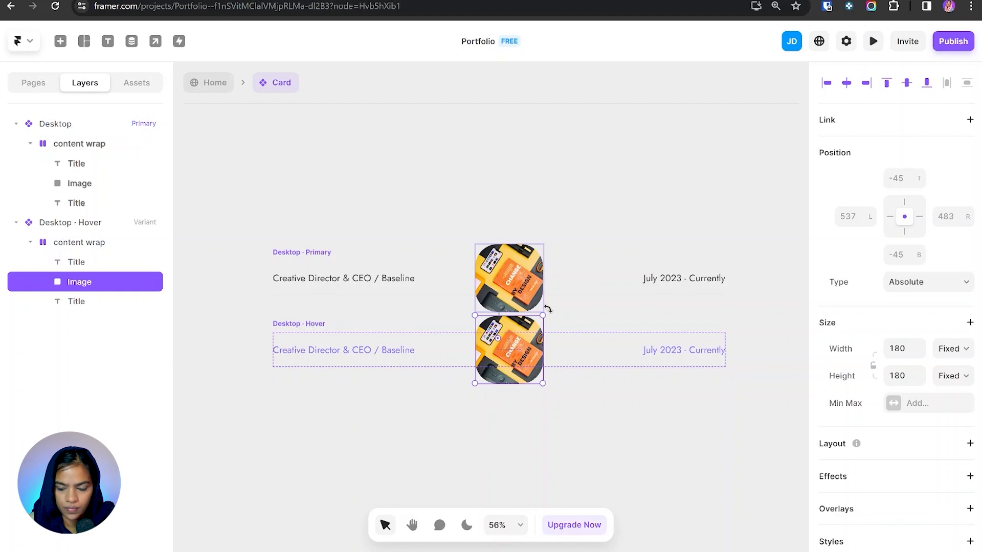
pyautogui.scroll(-6, 900, 358)
pyautogui.click(903, 394)
pyautogui.write('30')
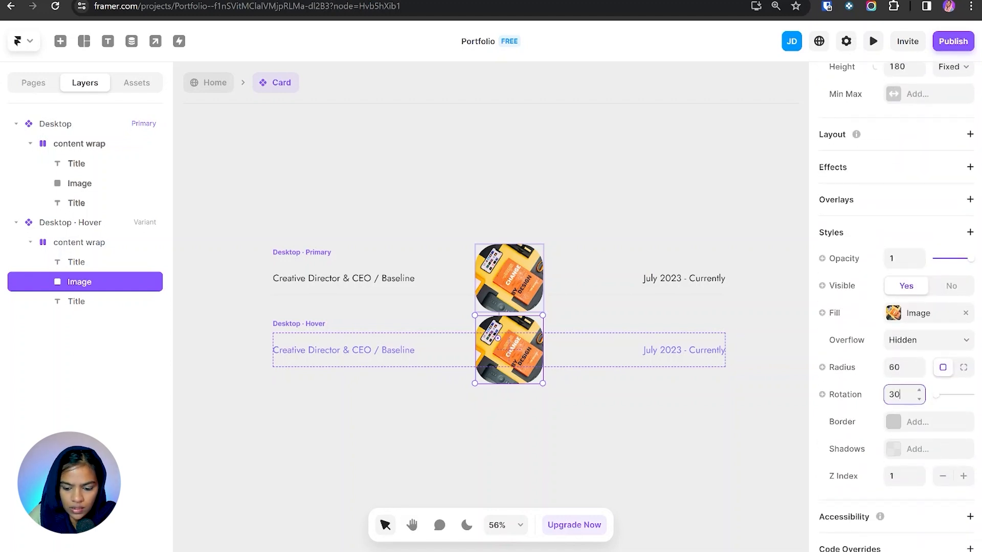
pyautogui.press('Return')
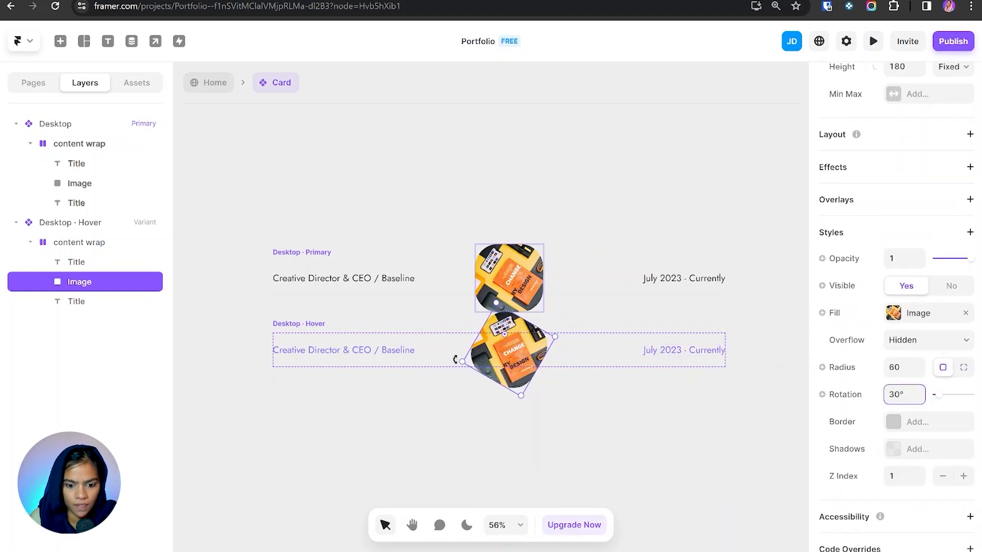
pyautogui.click(463, 397)
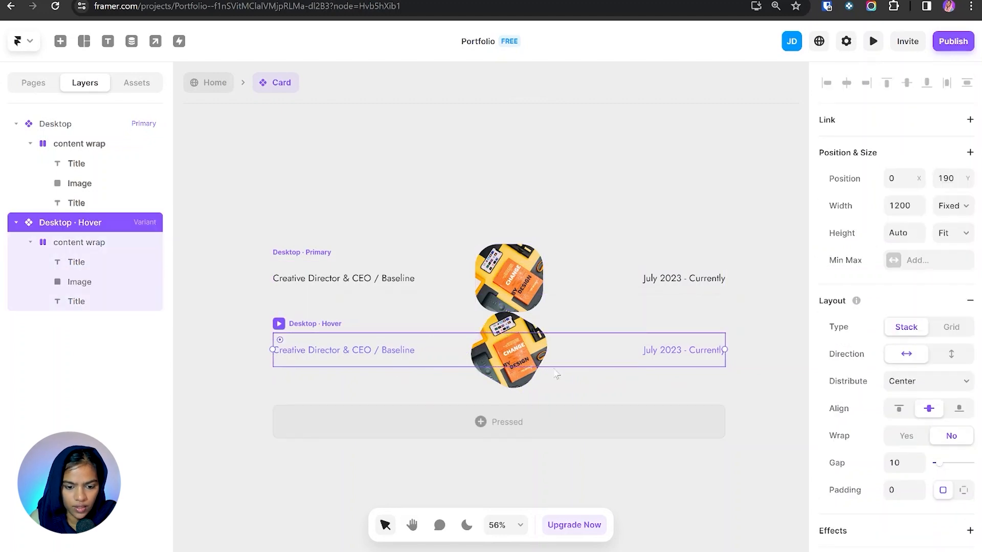
# - Fill the Hover variant's content wrap with a linear gradient and reorient it to run horizontally from left to right
pyautogui.click(389, 352)
pyautogui.scroll(-6, 903, 446)
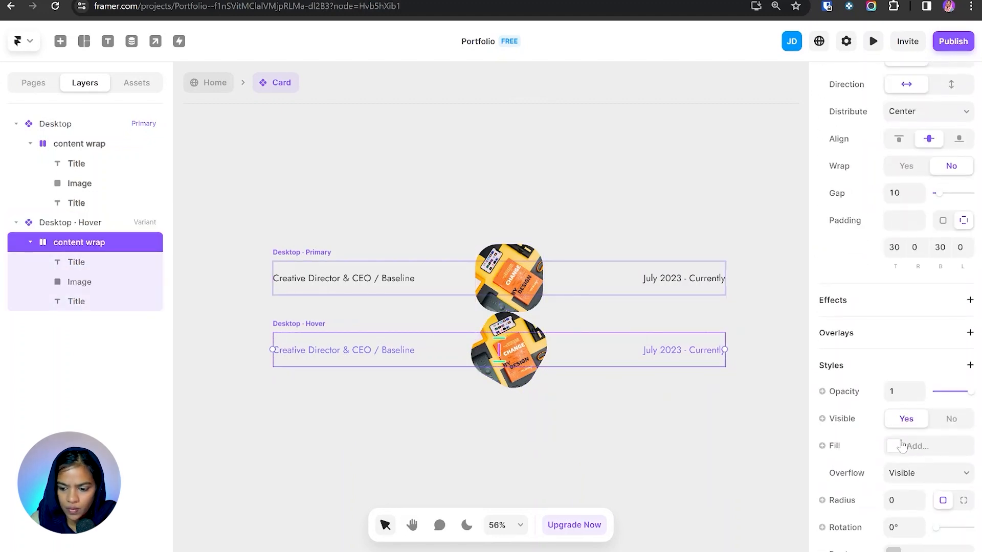
pyautogui.click(902, 446)
pyautogui.click(679, 160)
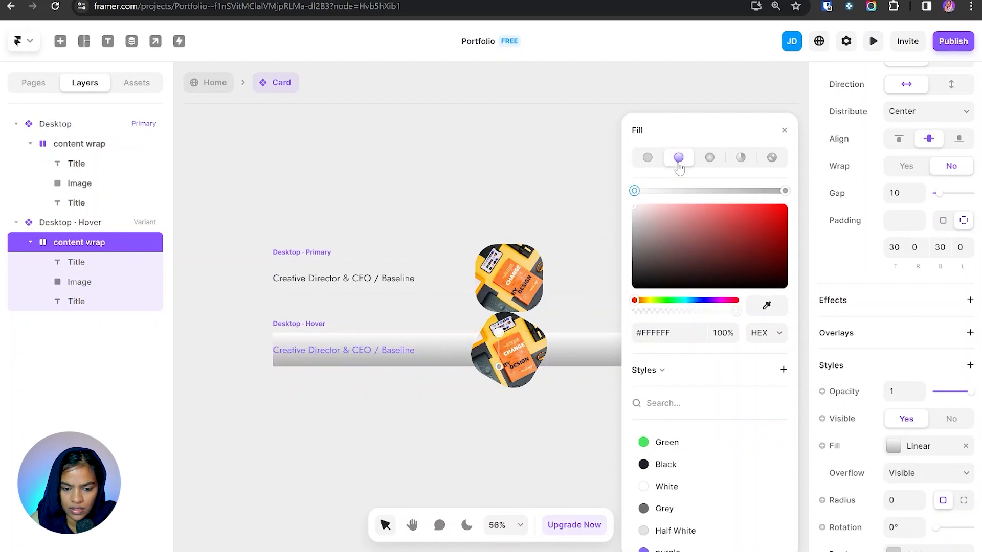
pyautogui.moveTo(494, 324); pyautogui.dragTo(422, 350)
pyautogui.moveTo(421, 350); pyautogui.dragTo(421, 350)
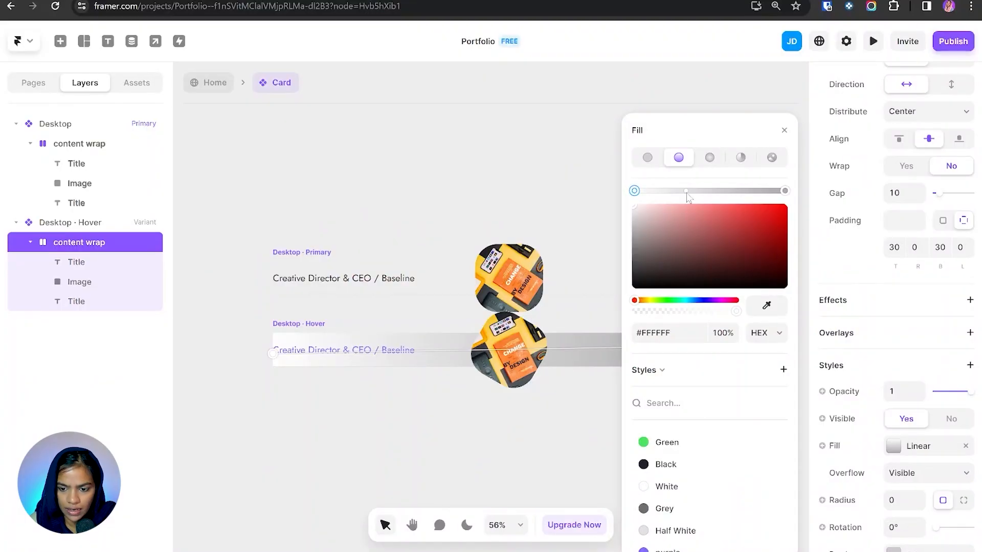
# - Add two middle stops to the Hover content wrap's linear gradient and set both end stops to 0% opacity
pyautogui.click(686, 190)
pyautogui.click(740, 190)
pyautogui.click(634, 191)
pyautogui.moveTo(737, 317); pyautogui.dragTo(614, 308)
pyautogui.click(784, 192)
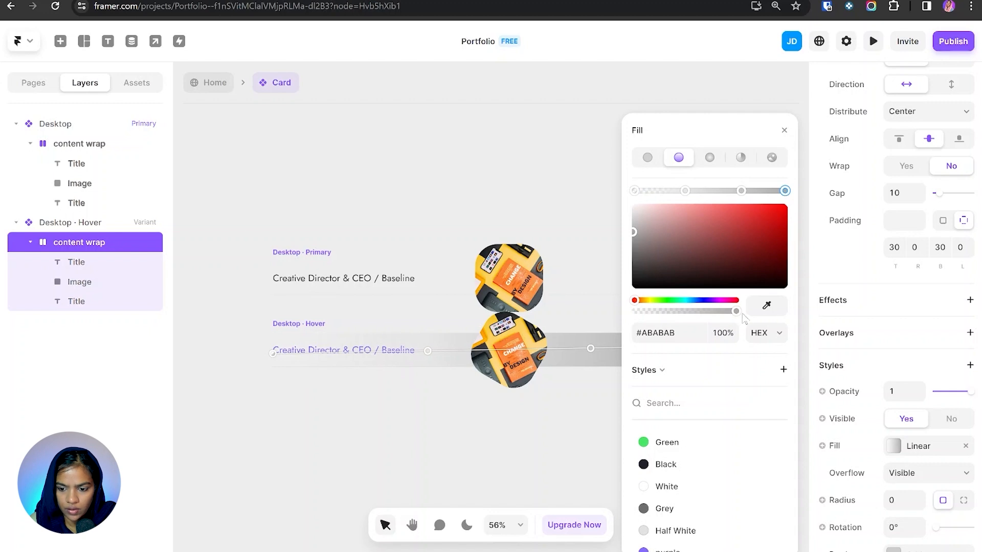
pyautogui.moveTo(738, 317); pyautogui.dragTo(631, 317)
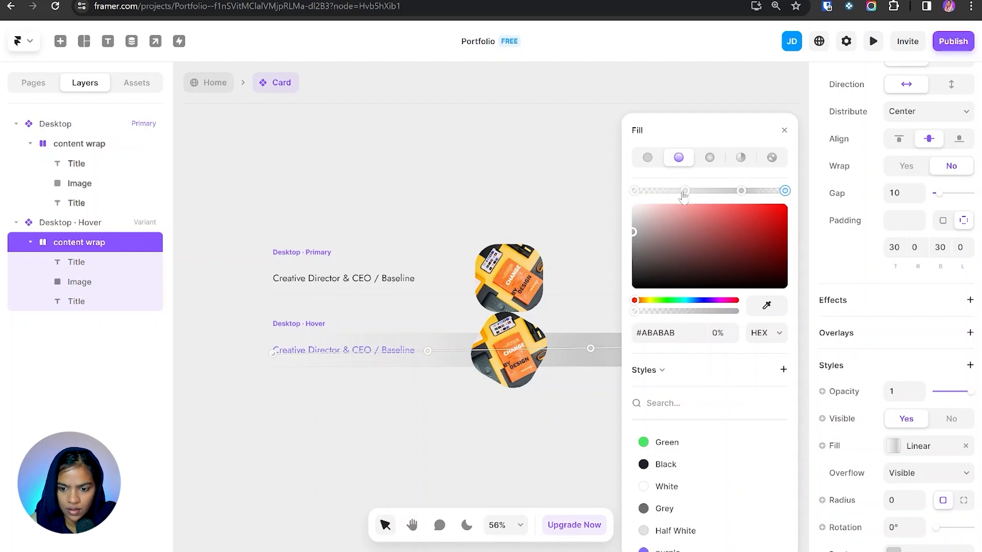
# - Apply Green to the two middle gradient stops, bring them closer together and lower their opacity, with the first at 47%
pyautogui.click(685, 191)
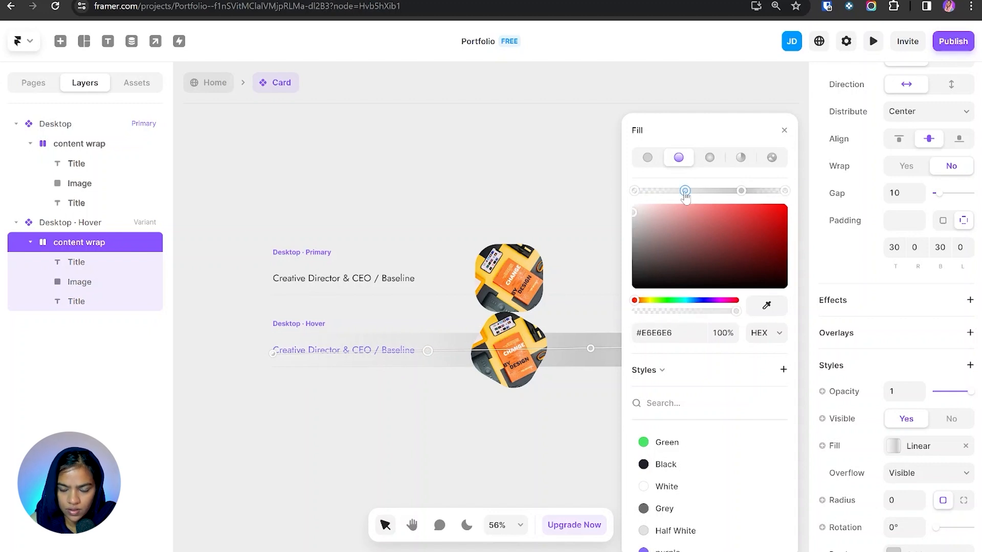
pyautogui.click(667, 443)
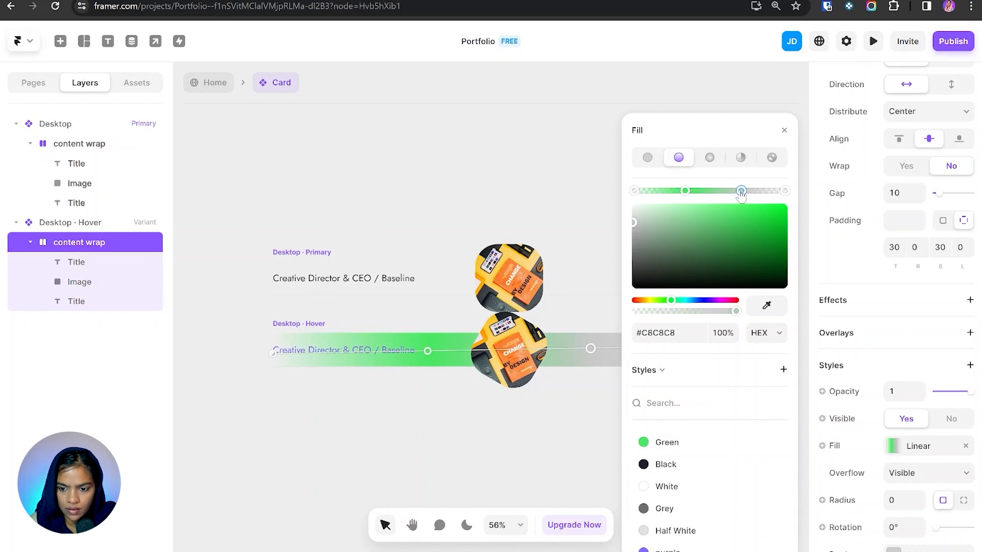
pyautogui.moveTo(591, 349); pyautogui.dragTo(563, 355)
pyautogui.moveTo(735, 311); pyautogui.dragTo(708, 315)
pyautogui.click(693, 190)
pyautogui.moveTo(735, 311); pyautogui.dragTo(718, 313)
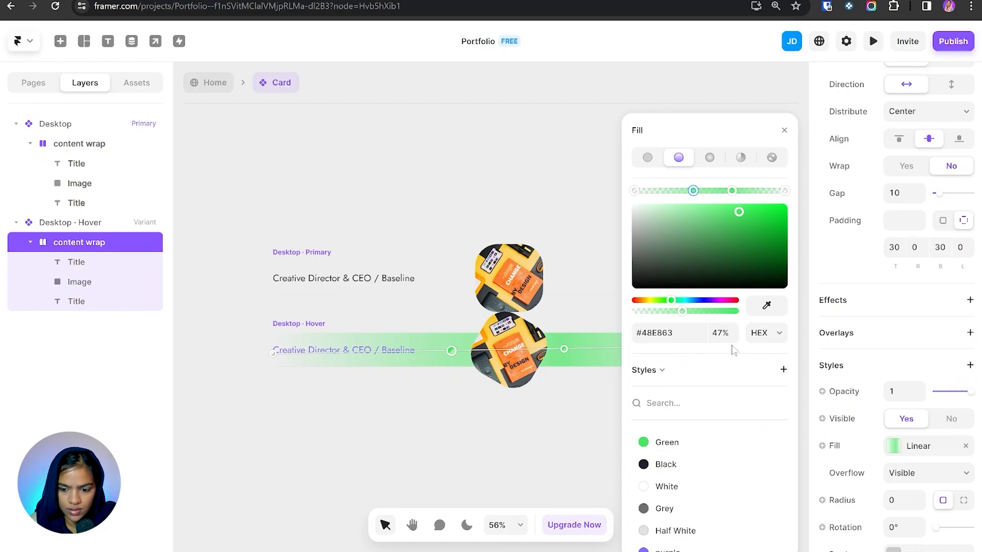
# - Move the gradient's stops inward so the green glow fades out around the image in the Hover variant
pyautogui.click(595, 423)
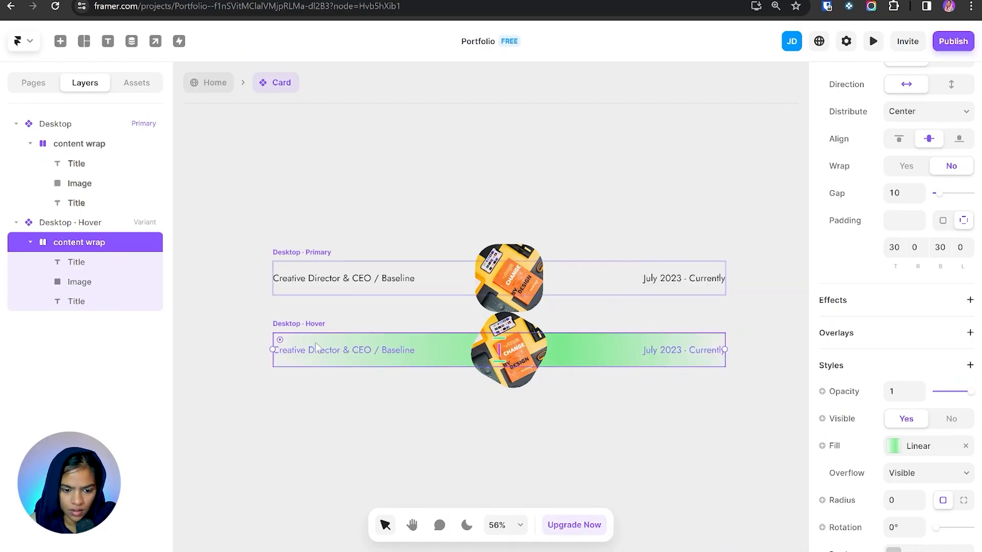
pyautogui.click(893, 446)
pyautogui.moveTo(729, 191); pyautogui.dragTo(710, 198)
pyautogui.click(663, 191)
pyautogui.click(762, 191)
pyautogui.moveTo(655, 311)
pyautogui.mouseDown()
pyautogui.moveTo(634, 311)
pyautogui.moveTo(662, 311)
pyautogui.mouseUp()
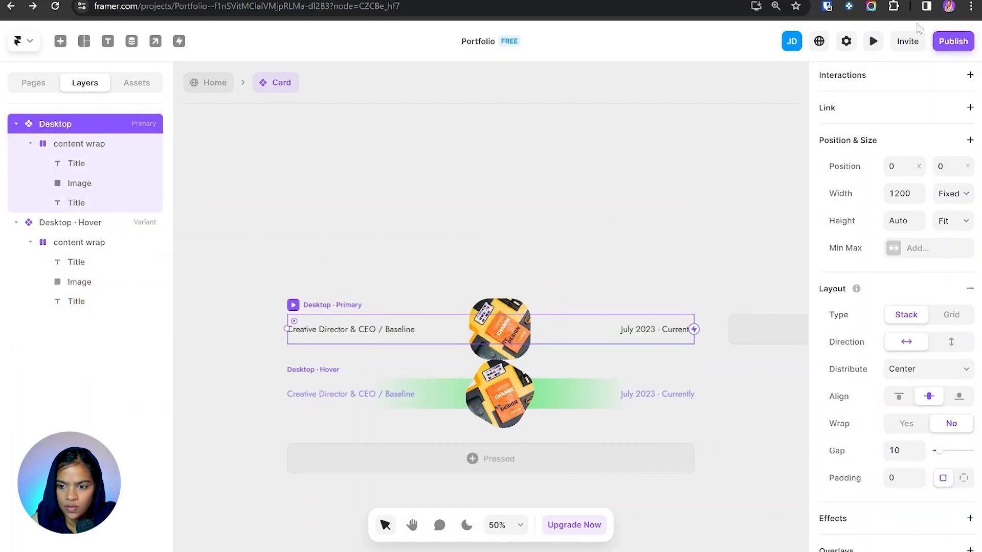
# - Preview the card component's hover effect and return to the component canvas
pyautogui.click(873, 42)
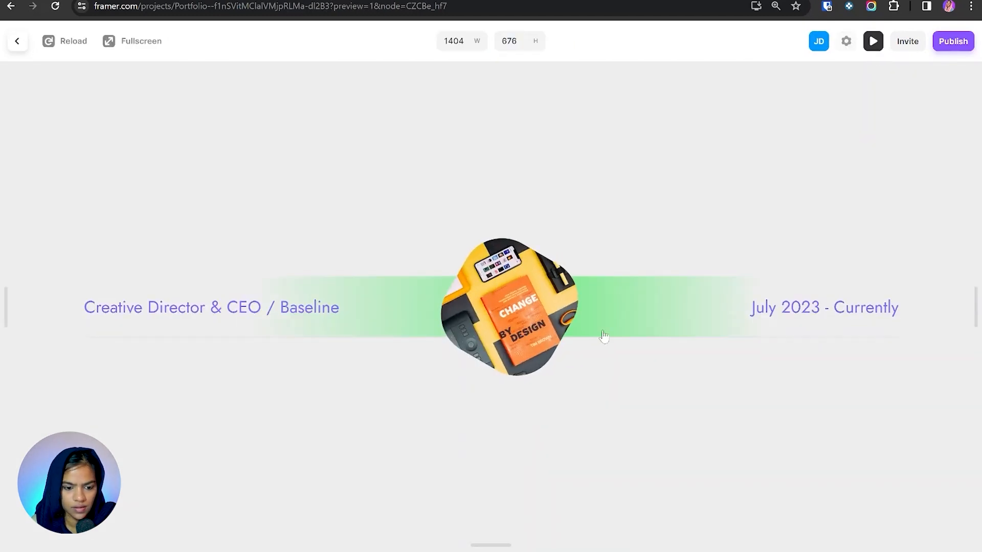
pyautogui.press('Escape')
pyautogui.scroll(3, 452, 274)
pyautogui.scroll(-2, 452, 274)
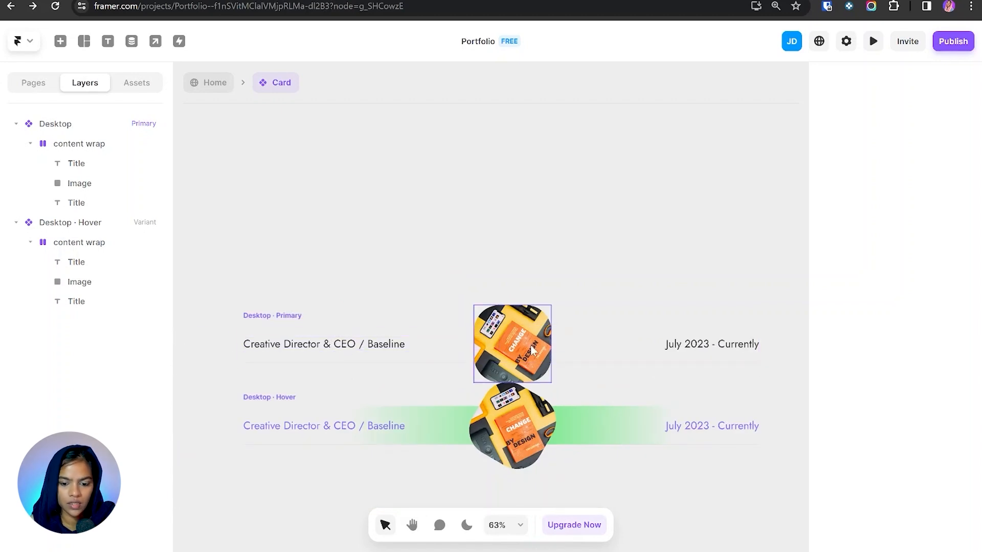
# - Create a plain text variable named Text for the content of the primary card's "Creative Director & CEO / Baseline" title
pyautogui.click(372, 355)
pyautogui.scroll(-5, 934, 440)
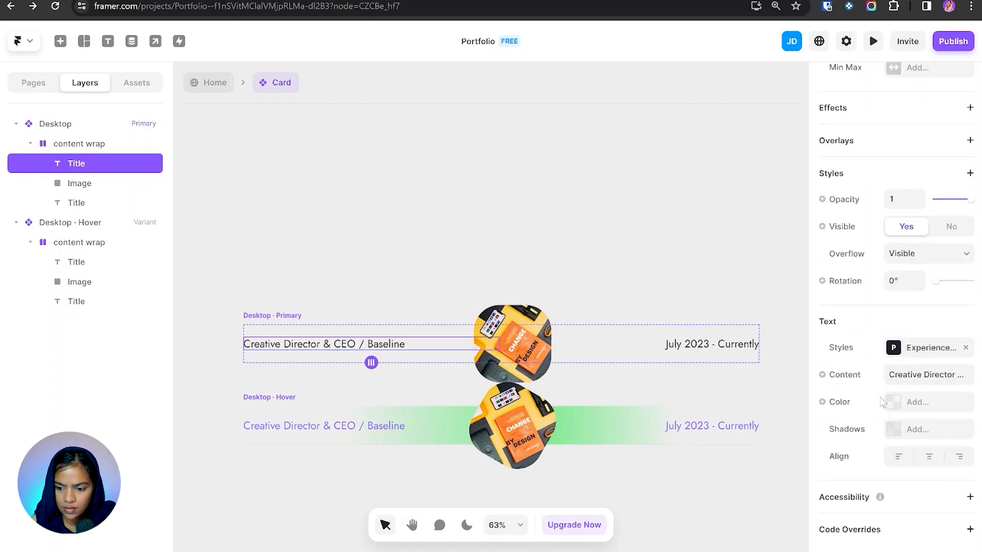
pyautogui.click(845, 378)
pyautogui.moveTo(859, 400)
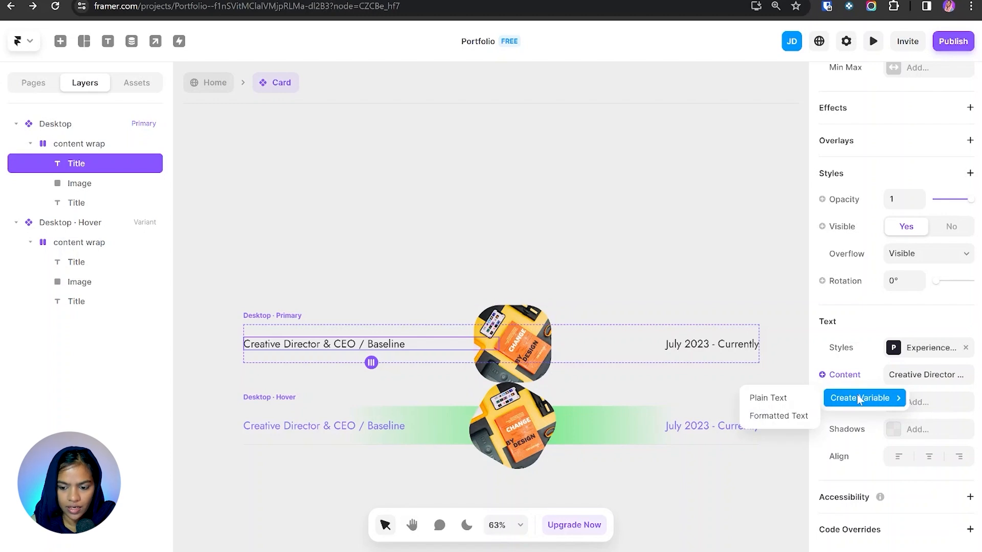
pyautogui.click(762, 404)
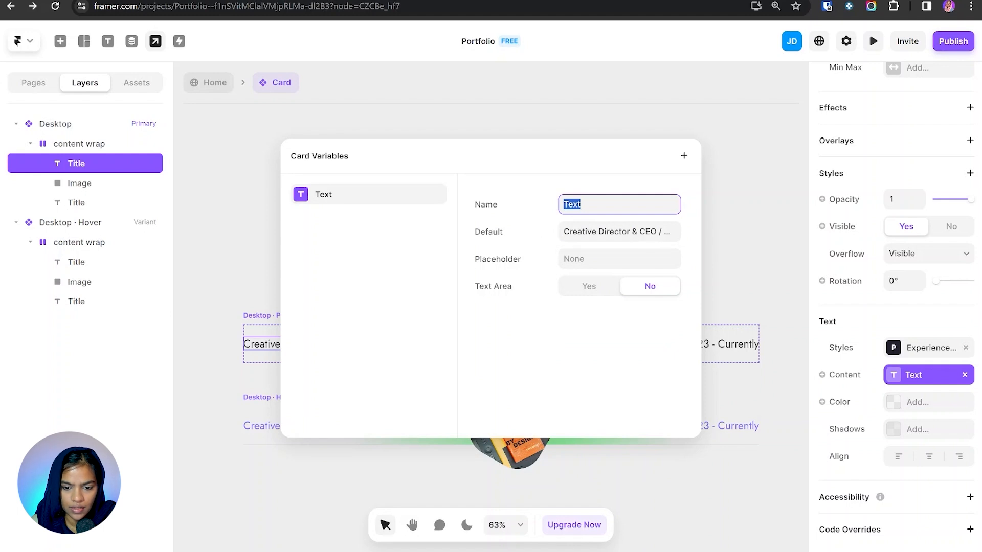
pyautogui.click(710, 258)
# - Create a plain text variable named Date for the content of the primary card's "July 2023 - Currently" text
pyautogui.click(696, 348)
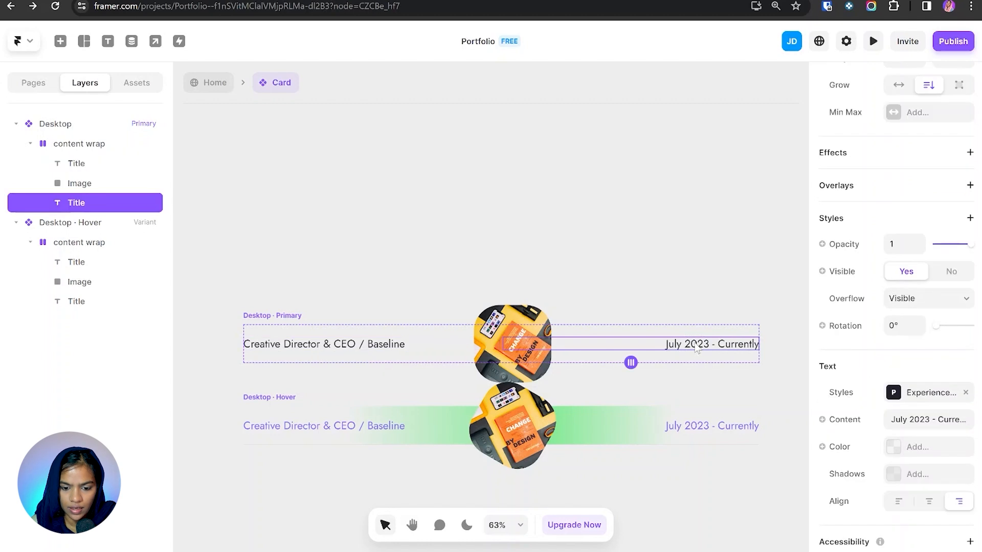
pyautogui.click(822, 419)
pyautogui.moveTo(849, 446)
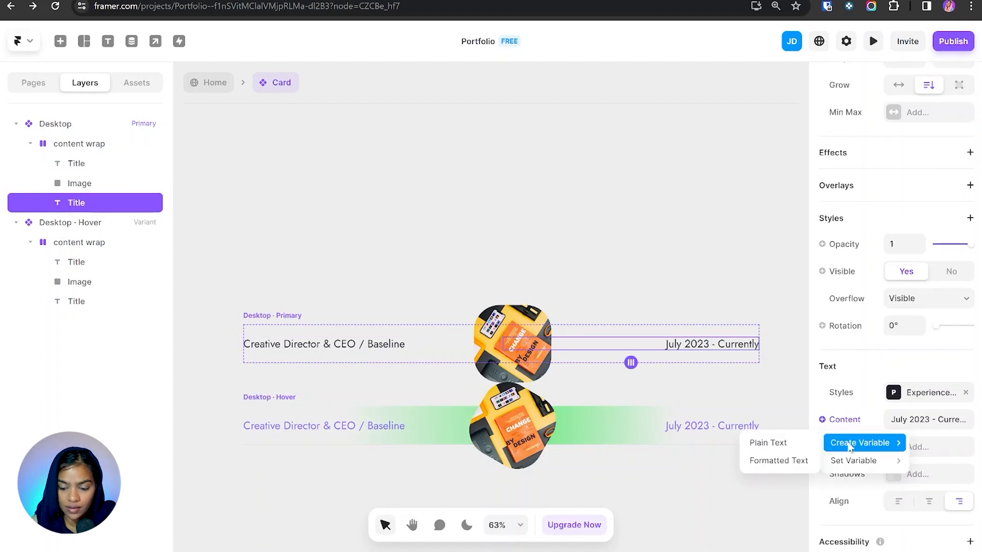
pyautogui.click(793, 452)
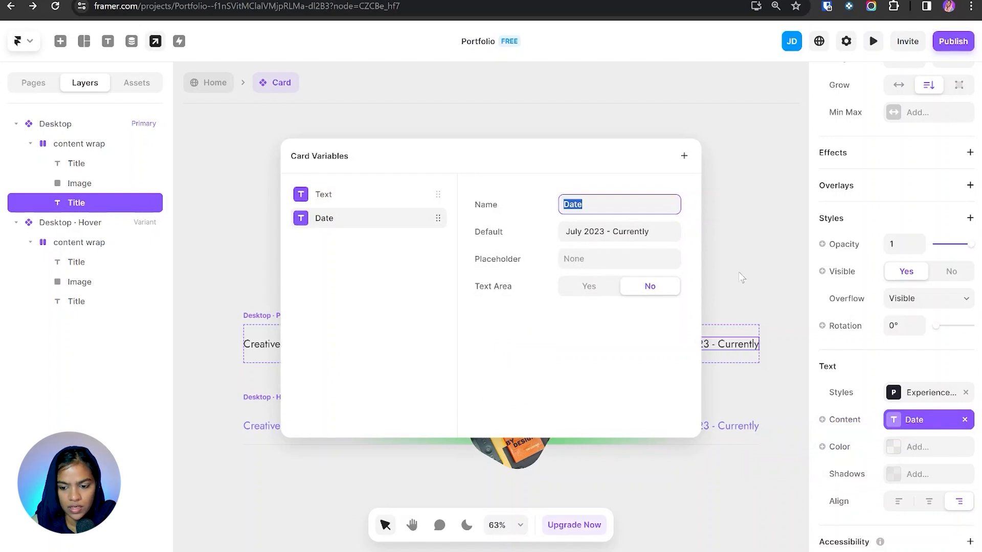
pyautogui.click(742, 277)
# - Create an image variable for the fill of the primary card's image
pyautogui.click(511, 343)
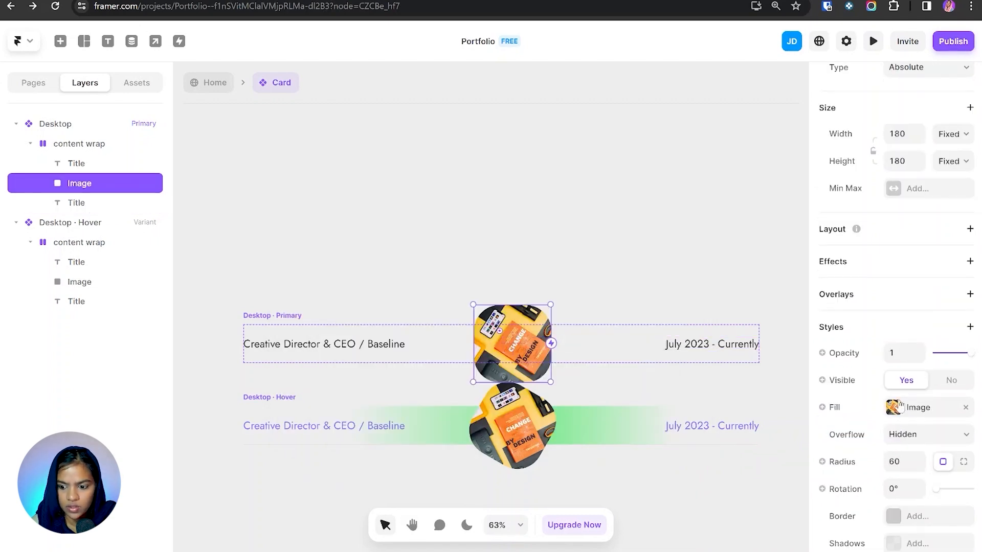
pyautogui.click(821, 407)
pyautogui.moveTo(847, 428)
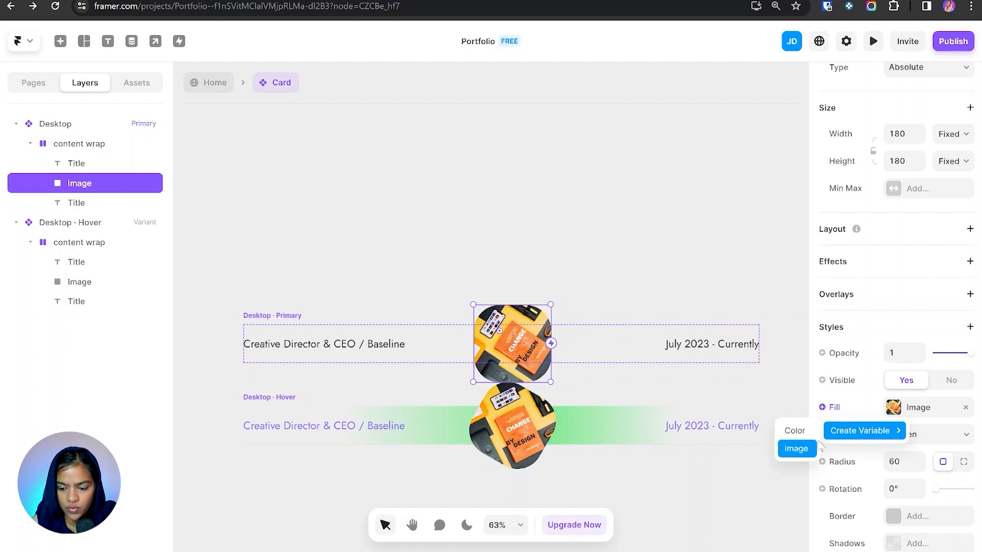
pyautogui.click(796, 449)
pyautogui.click(729, 237)
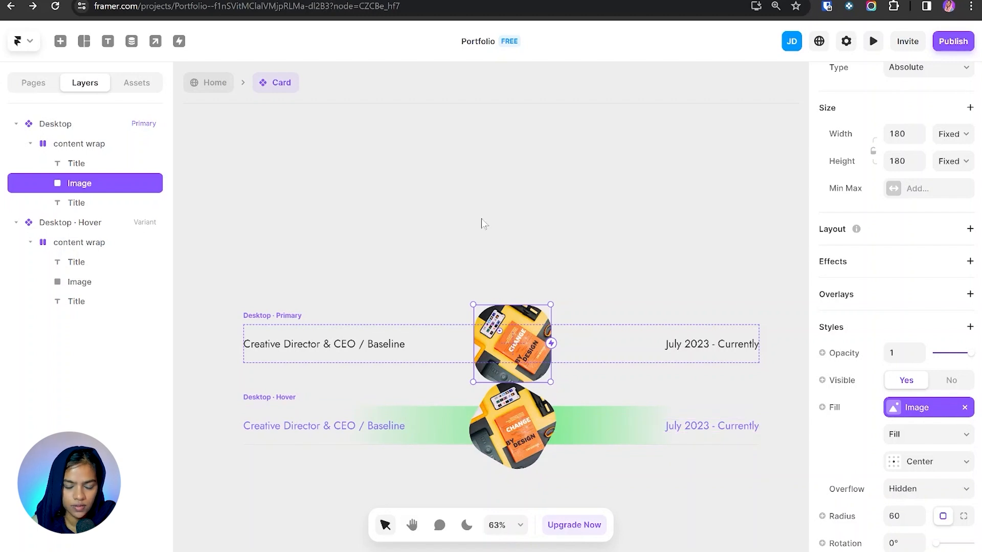
# - Return to the Home page and set the Card Wrap's height to Fit Content
pyautogui.click(221, 89)
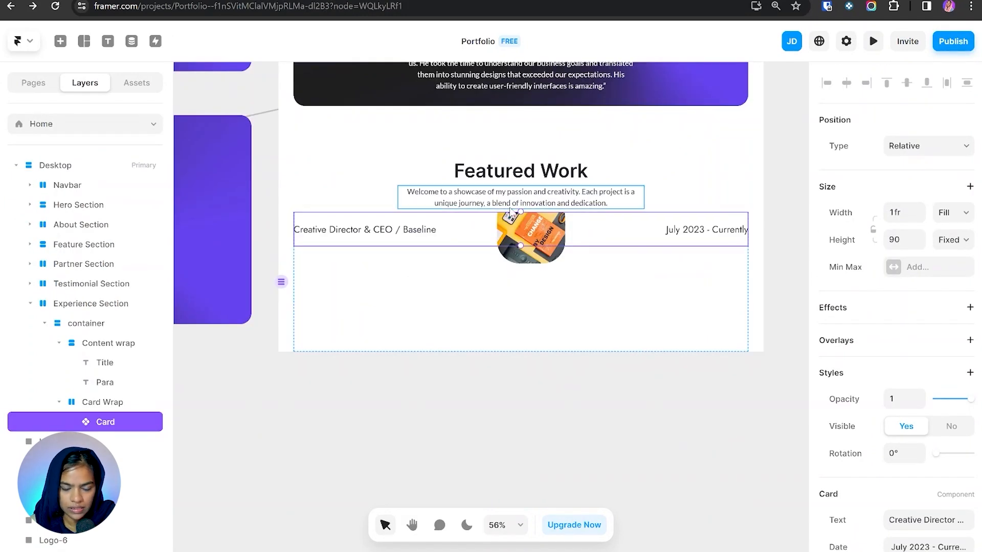
pyautogui.click(95, 325)
pyautogui.click(102, 402)
pyautogui.scroll(-8, 895, 307)
pyautogui.click(928, 315)
pyautogui.click(915, 323)
pyautogui.scroll(8, 895, 307)
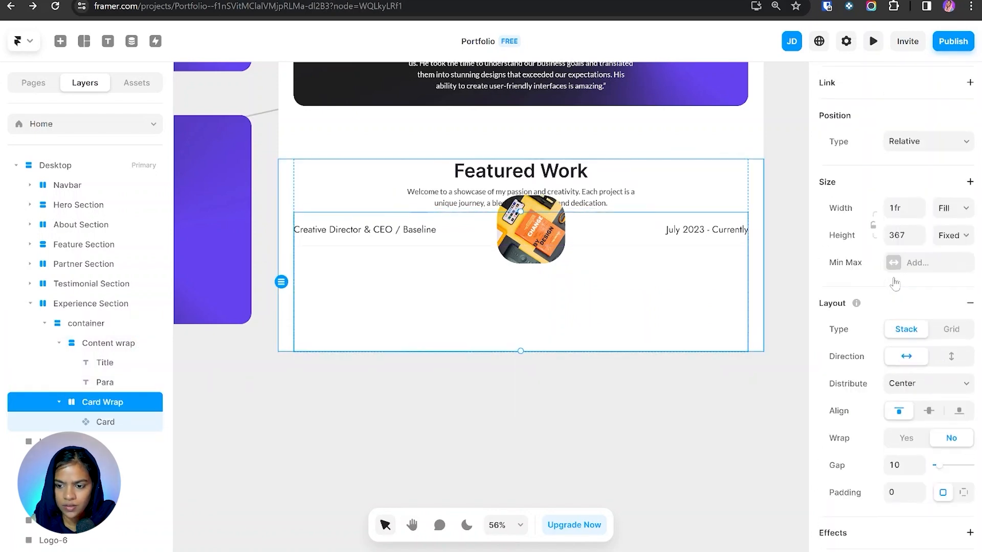
pyautogui.click(952, 273)
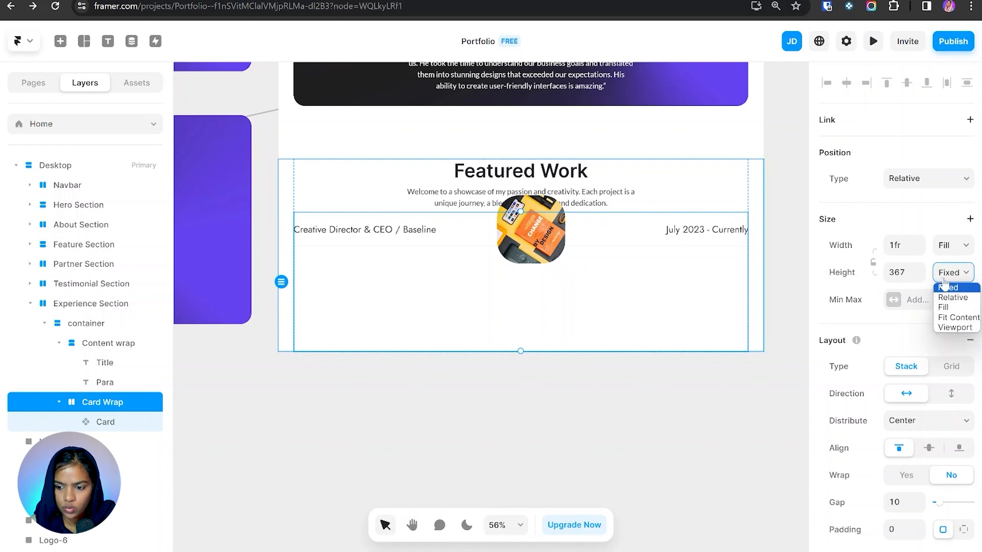
pyautogui.click(957, 319)
# - Duplicate the Card four times and stack the Card Wrap's contents vertically
pyautogui.click(123, 427)
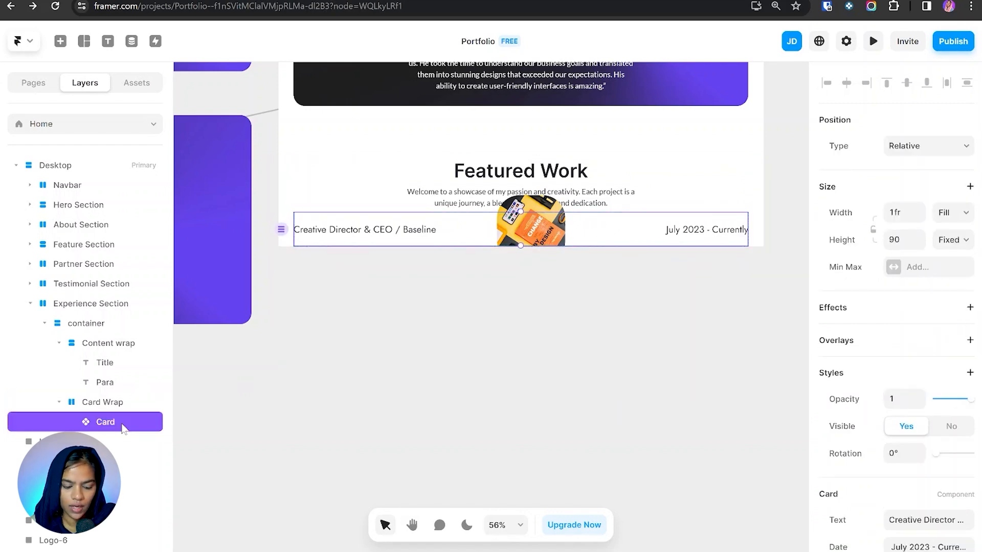
pyautogui.hotkey('ctrl', 'd')
pyautogui.hotkey('ctrl', 'd')
pyautogui.hotkey('ctrl', 'd')
pyautogui.hotkey('ctrl', 'd')
pyautogui.click(106, 404)
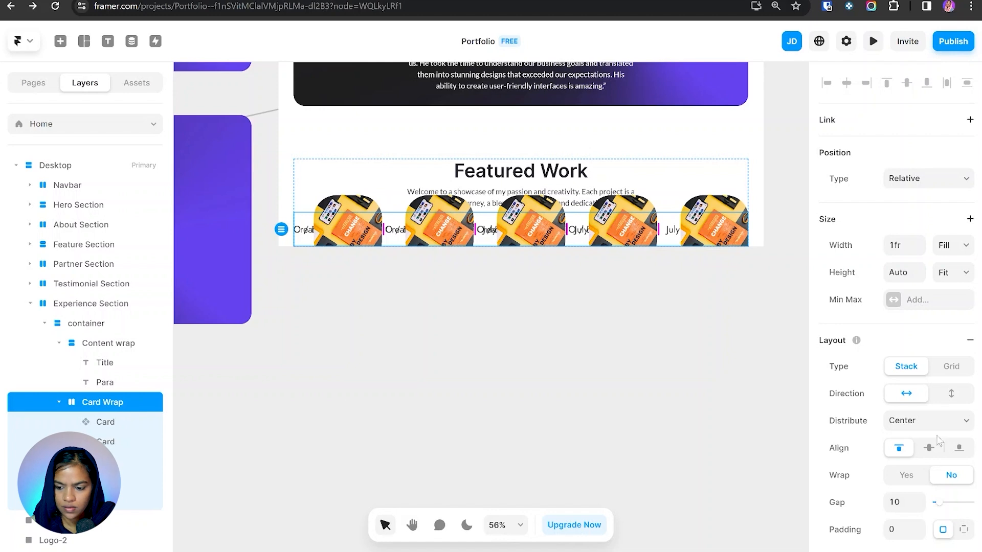
pyautogui.click(951, 393)
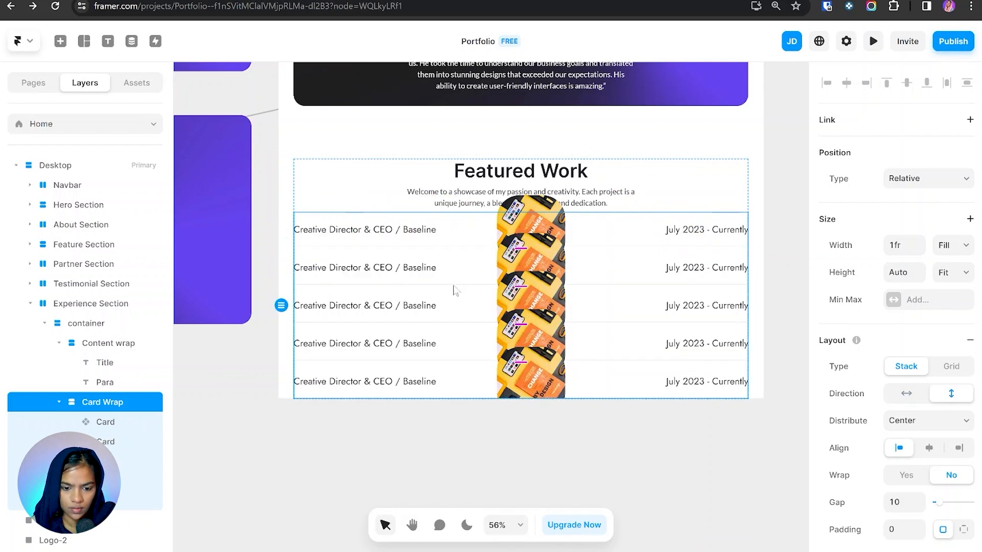
# - In the Card component, set the primary variant's image opacity to 0 and the Hover variant's image to full opacity
pyautogui.click(433, 243)
pyautogui.doubleClick(434, 244)
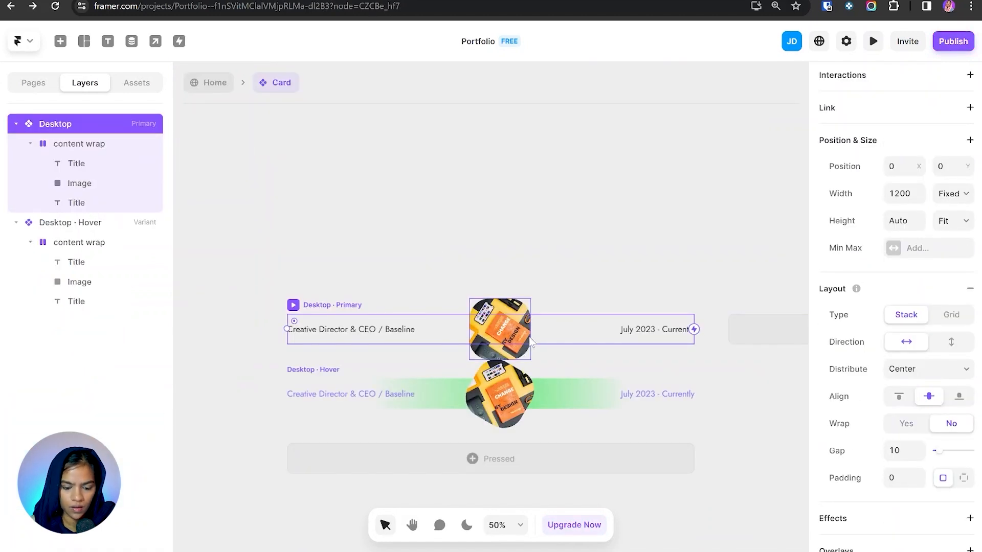
pyautogui.scroll(3, 520, 338)
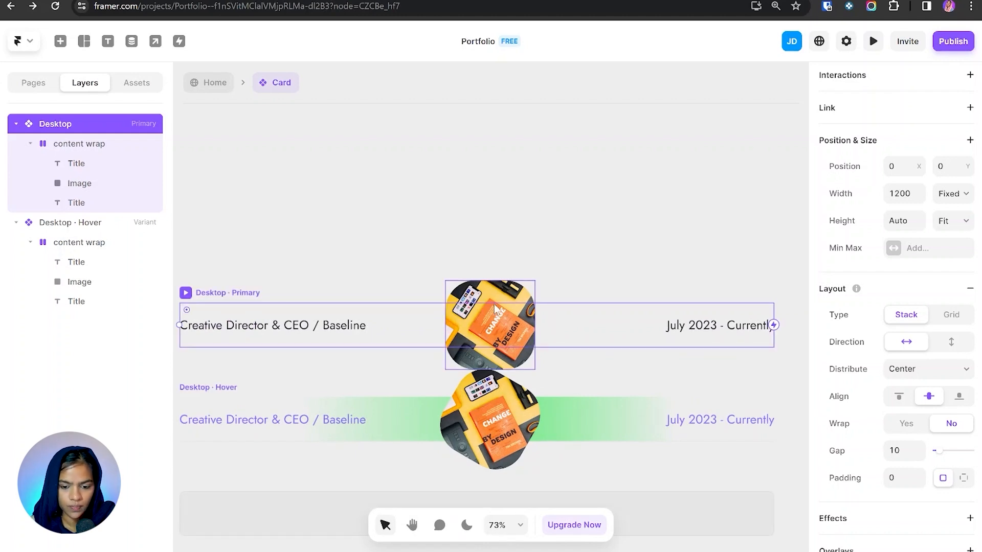
pyautogui.click(495, 307)
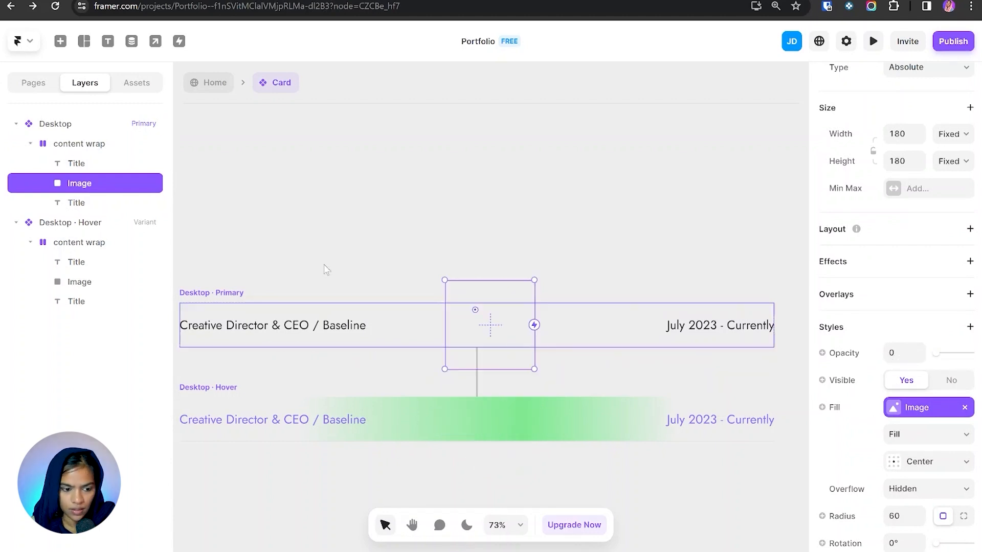
pyautogui.click(71, 282)
pyautogui.moveTo(936, 259); pyautogui.dragTo(973, 260)
# - Return to the Home page and set the gap of the Experience Section's container to 80
pyautogui.click(196, 90)
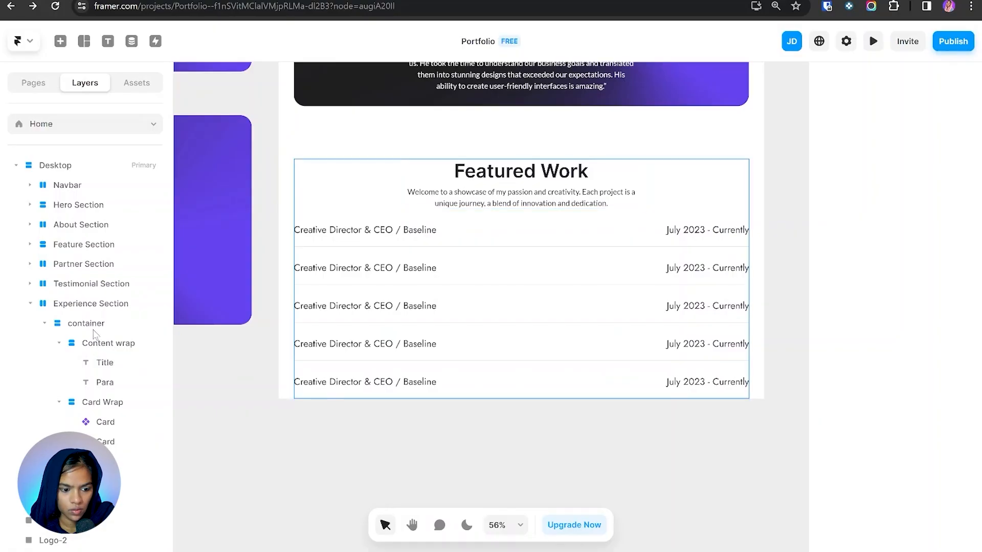
pyautogui.click(86, 323)
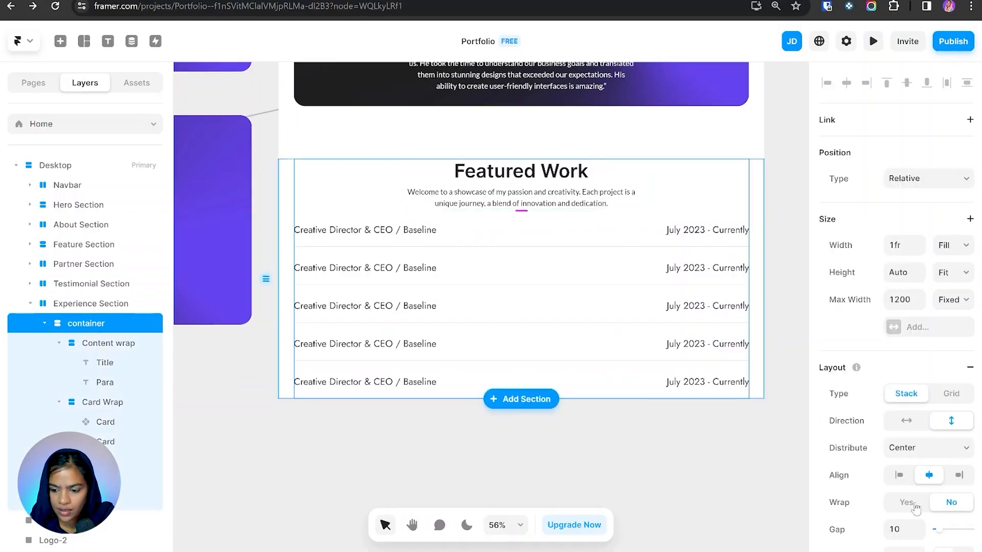
pyautogui.scroll(-3, 919, 423)
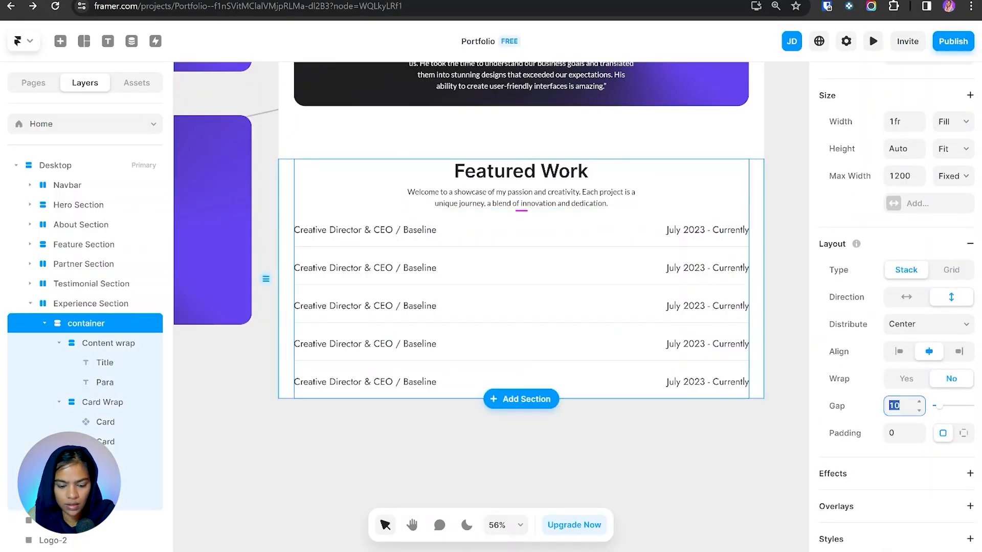
pyautogui.press('Return')
pyautogui.scroll(2, 903, 407)
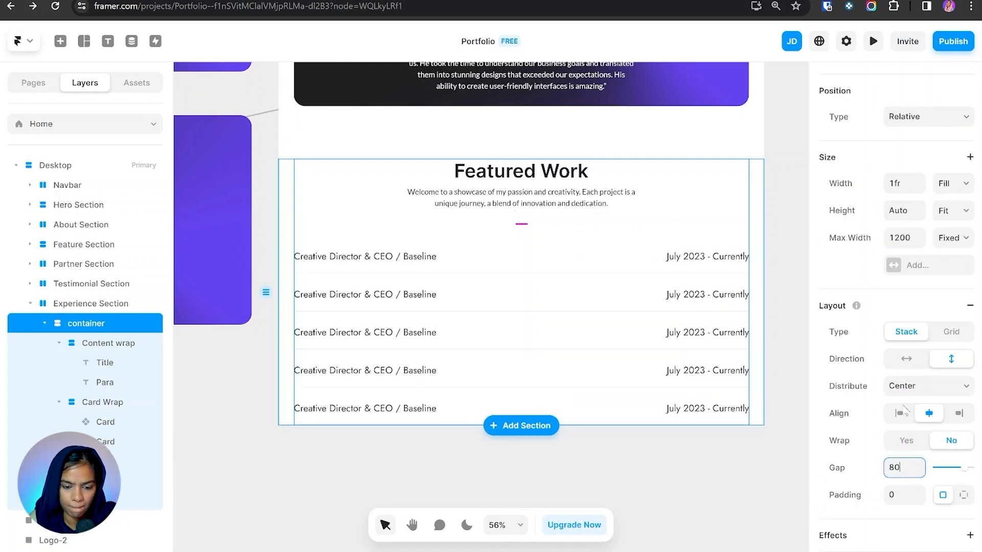
pyautogui.press('Escape')
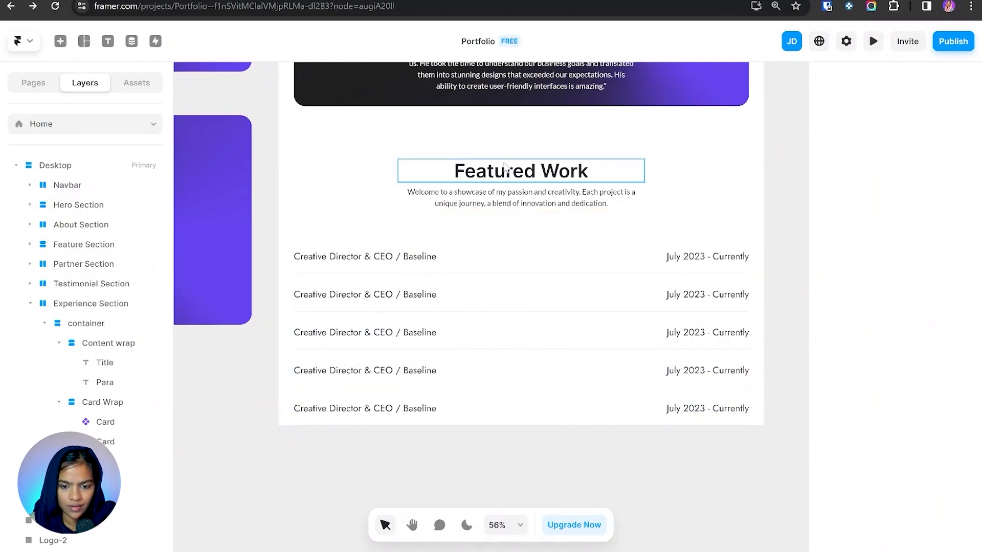
# - Set the Experience Section's bottom padding to 140
pyautogui.click(294, 190)
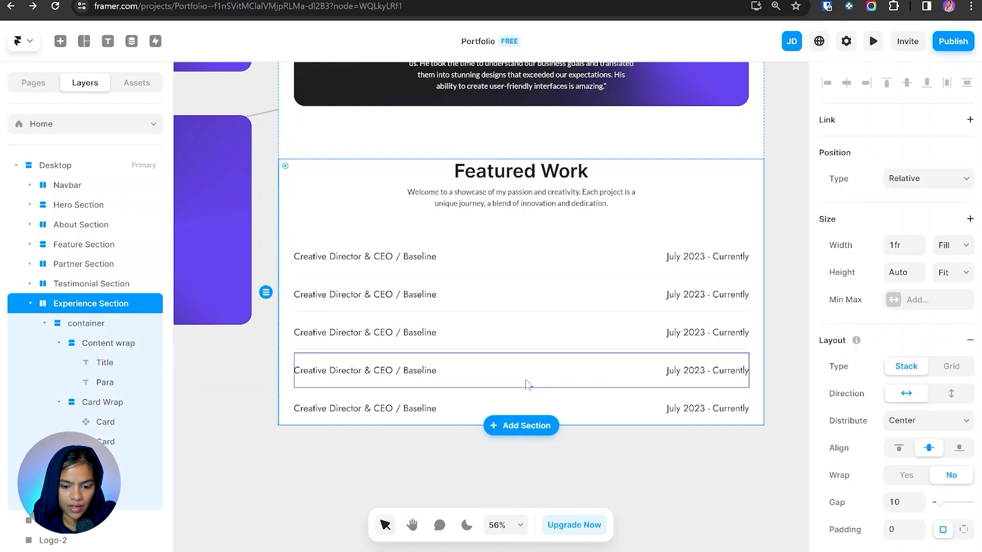
pyautogui.scroll(-3, 954, 449)
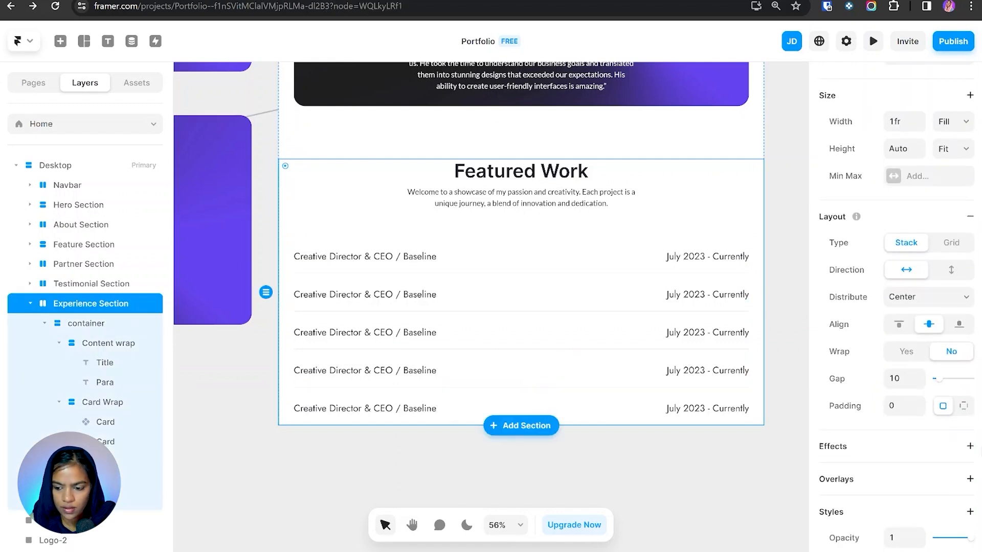
pyautogui.click(963, 406)
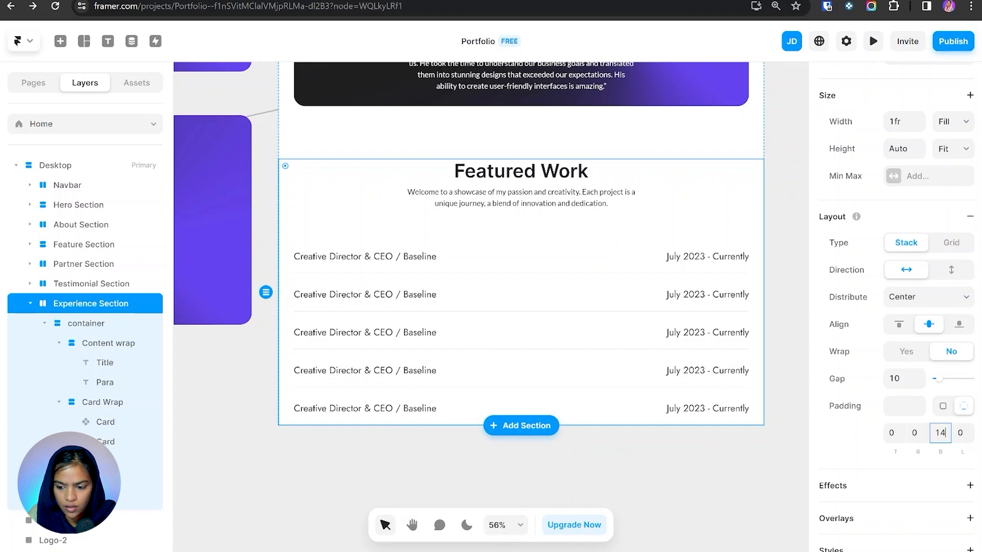
pyautogui.write('140')
pyautogui.press('Return')
pyautogui.press('Escape')
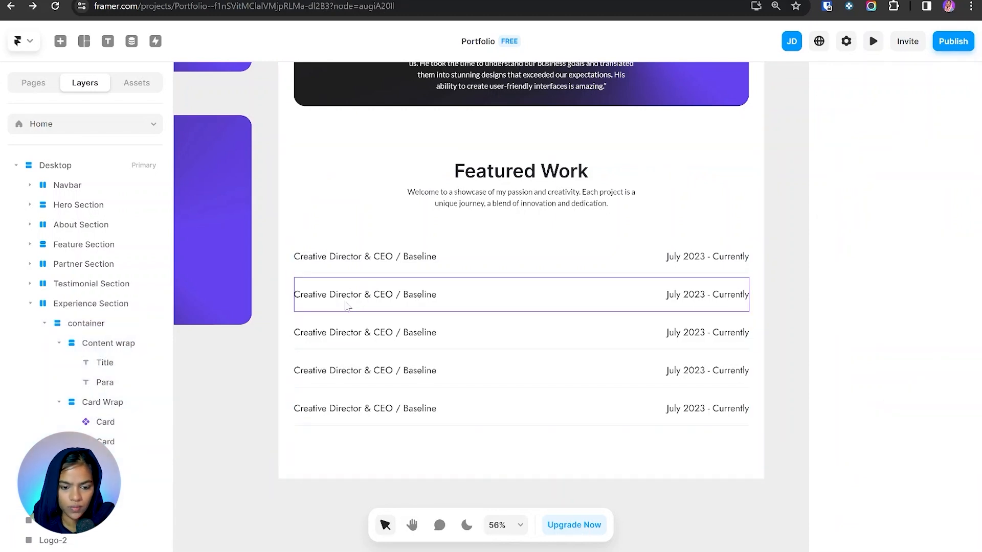
# - Set the second card's text to "Product Designer / Cluade Studio", copied from the Figma design, and its date to "Jan 2023 - July 2023"
pyautogui.click(347, 305)
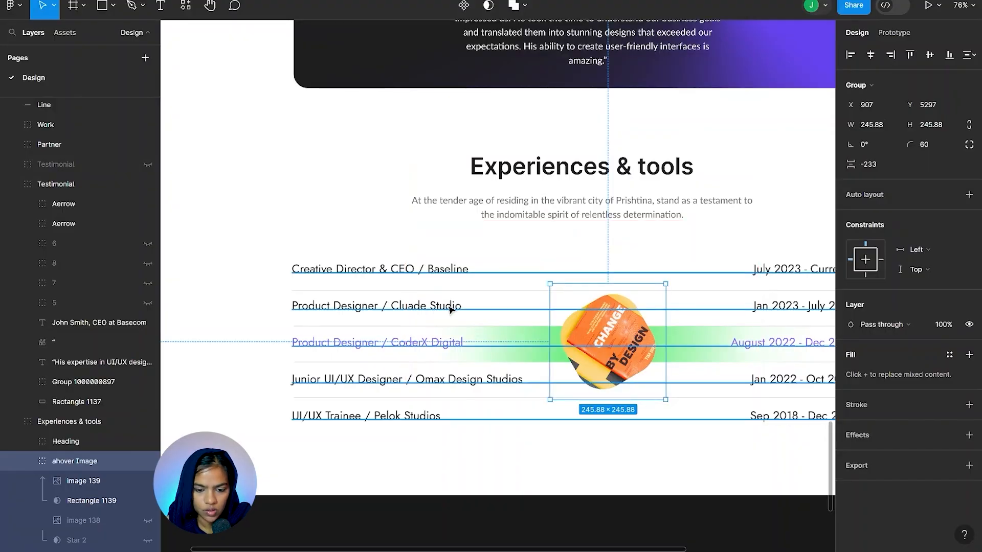
pyautogui.tripleClick(450, 306)
pyautogui.moveTo(465, 307); pyautogui.dragTo(292, 307)
pyautogui.hotkey('ctrl', 'c')
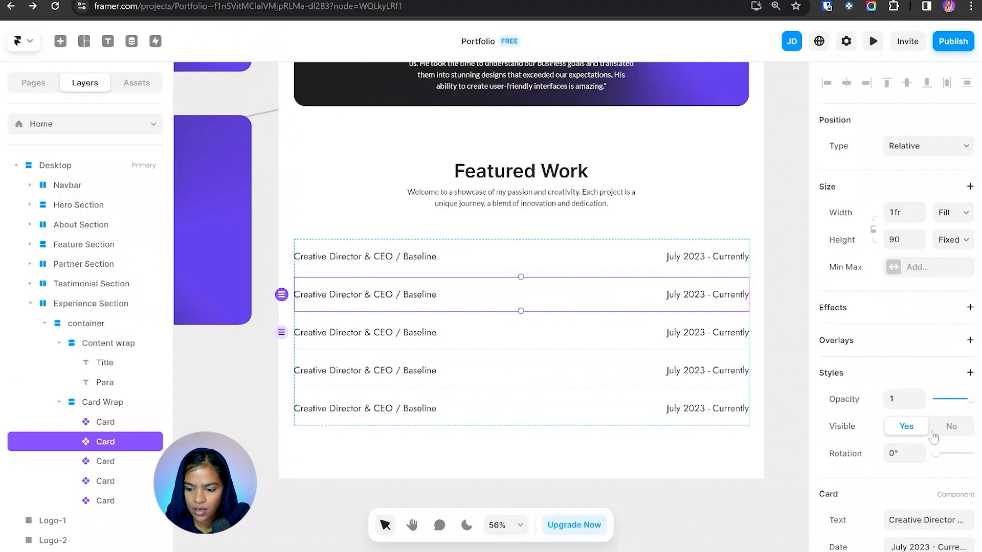
pyautogui.scroll(-3, 936, 440)
pyautogui.click(928, 375)
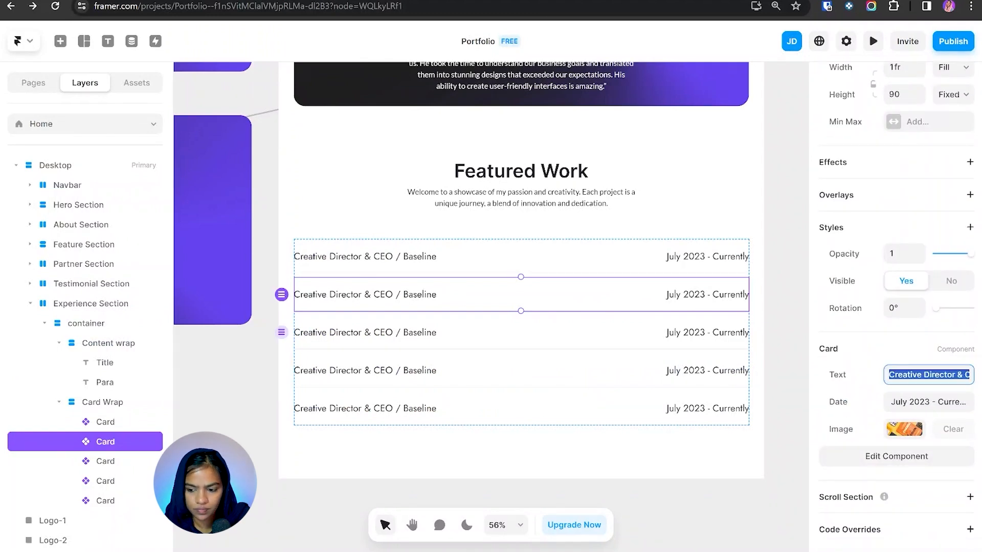
pyautogui.hotkey('ctrl', 'v')
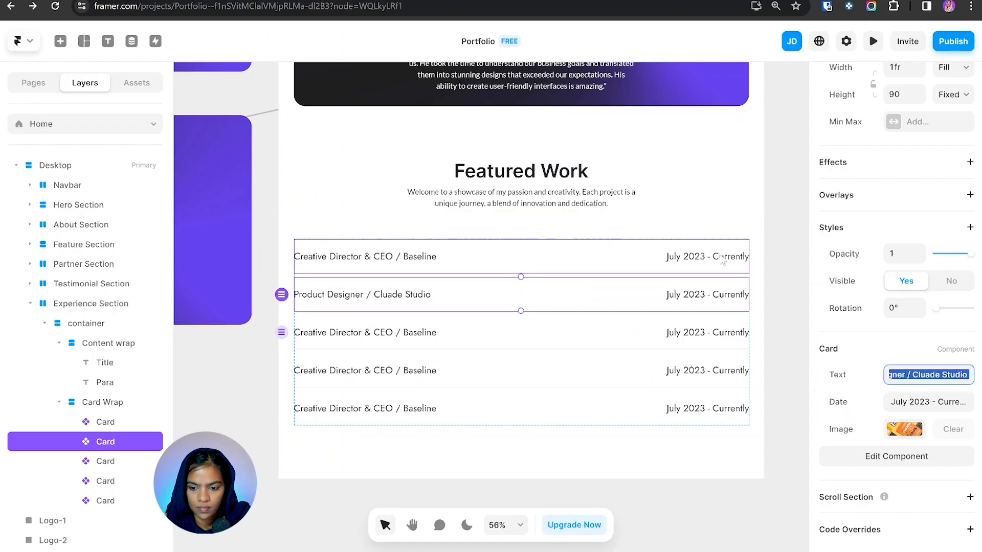
pyautogui.press('Tab')
pyautogui.write('Jan 2023 - July 2023')
# - Set the third card's text to "Product Designer / CoderX Digital" and its date to "August 2022 - Dec 2022"
pyautogui.click(527, 337)
pyautogui.click(929, 375)
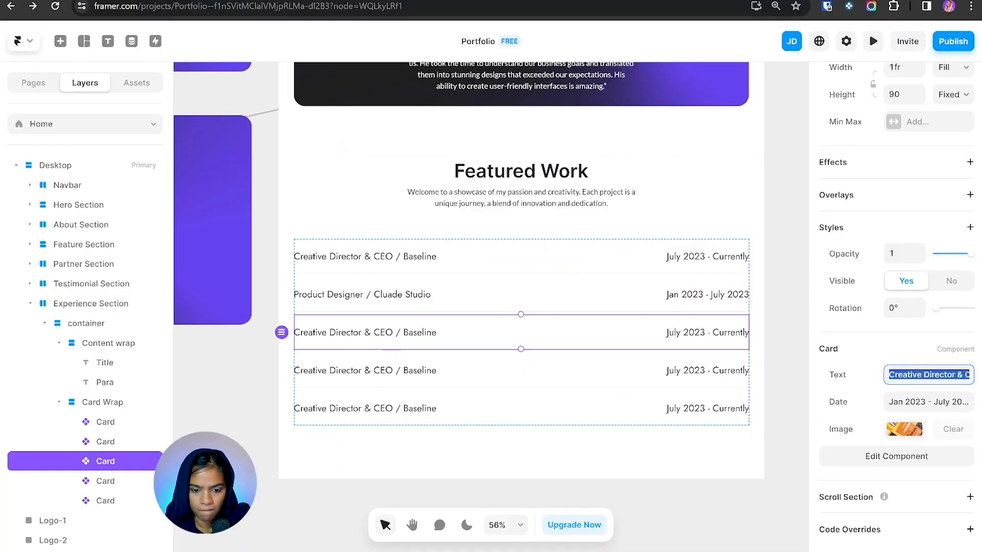
pyautogui.hotkey('ctrl', 'v')
pyautogui.press('Tab')
pyautogui.hotkey('ctrl', 'v')
# - Set the fourth card's text to "Junior UI/UX Designer / Omax Design Studios" and its date to "Jan 2022 - Oct 2022"
pyautogui.click(526, 370)
pyautogui.click(929, 374)
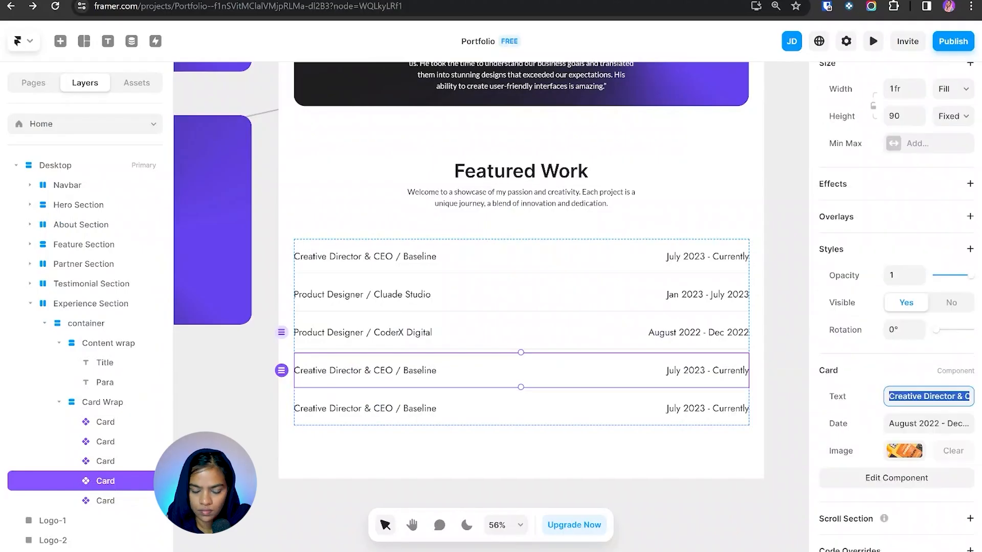
pyautogui.write('Junior UI/UX Designer / Omax Design Studios')
pyautogui.press('Tab')
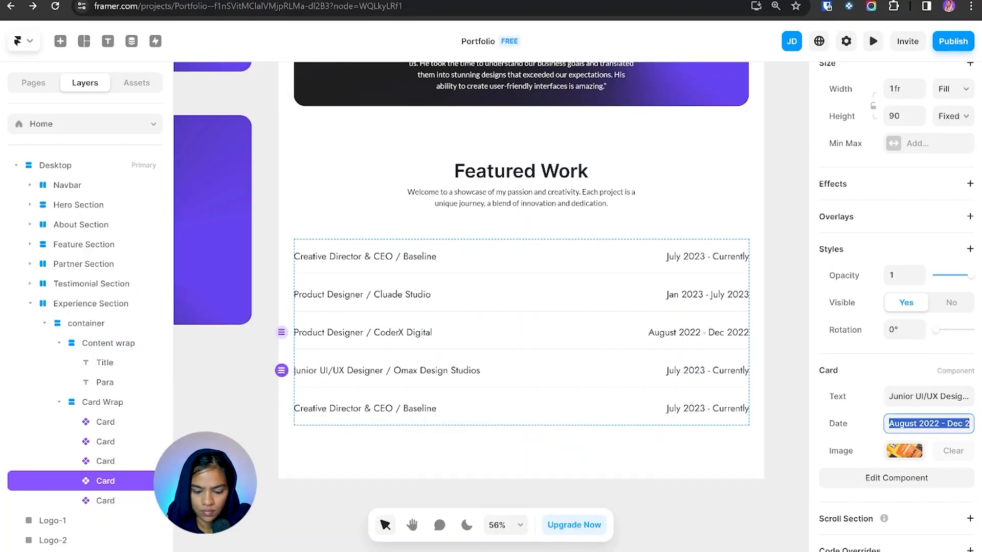
pyautogui.write('Jan 2022 - Oct 2022')
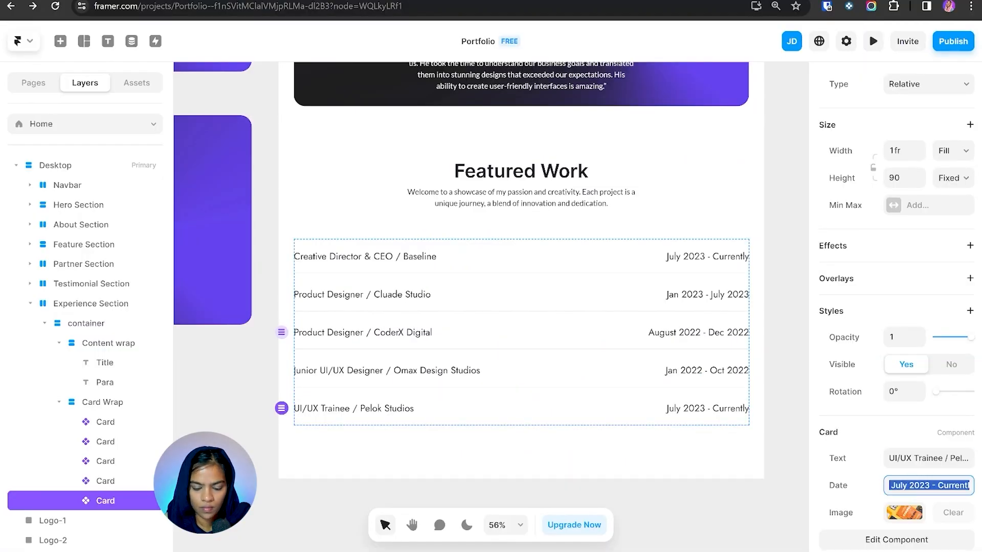
# - Set the last card's date to "Sep 2018 - Dec 2021" and collapse the Experience Section's layers
pyautogui.click(527, 294)
pyautogui.click(387, 334)
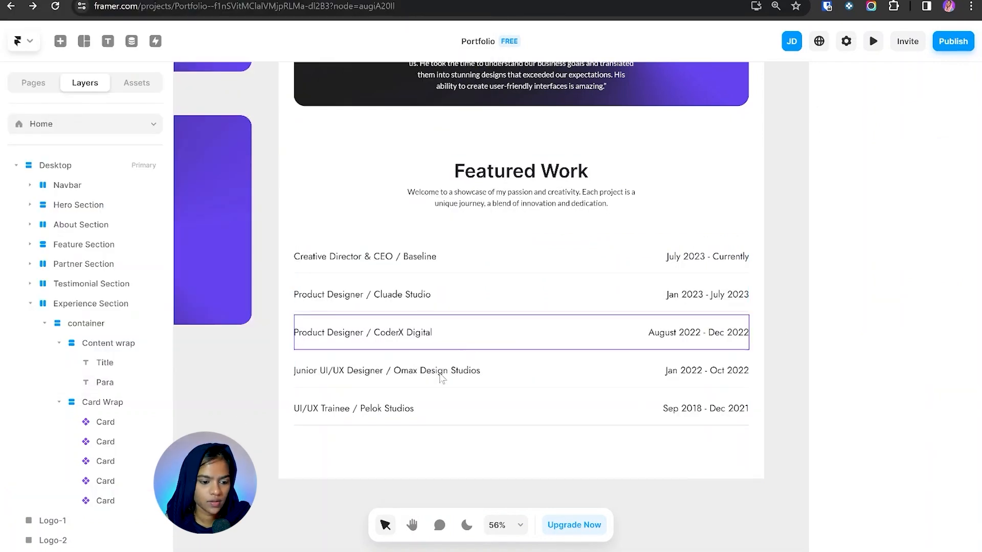
pyautogui.click(30, 304)
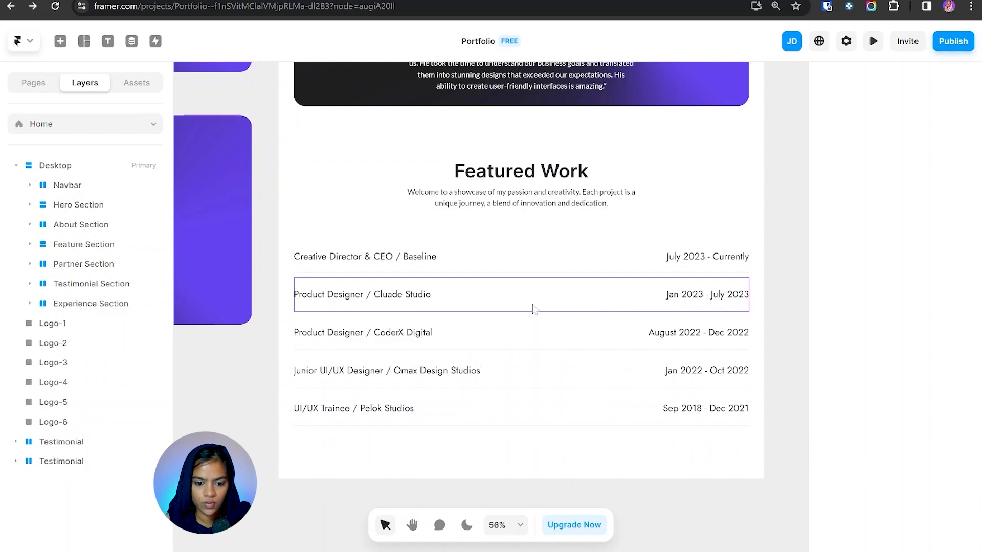
# - Preview the page, check the hover effect on the experience cards, and return to the editor
pyautogui.click(872, 39)
pyautogui.scroll(-15, 604, 294)
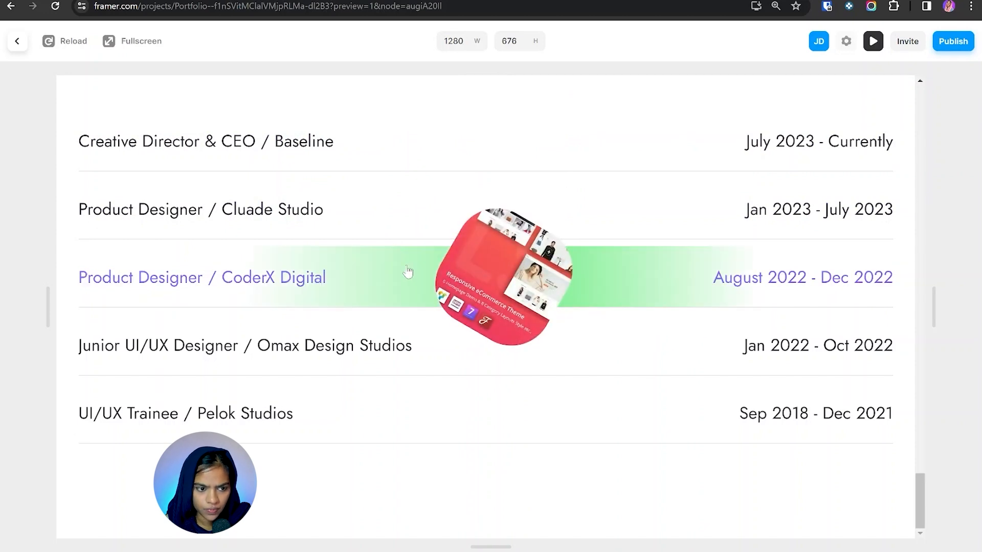
pyautogui.click(17, 41)
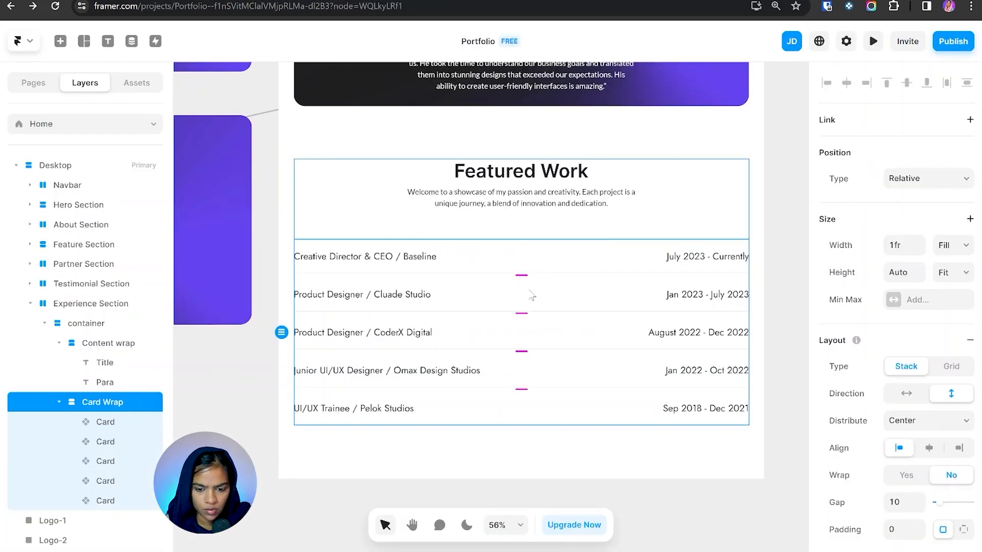
# - Set the Card Wrap's gap to 0 and preview the experience list
pyautogui.scroll(3, 532, 295)
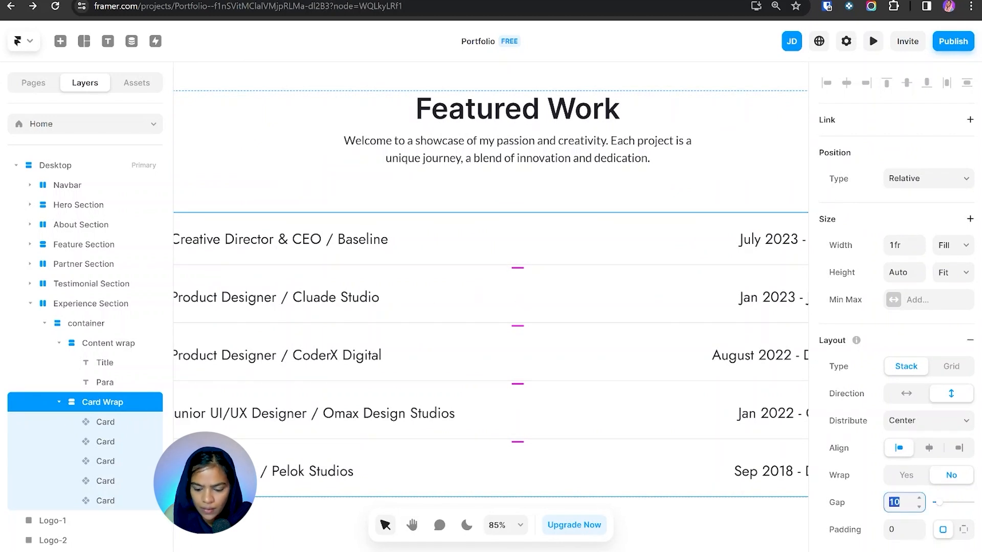
pyautogui.press('Return')
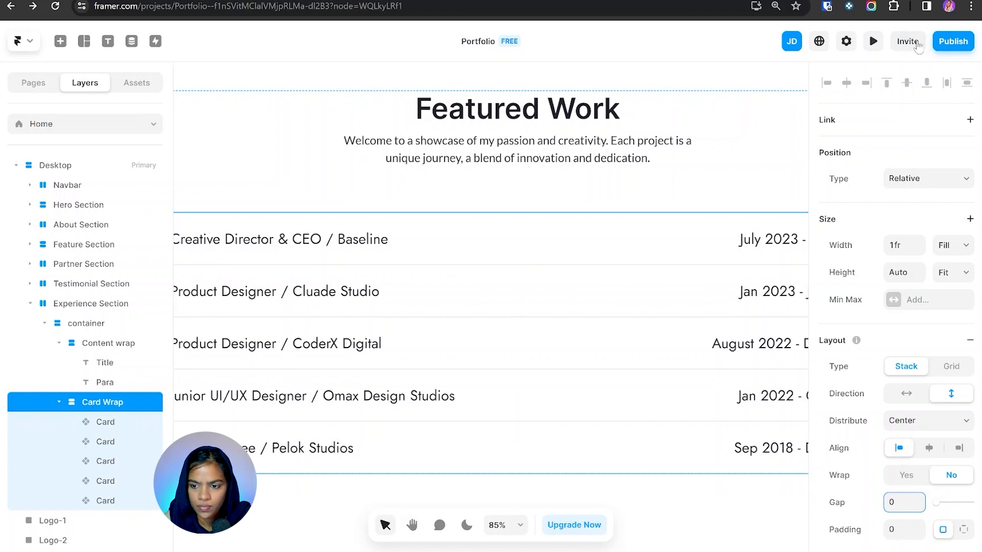
pyautogui.click(873, 41)
pyautogui.scroll(-10, 552, 251)
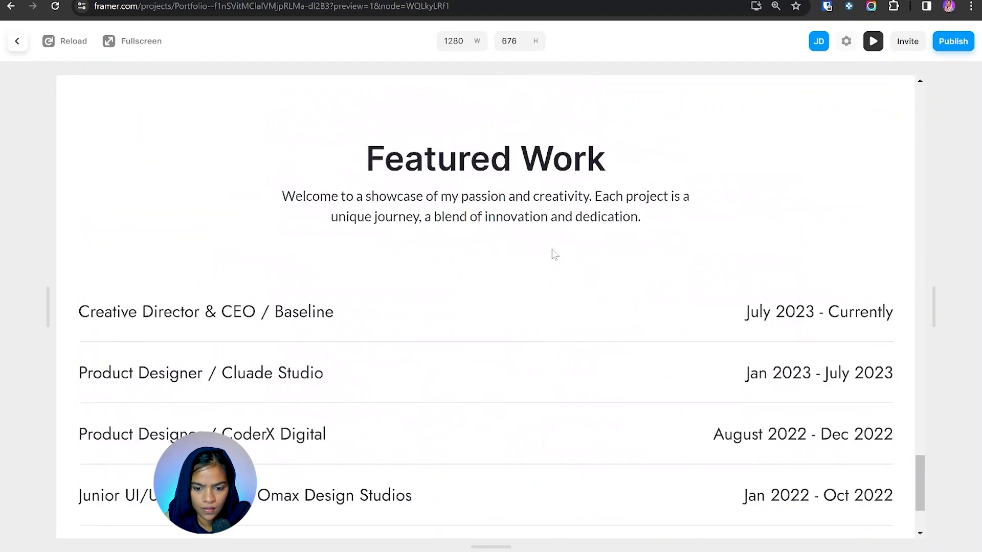
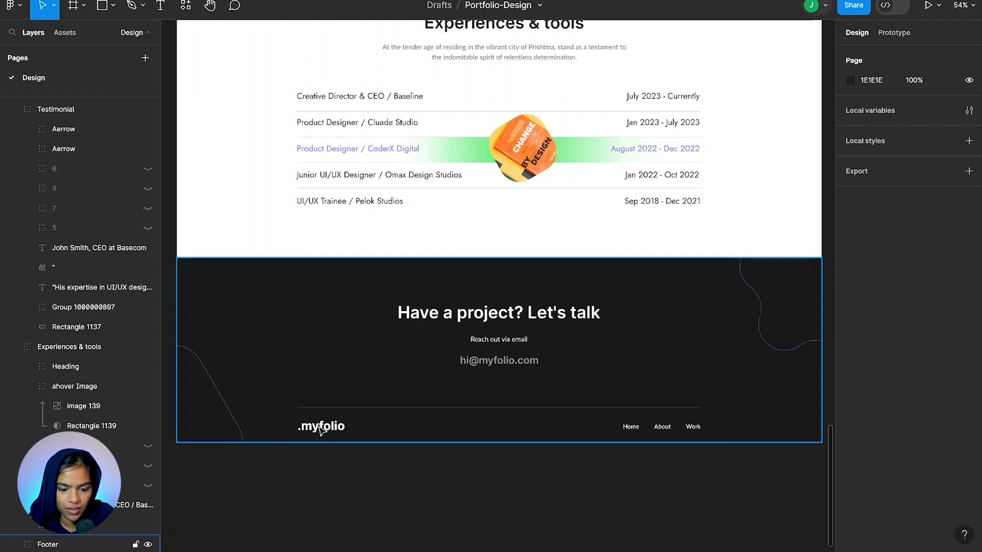
# - Check the footer in the Figma design, switch to Framer and draw a 1280 × 366 frame named Footer below the Experience Section
pyautogui.scroll(1, 429, 318)
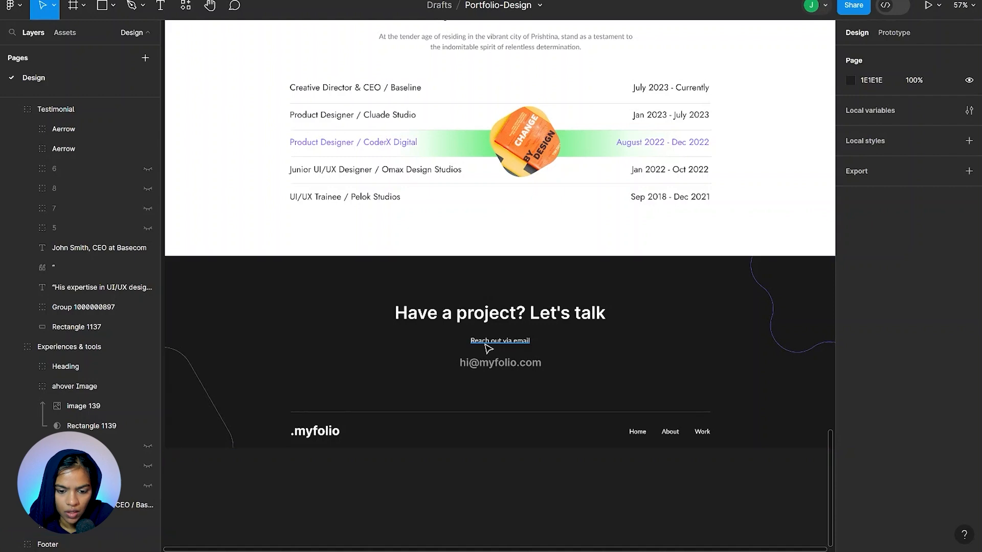
pyautogui.scroll(2, 483, 344)
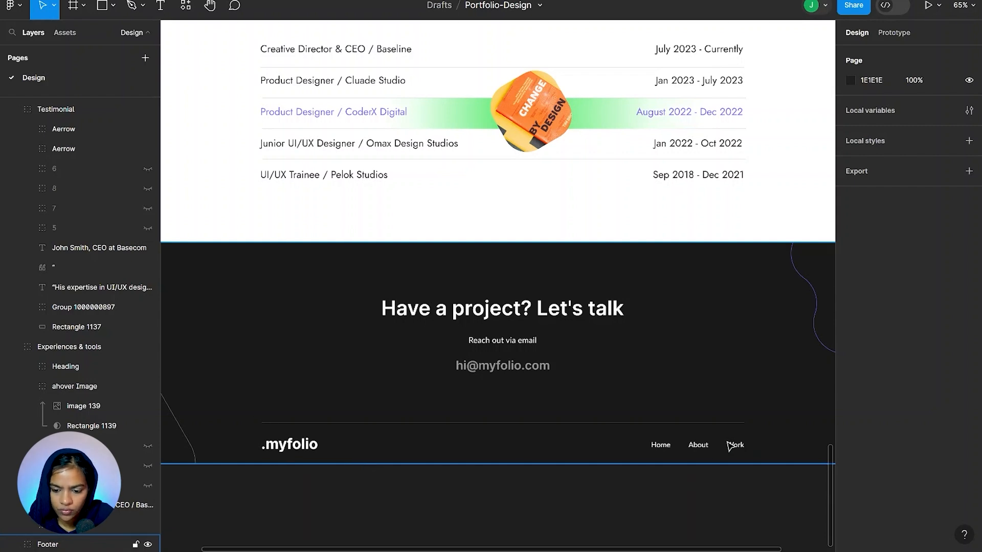
pyautogui.press('Escape')
pyautogui.scroll(-3, 636, 407)
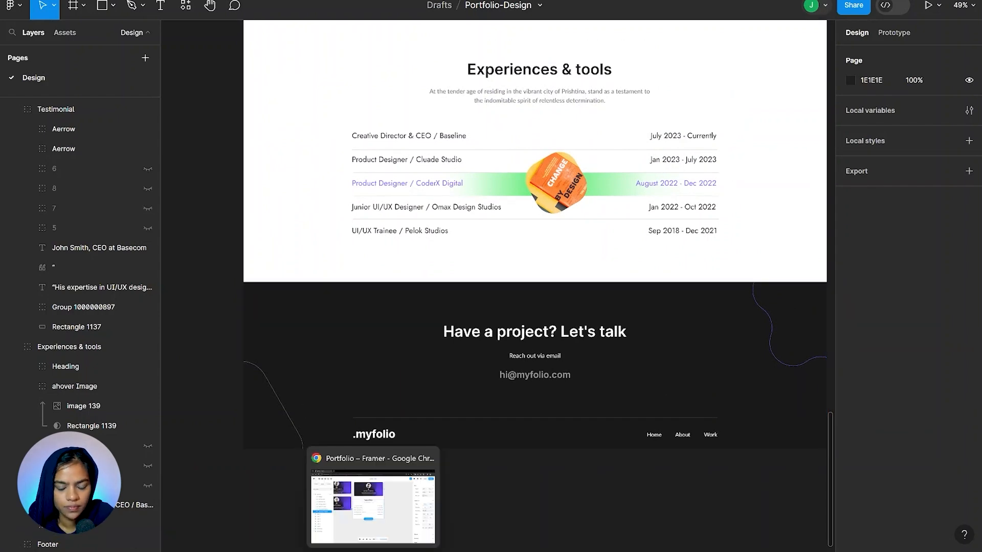
pyautogui.click(373, 551)
pyautogui.press('f')
pyautogui.moveTo(330, 362)
pyautogui.mouseDown()
pyautogui.moveTo(536, 387)
pyautogui.moveTo(578, 403)
pyautogui.moveTo(579, 433)
pyautogui.mouseUp()
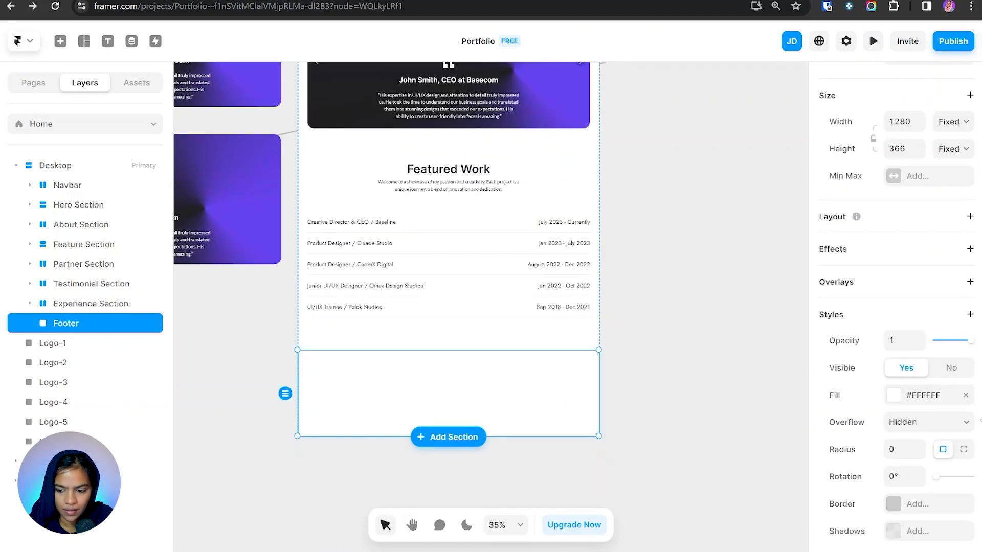
# - Draw a 1200 × 289 frame named container inside the Footer and give it a fixed maximum width
pyautogui.moveTo(254, 343); pyautogui.dragTo(632, 435)
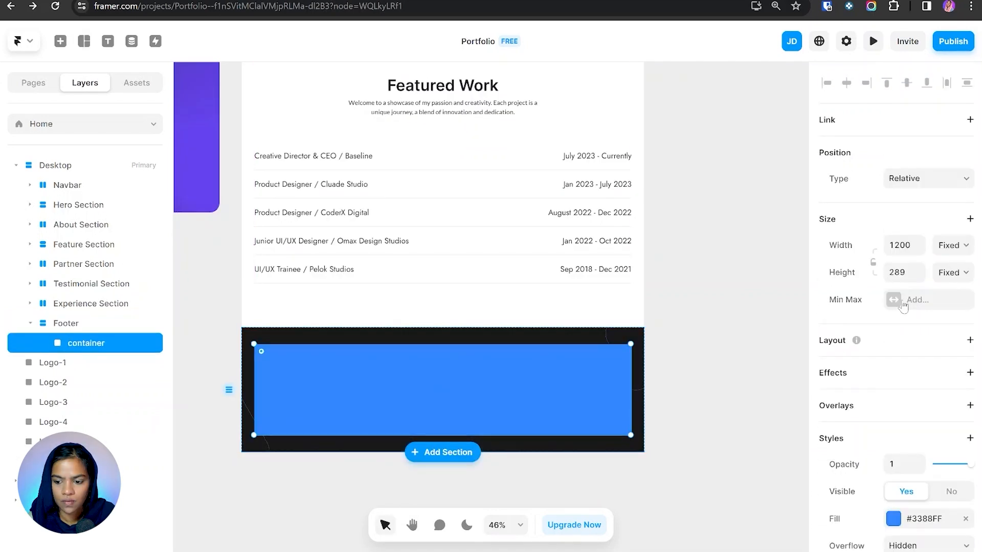
pyautogui.click(915, 299)
pyautogui.click(915, 309)
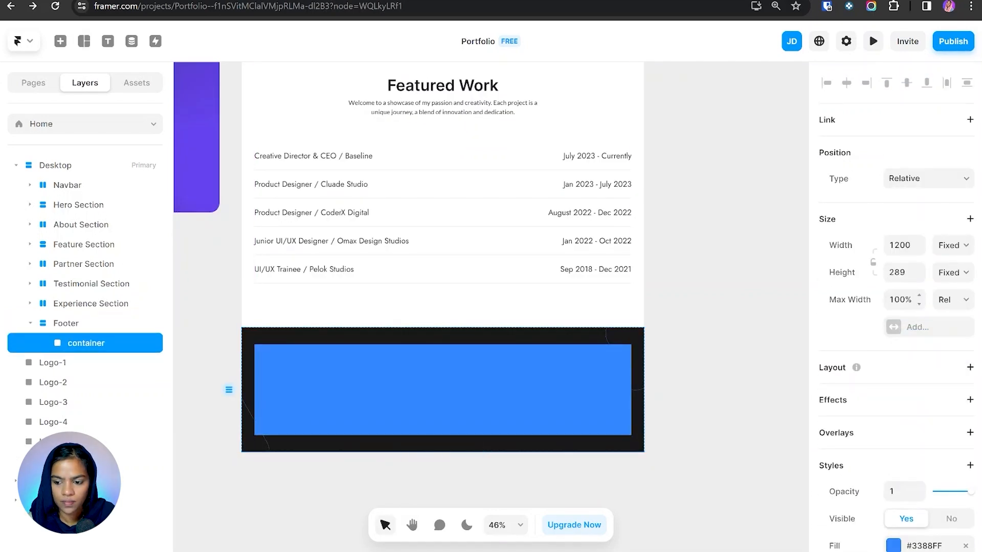
pyautogui.click(953, 300)
pyautogui.click(950, 323)
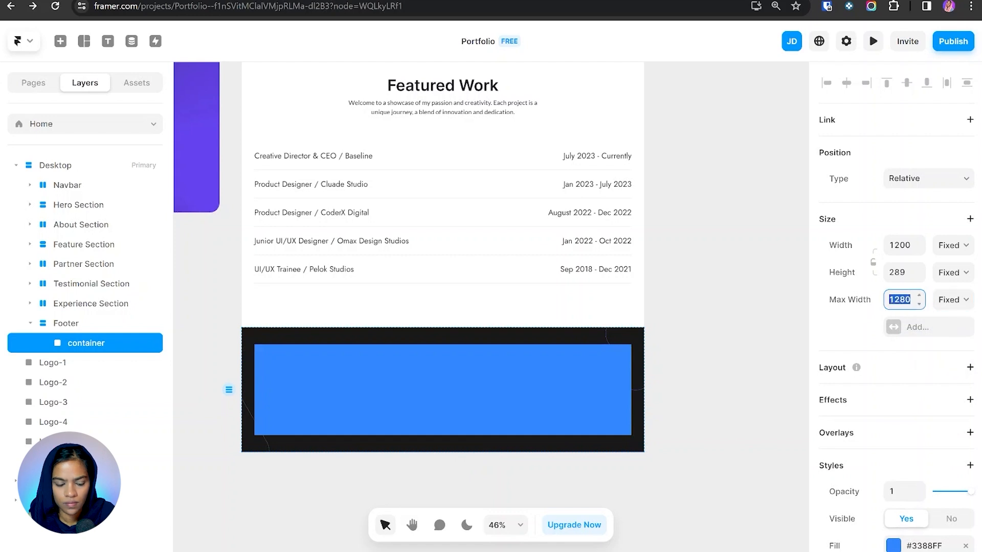
pyautogui.write('00')
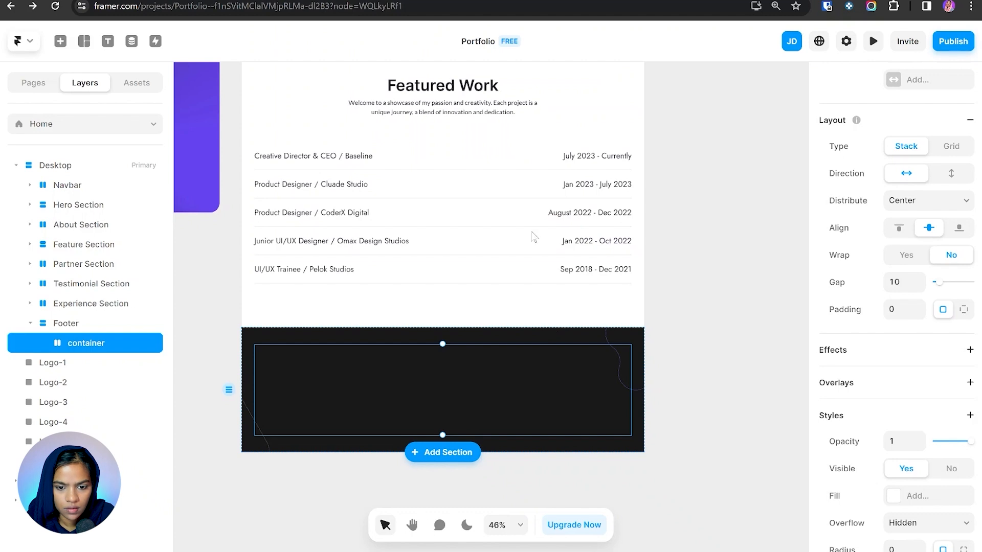
# - Copy the "Featured Work" title into the Footer's container and align the container's contents to the top
pyautogui.click(450, 95)
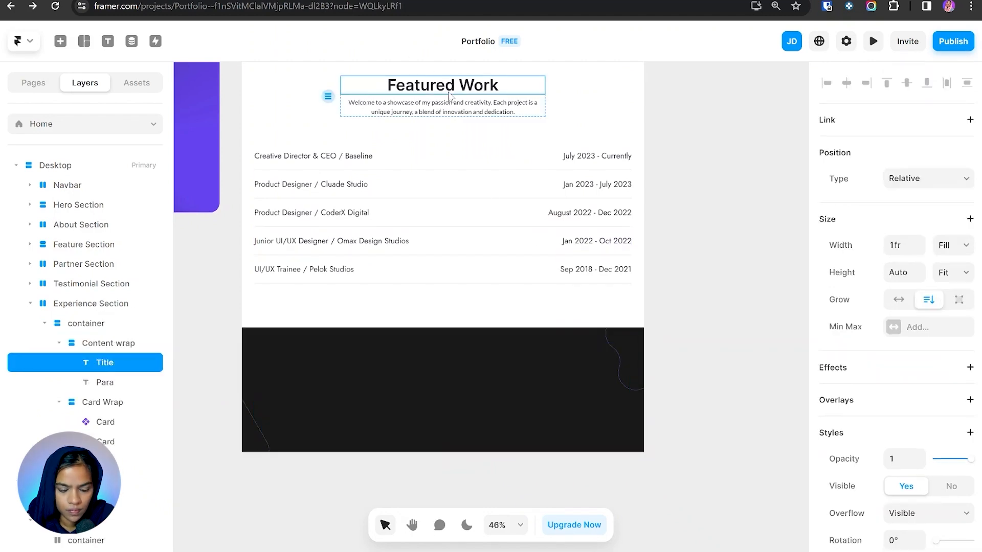
pyautogui.click(30, 303)
pyautogui.click(87, 344)
pyautogui.hotkey('ctrl', 'v')
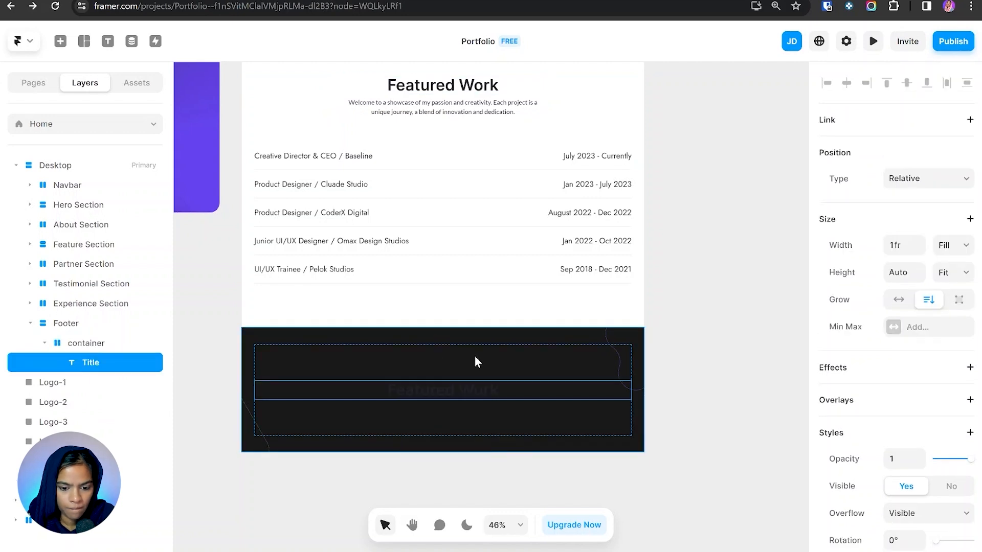
pyautogui.click(72, 350)
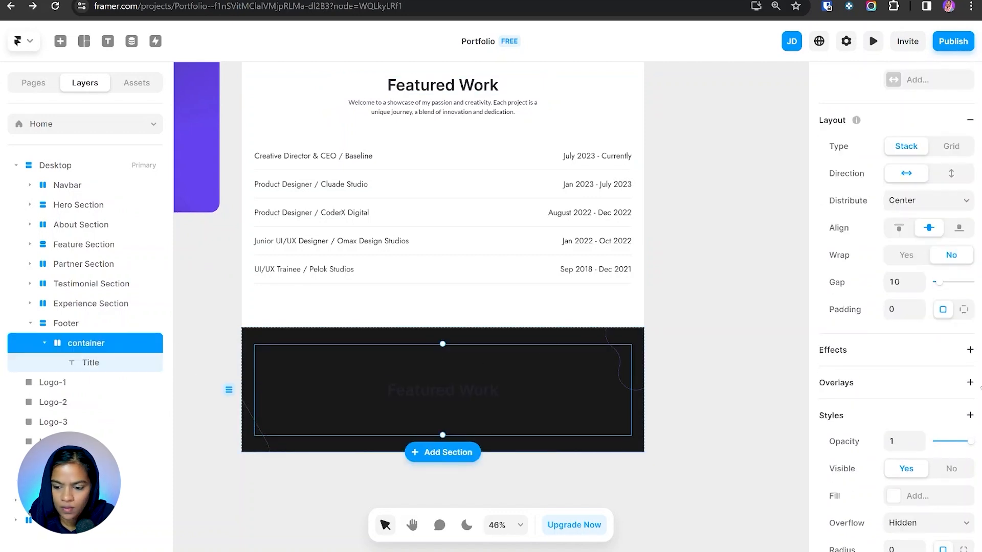
pyautogui.click(898, 229)
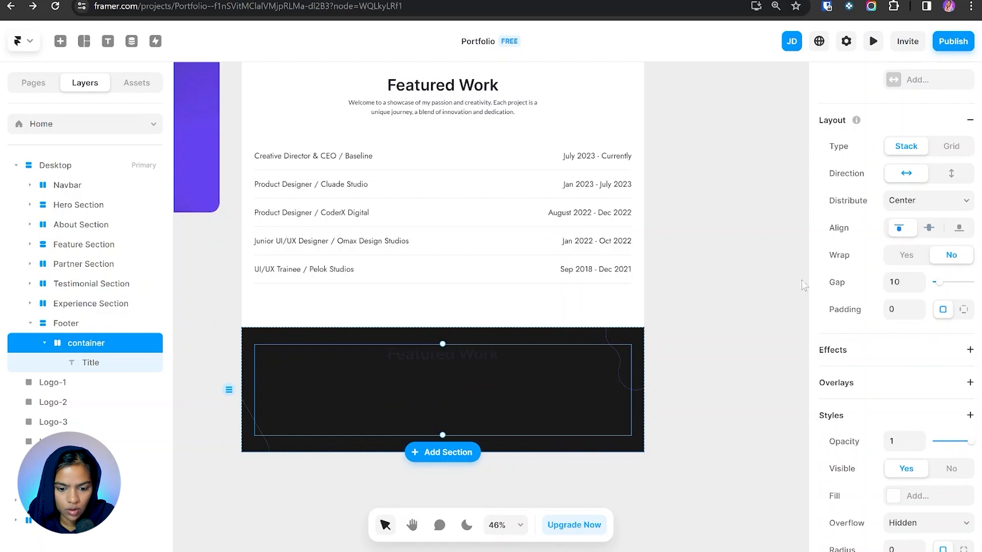
# - Replace the Footer title's text with "Have a project? Let's talk" from the Figma design and colour it with the White style
pyautogui.hotkey('alt', 'Tab')
pyautogui.click(555, 333)
pyautogui.doubleClick(554, 332)
pyautogui.press('Return')
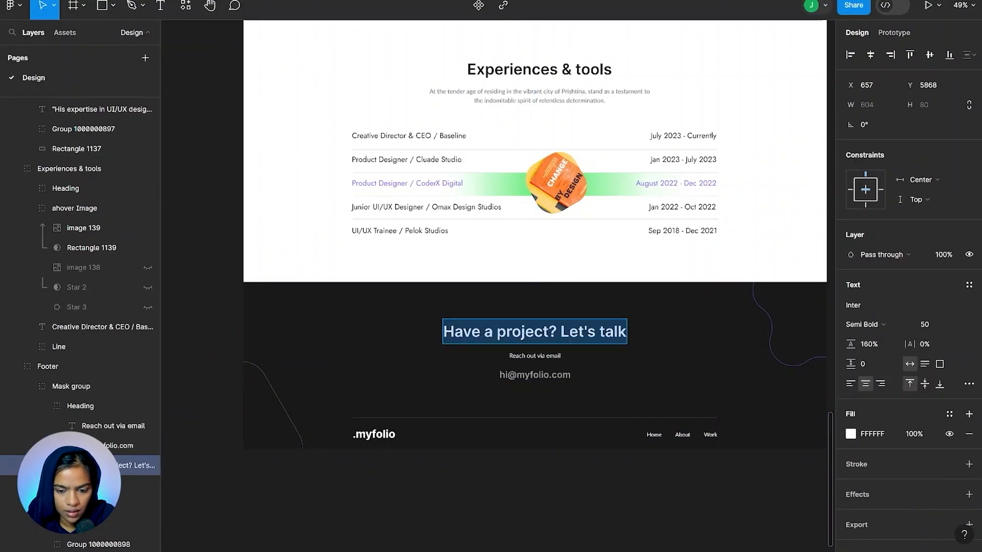
pyautogui.hotkey('alt', 'Tab')
pyautogui.click(893, 414)
pyautogui.click(659, 303)
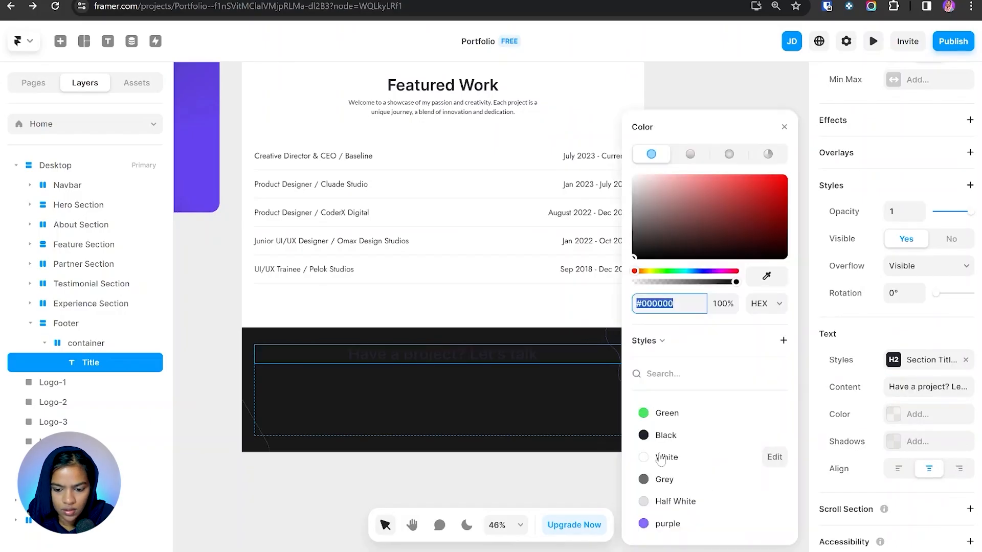
# - Check the footer text in the Figma design, then in Framer wrap the Footer's Title in a stack named Content Wrap
pyautogui.hotkey('alt', 'Tab')
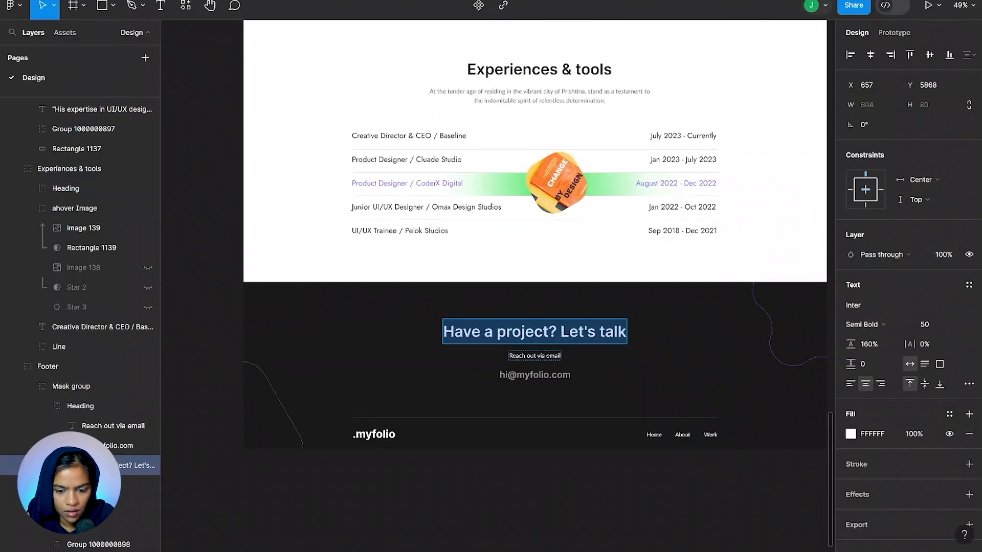
pyautogui.scroll(3, 540, 356)
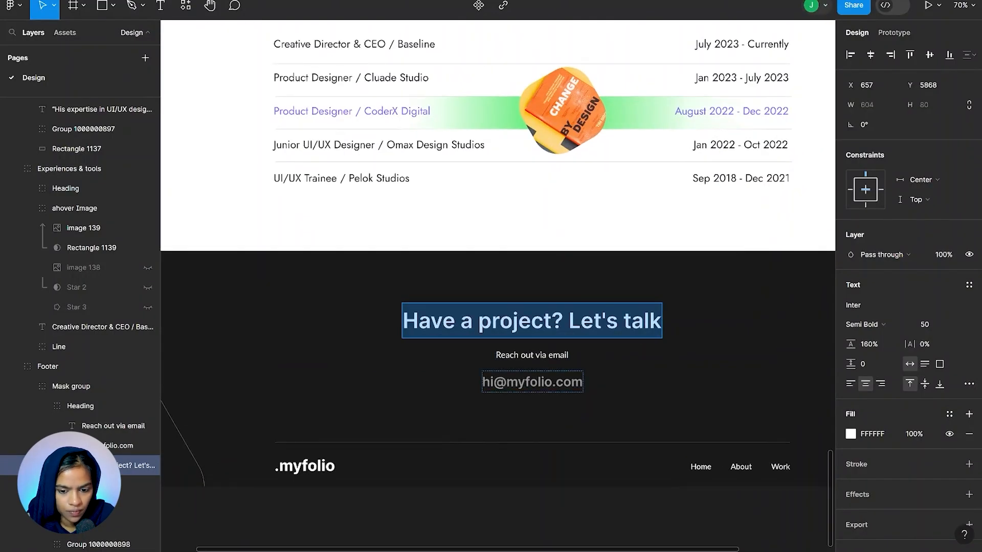
pyautogui.hotkey('alt', 'Tab')
pyautogui.click(107, 364)
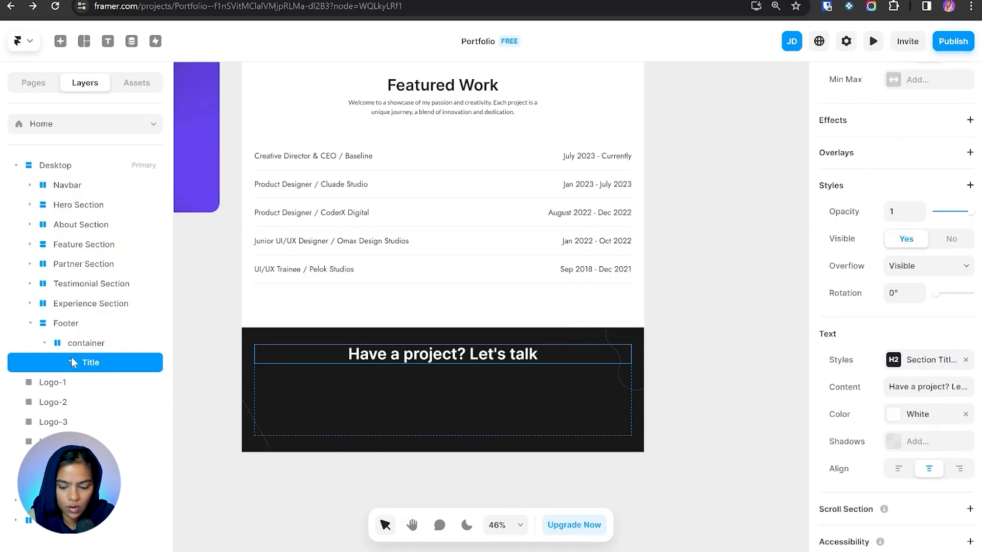
pyautogui.hotkey('ctrl', 'Return')
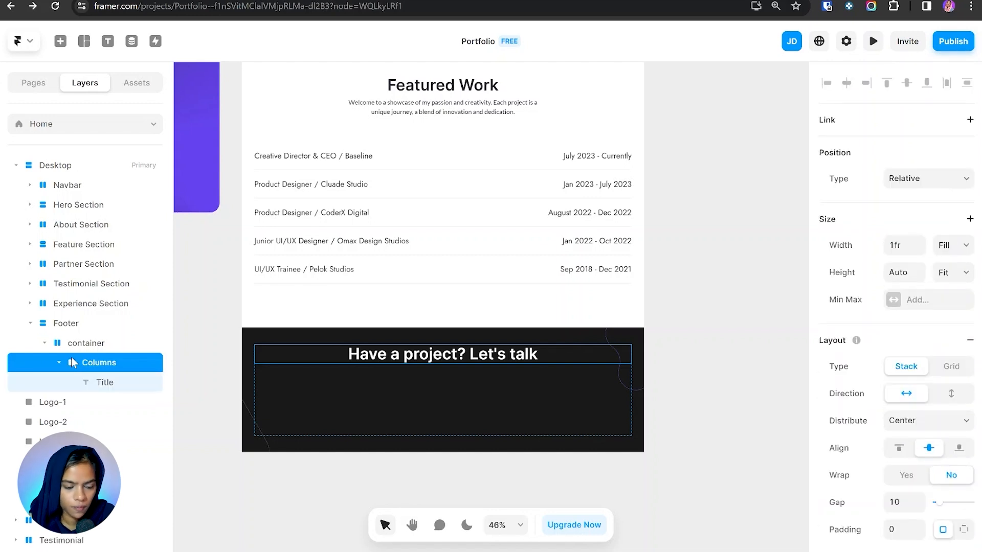
pyautogui.doubleClick(117, 368)
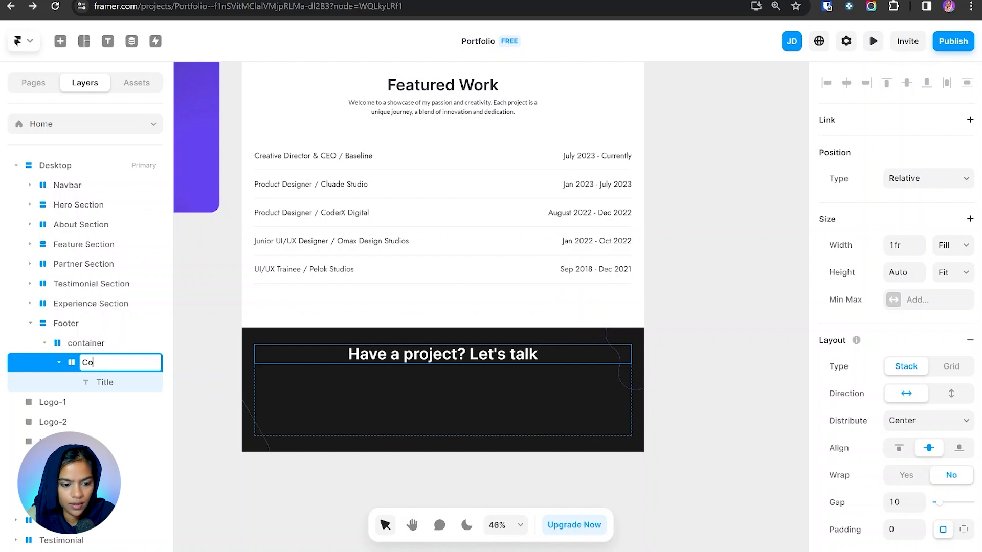
pyautogui.write('Content Wrap')
pyautogui.press('Return')
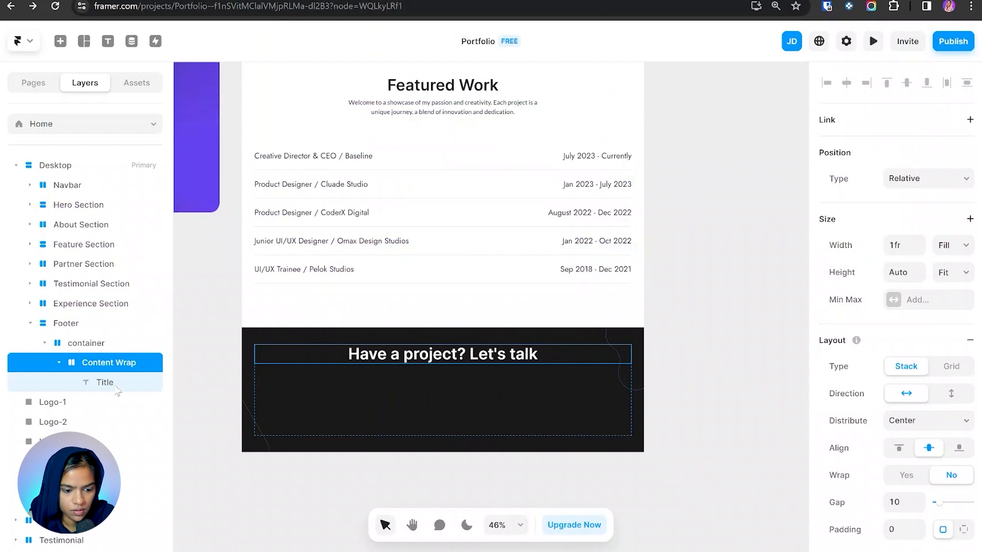
# - Stack Content Wrap vertically and add centred lines below its title: "Reach out via email" and the contact email in the Mini Title style
pyautogui.click(117, 388)
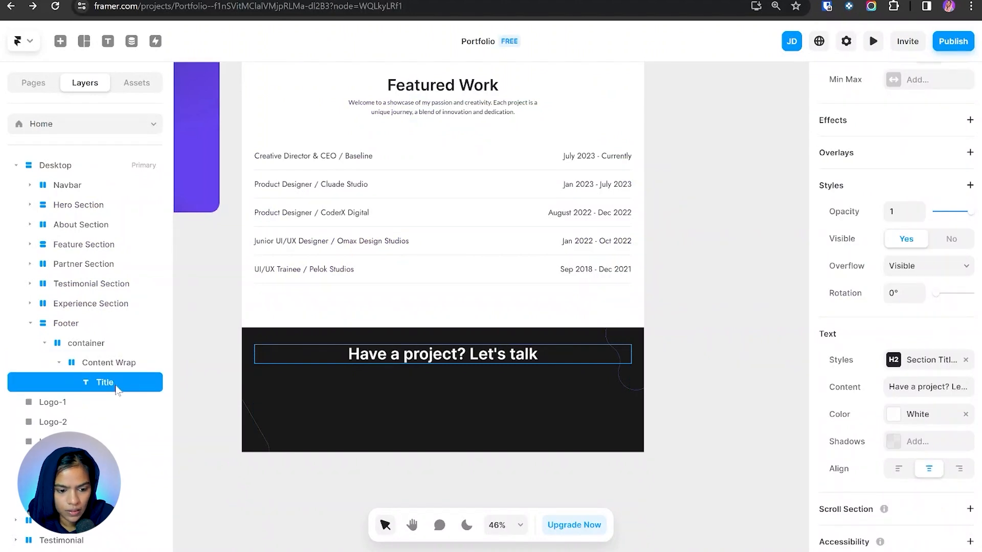
pyautogui.hotkey('ctrl', 'd')
pyautogui.click(121, 368)
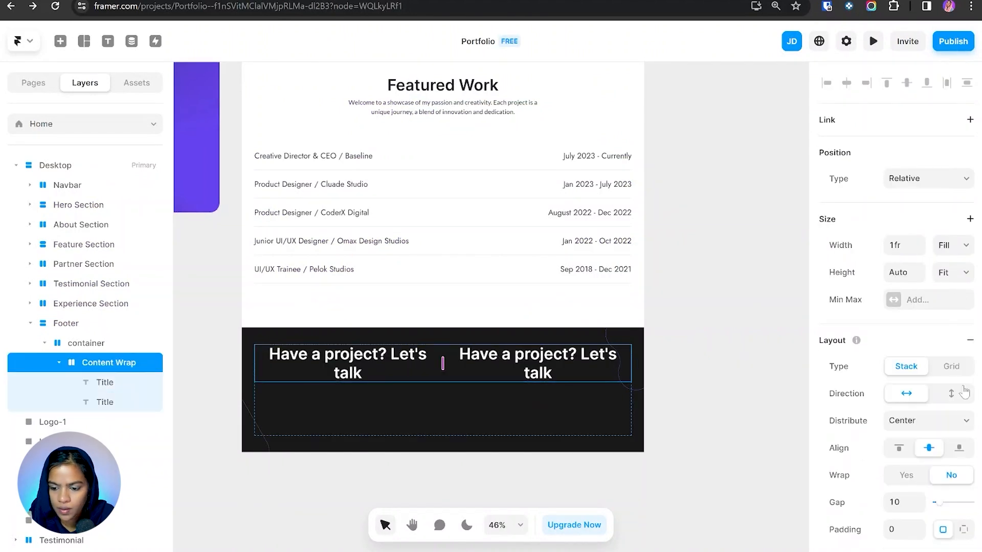
pyautogui.click(949, 395)
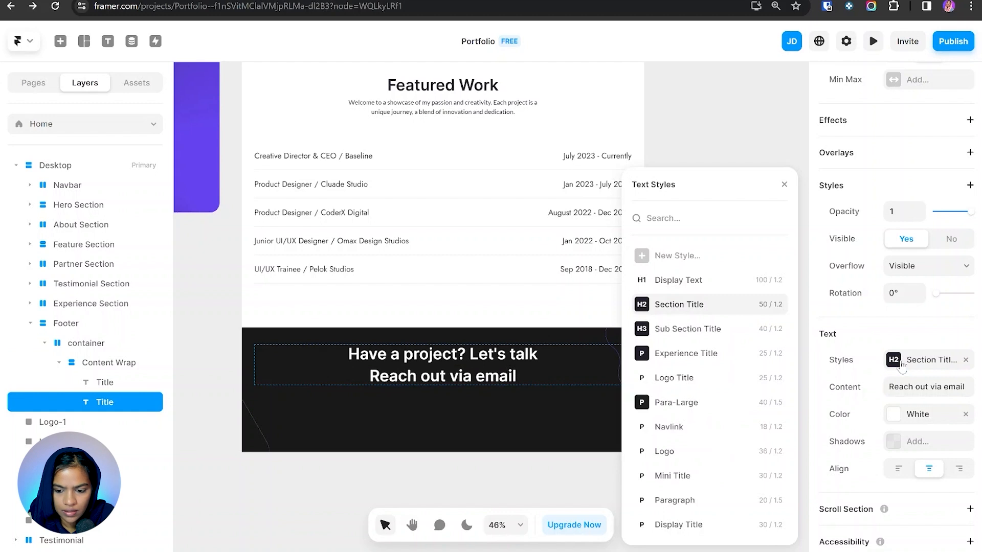
pyautogui.click(930, 469)
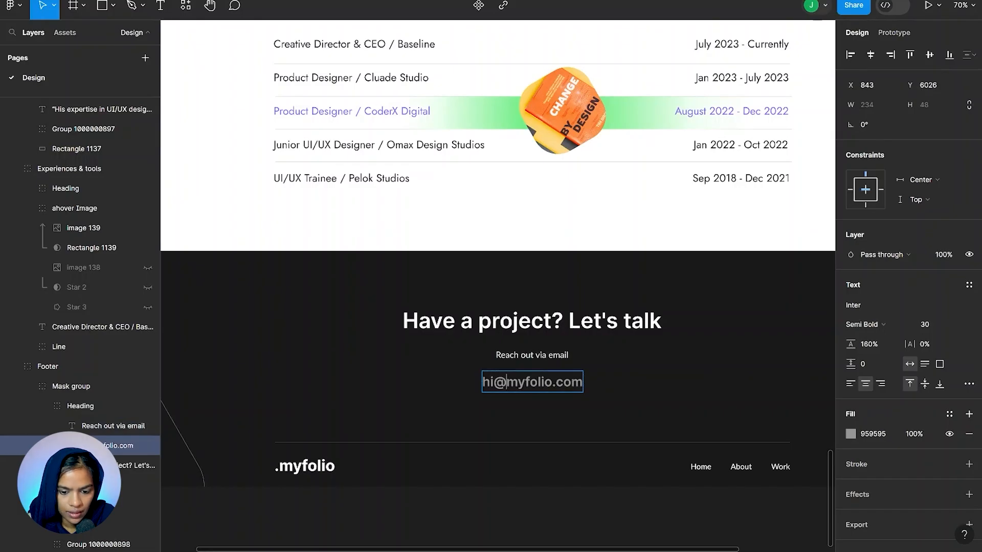
pyautogui.moveTo(483, 381); pyautogui.dragTo(582, 382)
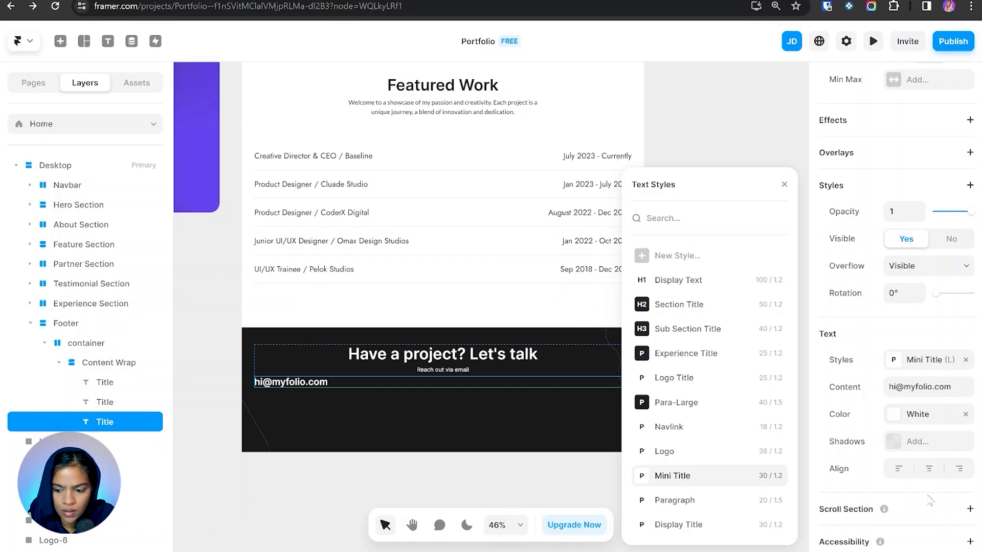
pyautogui.press('Return')
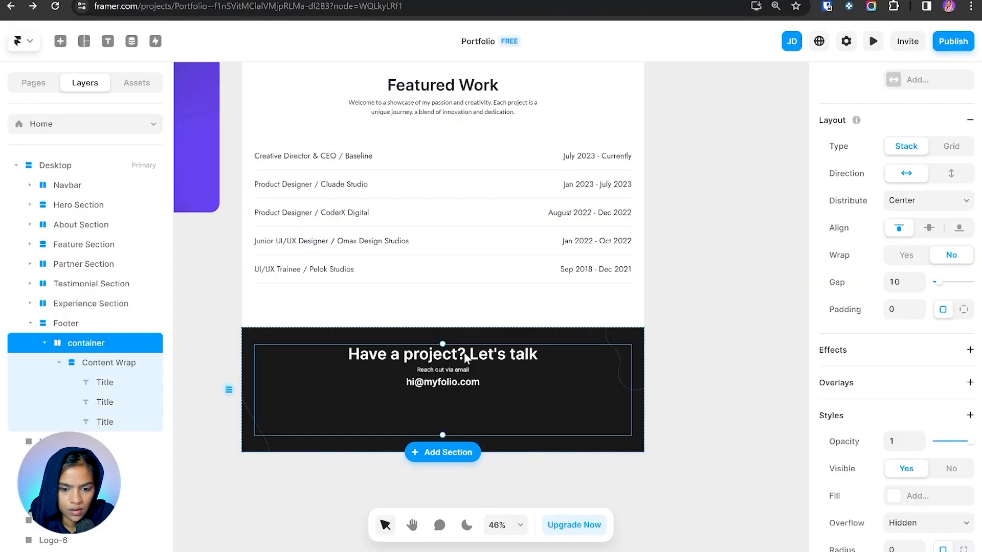
# - Copy the Navbar's container into the Footer's container and set the outer container's direction to vertical
pyautogui.scroll(15, 460, 347)
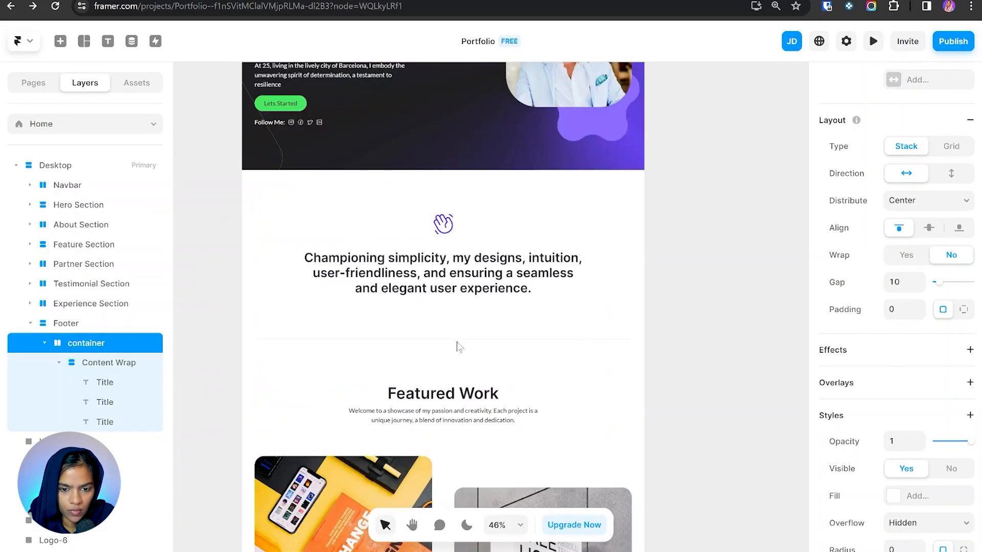
pyautogui.scroll(4, 460, 347)
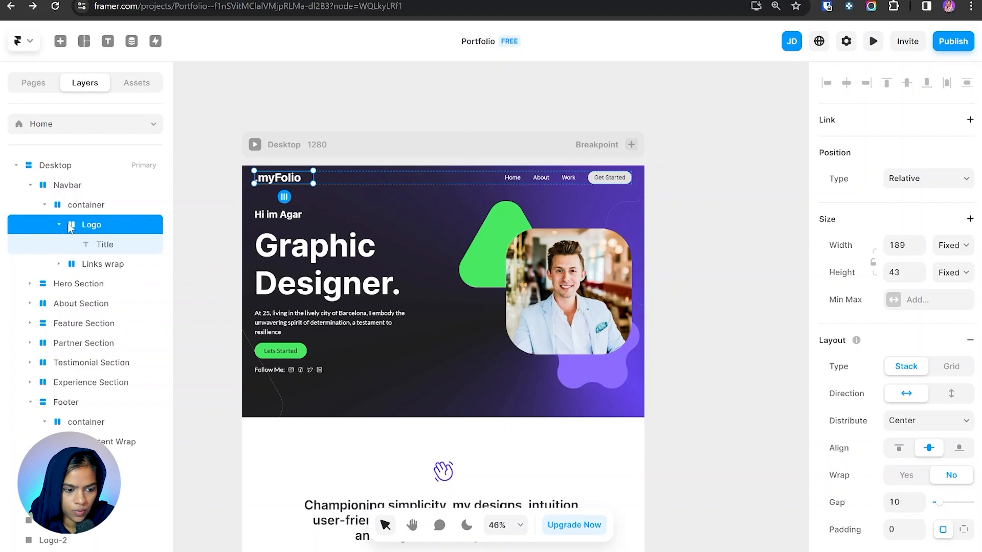
pyautogui.click(59, 225)
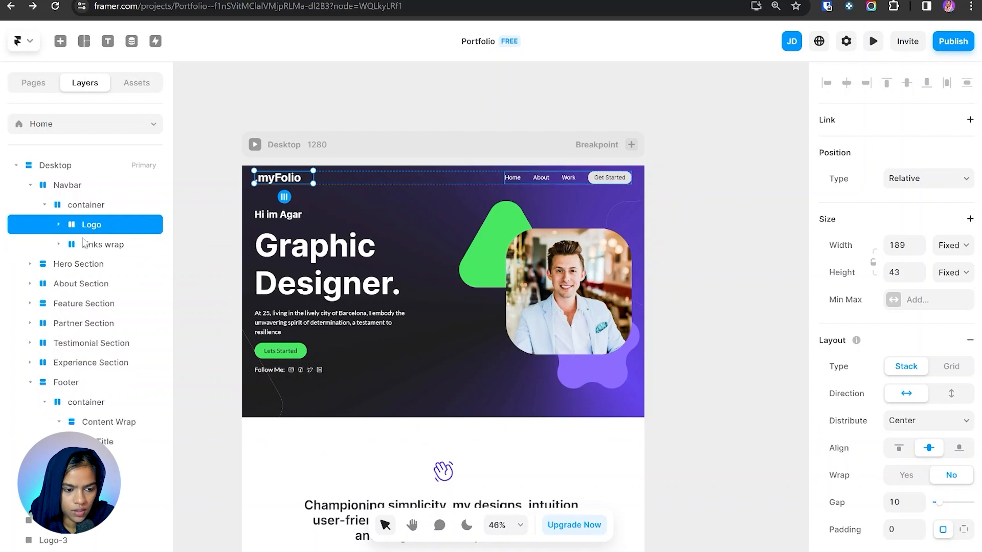
pyautogui.click(45, 205)
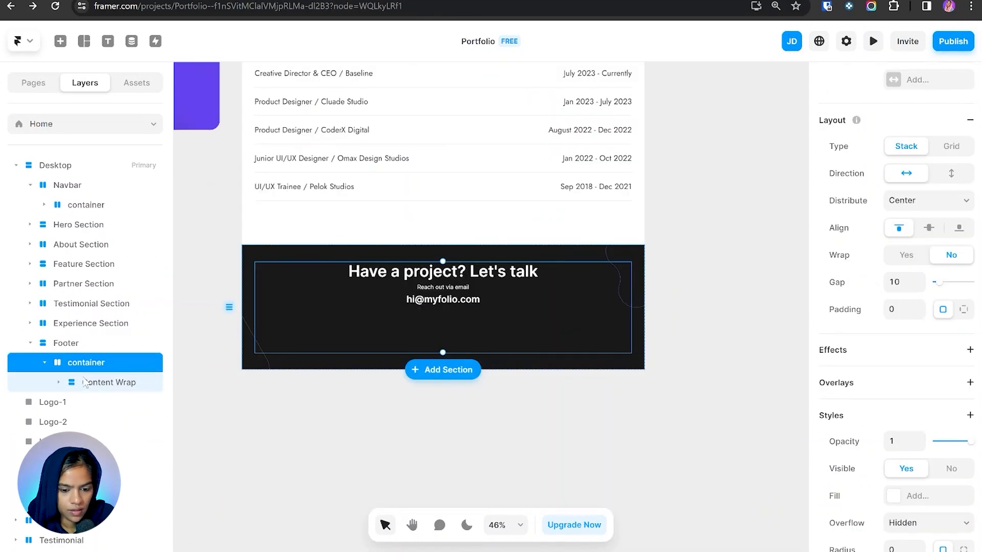
pyautogui.hotkey('ctrl', 'v')
pyautogui.click(390, 352)
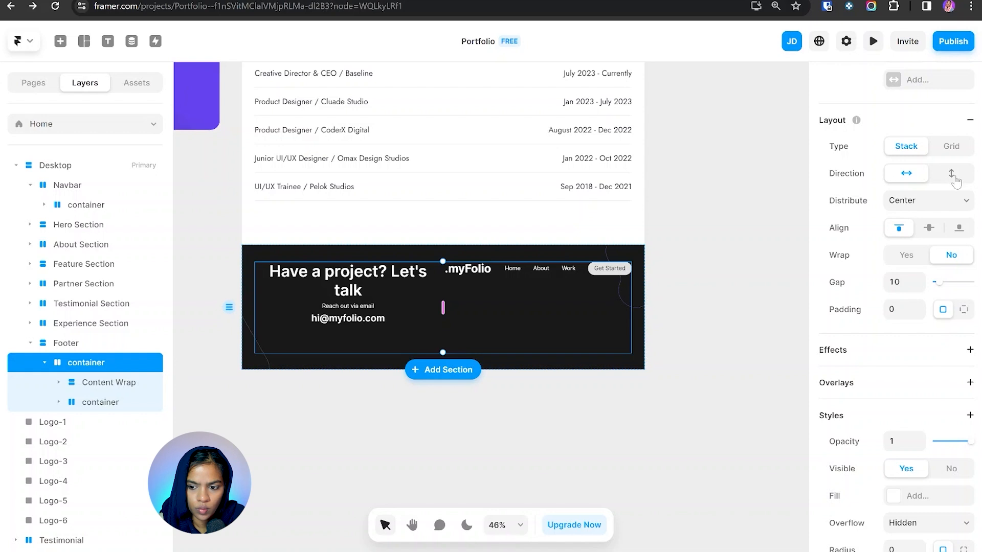
pyautogui.click(951, 174)
# - Set the heights of the copied nav container, the Footer's container and the Footer itself to Fit Content
pyautogui.click(443, 332)
pyautogui.click(952, 272)
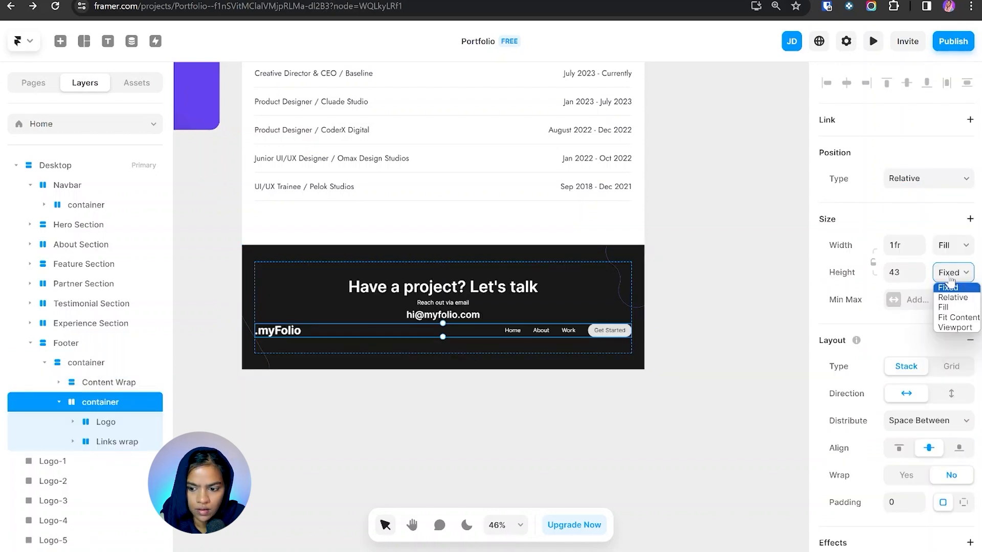
pyautogui.click(957, 317)
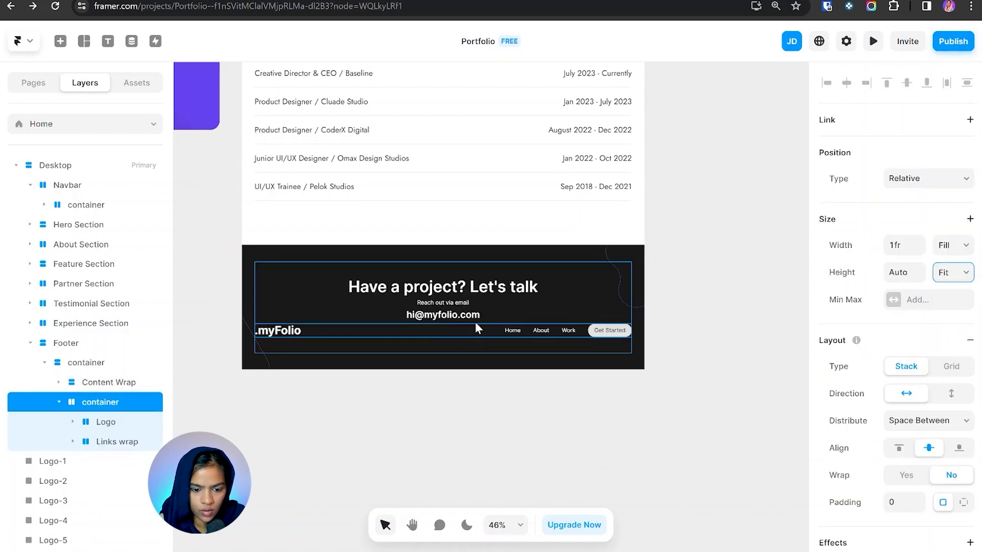
pyautogui.click(404, 350)
pyautogui.click(949, 278)
pyautogui.click(952, 319)
pyautogui.press('Escape')
pyautogui.scroll(-2, 944, 310)
pyautogui.scroll(1, 941, 307)
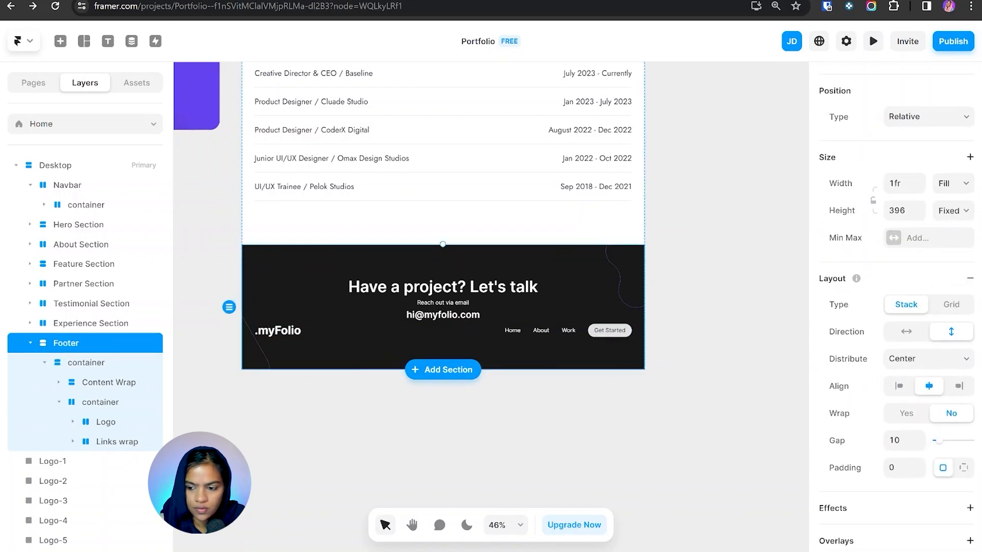
pyautogui.click(952, 210)
pyautogui.click(953, 250)
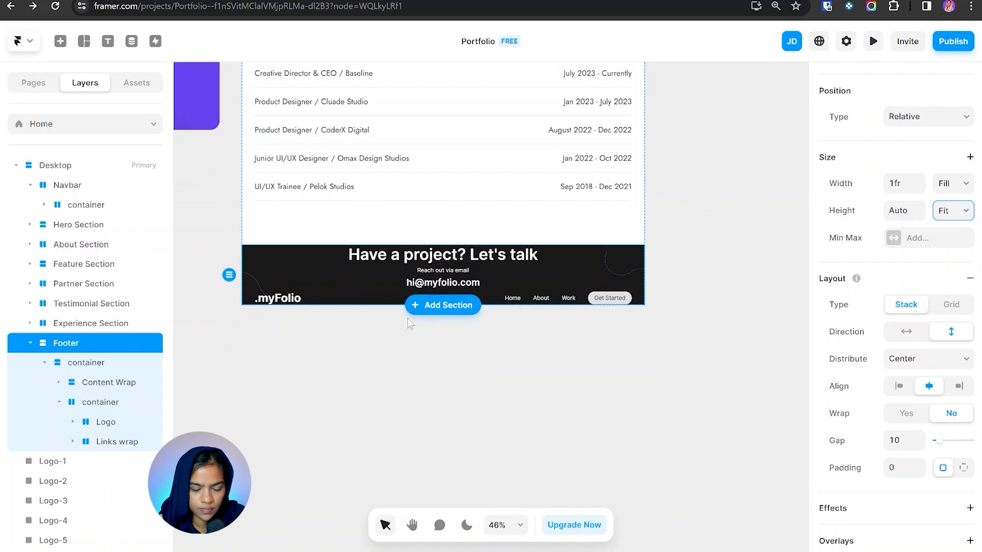
# - Delete the Get Started button from the Footer's Links wrap
pyautogui.scroll(5, 373, 309)
pyautogui.scroll(-3, 372, 309)
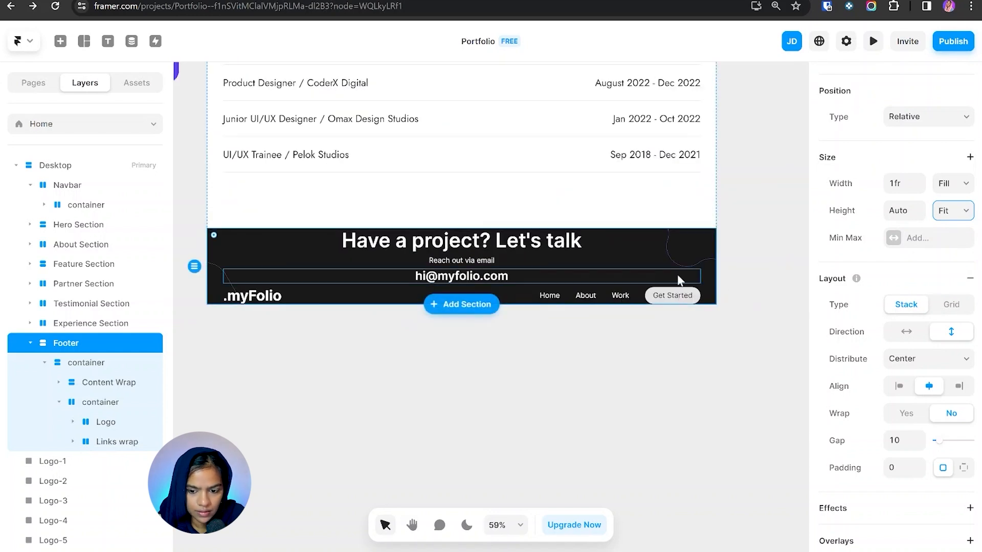
pyautogui.click(699, 299)
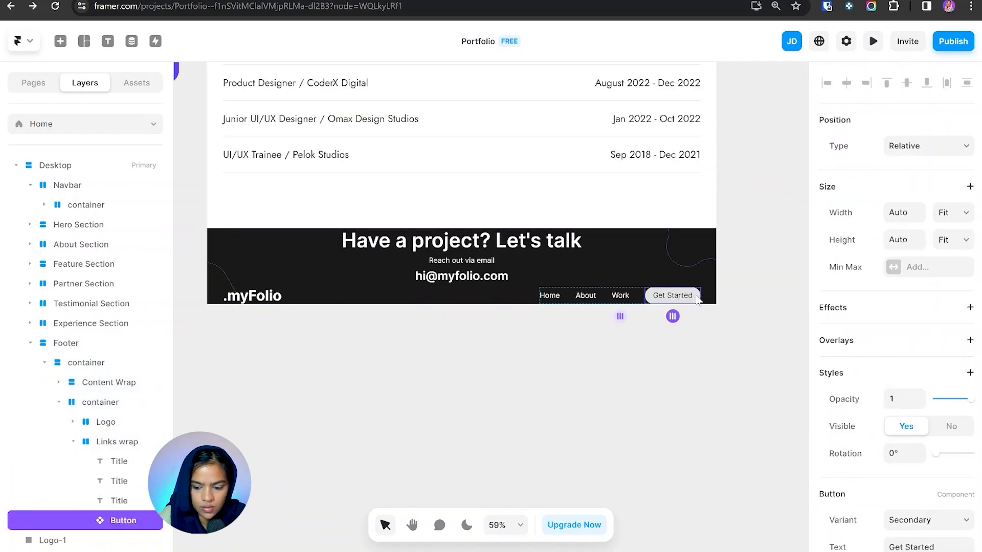
pyautogui.press('Delete')
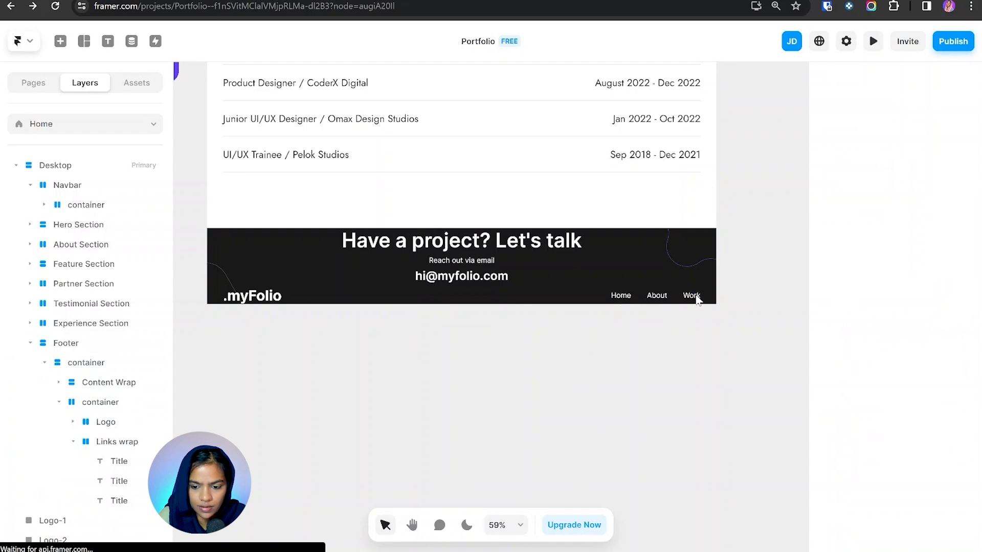
# - Compare the footer spacing with the Figma design and set the gap of the Footer's outer container to 100
pyautogui.click(552, 292)
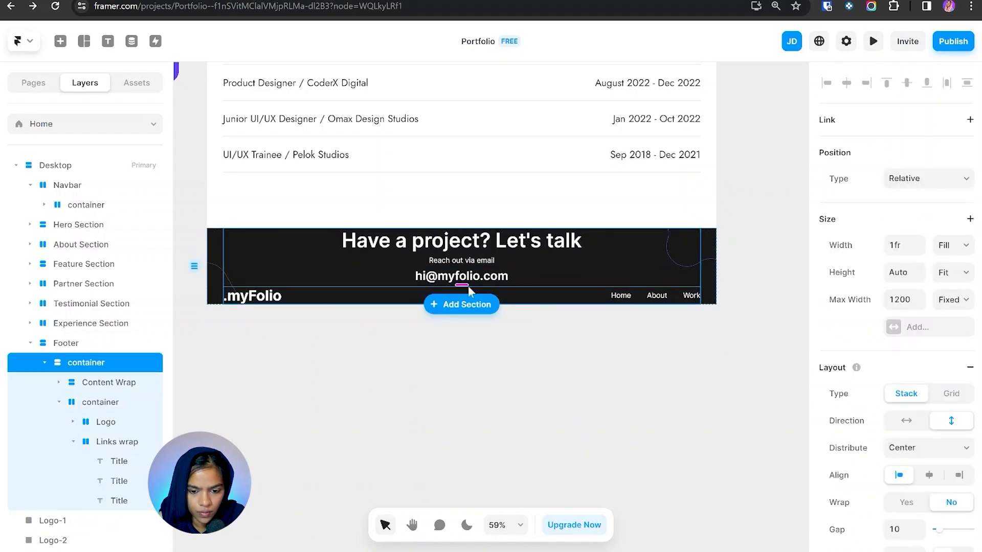
pyautogui.hotkey('alt', 'Tab')
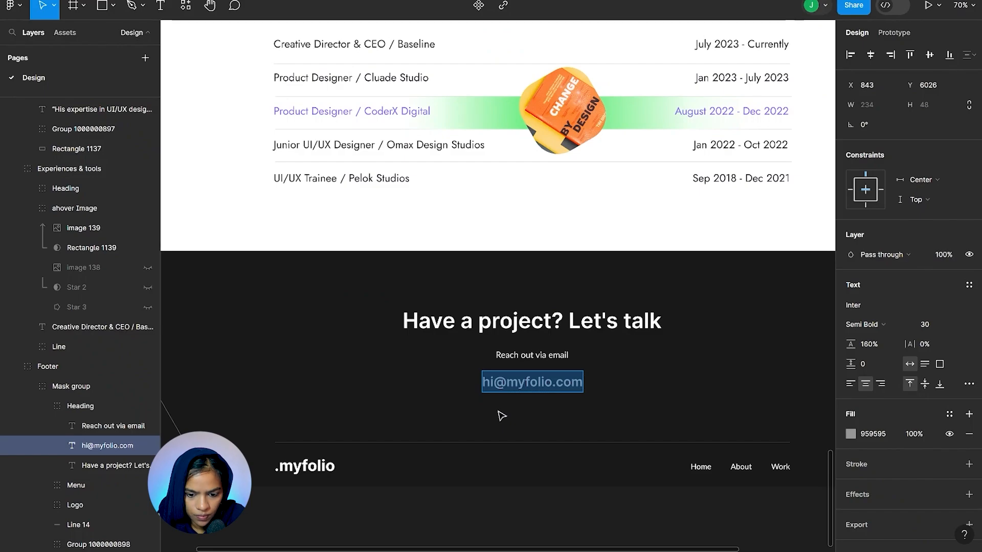
pyautogui.hotkey('alt', 'Tab')
pyautogui.scroll(-3, 899, 434)
pyautogui.click(902, 405)
pyautogui.write('80')
pyautogui.press('Return')
pyautogui.write('100')
pyautogui.press('Return')
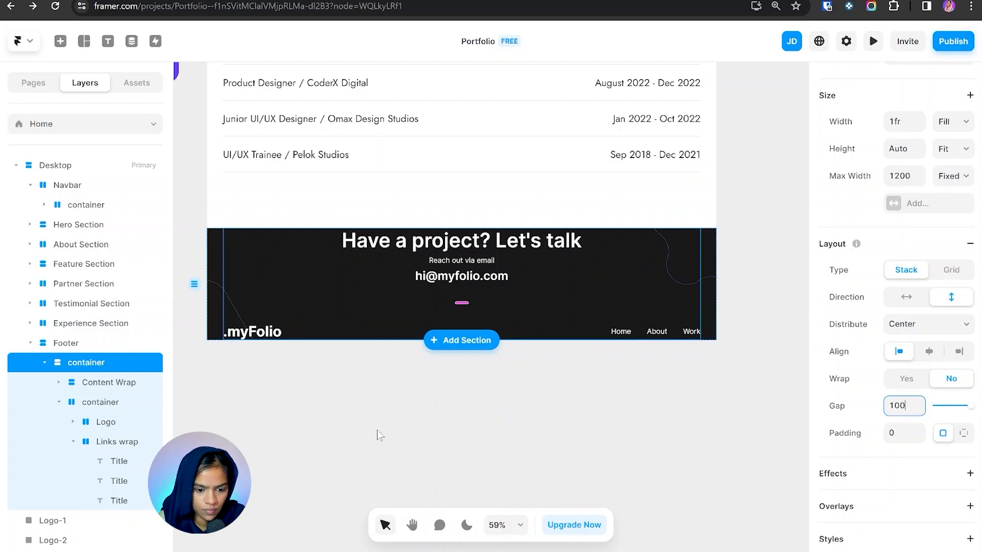
# - Give the Footer's logo-and-links container 30 top and bottom padding and a light solid border 1 wide on its top edge only
pyautogui.hotkey('alt', 'Tab')
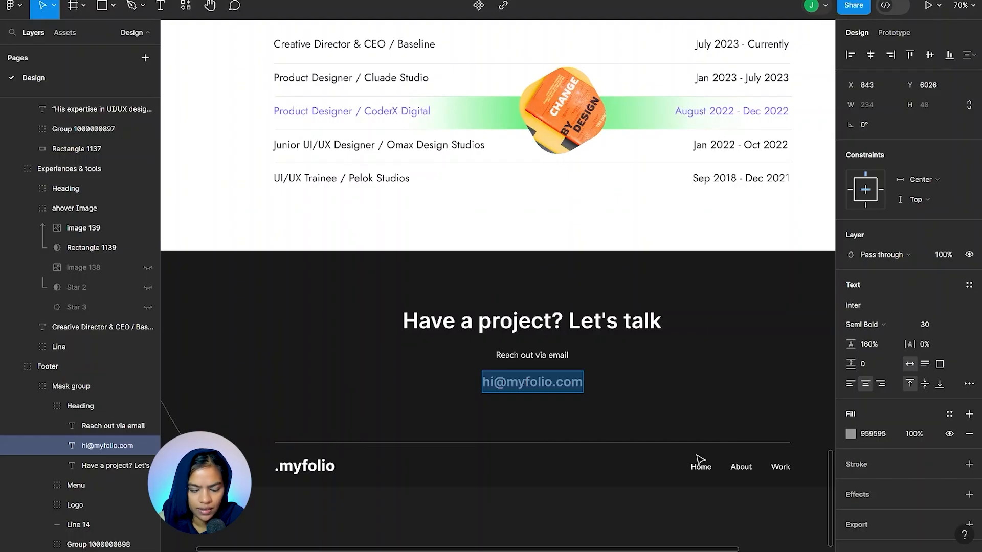
pyautogui.hotkey('alt', 'Tab')
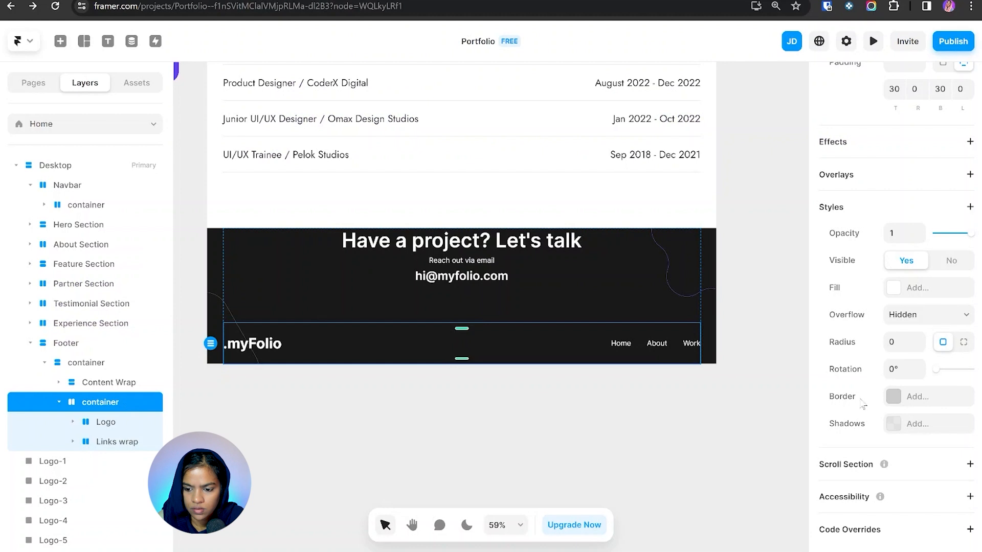
pyautogui.click(893, 397)
pyautogui.click(706, 485)
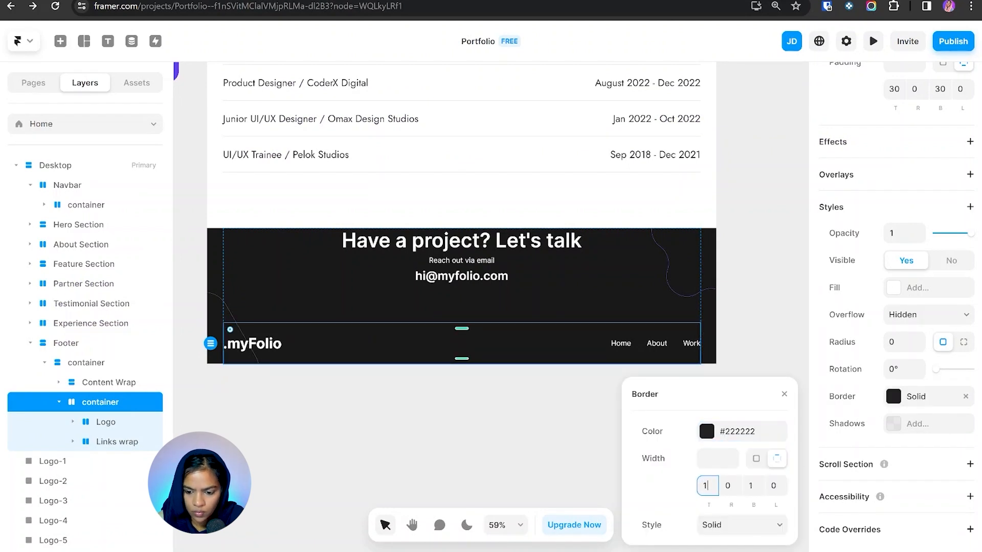
pyautogui.press('Tab')
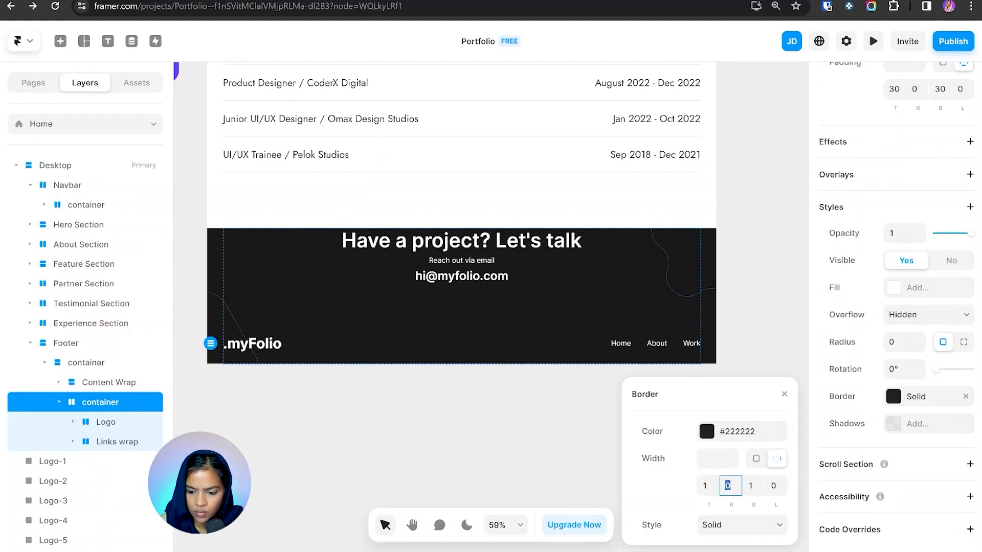
pyautogui.write('0')
pyautogui.press('Tab')
pyautogui.write('0')
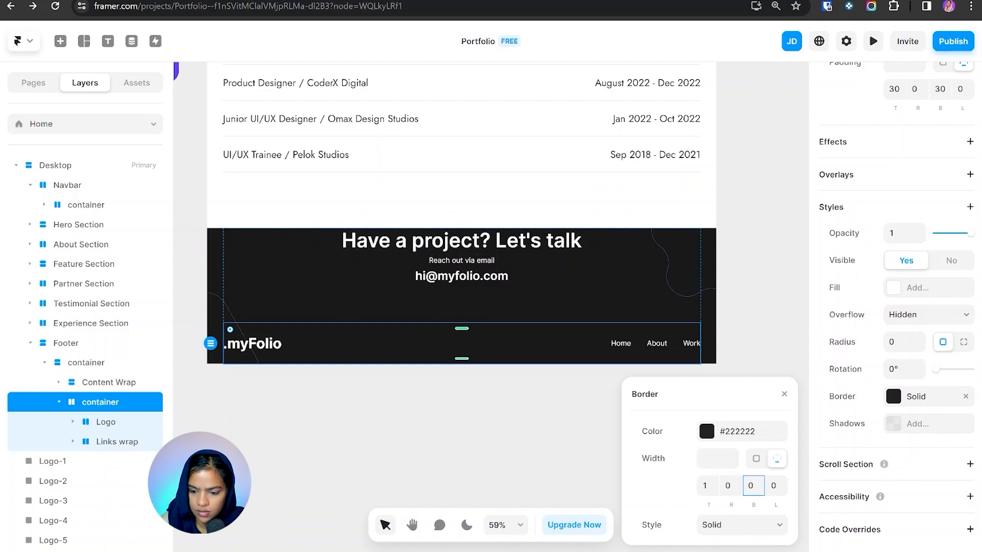
pyautogui.click(708, 435)
pyautogui.click(679, 499)
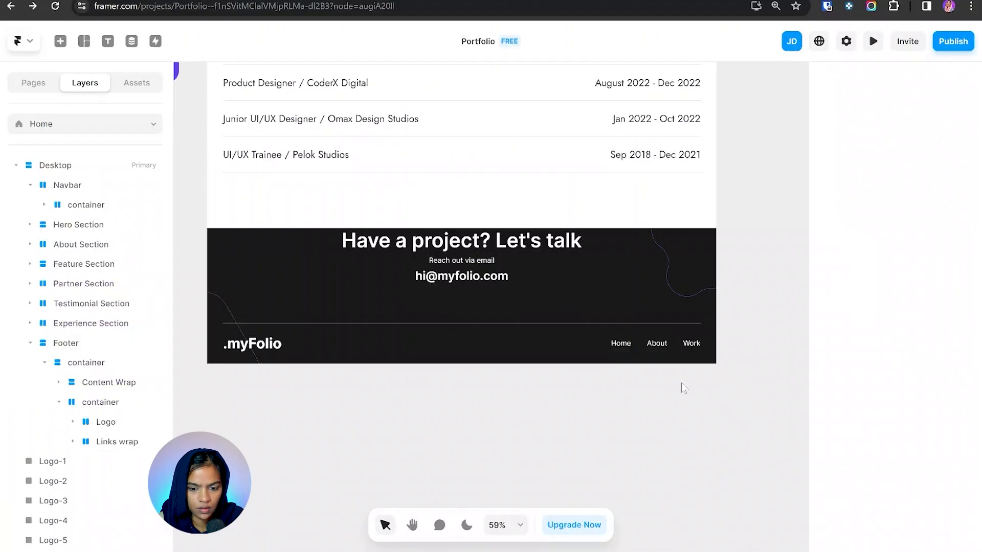
# - Set the Footer's top padding to 140
pyautogui.click(63, 345)
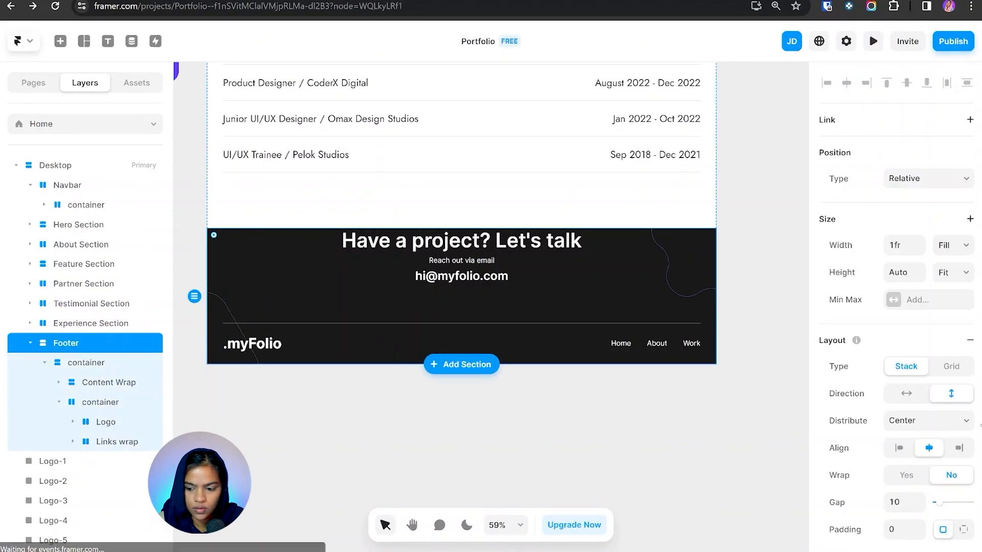
pyautogui.click(964, 526)
pyautogui.scroll(-4, 923, 429)
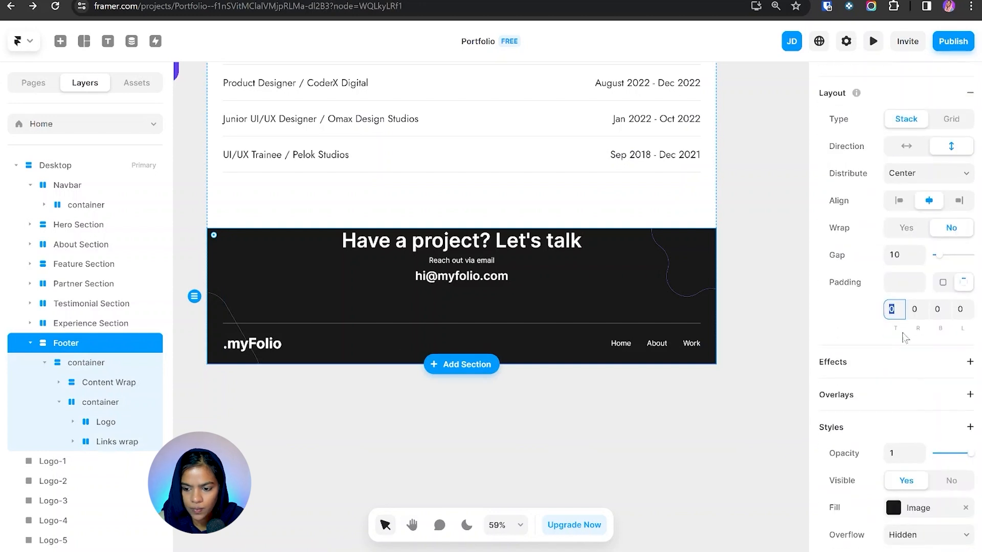
pyautogui.write('140')
pyautogui.press('Return')
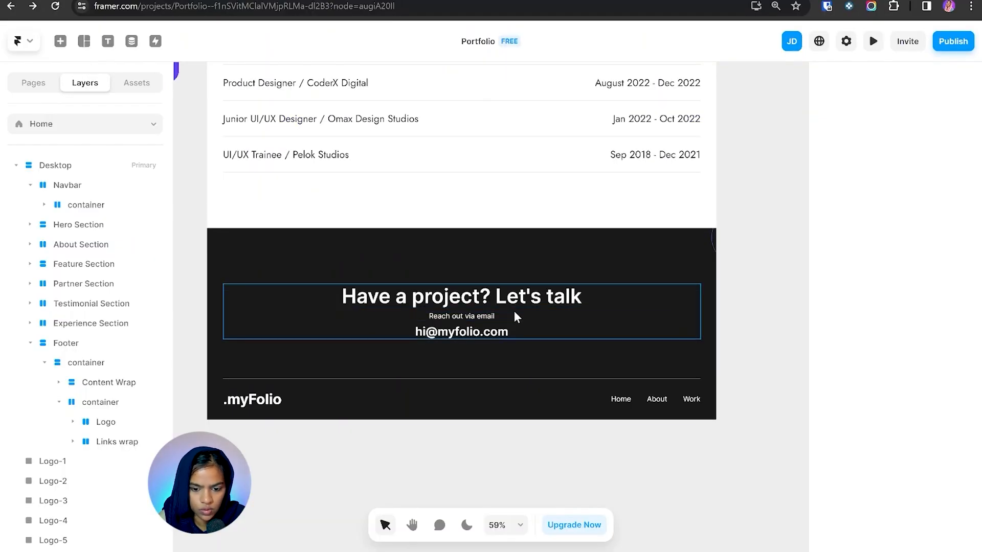
# - Set the gap of the Footer's Content Wrap to 30
pyautogui.click(514, 313)
pyautogui.scroll(-1, 905, 468)
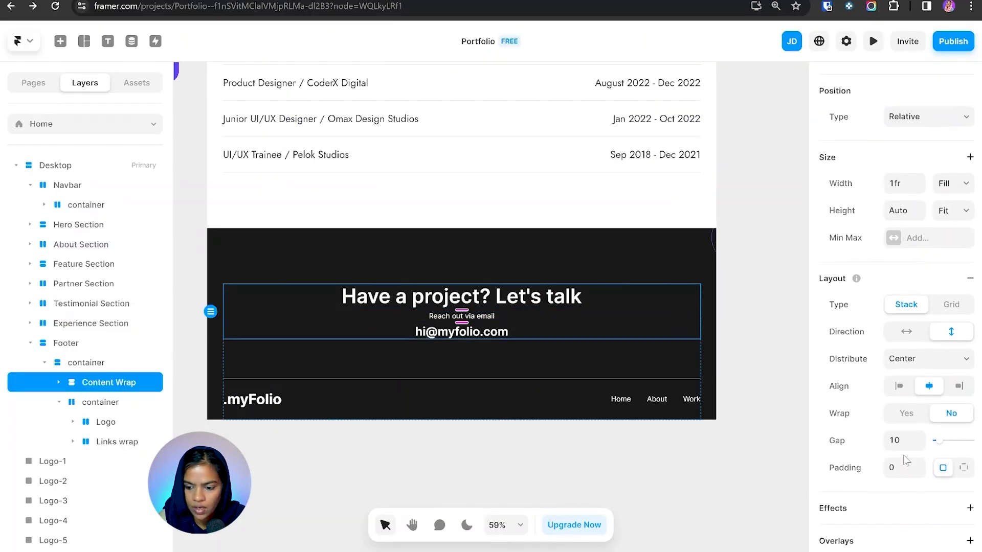
pyautogui.write('20')
pyautogui.press('Return')
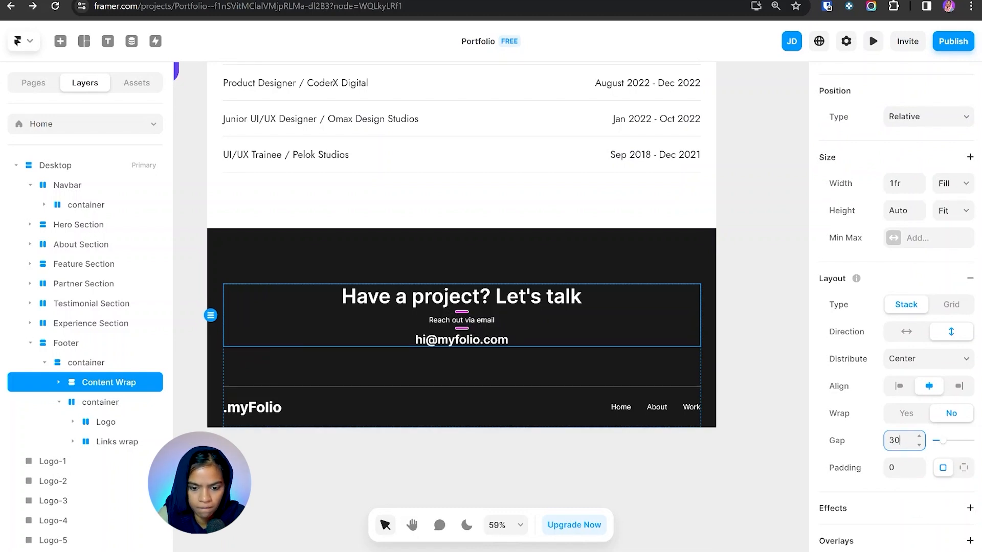
pyautogui.press('Return')
pyautogui.click(710, 474)
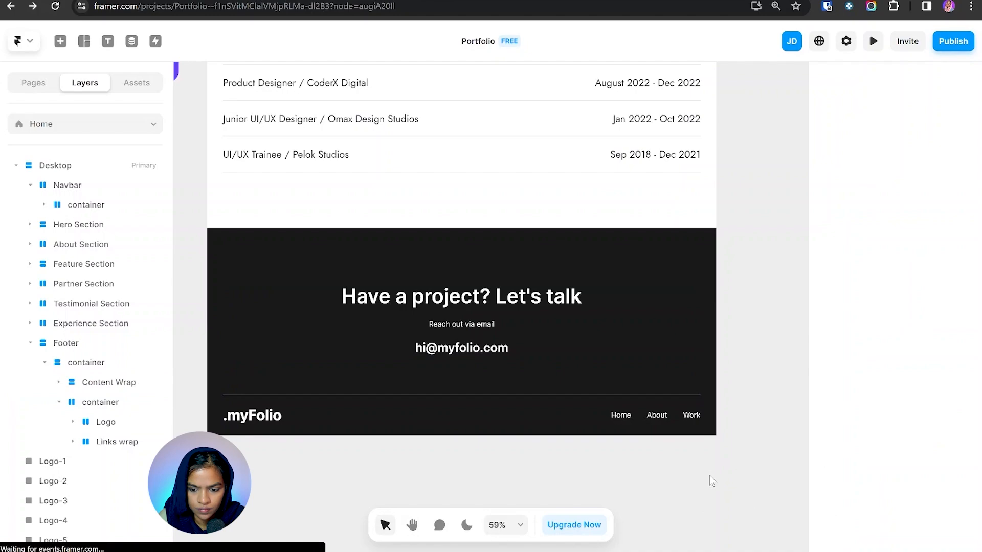
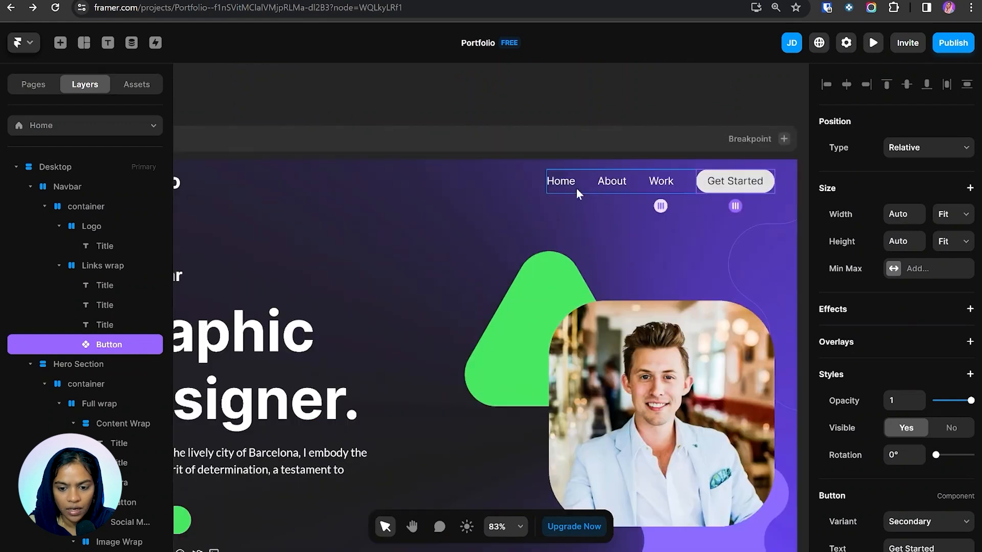
# - Check where the navbar's About link should lead and add a scroll section named "about" to the About Section
pyautogui.click(613, 184)
pyautogui.scroll(-10, 604, 214)
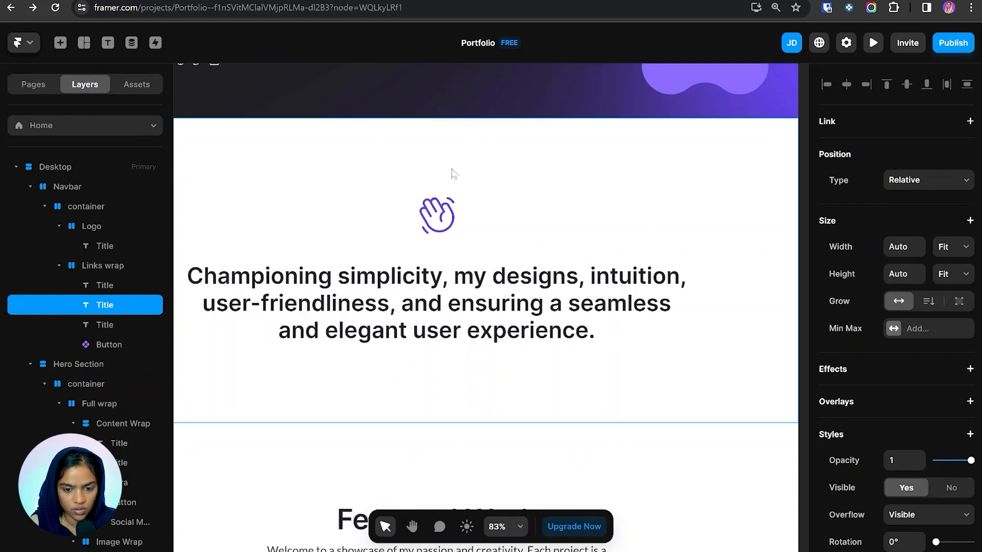
pyautogui.scroll(10, 614, 184)
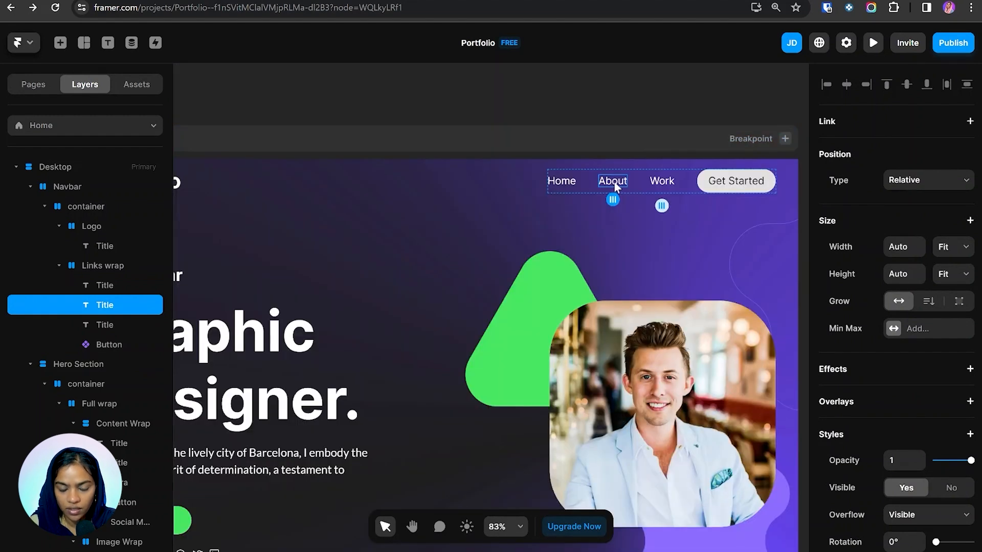
pyautogui.scroll(-10, 614, 185)
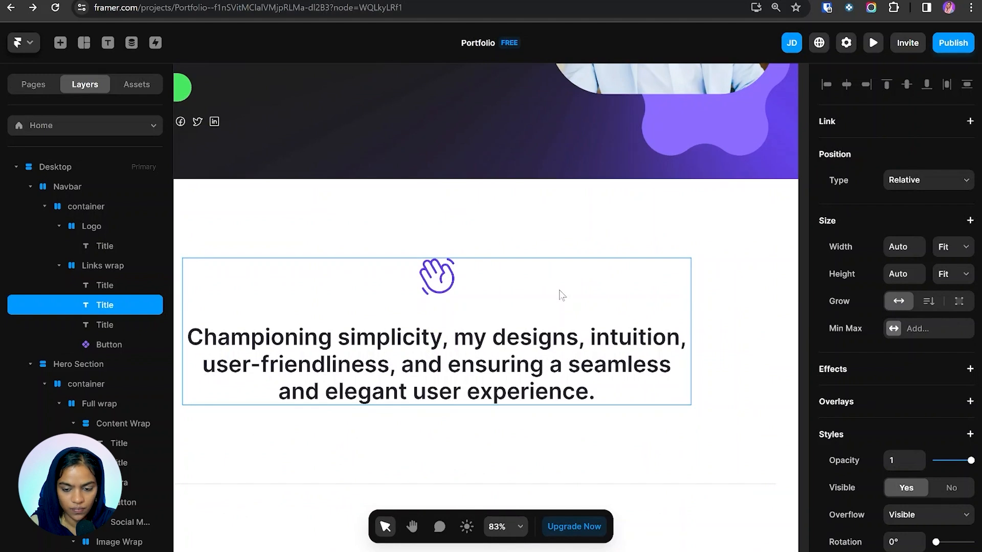
pyautogui.scroll(2, 562, 317)
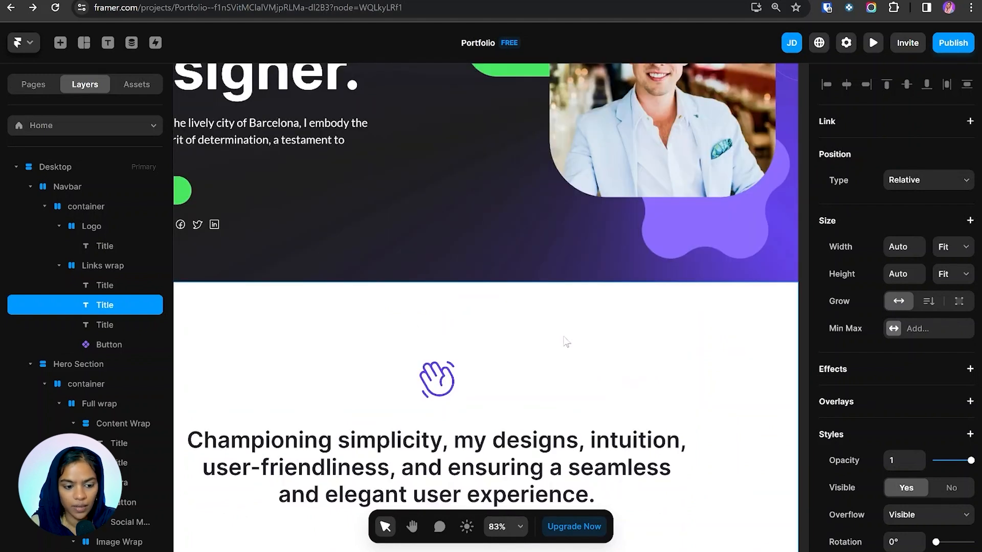
pyautogui.click(31, 186)
pyautogui.click(30, 207)
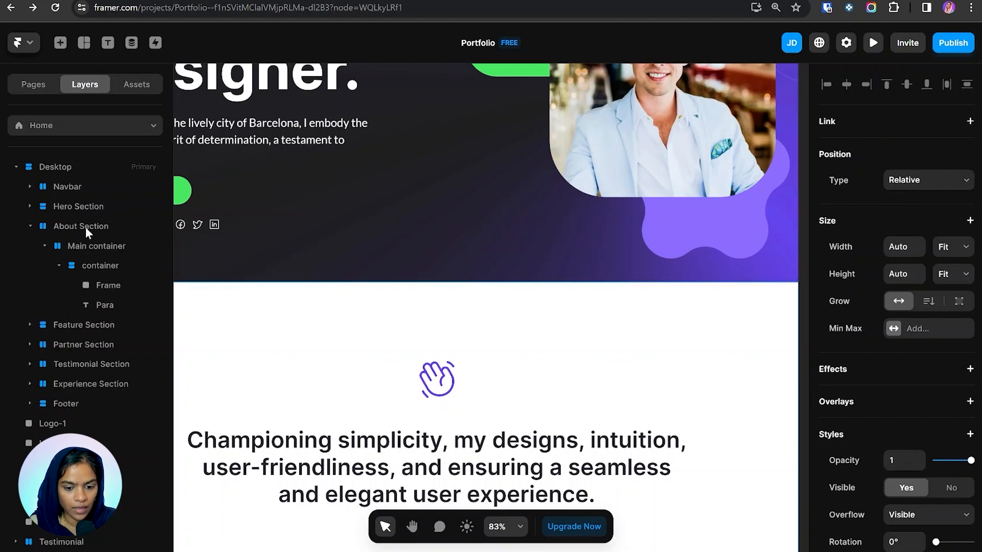
pyautogui.click(85, 226)
pyautogui.scroll(-3, 495, 293)
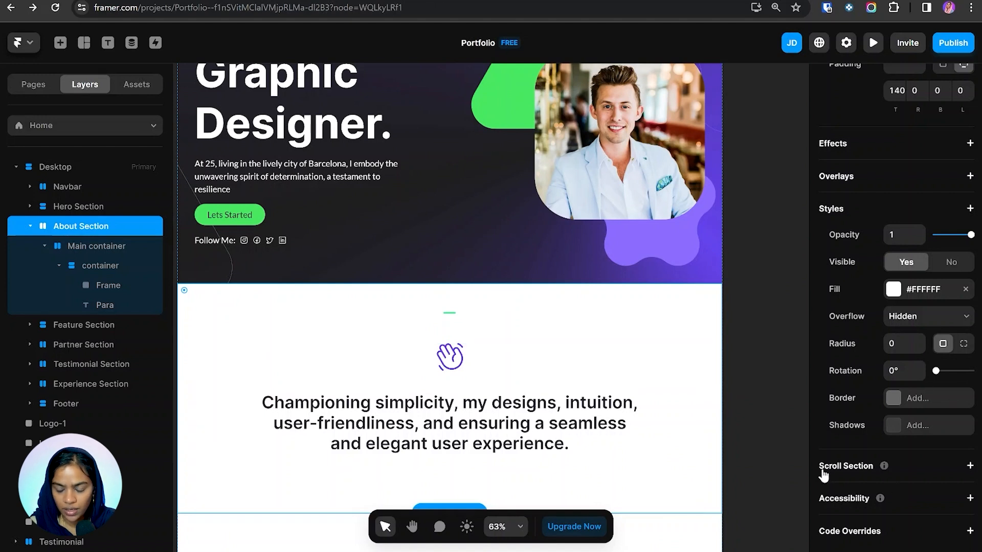
pyautogui.click(970, 467)
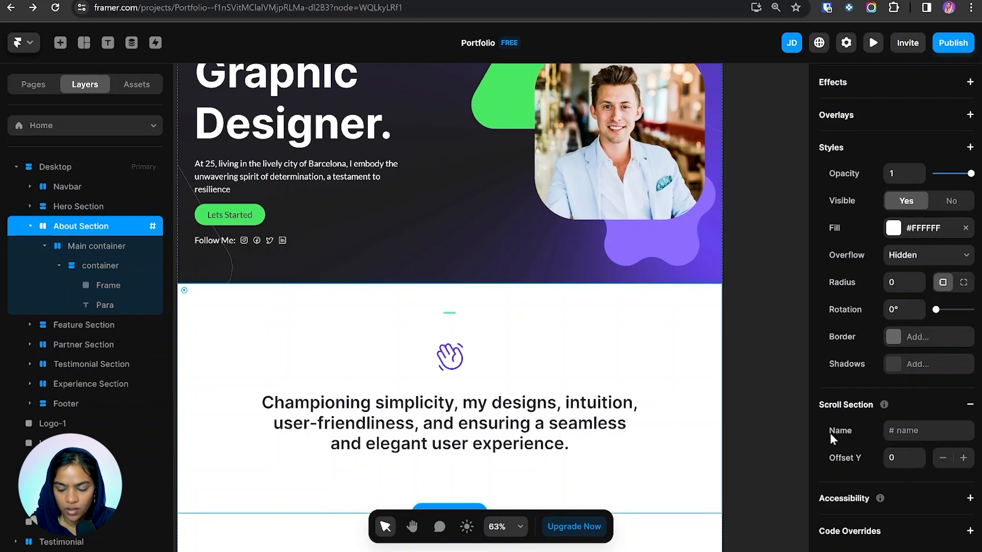
pyautogui.click(900, 431)
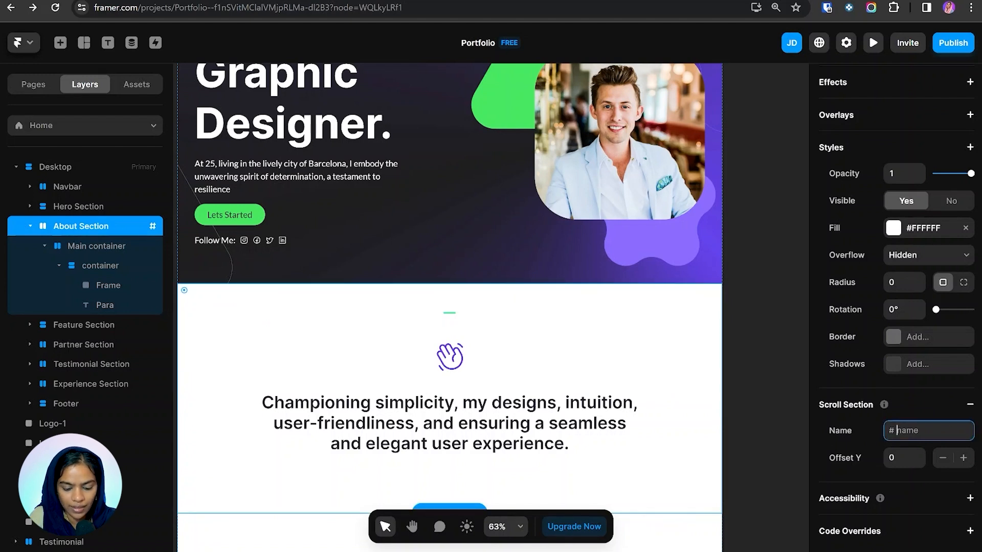
pyautogui.write('about')
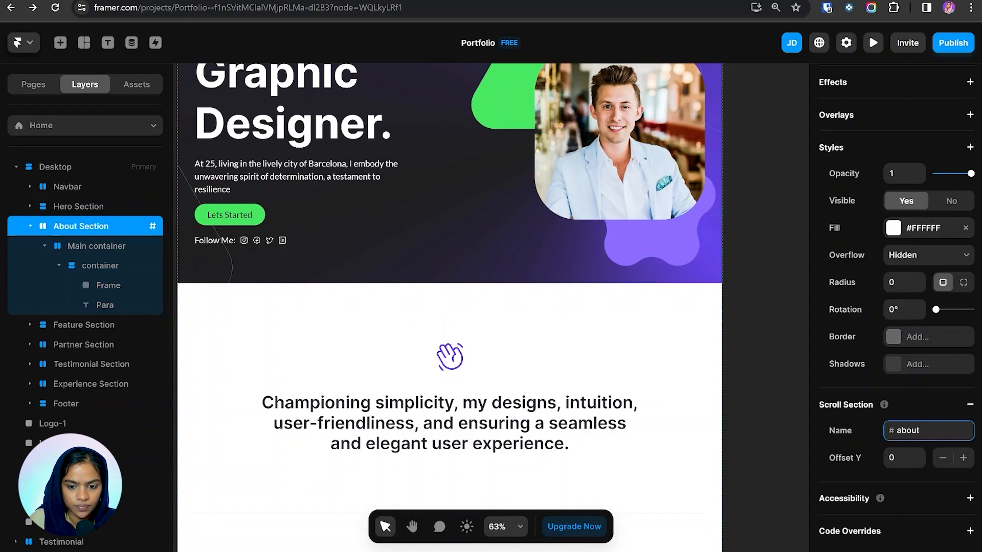
# - Add a scroll section named "work" to the Feature Section
pyautogui.click(88, 327)
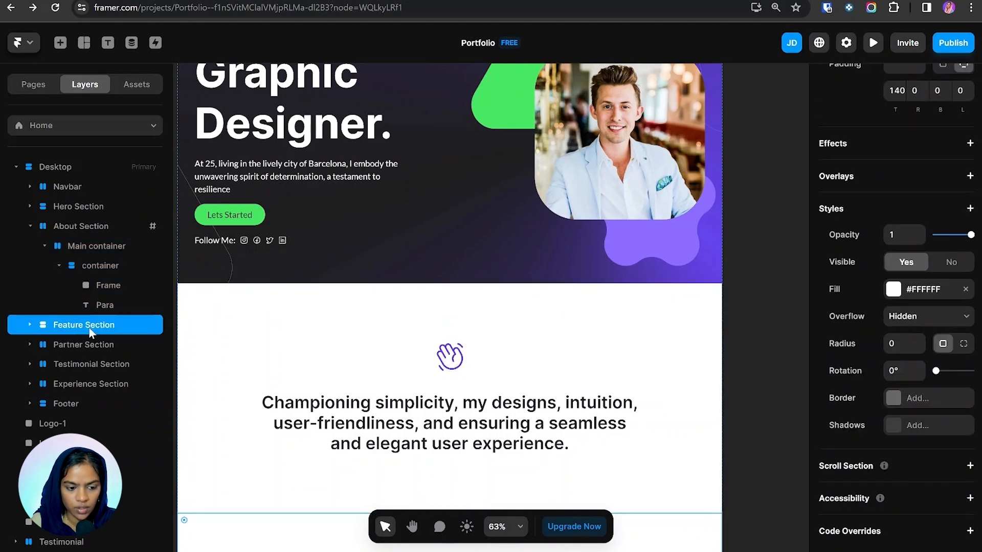
pyautogui.click(968, 466)
pyautogui.click(896, 431)
pyautogui.write('work')
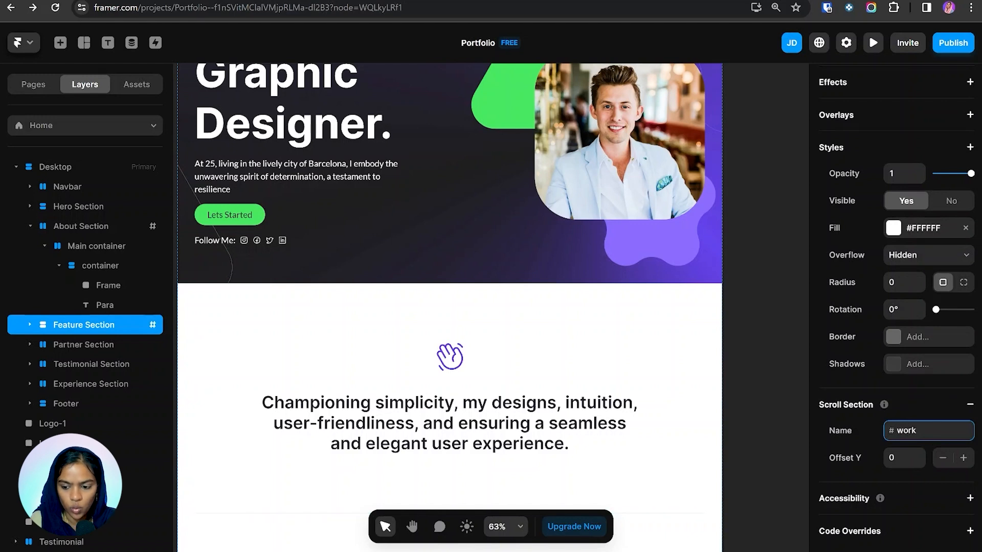
# - Add a scroll section named "contact" to the Footer and collapse the About Section's layers
pyautogui.scroll(-10, 456, 330)
pyautogui.scroll(-14, 456, 330)
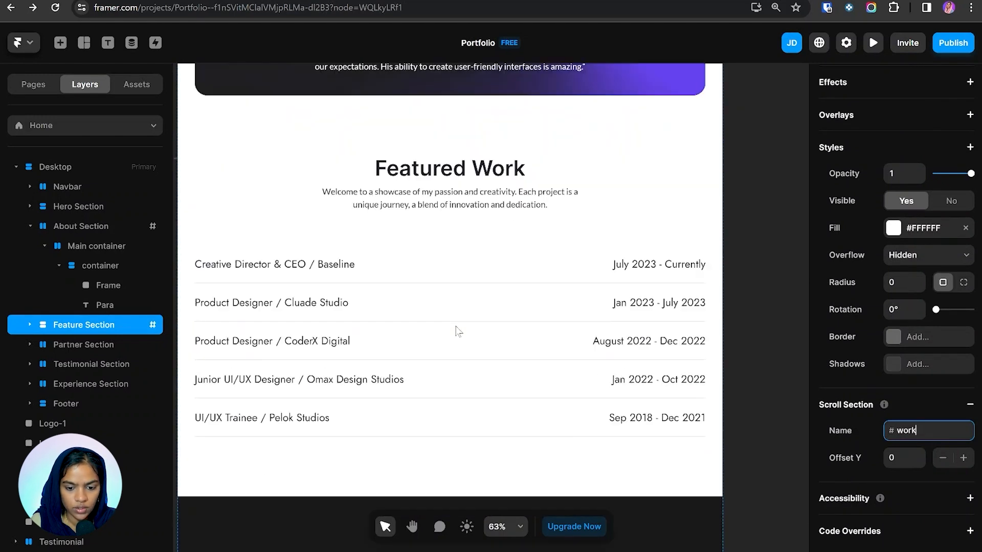
pyautogui.click(463, 378)
pyautogui.click(970, 465)
pyautogui.write('contact')
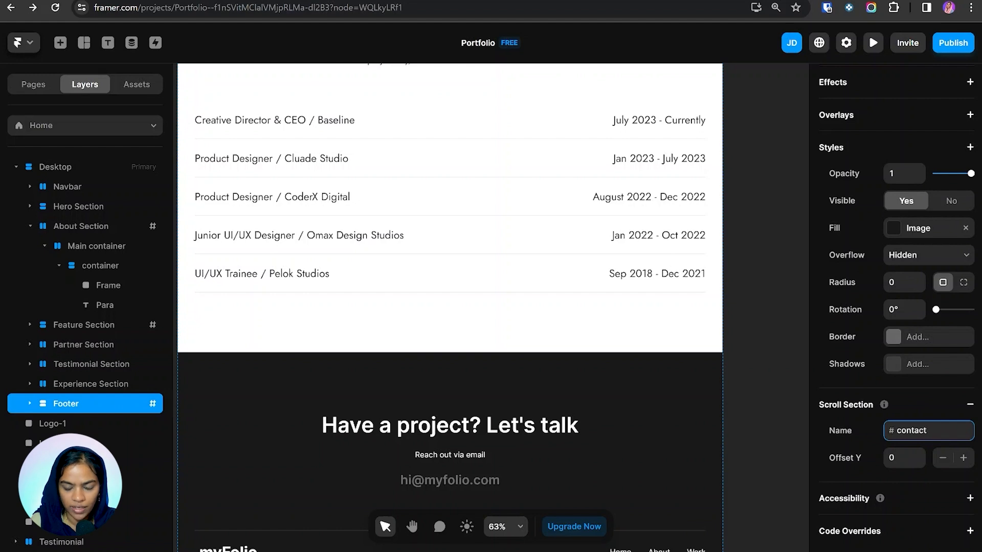
pyautogui.click(31, 226)
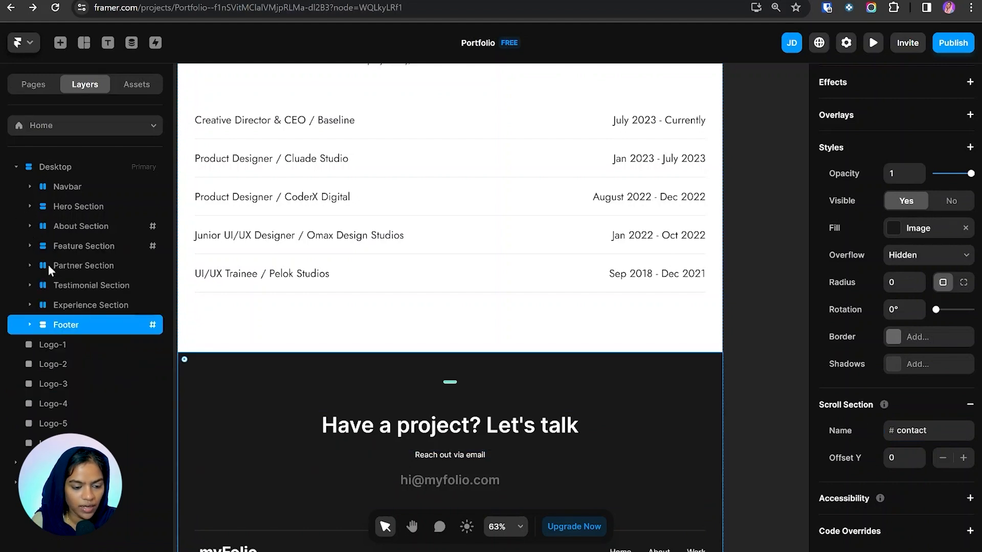
# - Link the .myFolio logo text in the navbar to the Home page
pyautogui.scroll(15, 534, 338)
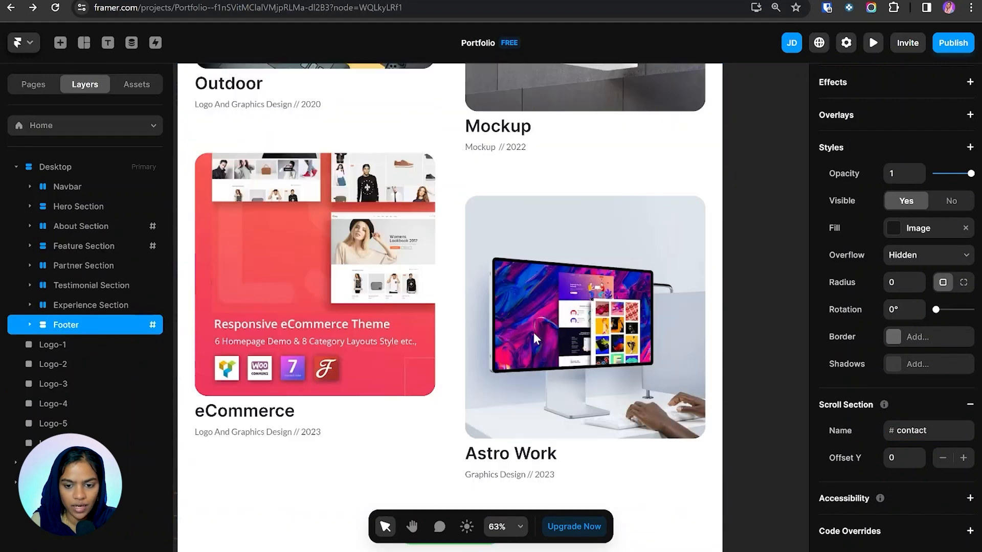
pyautogui.scroll(20, 533, 337)
pyautogui.click(224, 232)
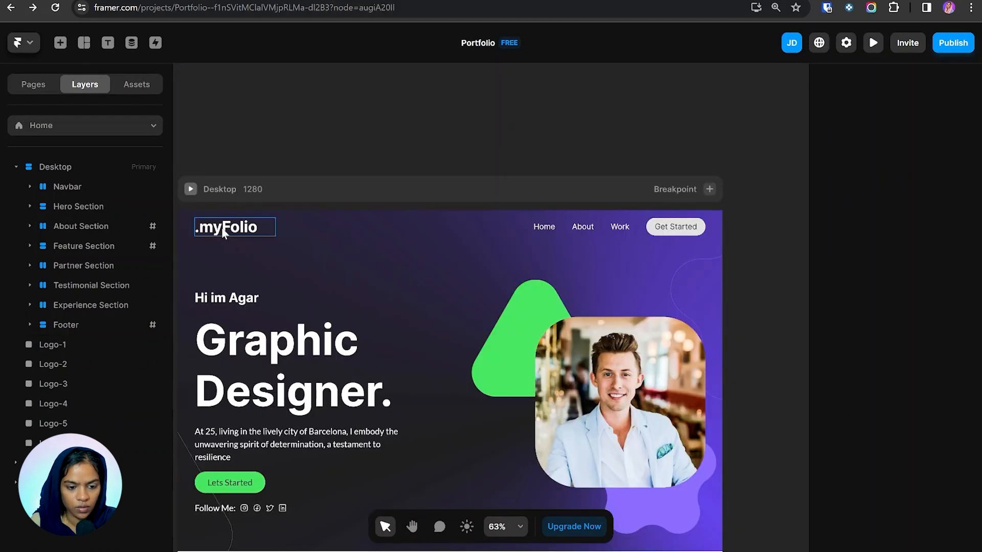
pyautogui.click(223, 233)
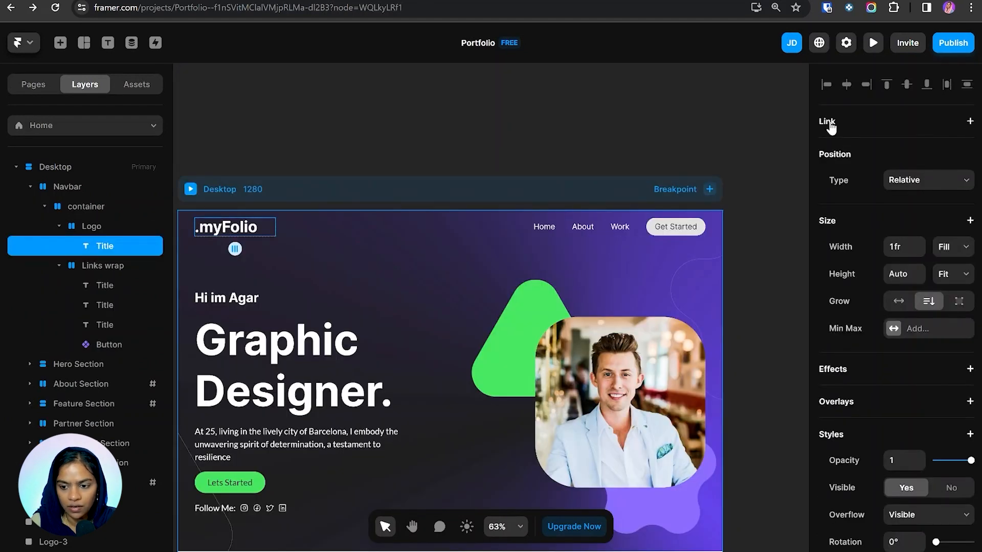
pyautogui.click(970, 123)
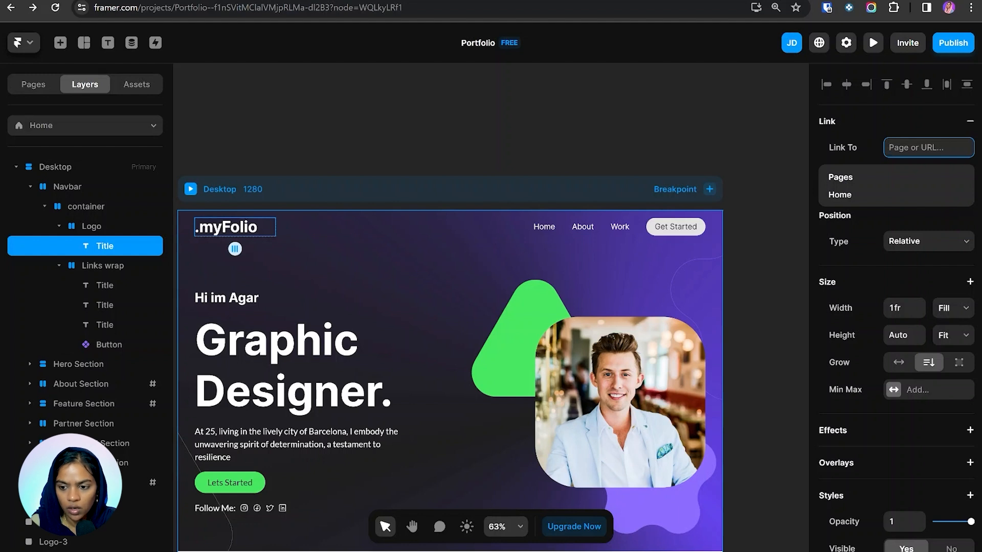
pyautogui.click(847, 197)
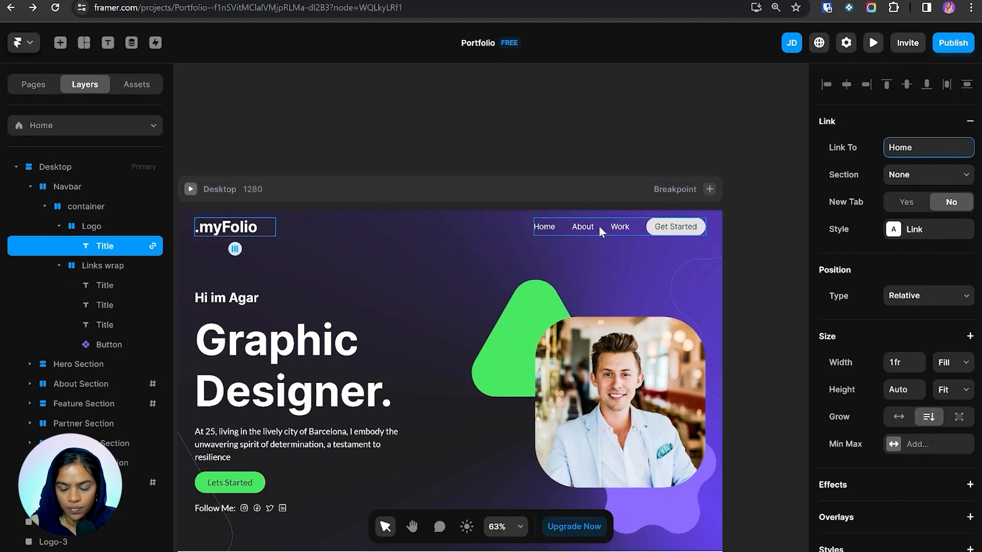
# - Review the default, hover and current settings of the Link 4 style and choose Link as the logo's link style
pyautogui.click(897, 231)
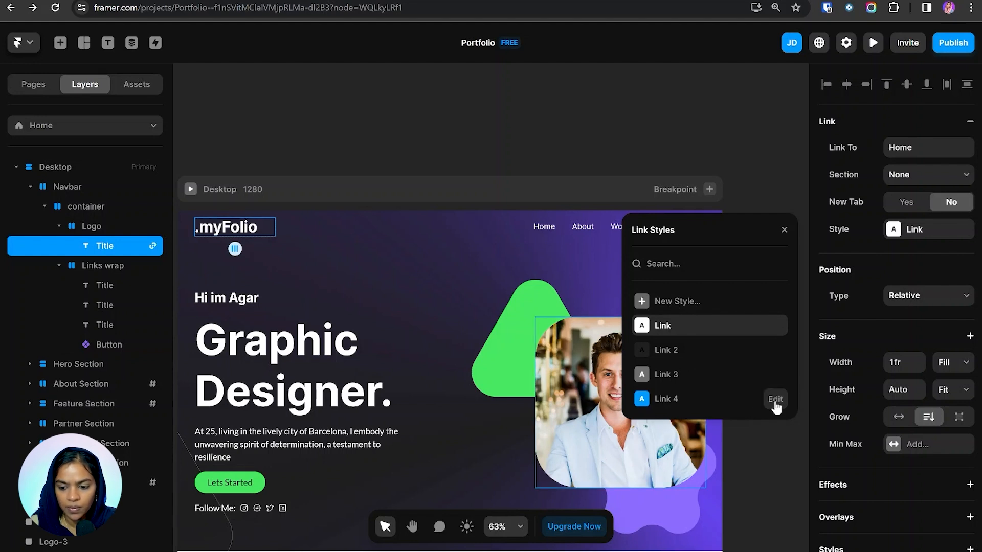
pyautogui.click(774, 399)
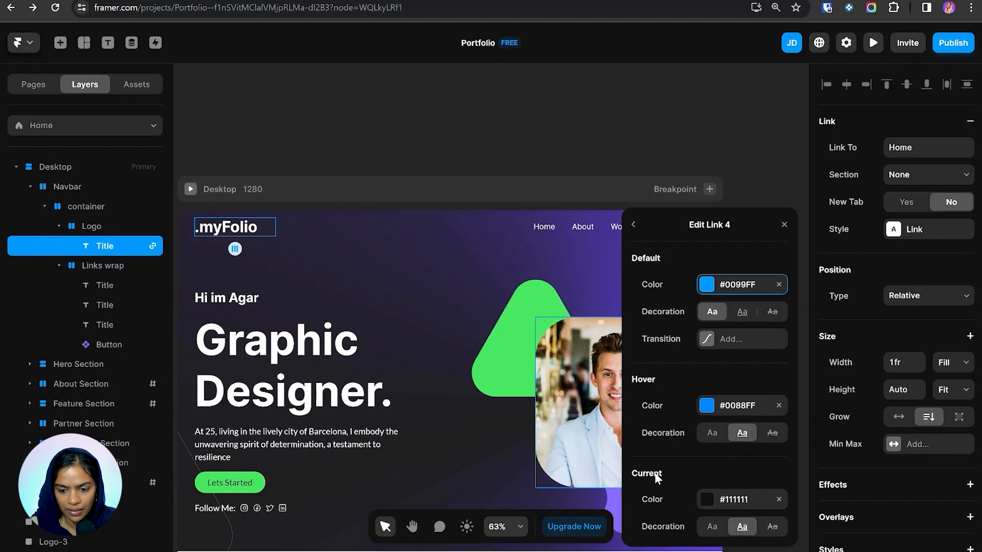
pyautogui.click(634, 225)
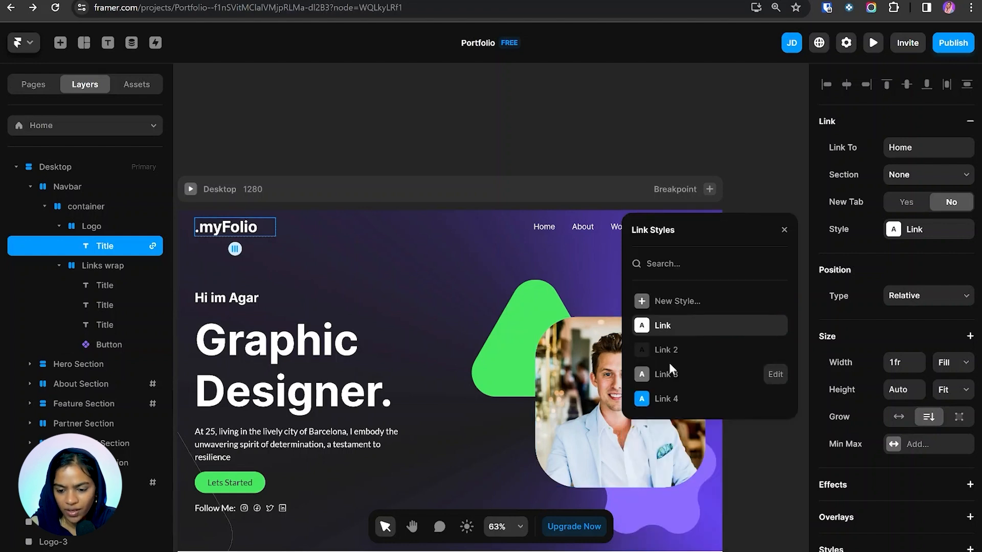
pyautogui.click(664, 325)
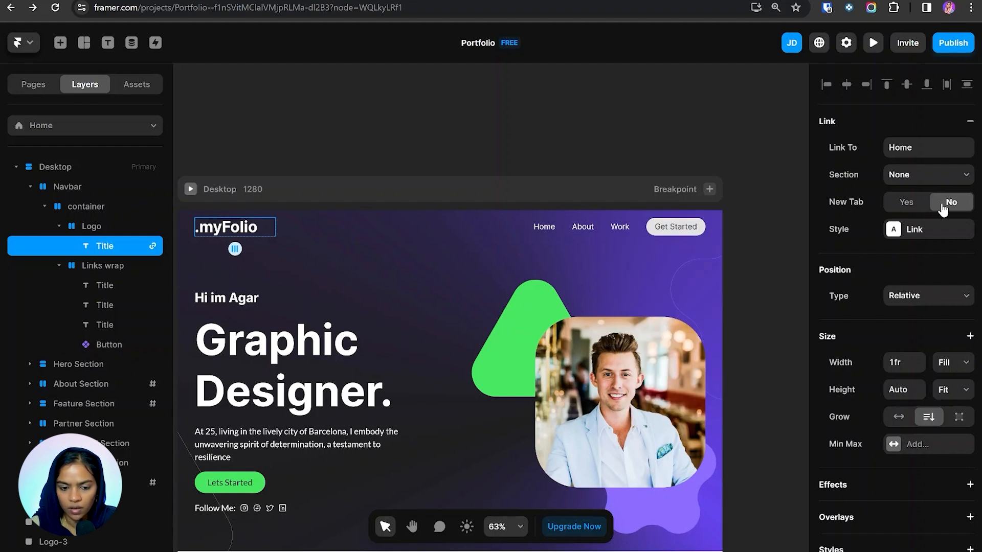
# - Link the navbar's Home text to the Home page
pyautogui.click(545, 226)
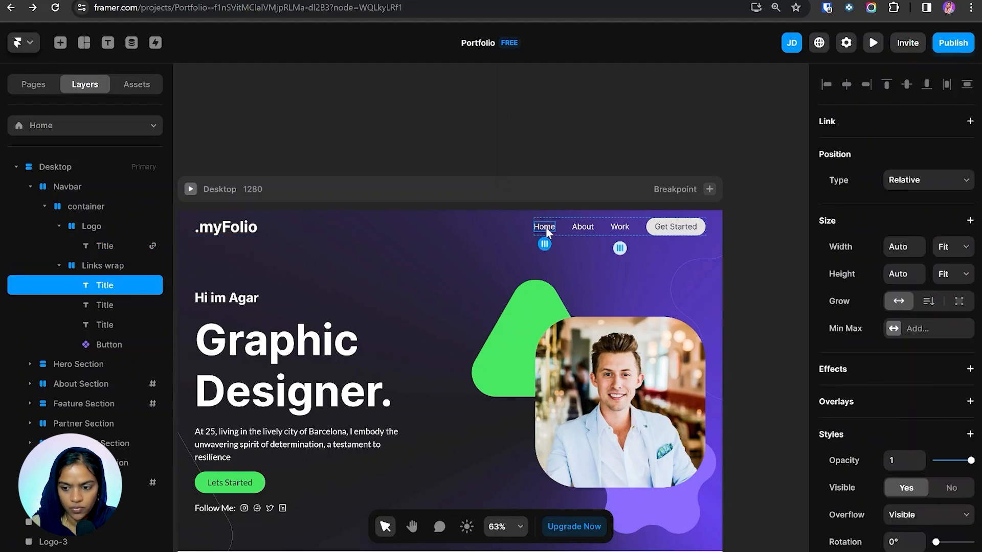
pyautogui.click(969, 124)
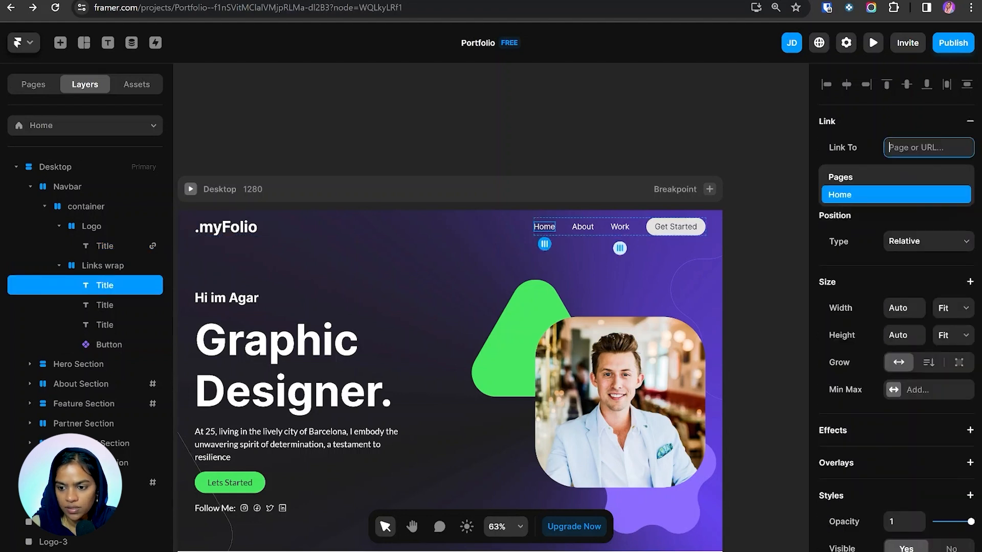
pyautogui.click(861, 197)
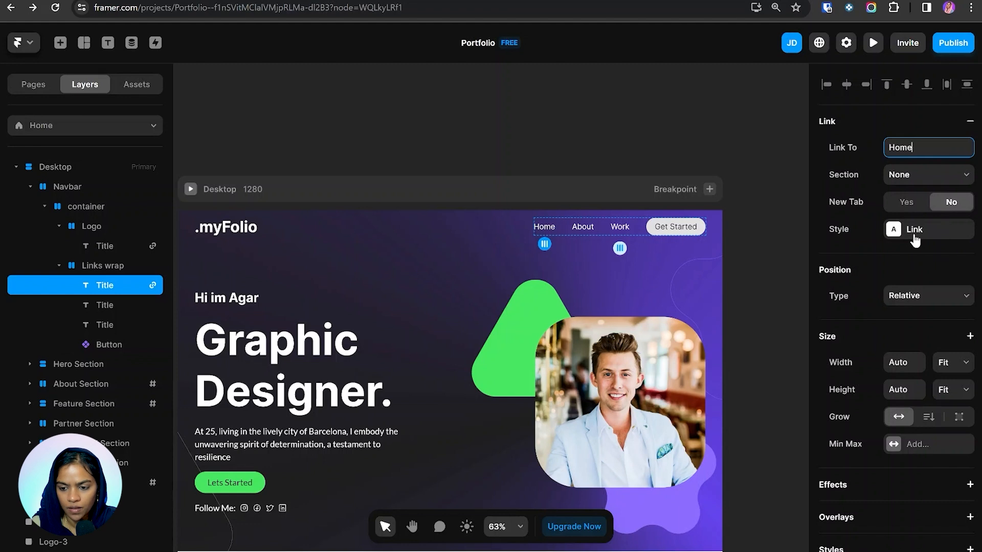
# - Link the navbar's About text to the #about section of the Home page
pyautogui.scroll(3, 592, 230)
pyautogui.click(573, 228)
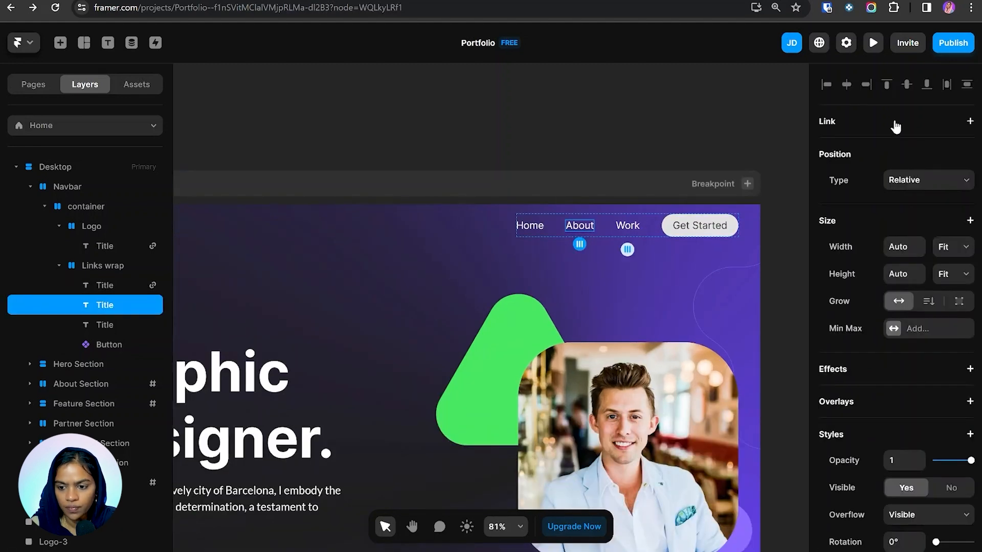
pyautogui.click(969, 122)
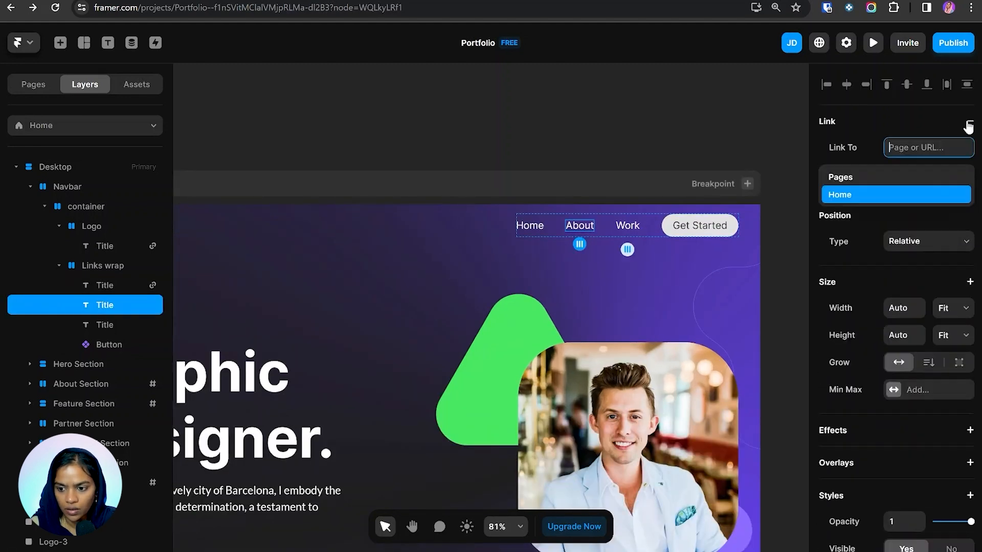
pyautogui.click(858, 196)
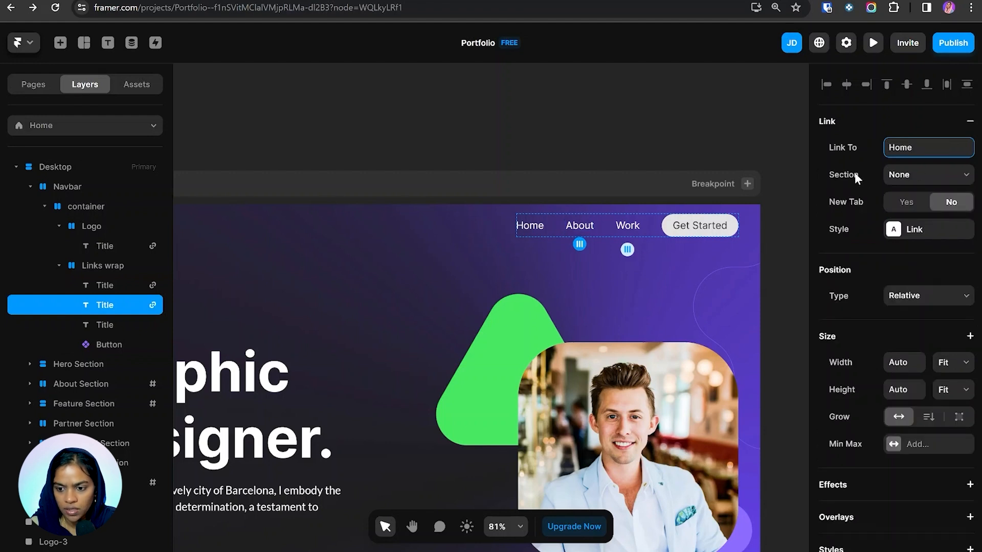
pyautogui.click(931, 174)
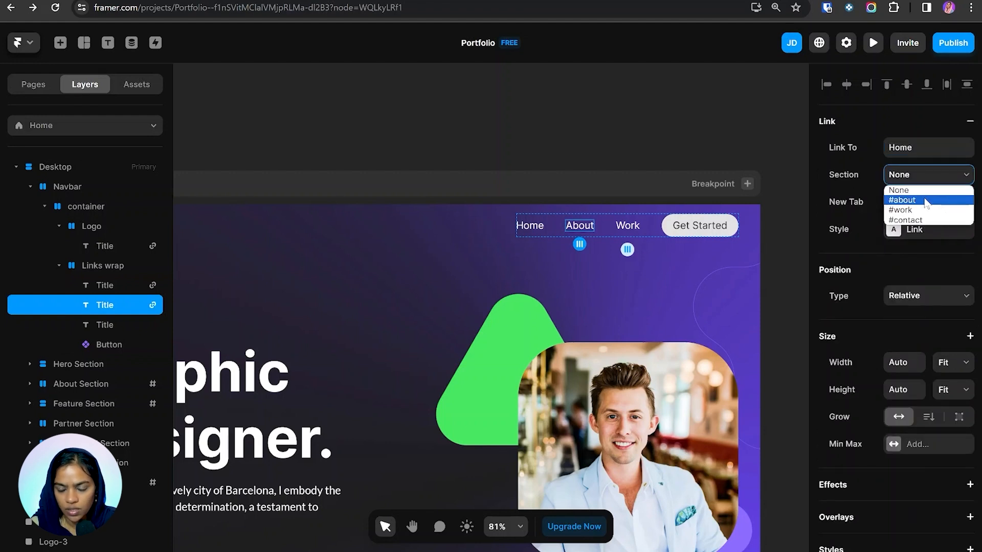
pyautogui.click(926, 204)
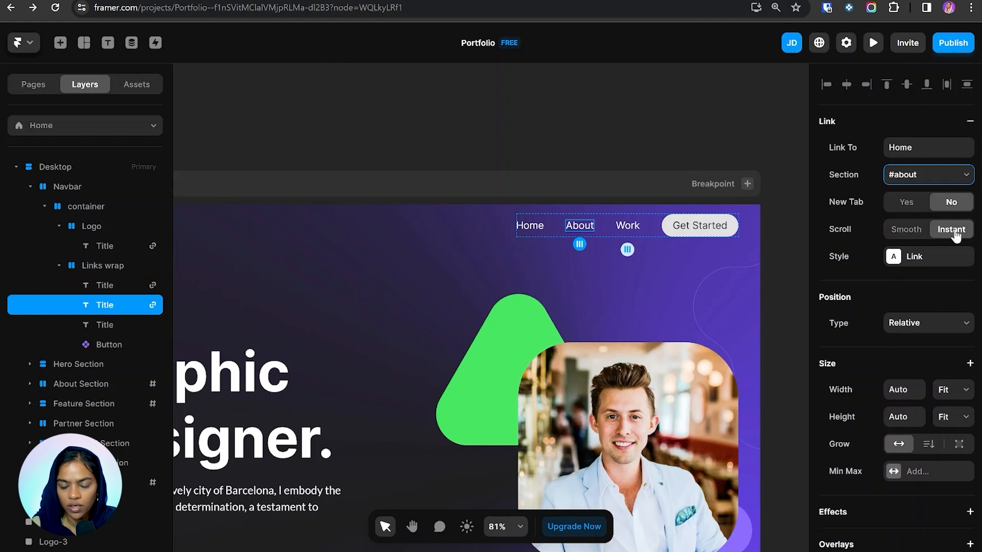
# - Test the navbar's About link with instant scrolling in the site preview and return to the canvas
pyautogui.click(873, 42)
pyautogui.click(697, 105)
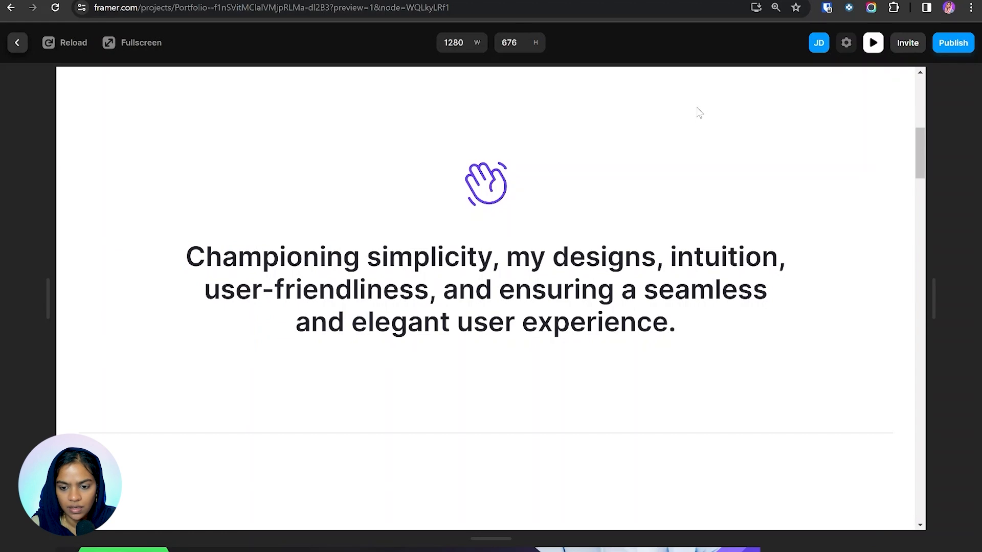
pyautogui.click(16, 42)
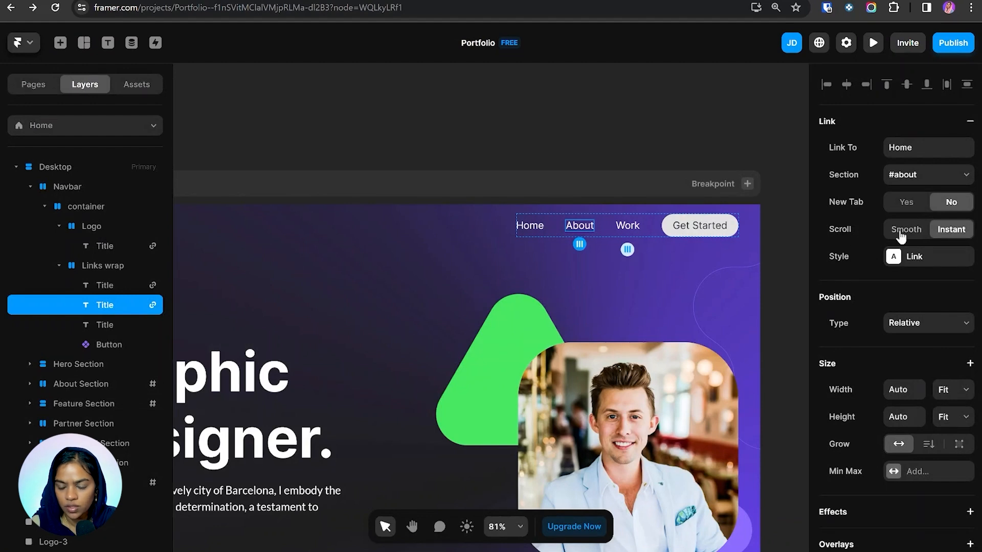
# - Set the About link's scroll behaviour to Smooth and test it in the preview
pyautogui.click(901, 231)
pyautogui.click(872, 42)
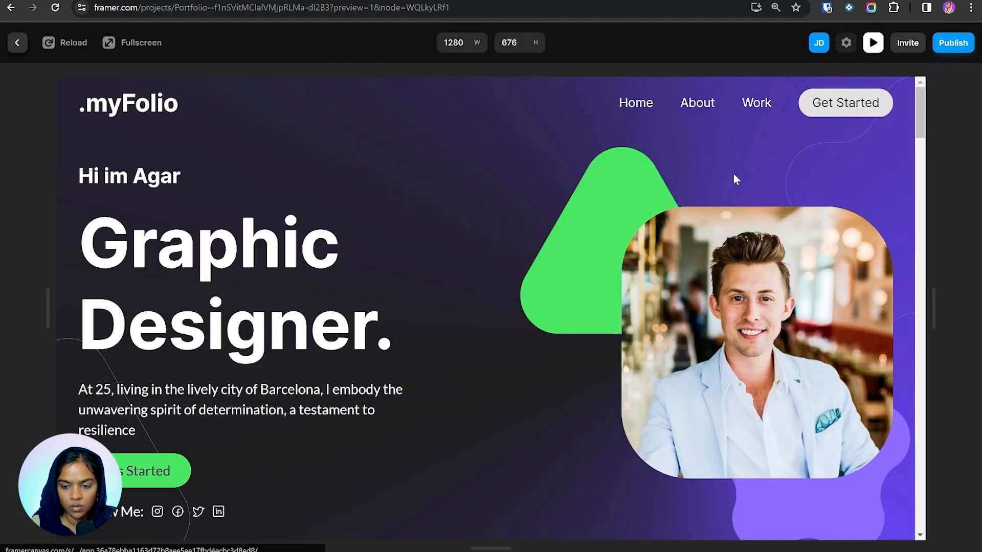
pyautogui.click(705, 106)
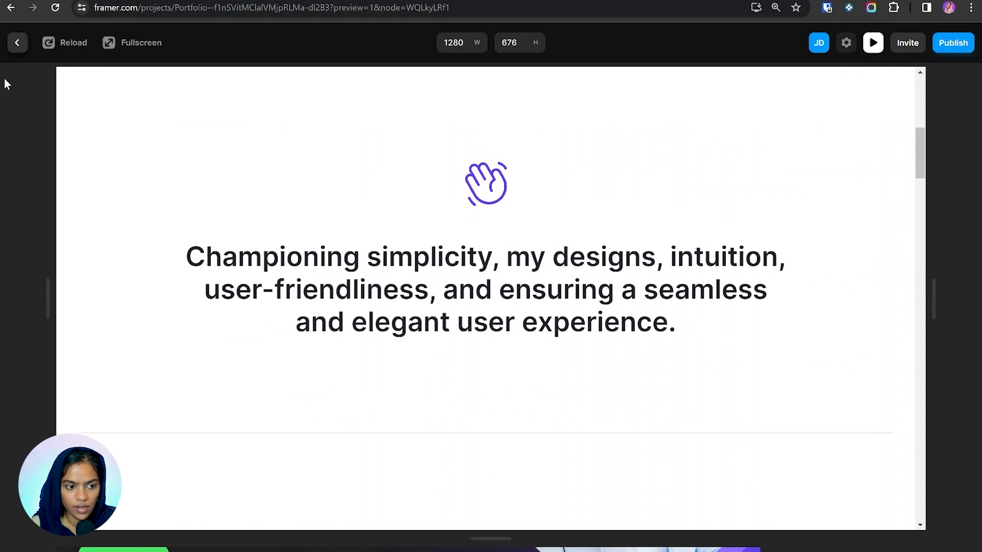
pyautogui.click(14, 50)
# - Link the navbar's Work text to the #work section of the Home page with Smooth scroll
pyautogui.click(625, 226)
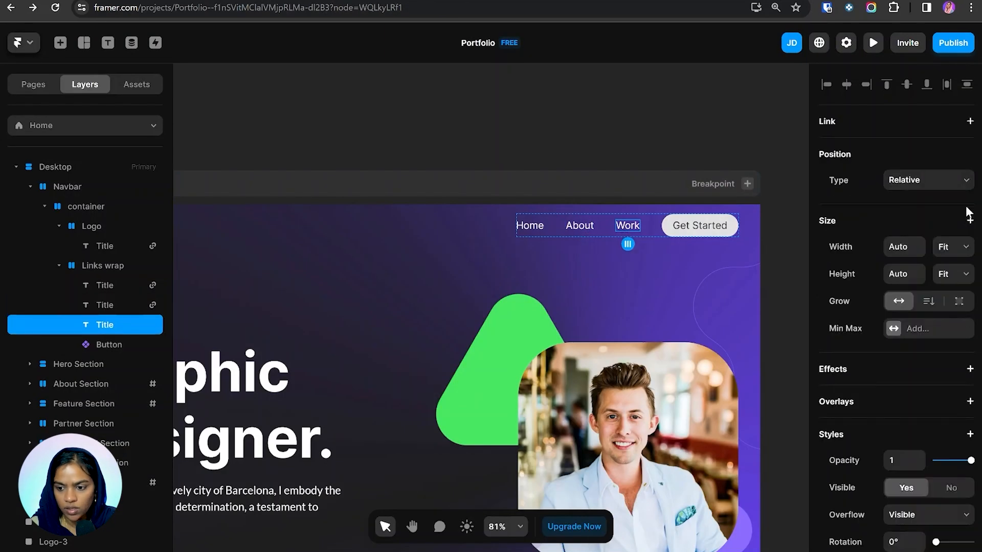
pyautogui.click(970, 121)
pyautogui.click(869, 196)
pyautogui.click(921, 174)
pyautogui.click(900, 223)
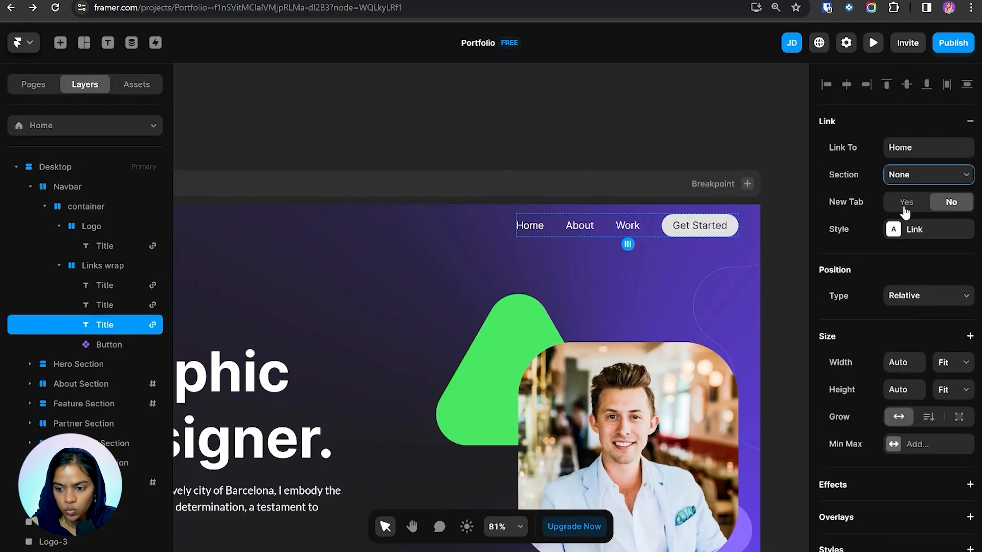
pyautogui.click(905, 229)
# - Try to wrap the navbar's Get Started button in a stack and link that stack to a section of the Home page
pyautogui.scroll(2, 871, 256)
pyautogui.click(669, 223)
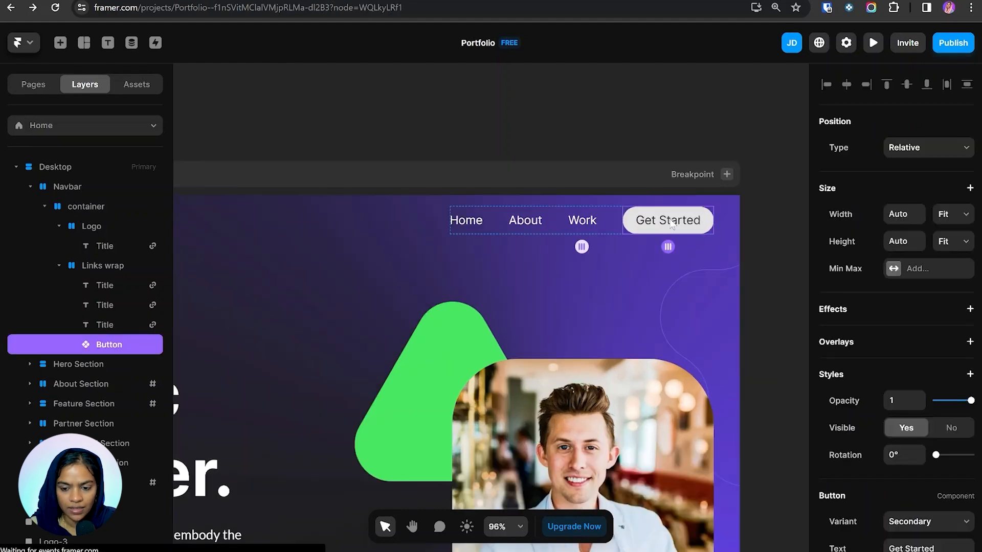
pyautogui.scroll(-3, 931, 471)
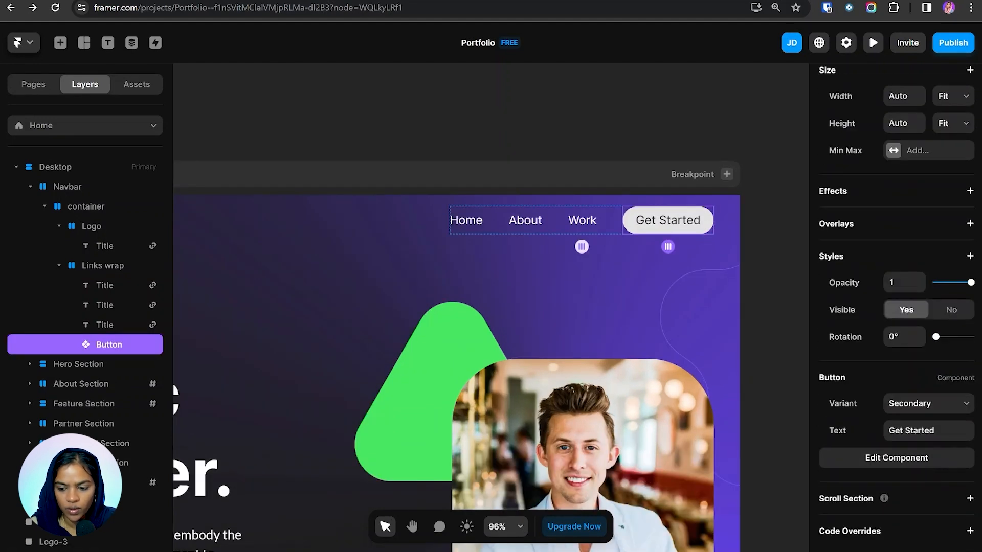
pyautogui.scroll(3, 931, 471)
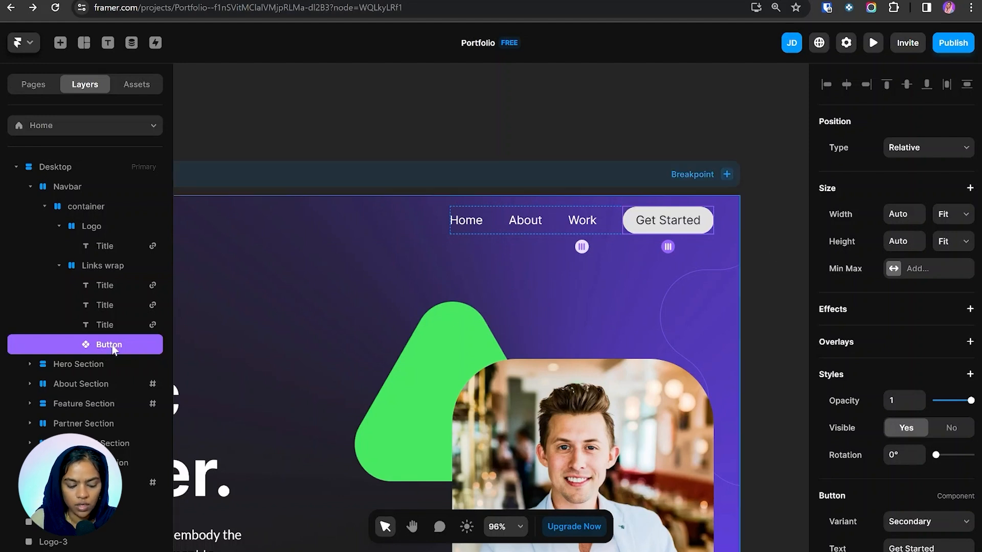
pyautogui.hotkey('ctrl', 'Return')
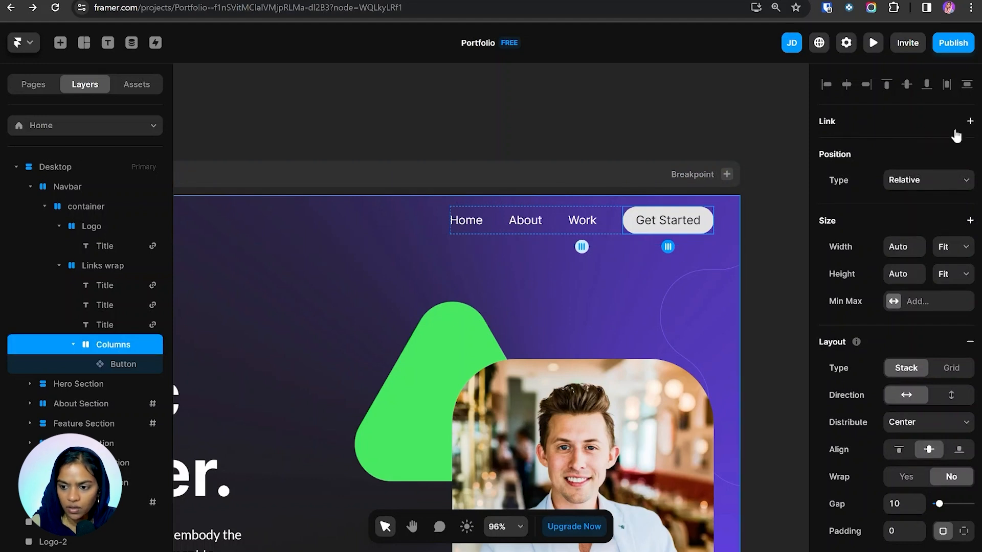
pyautogui.click(970, 121)
pyautogui.write('Home')
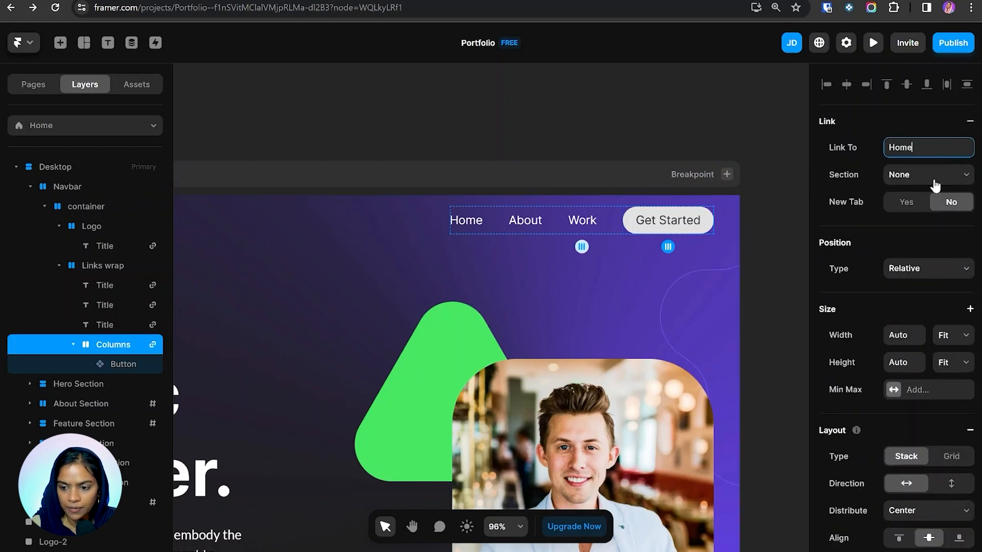
pyautogui.click(933, 176)
pyautogui.click(918, 214)
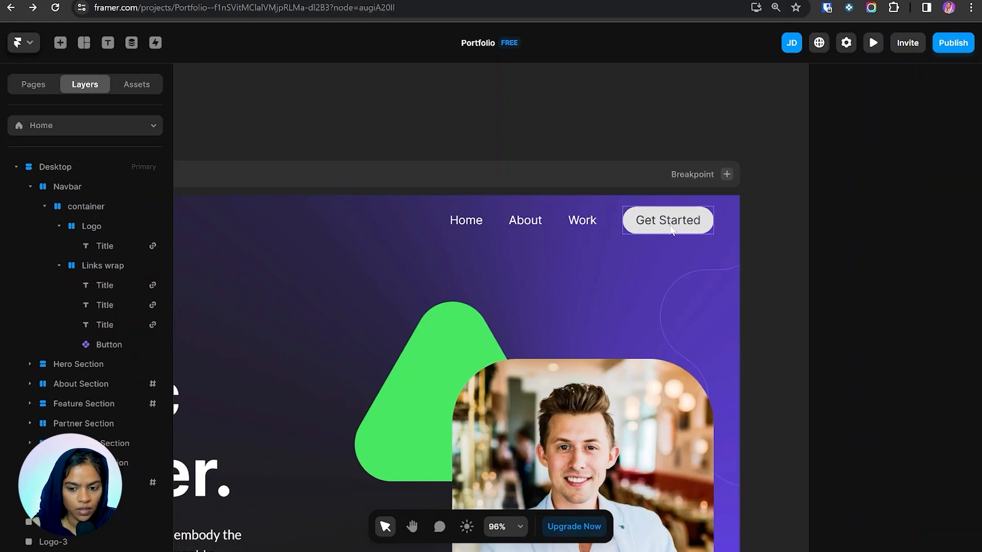
# - Open the Button component and add a link to its Primary variant, driven by a new Link variable
pyautogui.doubleClick(669, 223)
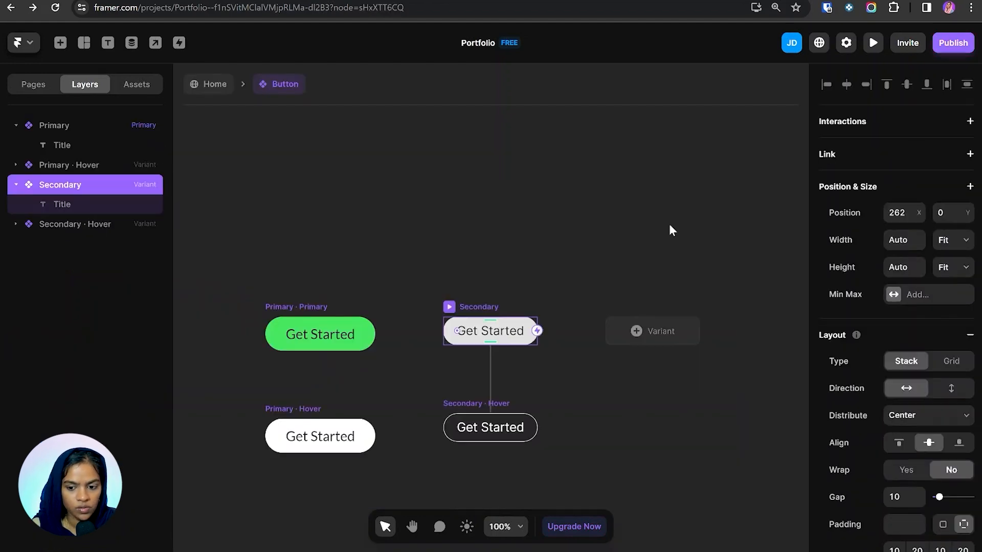
pyautogui.click(58, 126)
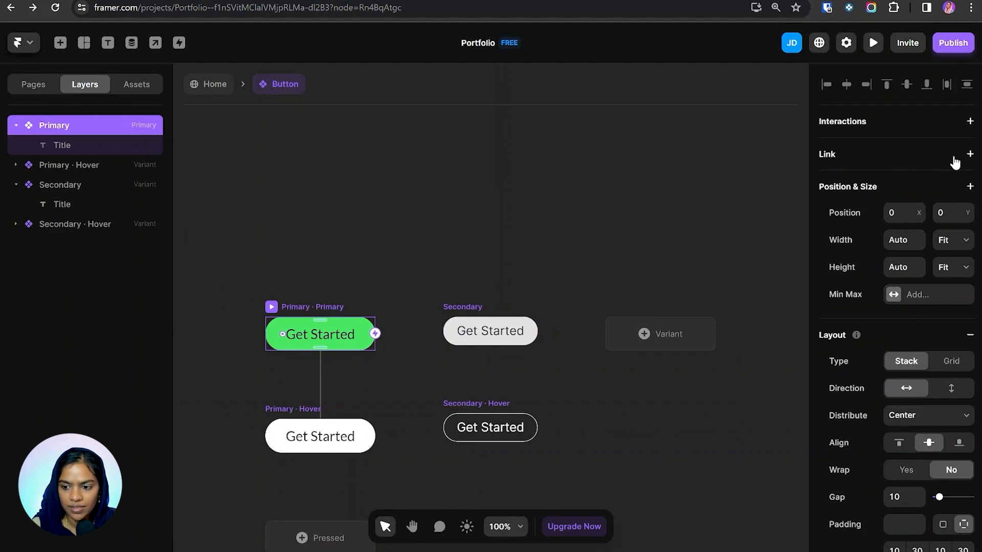
pyautogui.click(970, 154)
pyautogui.click(838, 183)
pyautogui.click(848, 204)
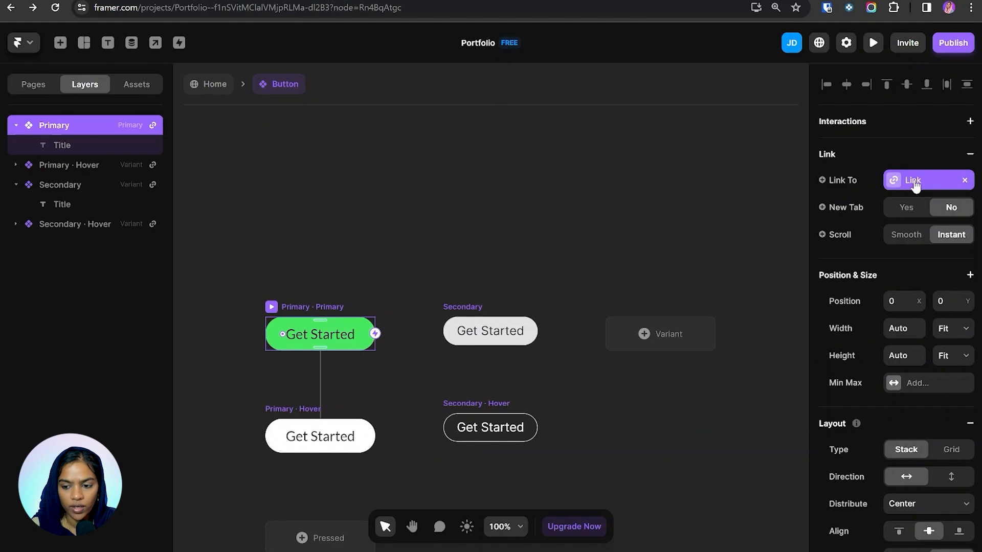
# - Create New Tab and Smooth Scroll variables for the Button component's link, both with the default No
pyautogui.click(854, 207)
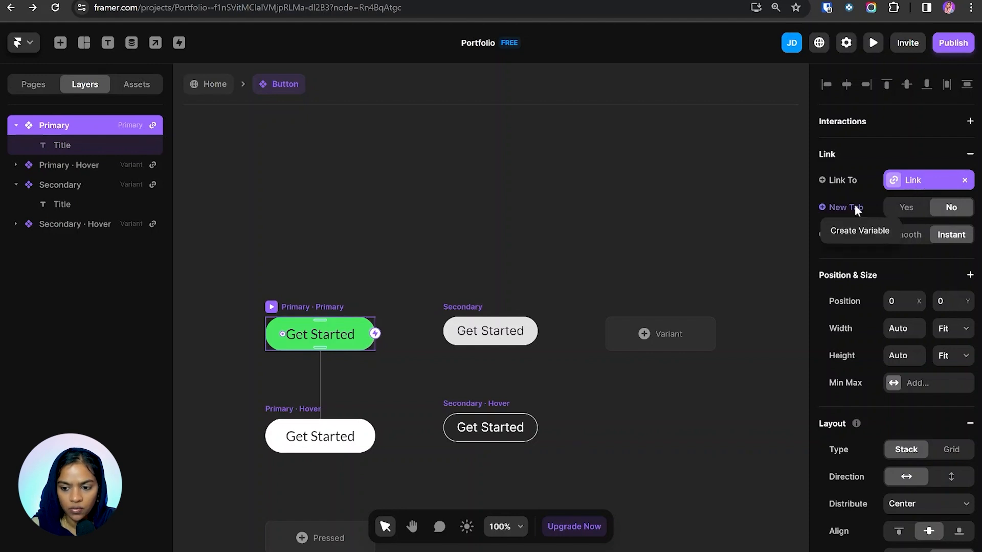
pyautogui.click(860, 227)
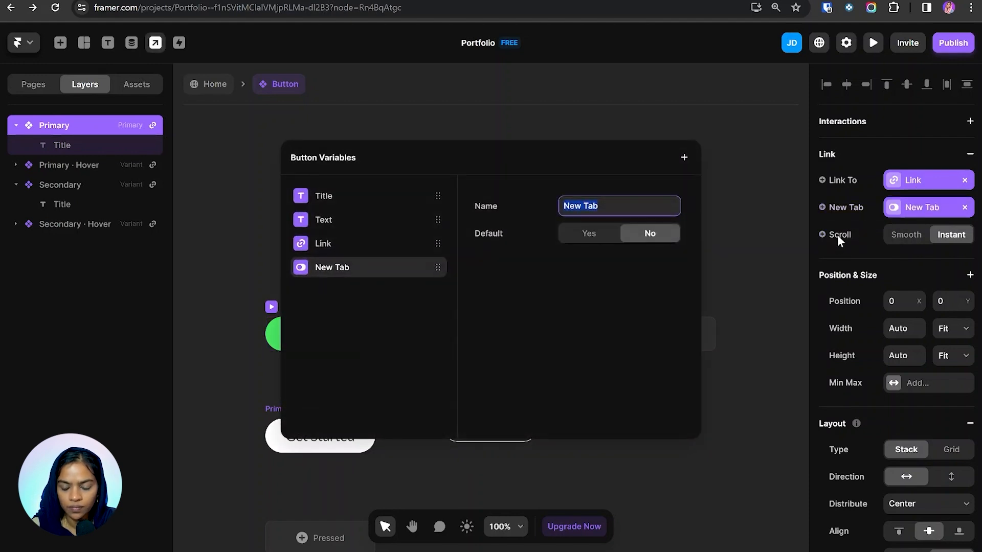
pyautogui.click(838, 238)
pyautogui.click(839, 236)
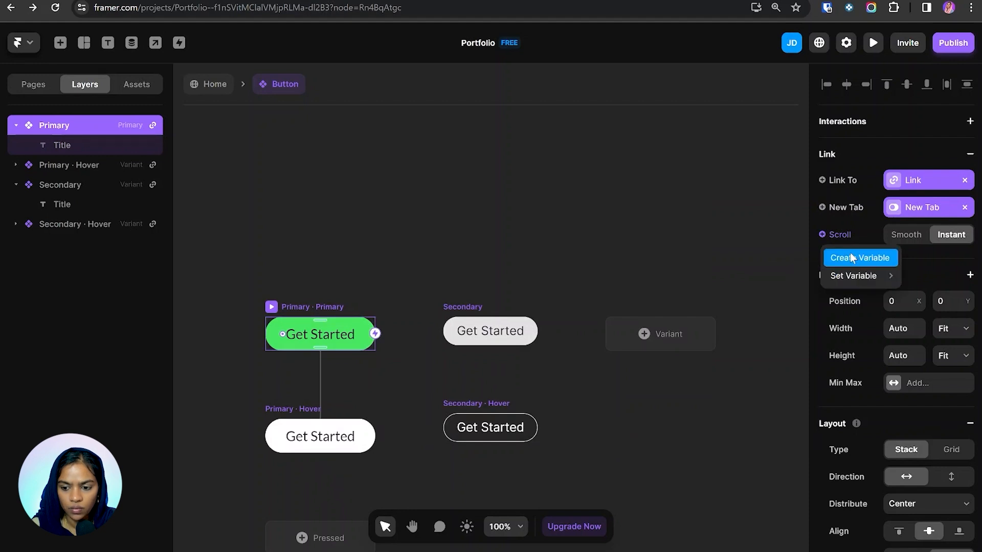
pyautogui.click(851, 258)
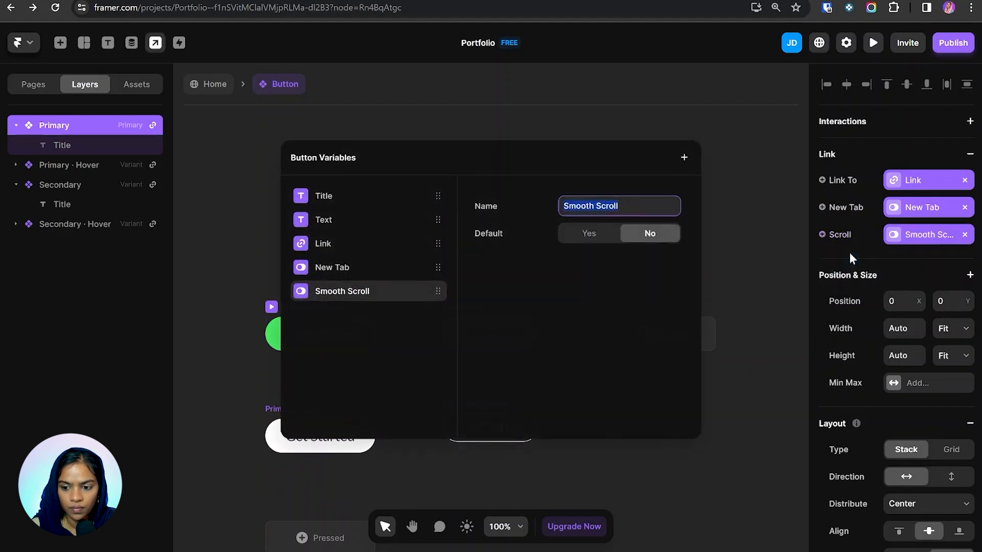
pyautogui.click(731, 278)
# - Link the navbar's Get Started button to the #contact section of the Home page
pyautogui.scroll(-4, 900, 417)
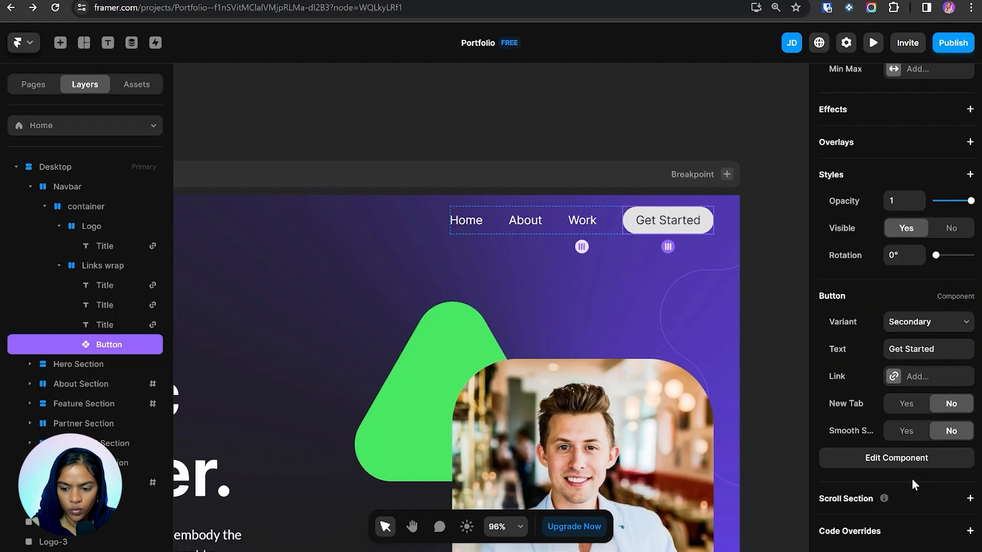
pyautogui.click(894, 377)
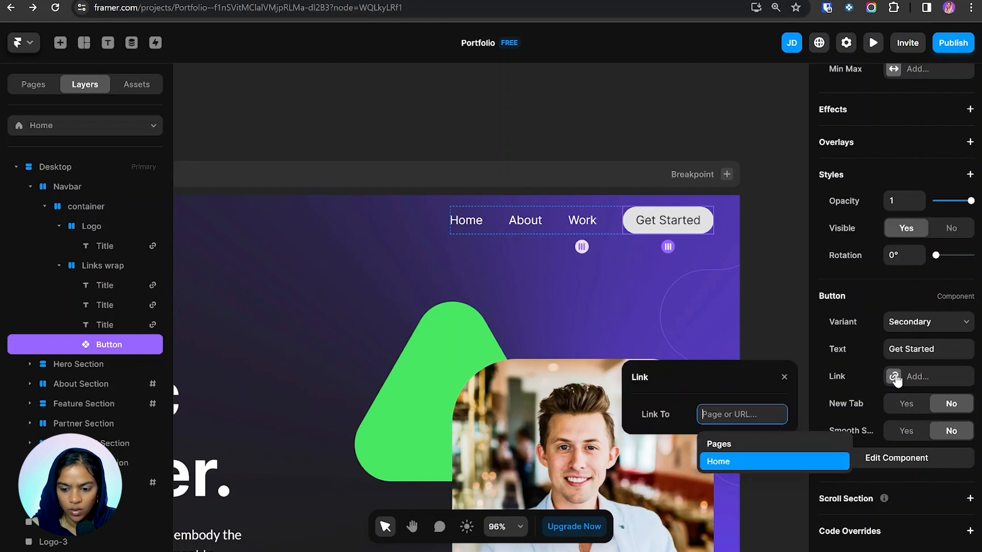
pyautogui.click(763, 464)
pyautogui.click(734, 449)
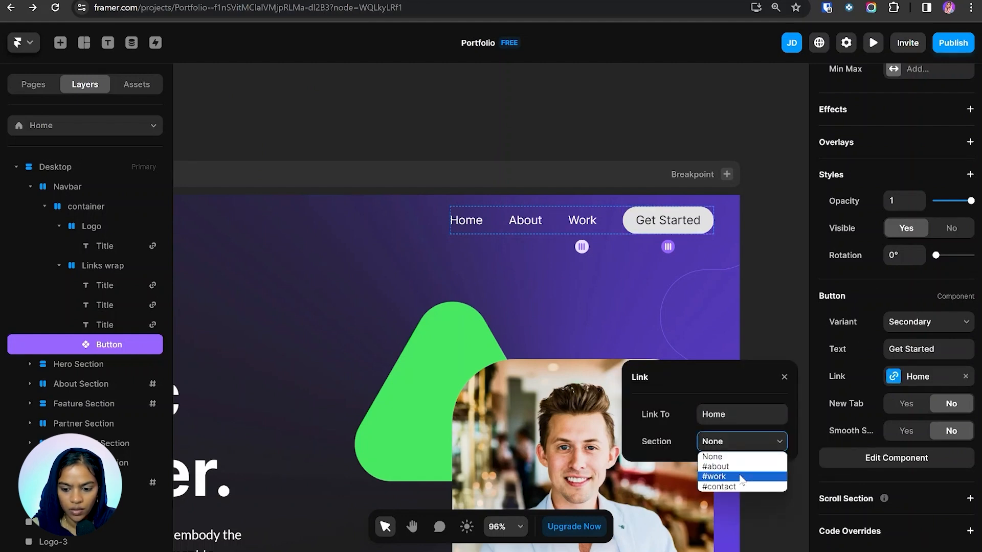
pyautogui.click(741, 484)
pyautogui.click(790, 301)
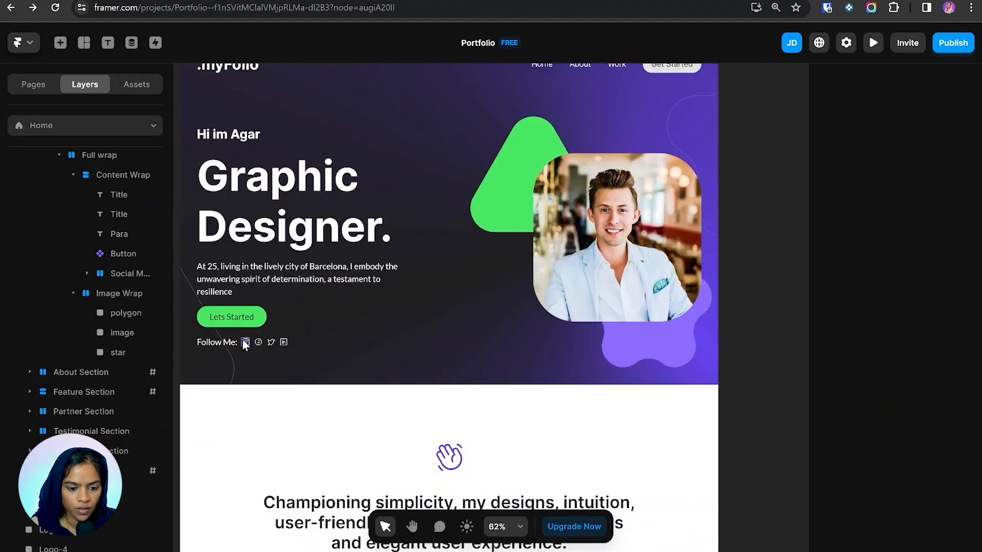
pyautogui.click(244, 341)
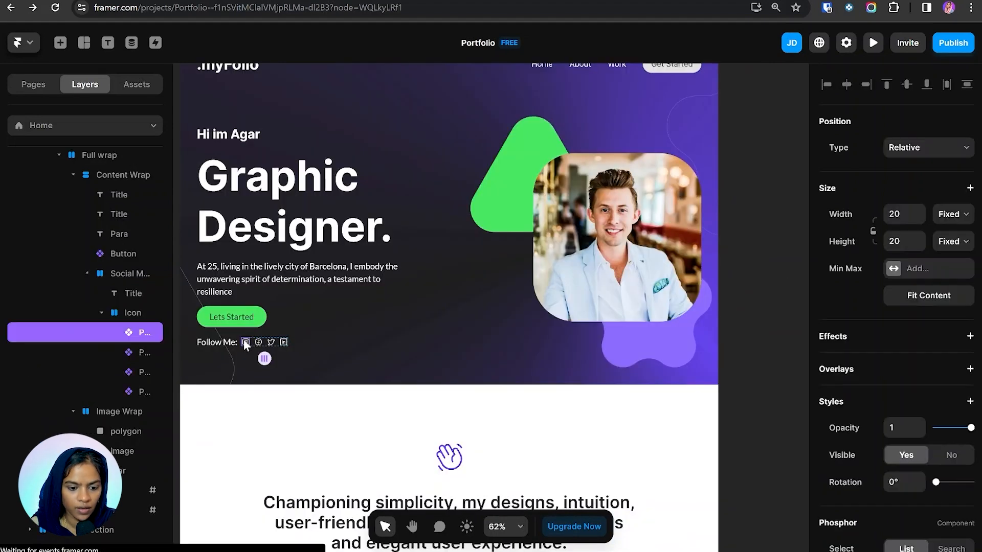
pyautogui.scroll(3, 233, 357)
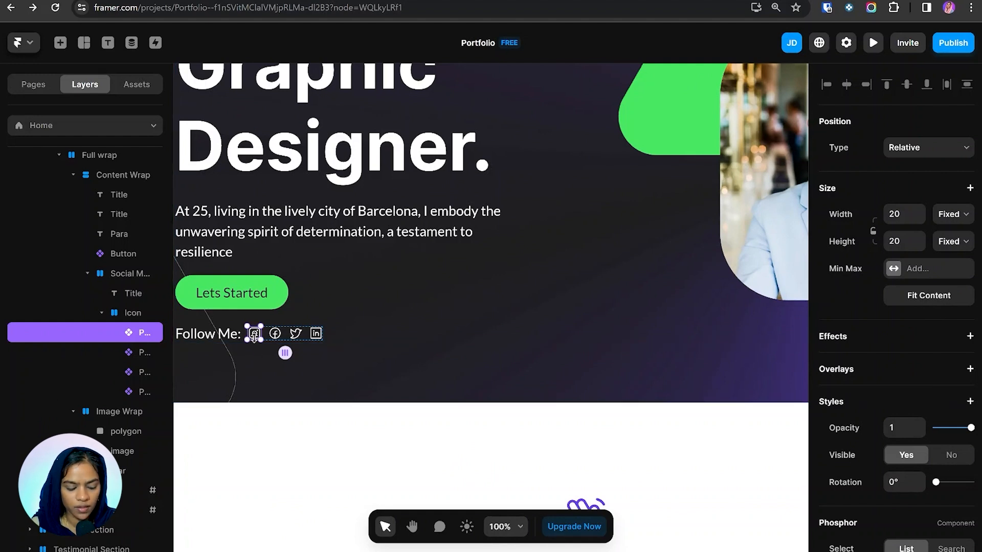
pyautogui.hotkey('ctrl', 'Return')
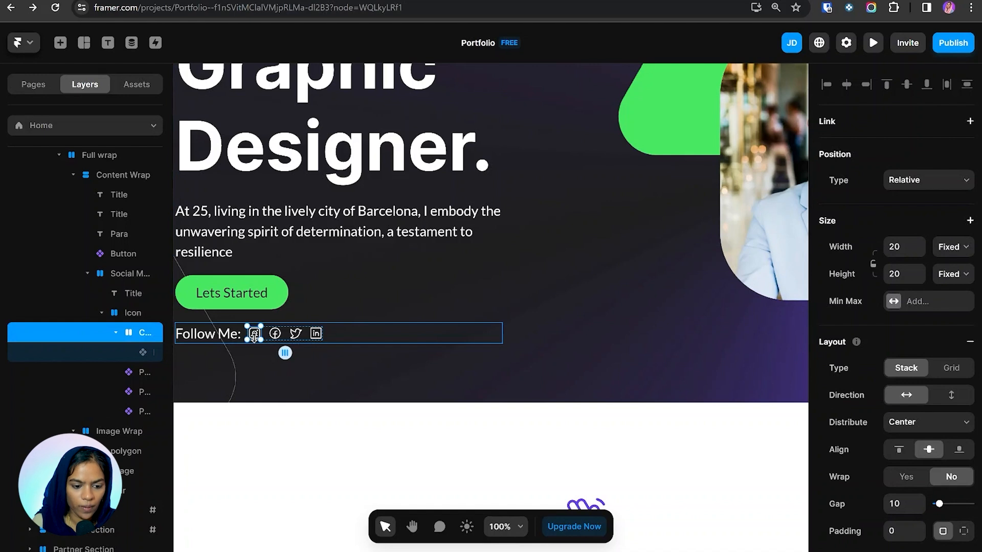
pyautogui.click(969, 123)
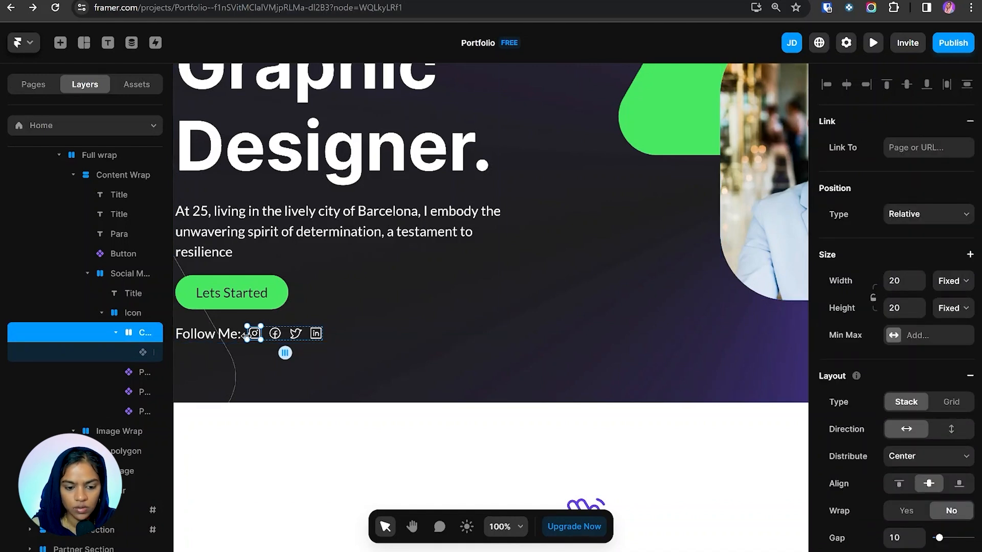
pyautogui.click(928, 147)
pyautogui.write('w')
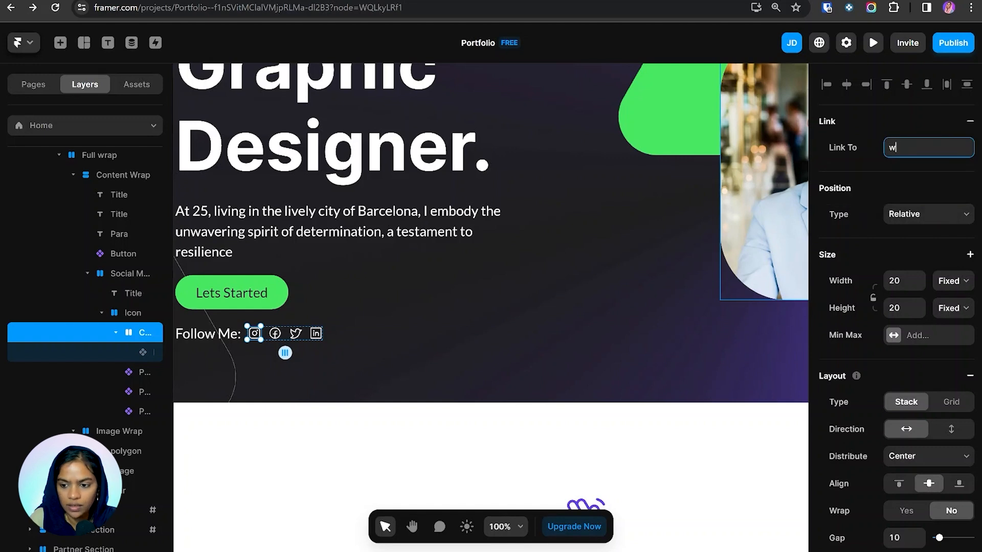
pyautogui.write('ww.instagram.com/')
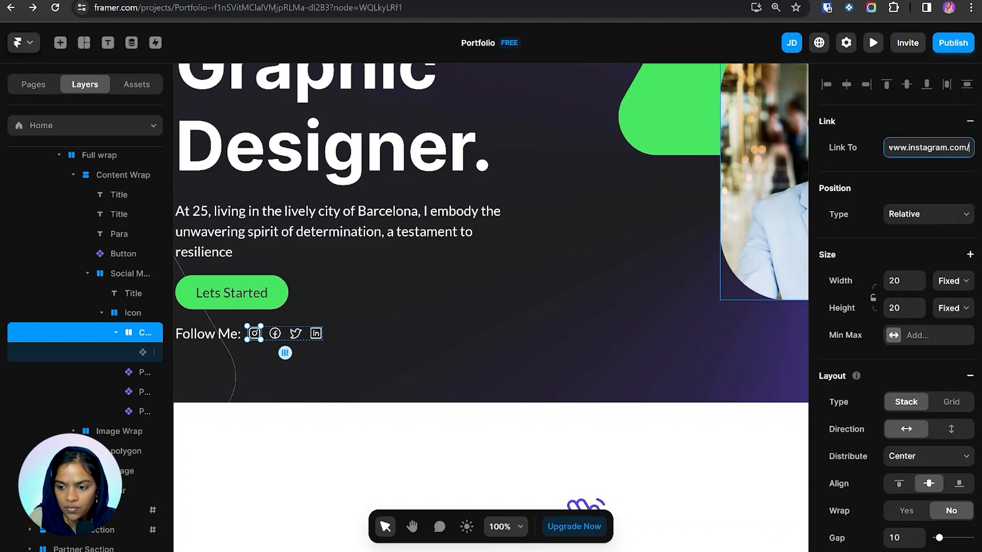
pyautogui.click(278, 337)
pyautogui.click(296, 334)
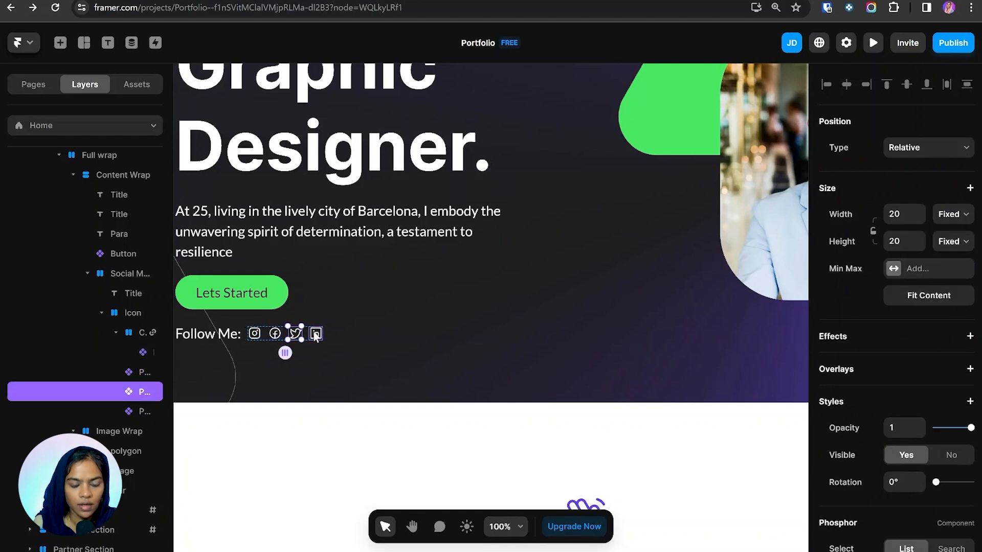
# - Add an Appear effect with the Fade In preset to the greeting title at the start of the hero section
pyautogui.click(315, 335)
pyautogui.scroll(-5, 434, 305)
pyautogui.click(764, 298)
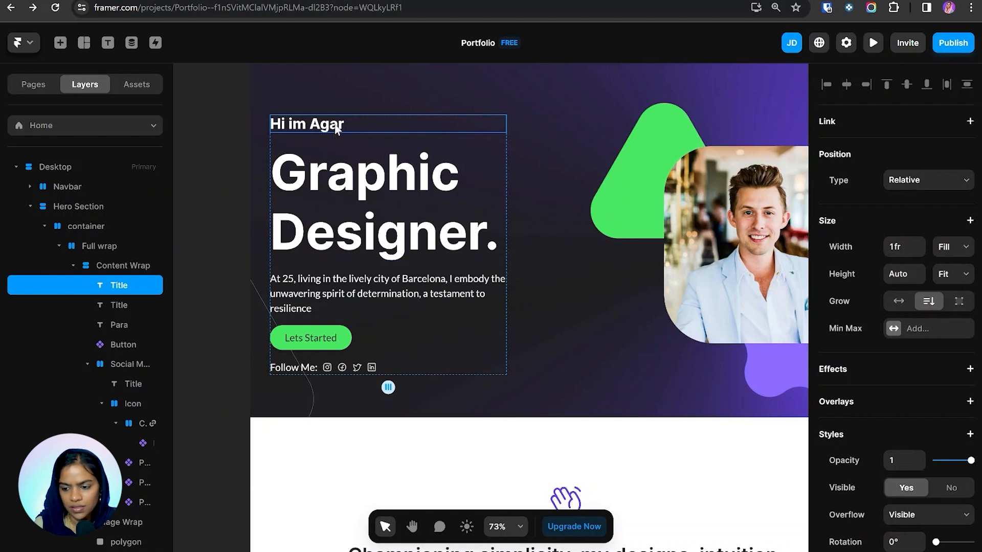
pyautogui.click(970, 369)
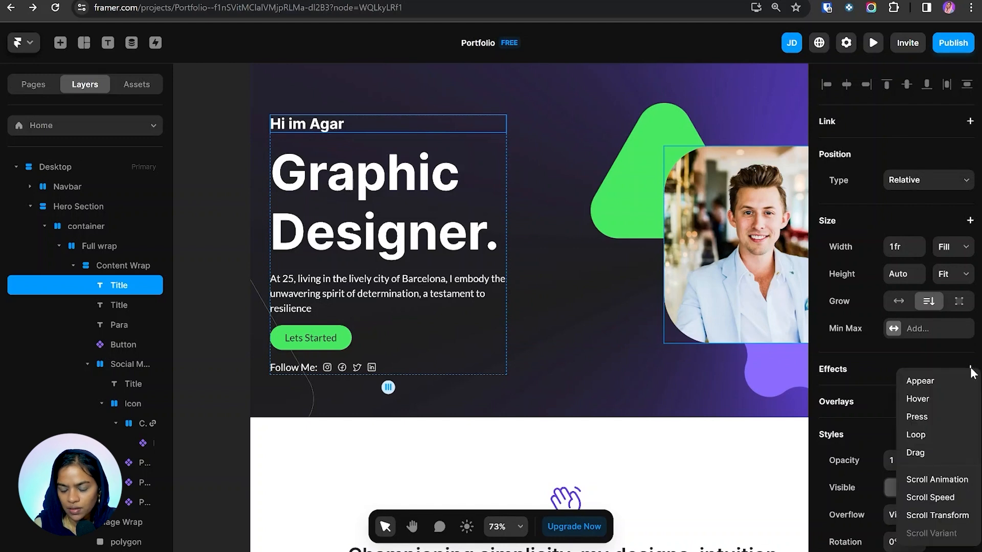
pyautogui.click(926, 381)
pyautogui.click(741, 460)
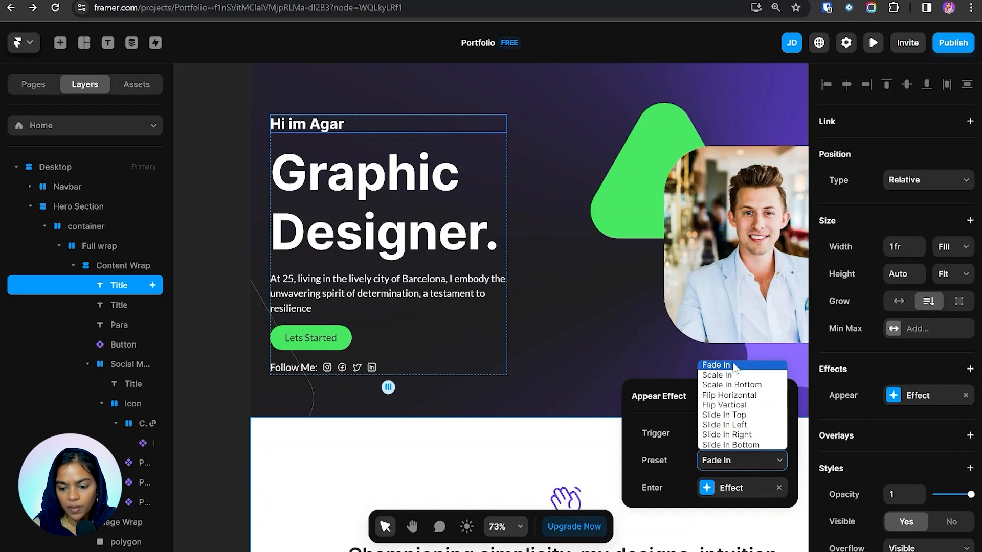
pyautogui.click(733, 486)
pyautogui.press('Escape')
# - Set the greeting title's enter effect to opacity 0.3 and a vertical offset of 39
pyautogui.click(720, 488)
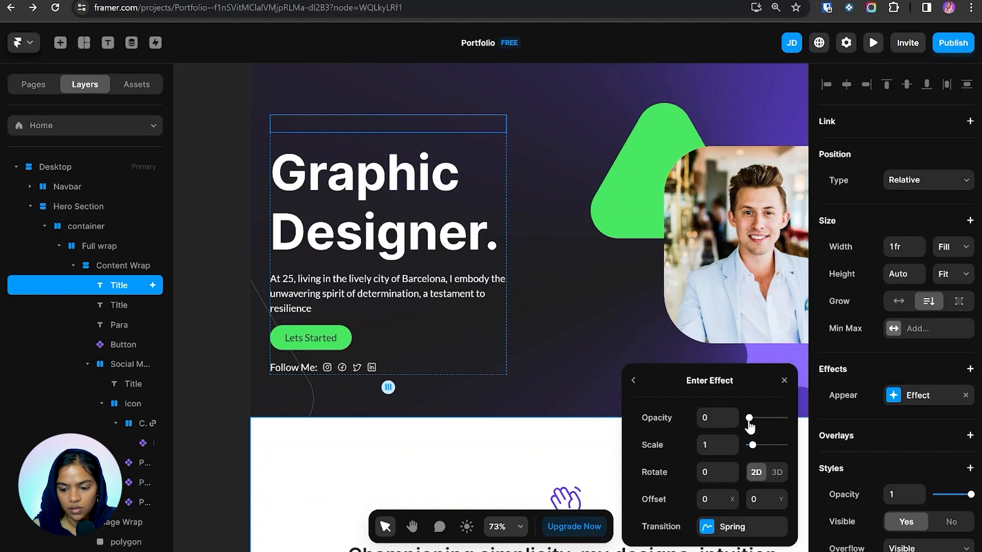
pyautogui.moveTo(749, 420); pyautogui.dragTo(761, 419)
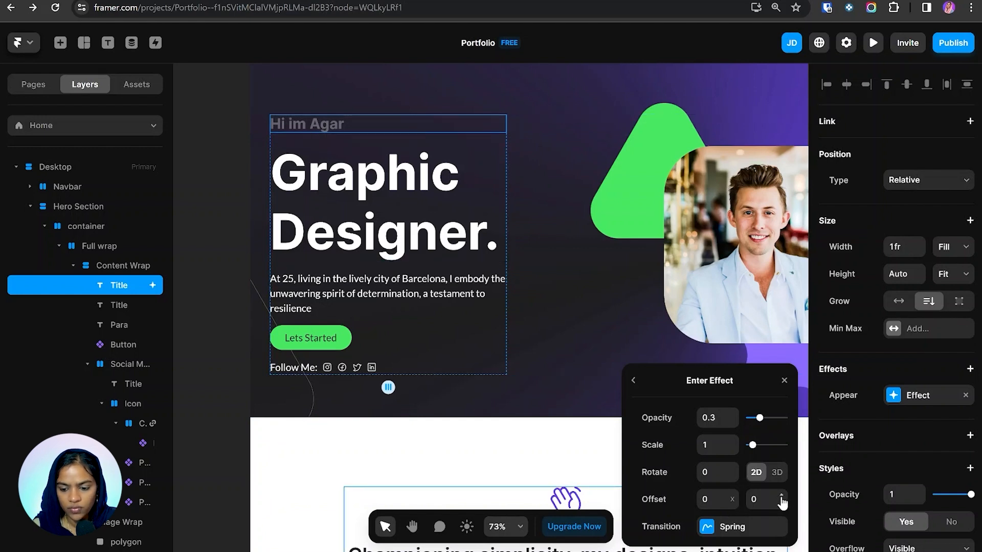
pyautogui.moveTo(781, 499); pyautogui.dragTo(782, 470)
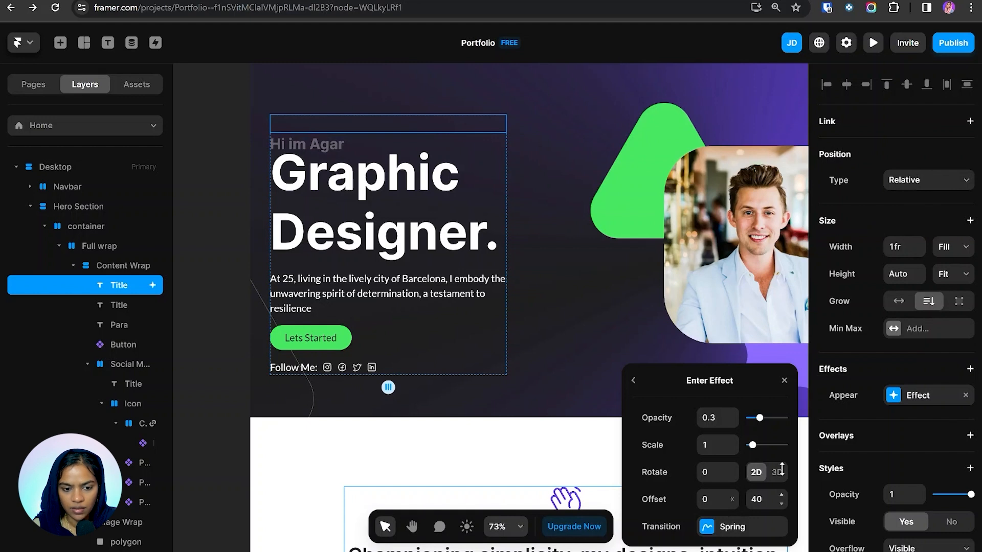
# - Set the enter effect's Spring transition to stiffness 500 and damping 80
pyautogui.click(708, 528)
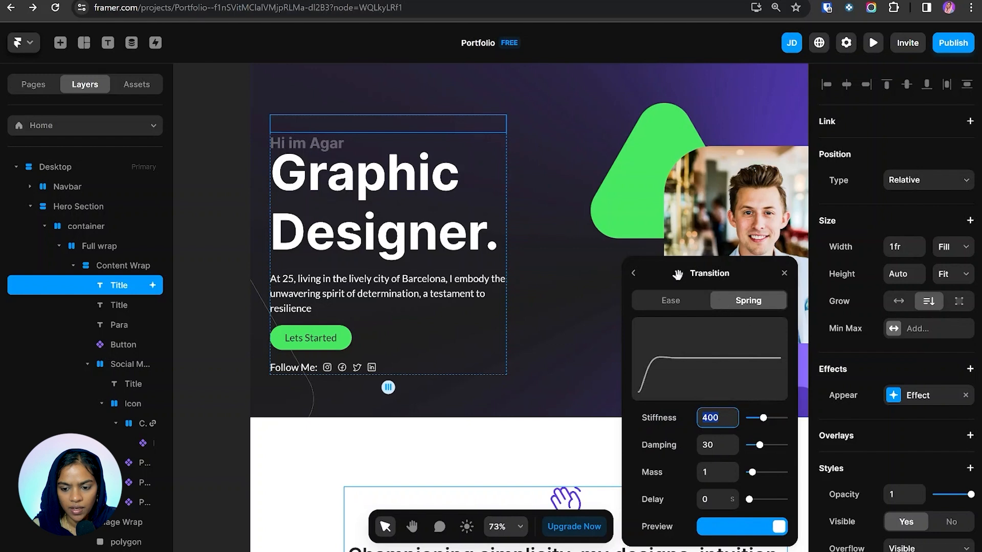
pyautogui.moveTo(763, 418); pyautogui.dragTo(761, 446)
pyautogui.click(712, 418)
pyautogui.write('50')
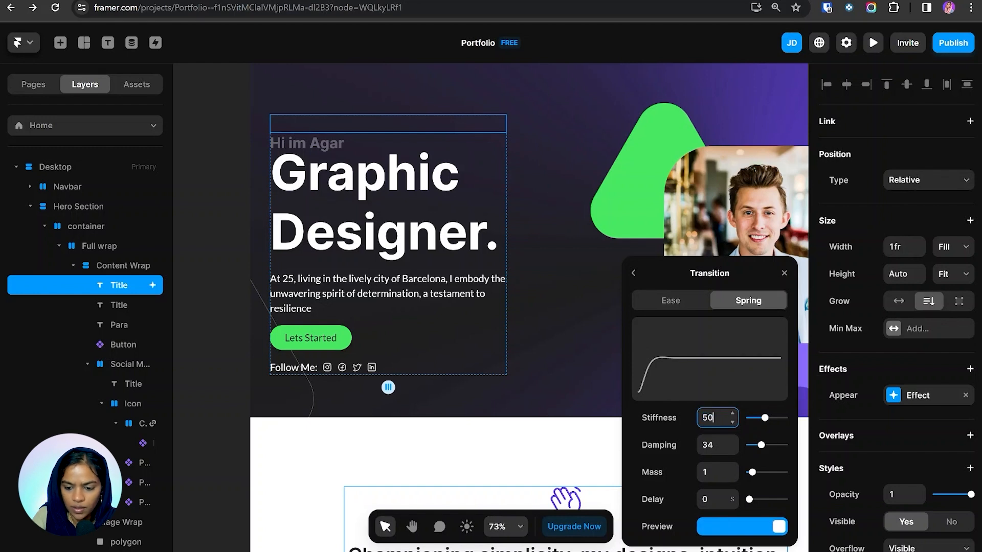
pyautogui.press('Tab')
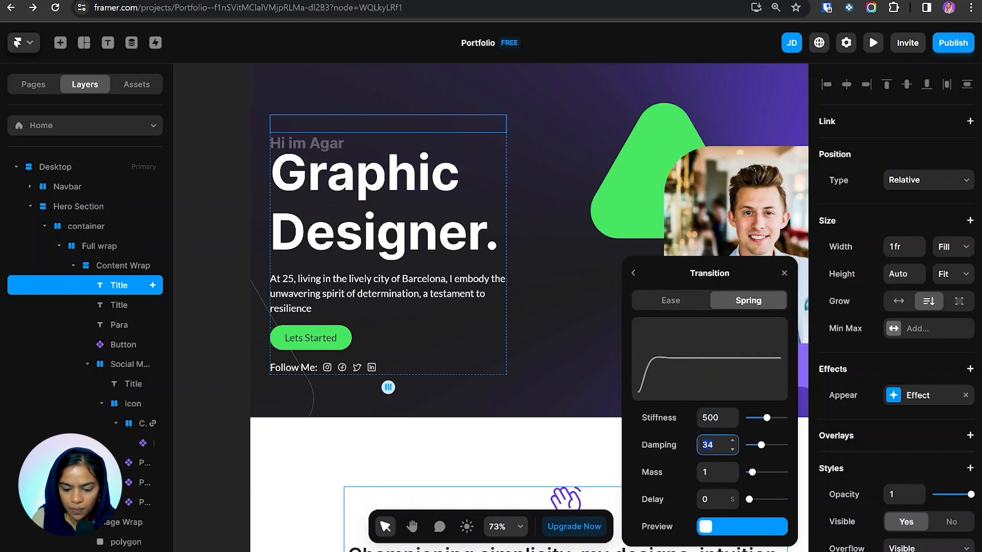
pyautogui.press('Return')
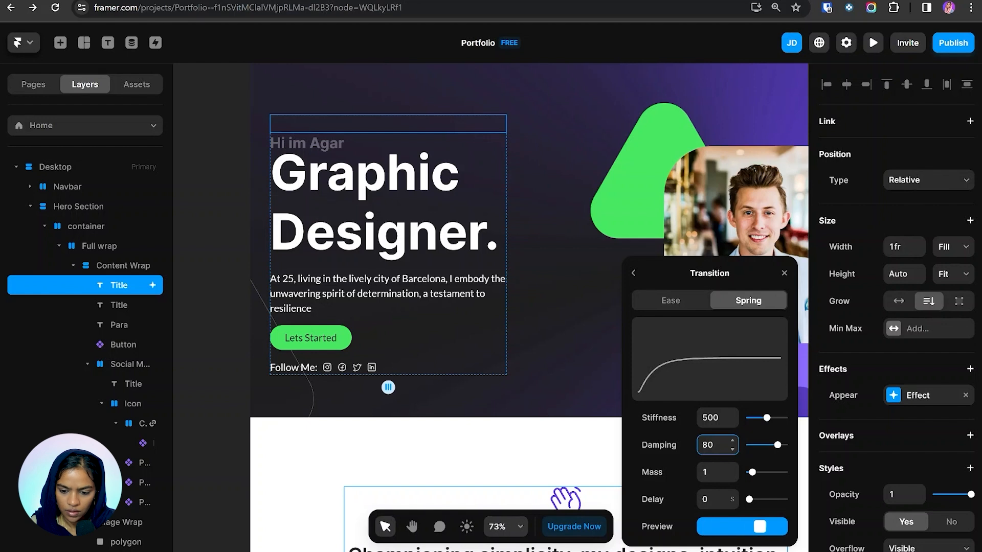
# - Set the greeting title's enter effect opacity to 0 and close the effect settings
pyautogui.click(633, 272)
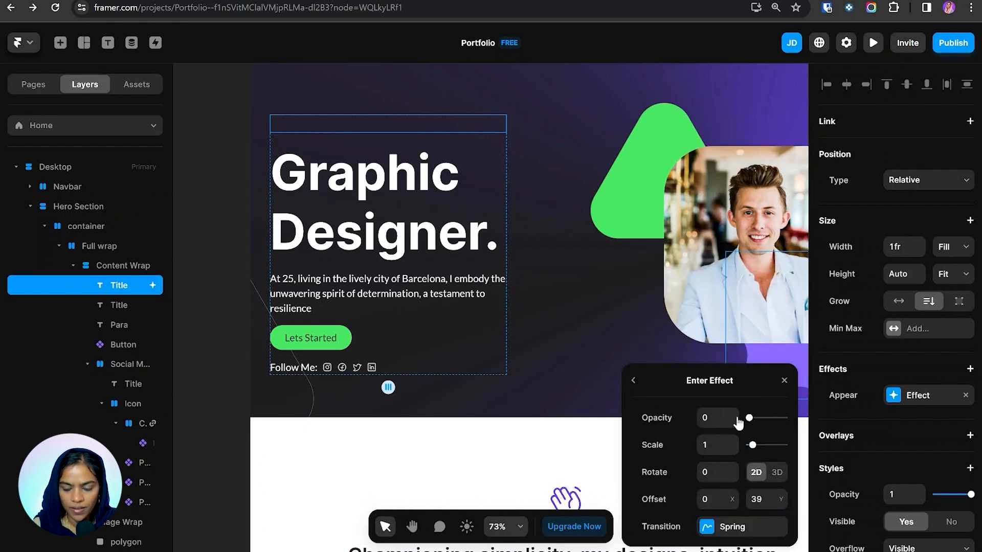
pyautogui.click(716, 525)
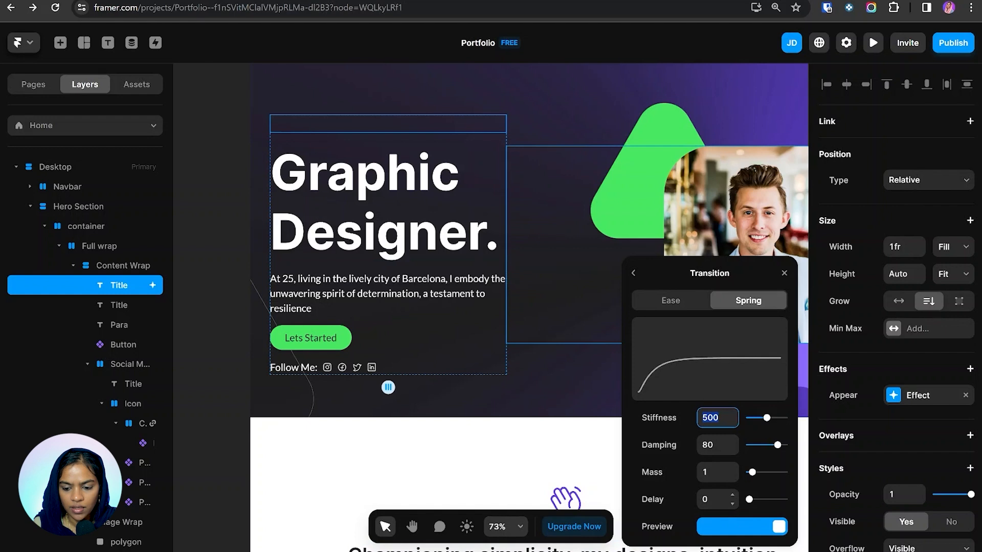
pyautogui.click(784, 273)
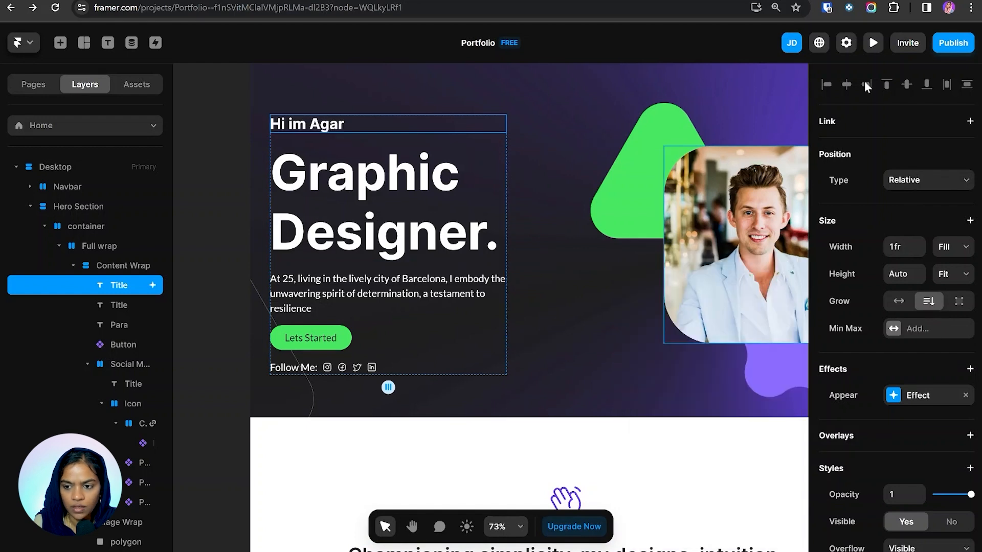
# - Preview the page, reload it to check the greeting title's animation, and return to the canvas
pyautogui.click(873, 43)
pyautogui.click(61, 43)
pyautogui.click(17, 43)
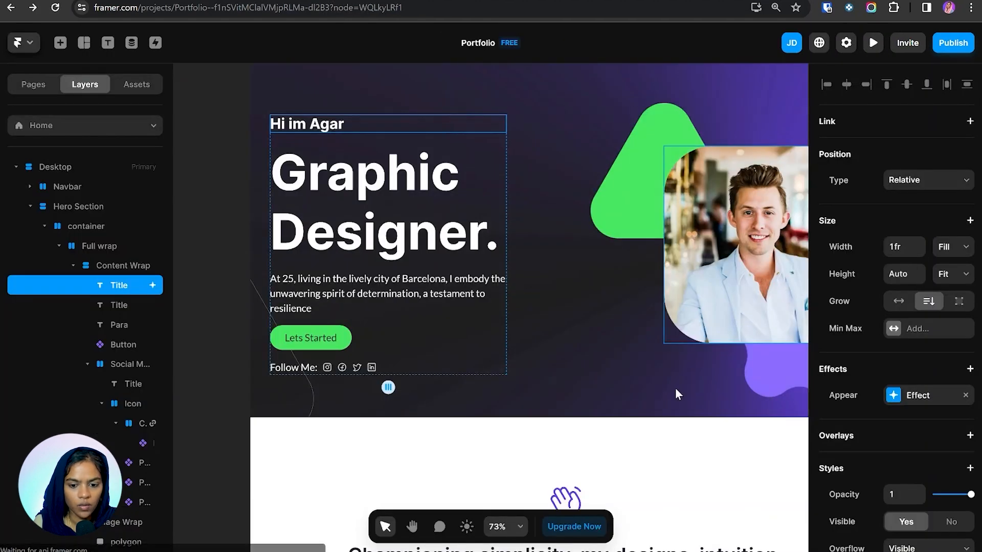
# - Copy the Appear effect from the hero's greeting title
pyautogui.click(355, 189)
pyautogui.click(324, 128)
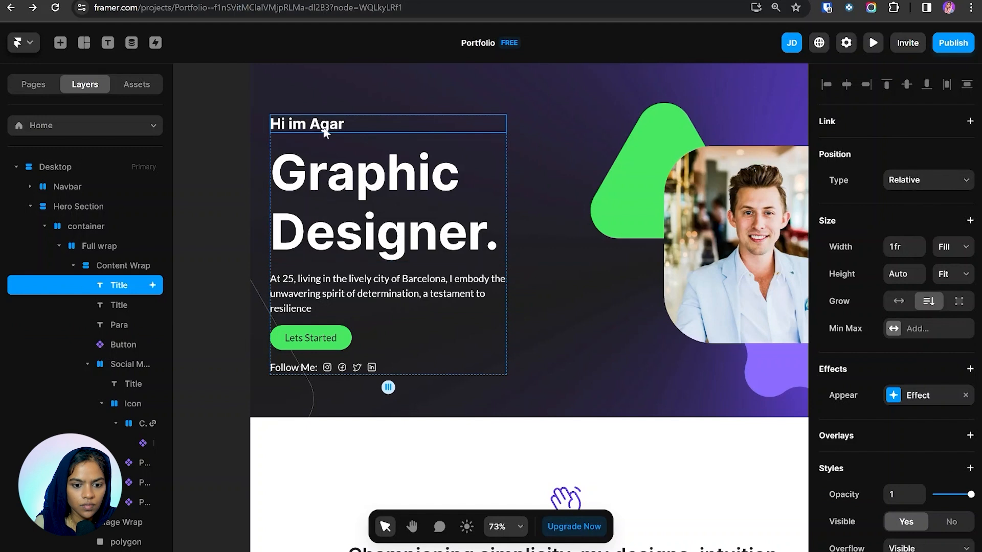
pyautogui.click(348, 210)
pyautogui.click(352, 299)
pyautogui.click(349, 348)
pyautogui.click(307, 124)
pyautogui.rightClick(915, 397)
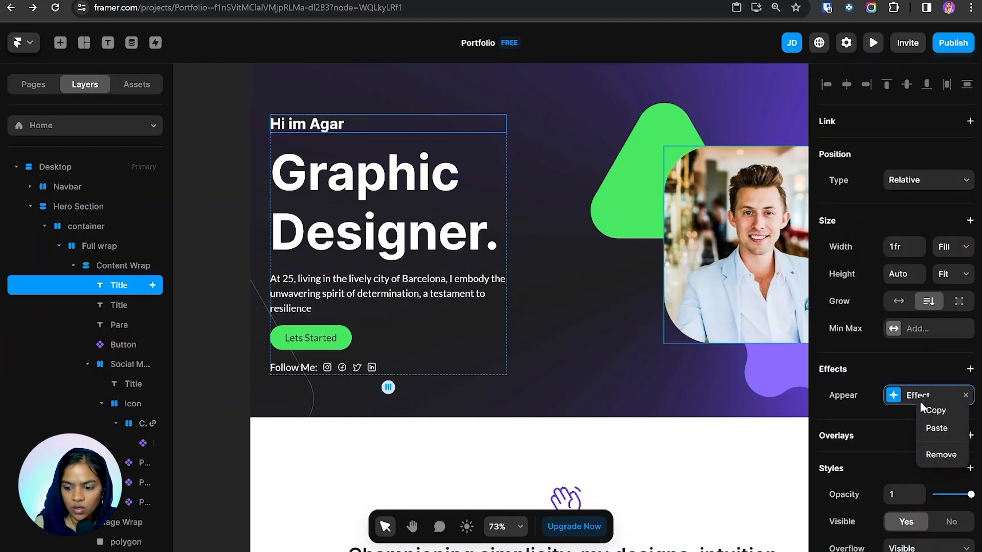
pyautogui.click(930, 410)
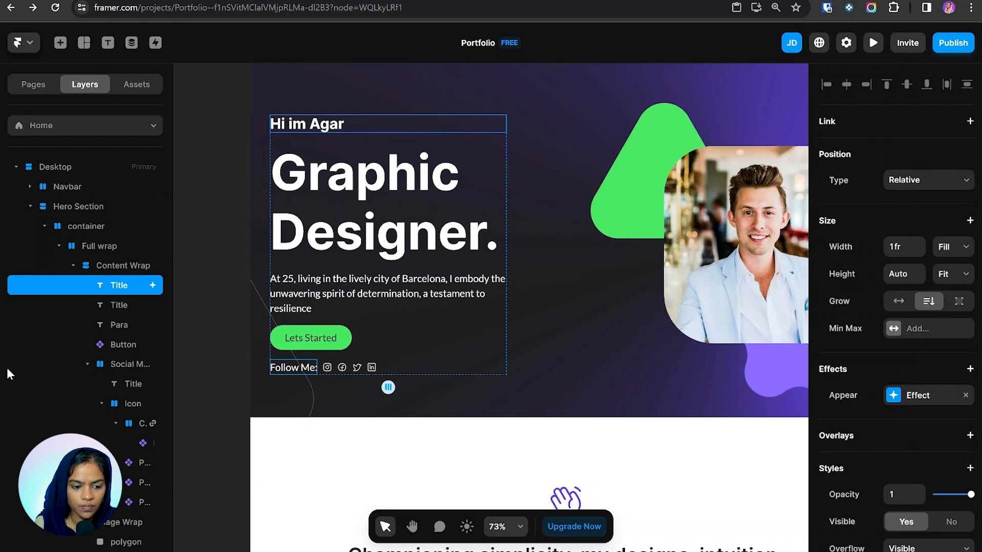
# - Paste the Appear effect onto the "Graphic Designer." heading and set its transition delay to 0.1 s
pyautogui.click(112, 305)
pyautogui.click(927, 369)
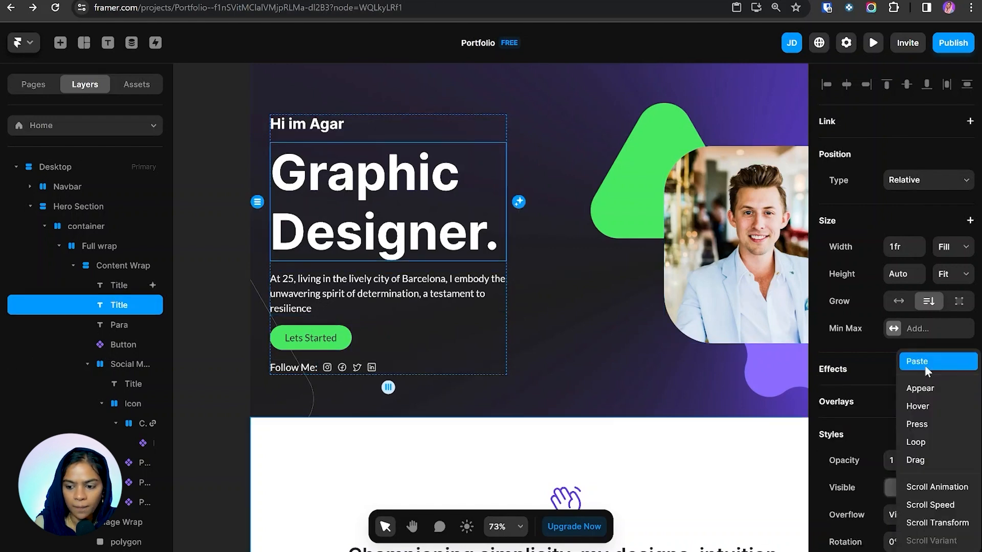
pyautogui.click(924, 363)
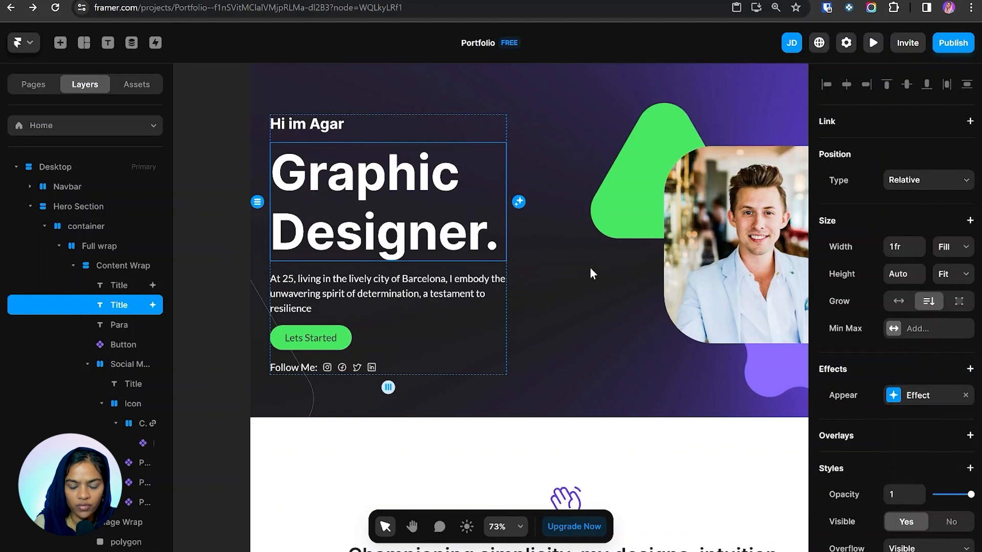
pyautogui.click(911, 404)
pyautogui.click(745, 489)
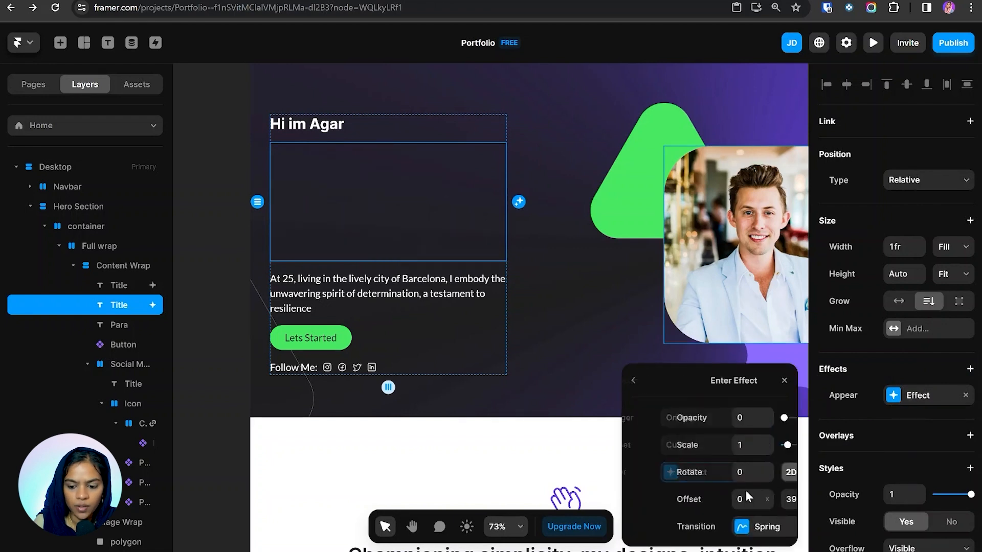
pyautogui.click(738, 530)
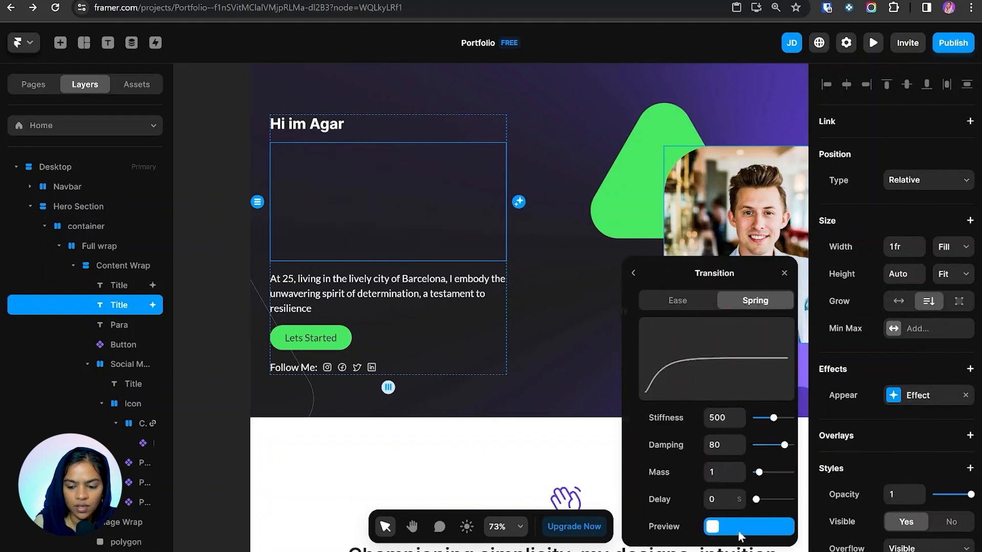
pyautogui.click(733, 497)
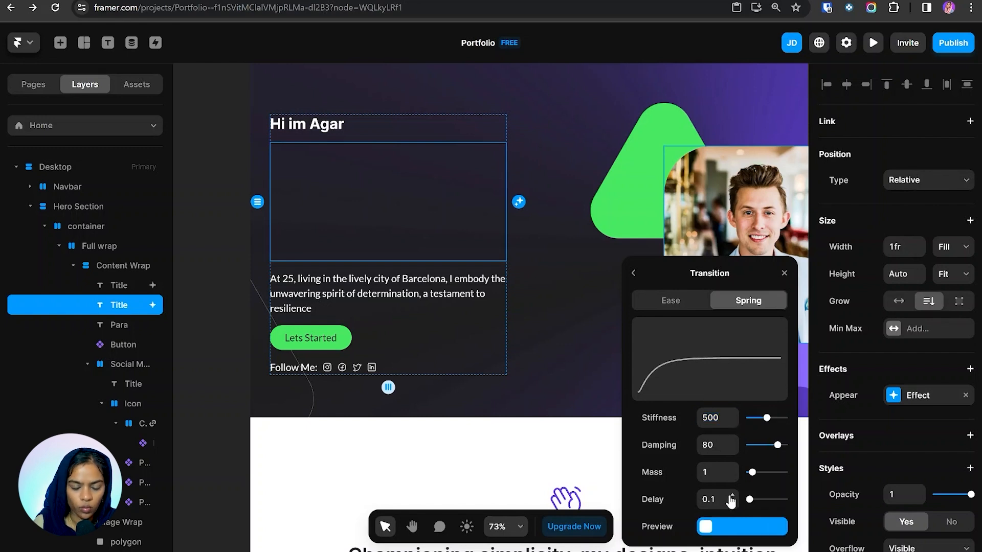
# - Preview and reload the page to check the staggered title and heading animations, and return to the canvas
pyautogui.click(873, 43)
pyautogui.click(63, 46)
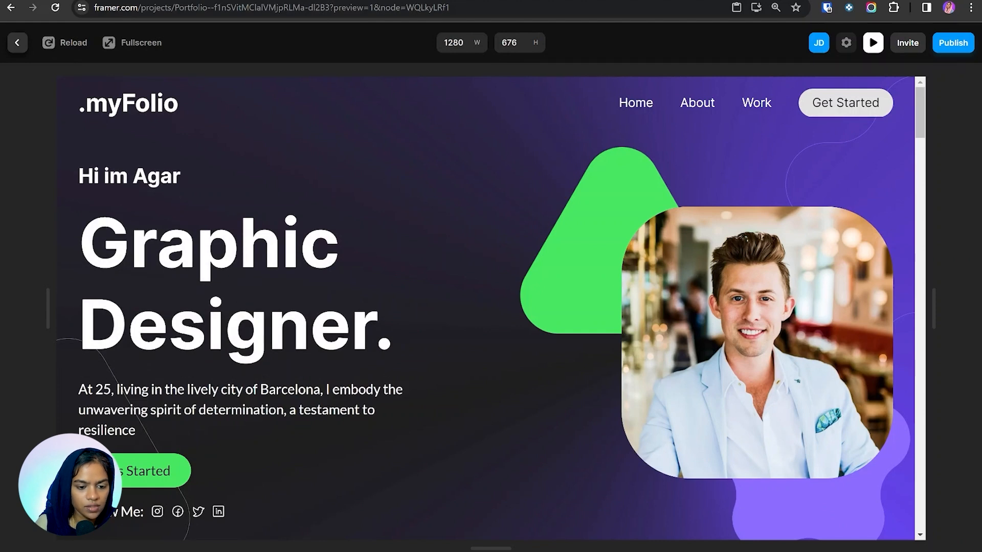
pyautogui.click(17, 43)
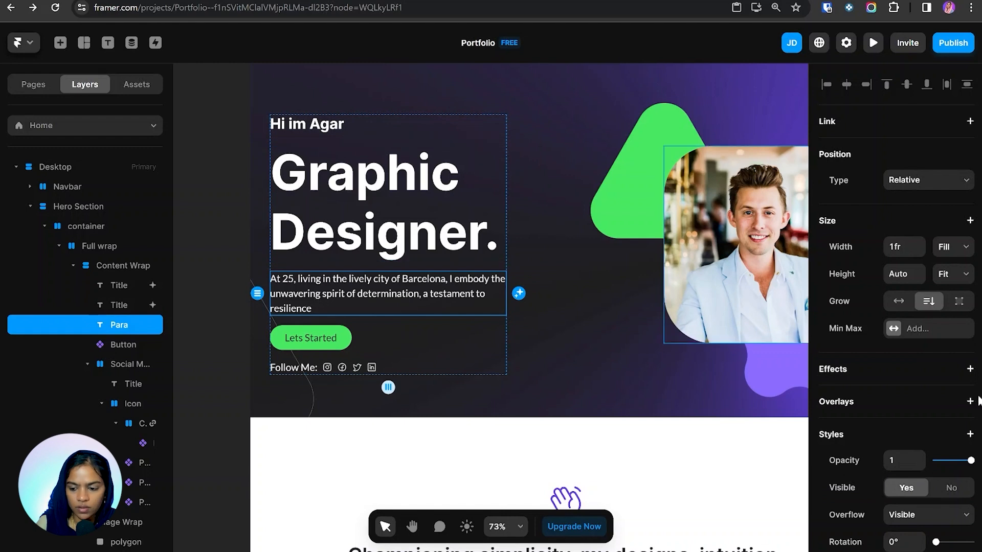
# - Paste the Appear effect onto the hero's paragraph and set its transition delay to 0.1 s
pyautogui.click(908, 369)
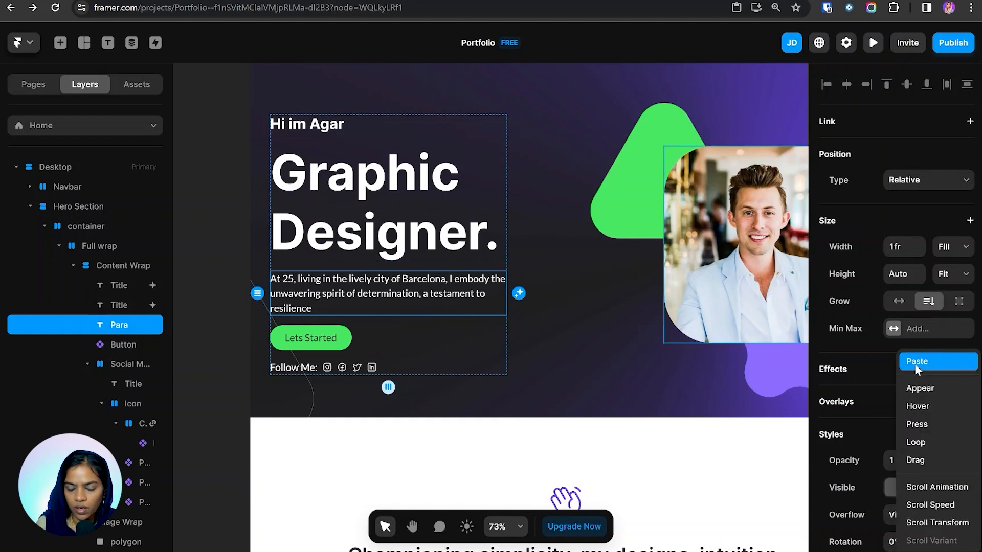
pyautogui.click(914, 363)
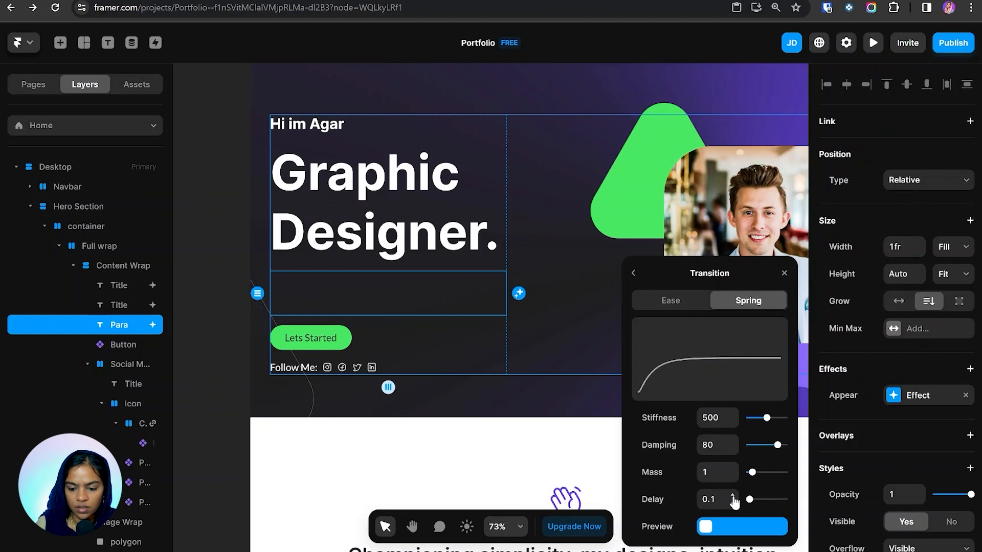
# - Paste the copied effect onto the hero's Lets Started button and set its transition delay to 0.2 s
pyautogui.click(326, 340)
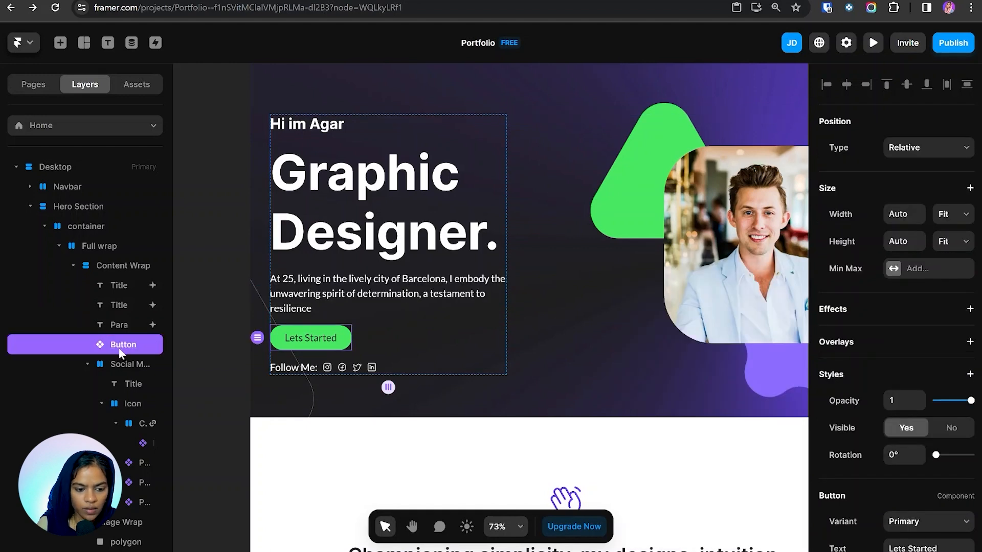
pyautogui.rightClick(118, 348)
pyautogui.moveTo(189, 325)
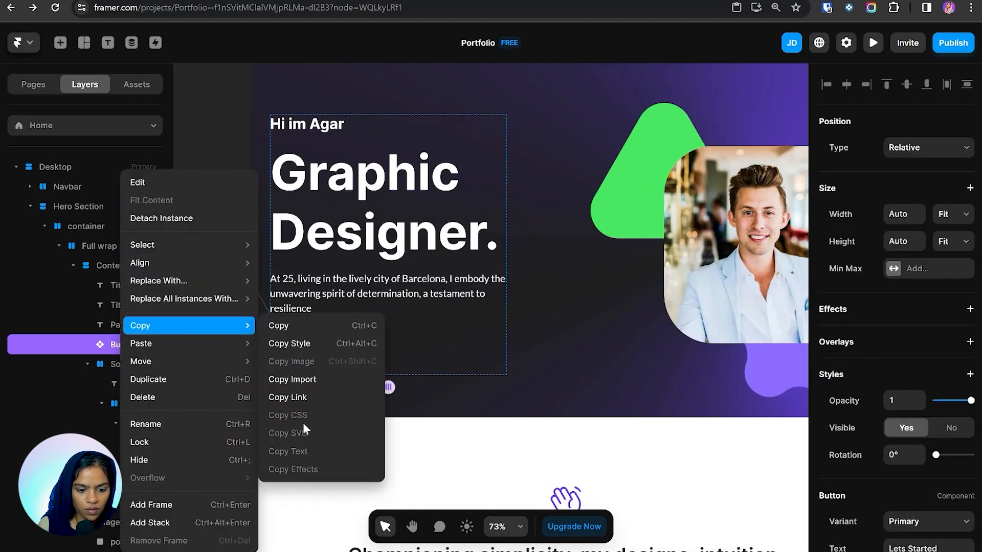
pyautogui.moveTo(210, 341)
pyautogui.click(317, 396)
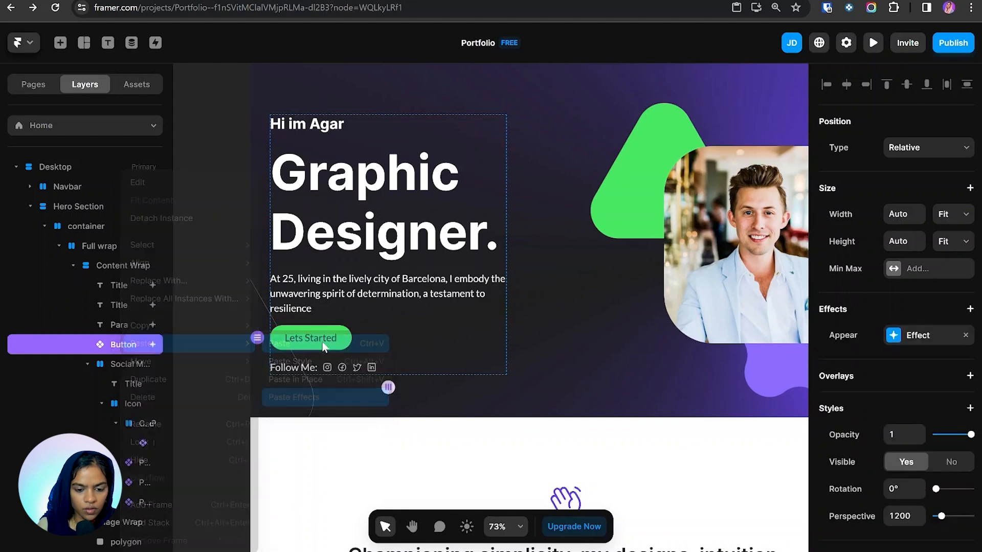
pyautogui.click(920, 335)
pyautogui.click(747, 427)
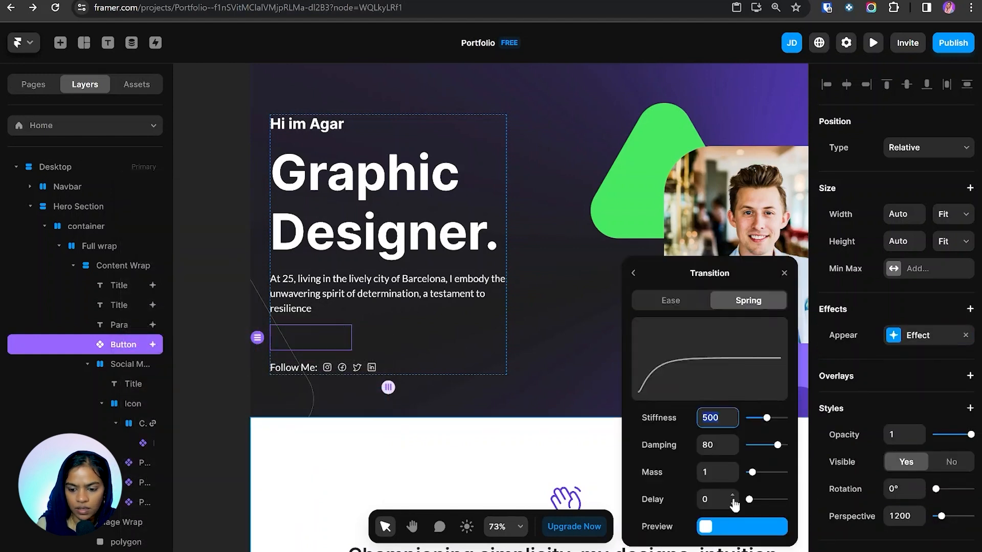
pyautogui.click(732, 496)
pyautogui.click(732, 496)
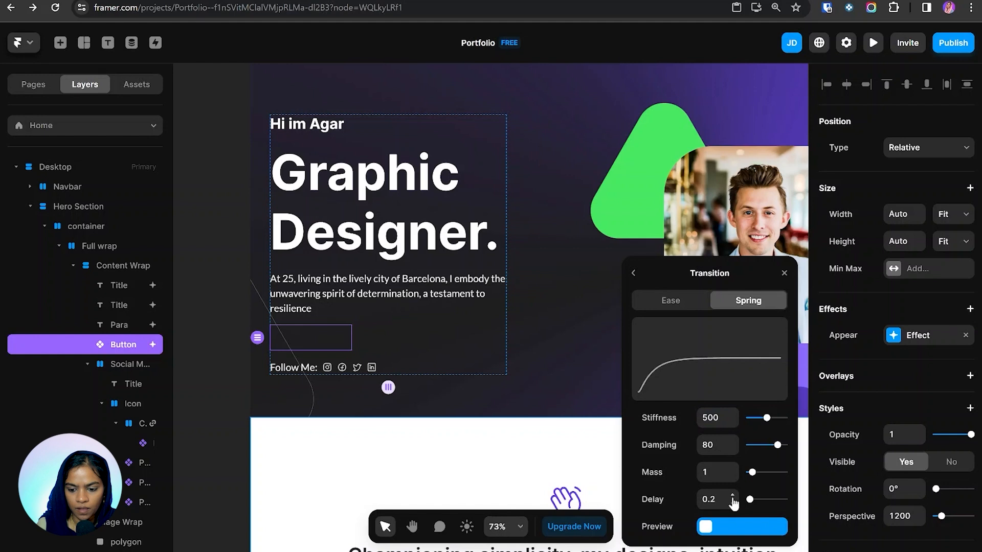
# - Paste the Appear effect onto the hero's social media stack and set its transition delay to 0.3 s
pyautogui.click(319, 367)
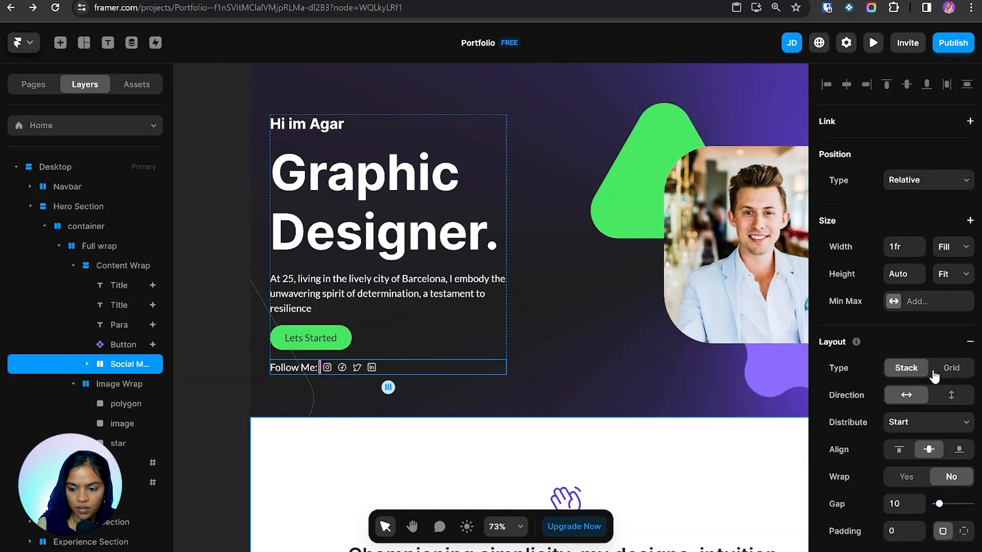
pyautogui.scroll(-5, 934, 376)
pyautogui.click(930, 329)
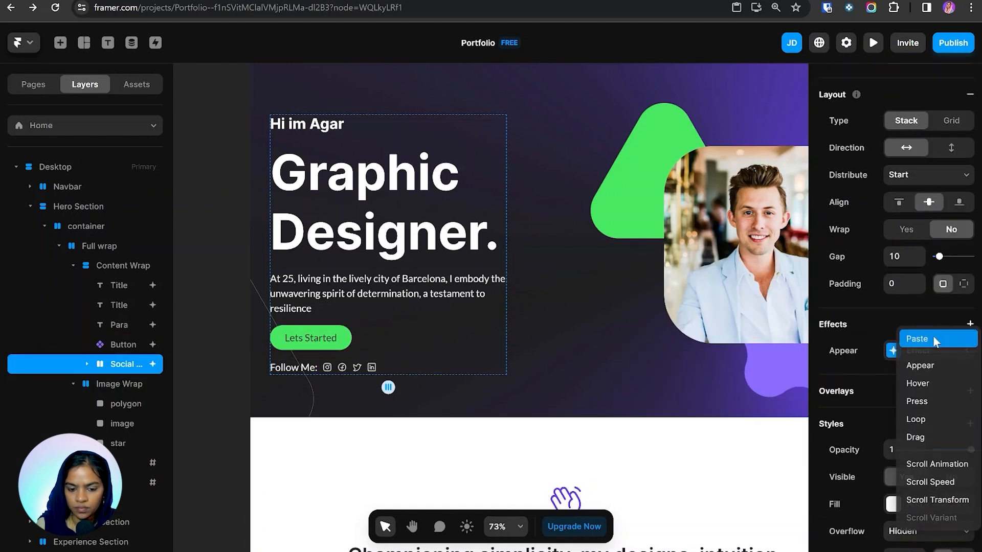
pyautogui.press('Escape')
pyautogui.click(920, 353)
pyautogui.click(747, 443)
pyautogui.click(736, 498)
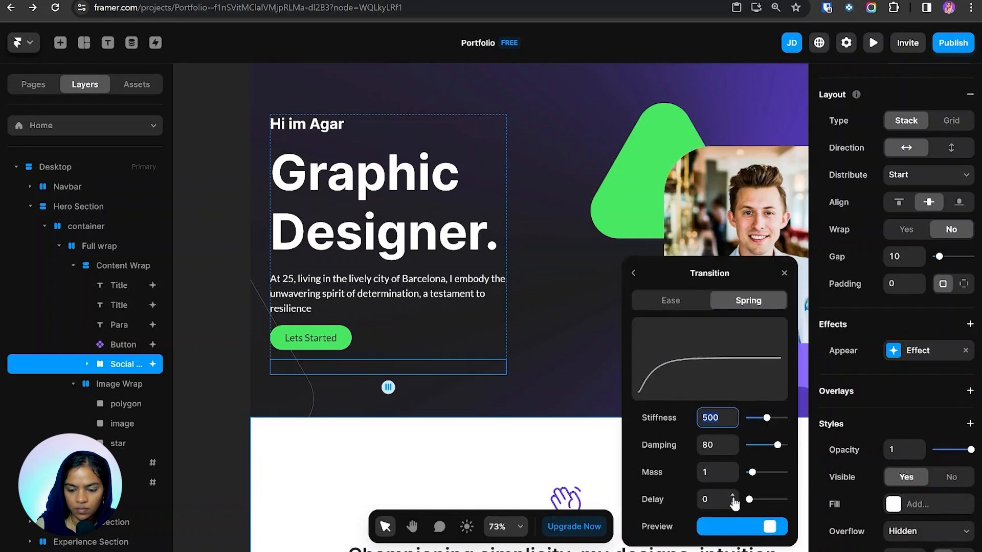
pyautogui.click(732, 498)
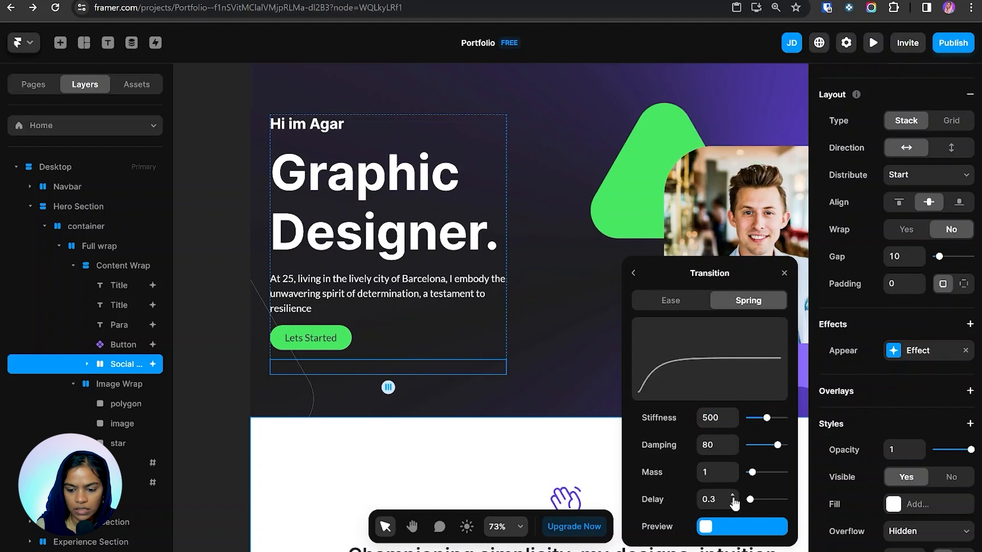
# - Preview the page to check the staggered animations of the hero content, and return to the canvas
pyautogui.press('Escape')
pyautogui.press('Escape')
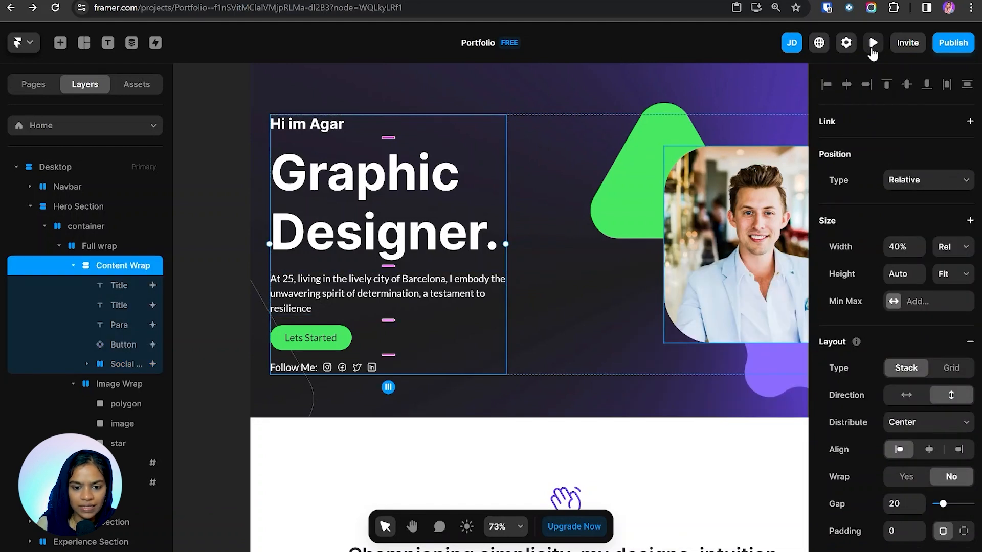
pyautogui.click(871, 47)
pyautogui.scroll(-1, 455, 384)
pyautogui.scroll(-1, 457, 385)
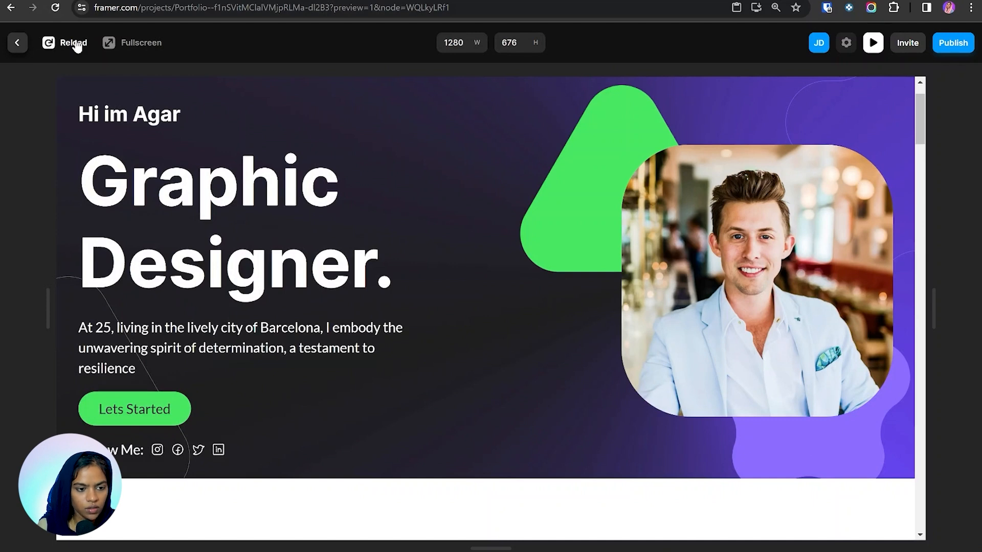
pyautogui.press('Escape')
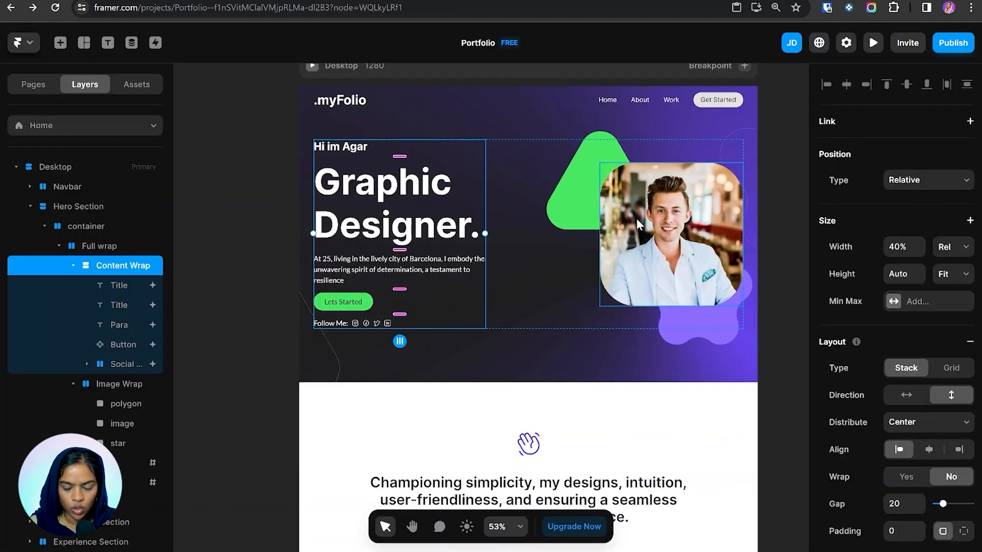
# - Paste the copied Appear effect onto the hero's portrait image and open its enter effect settings
pyautogui.click(716, 270)
pyautogui.rightClick(907, 375)
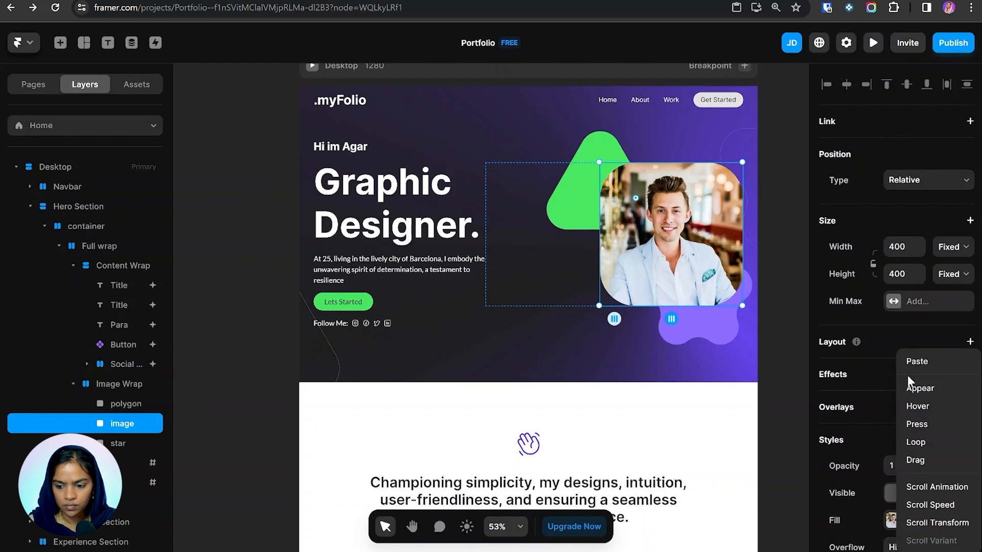
pyautogui.click(915, 388)
pyautogui.click(750, 489)
pyautogui.click(716, 445)
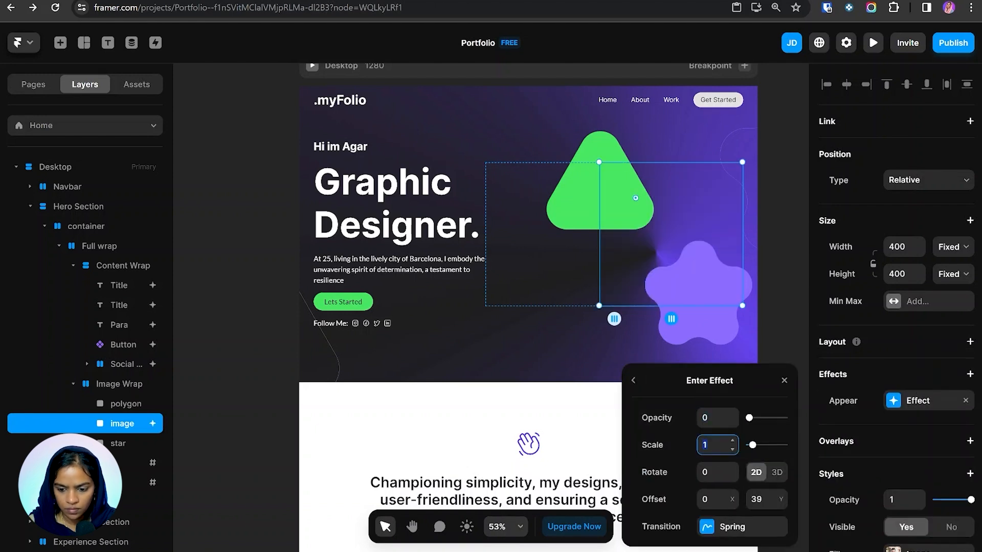
# - Paste the Appear effect onto the green polygon and the purple star behind the hero image
pyautogui.click(585, 196)
pyautogui.click(863, 477)
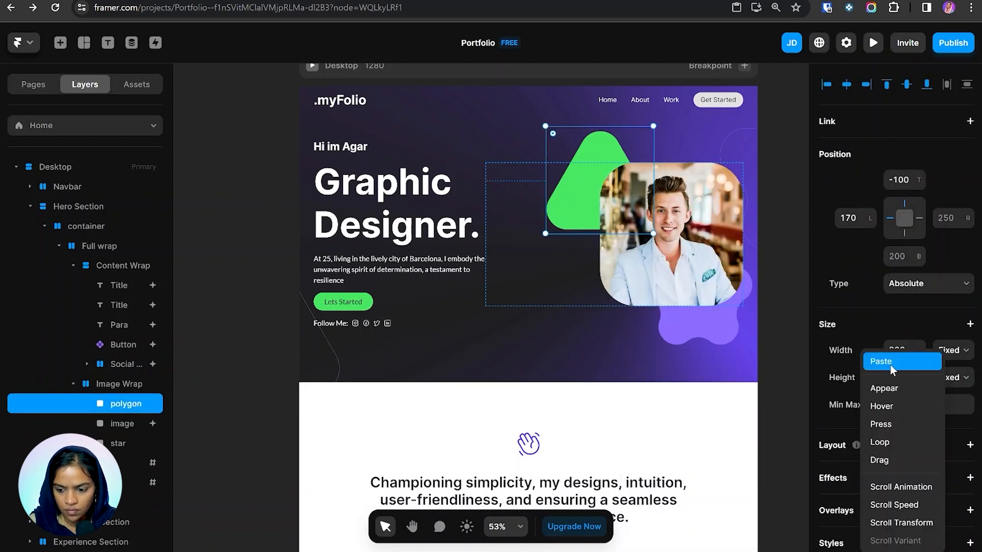
pyautogui.click(890, 363)
pyautogui.click(718, 329)
pyautogui.click(869, 477)
pyautogui.click(899, 365)
# - Open the transition settings of the polygon's and hero image's Appear effects to check their delays
pyautogui.click(588, 197)
pyautogui.click(921, 510)
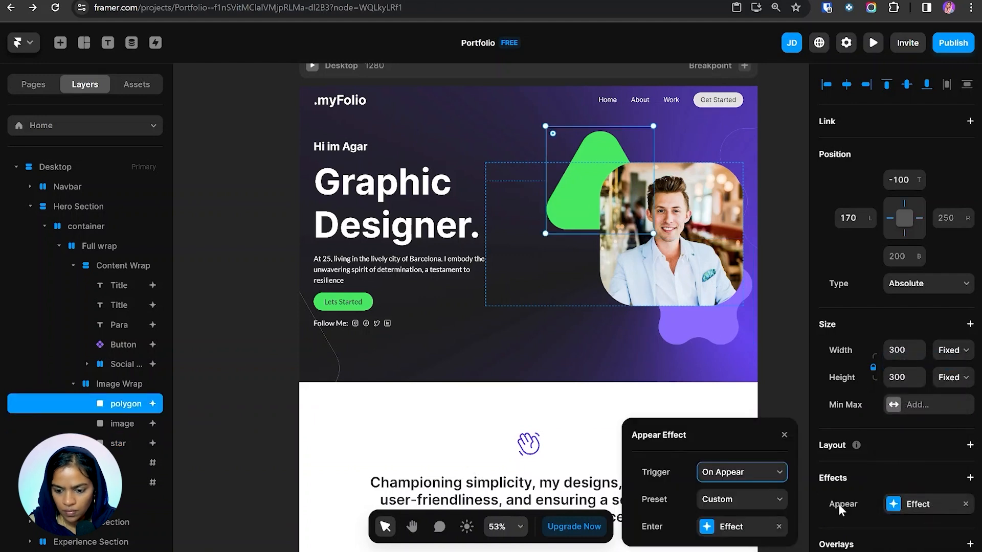
pyautogui.click(741, 528)
pyautogui.click(743, 531)
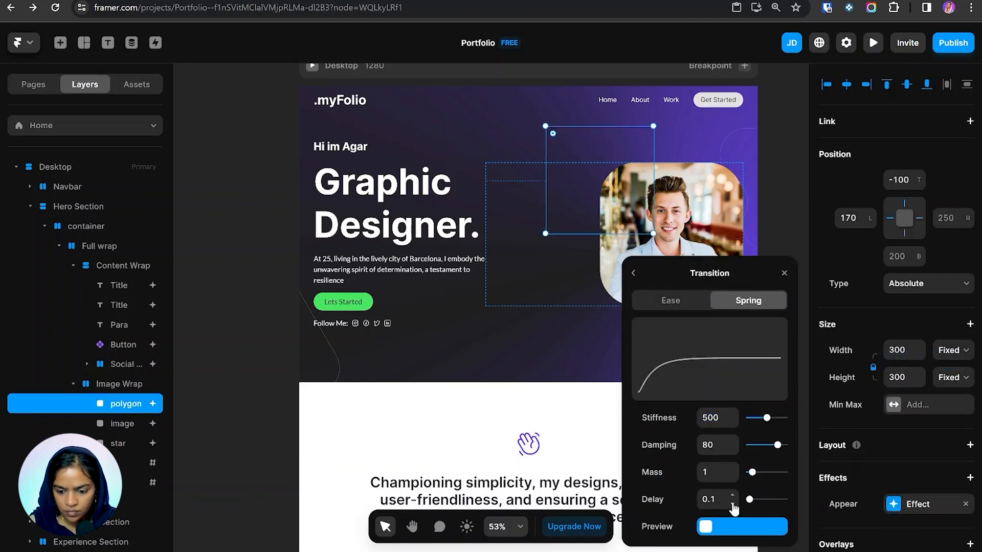
pyautogui.click(677, 257)
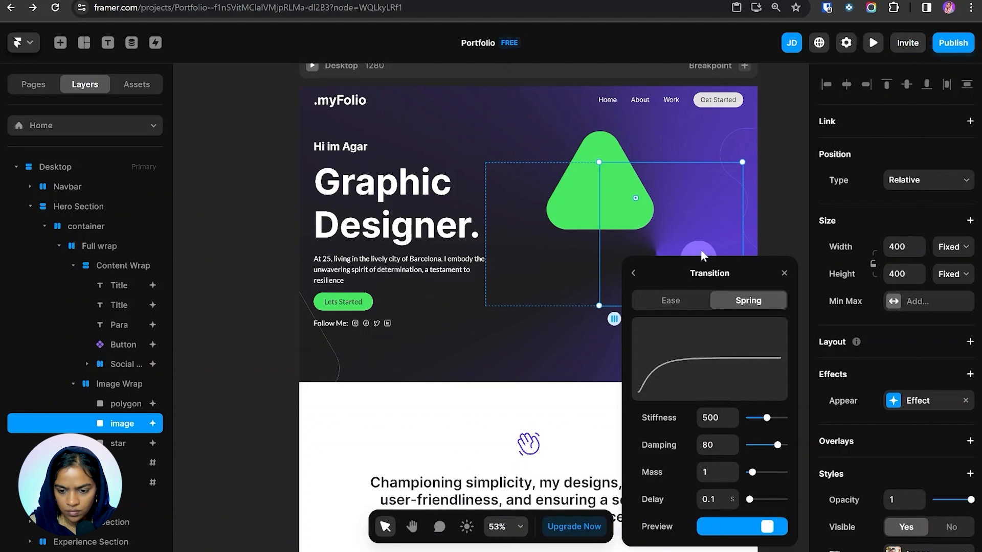
# - Set the polygon's enter effect to opacity 0.1 with a horizontal offset of -98 and a vertical offset of 0
pyautogui.click(570, 203)
pyautogui.moveTo(732, 496); pyautogui.dragTo(742, 550)
pyautogui.click(752, 419)
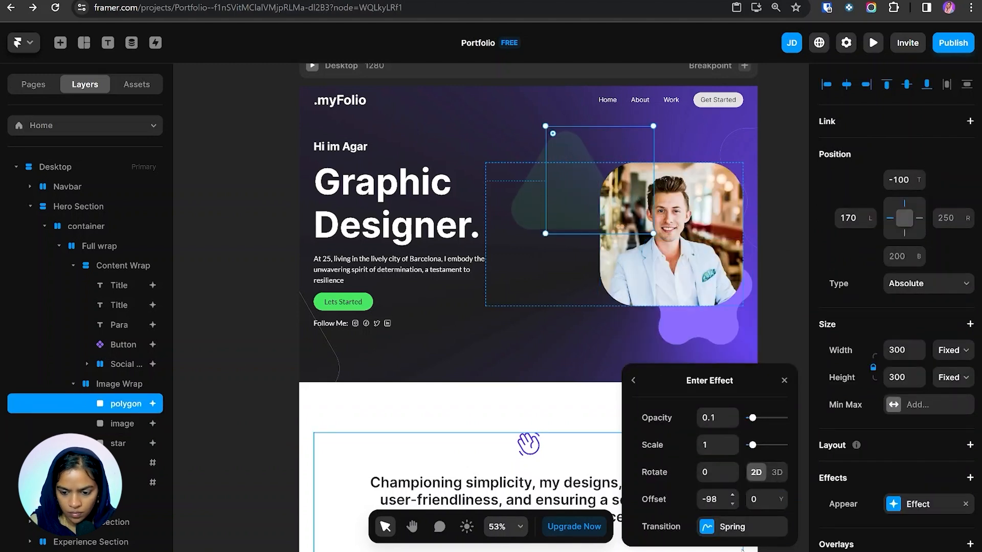
pyautogui.click(633, 380)
# - Set the star's enter effect to opacity 0.3, horizontal offset 66 and vertical offset 0, with a transition delay of 0 s
pyautogui.click(698, 327)
pyautogui.click(735, 531)
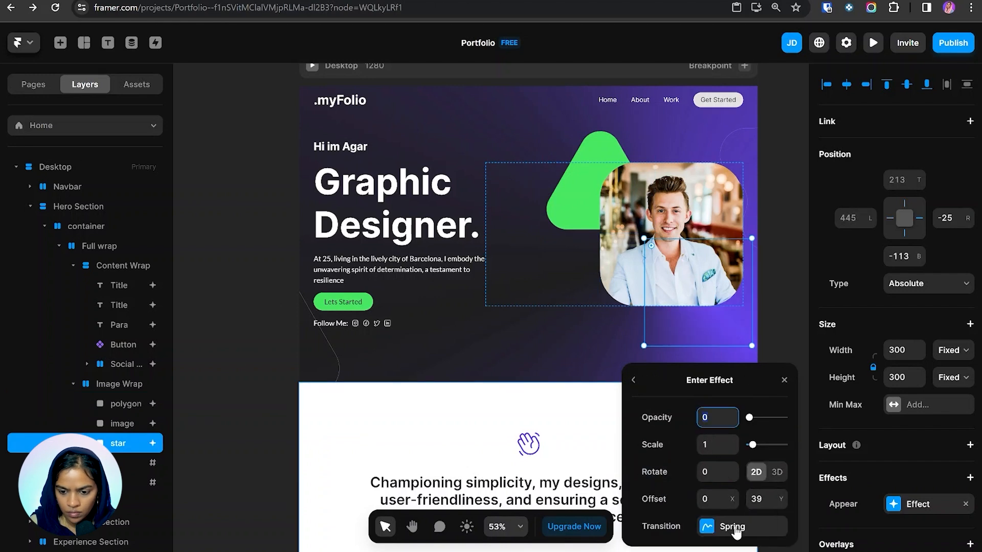
pyautogui.moveTo(782, 499); pyautogui.dragTo(733, 455)
pyautogui.click(760, 418)
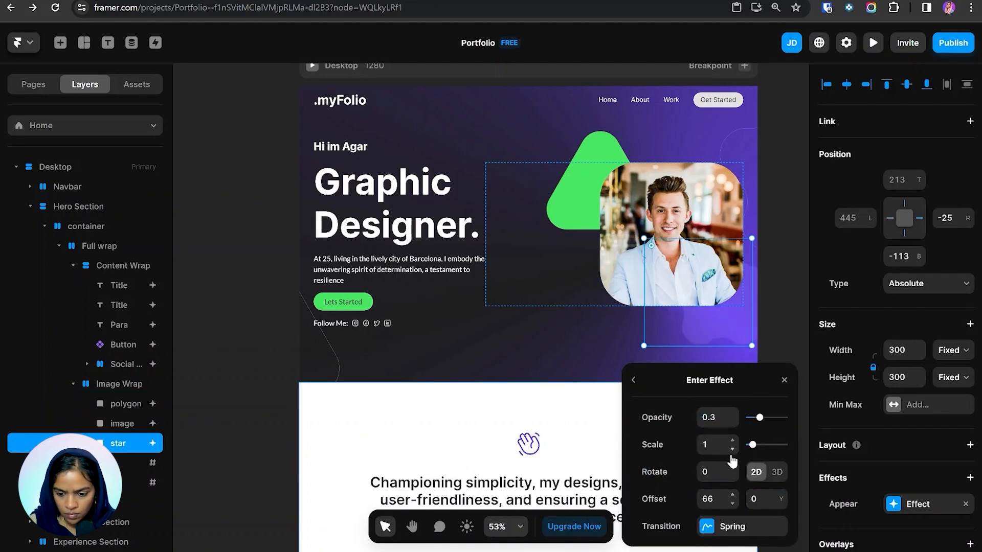
pyautogui.click(736, 527)
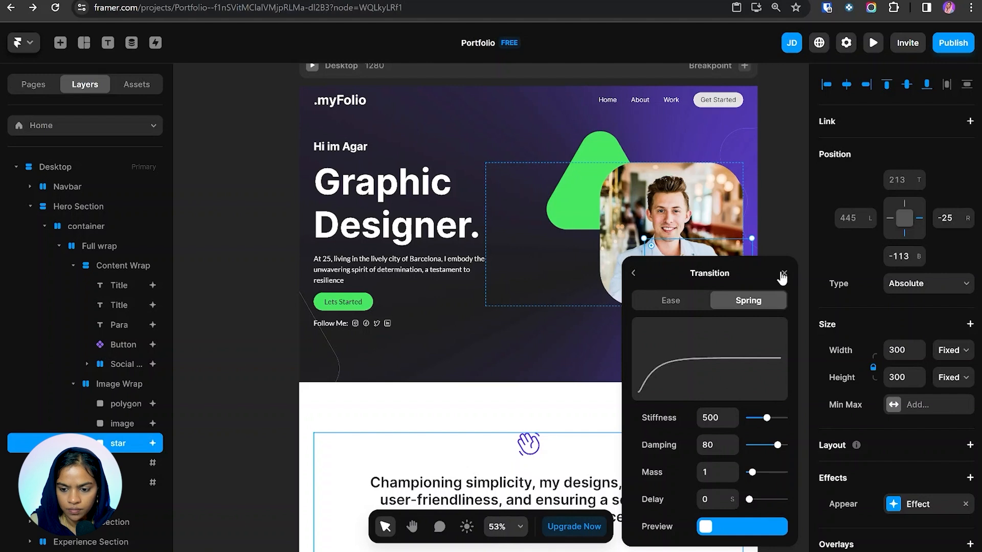
# - Preview and reload the page to check the hero image and shape animations, and return to the canvas
pyautogui.click(872, 42)
pyautogui.click(54, 44)
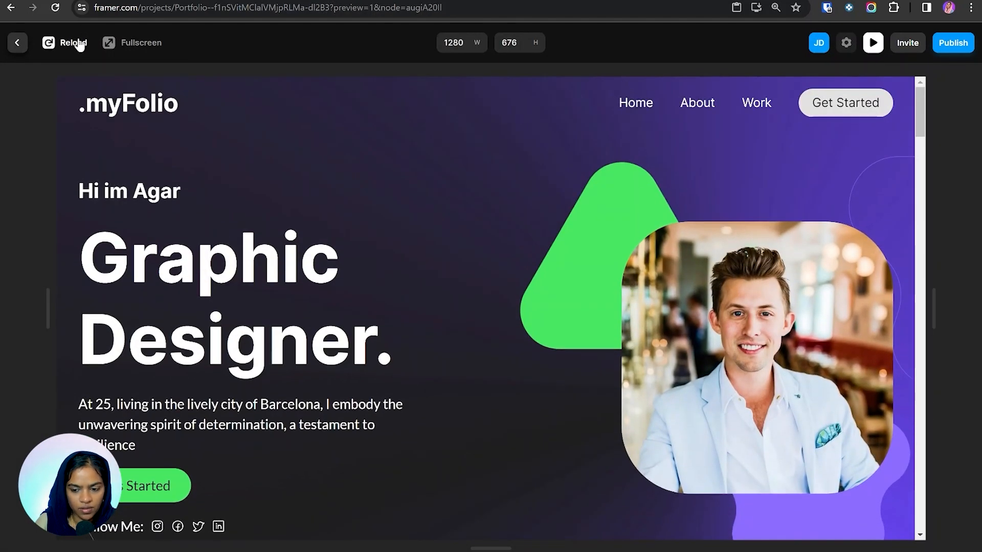
pyautogui.click(77, 43)
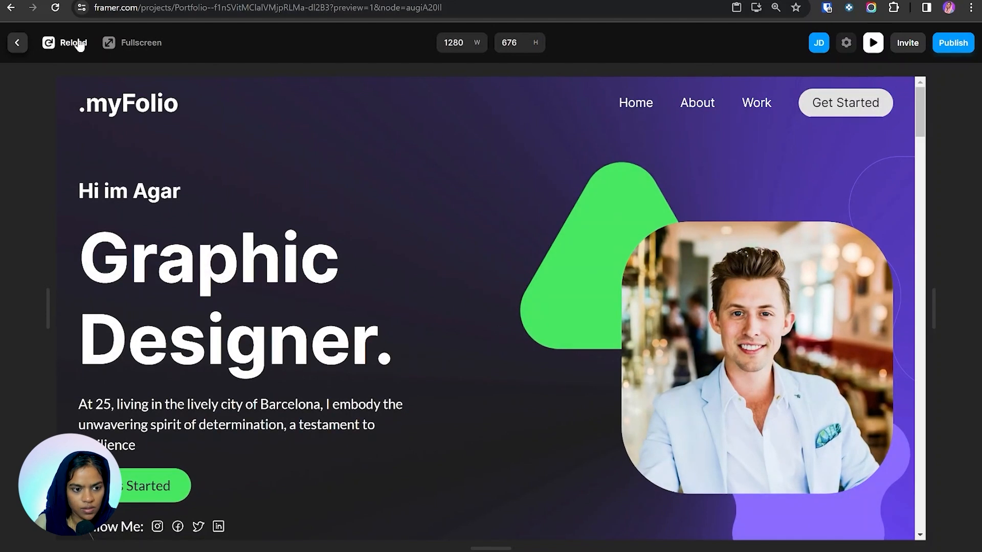
pyautogui.click(19, 46)
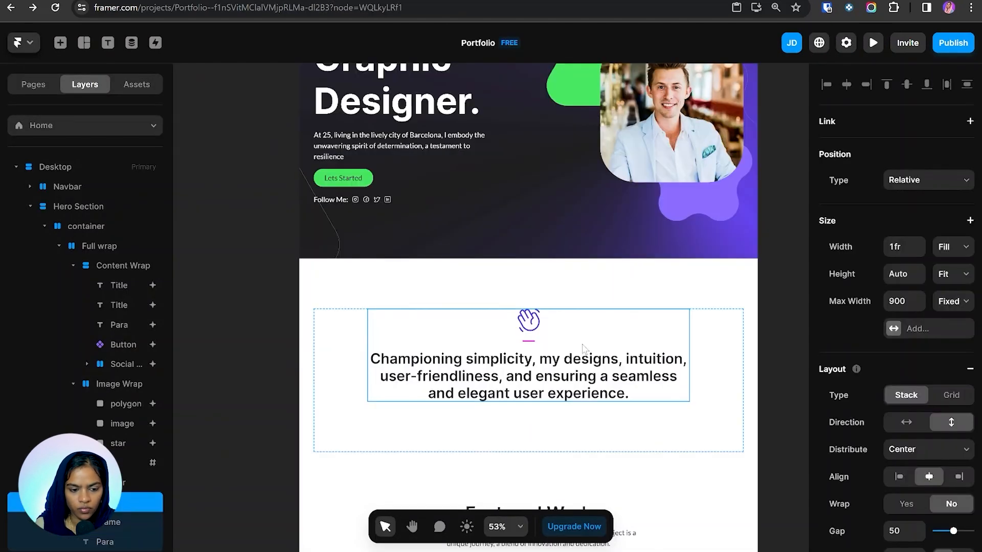
# - Add a Scroll Animation effect to the waving-hand icon in the About section
pyautogui.click(30, 206)
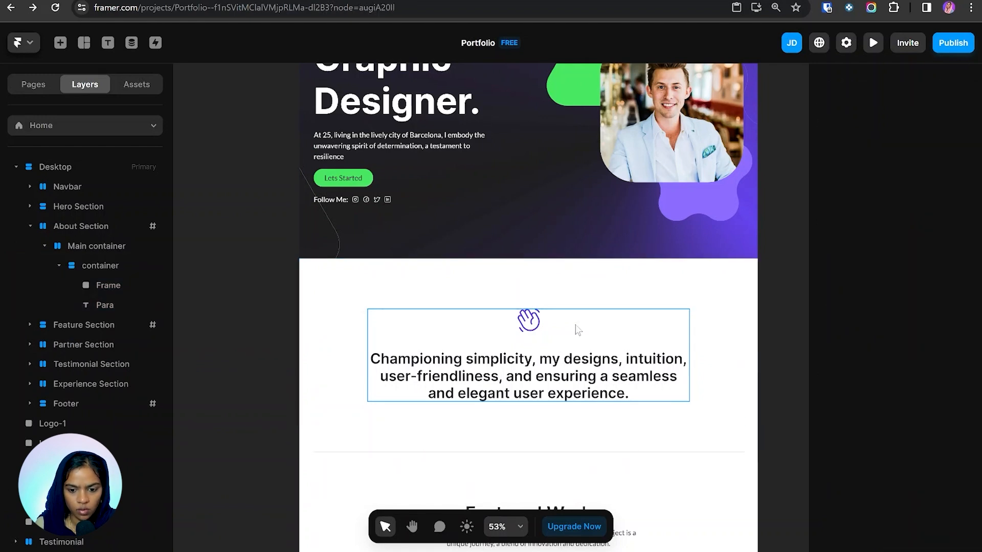
pyautogui.click(529, 320)
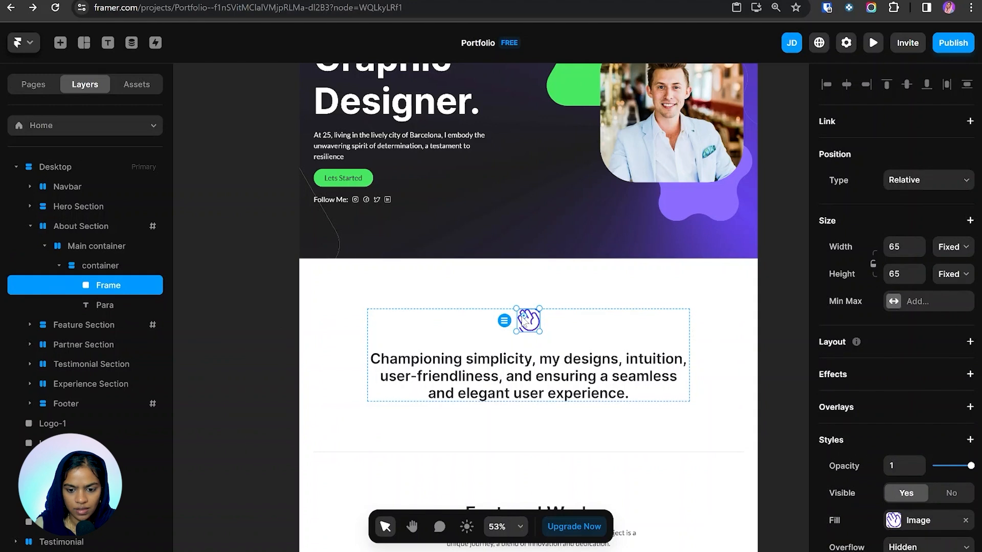
pyautogui.click(970, 374)
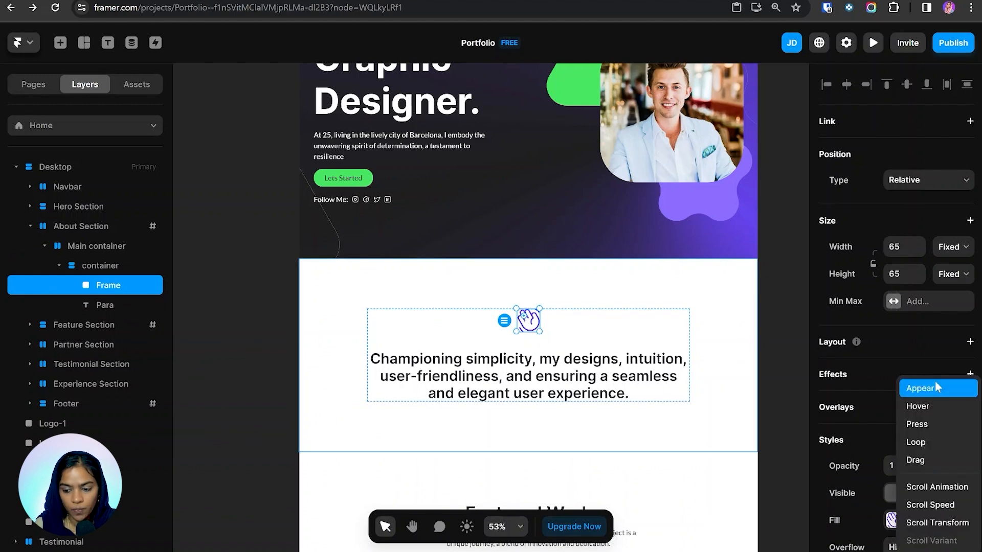
pyautogui.click(937, 487)
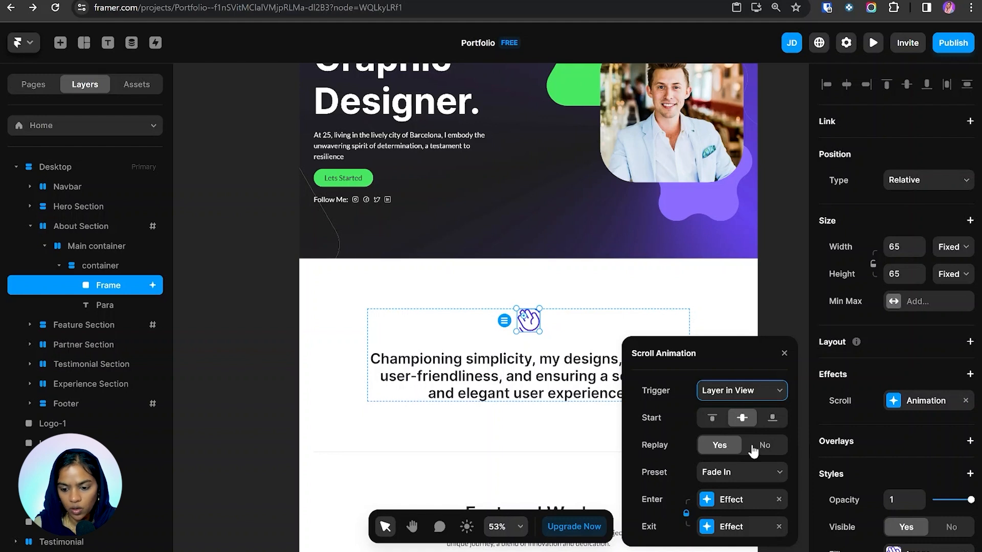
# - Set the icon's enter and exit effect to opacity 0 with a vertical offset of 47
pyautogui.click(718, 503)
pyautogui.write('.2')
pyautogui.moveTo(782, 475); pyautogui.dragTo(783, 438)
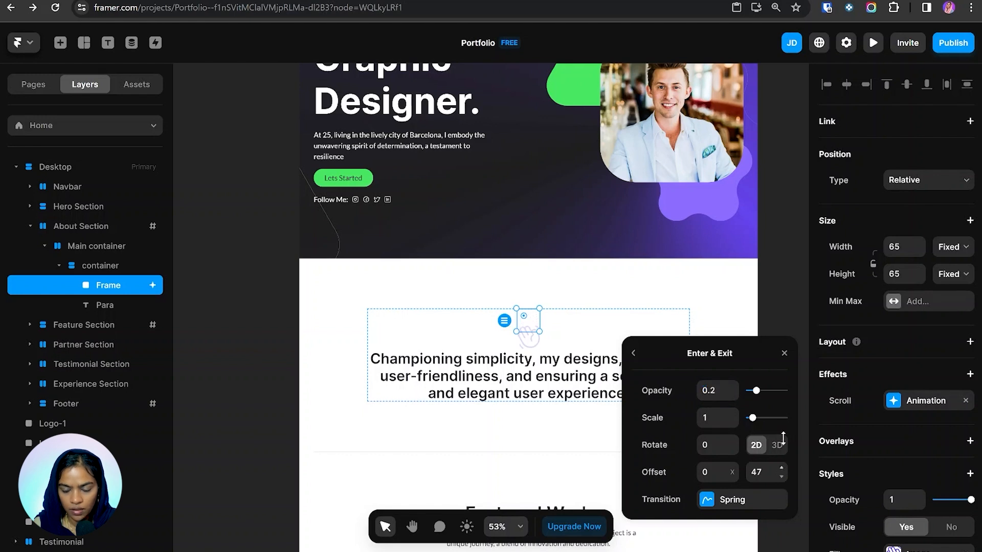
pyautogui.moveTo(756, 391); pyautogui.dragTo(748, 391)
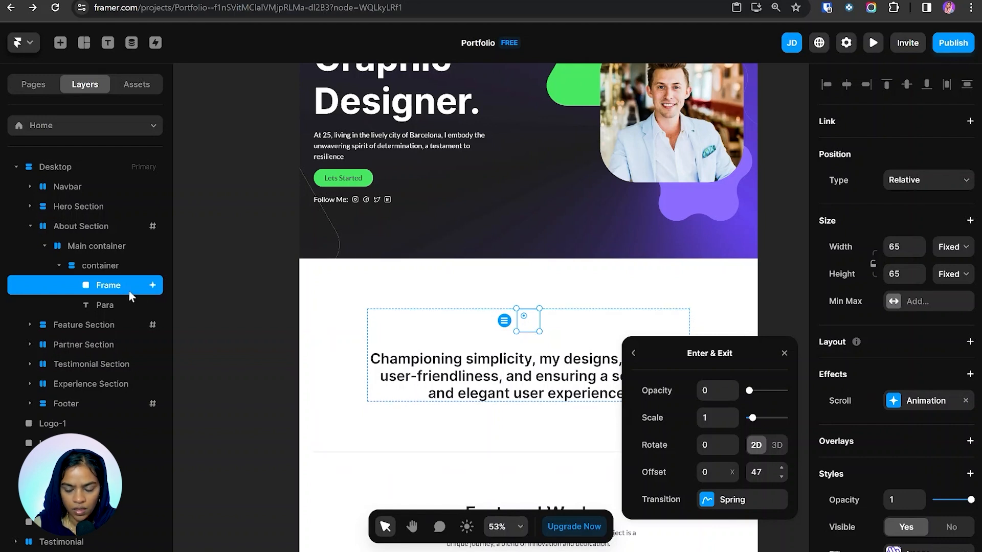
# - Copy the icon's Scroll Animation and paste it onto the About section's paragraph
pyautogui.rightClick(928, 404)
pyautogui.click(945, 414)
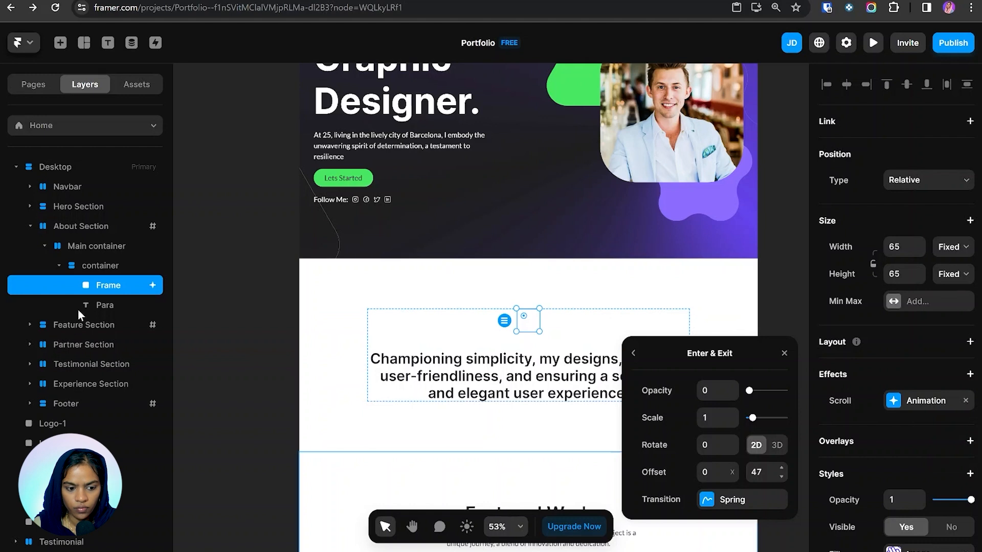
pyautogui.click(103, 306)
pyautogui.click(917, 372)
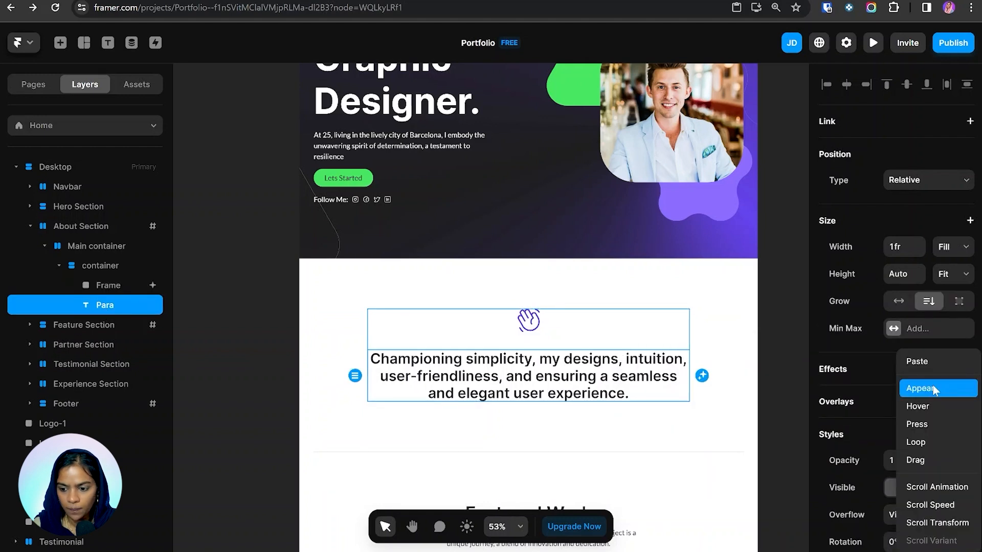
pyautogui.click(928, 361)
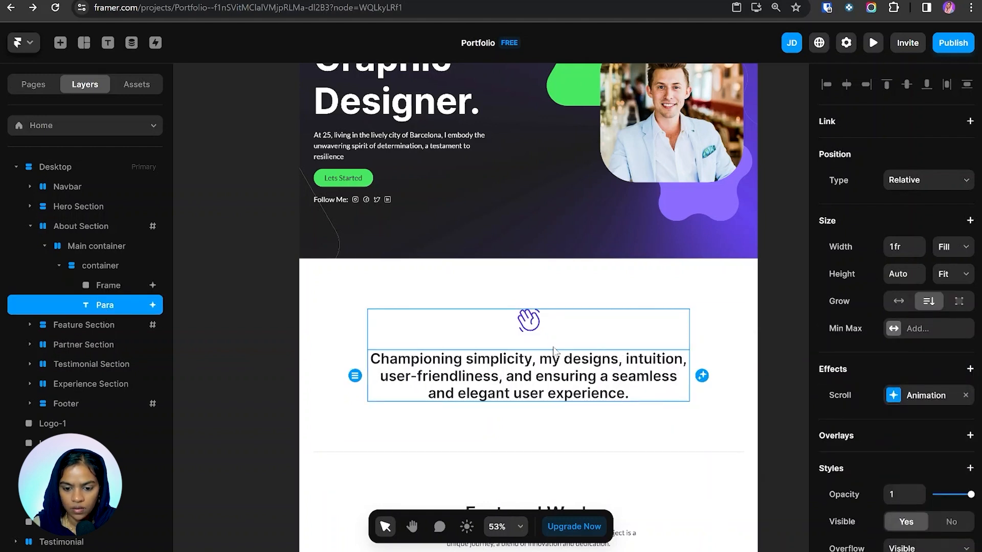
# - Preview the page down to the About section to check its scroll animations, and return to the canvas
pyautogui.click(553, 281)
pyautogui.click(873, 42)
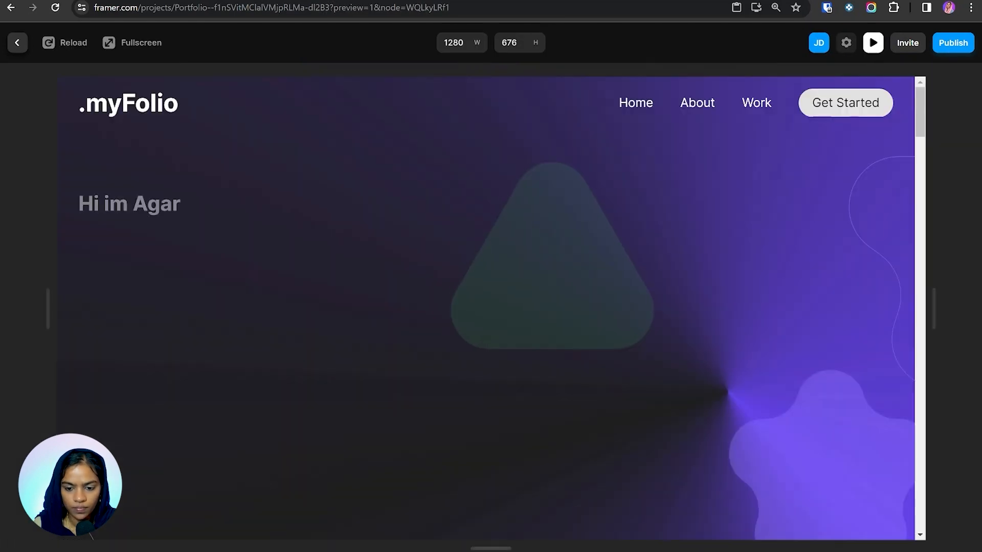
pyautogui.scroll(-5, 447, 357)
pyautogui.scroll(-4, 447, 363)
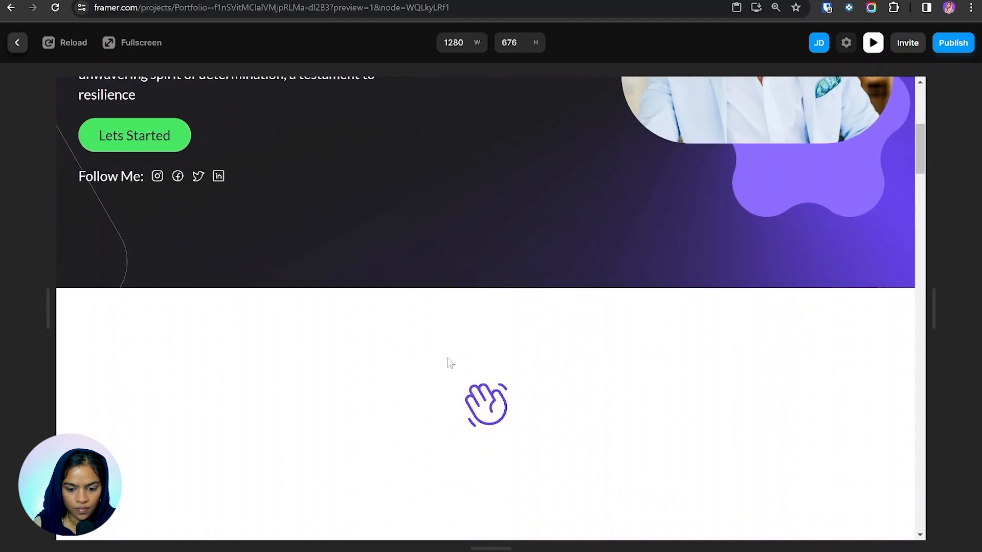
pyautogui.scroll(3, 447, 363)
pyautogui.scroll(5, 447, 363)
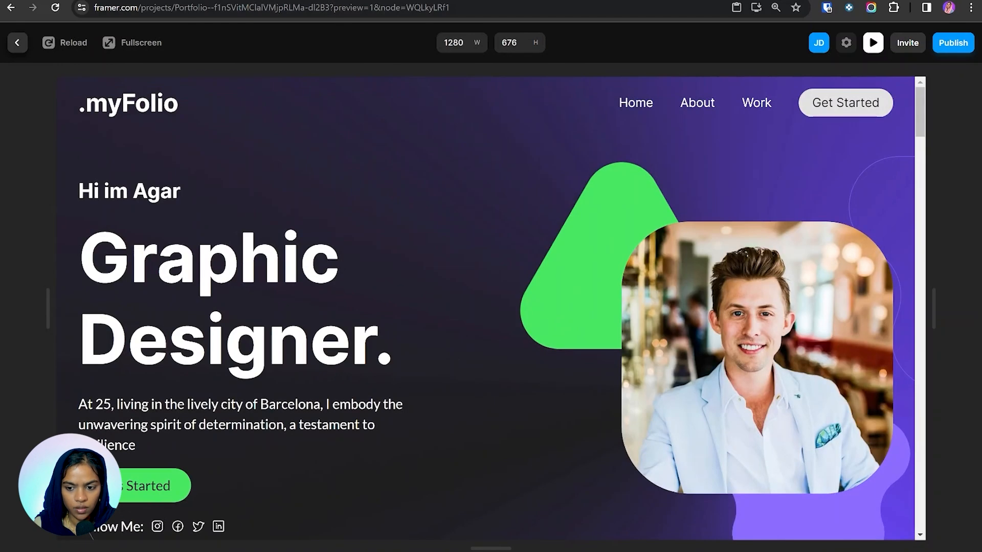
pyautogui.click(17, 43)
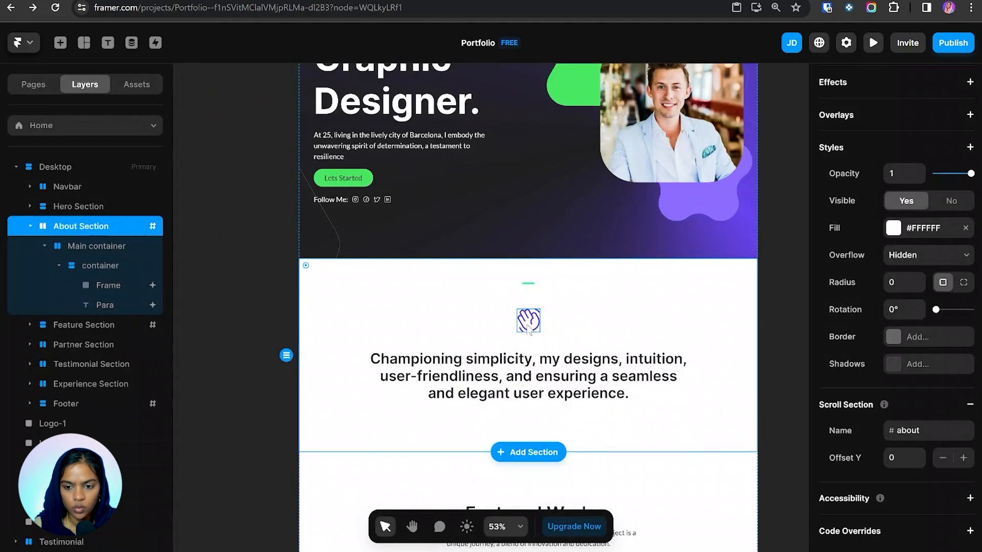
pyautogui.scroll(-3, 529, 327)
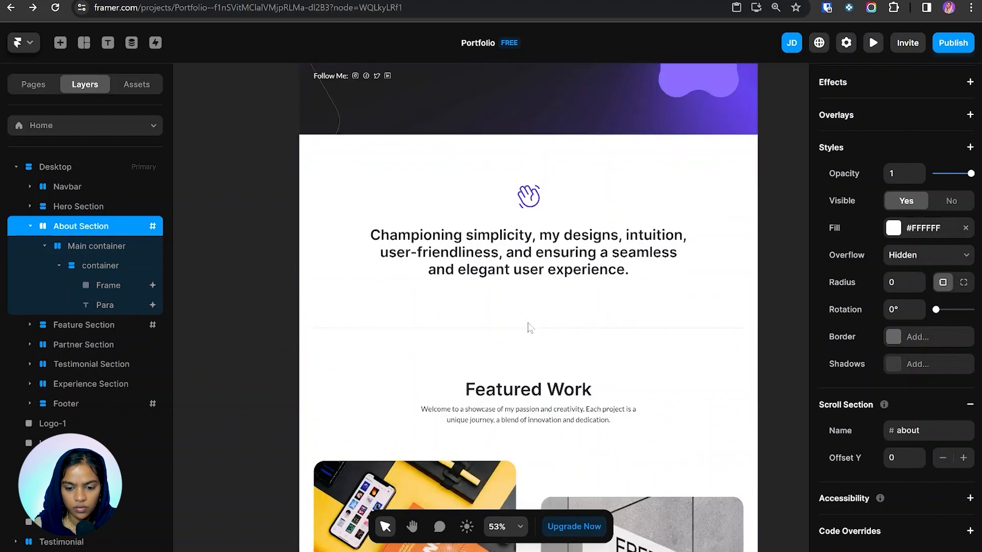
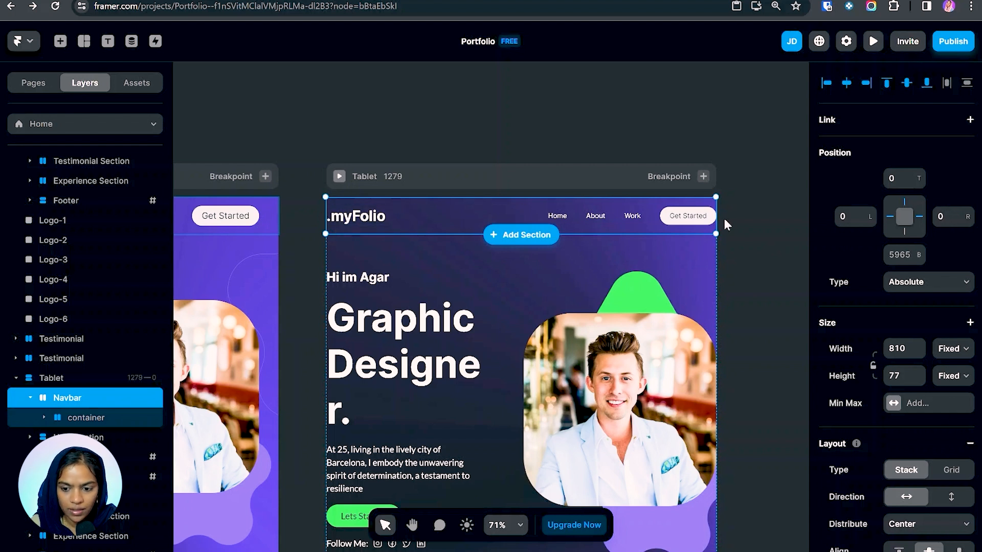
# - Set the Tablet navbar's right and left padding to 30 each
pyautogui.scroll(-4, 946, 421)
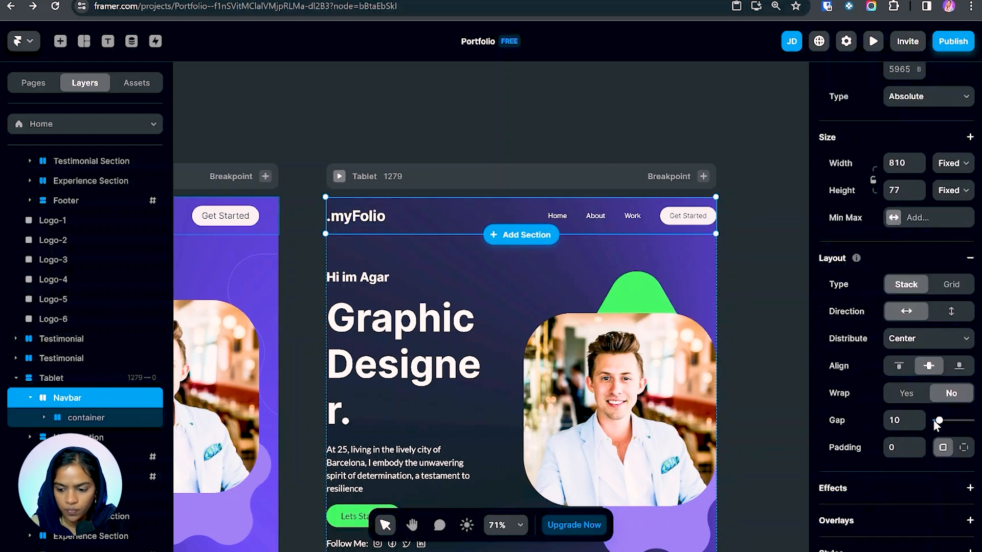
pyautogui.click(963, 448)
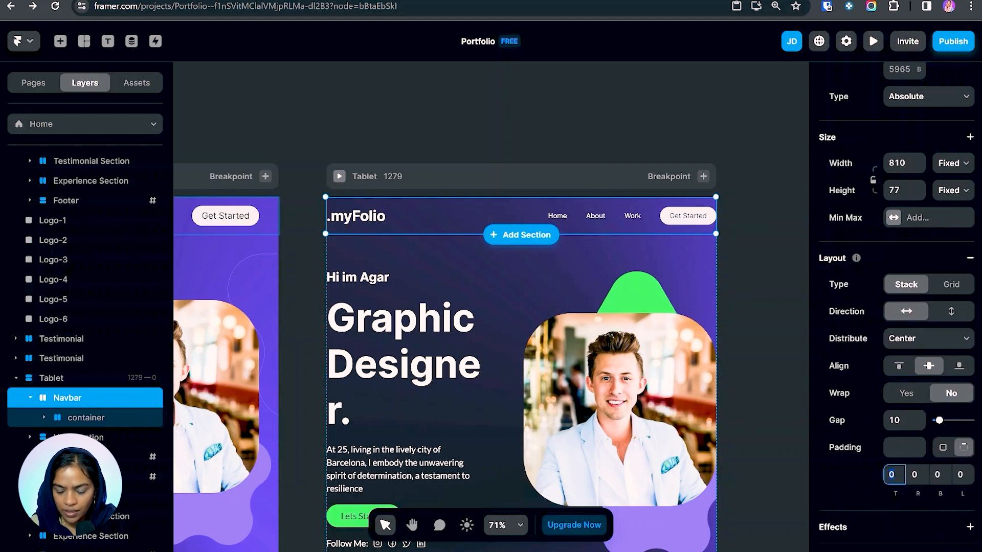
pyautogui.press('Tab')
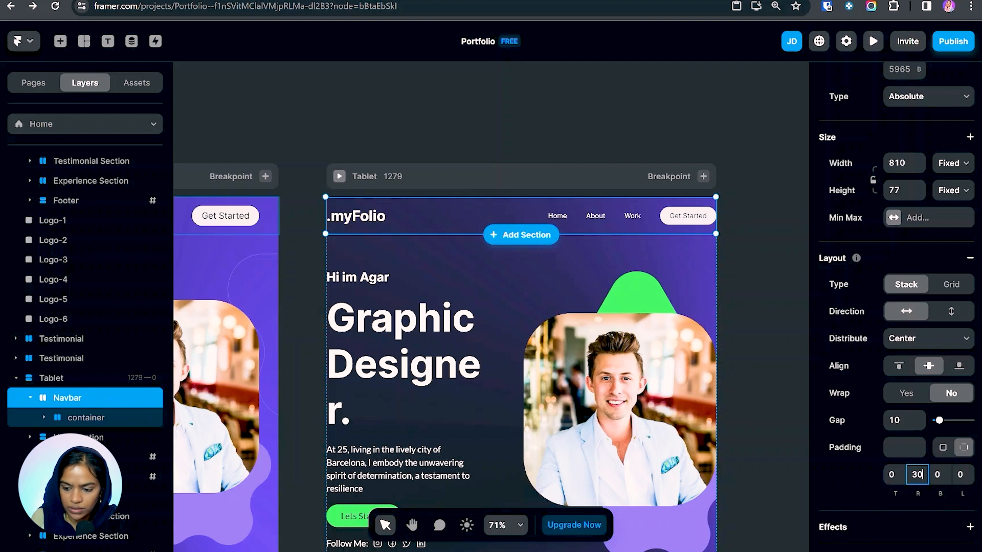
pyautogui.press('Tab')
pyautogui.press('Tab')
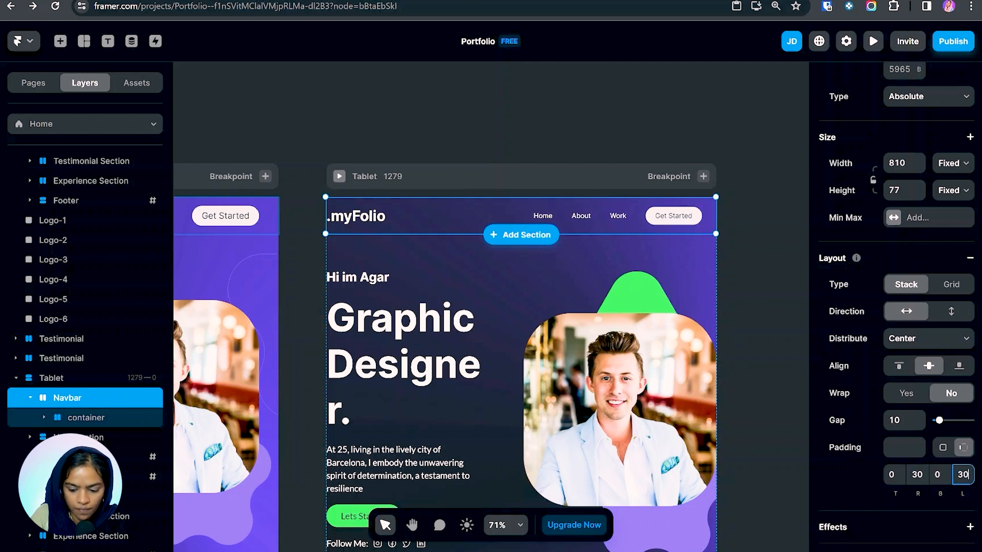
# - Set the Tablet navbar's width to relative at 100%
pyautogui.press('Return')
pyautogui.scroll(3, 843, 293)
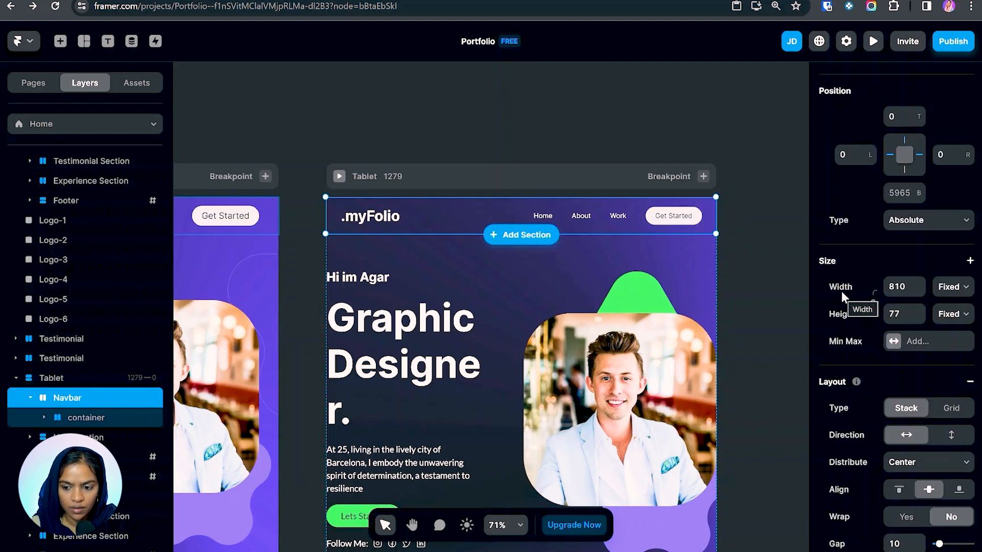
pyautogui.click(953, 287)
pyautogui.click(948, 317)
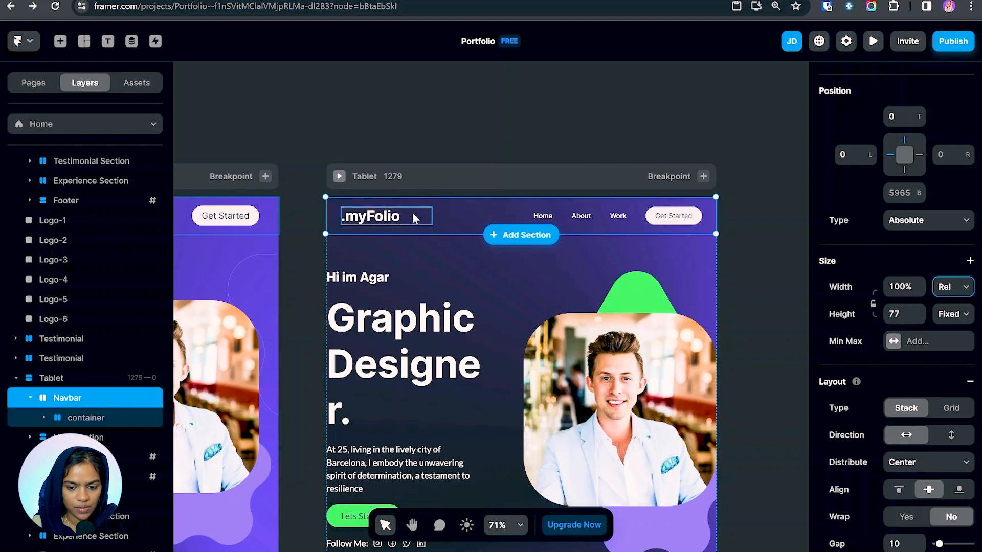
pyautogui.press('Escape')
# - Switch the stack direction of the Tablet hero section's Full wrap to vertical
pyautogui.scroll(-3, 541, 276)
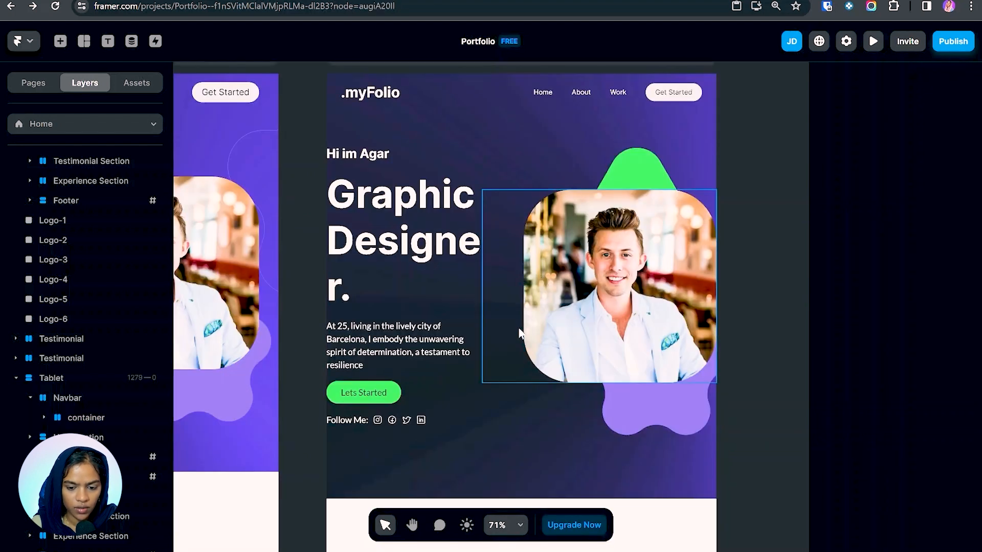
pyautogui.click(517, 434)
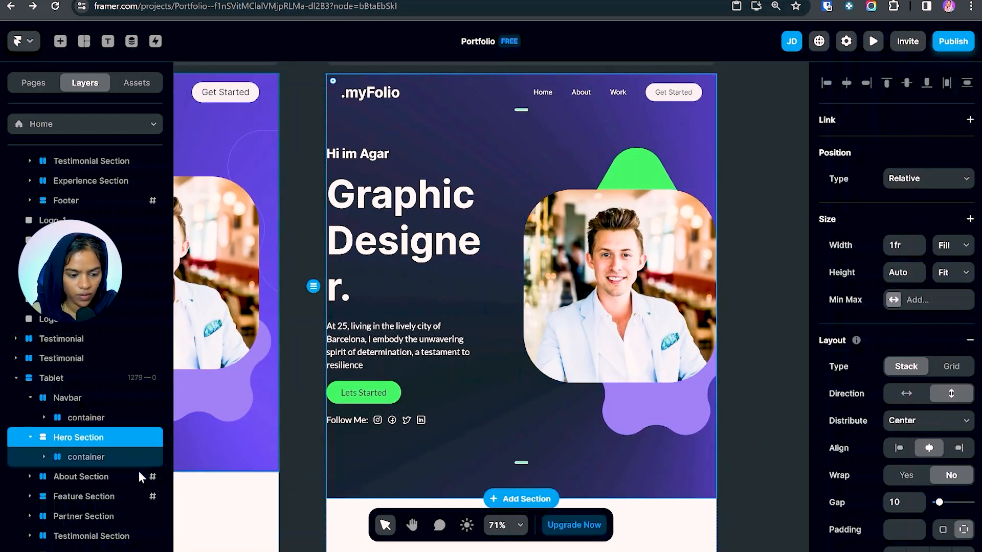
pyautogui.click(109, 463)
pyautogui.click(953, 395)
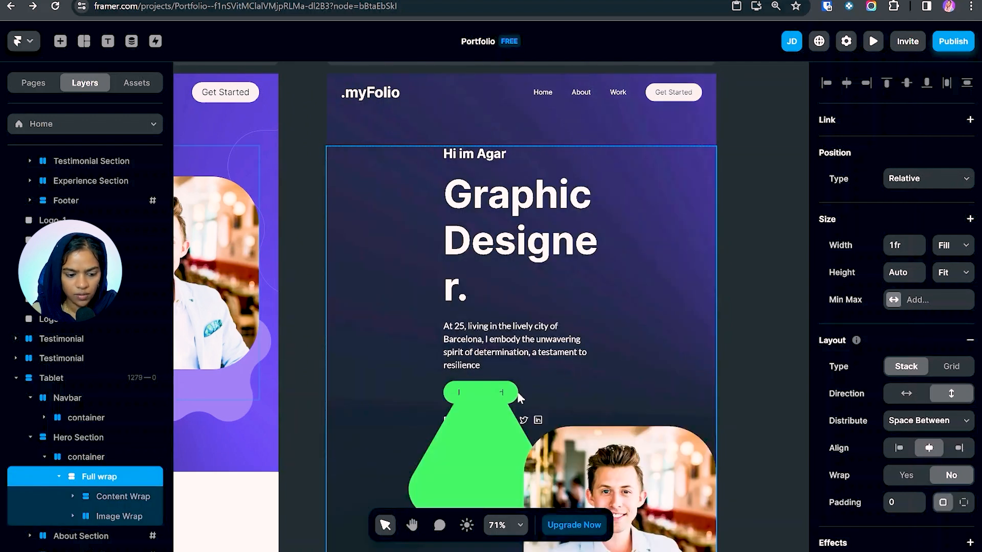
# - Set the Tablet hero's Content Wrap width to 75% and align the Full wrap's contents to the left
pyautogui.click(130, 497)
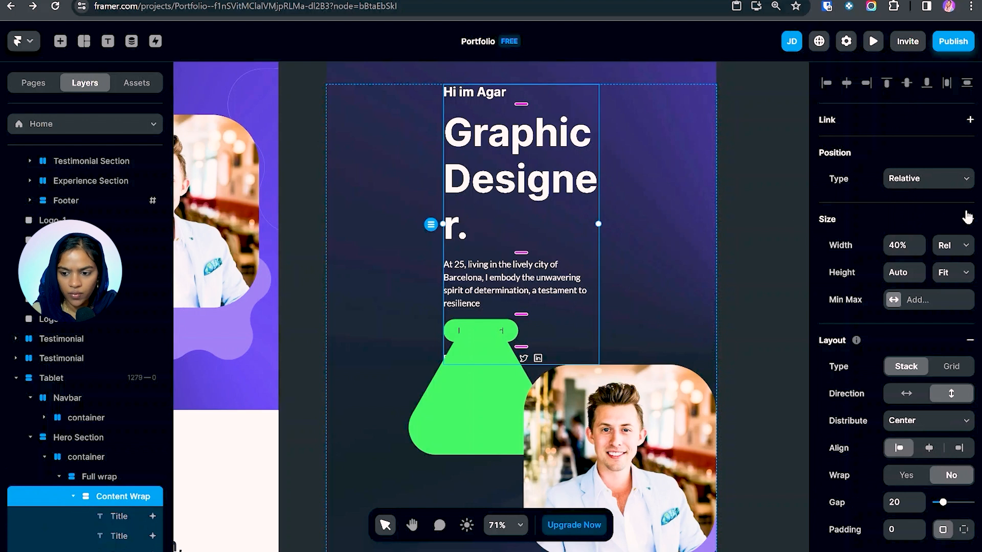
pyautogui.click(898, 245)
pyautogui.write('75%')
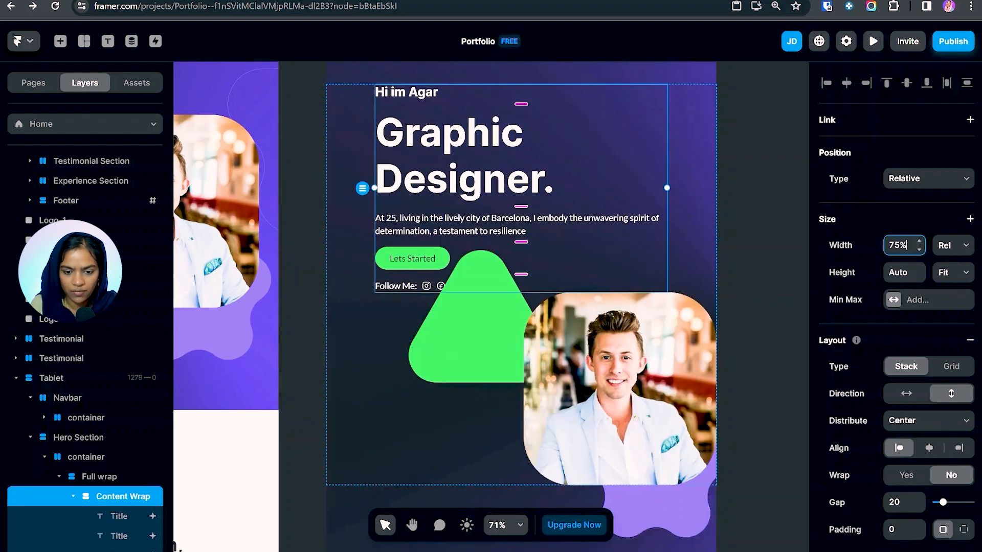
pyautogui.press('Escape')
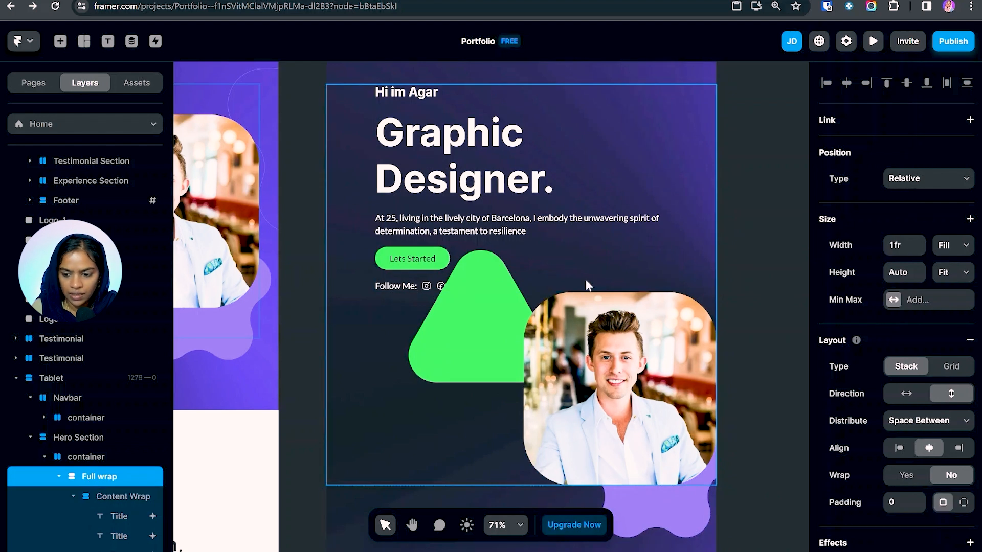
pyautogui.click(899, 448)
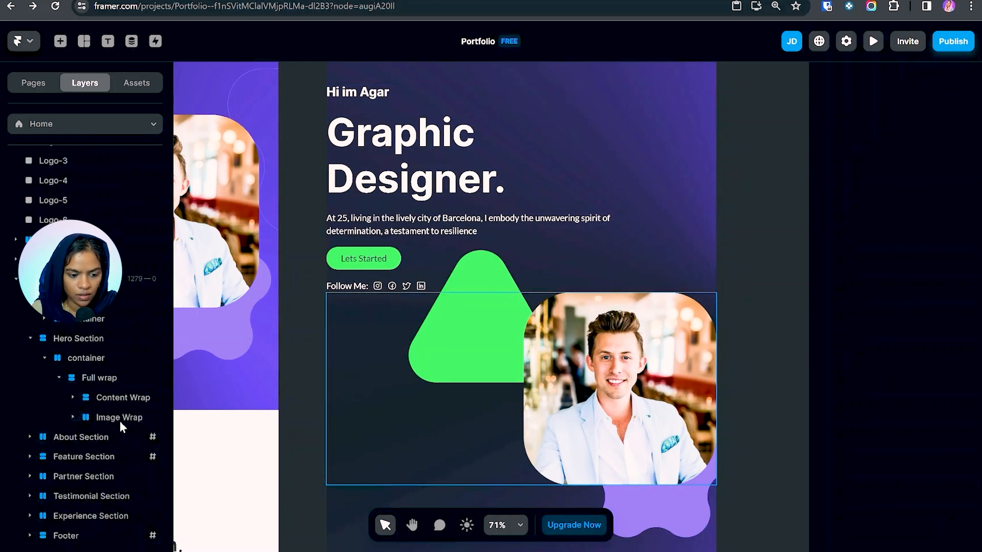
# - Set the Tablet hero's Image Wrap distribution to Center
pyautogui.click(120, 419)
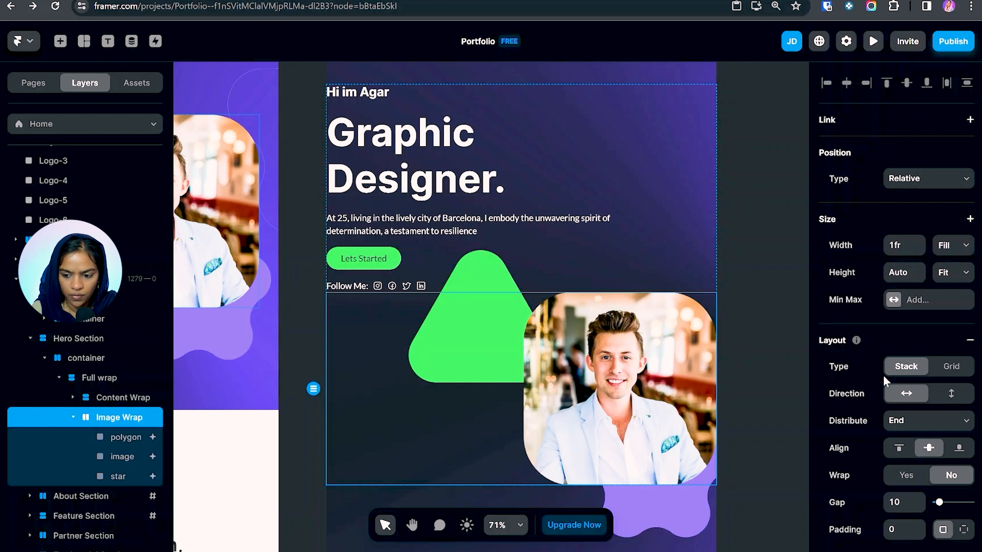
pyautogui.click(910, 429)
pyautogui.click(901, 446)
# - Move the purple star to about 429 left and -113 bottom, and the green polygon to about 78 left and -94 top
pyautogui.scroll(-3, 666, 347)
pyautogui.click(667, 346)
pyautogui.moveTo(667, 346); pyautogui.dragTo(608, 338)
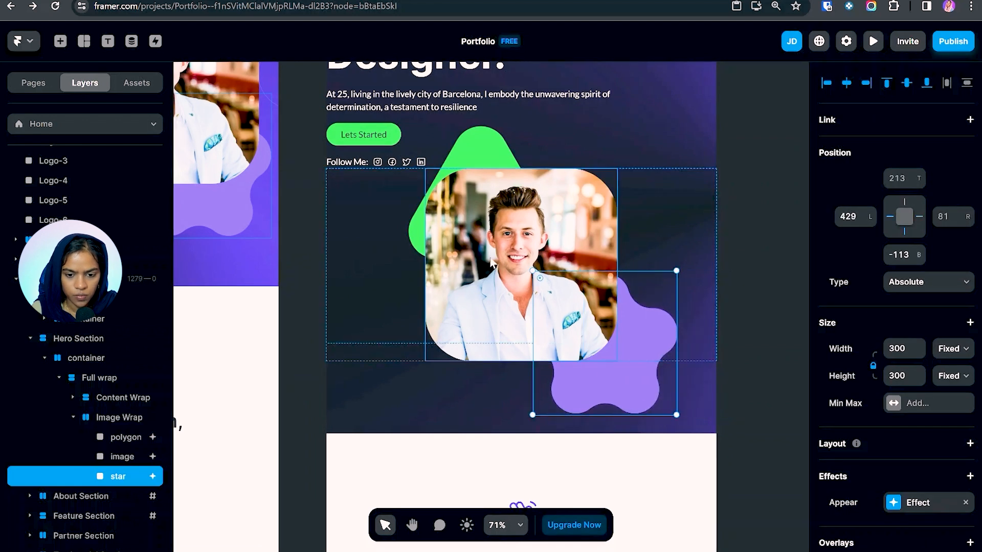
pyautogui.click(497, 152)
pyautogui.scroll(3, 497, 151)
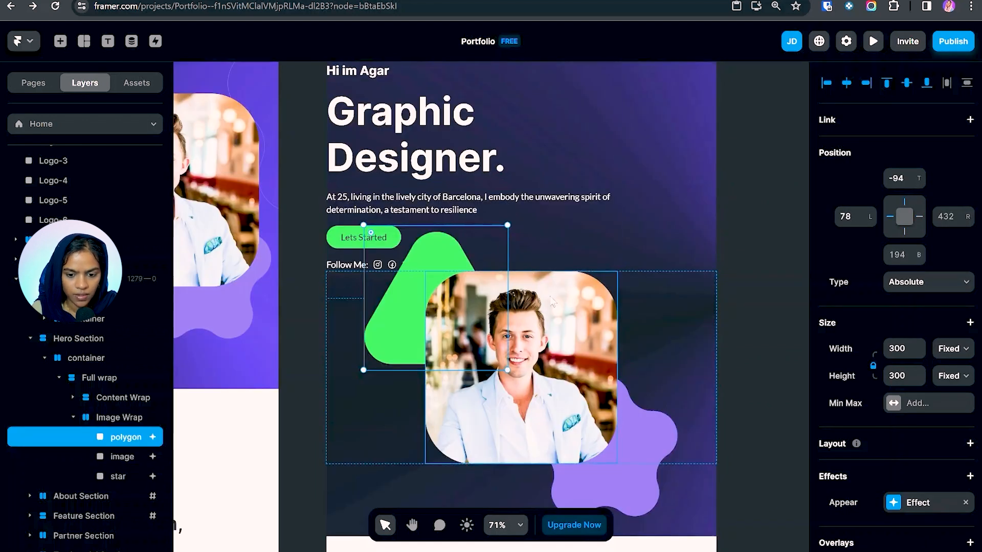
# - Set the hero Full wrap's distribution to Center with a gap of 100
pyautogui.click(99, 378)
pyautogui.click(903, 422)
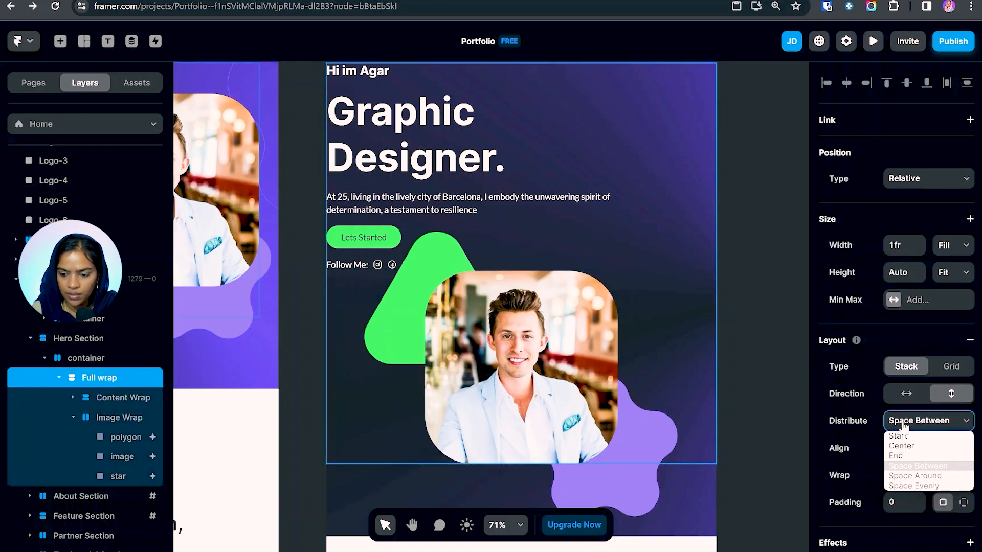
pyautogui.click(900, 446)
pyautogui.click(900, 502)
pyautogui.press('Return')
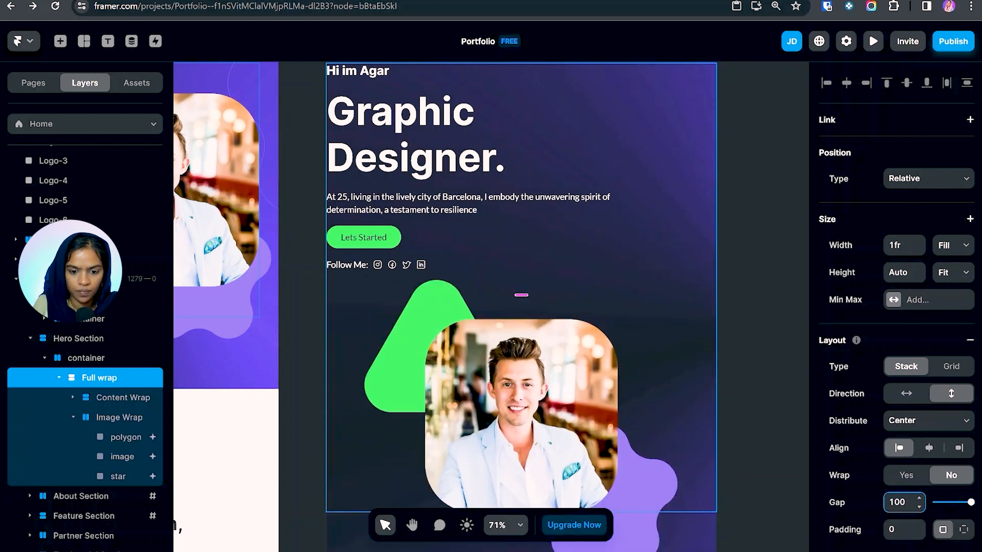
# - Shrink the Tablet hero photo slightly about its centre and shift the green polygon right, closer to the photo
pyautogui.scroll(-3, 440, 259)
pyautogui.click(529, 296)
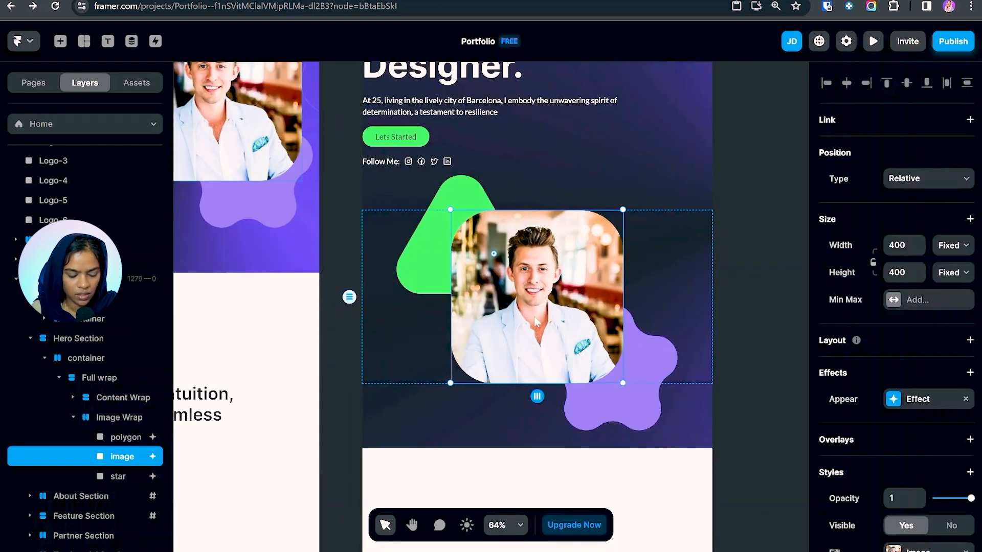
pyautogui.moveTo(467, 381); pyautogui.dragTo(476, 363)
pyautogui.moveTo(442, 285); pyautogui.dragTo(460, 284)
pyautogui.scroll(3, 628, 361)
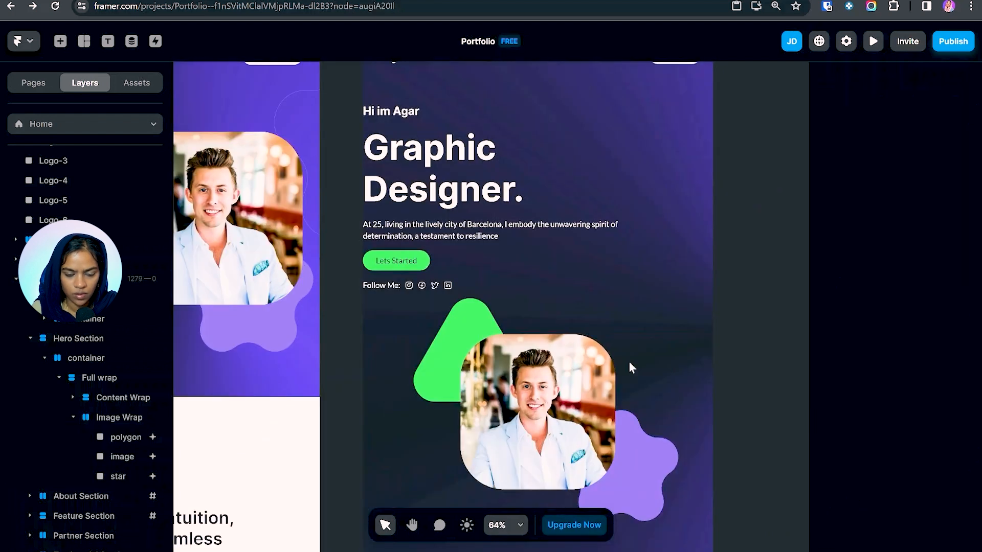
# - Set the Tablet hero section's top padding to 120
pyautogui.scroll(3, 627, 365)
pyautogui.click(506, 217)
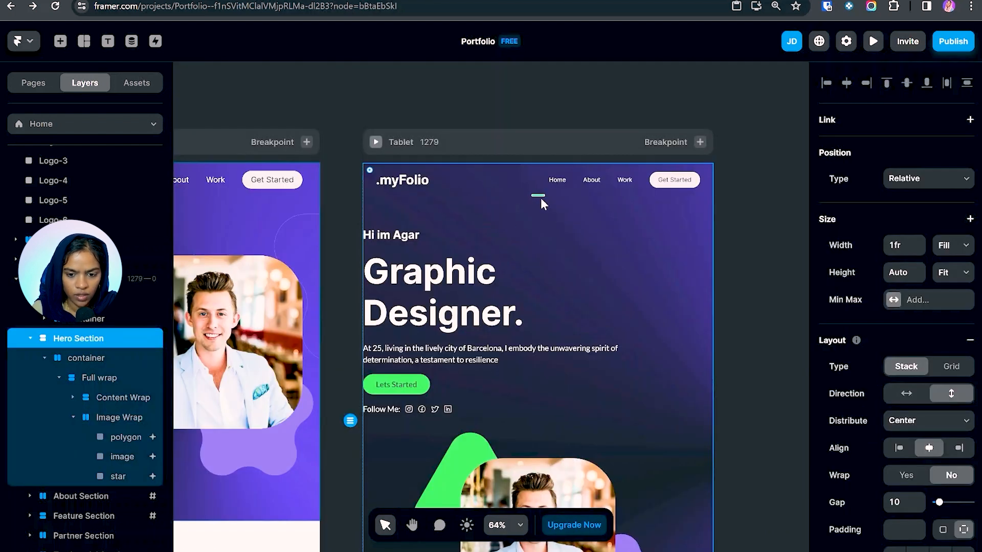
pyautogui.scroll(-4, 919, 468)
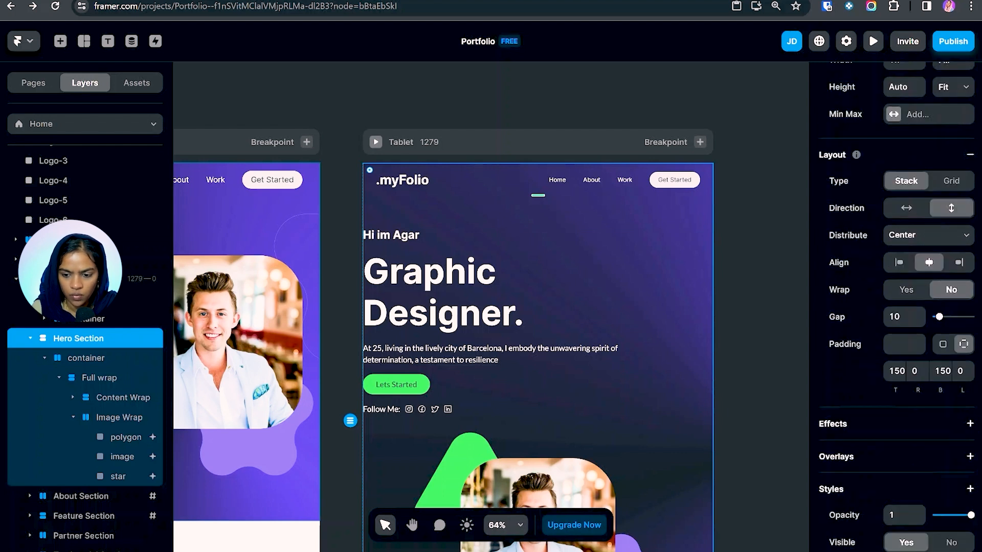
pyautogui.press('Return')
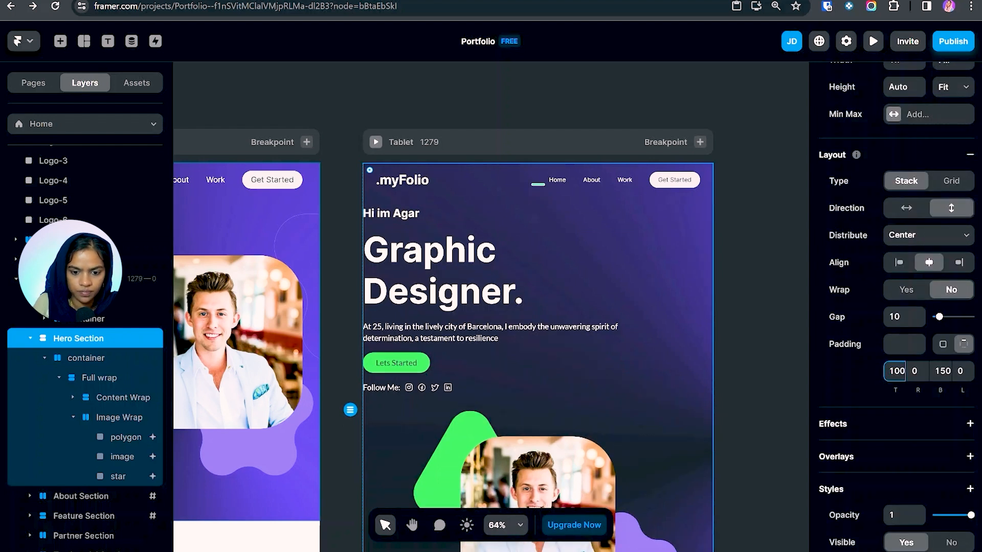
pyautogui.write('120')
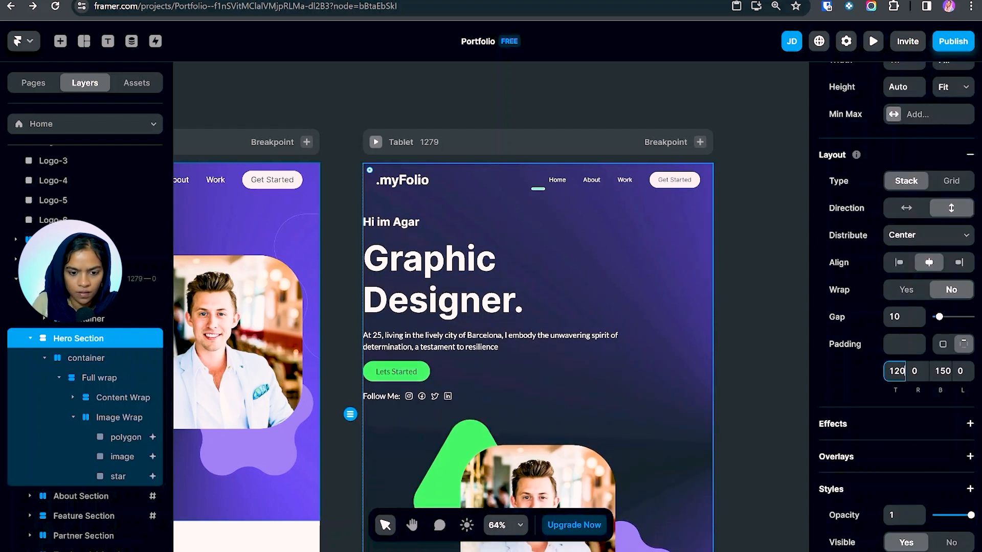
pyautogui.click(761, 358)
# - Set the Tablet hero section's right and left padding to 30 each
pyautogui.scroll(3, 519, 344)
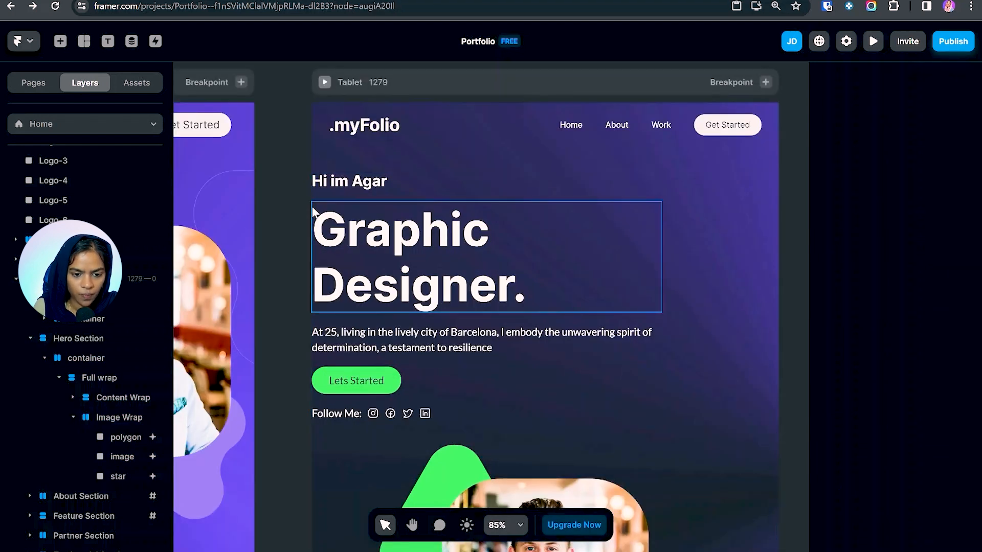
pyautogui.scroll(-2, 741, 281)
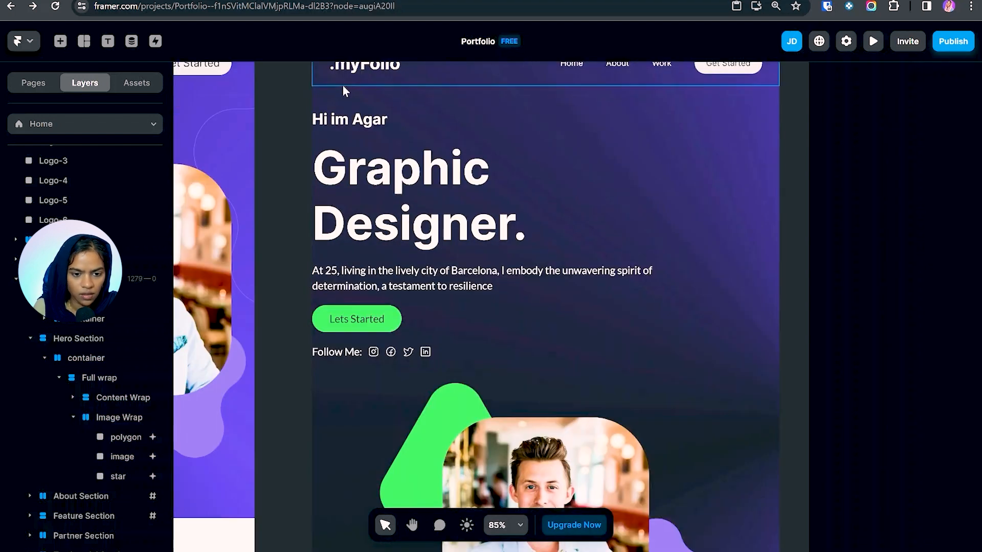
pyautogui.click(117, 340)
pyautogui.scroll(-3, 910, 450)
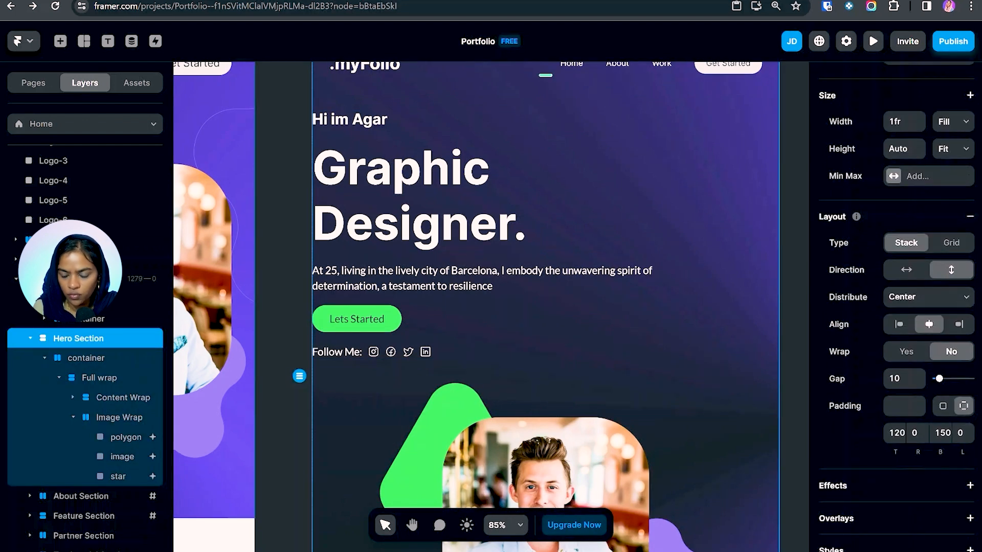
pyautogui.scroll(-1, 921, 439)
pyautogui.click(969, 424)
pyautogui.click(881, 394)
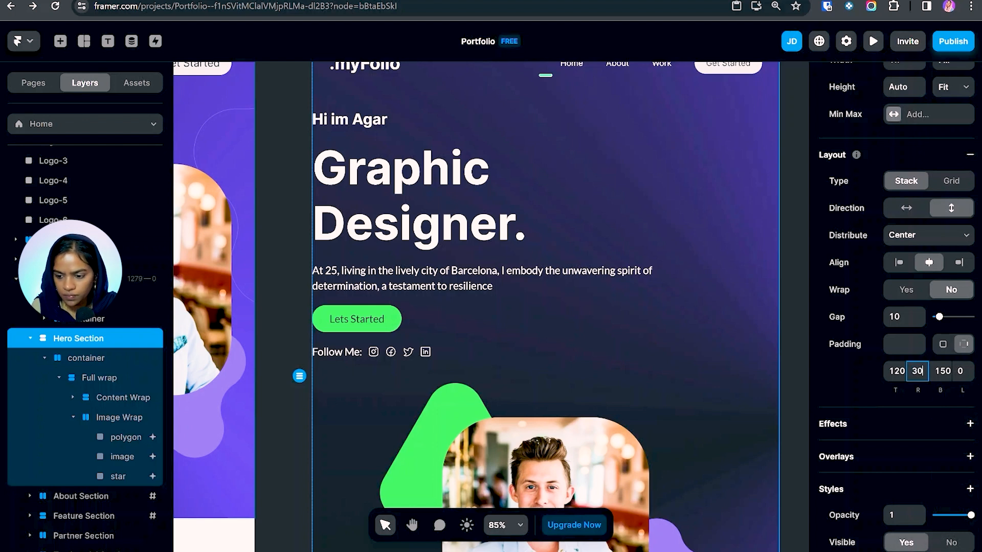
pyautogui.press('Tab')
pyautogui.press('Tab')
pyautogui.write('30')
pyautogui.press('Return')
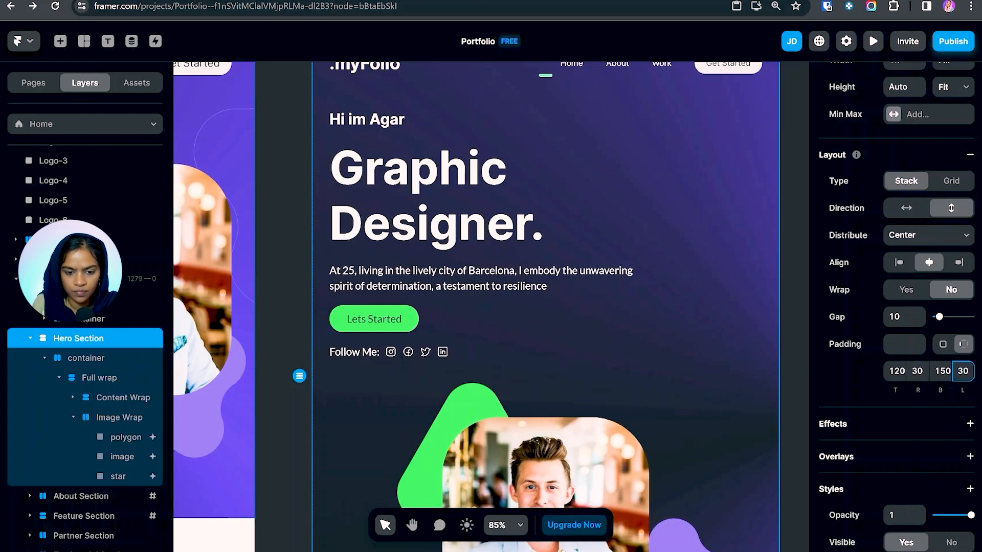
# - Set the Tablet About section's top padding to 75
pyautogui.scroll(-5, 569, 204)
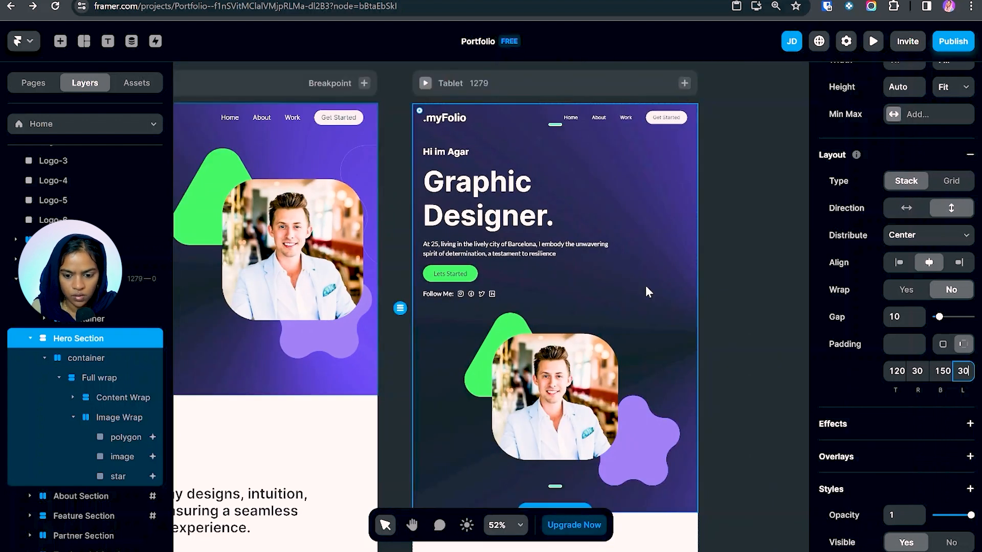
pyautogui.scroll(-3, 610, 203)
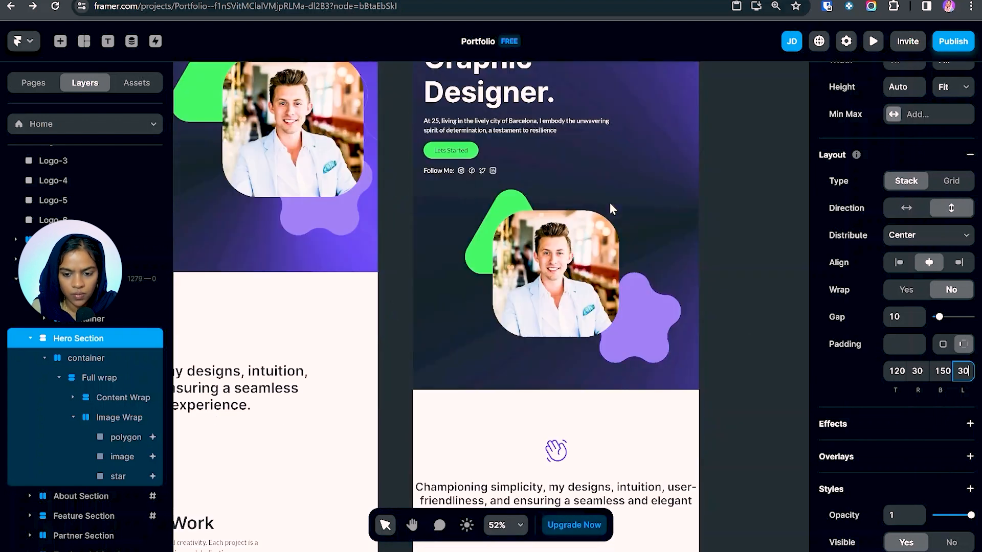
pyautogui.scroll(-4, 566, 434)
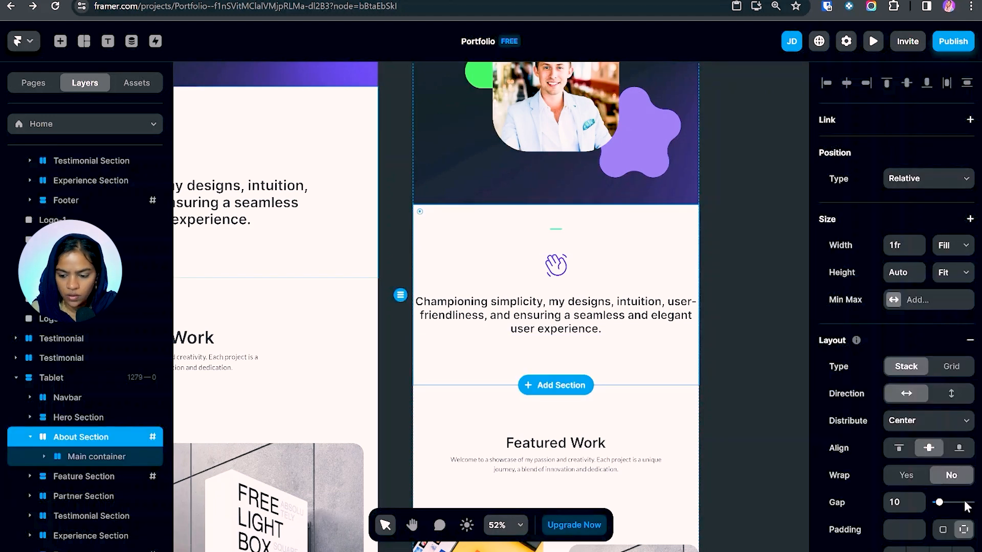
pyautogui.scroll(-2, 967, 505)
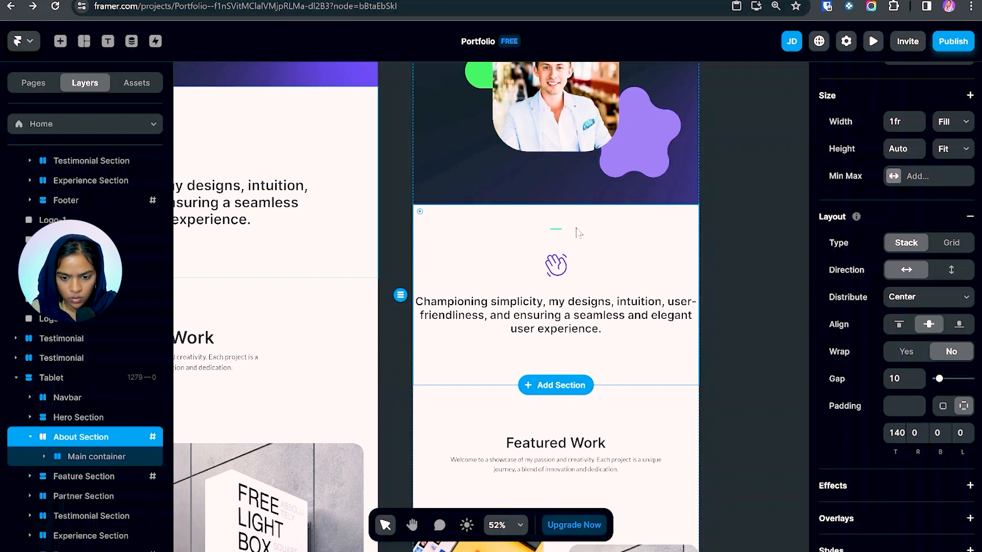
pyautogui.click(896, 433)
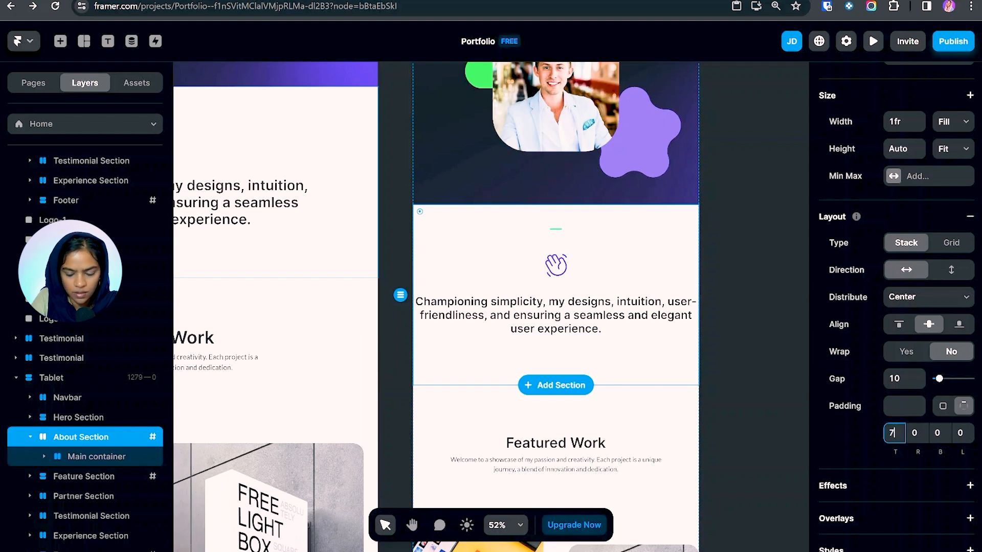
pyautogui.press('Return')
# - Set the bottom padding of the About section's Main container to 75
pyautogui.click(96, 456)
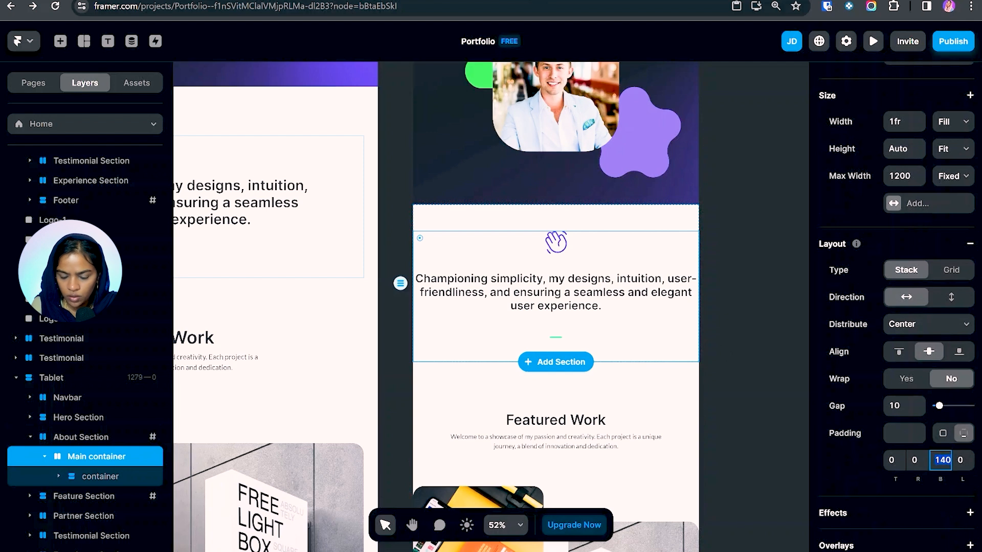
pyautogui.write('75')
pyautogui.click(749, 343)
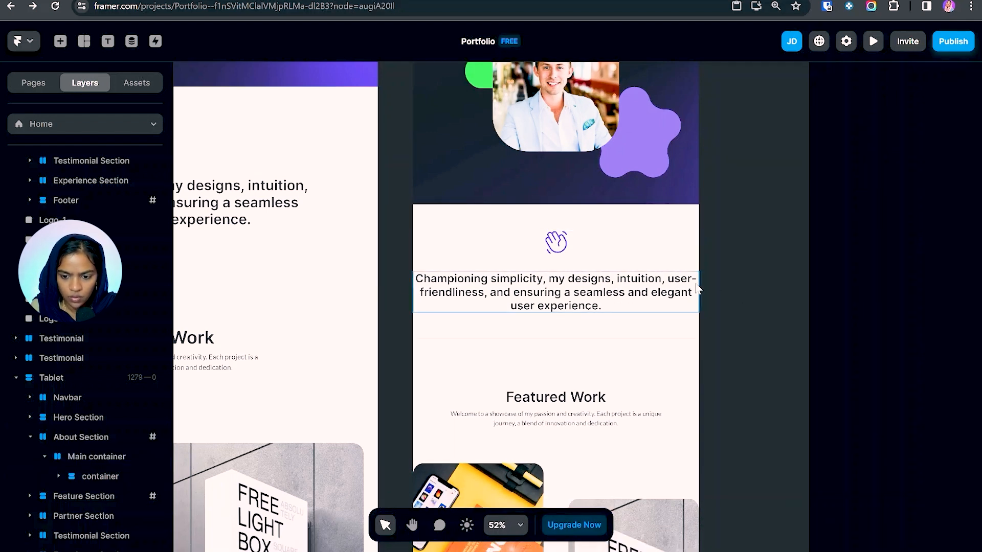
# - Add equal right and left padding to the Tablet About section
pyautogui.click(100, 476)
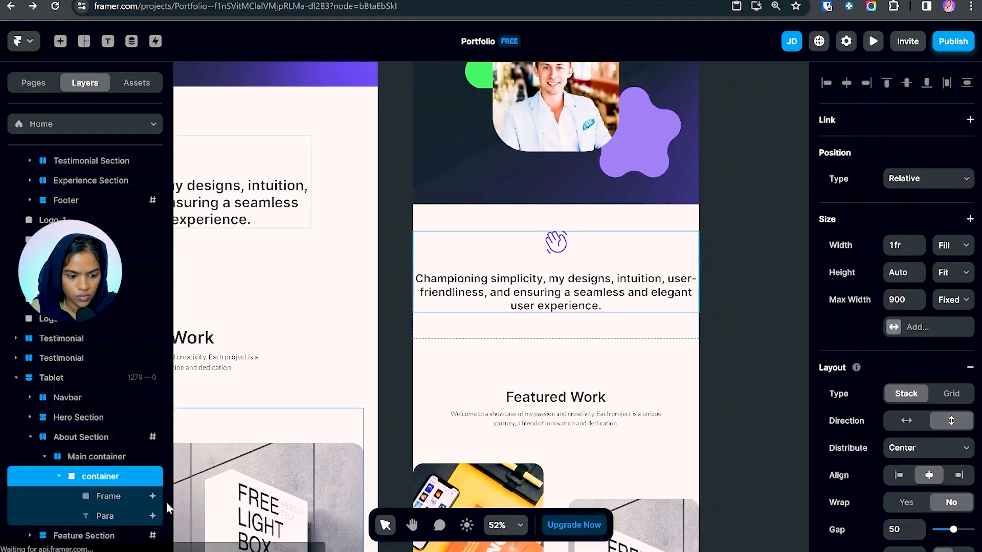
pyautogui.click(101, 440)
pyautogui.scroll(-2, 927, 478)
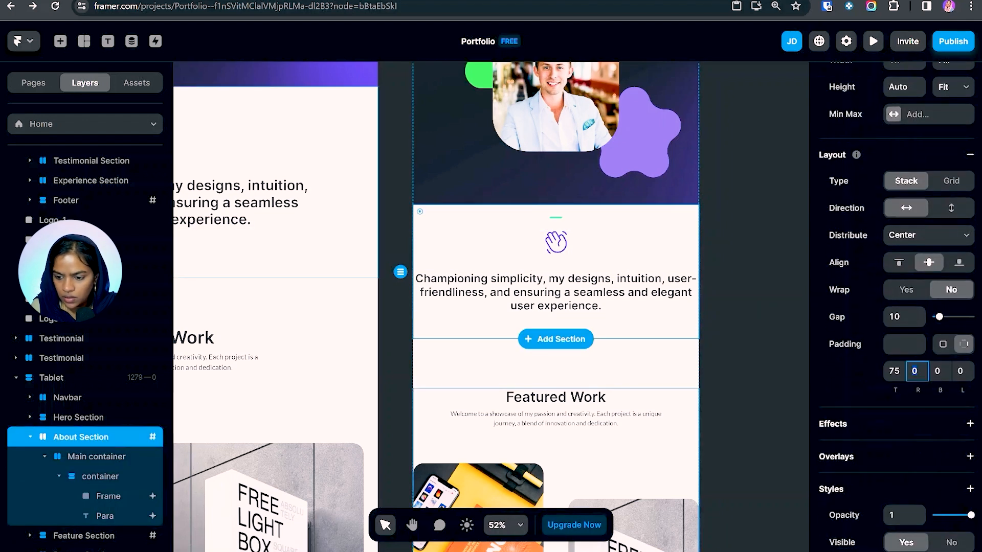
pyautogui.press('Return')
pyautogui.click(656, 348)
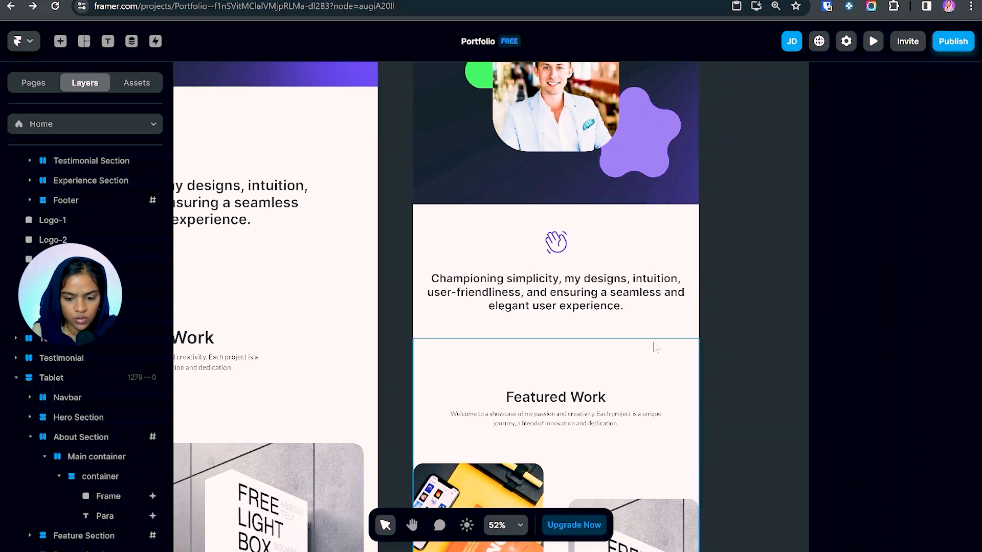
# - Set the Tablet Feature section's top padding to 75
pyautogui.click(644, 370)
pyautogui.scroll(-3, 643, 371)
pyautogui.scroll(-2, 920, 409)
pyautogui.click(894, 434)
pyautogui.write('75')
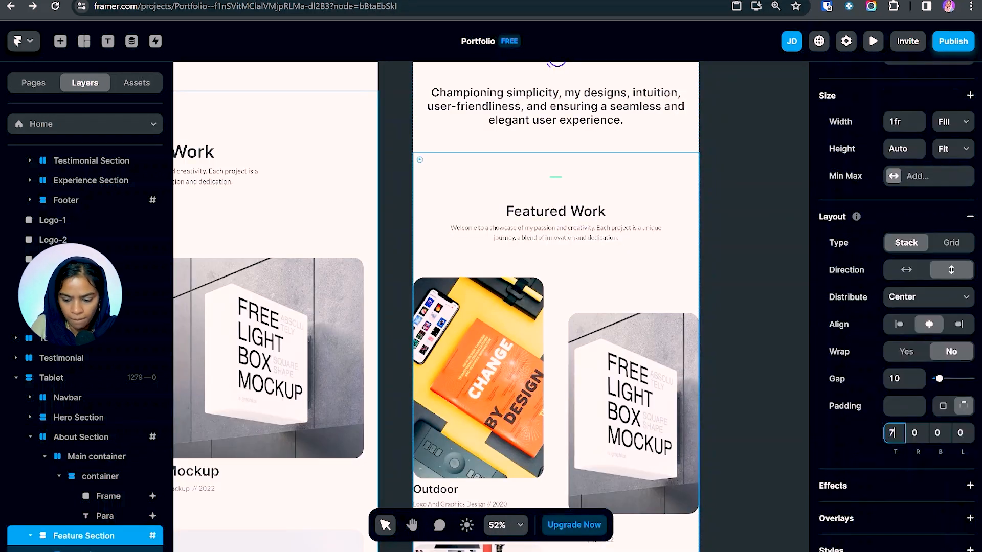
pyautogui.press('Return')
# - Set the gaps of the Tablet Feature section's container and its nested wraps to 75
pyautogui.doubleClick(556, 188)
pyautogui.click(86, 359)
pyautogui.click(914, 527)
pyautogui.write('75')
pyautogui.scroll(-3, 554, 232)
pyautogui.click(904, 502)
pyautogui.write('75')
pyautogui.click(904, 502)
pyautogui.write('75')
# - Reduce the height of all four project images together in the Tablet Feature section
pyautogui.doubleClick(505, 323)
pyautogui.scroll(-4, 506, 324)
pyautogui.keyDown('shift'); pyautogui.click(608, 153); pyautogui.keyUp('shift')
pyautogui.keyDown('shift'); pyautogui.click(504, 338); pyautogui.keyUp('shift')
pyautogui.keyDown('shift'); pyautogui.click(598, 357); pyautogui.keyUp('shift')
pyautogui.moveTo(545, 429); pyautogui.dragTo(546, 330)
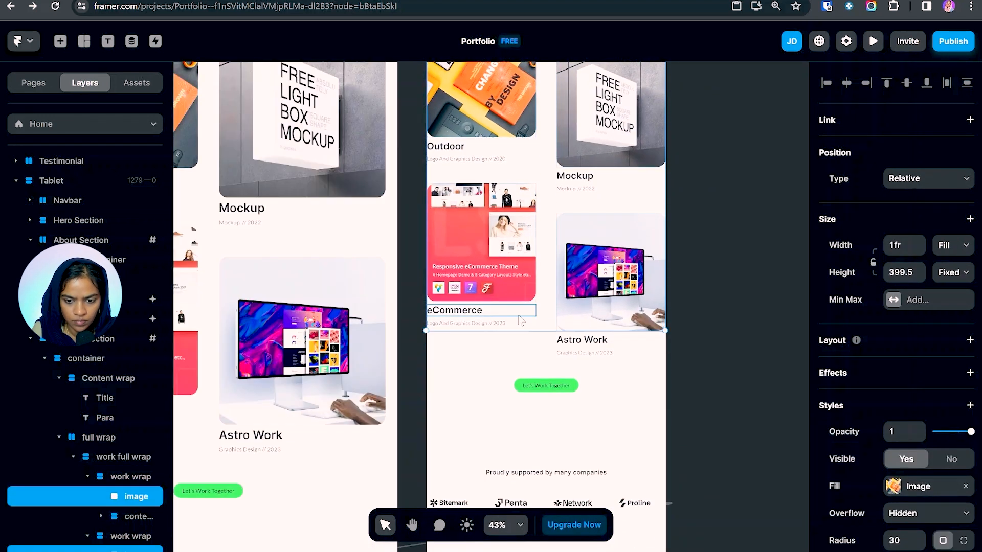
pyautogui.scroll(2, 545, 330)
pyautogui.moveTo(546, 453); pyautogui.dragTo(545, 433)
# - Set the Tablet Feature section container's gap to 70 and its bottom padding to 75
pyautogui.click(588, 469)
pyautogui.click(900, 530)
pyautogui.write('70')
pyautogui.scroll(-2, 645, 402)
pyautogui.scroll(-2, 895, 455)
pyautogui.click(939, 460)
pyautogui.write('70')
pyautogui.press('BackSpace')
pyautogui.write('5')
# - Set the Tablet Partner section's top and bottom padding to 75
pyautogui.click(595, 344)
pyautogui.click(894, 433)
pyautogui.write('75')
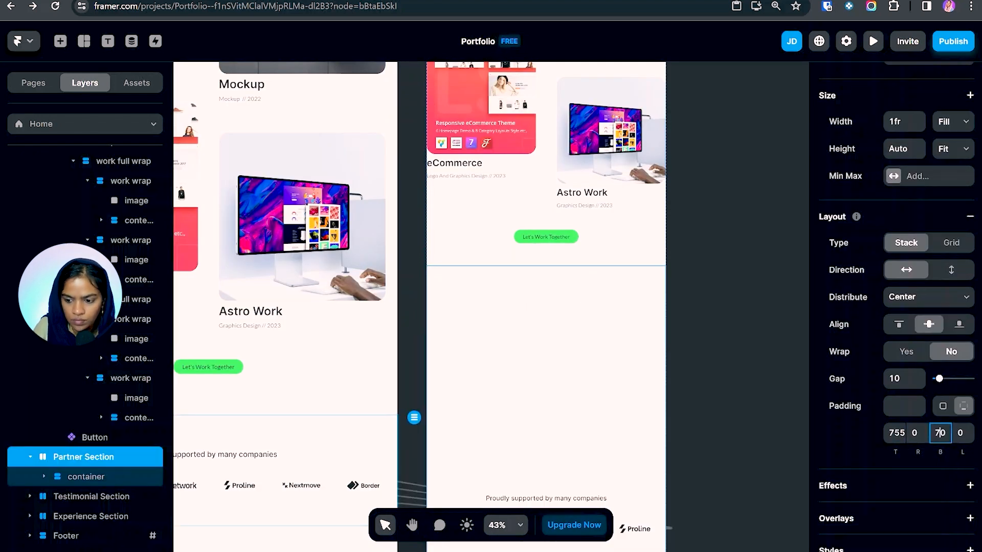
pyautogui.click(940, 432)
pyautogui.write('75')
# - Set the Tablet Testimonial section's top and bottom padding to 75 and its side padding to 30
pyautogui.scroll(-2, 608, 358)
pyautogui.click(606, 353)
pyautogui.click(893, 433)
pyautogui.write('75')
pyautogui.click(940, 432)
pyautogui.write('75')
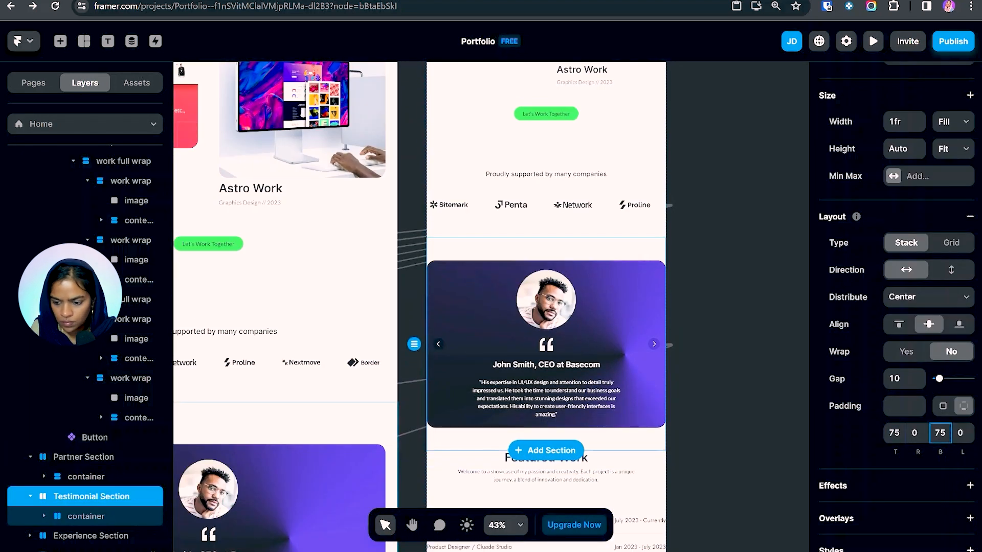
pyautogui.click(917, 432)
pyautogui.write('30')
pyautogui.click(543, 318)
# - Set the Tablet Experience section's bottom padding to 75 and its right and left padding to 30
pyautogui.click(572, 476)
pyautogui.click(940, 432)
pyautogui.write('75')
pyautogui.click(917, 433)
pyautogui.write('30')
pyautogui.click(963, 432)
pyautogui.write('30')
# - Set the gap of the Experience section's container to 70
pyautogui.click(545, 304)
pyautogui.click(897, 406)
pyautogui.write('70')
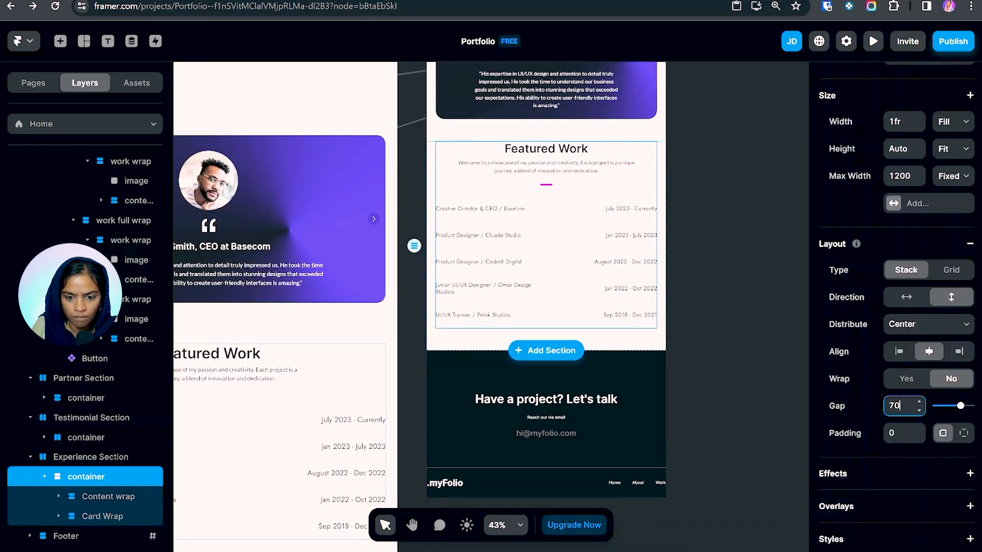
# - Set the Tablet Footer's top padding to 75 and add equal right and left padding
pyautogui.scroll(-2, 573, 327)
pyautogui.click(588, 307)
pyautogui.scroll(-2, 903, 335)
pyautogui.click(893, 310)
pyautogui.write('75')
# - Set the gap of the Tablet Footer's main container to 80
pyautogui.click(547, 306)
pyautogui.click(898, 406)
pyautogui.write('80')
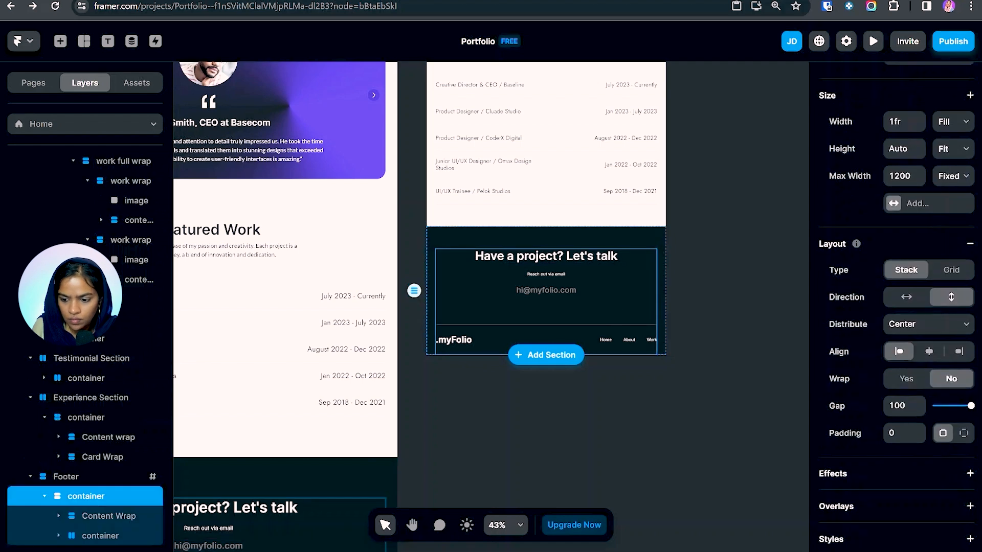
# - Add a 390-wide Phone breakpoint from the Tablet layout
pyautogui.scroll(14, 545, 347)
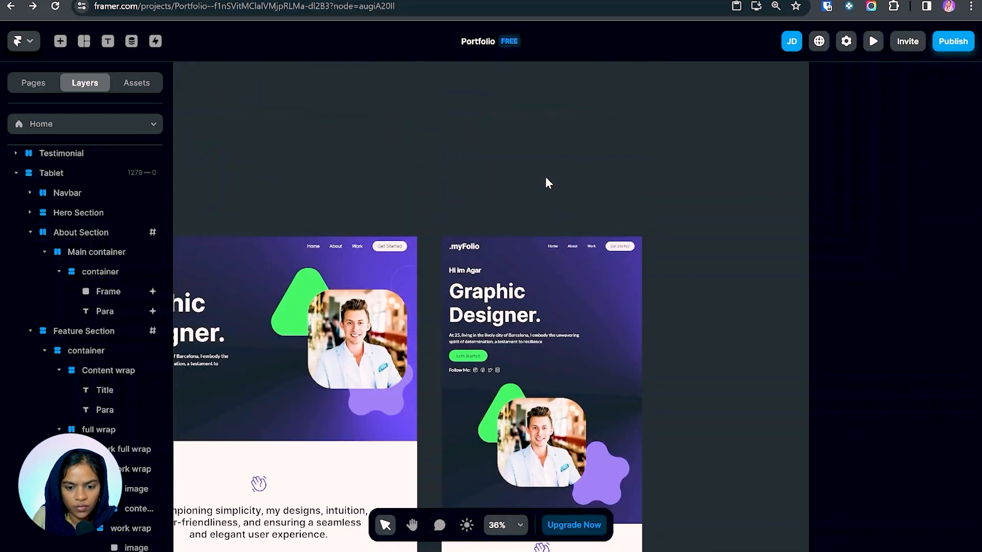
pyautogui.scroll(-3, 537, 270)
pyautogui.scroll(-15, 538, 271)
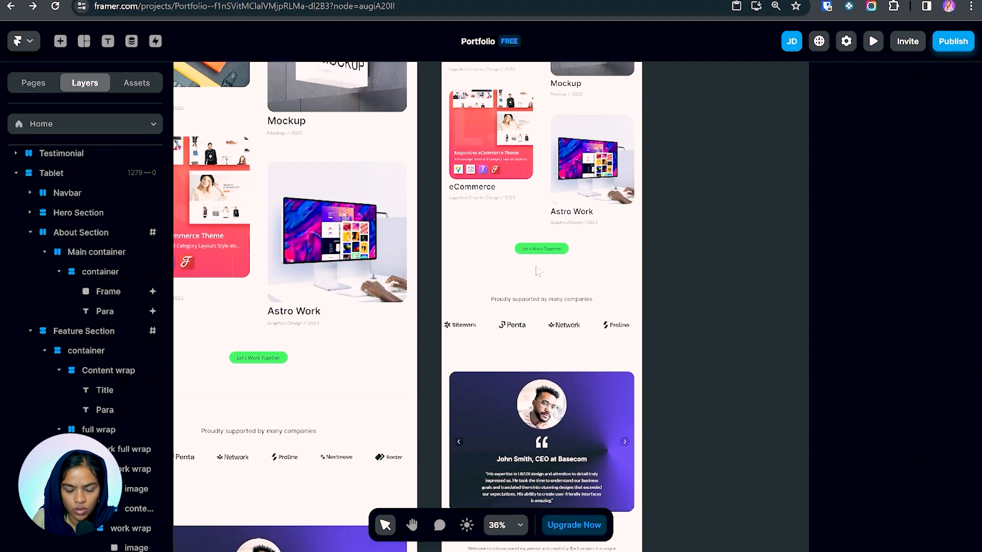
pyautogui.scroll(12, 535, 265)
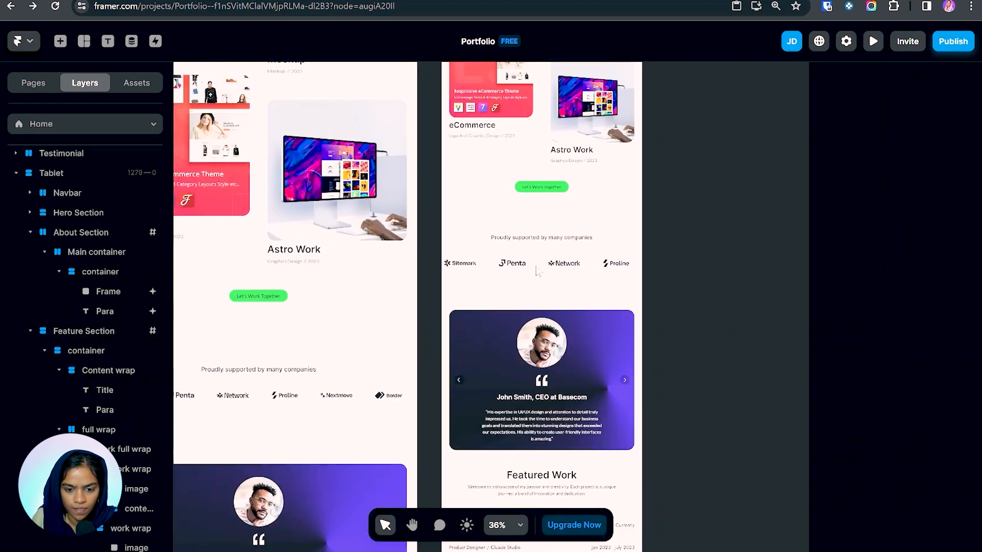
pyautogui.scroll(5, 537, 271)
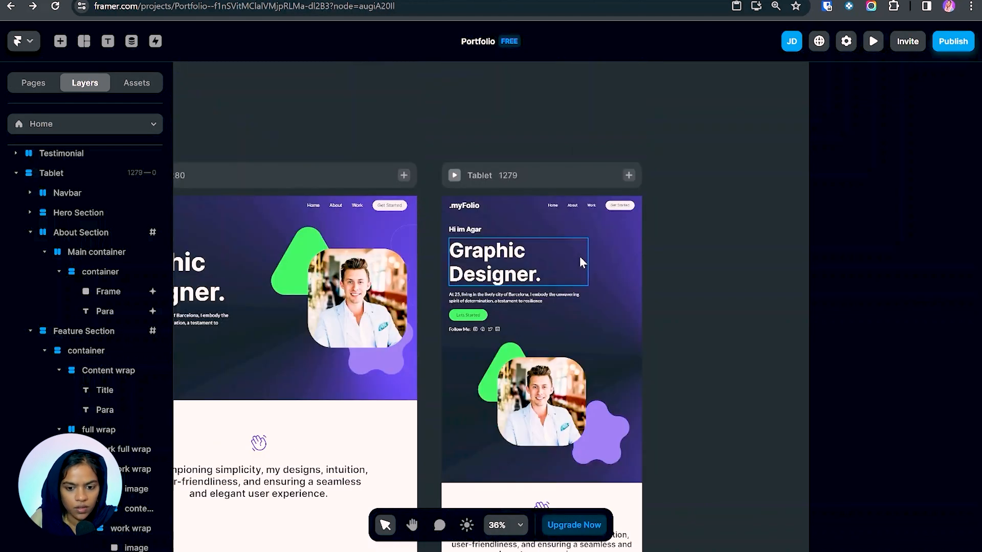
pyautogui.scroll(3, 570, 256)
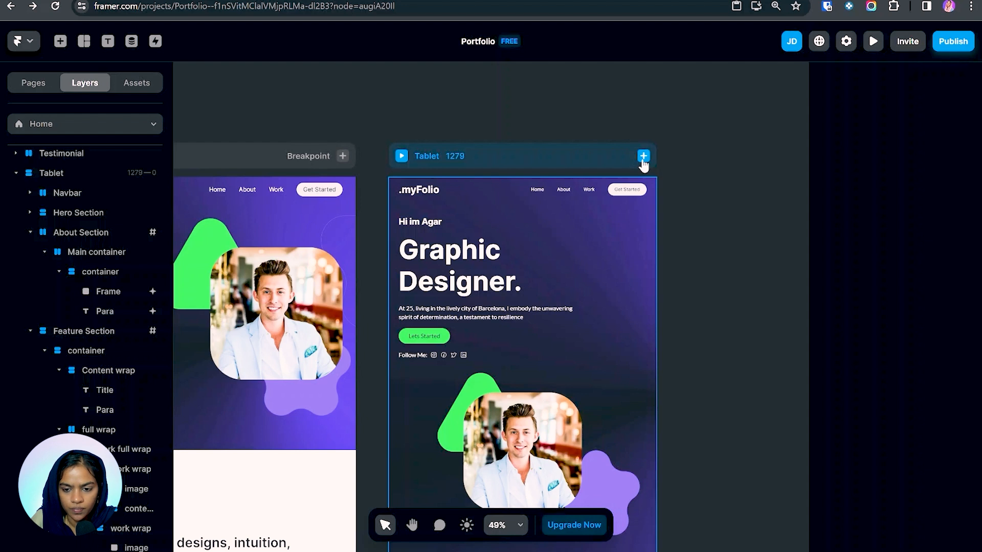
pyautogui.click(643, 159)
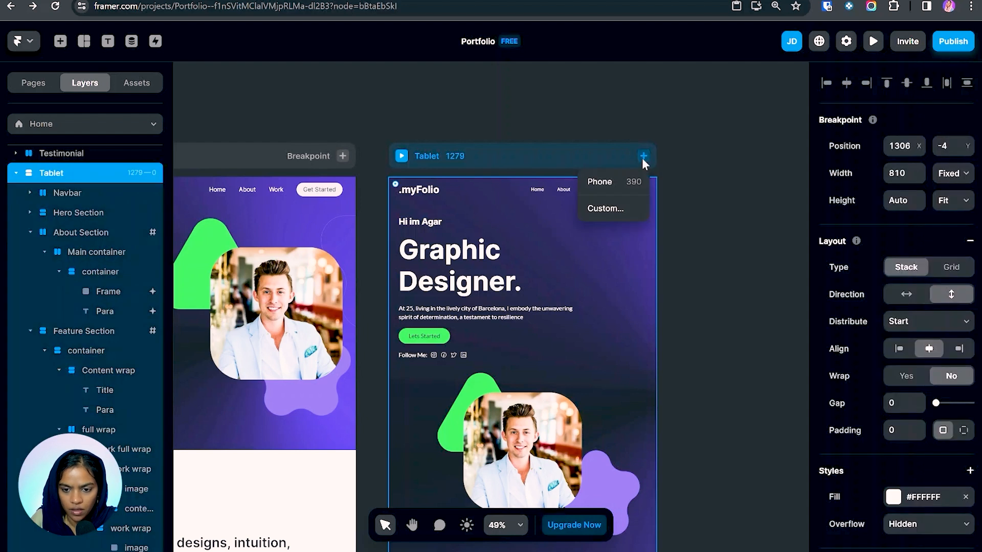
pyautogui.click(622, 181)
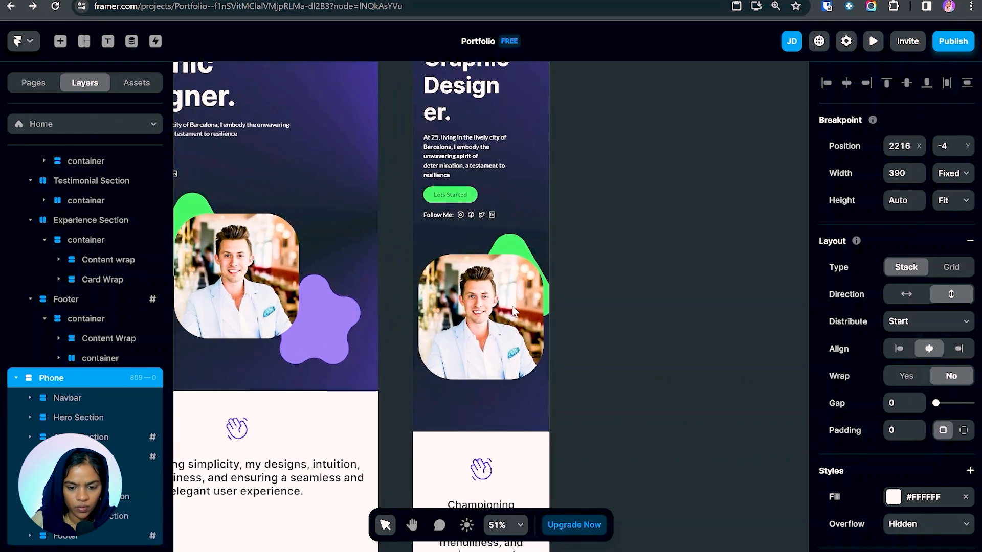
# - Reduce the Phone Navbar's right and left padding equally
pyautogui.click(417, 119)
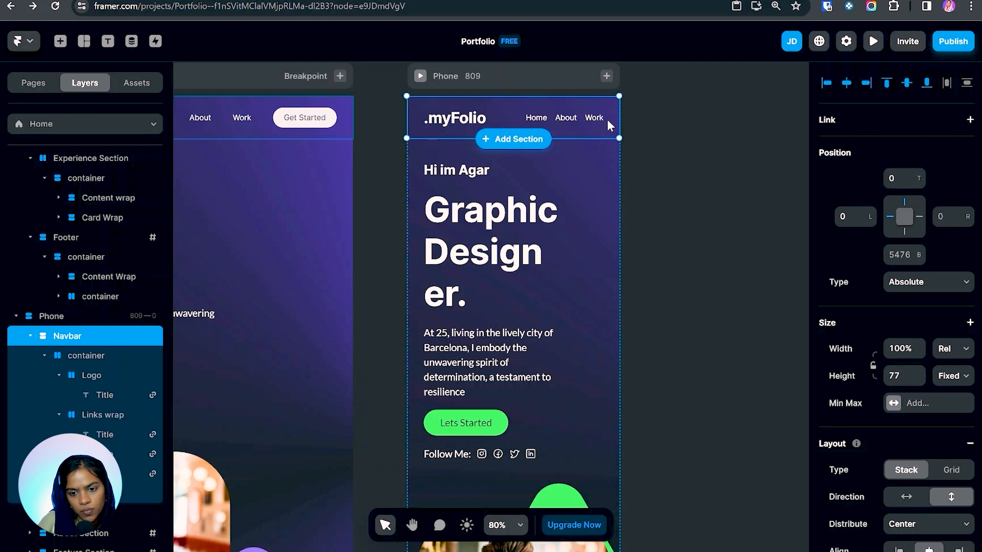
pyautogui.scroll(-5, 900, 358)
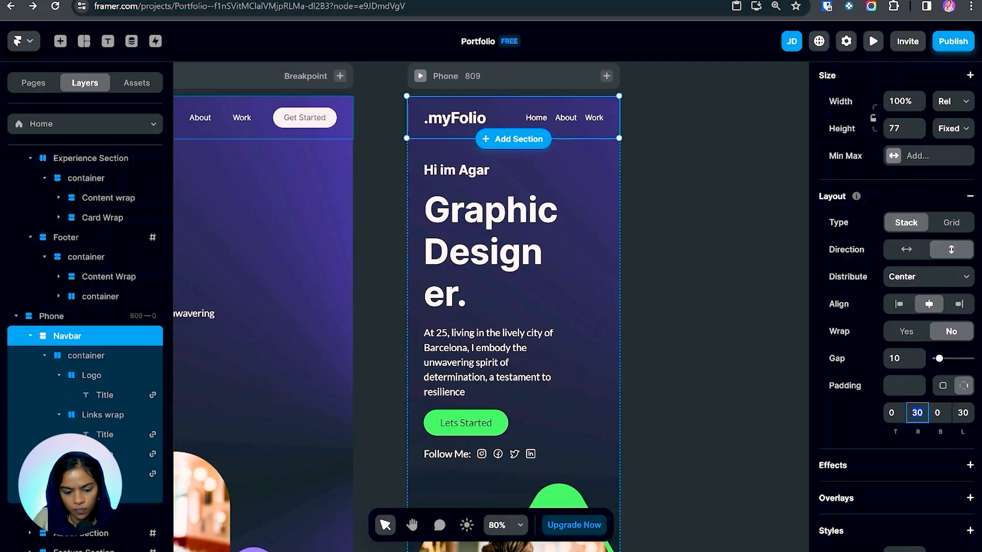
pyautogui.press('Return')
# - Set the width of the Phone hero's Content Wrap to Fill
pyautogui.click(584, 263)
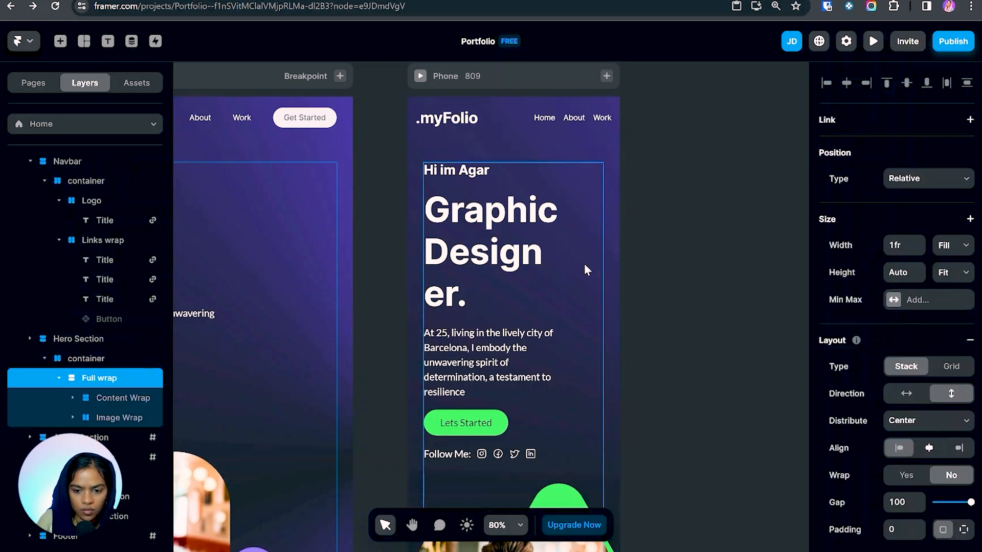
pyautogui.click(108, 399)
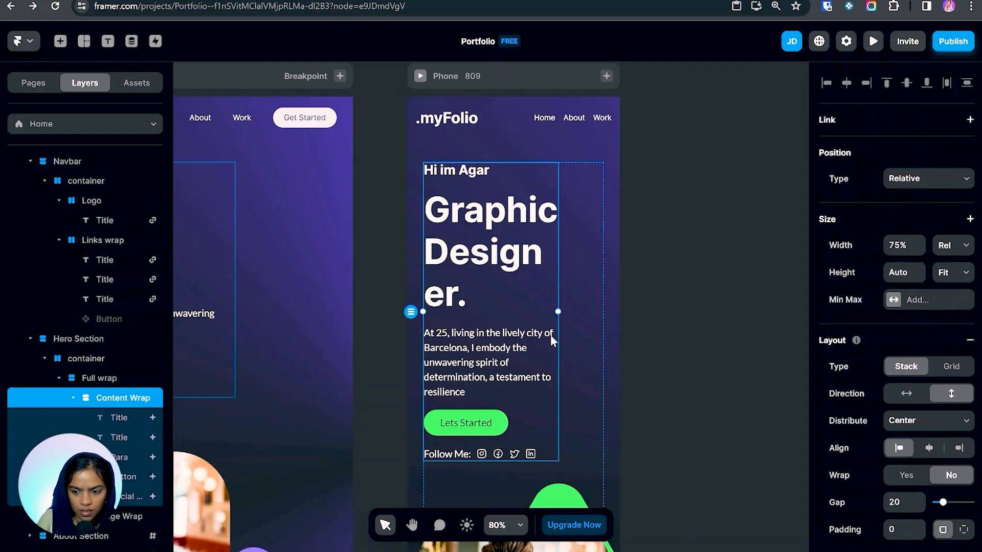
pyautogui.click(946, 251)
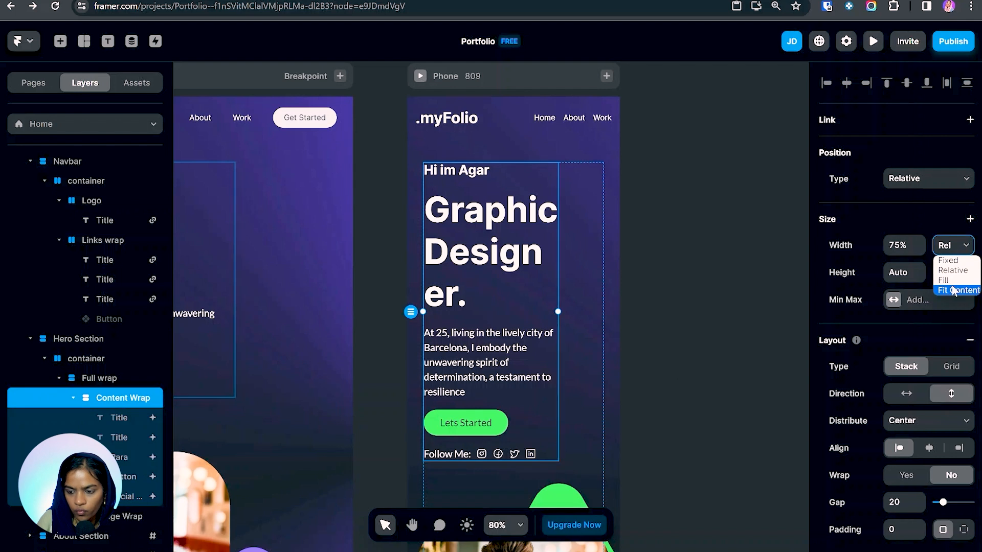
pyautogui.click(949, 277)
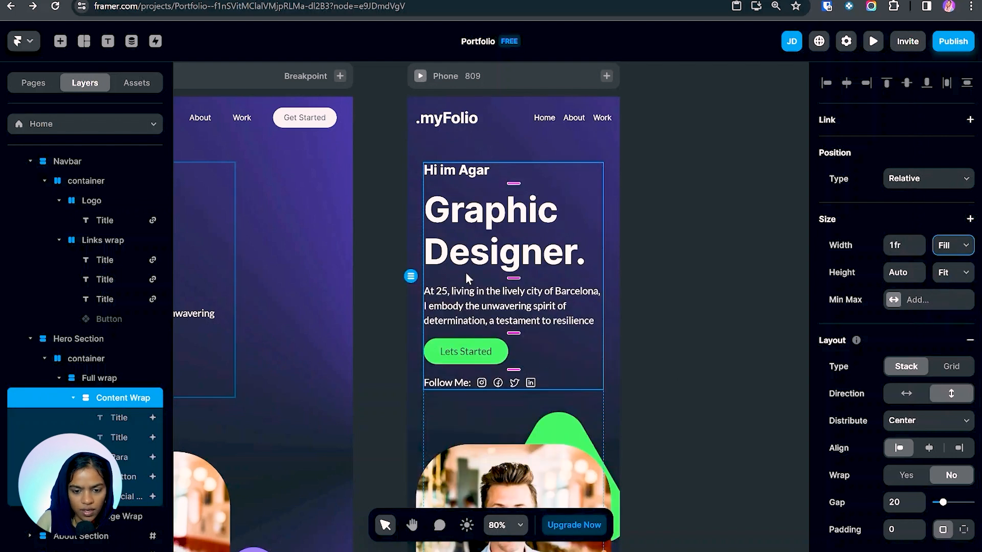
# - Set the Phone Hero section's right and left padding to 15 each
pyautogui.click(416, 179)
pyautogui.scroll(-3, 934, 528)
pyautogui.click(918, 433)
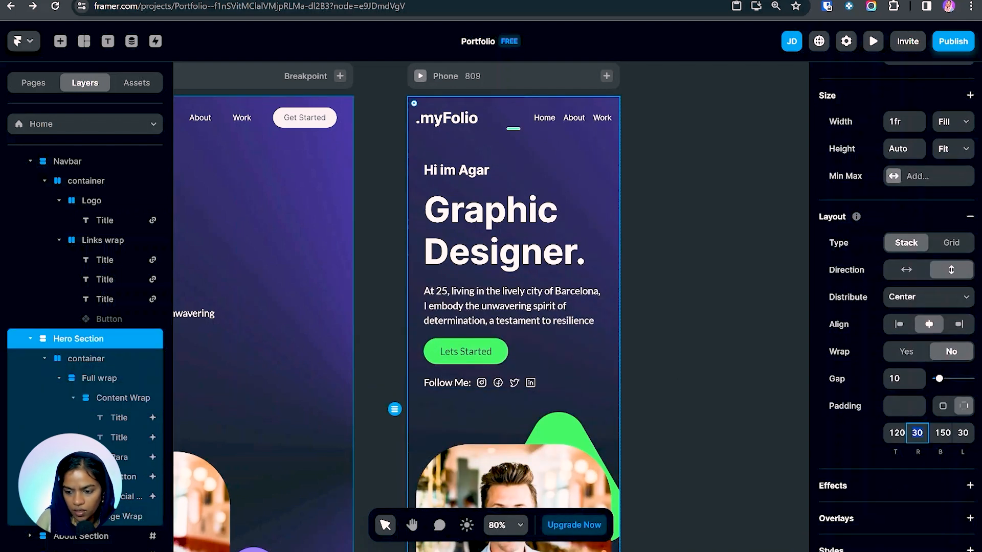
pyautogui.press('Tab')
pyautogui.press('Tab')
pyautogui.write('15')
pyautogui.scroll(-3, 600, 409)
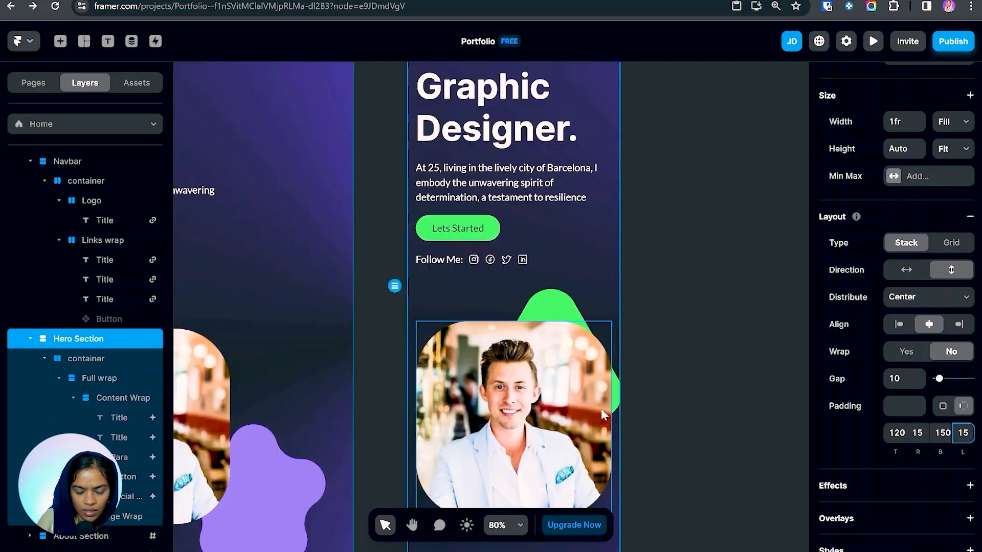
# - Shrink the Phone hero's portrait image to about 246 × 269 and set its corner radius to 50
pyautogui.scroll(-3, 526, 409)
pyautogui.scroll(3, 507, 330)
pyautogui.click(495, 296)
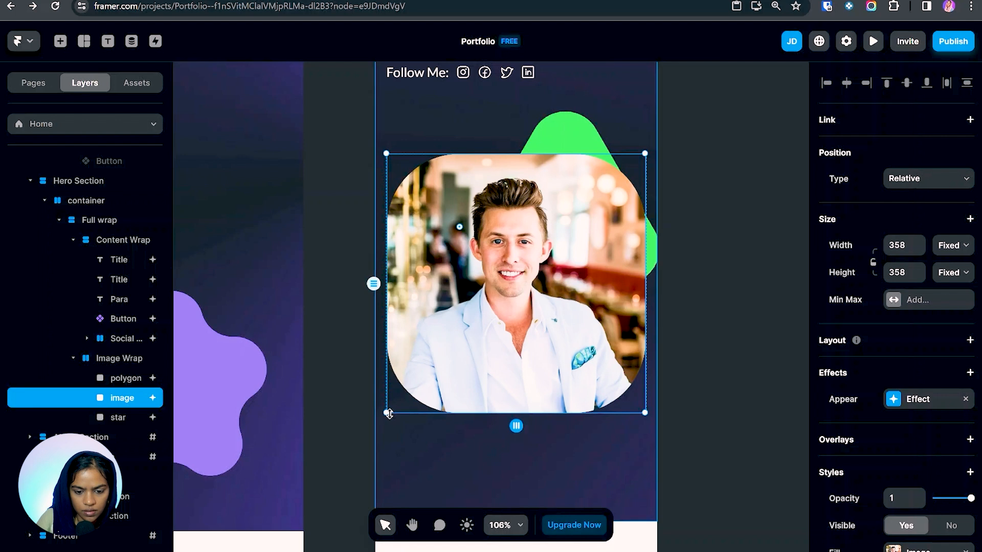
pyautogui.moveTo(387, 412); pyautogui.dragTo(427, 347)
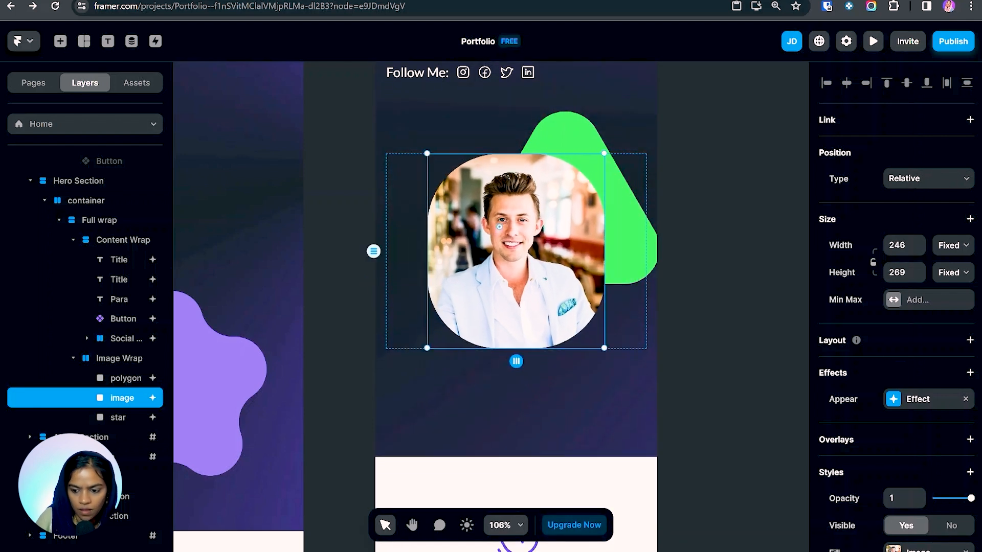
pyautogui.scroll(-5, 929, 409)
pyautogui.click(900, 359)
pyautogui.write('50')
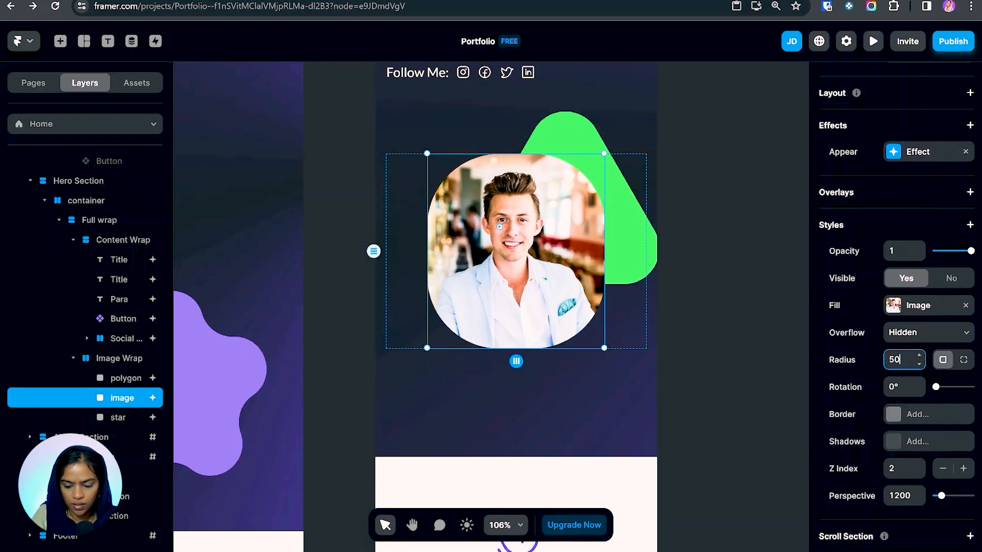
# - Resize the green polygon to about 195 × 195 and place it behind the portrait's upper-left corner
pyautogui.click(643, 256)
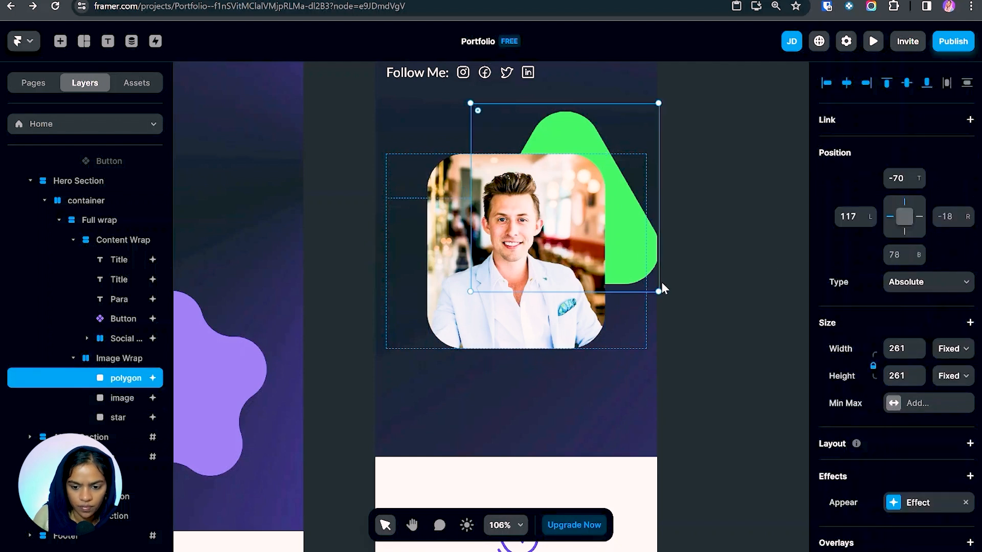
pyautogui.moveTo(658, 280); pyautogui.dragTo(564, 197)
pyautogui.moveTo(515, 152); pyautogui.dragTo(430, 167)
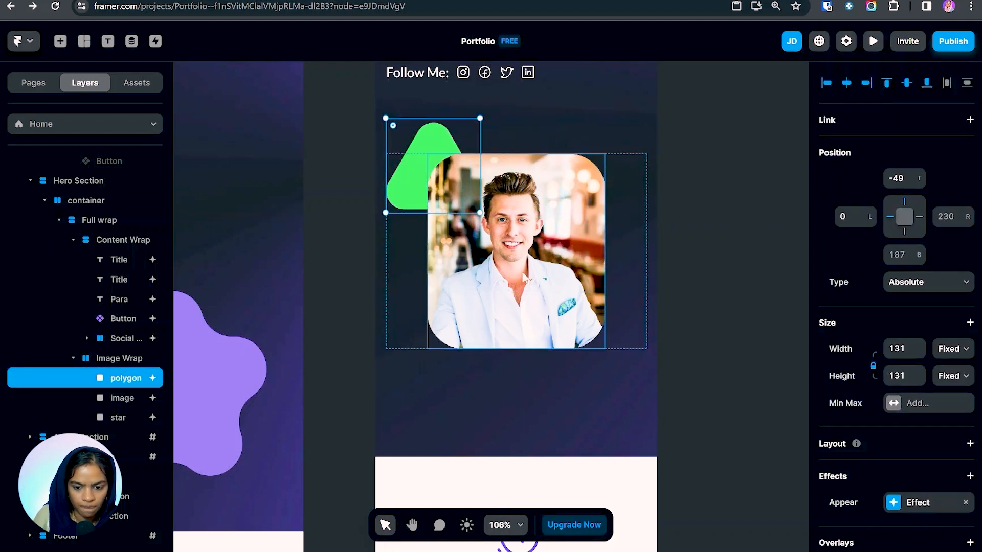
pyautogui.moveTo(478, 211); pyautogui.dragTo(509, 258)
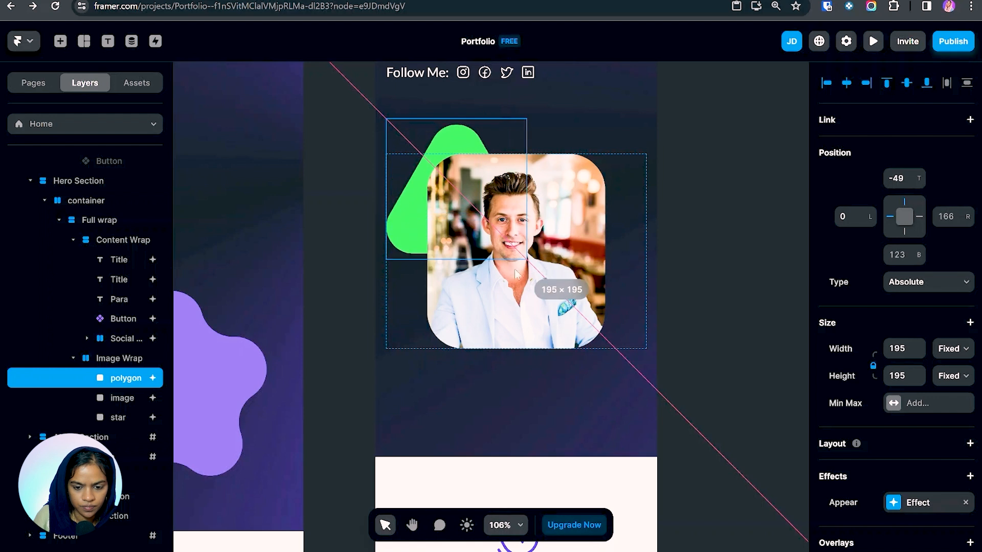
# - Resize the purple star to about 178 × 178 and place it behind the portrait's lower-right corner
pyautogui.click(128, 418)
pyautogui.moveTo(712, 405); pyautogui.dragTo(615, 370)
pyautogui.moveTo(616, 289); pyautogui.dragTo(612, 335)
pyautogui.scroll(-3, 597, 390)
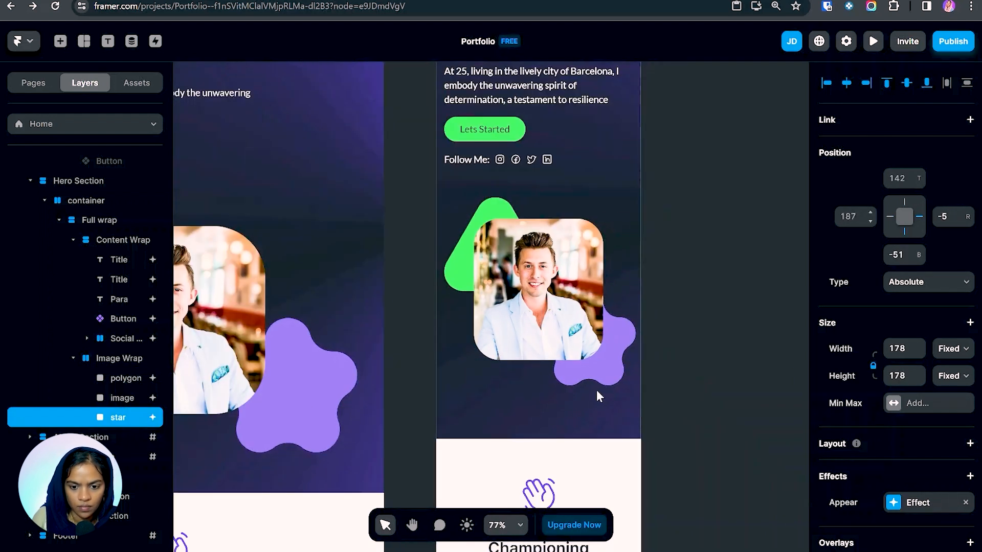
# - Set the Phone Hero section's bottom padding to 75
pyautogui.scroll(3, 555, 476)
pyautogui.click(526, 485)
pyautogui.scroll(1, 546, 456)
pyautogui.click(941, 433)
pyautogui.write('75')
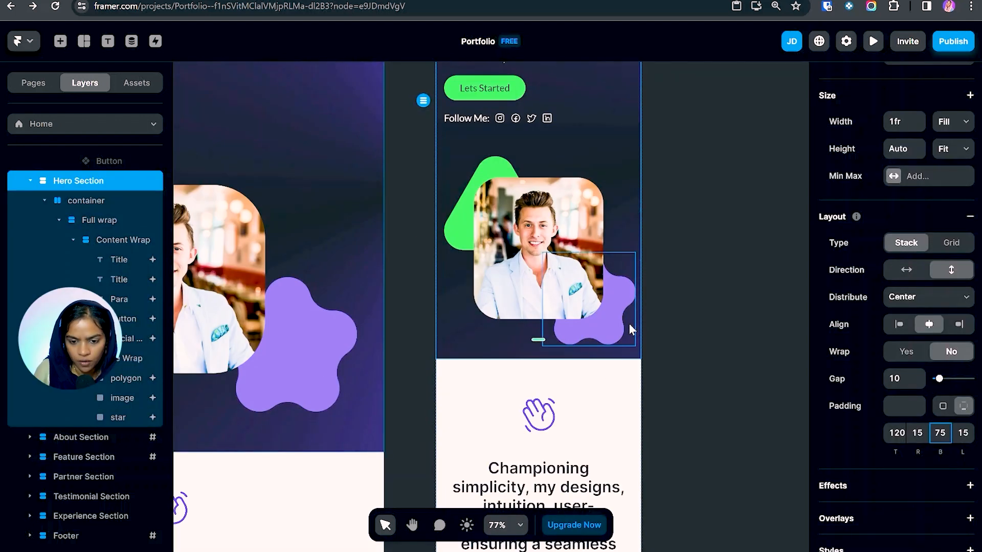
# - Set the Phone About section's top padding to 50 and side padding to 15, and reduce the gap in its inner container
pyautogui.scroll(5, 630, 324)
pyautogui.scroll(-10, 545, 307)
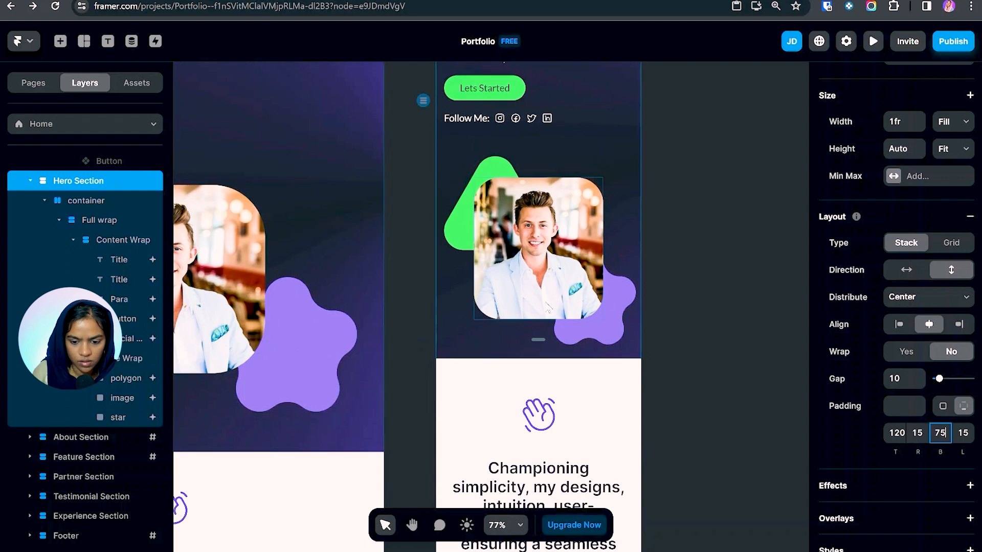
pyautogui.click(601, 151)
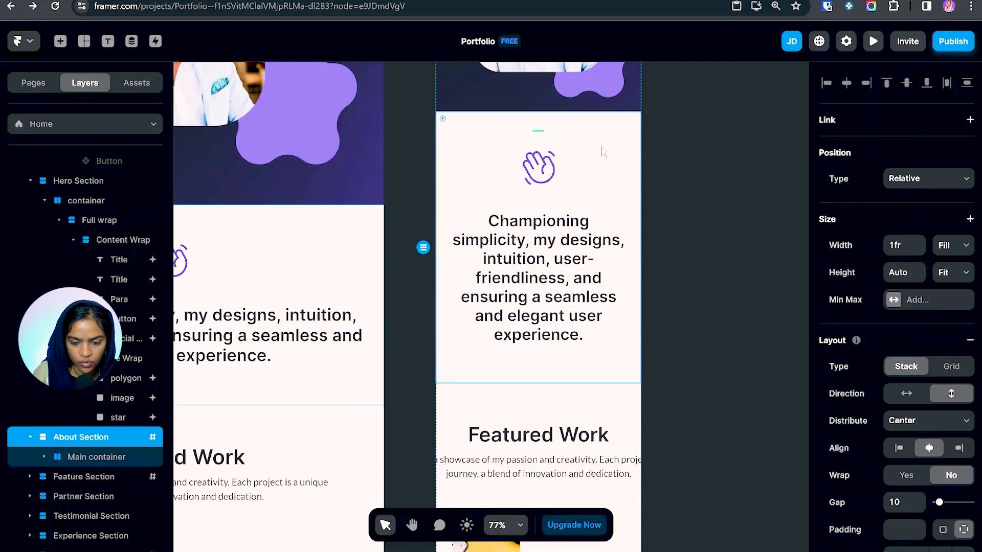
pyautogui.click(894, 433)
pyautogui.write('50')
pyautogui.press('Tab')
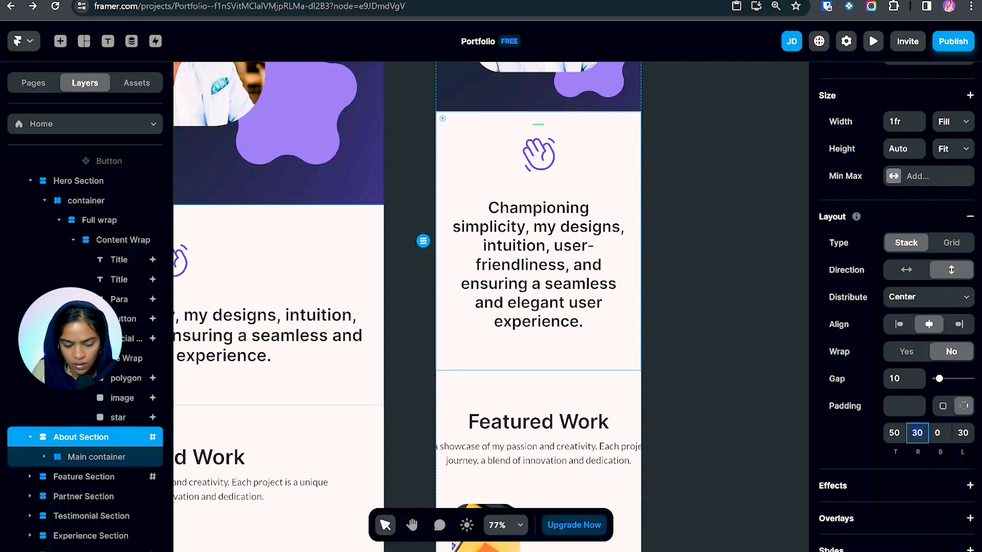
pyautogui.press('Tab')
pyautogui.press('Tab')
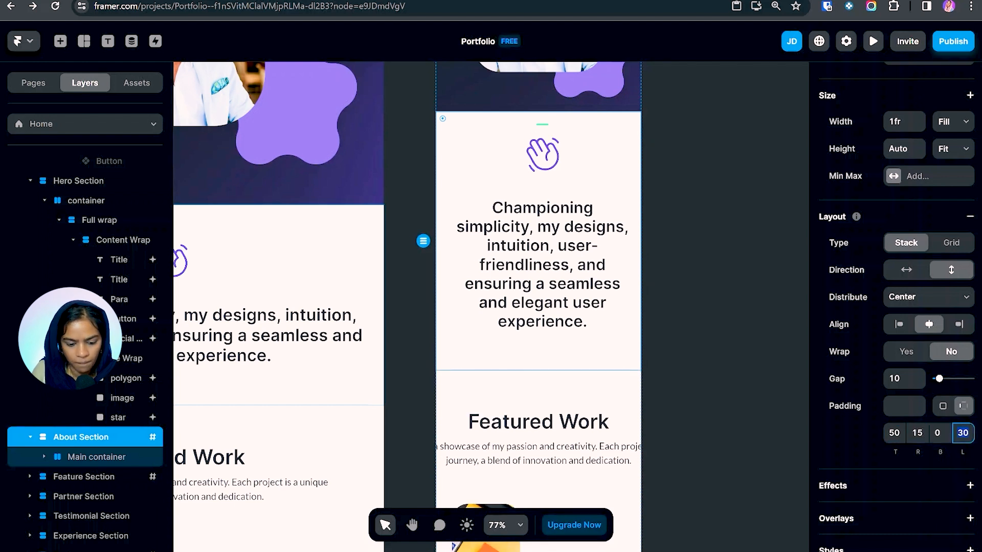
pyautogui.press('Return')
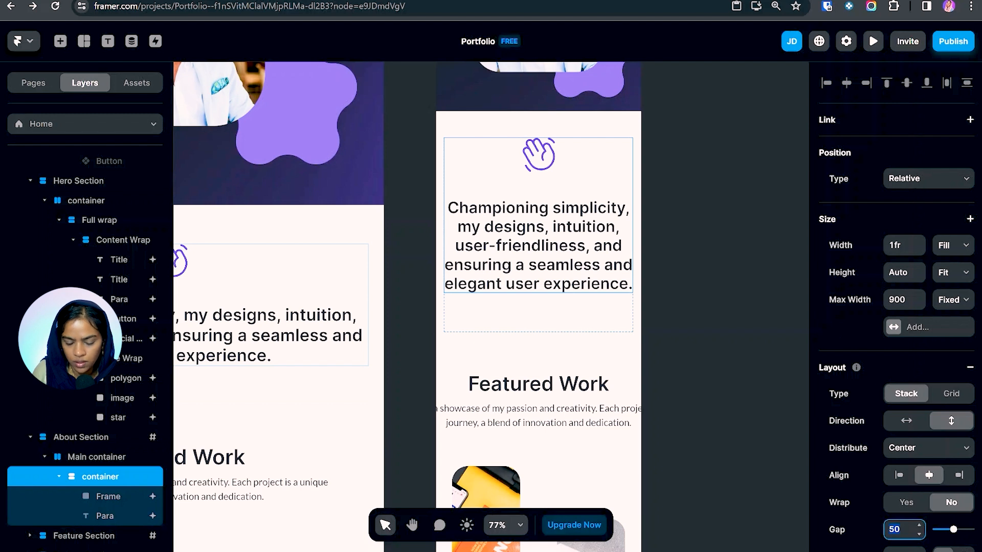
pyautogui.write('0')
pyautogui.press('Return')
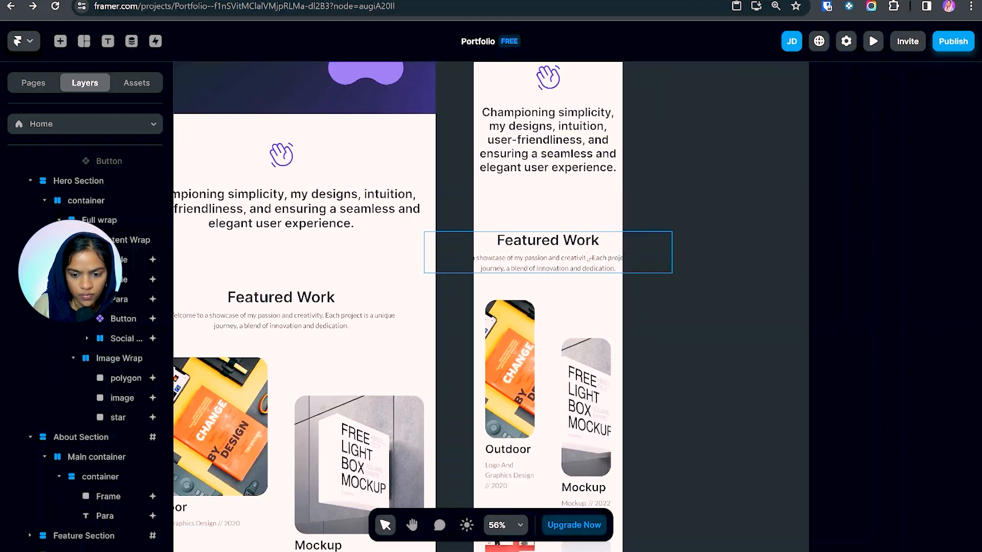
# - Set the width of the Phone Featured Work heading's content wrap to Fill and the Feature section's top padding to 50
pyautogui.click(589, 258)
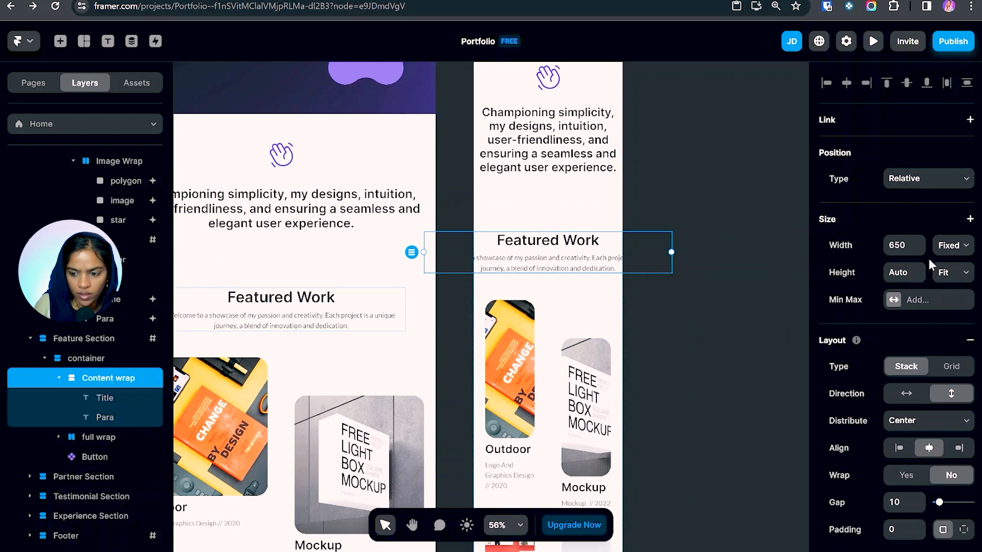
pyautogui.click(948, 250)
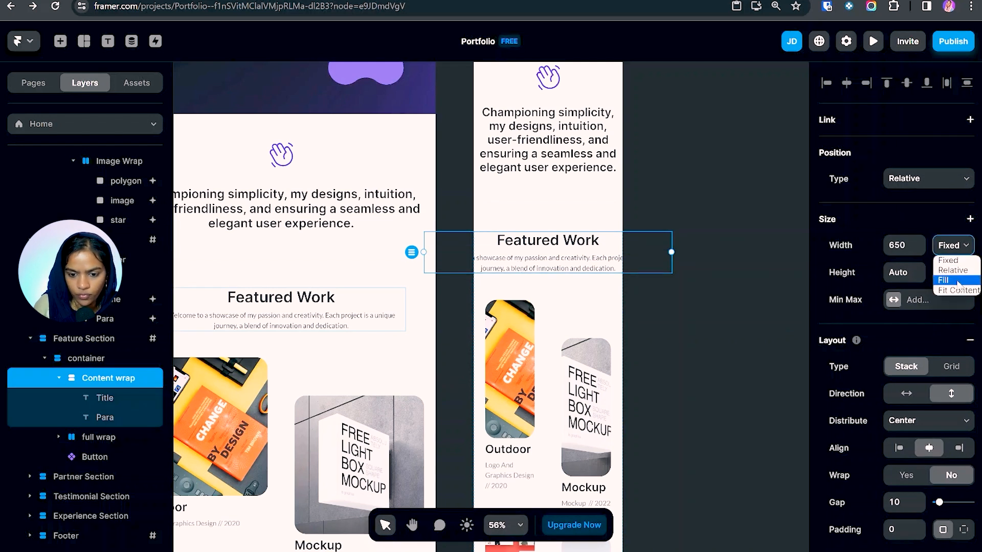
pyautogui.click(957, 284)
pyautogui.click(492, 214)
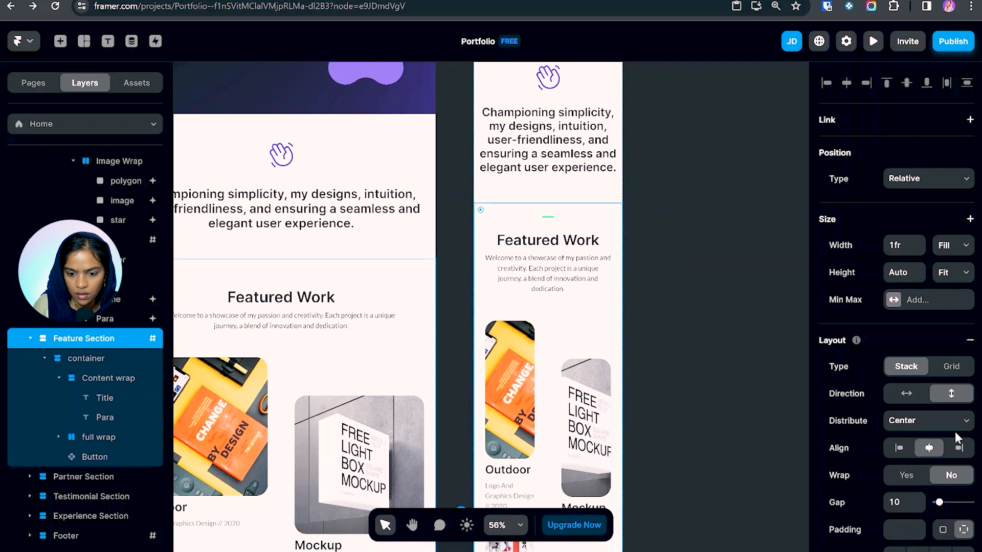
pyautogui.scroll(-3, 955, 432)
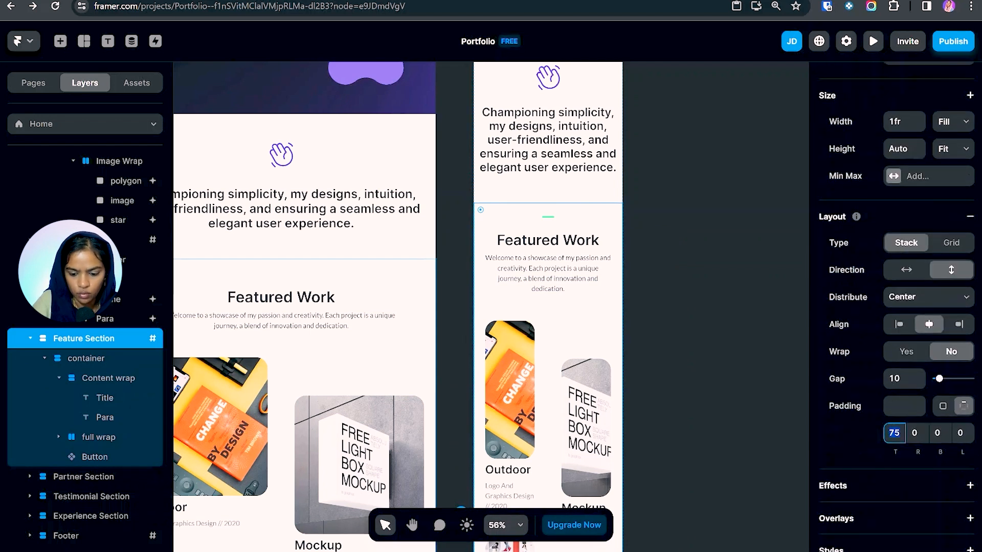
pyautogui.write('50')
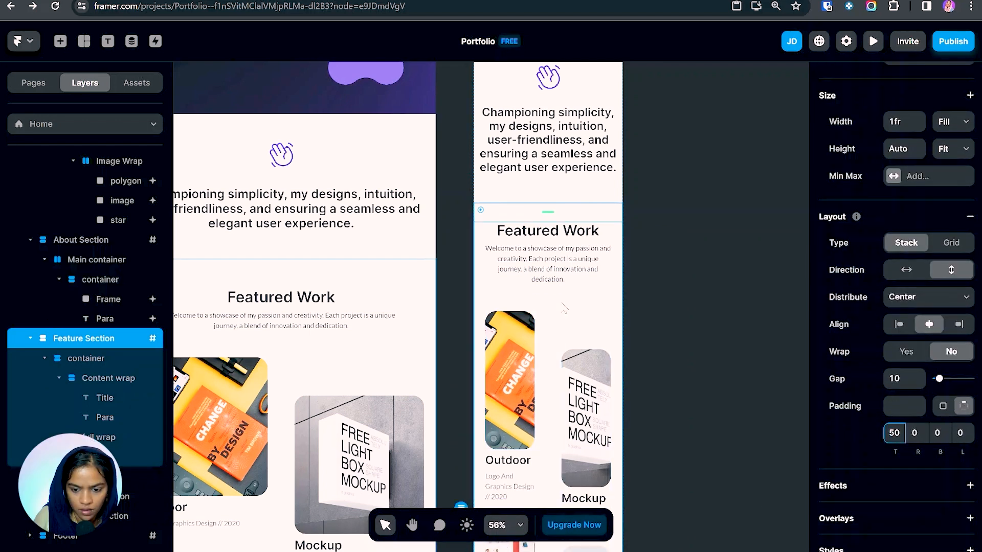
# - Set the gap in the Phone Feature section's container to 50 and the section's side padding to 15
pyautogui.click(554, 349)
pyautogui.click(897, 406)
pyautogui.write('50')
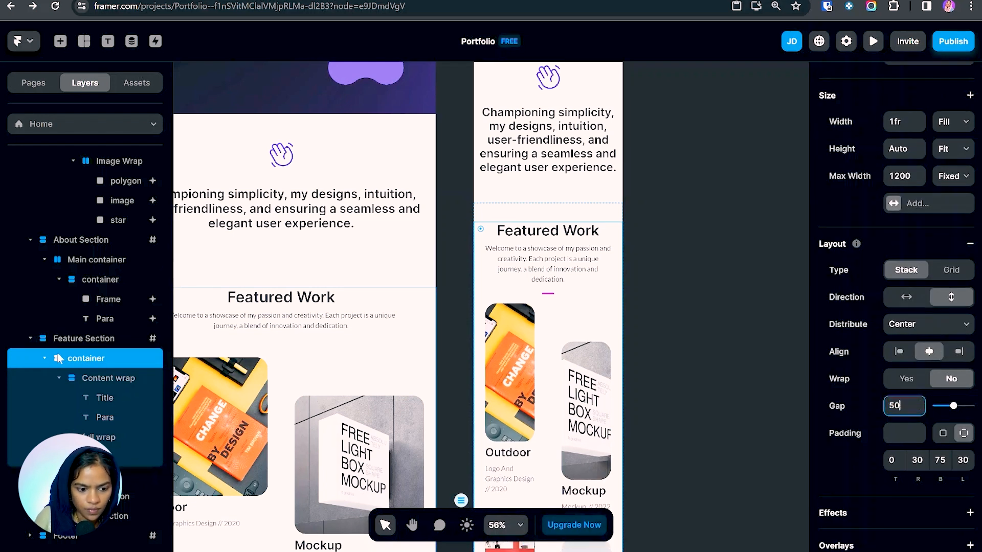
pyautogui.press('Escape')
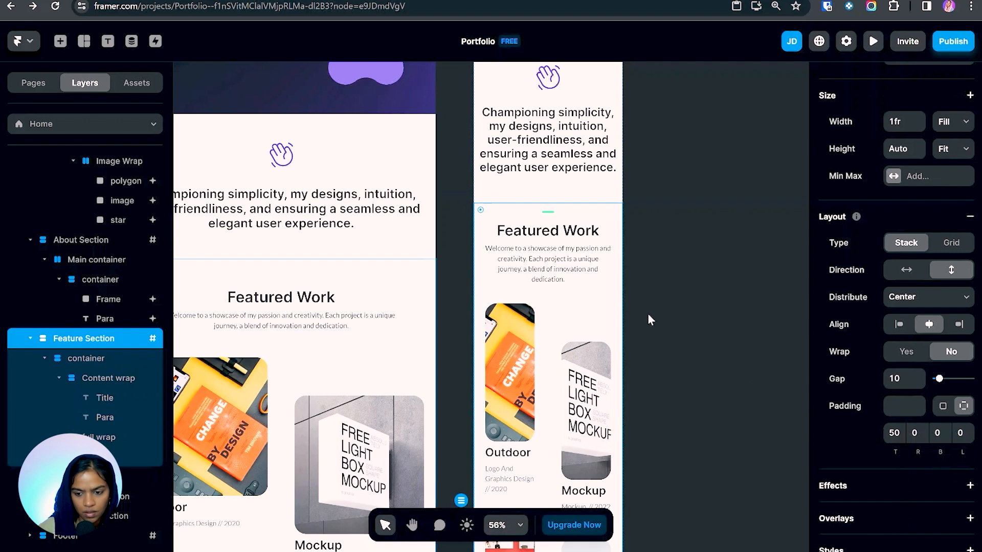
pyautogui.click(918, 433)
pyautogui.write('15')
pyautogui.press('Tab')
pyautogui.press('Tab')
pyautogui.write('15')
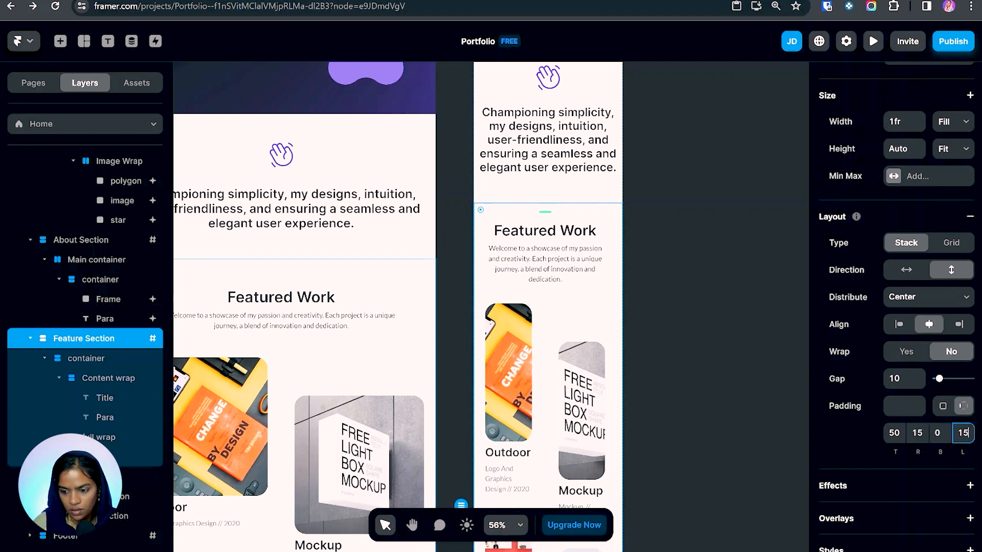
pyautogui.press('Return')
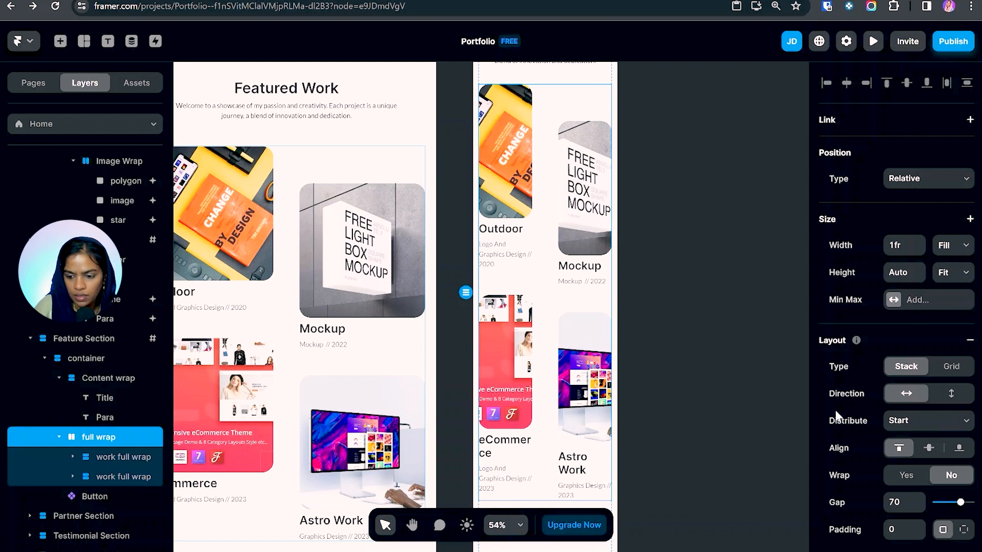
# - Stack the Phone project columns vertically and set the gap in both work full wraps to 50
pyautogui.click(950, 394)
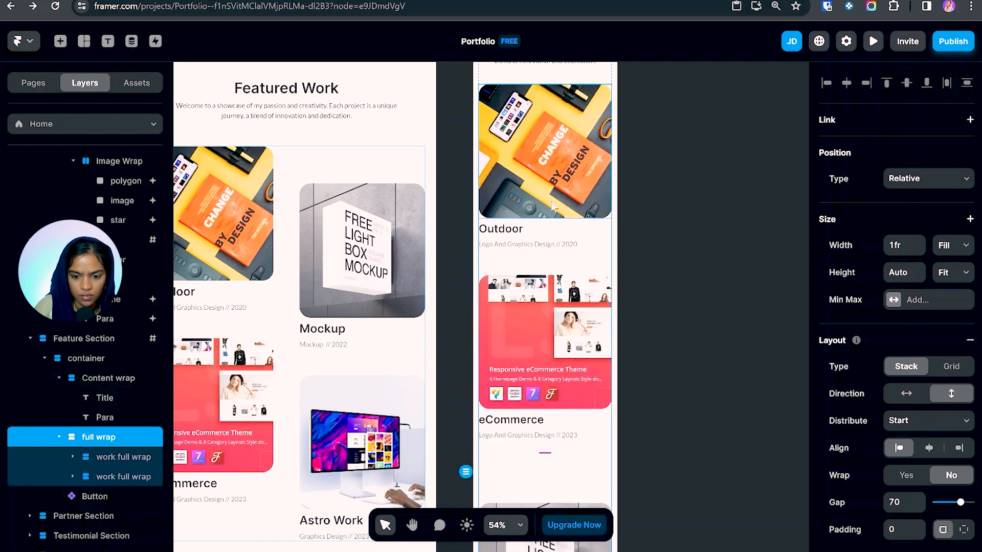
pyautogui.click(572, 257)
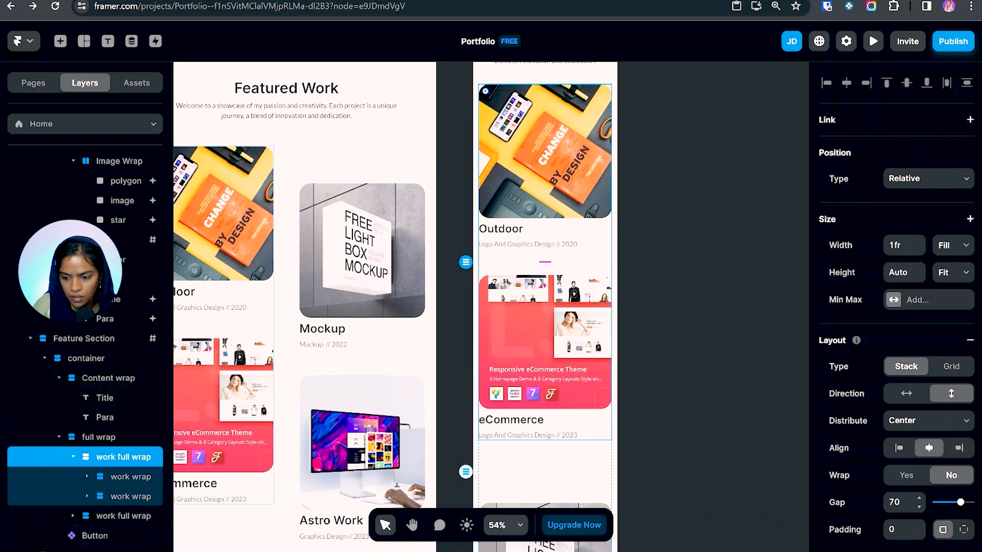
pyautogui.press('Return')
pyautogui.scroll(-7, 567, 307)
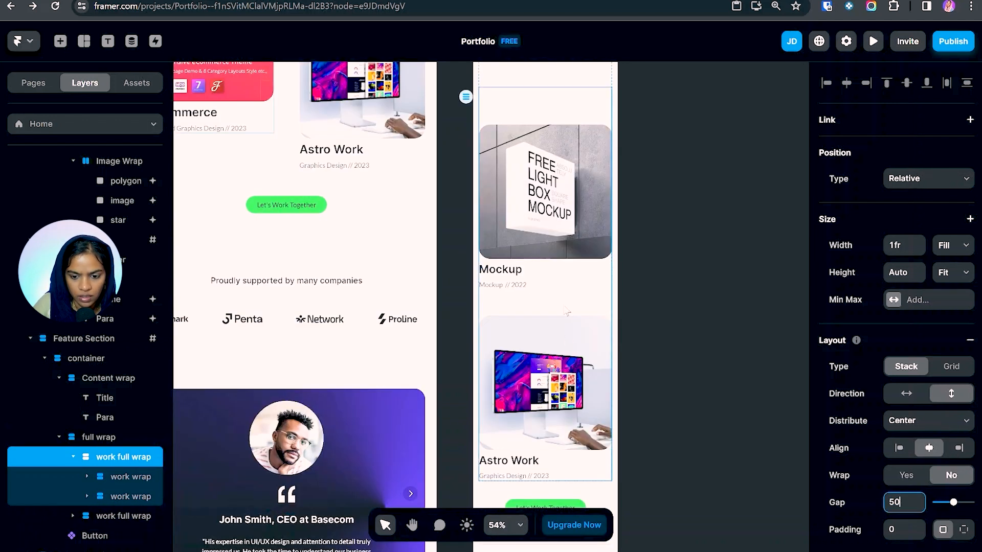
pyautogui.click(567, 307)
pyautogui.write('50')
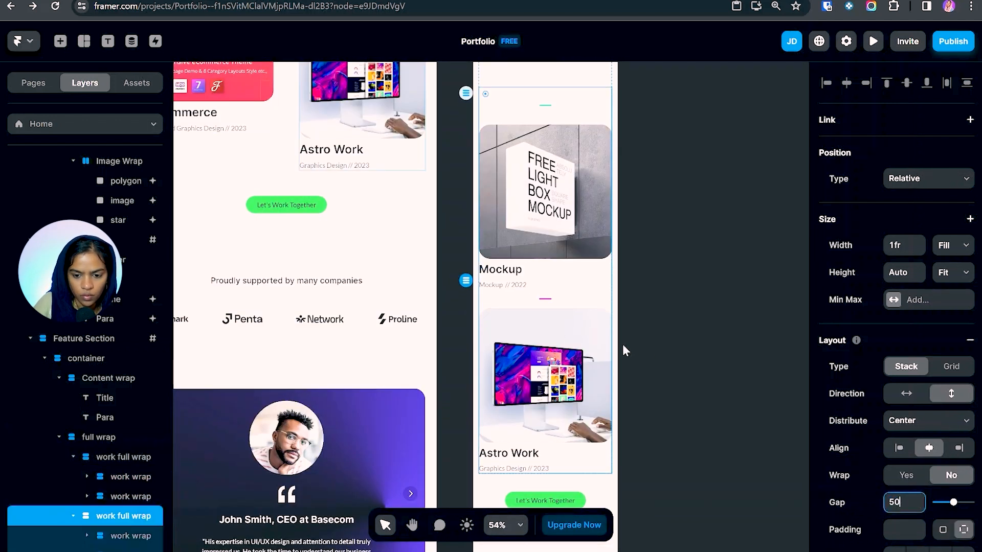
# - Set the second work full wrap's top padding to 0 and the gap of the surrounding full wrap to 50 on Phone
pyautogui.scroll(3, 622, 344)
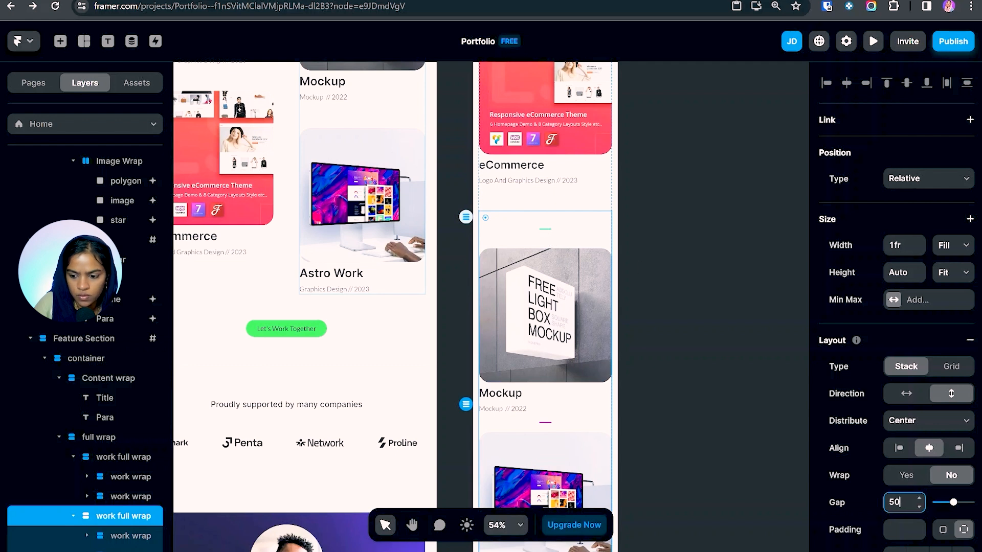
pyautogui.scroll(-3, 905, 505)
pyautogui.scroll(2, 905, 504)
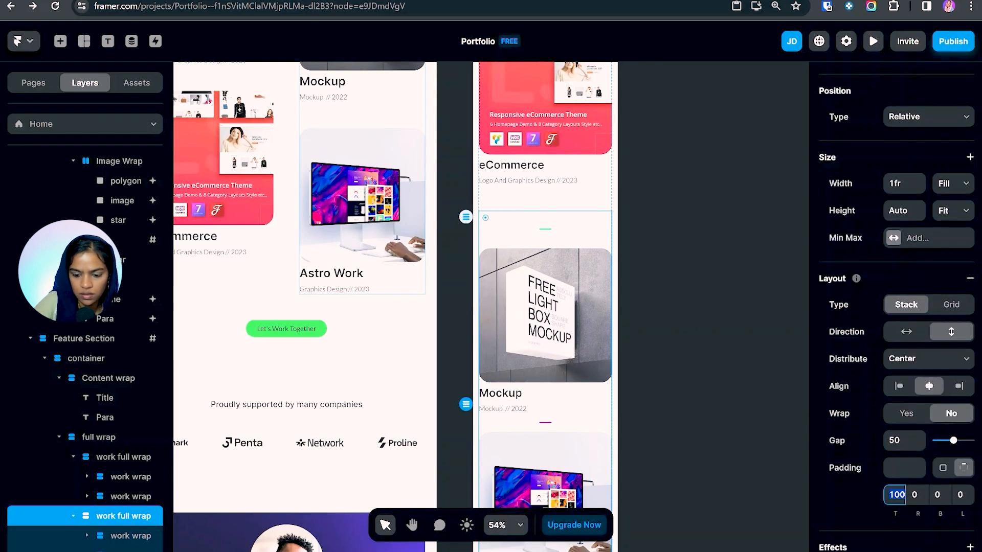
pyautogui.write('0')
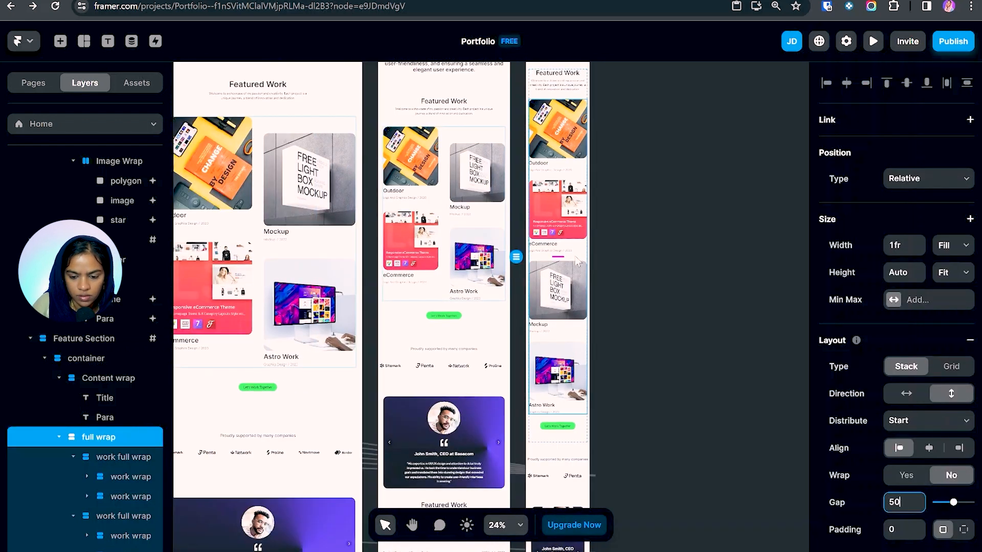
# - Set the Phone Partner section's top and bottom padding to 50 and its side padding to 15
pyautogui.scroll(-3, 576, 256)
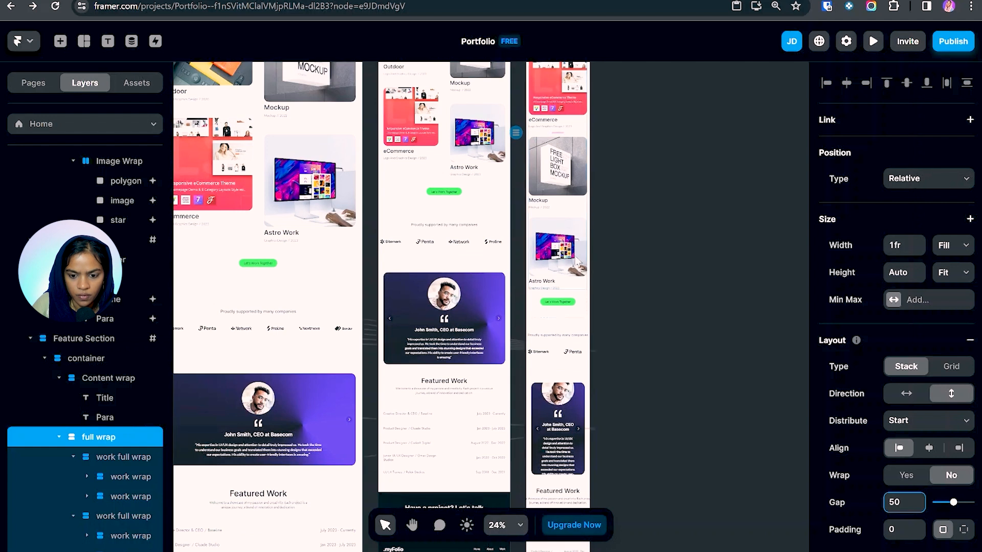
pyautogui.scroll(5, 563, 335)
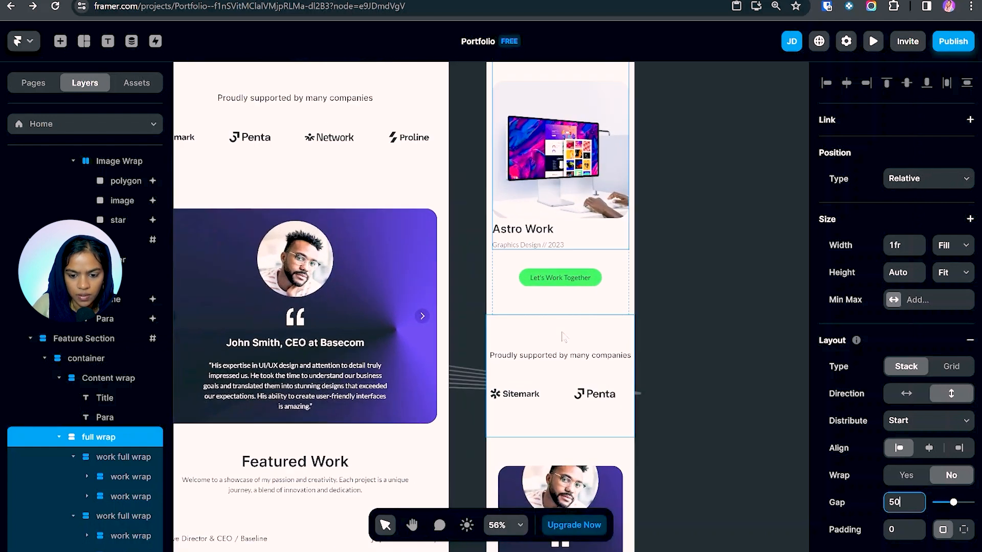
pyautogui.click(562, 336)
pyautogui.scroll(-3, 923, 463)
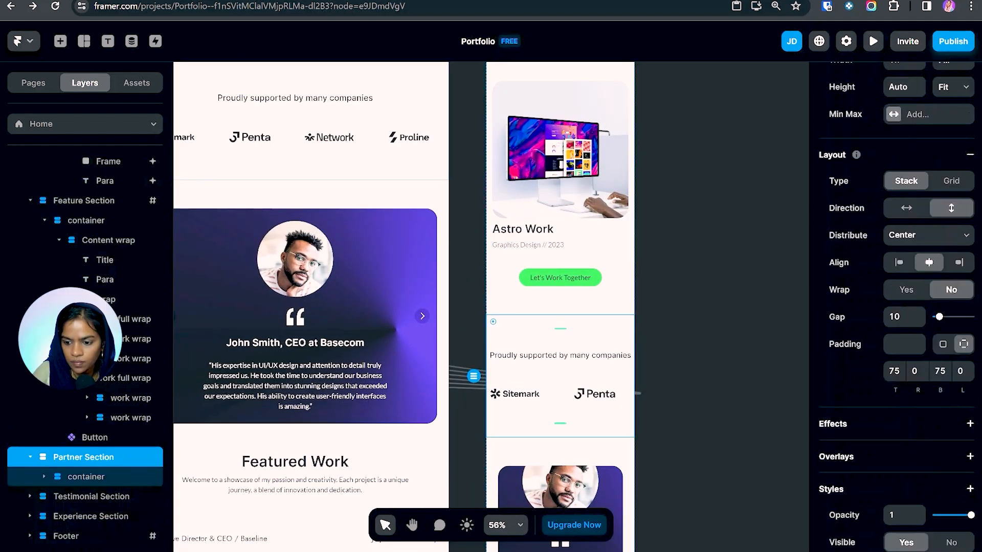
pyautogui.press('Tab')
pyautogui.press('Tab')
pyautogui.write('50')
pyautogui.press('Return')
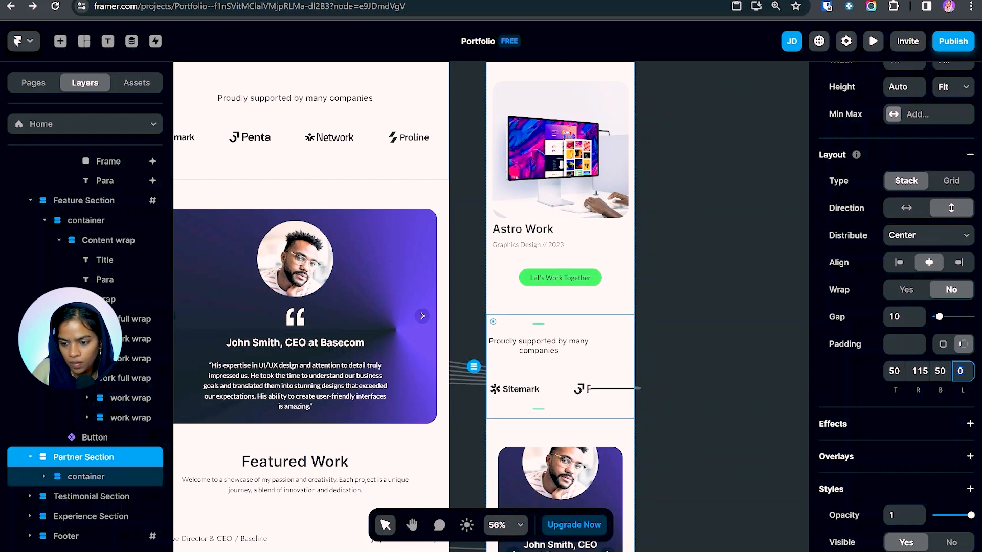
pyautogui.scroll(-4, 584, 443)
pyautogui.click(686, 426)
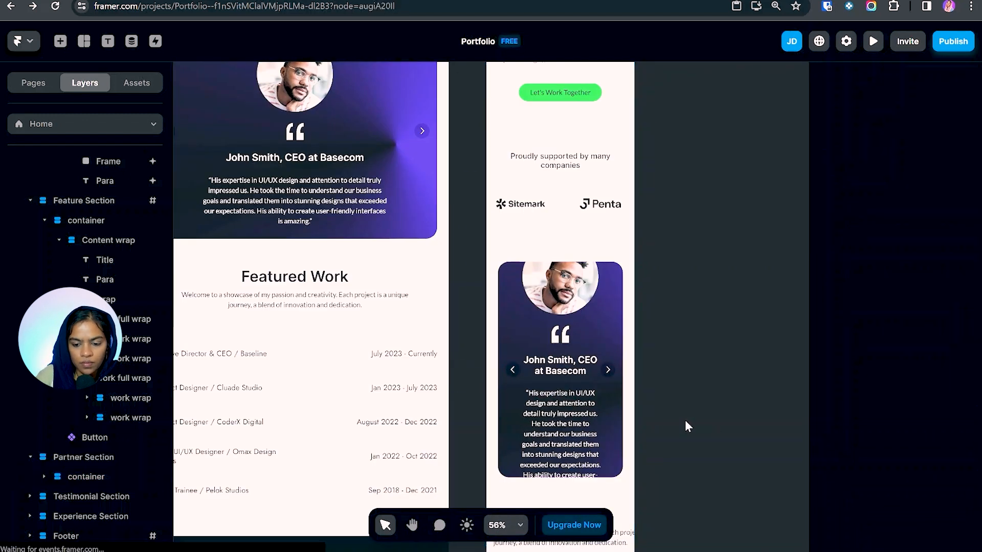
# - Increase the height of the Phone testimonial's Slideshow Wrap to about 755 so the whole quote fits
pyautogui.click(569, 406)
pyautogui.click(577, 382)
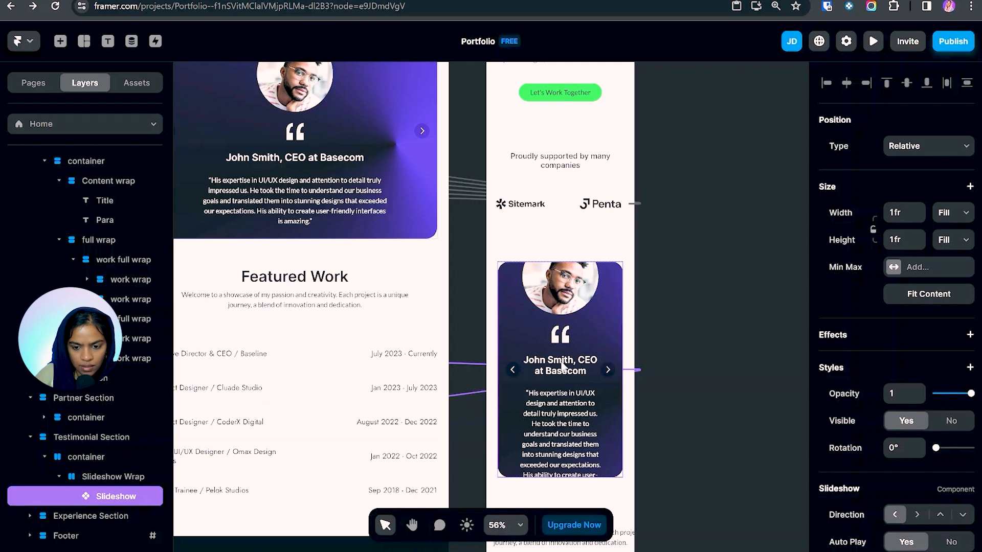
pyautogui.click(98, 478)
pyautogui.scroll(-3, 636, 383)
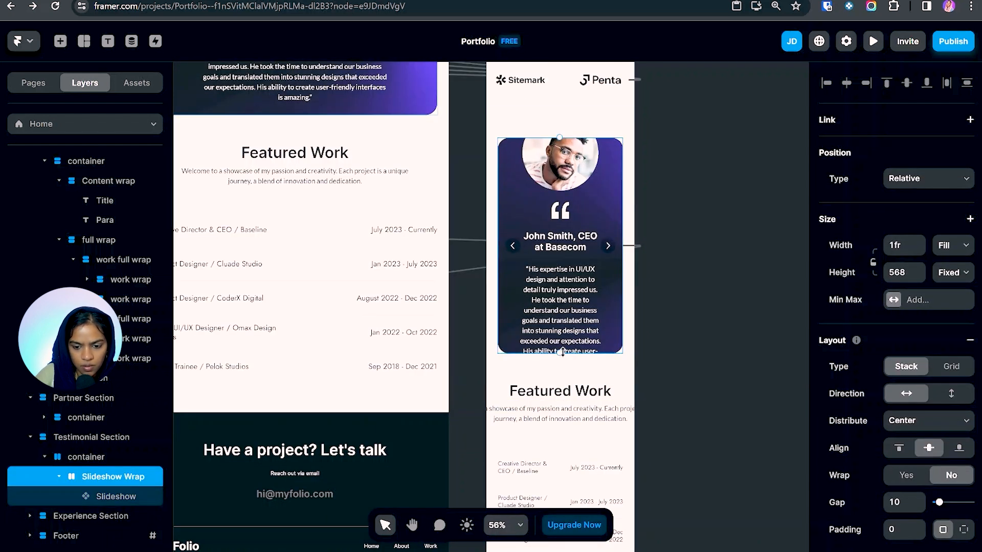
pyautogui.moveTo(564, 367); pyautogui.dragTo(583, 438)
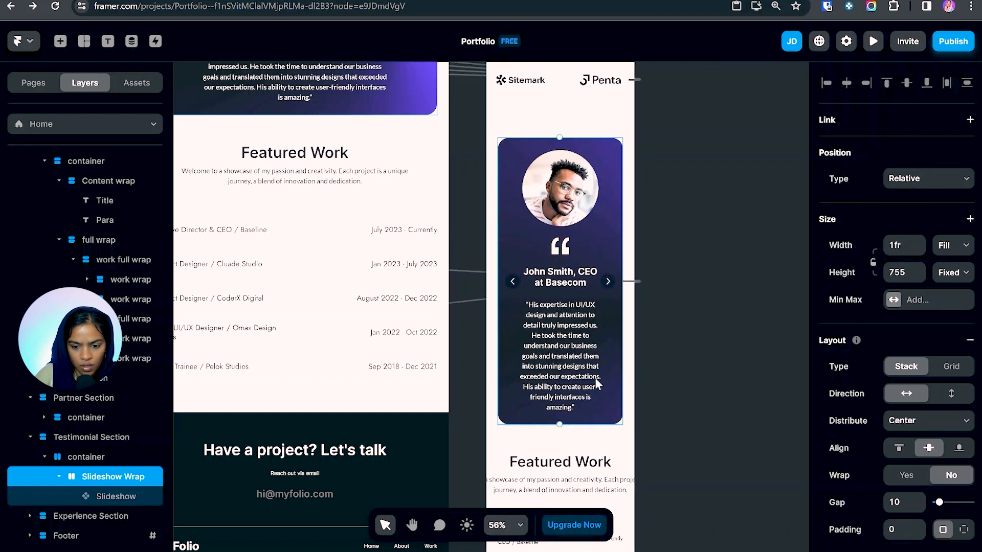
# - Set the Phone Testimonial section's padding to 50 at the top and bottom and 15 on both sides
pyautogui.click(537, 134)
pyautogui.click(894, 495)
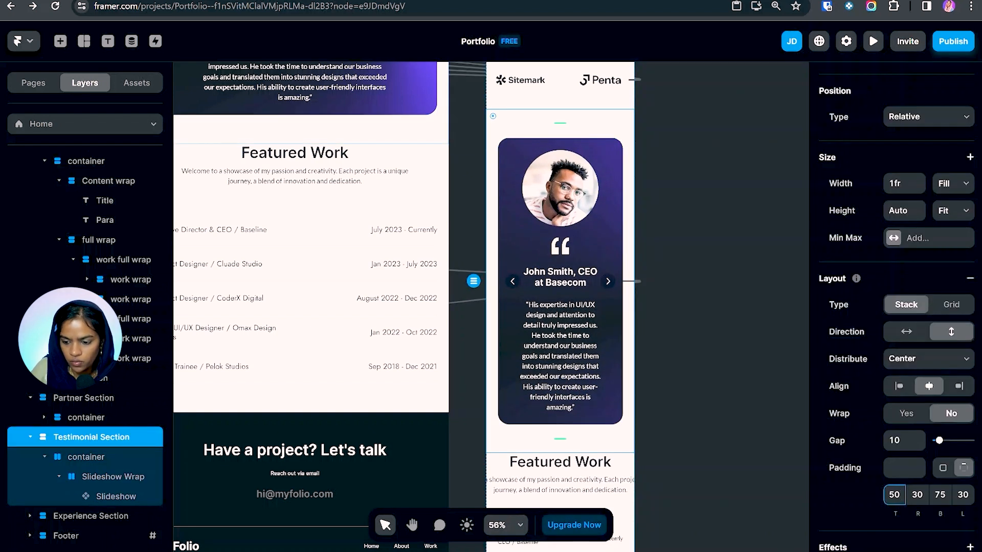
pyautogui.press('Tab')
pyautogui.press('Tab')
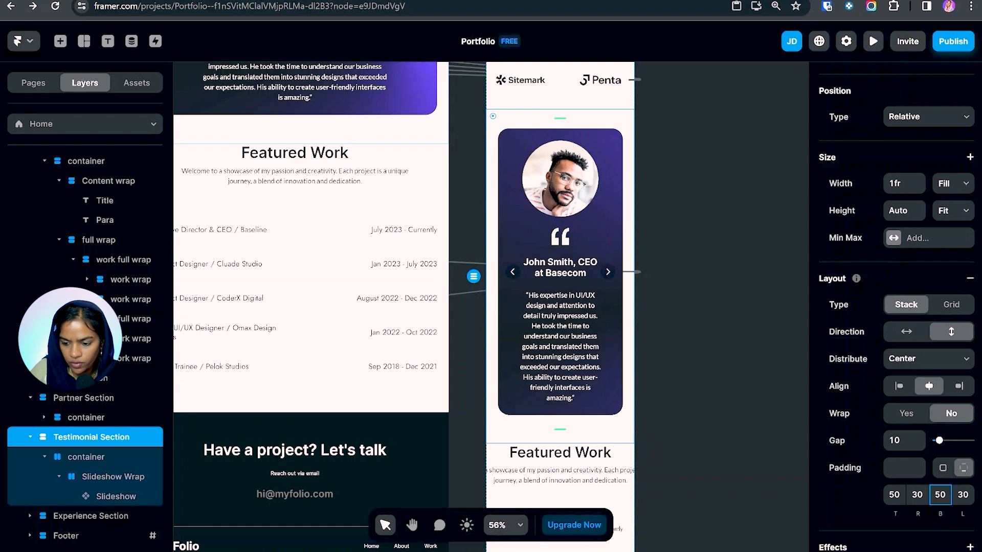
pyautogui.write('50')
pyautogui.hotkey('shift', 'Tab')
pyautogui.write('15')
pyautogui.press('Tab')
pyautogui.write('150')
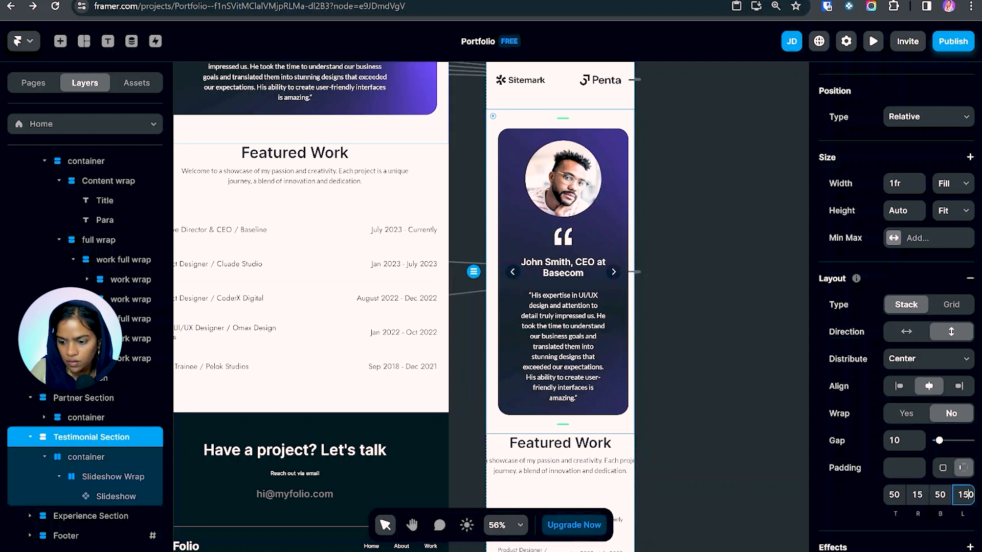
pyautogui.press('BackSpace')
pyautogui.press('Return')
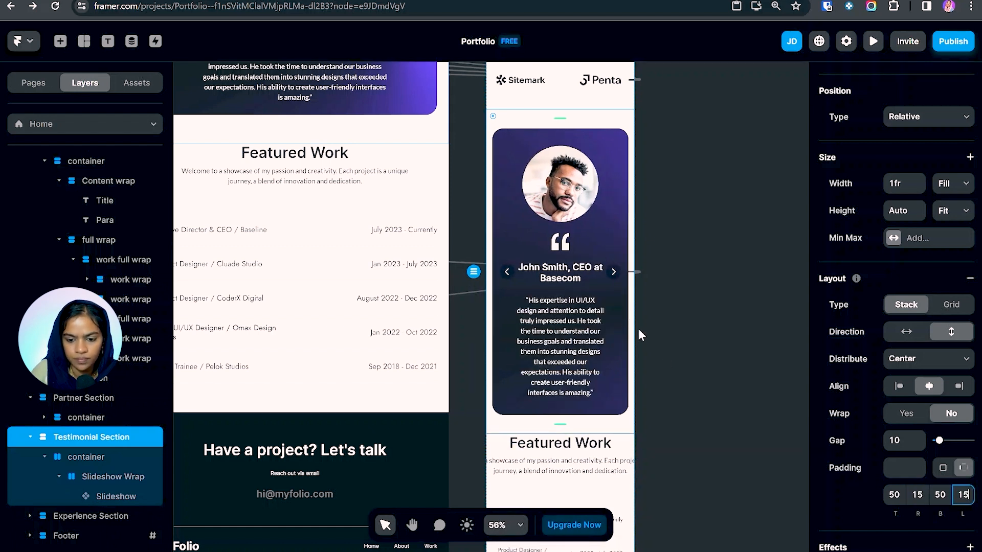
# - Set the width of the content wrap in the Phone Experience section to Fill
pyautogui.scroll(-3, 629, 325)
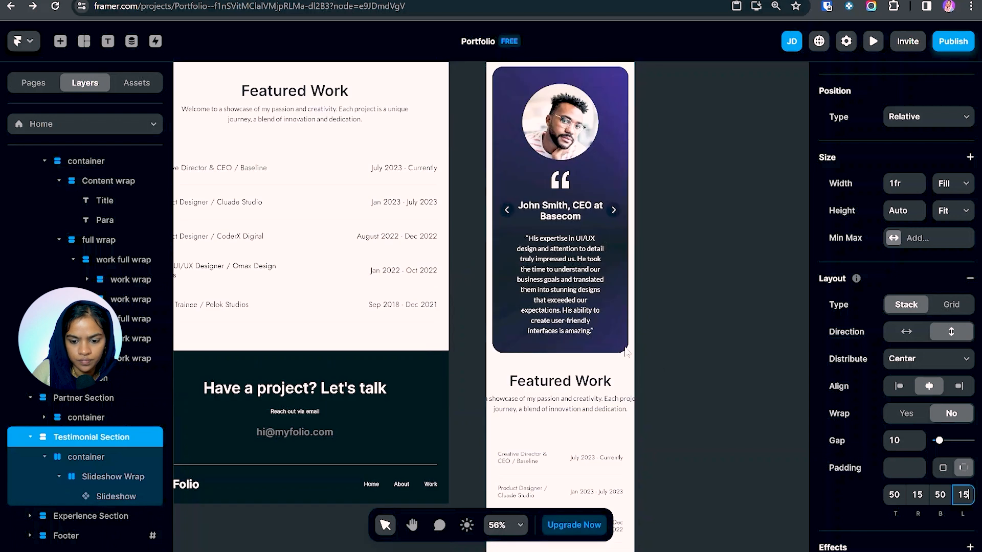
pyautogui.scroll(-3, 569, 393)
pyautogui.click(576, 395)
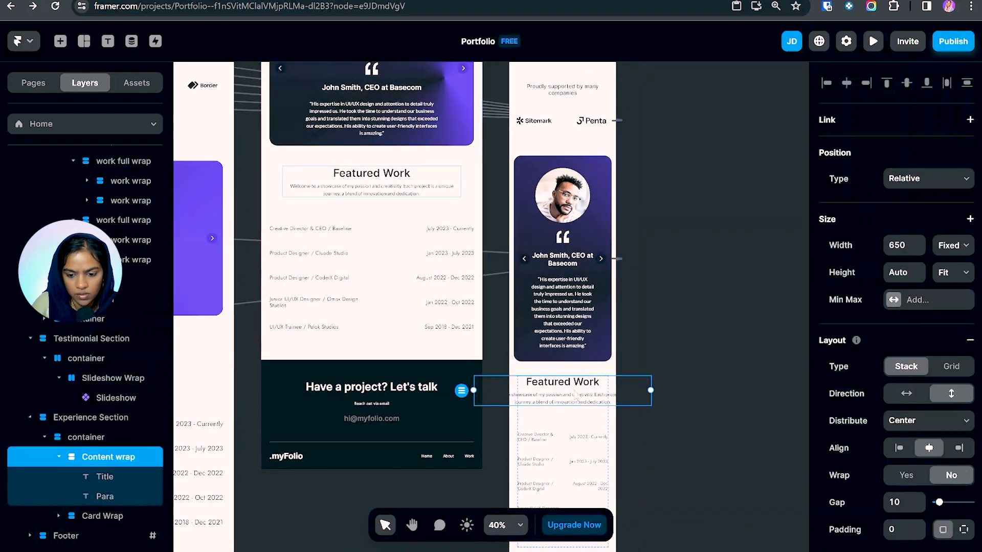
pyautogui.click(953, 246)
pyautogui.click(955, 282)
# - Set the Phone Experience section's side padding to 15 and bottom padding to 50
pyautogui.click(91, 417)
pyautogui.scroll(-3, 915, 399)
pyautogui.click(918, 433)
pyautogui.write('15')
pyautogui.press('Tab')
pyautogui.press('Tab')
pyautogui.write('115')
pyautogui.hotkey('shift', 'Tab')
pyautogui.write('50')
pyautogui.scroll(-4, 662, 414)
# - Set the gap in the Phone Experience section's container to 50
pyautogui.click(86, 437)
pyautogui.click(901, 528)
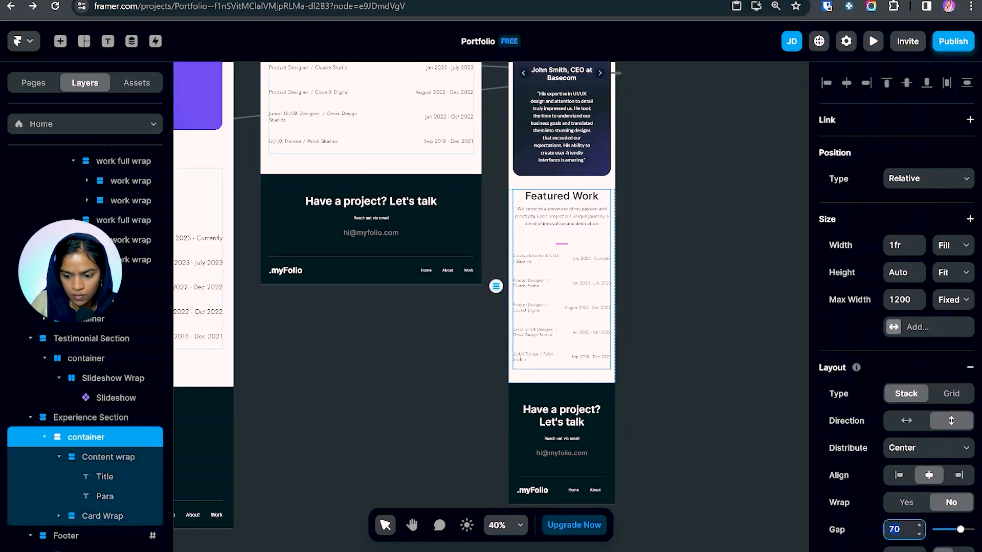
pyautogui.write('50')
# - Set the Phone Footer's top padding to 50 and its side padding to 15
pyautogui.click(561, 435)
pyautogui.click(893, 437)
pyautogui.write('50')
pyautogui.press('Tab')
pyautogui.write('15')
pyautogui.press('Tab')
pyautogui.press('Tab')
pyautogui.write('15')
# - Set the gap in the Phone Footer's main container to 50 and the width in its links row to Fill
pyautogui.keyDown('ctrl'); pyautogui.click(594, 452); pyautogui.keyUp('ctrl')
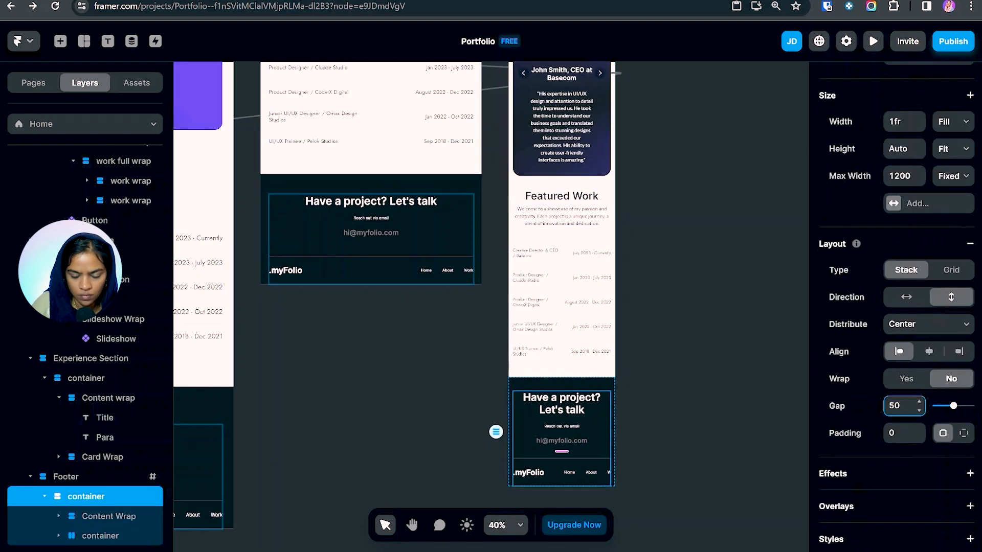
pyautogui.keyDown('ctrl'); pyautogui.click(602, 473); pyautogui.keyUp('ctrl')
pyautogui.click(950, 246)
pyautogui.click(954, 282)
# - Set the width of the Home, About and Work link titles in the Phone Footer to Fill
pyautogui.scroll(3, 591, 475)
pyautogui.click(131, 493)
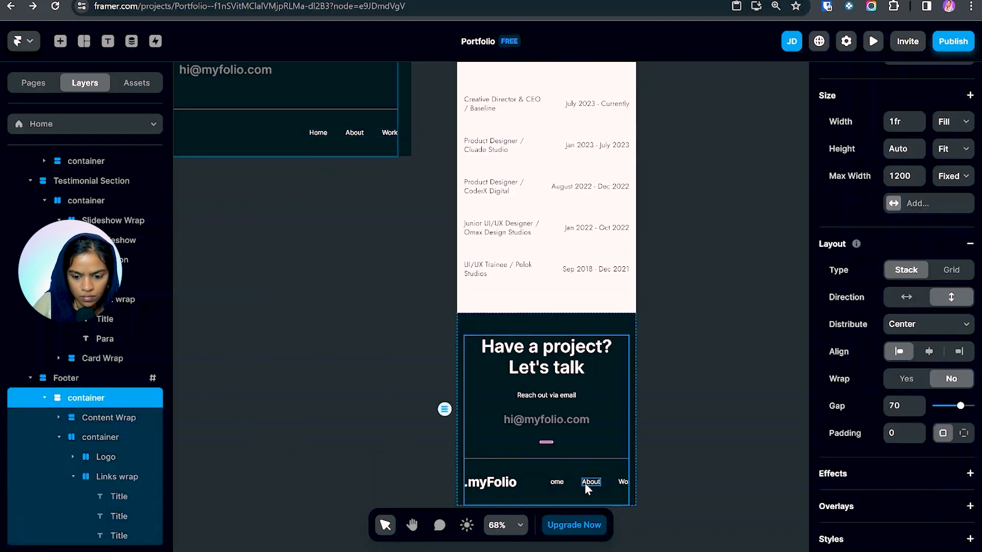
pyautogui.click(584, 482)
pyautogui.click(578, 481)
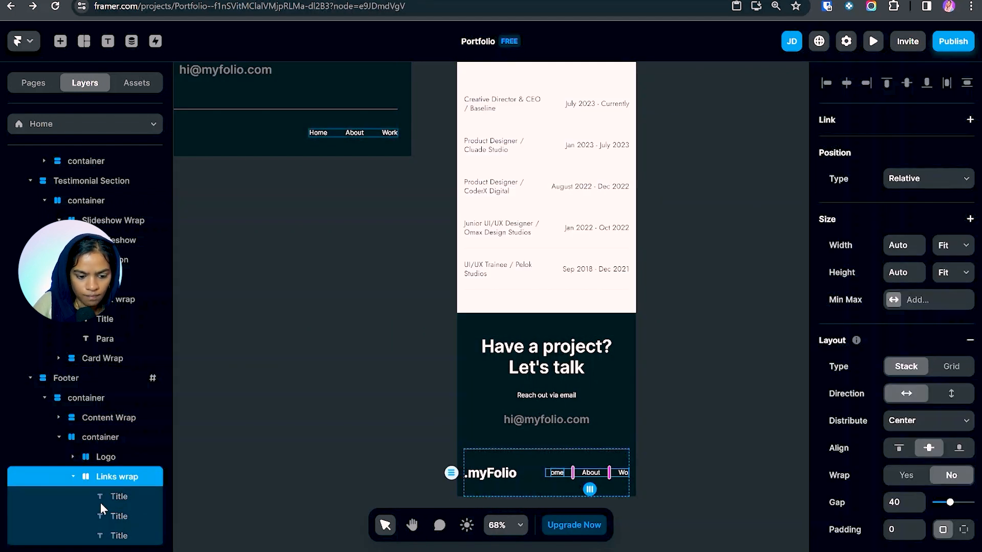
pyautogui.click(113, 502)
pyautogui.keyDown('shift'); pyautogui.click(115, 535); pyautogui.keyUp('shift')
pyautogui.click(952, 246)
pyautogui.click(952, 283)
# - Set the width of the Logo stack in the Phone Footer to Fit
pyautogui.click(102, 479)
pyautogui.keyDown('ctrl'); pyautogui.click(520, 476); pyautogui.keyUp('ctrl')
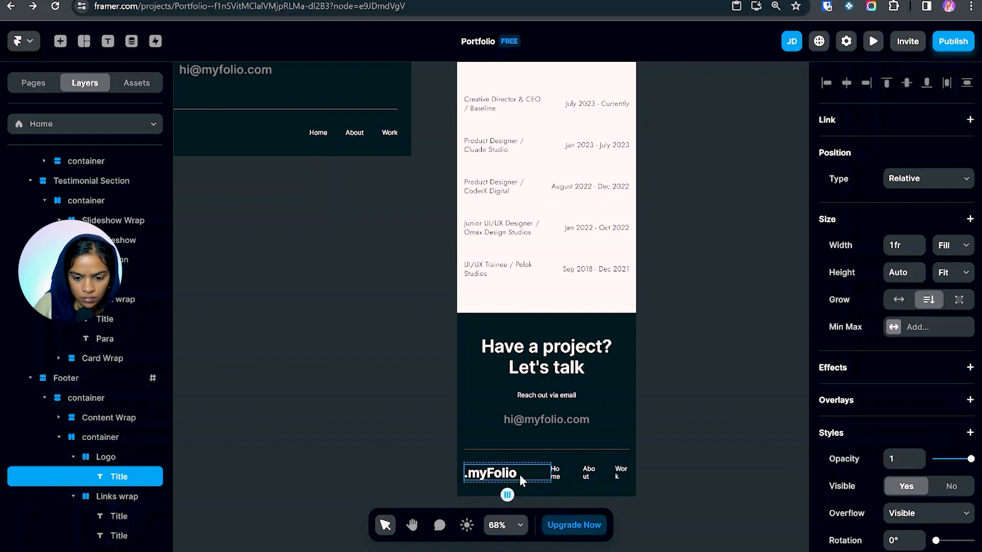
pyautogui.click(127, 457)
pyautogui.click(953, 245)
pyautogui.click(954, 282)
# - Adjust the distribution of the container that holds the logo and links in the Phone Footer
pyautogui.click(562, 477)
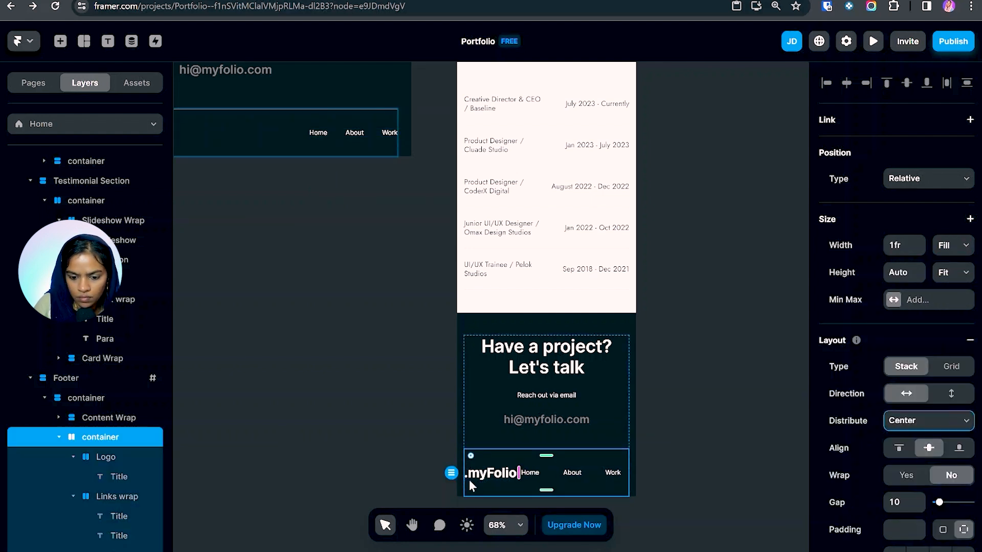
pyautogui.click(563, 478)
pyautogui.click(928, 420)
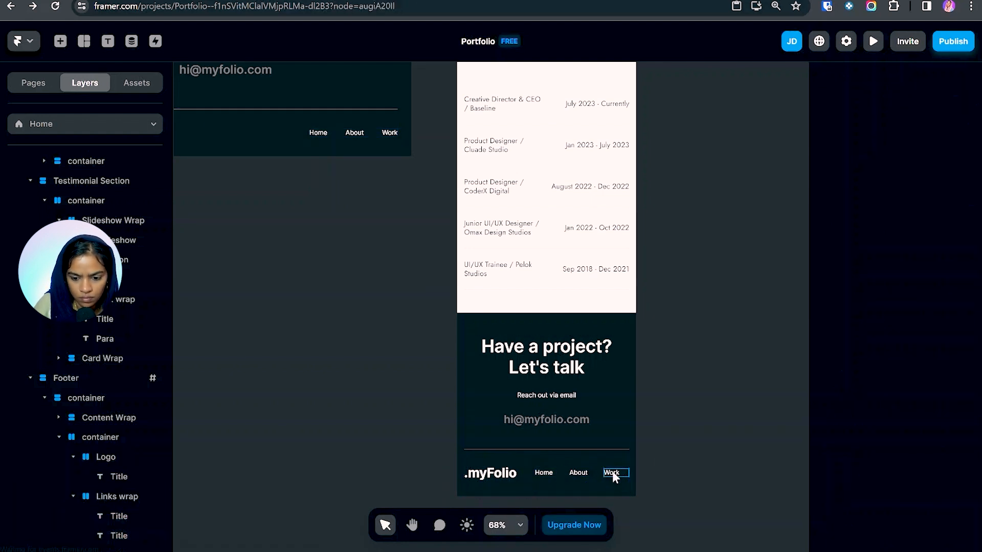
# - Right-align the text of the Work, About and Home link titles in the Phone Footer
pyautogui.click(612, 476)
pyautogui.scroll(-4, 928, 409)
pyautogui.click(958, 530)
pyautogui.click(584, 473)
pyautogui.click(957, 423)
pyautogui.click(540, 474)
pyautogui.click(957, 441)
pyautogui.scroll(-4, 532, 399)
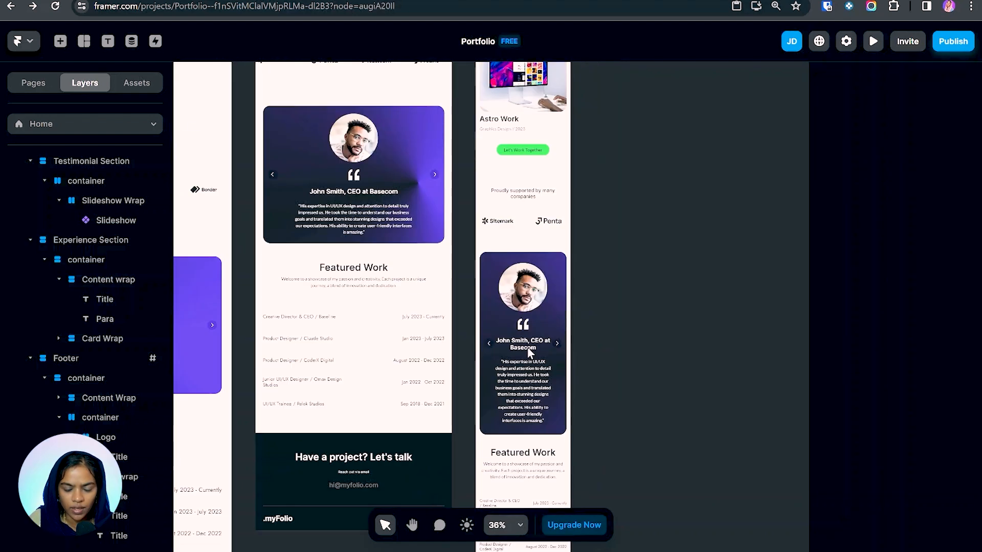
# - Preview the site, narrow the preview to 838 wide and check the tablet layout down to the footer
pyautogui.scroll(10, 527, 347)
pyautogui.scroll(6, 528, 352)
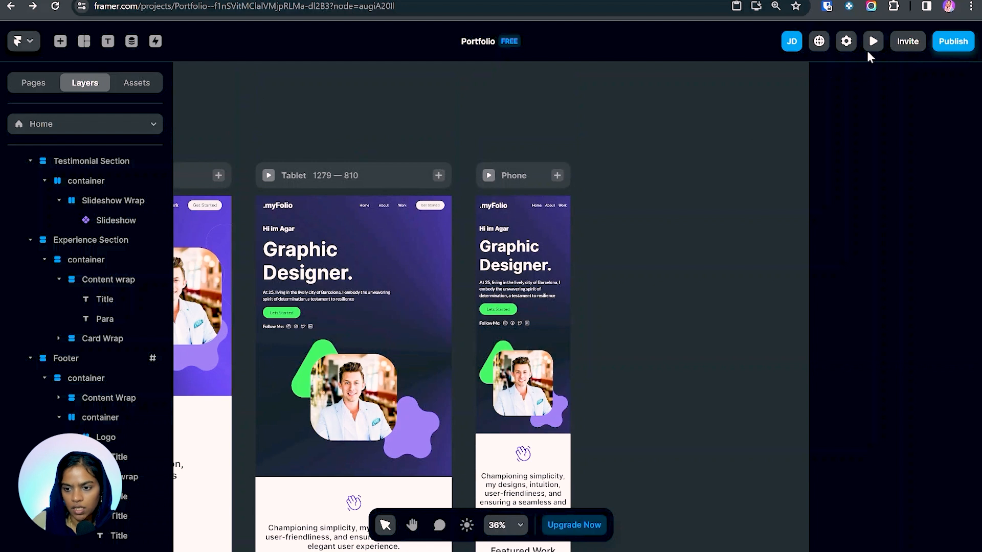
pyautogui.click(873, 41)
pyautogui.scroll(-2, 866, 332)
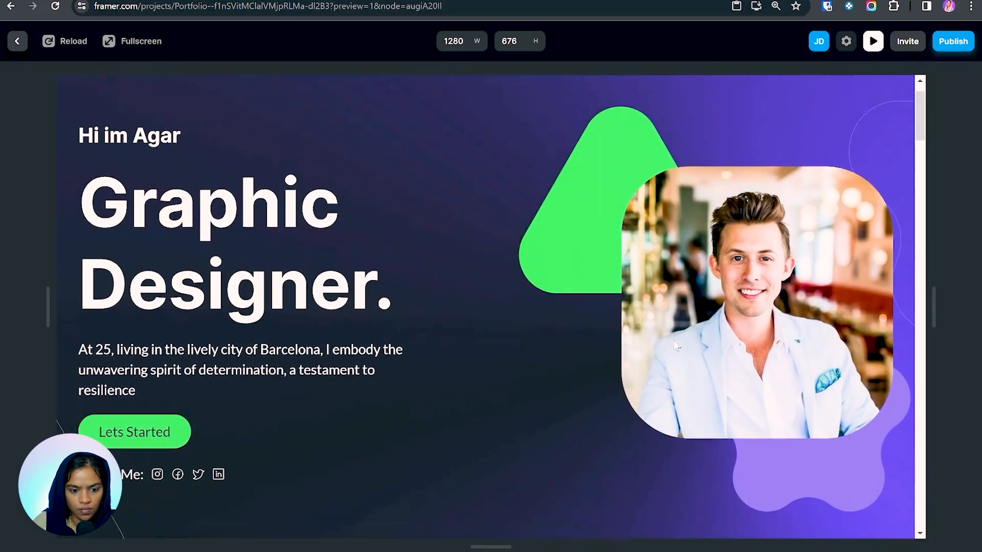
pyautogui.moveTo(937, 315); pyautogui.dragTo(783, 315)
pyautogui.scroll(-10, 571, 320)
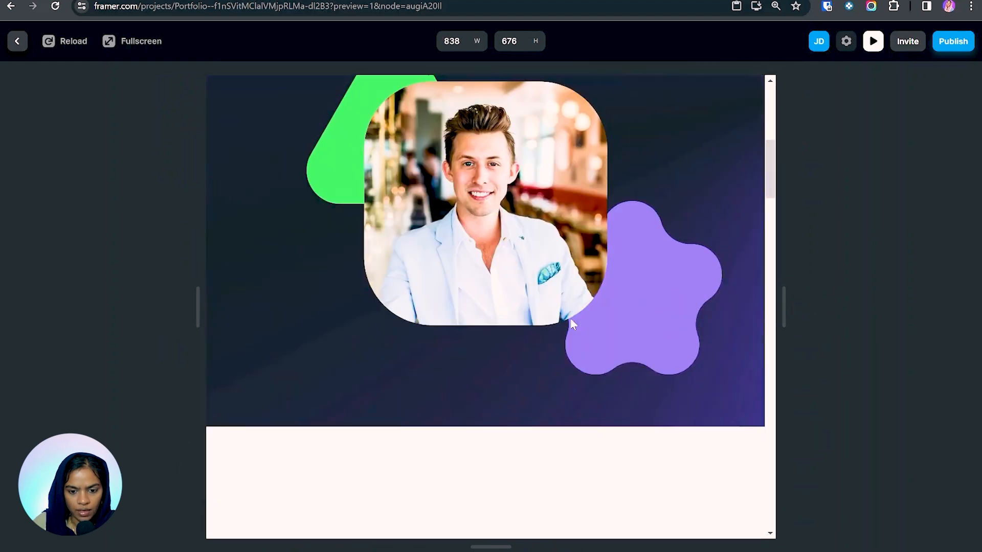
pyautogui.scroll(-15, 570, 322)
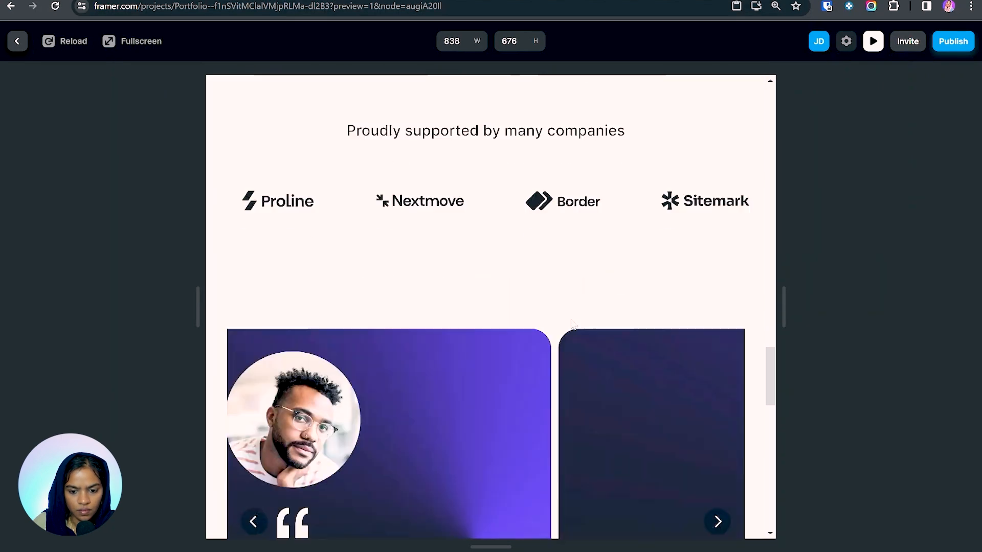
pyautogui.scroll(-12, 572, 323)
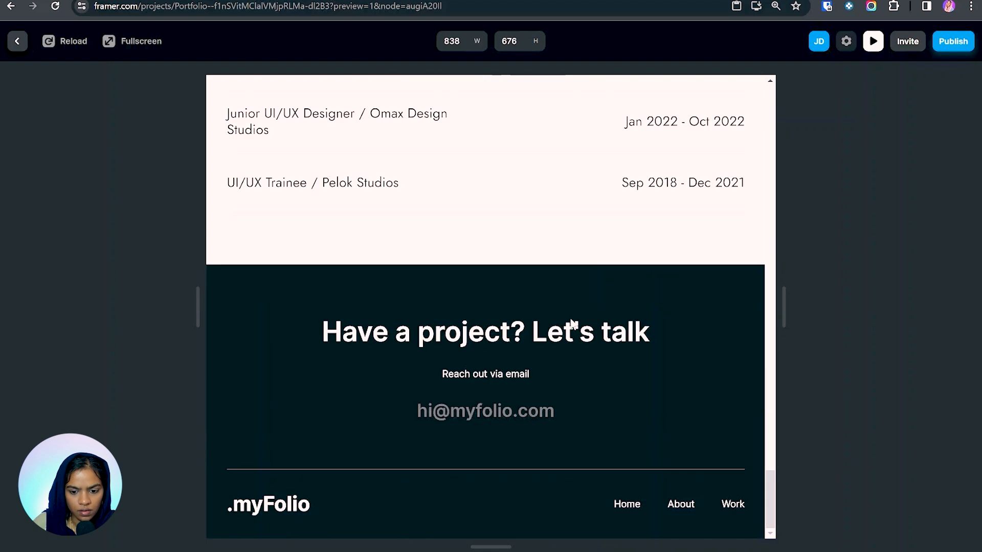
# - Narrow the preview to 458 wide and check the phone layout from the footer back up to the hero
pyautogui.moveTo(783, 312); pyautogui.dragTo(647, 308)
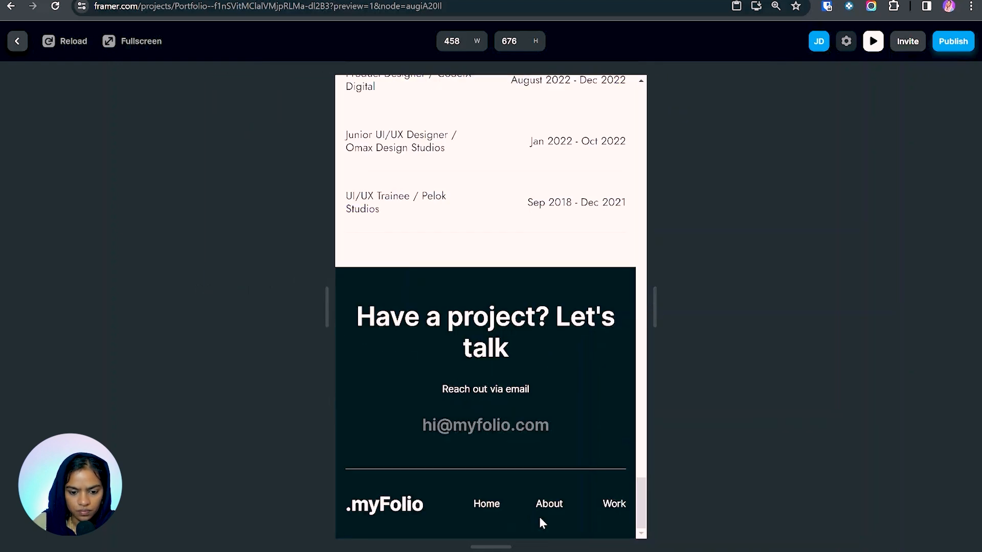
pyautogui.scroll(5, 542, 523)
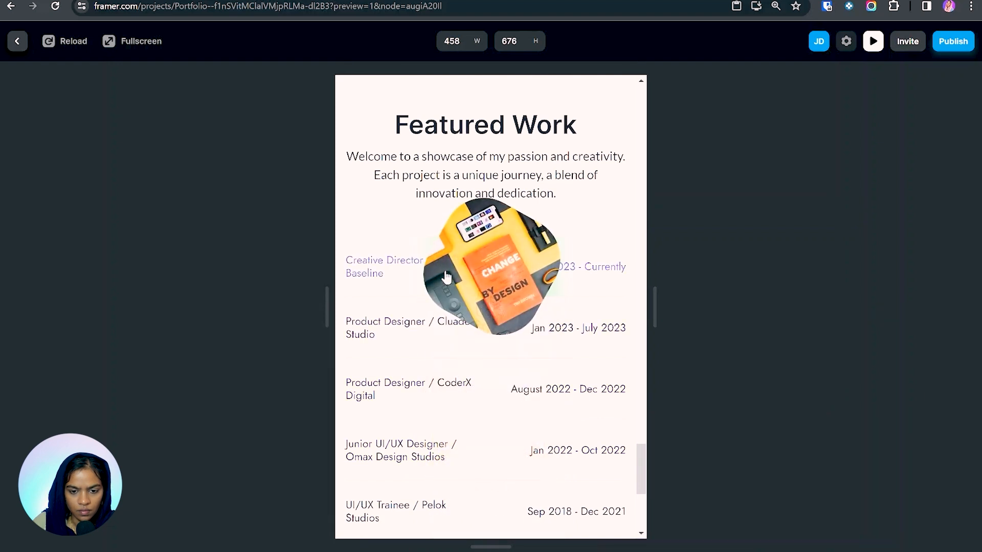
pyautogui.scroll(10, 499, 313)
pyautogui.scroll(12, 503, 315)
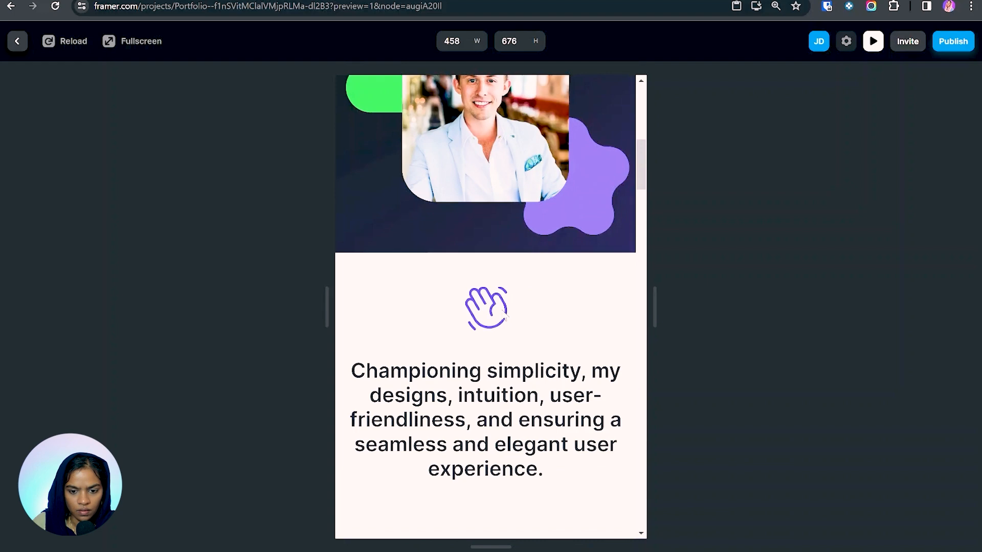
pyautogui.scroll(8, 504, 315)
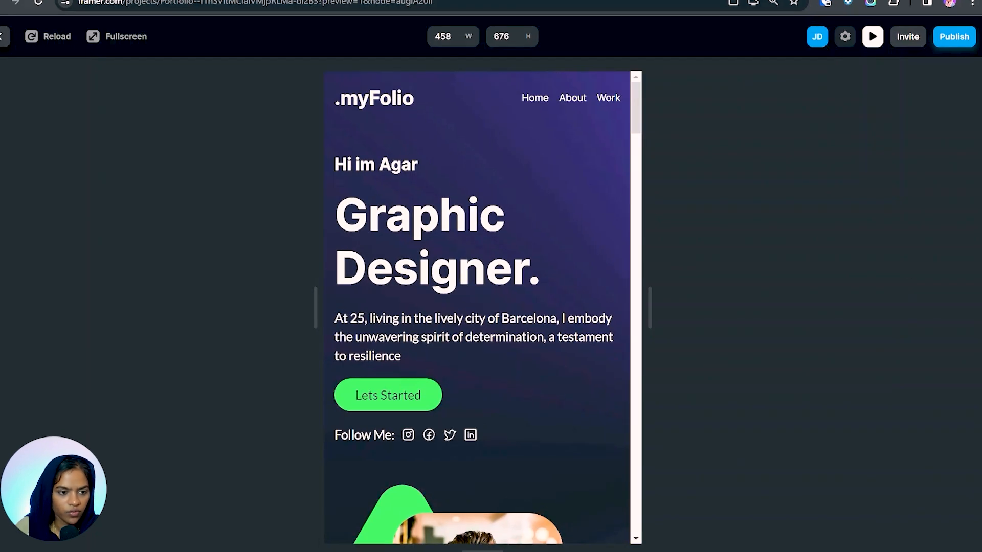